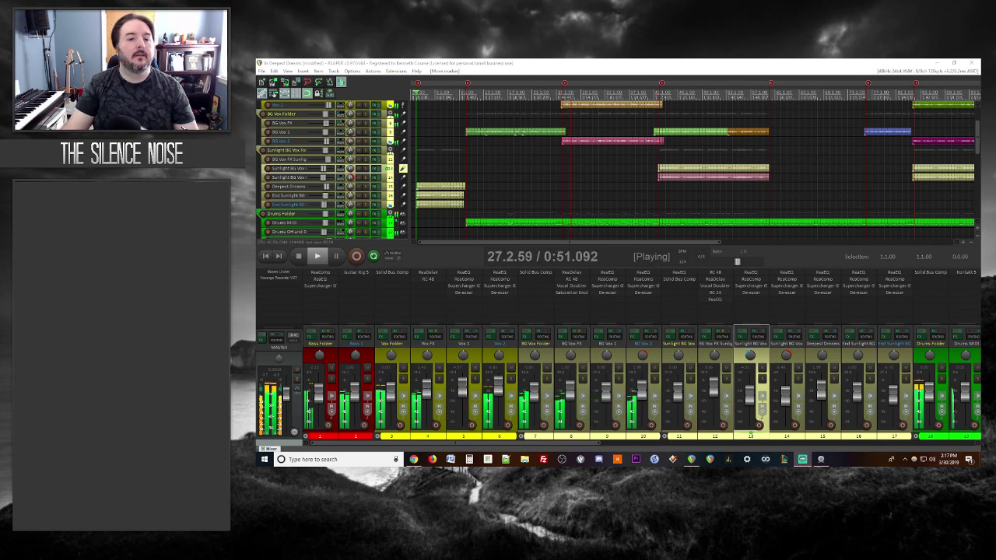
Step: Scroll down the track list and stop playback after listening through the In Deepest Dreams mix
scroll(754, 200, "down", 3)
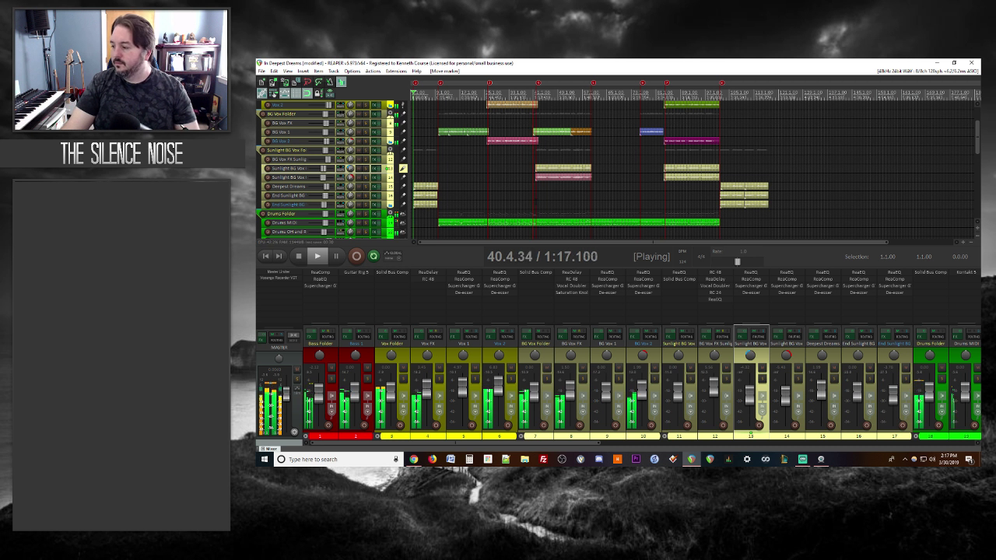
key("space")
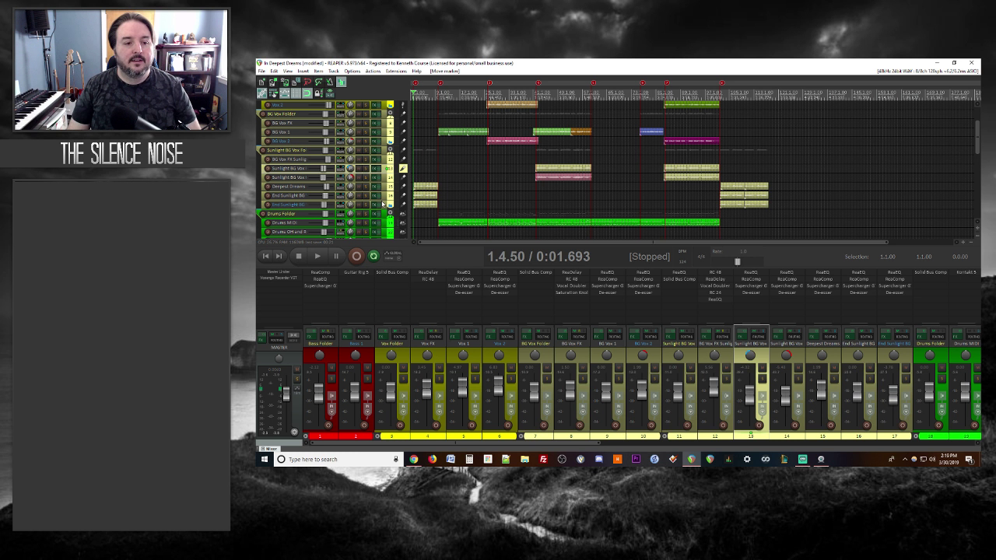
Step: Audition the Song Idea track soloed and unmuted, then unsolo it and stop playback
scroll(387, 203, "down", 8)
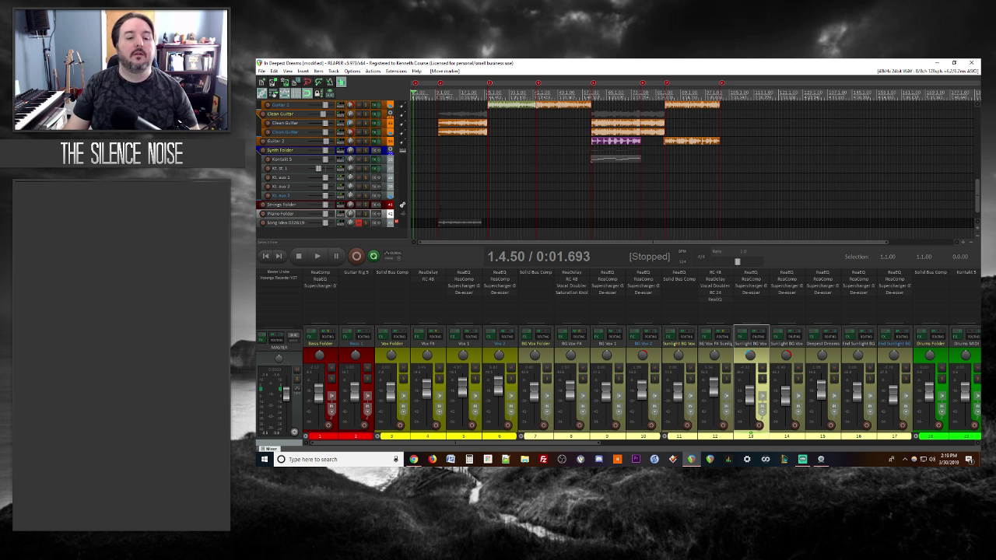
left_click(439, 215)
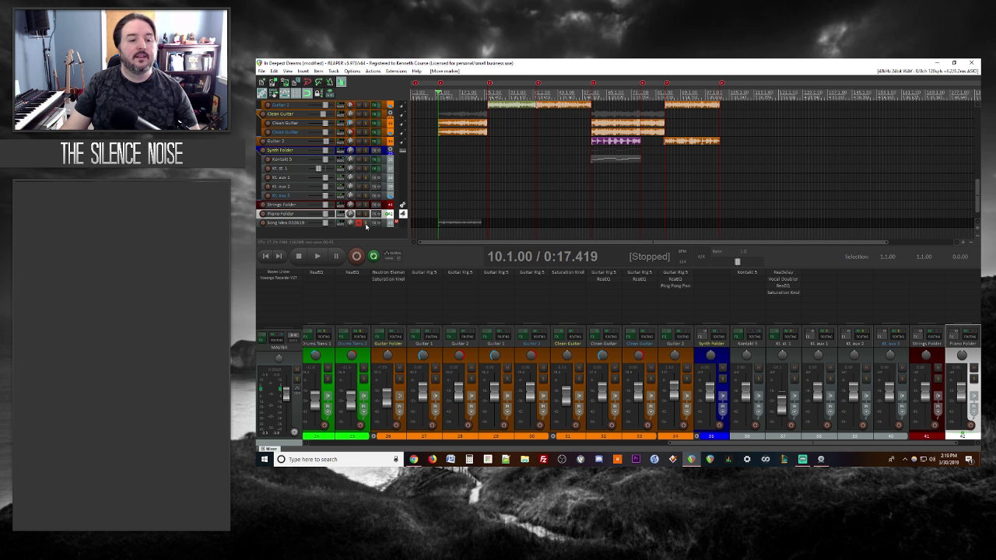
left_click(366, 223)
left_click(358, 224)
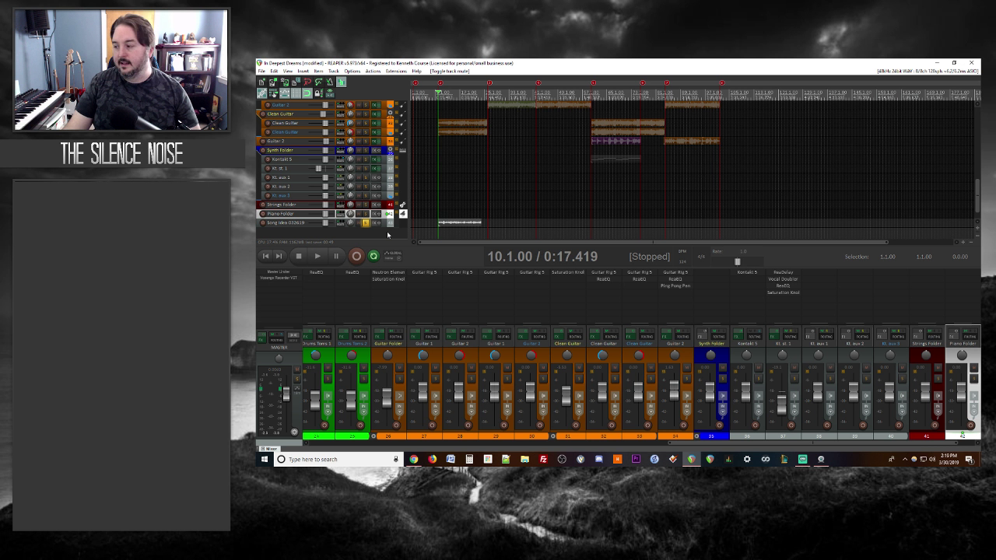
key("space")
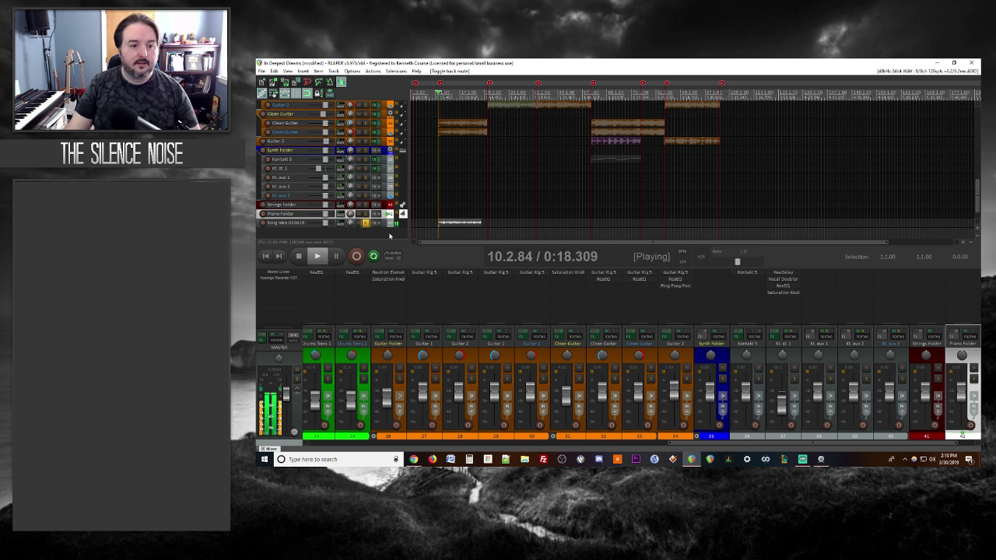
scroll(462, 226, "up", 3)
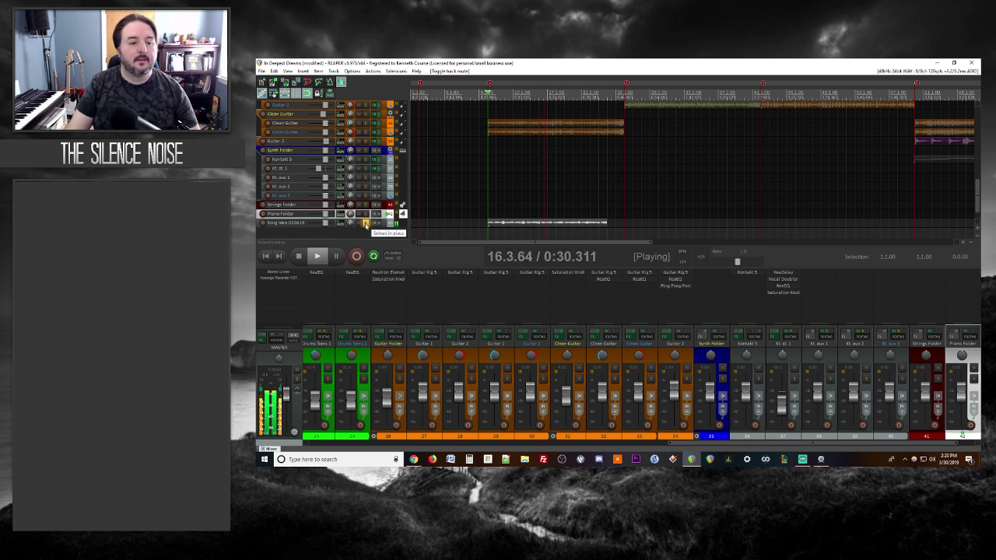
left_click(365, 224)
key("space")
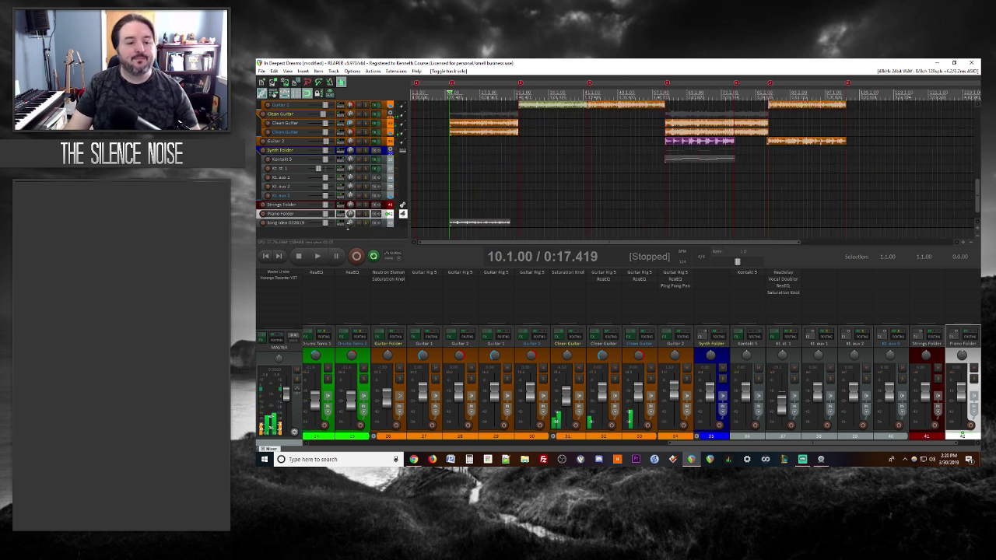
Step: Mute the Song Idea track again and select the BG Vox 2 track
left_click(358, 223)
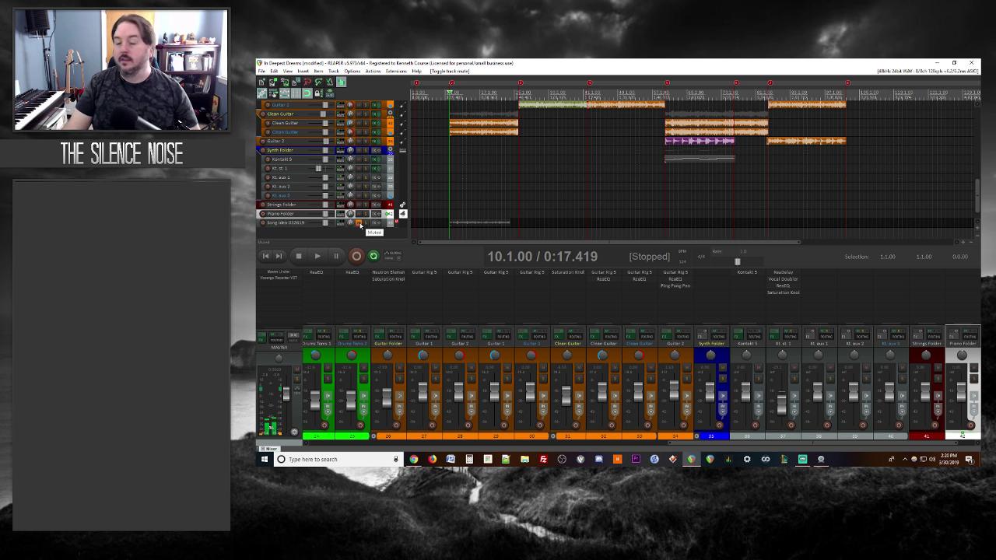
scroll(370, 161, "up", 4)
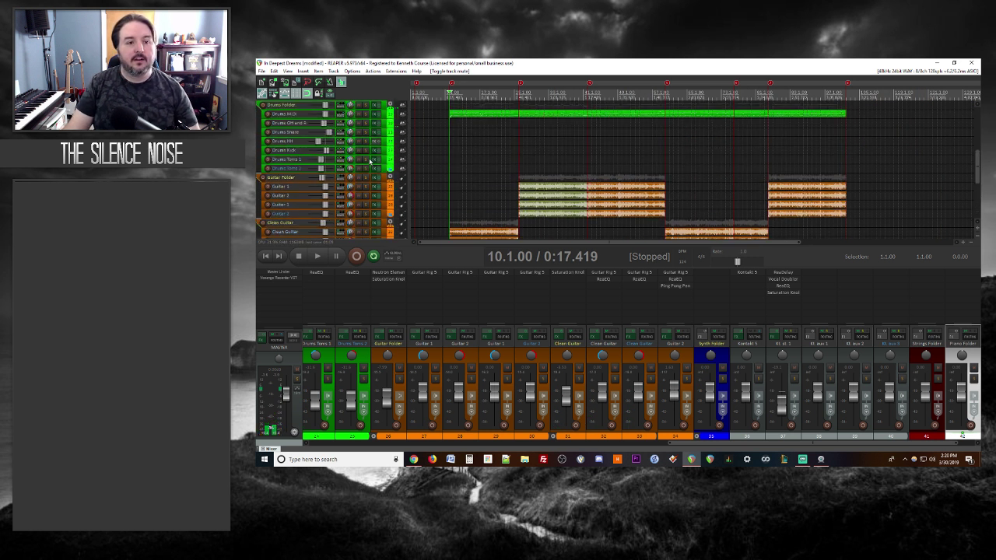
scroll(370, 161, "up", 3)
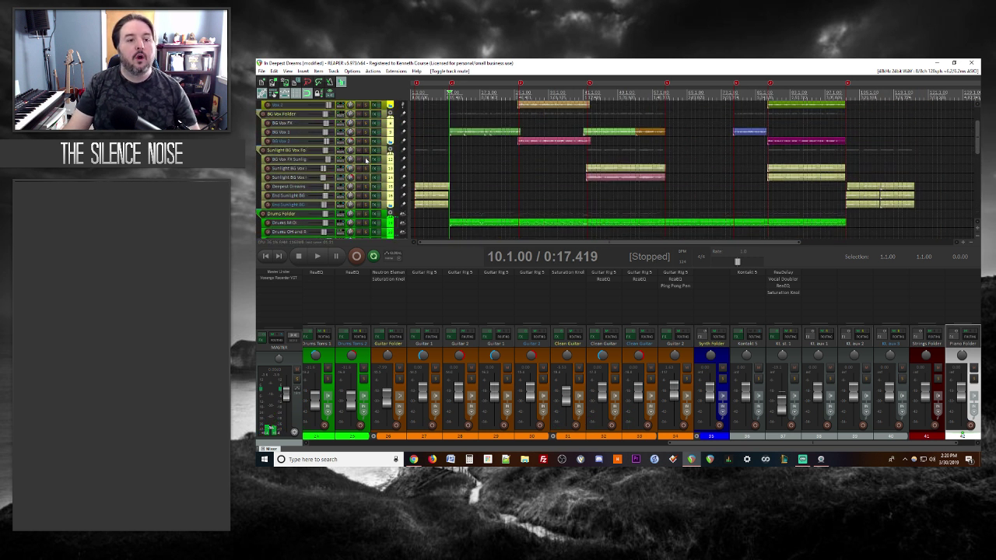
left_click(414, 132)
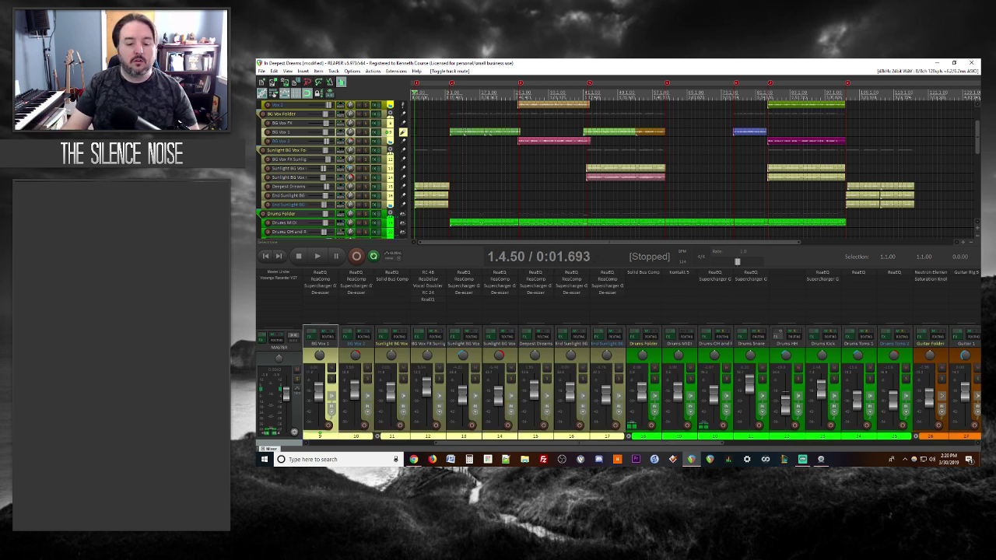
Step: Switch to Notepad++ and place the blank 'new 101' document over the REAPER arrange view
left_click(510, 460)
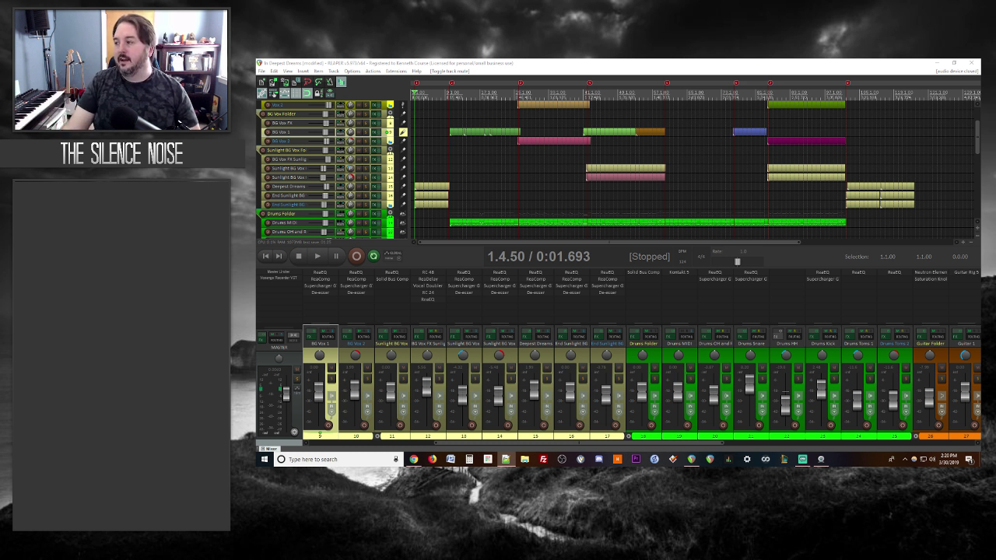
left_click_drag(665, 80, 596, 130)
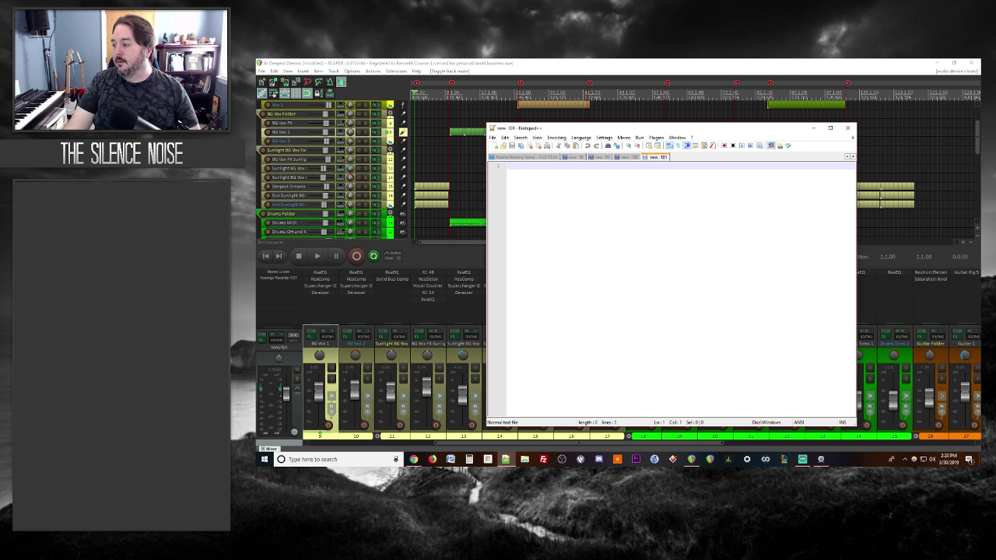
Step: Reposition the Notepad++ window and make it narrower, ready for typing
mouse_move(733, 131)
left_mouse_down()
mouse_move(750, 169)
mouse_move(725, 116)
left_mouse_up()
left_click_drag(476, 204, 520, 207)
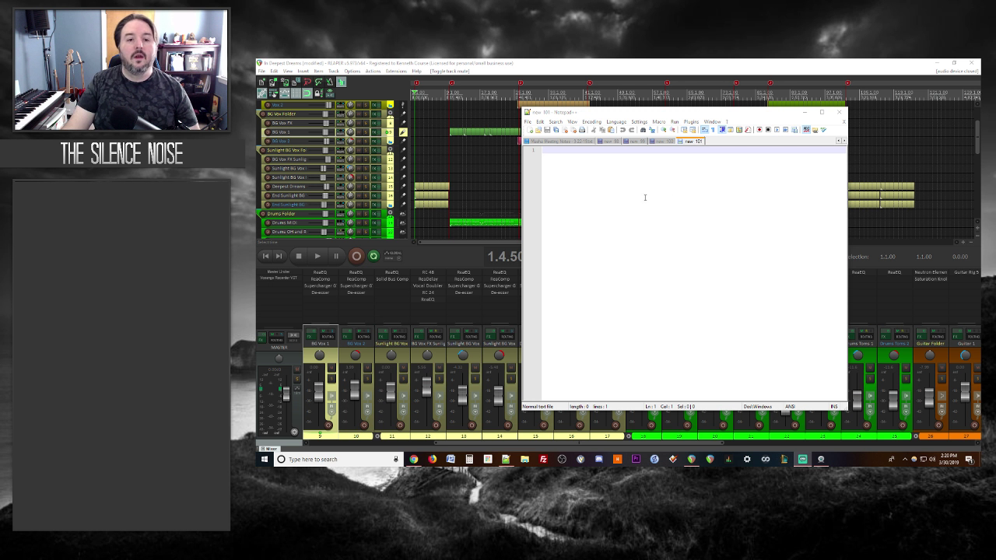
left_click(586, 201)
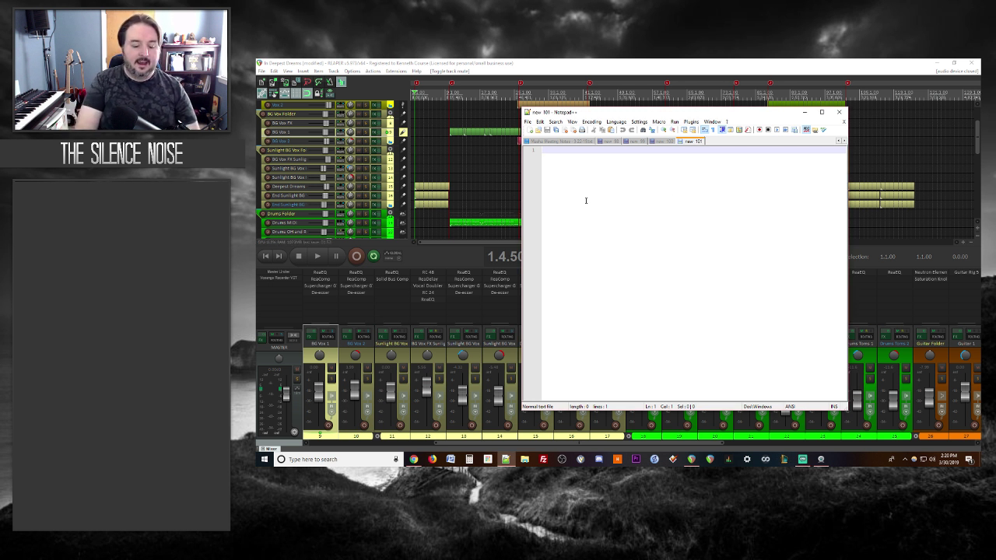
Step: Write a first note that the BG Sunlight vox FX aren't working and lack fullness
type("I dont kn")
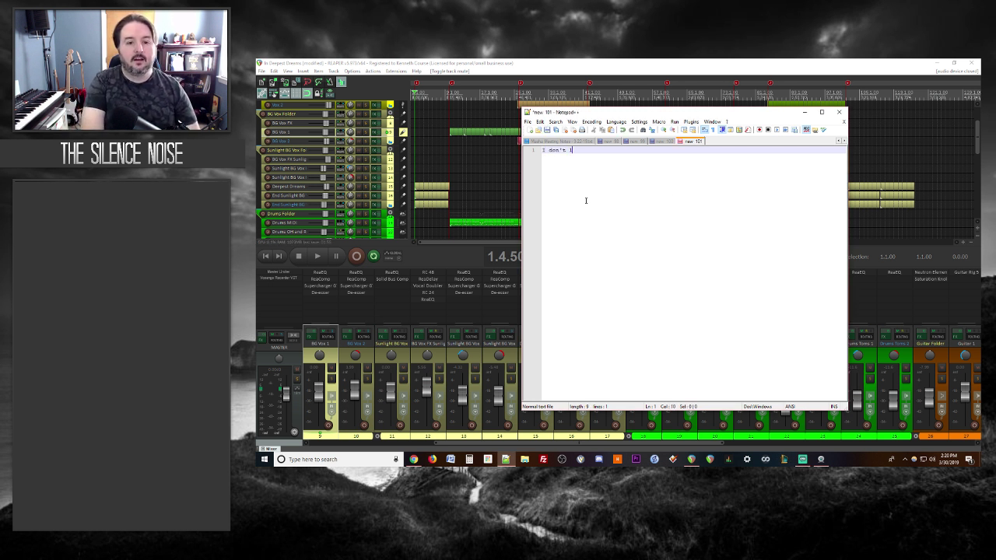
key("BackSpace")
key("BackSpace")
key("BackSpace")
key("BackSpace")
type("'")
type("BG V")
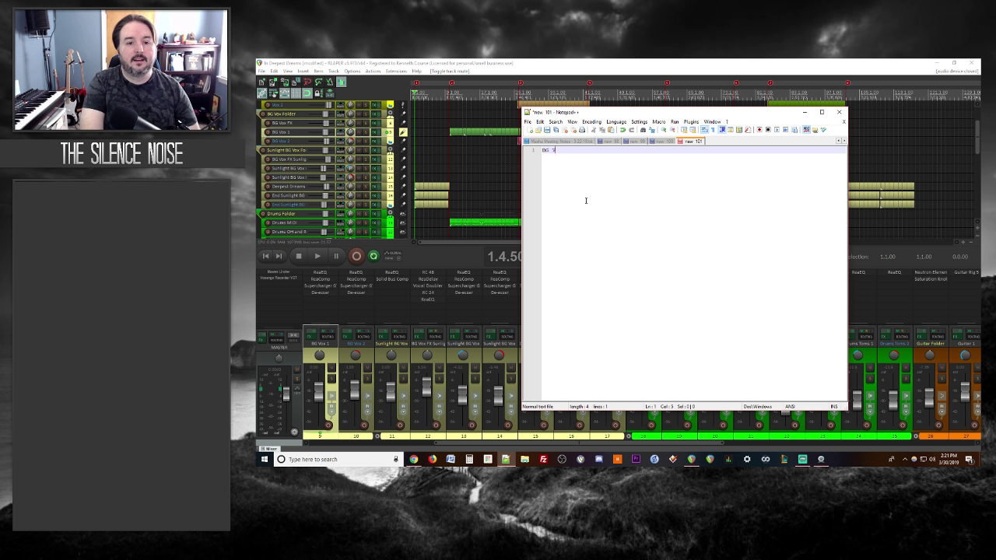
type("unlight +")
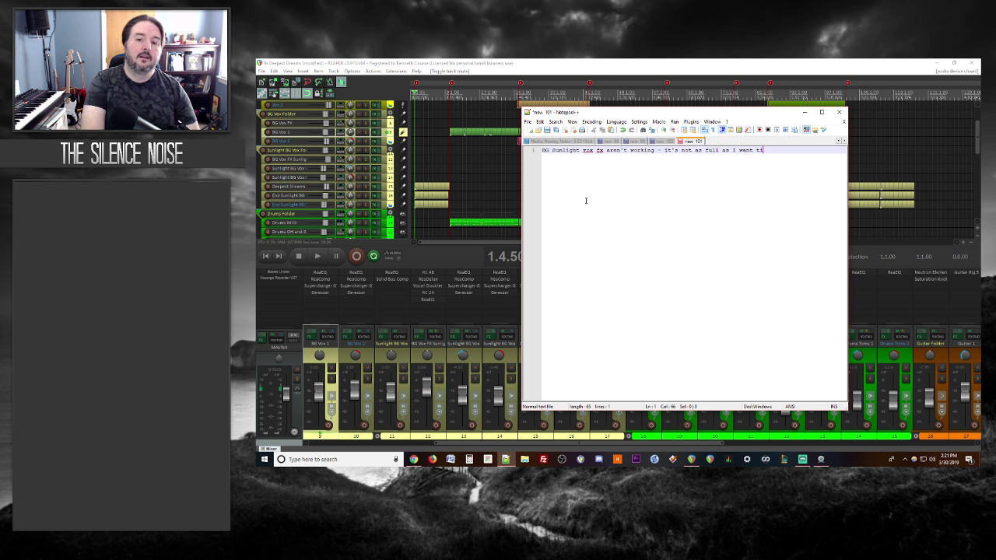
key("BackSpace")
key("BackSpace")
type("it")
key("Return")
key("Return")
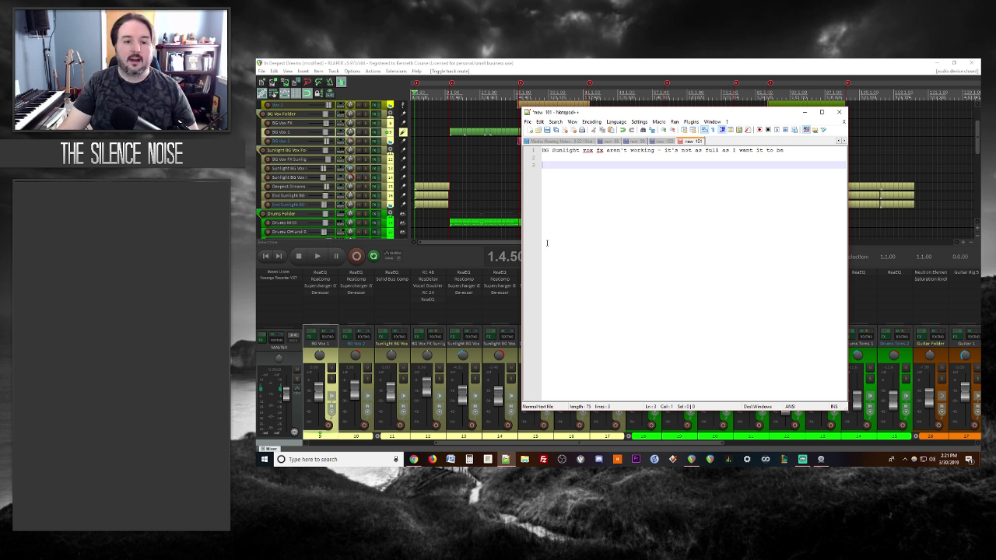
left_click(504, 63)
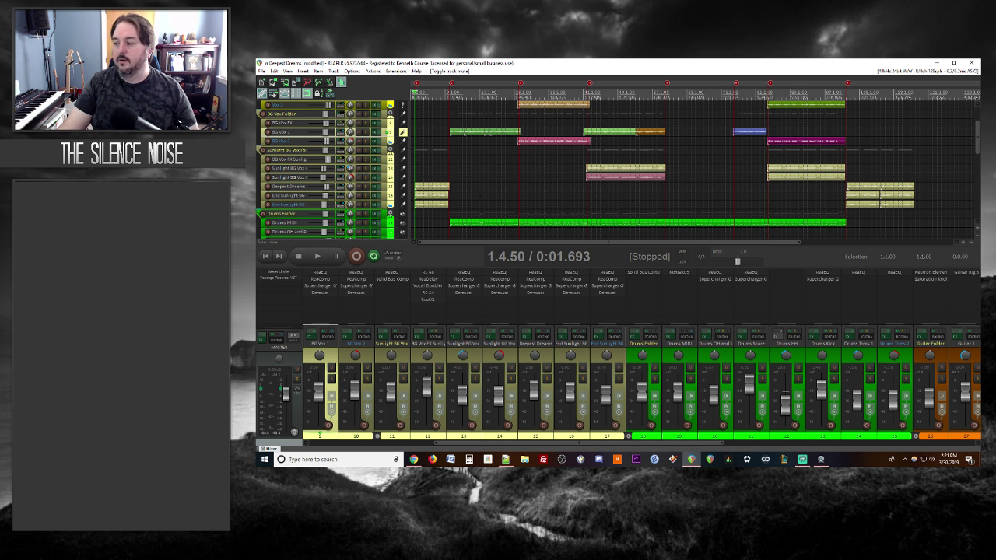
Step: Start the mix playing in REAPER and bring the Notepad++ notes back in front
key("space")
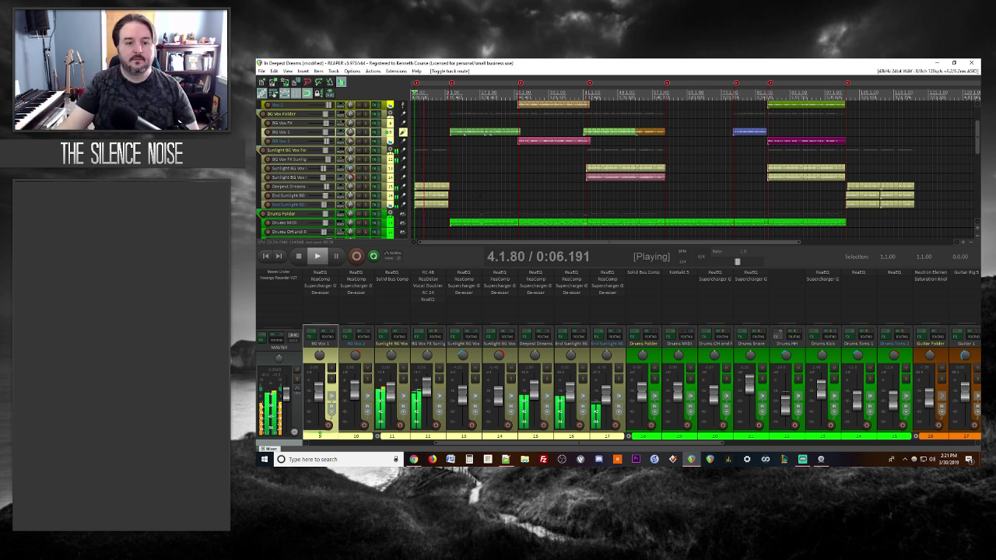
left_click(505, 459)
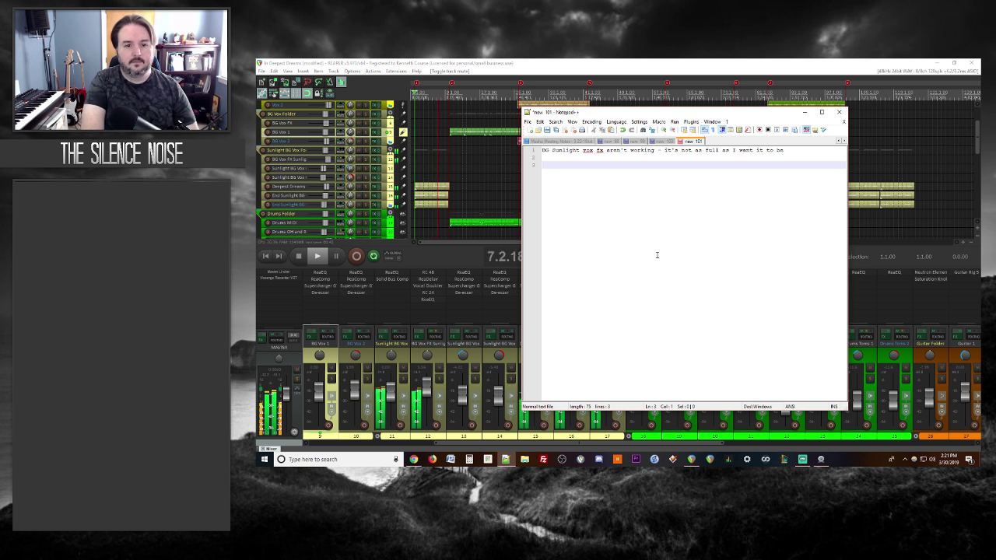
Step: Add notes 'Pull Deepest Dreams out of Sunlight bg?' and 'Bass a bit too loud'
type("Pull Deepest Drea")
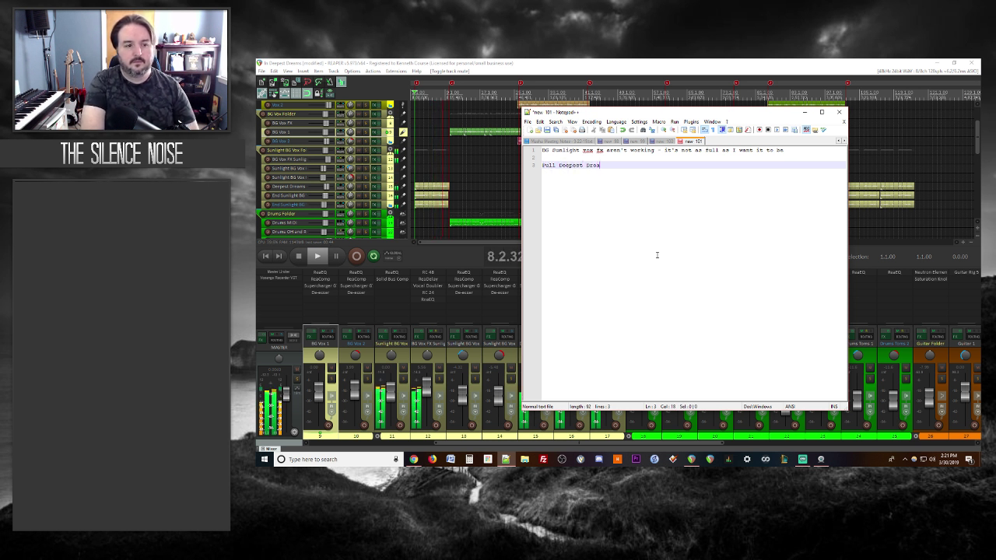
type("ms out of Sunlight bg?")
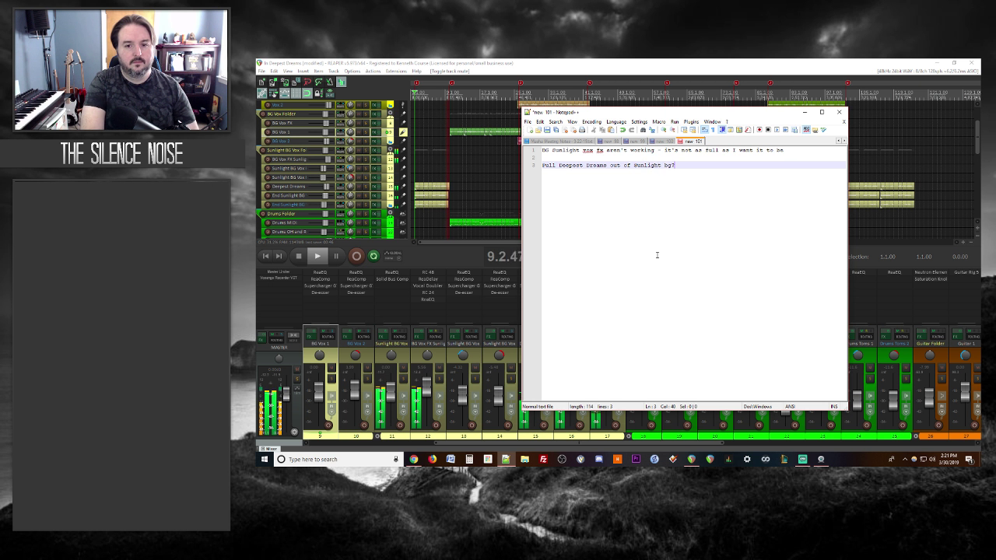
key("Return")
key("Return")
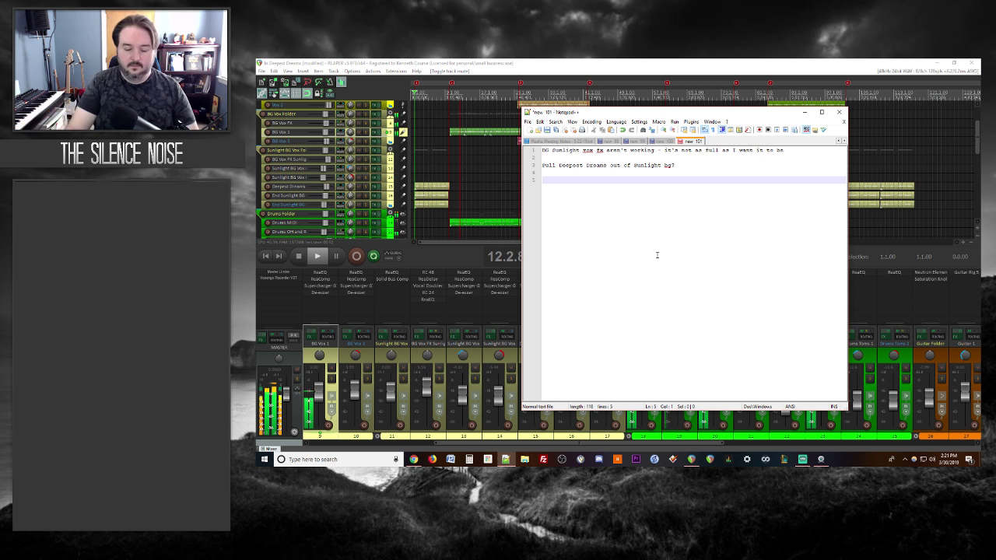
type("Bass a bit too loud")
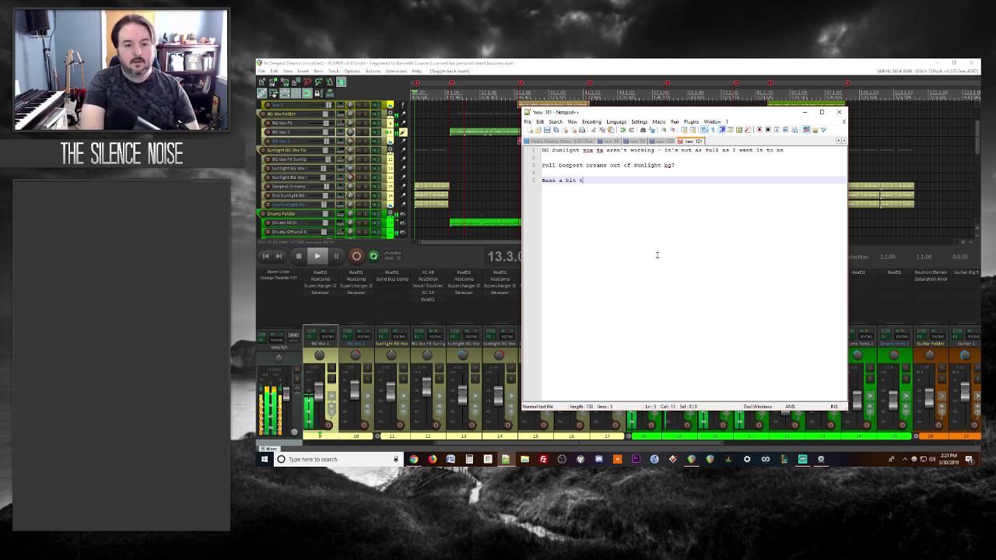
key("Return")
key("Return")
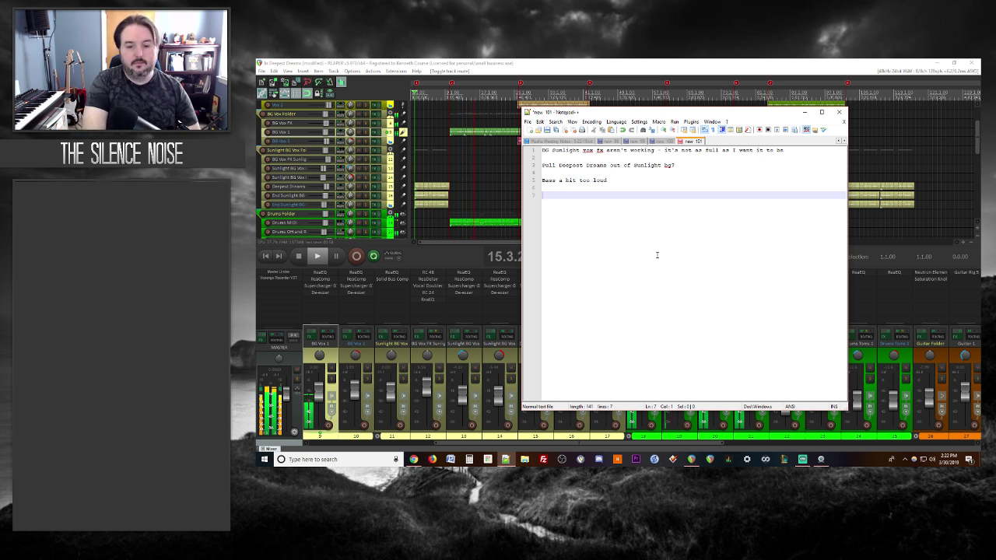
Step: Add notes that the snare could be louder and vocals have too much verb, maybe less FX high end
type("Snare could be louder, m")
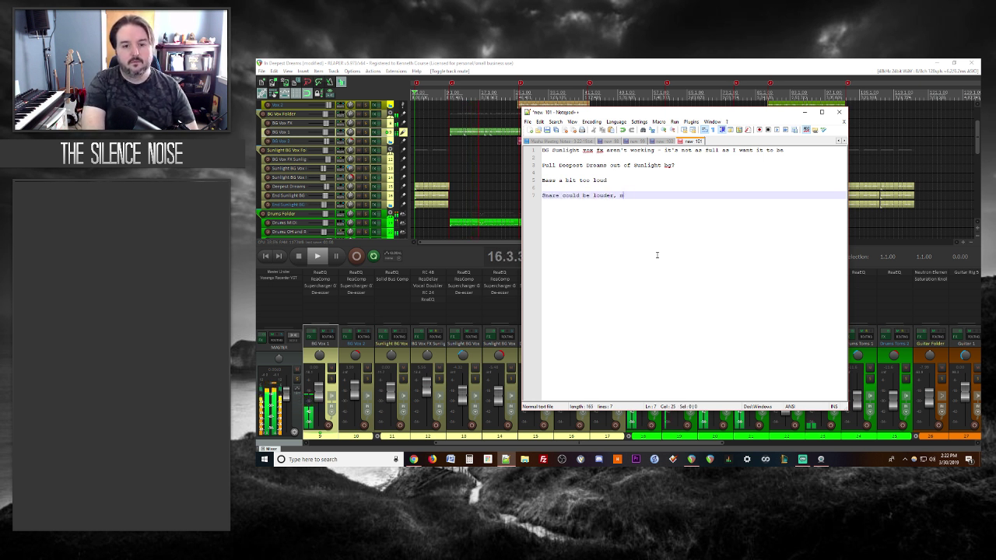
type("ay emerge with bas")
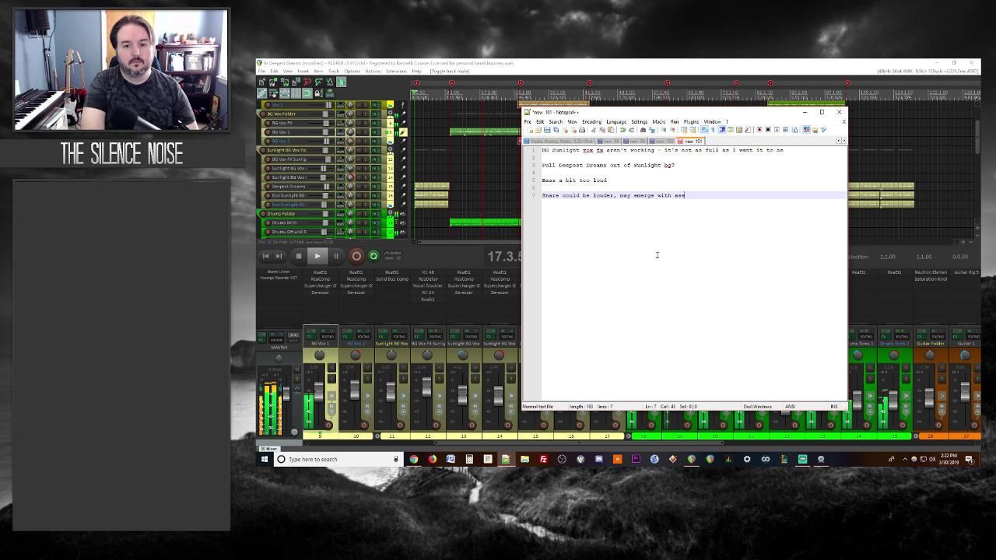
type("s going down")
key("Return")
key("Return")
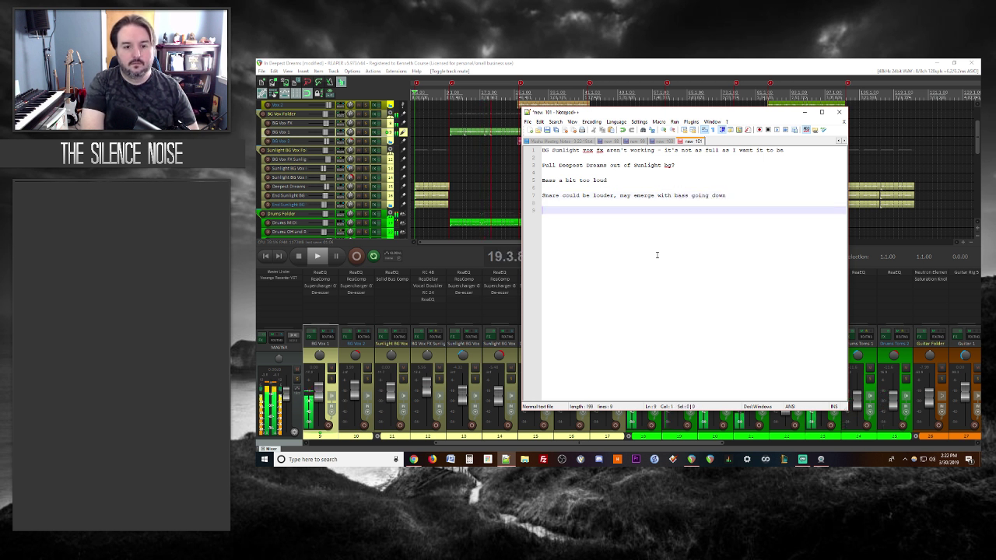
type("A touch too ")
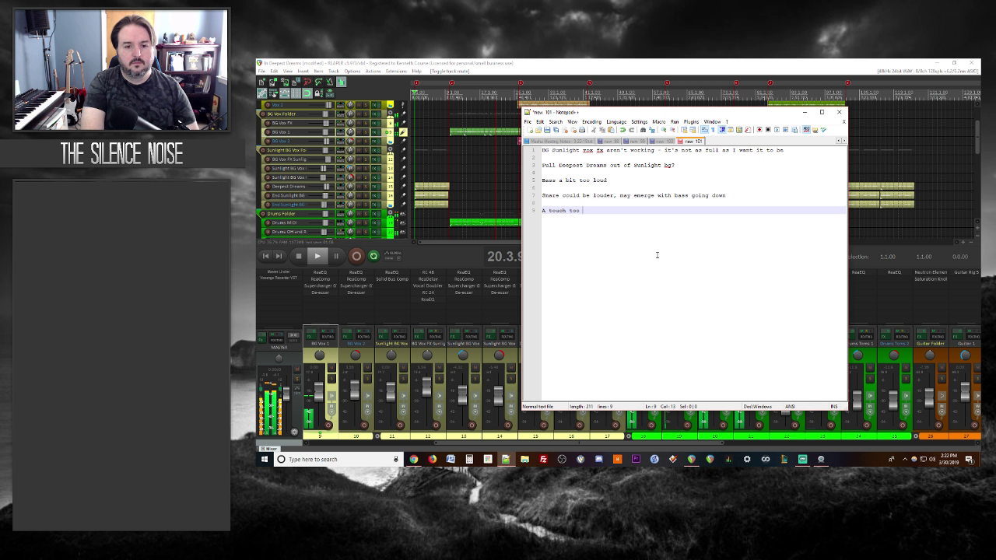
type("much verb on the vocals")
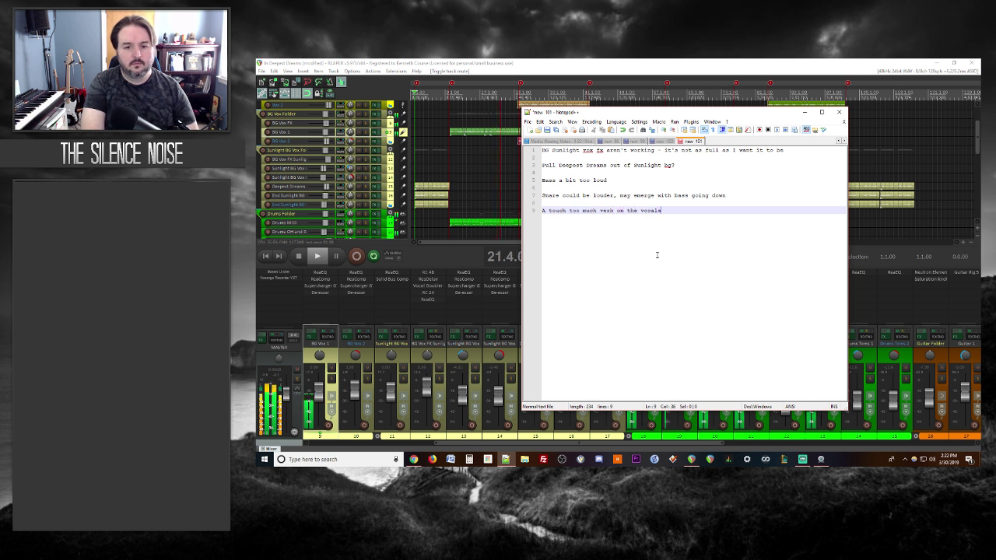
type("/perhaps tur")
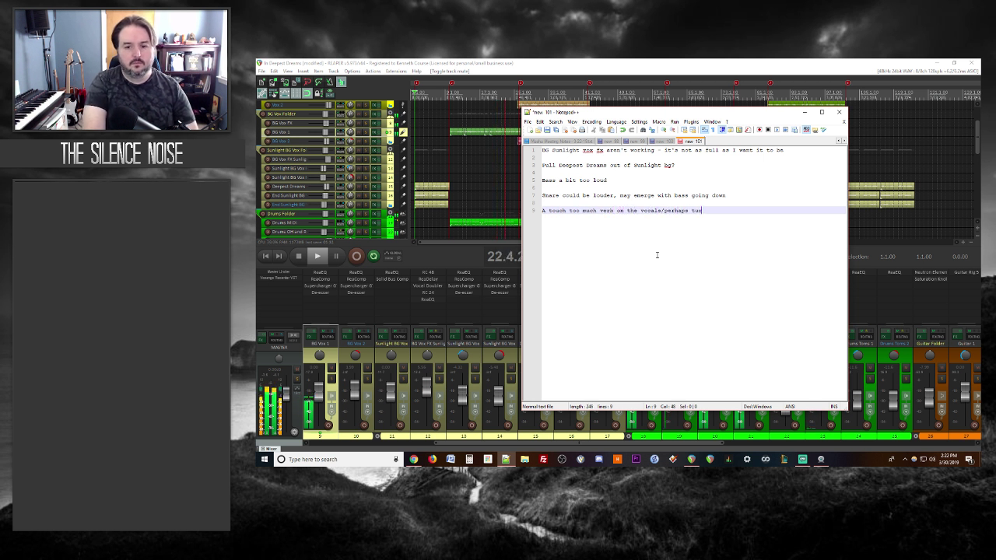
type("n down high end ")
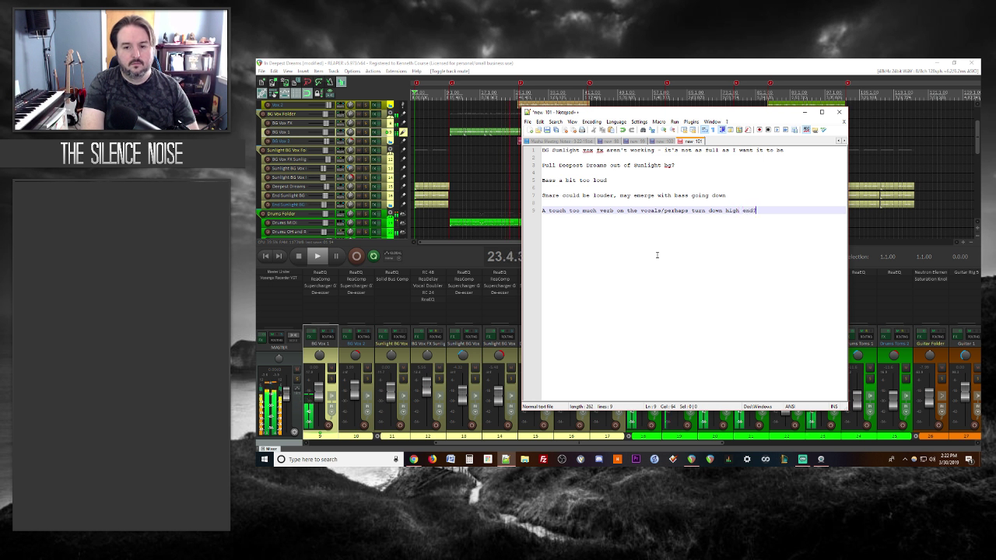
type("on FX?")
key("Return")
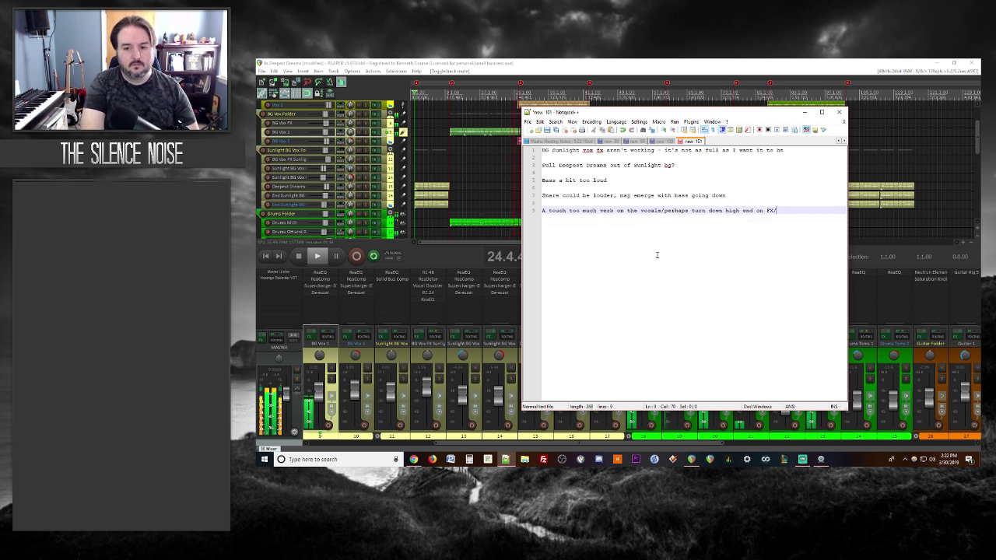
key("Return")
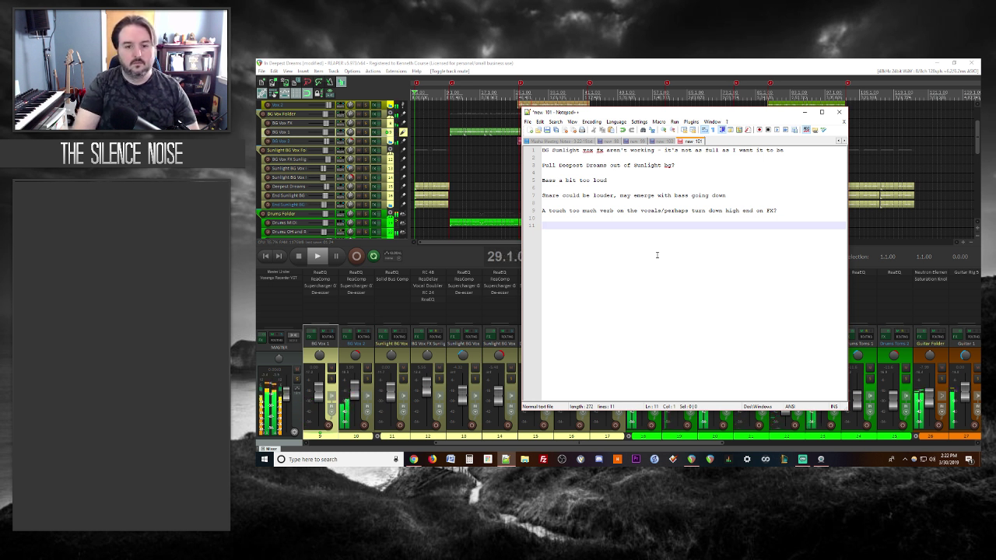
Step: Mark the end of the snare note with '->'
left_click(745, 195)
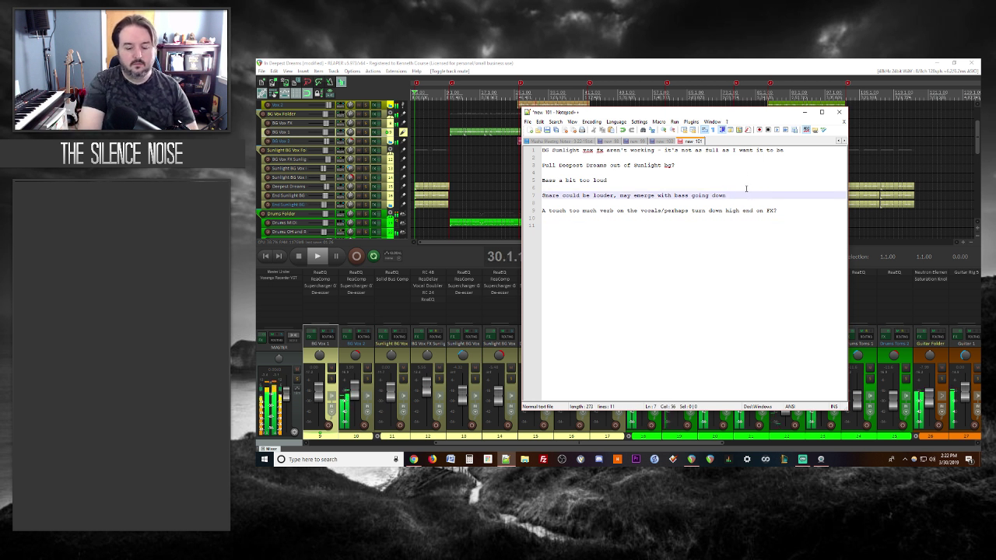
type("->")
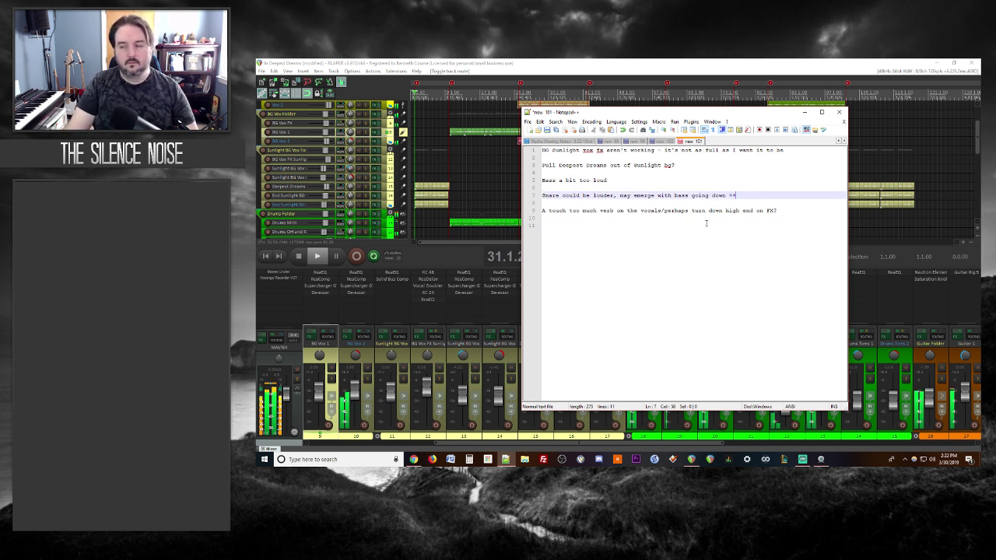
left_click(577, 234)
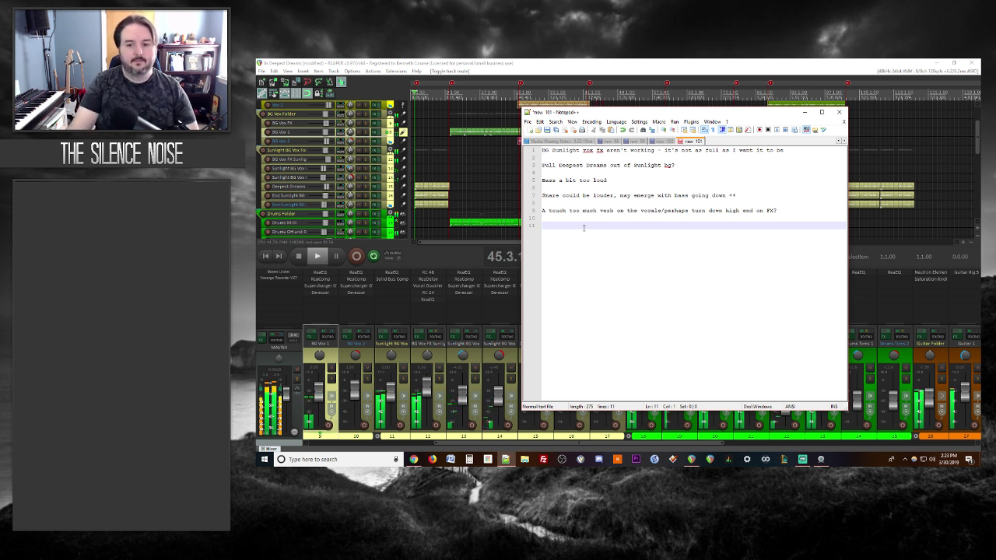
Step: Extend the BG Sunlight note: too far in bg, FX drowning out "sunlight", bring up dry or try different FX
left_click(794, 150)
type("- ")
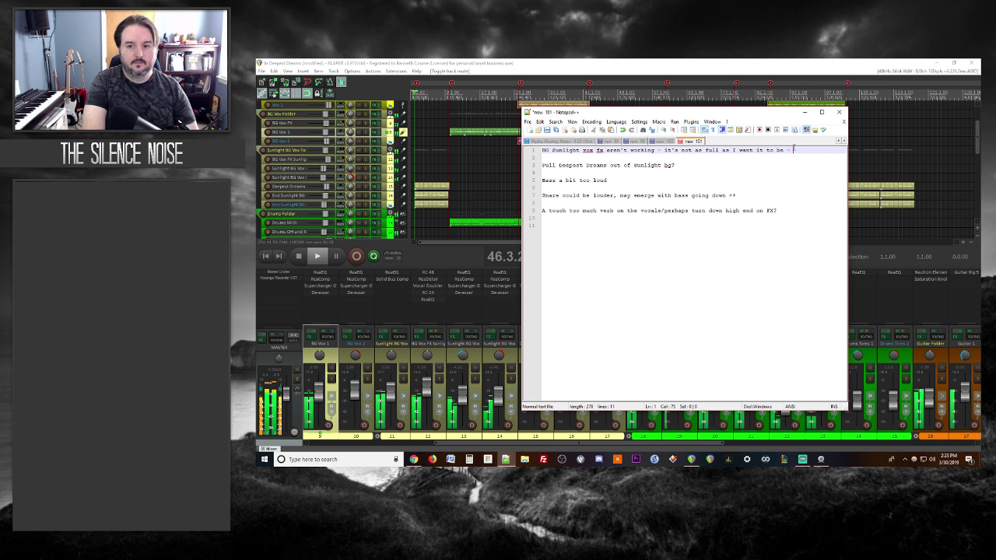
type("too far in bg, f")
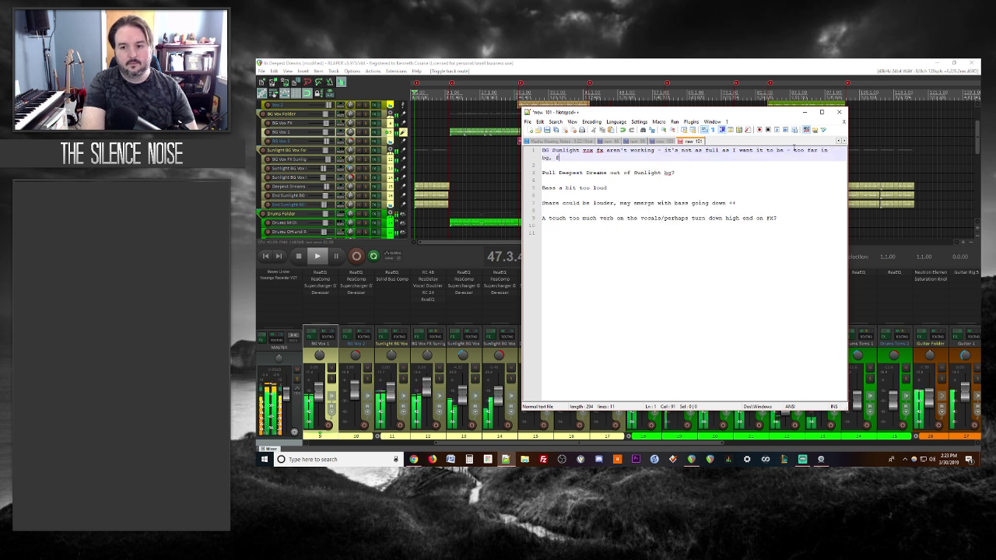
type("x are drown")
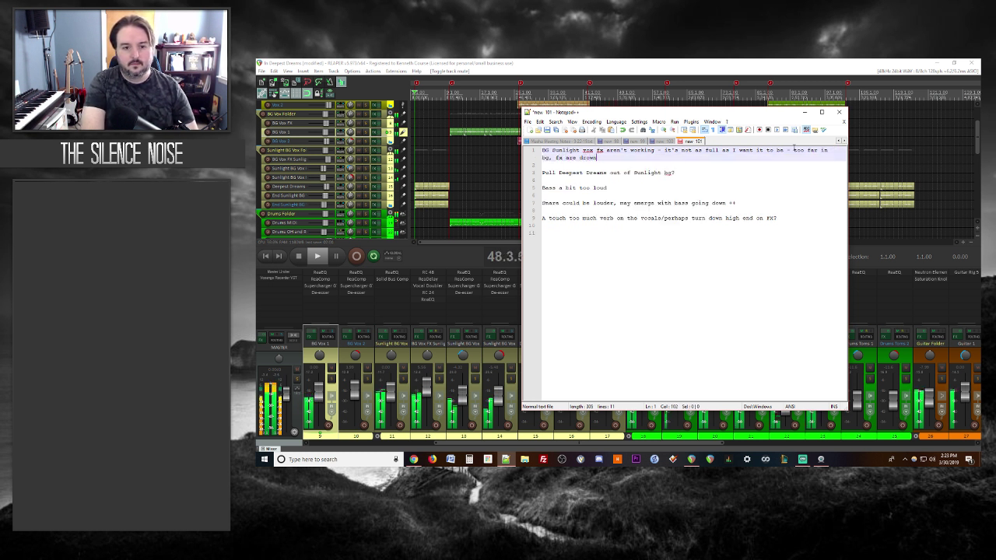
type("ing out the \"su")
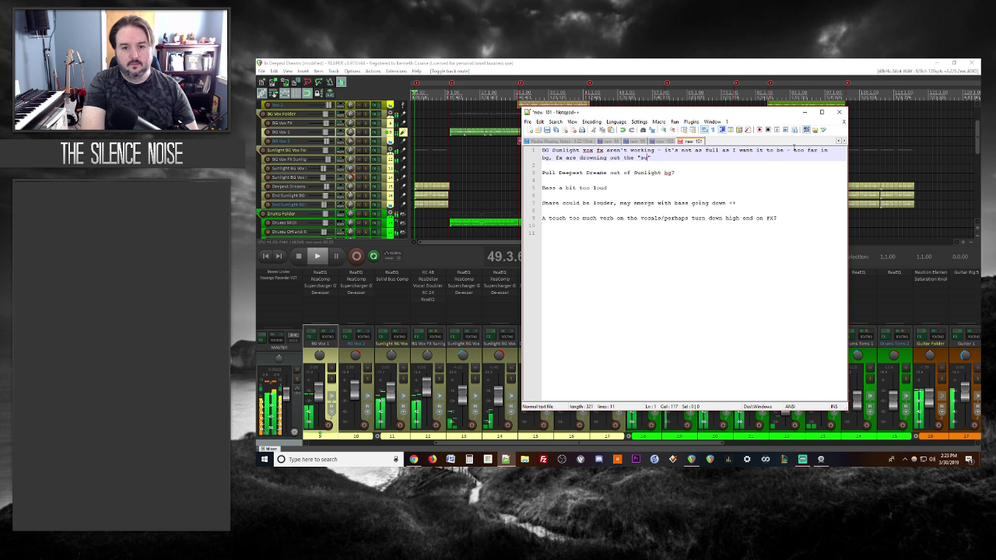
type("nlight")
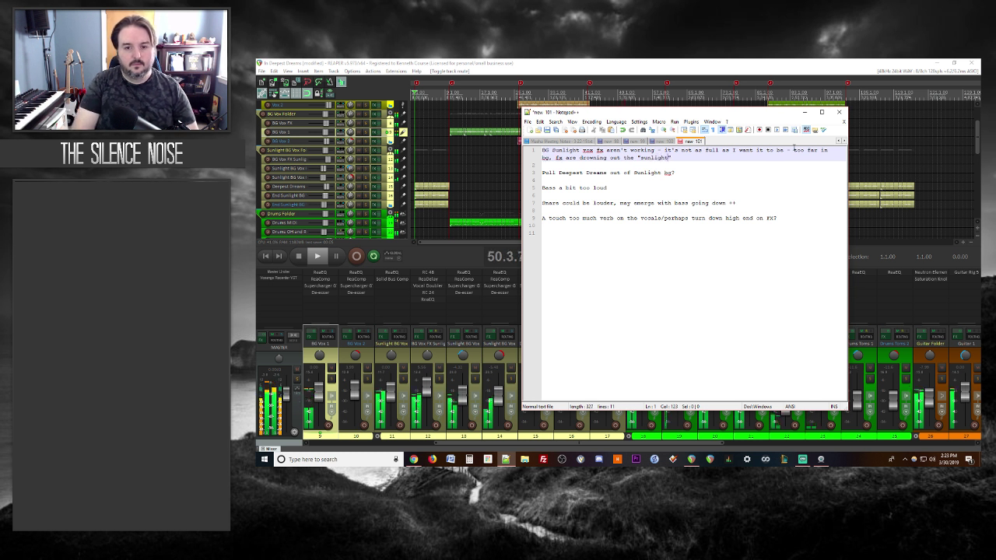
type("\"")
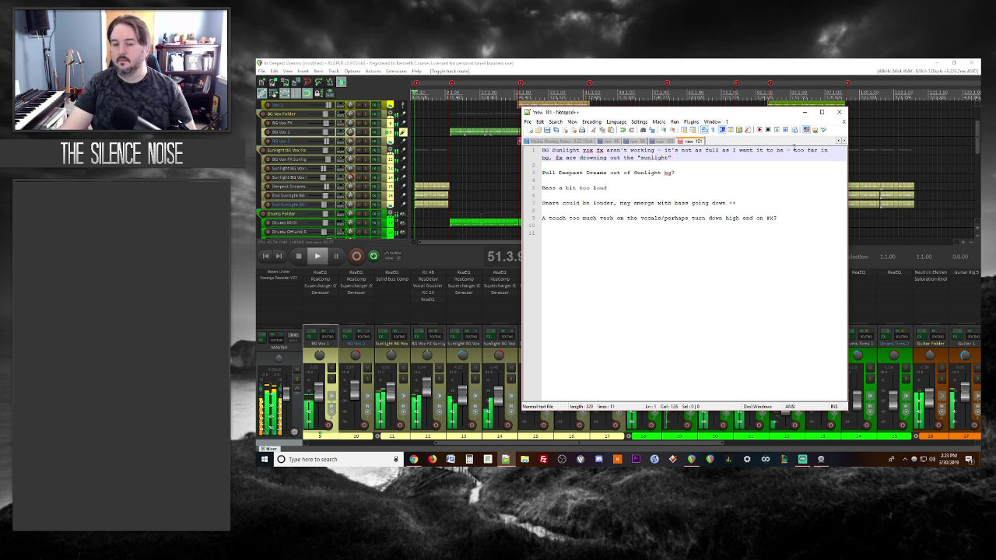
type("  -")
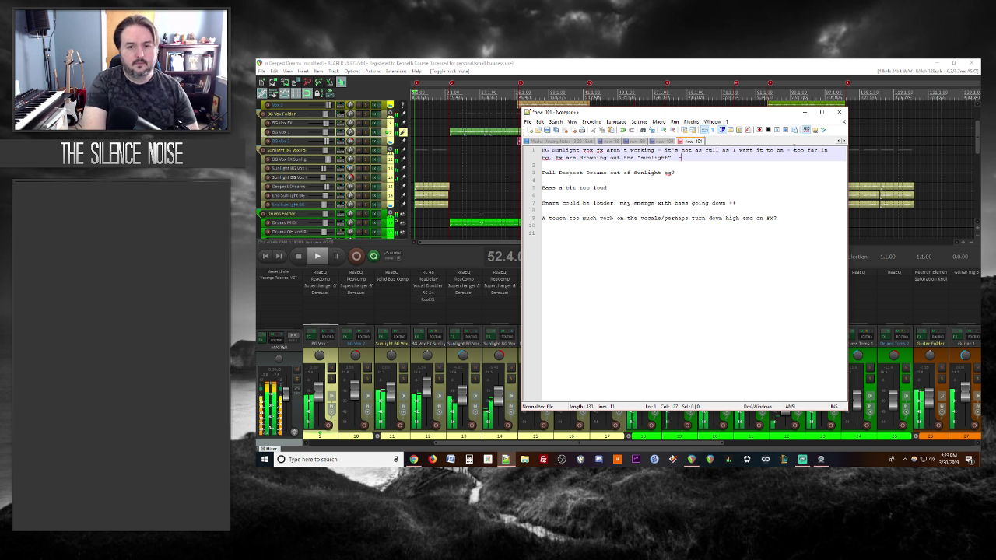
type(" bring up dry")
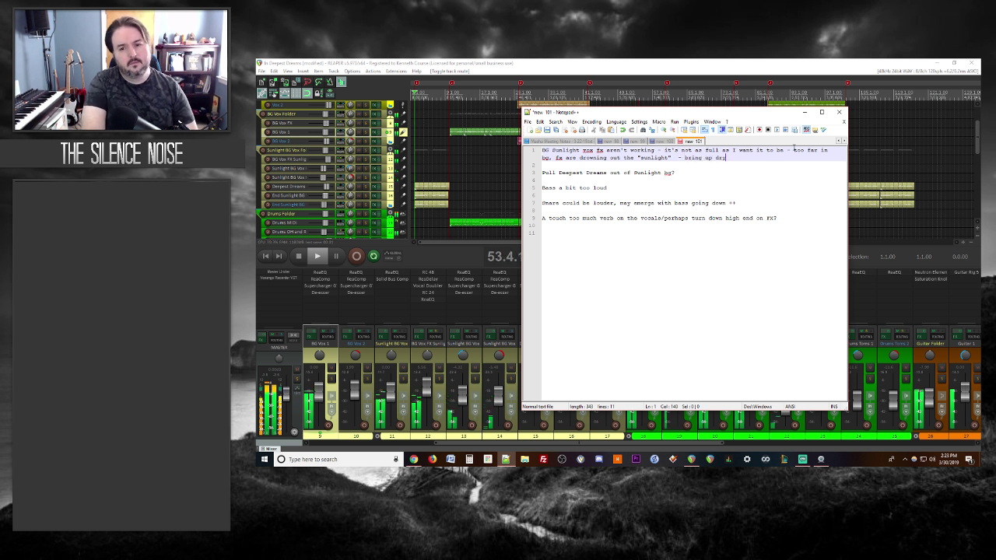
type("?  Try totally differe")
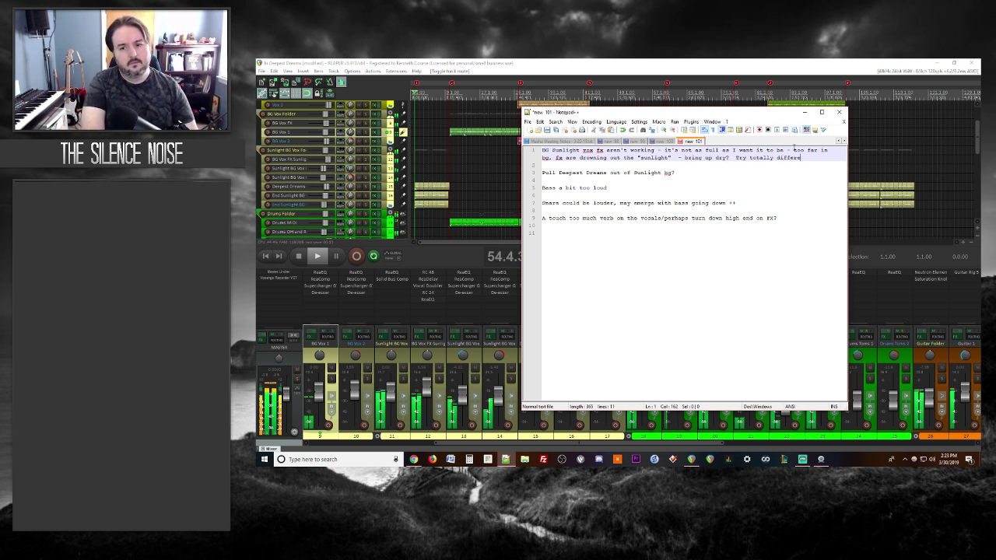
type("nt fx?")
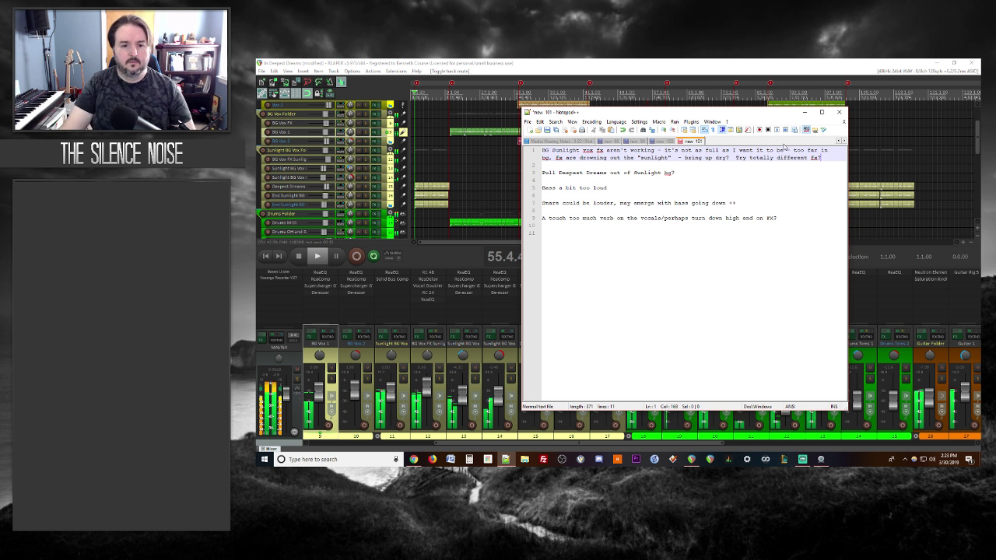
left_click(568, 233)
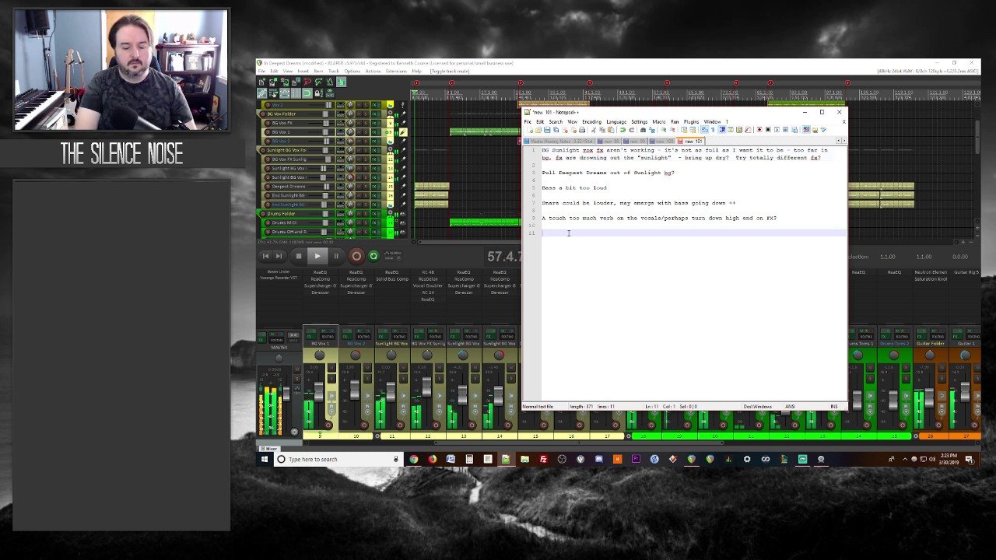
Step: Add the note 'More reverb on guitar?' and mark the bass-too-loud note with ++
type("More reverb")
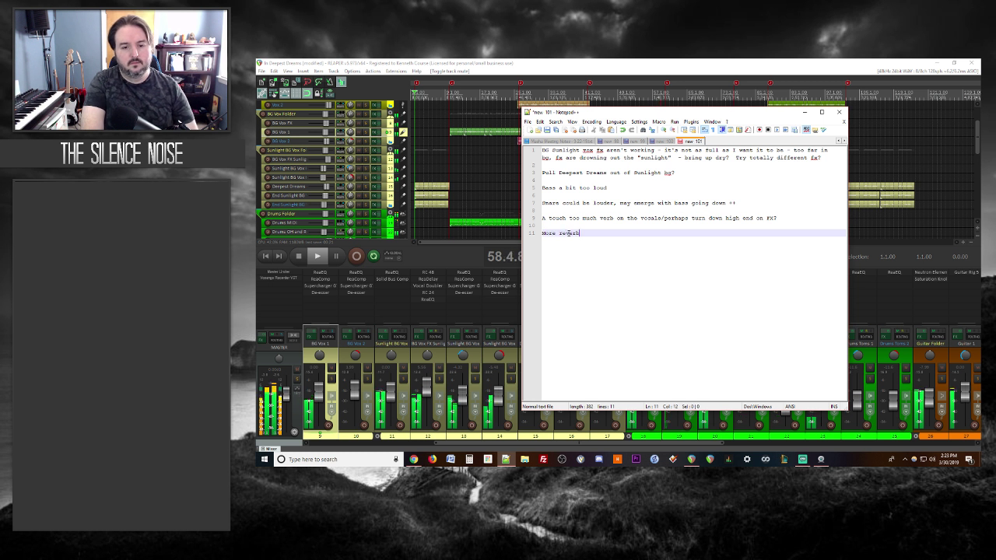
type(" on guitar?")
key("Return")
key("Return")
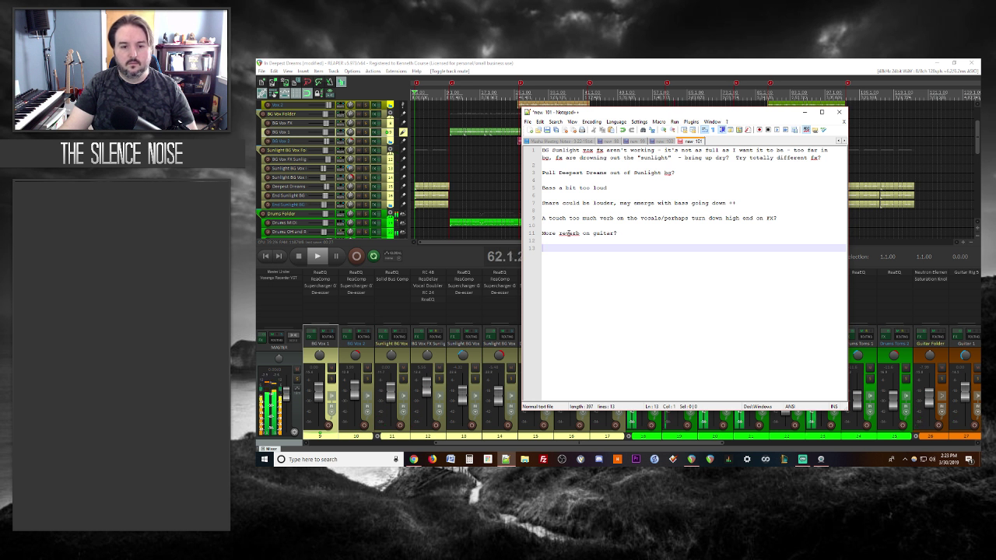
left_click(632, 192)
type("++")
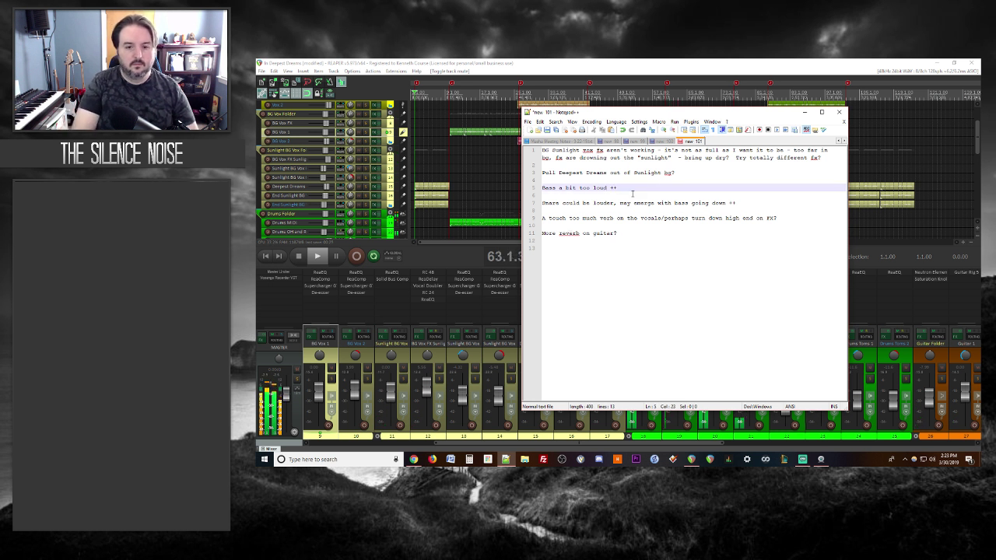
left_click(535, 249)
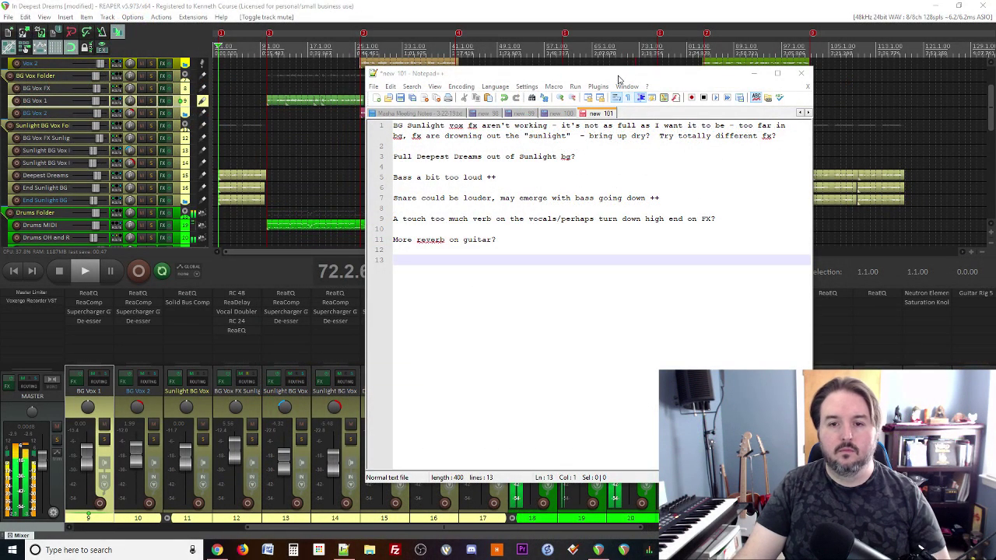
Step: Add '-Too much verb particularly on BG Vox/Harmony?' under the vocal reverb note
left_click_drag(618, 79, 472, 64)
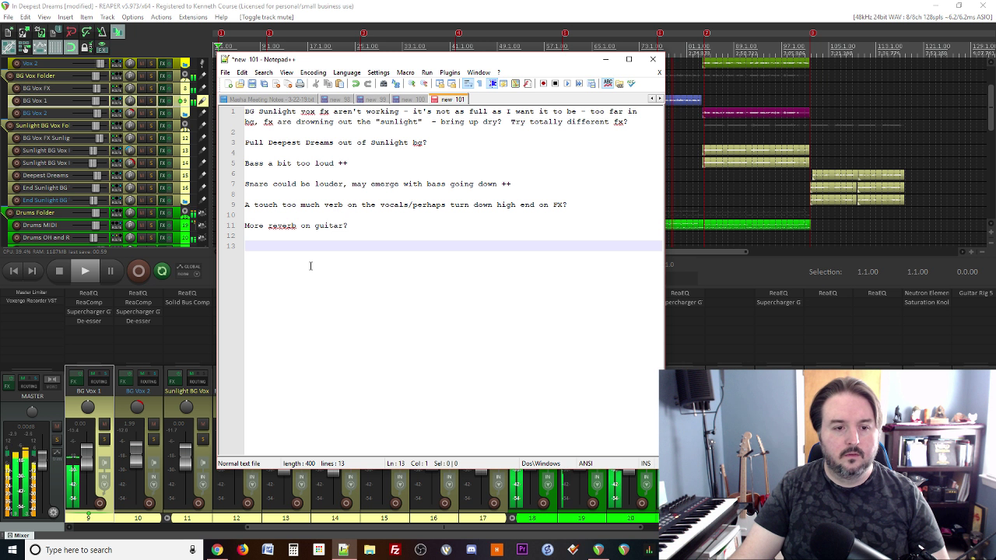
left_click(589, 204)
key("Return")
key("Return")
key("BackSpace")
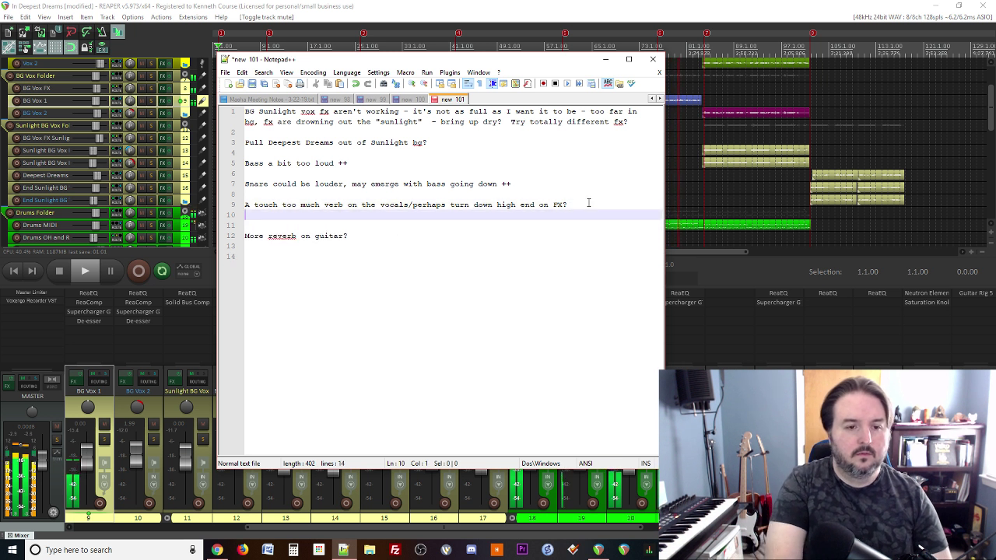
type("-T")
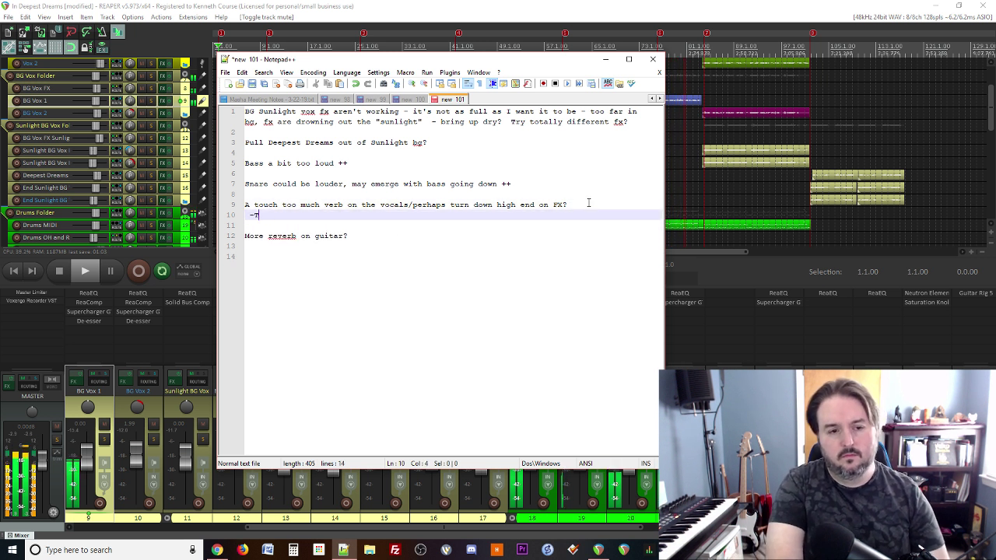
type("oo much verb particu")
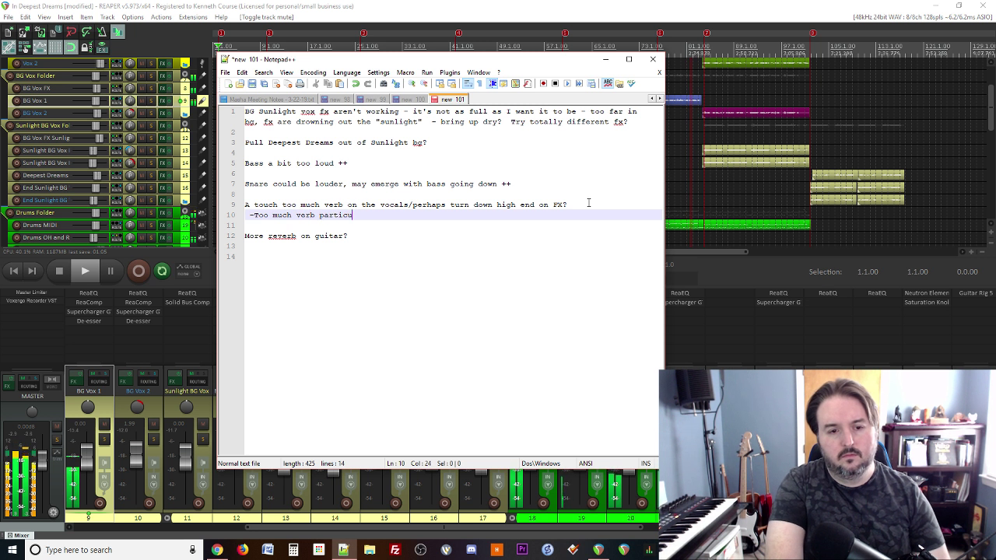
type("larly on BG?Vox?")
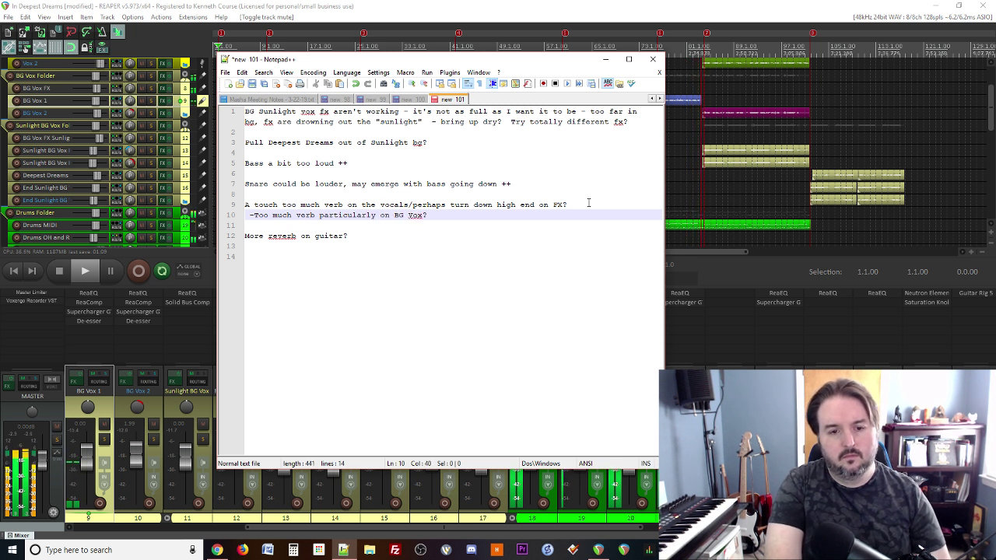
key("BackSpace")
type("/Harmony?")
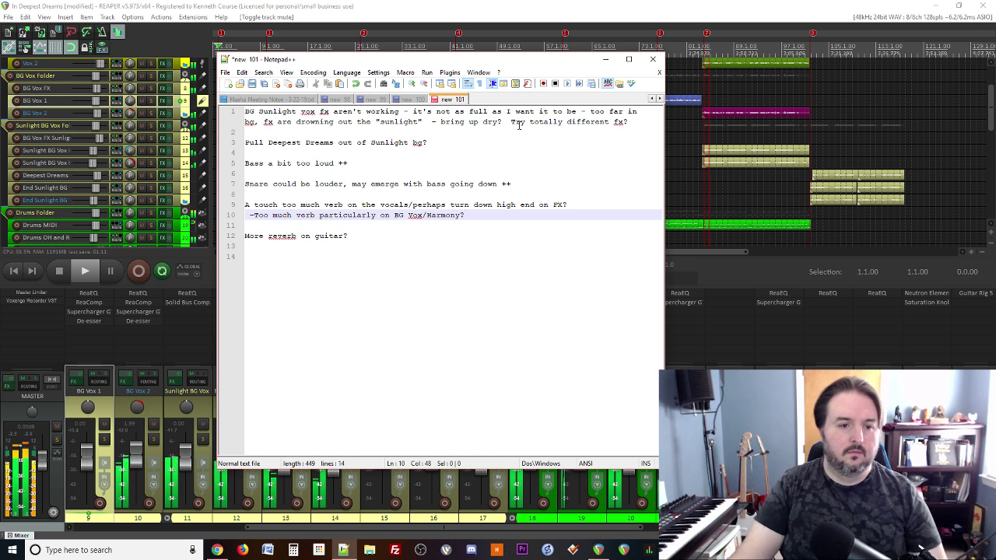
Step: Add the note 'Main vox sound good - maybe -1 to 3db on FX, not much'
left_click(275, 254)
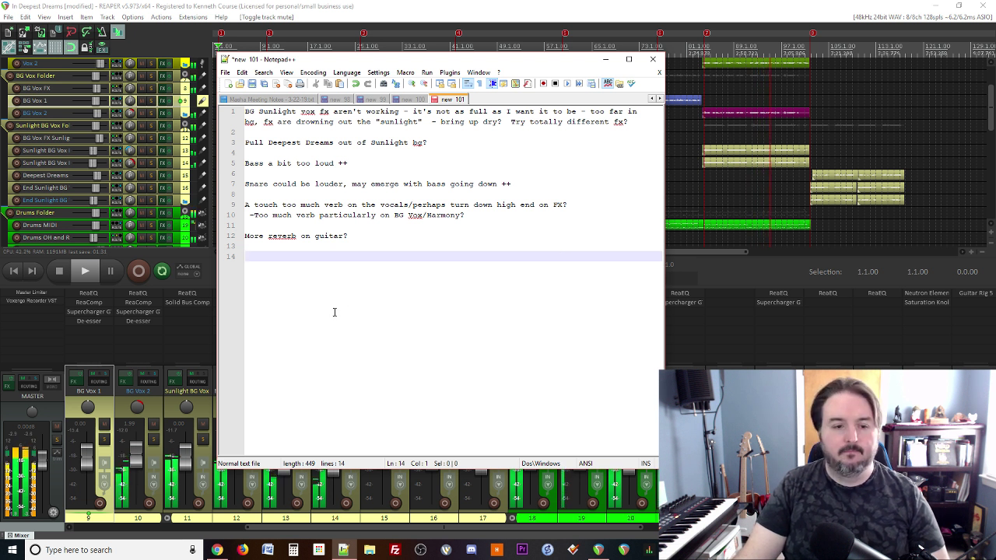
type("Main vo")
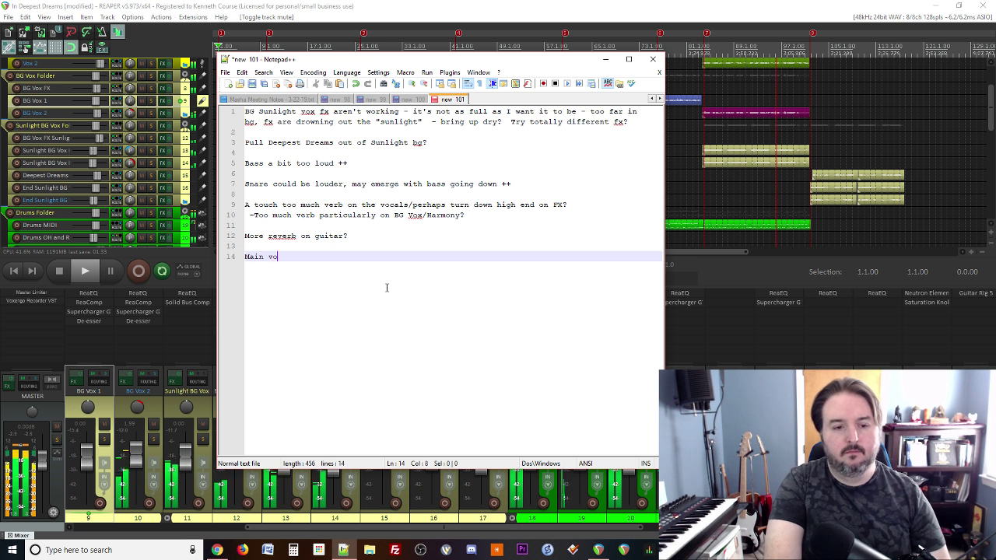
type("x sound good - mayb")
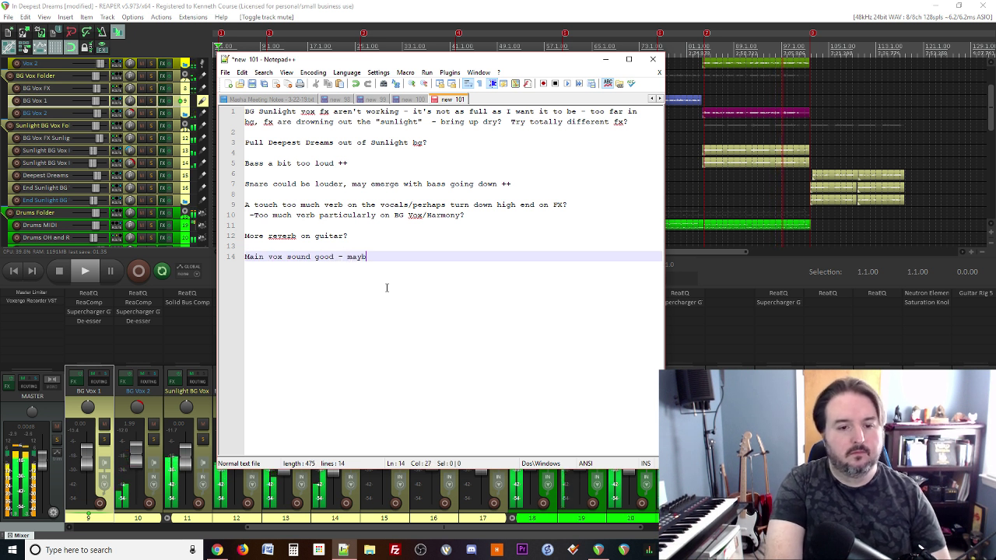
type("e -")
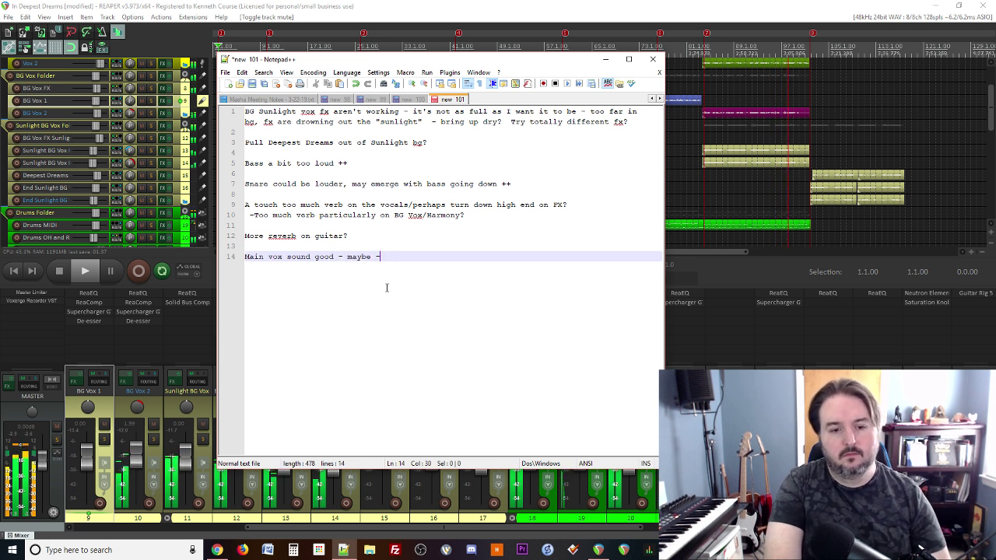
type("1  to 3db on FX, not much")
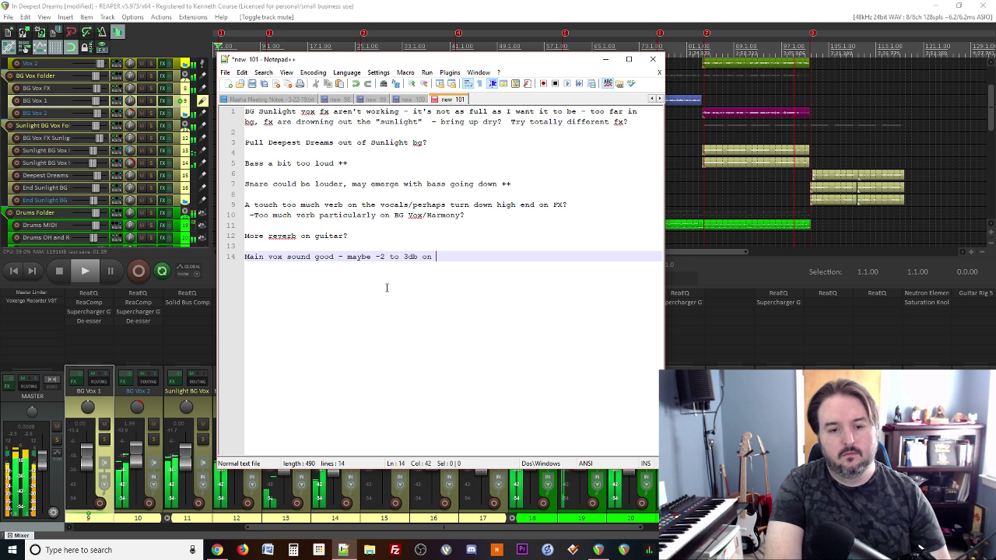
key("Return")
key("Return")
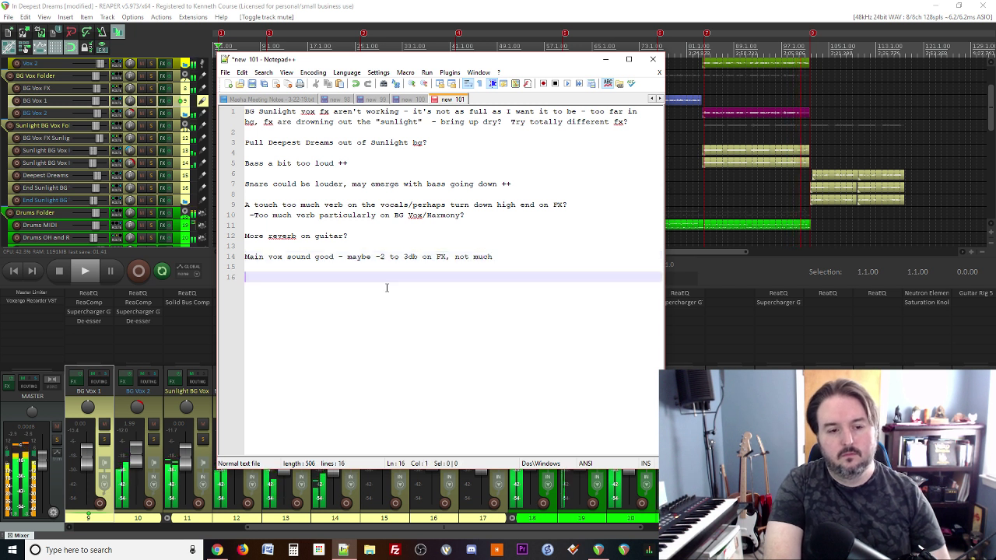
left_click(494, 15)
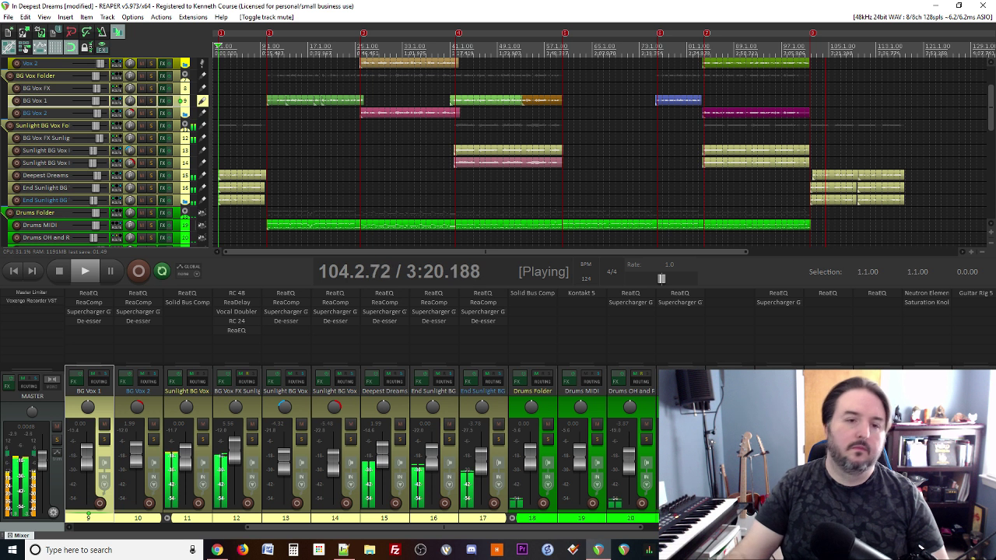
Step: Stop playback and save the project as 'In Deepest Dreams (Mix v2 - 033019).rpp'
left_click(61, 277)
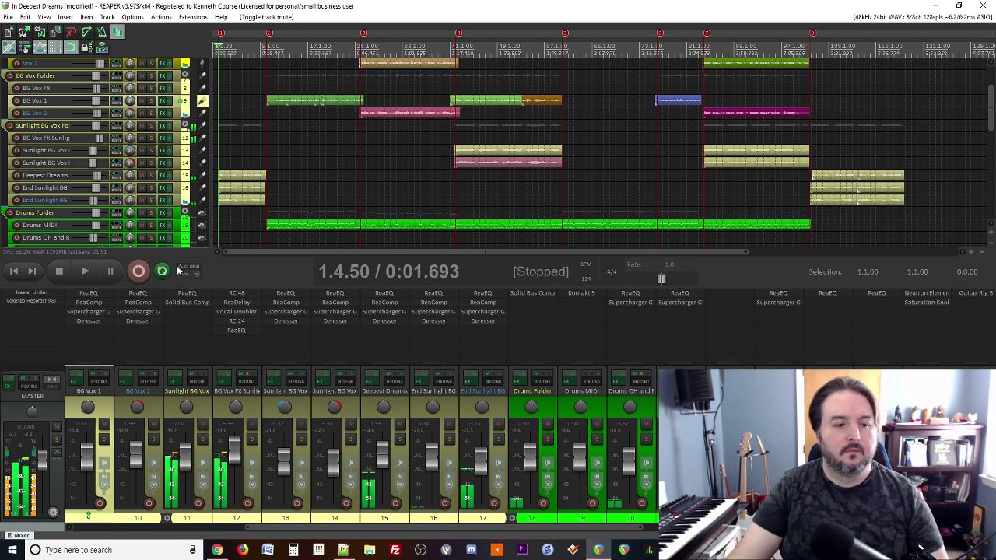
key("space")
key("space")
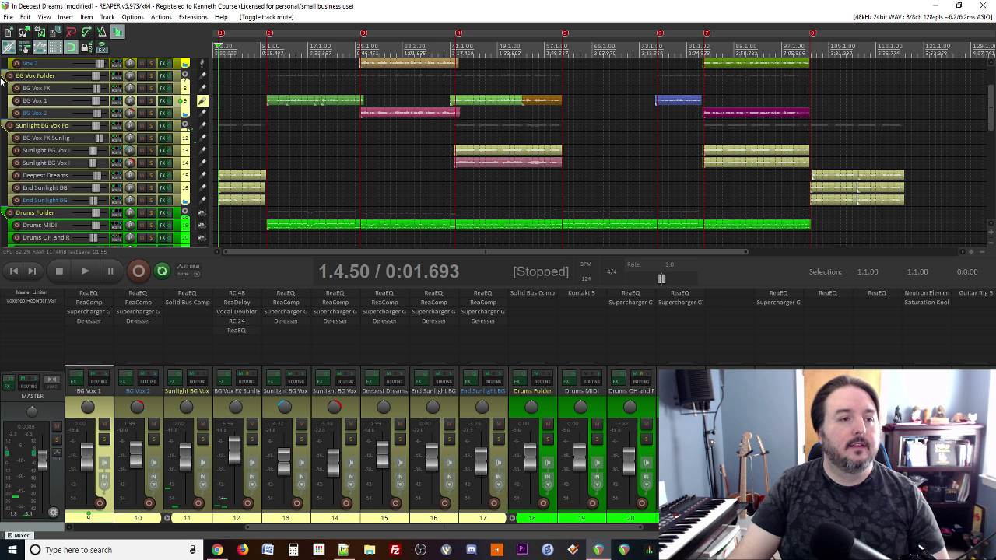
left_click(8, 16)
left_click(33, 64)
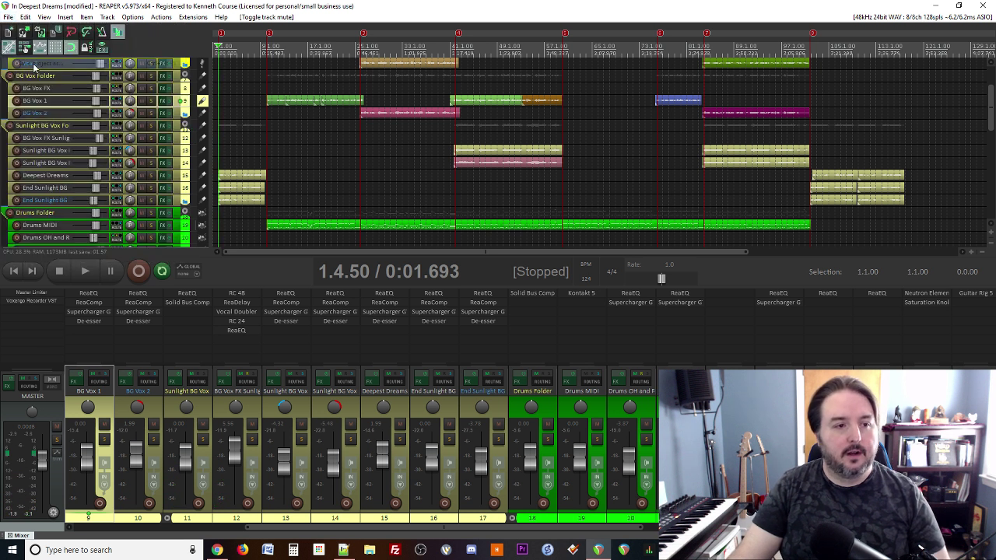
left_click(122, 231)
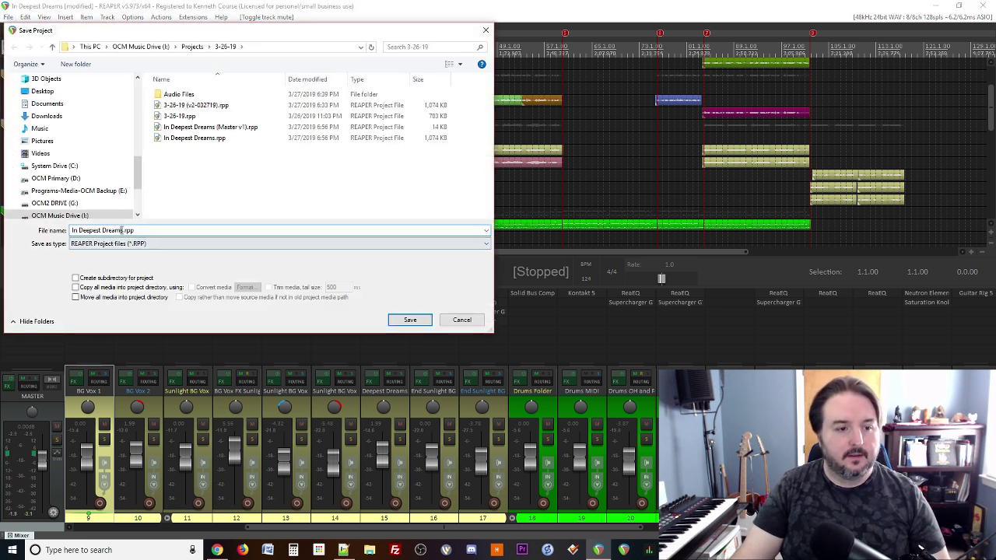
type("(Mix v2 - 033019")
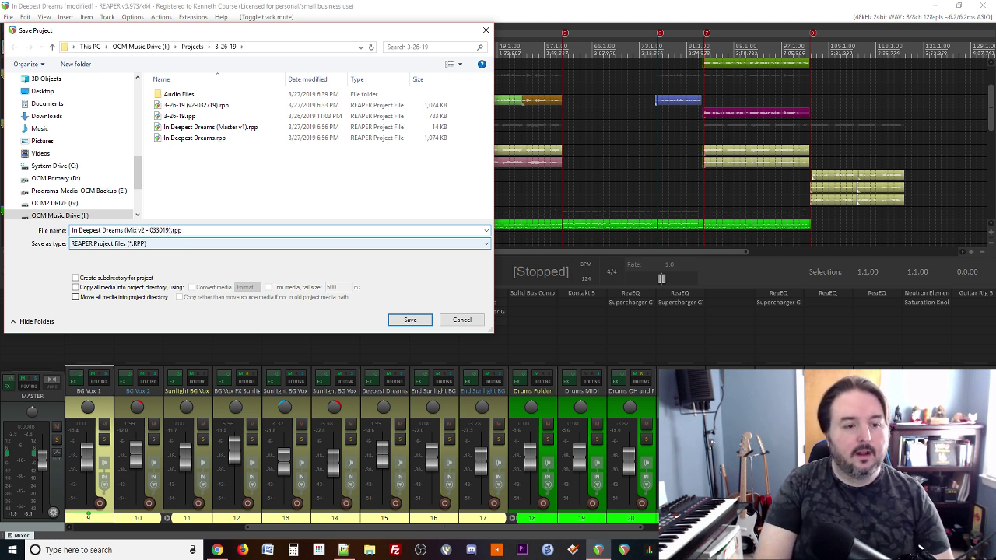
key("Return")
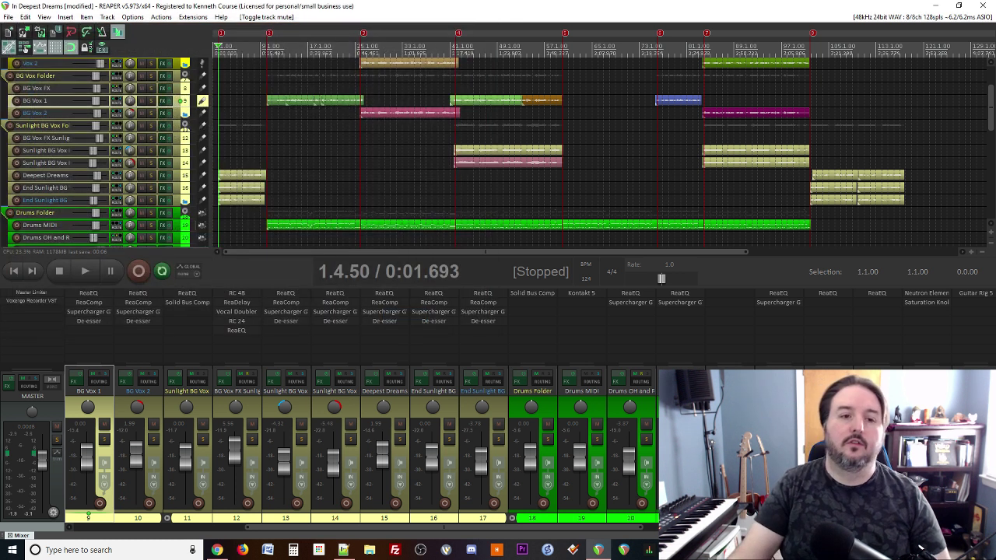
Step: Move the note 'Bass a bit too loud ++' to the top of the mix notes
left_click(345, 550)
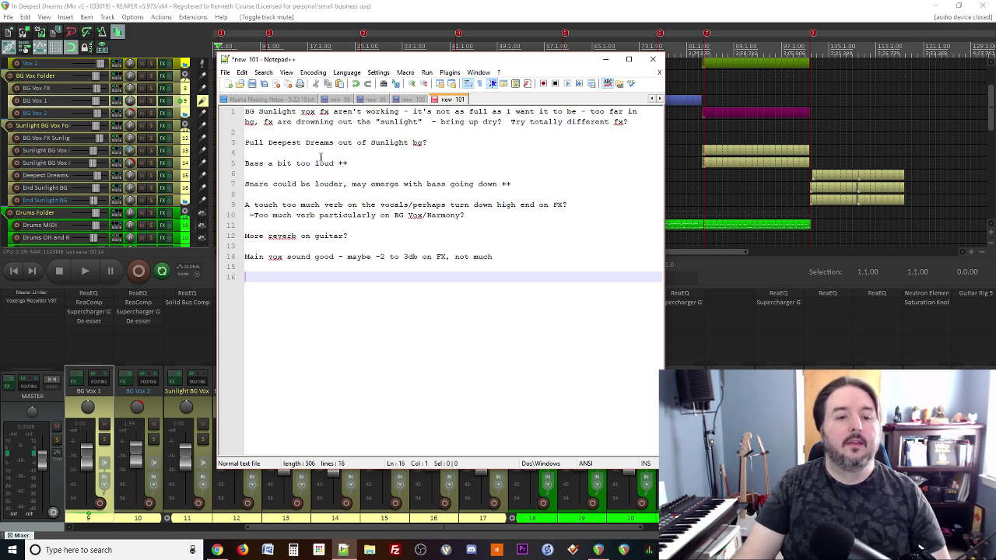
left_click_drag(339, 164, 361, 164)
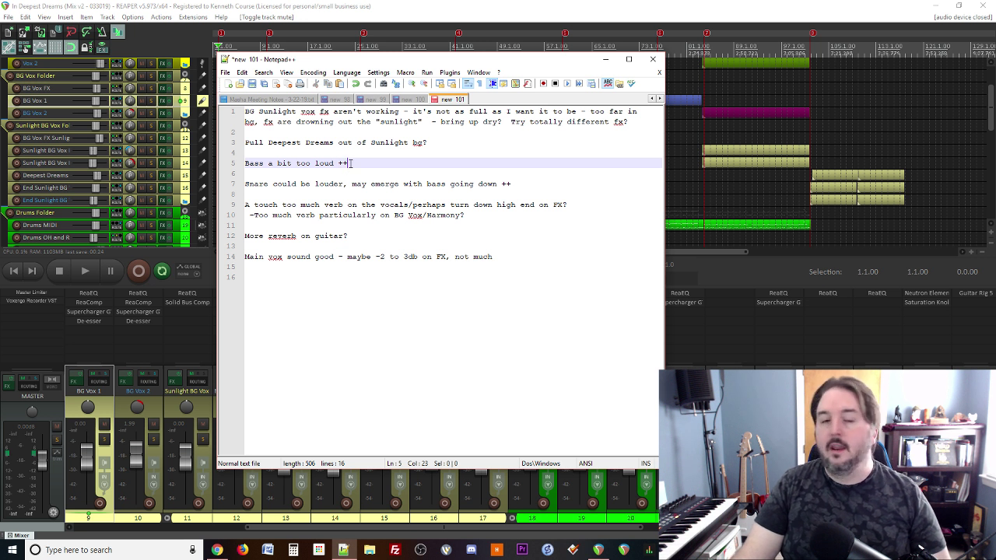
left_click_drag(350, 163, 242, 164)
key("ctrl+c")
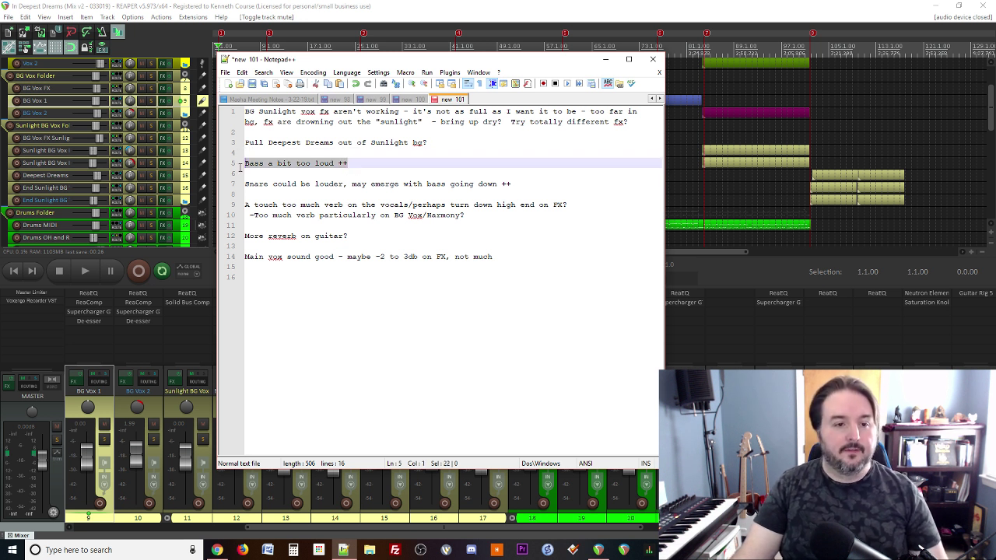
key("Delete")
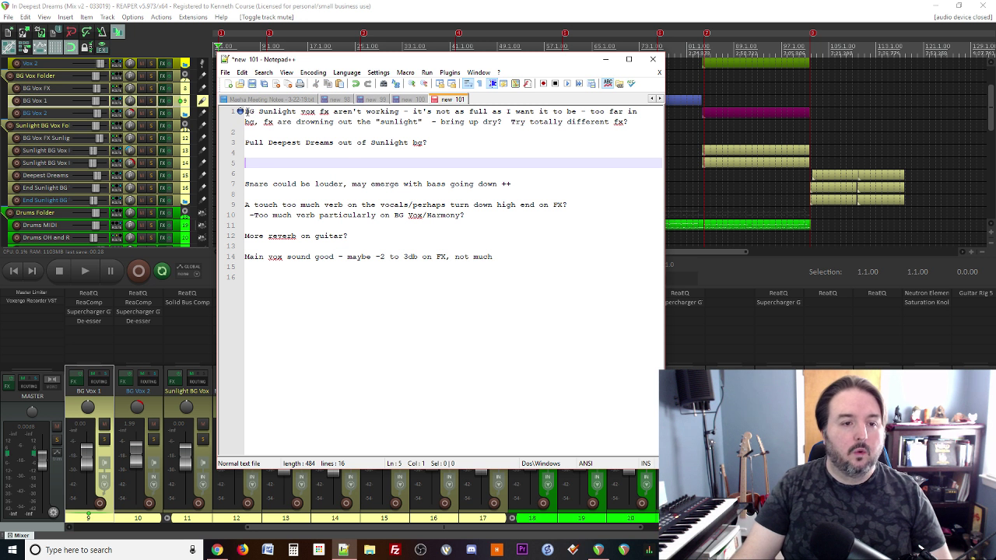
left_click(241, 114)
key("Return")
key("Return")
key("Up")
key("Up")
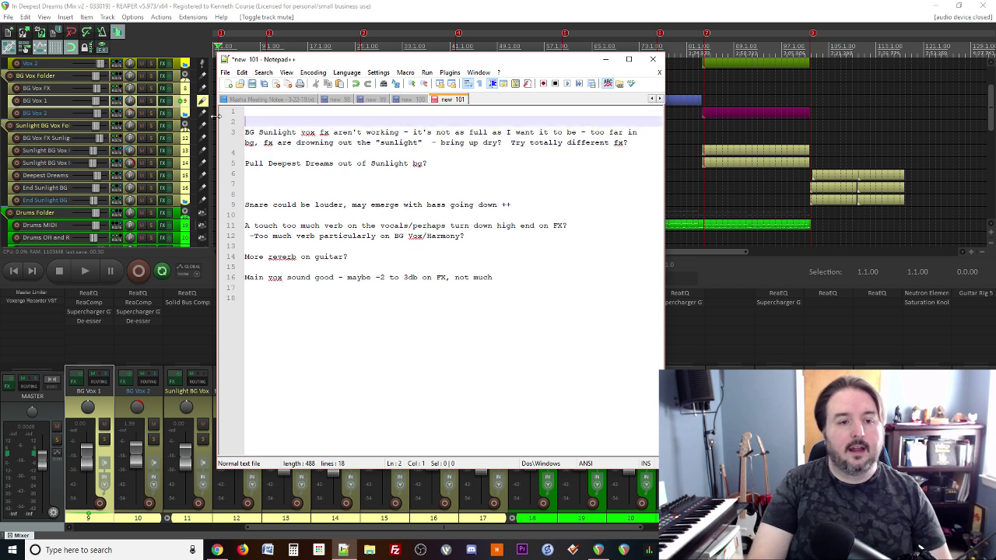
key("ctrl+v")
key("Down")
key("Down")
key("Down")
key("Down")
key("Down")
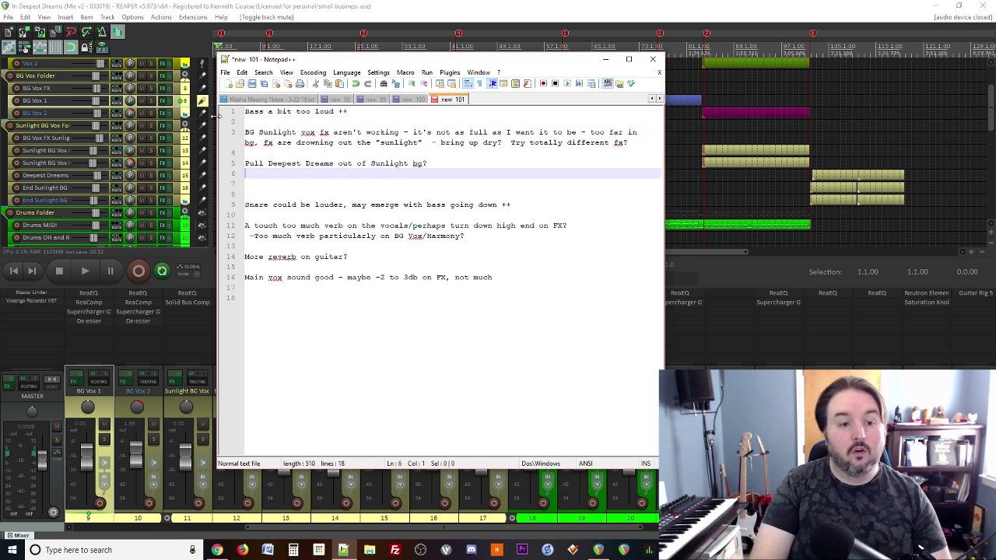
key("Delete")
key("Delete")
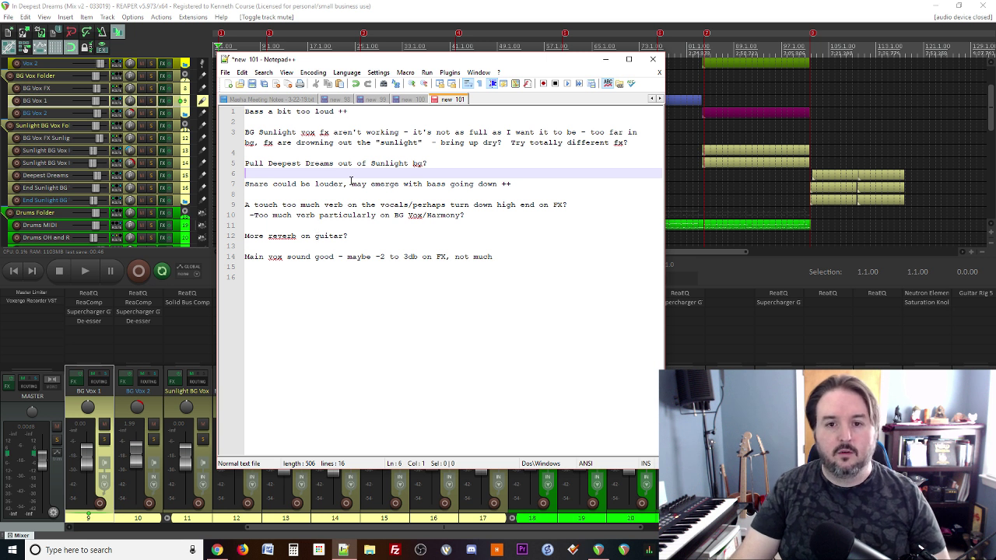
Step: Move the Deepest Dreams track out of Sunlight BG into the Vox Folder beneath Vox 2
left_click(572, 5)
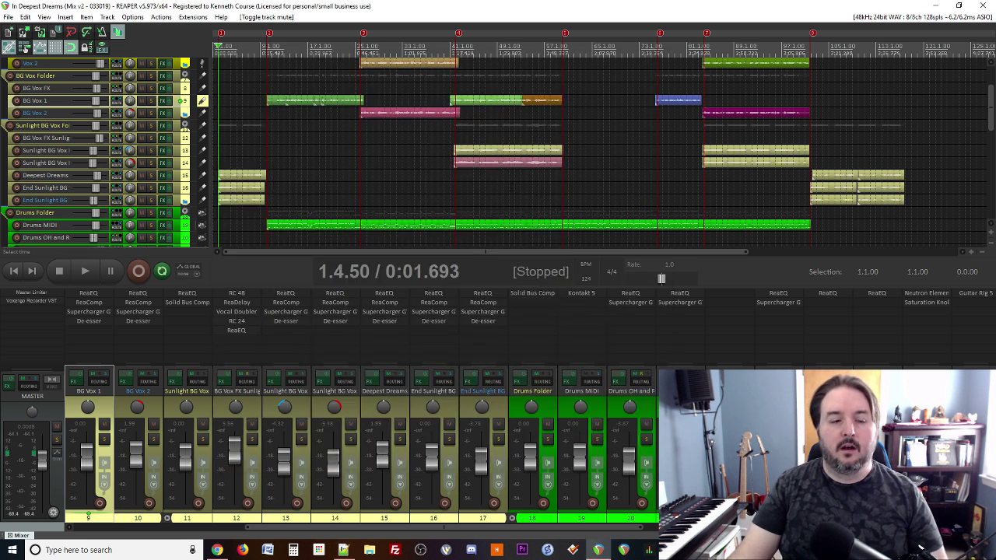
key("alt+Tab")
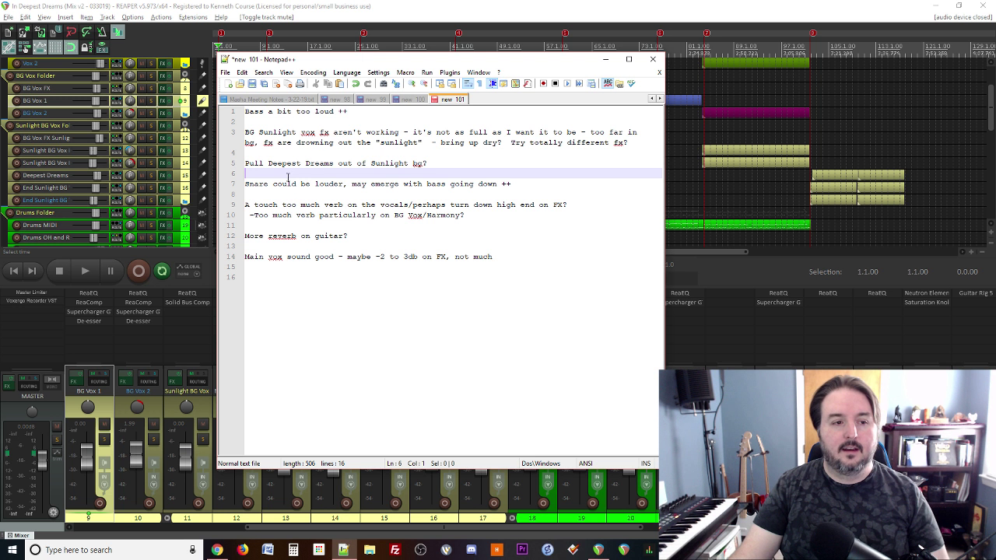
scroll(187, 140, "up", 2)
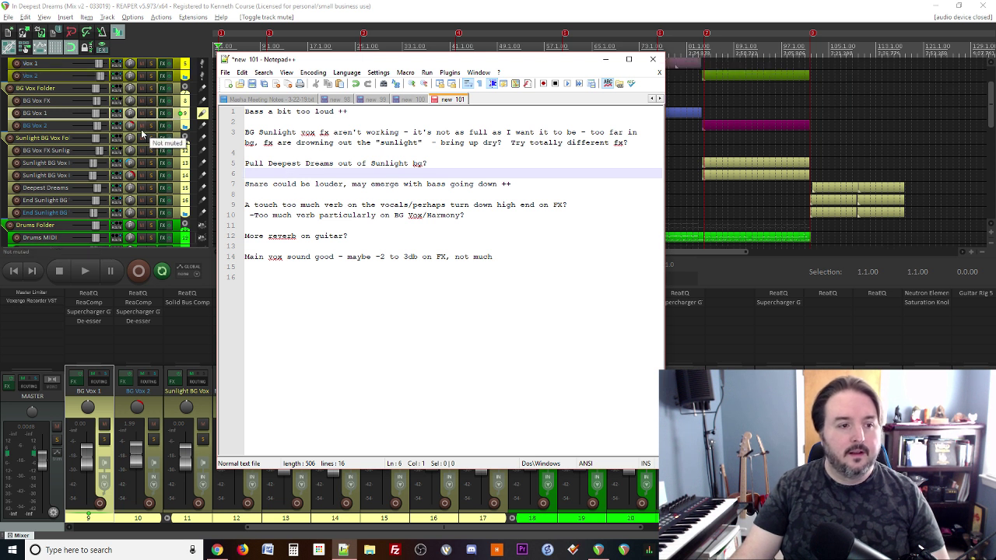
left_click_drag(168, 200, 159, 90)
scroll(165, 99, "up", 2)
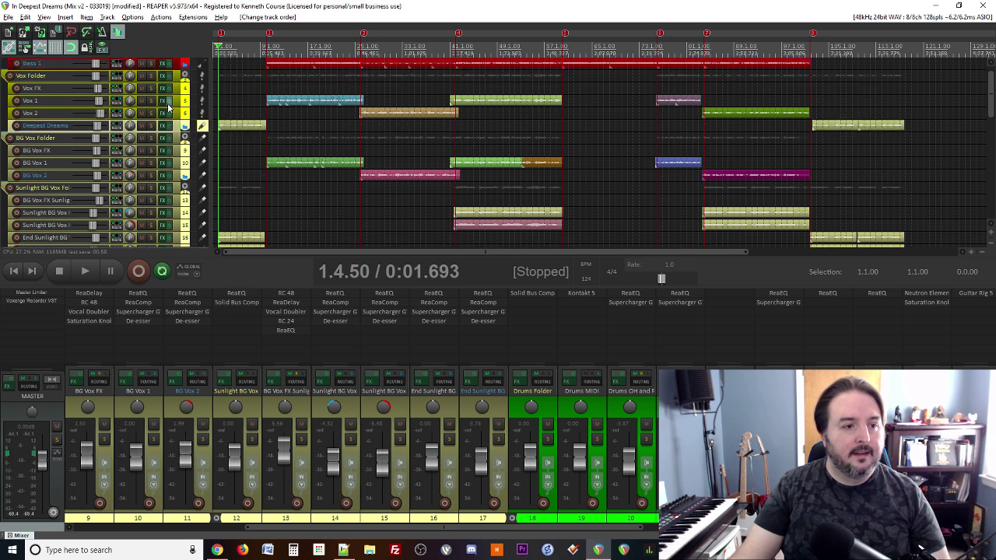
Step: Rename the track to 'Deepest Dreams Vox' by removing 'BG' from its name
double_click(55, 126)
left_click_drag(49, 126, 60, 126)
key("BackSpace")
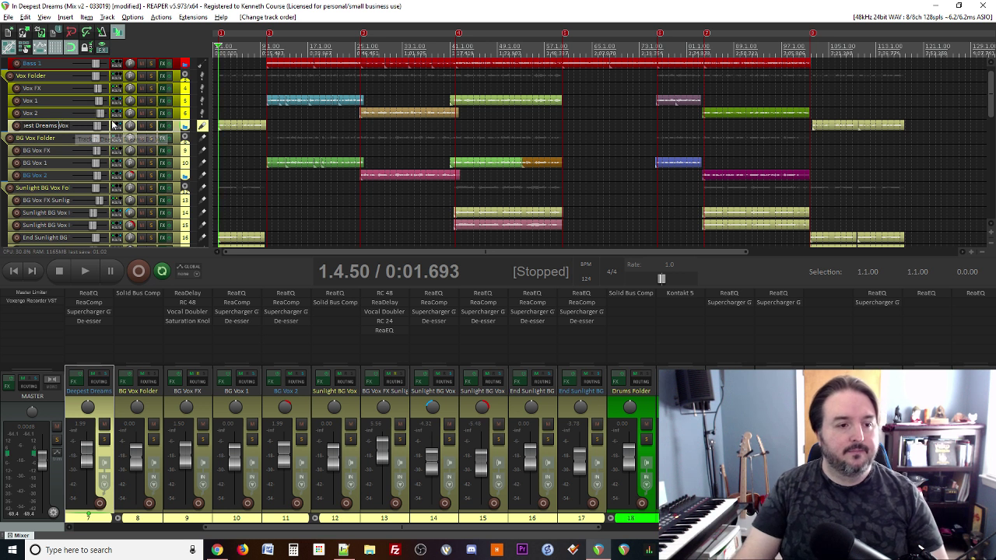
key("Return")
Step: Replace the track's send to BG Vox FX Sunlight with a send to the Vox FX bus
left_click(117, 126)
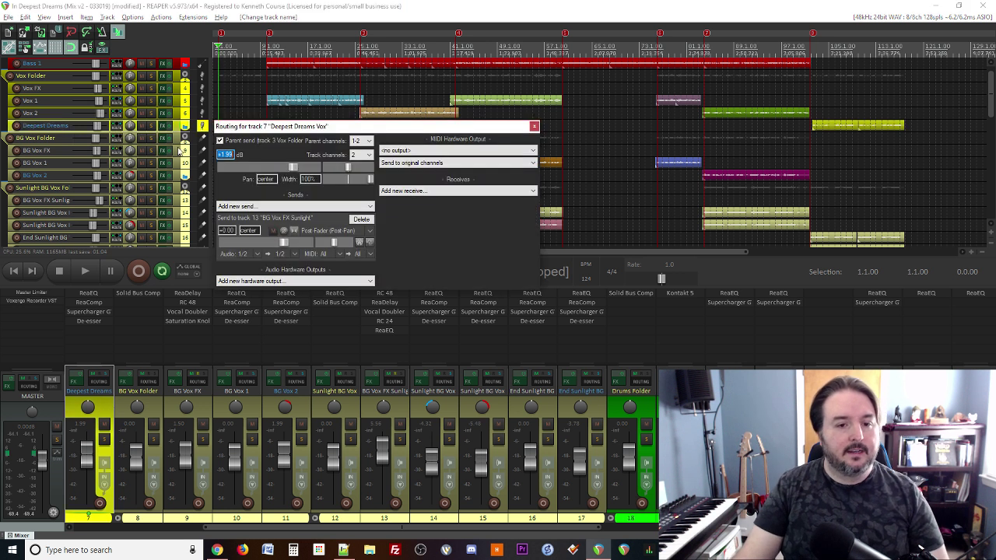
left_click(361, 219)
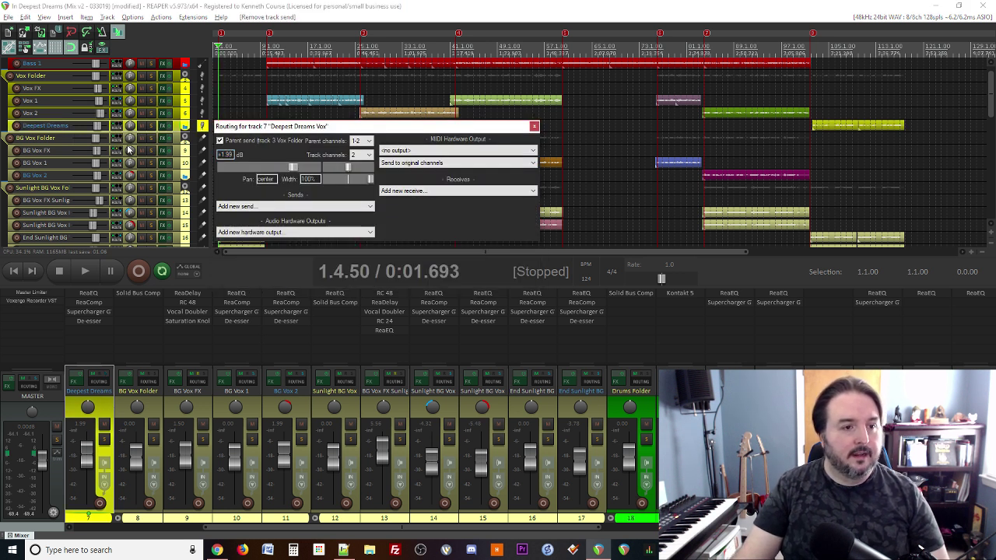
left_click(116, 126)
left_click_drag(110, 88, 117, 90)
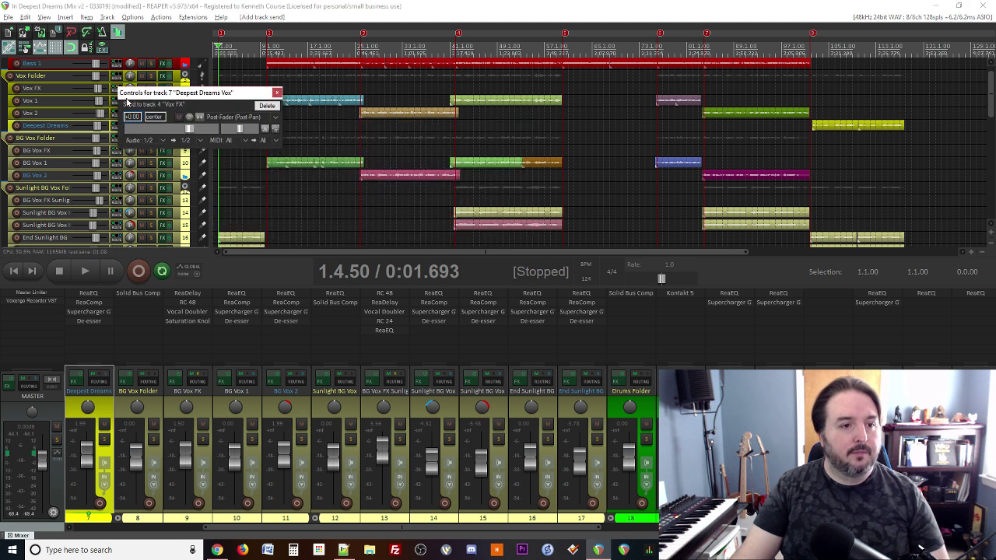
left_click(278, 93)
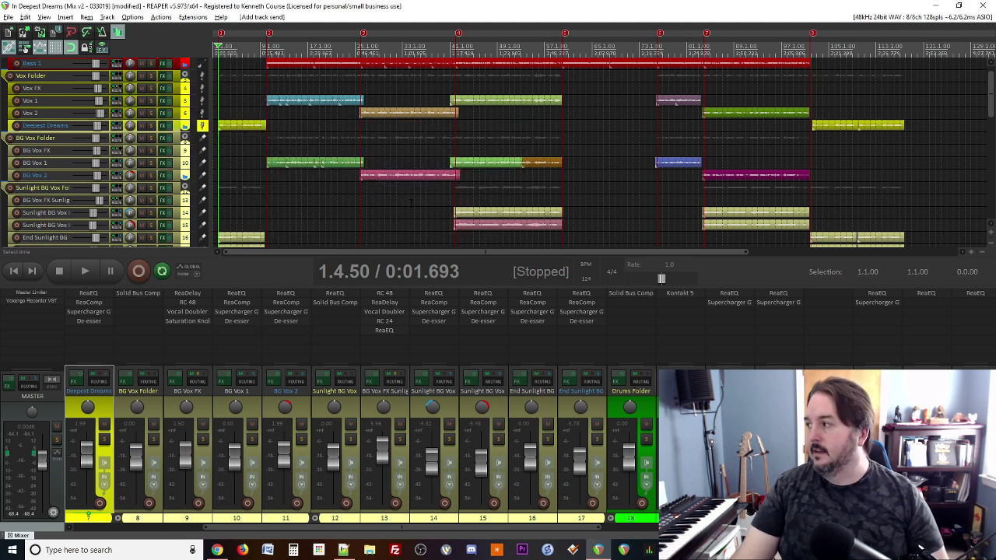
scroll(361, 168, "down", 2)
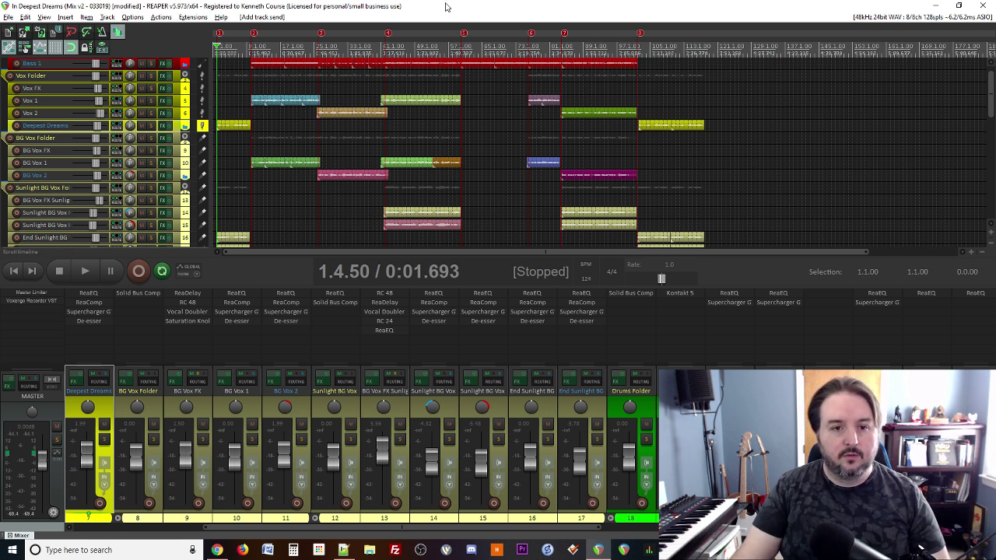
Step: Jump to marker 4 and audition the passage around it
key("4")
key("space")
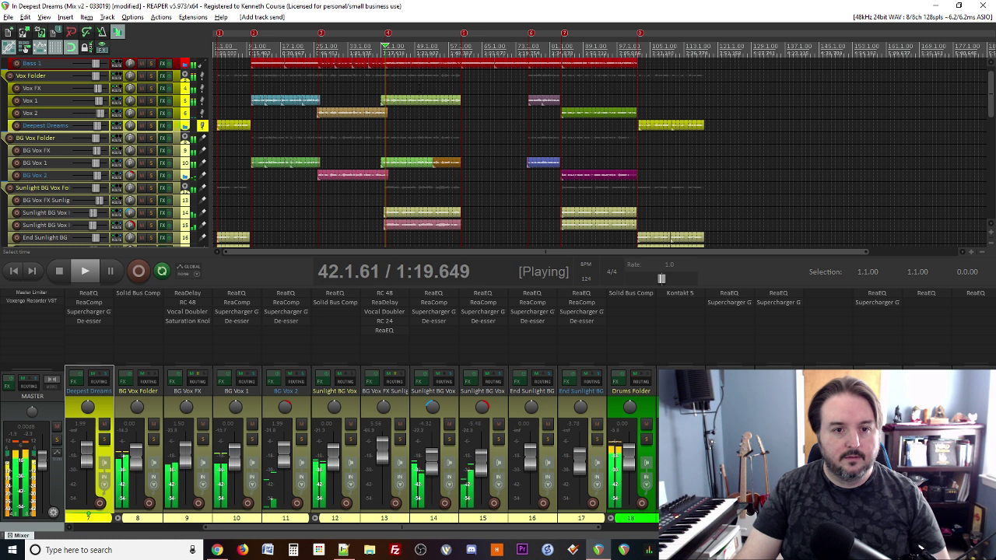
scroll(446, 174, "up", 4)
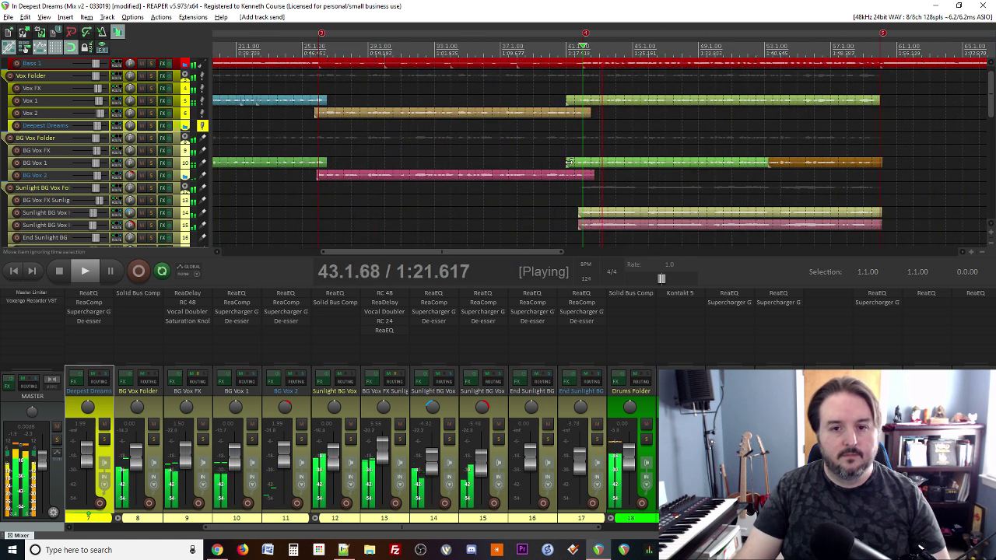
key("space")
mouse_move(585, 35)
left_mouse_down()
mouse_move(565, 36)
mouse_move(592, 36)
mouse_move(574, 39)
left_mouse_up()
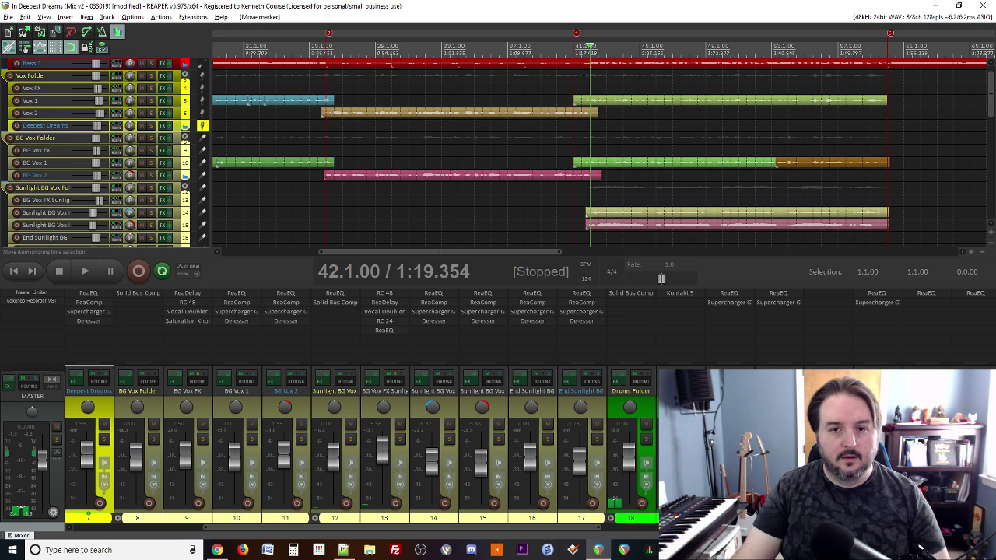
key("space")
key("space")
key("4")
key("space")
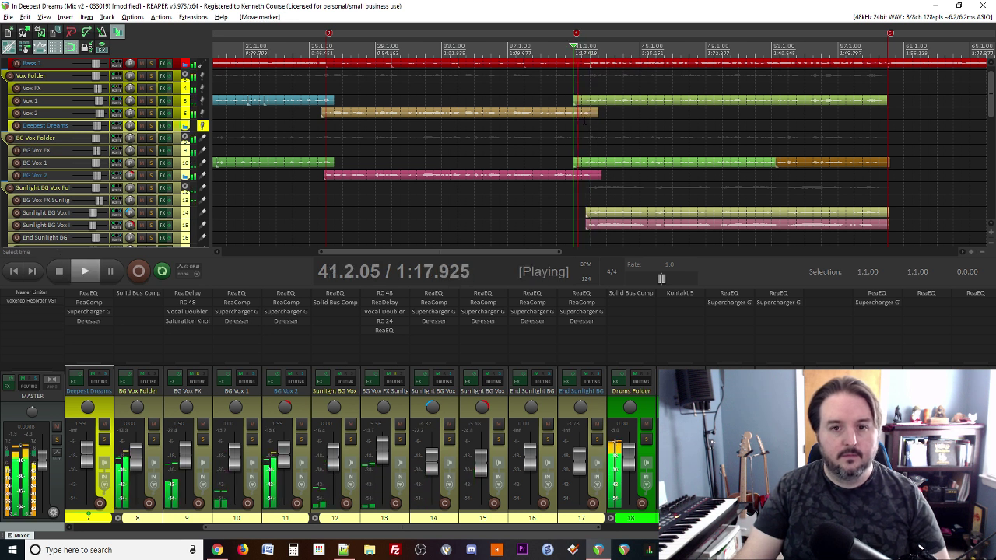
key("space")
Step: Drag marker 4 earlier to 41.3.00
left_click_drag(575, 33, 584, 35)
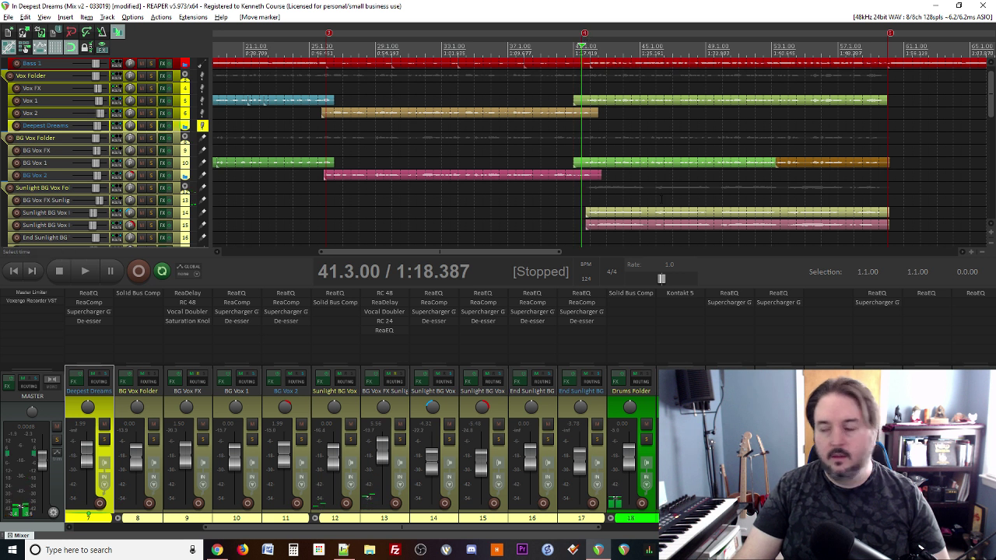
scroll(600, 200, "down", 3)
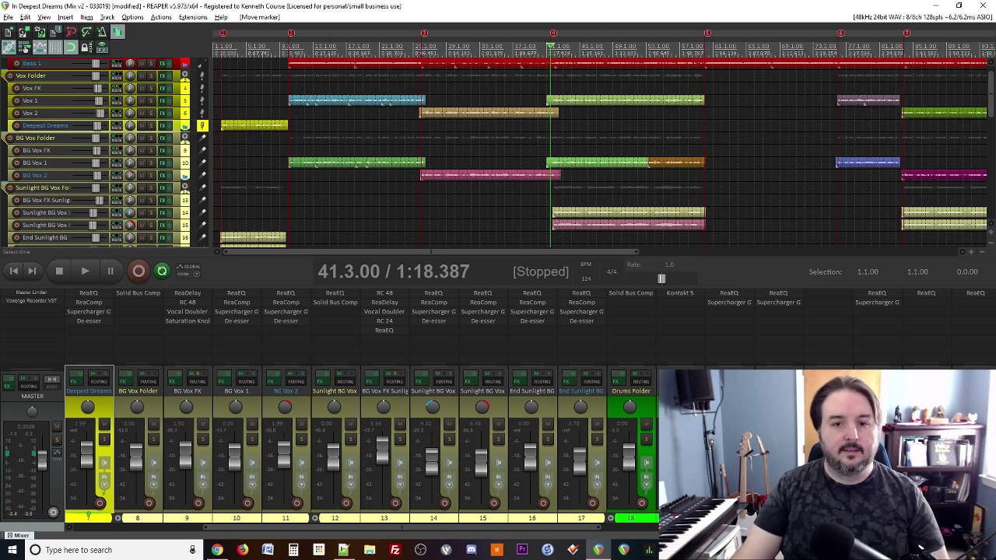
scroll(319, 175, "down", 2)
scroll(167, 483, "left", 3)
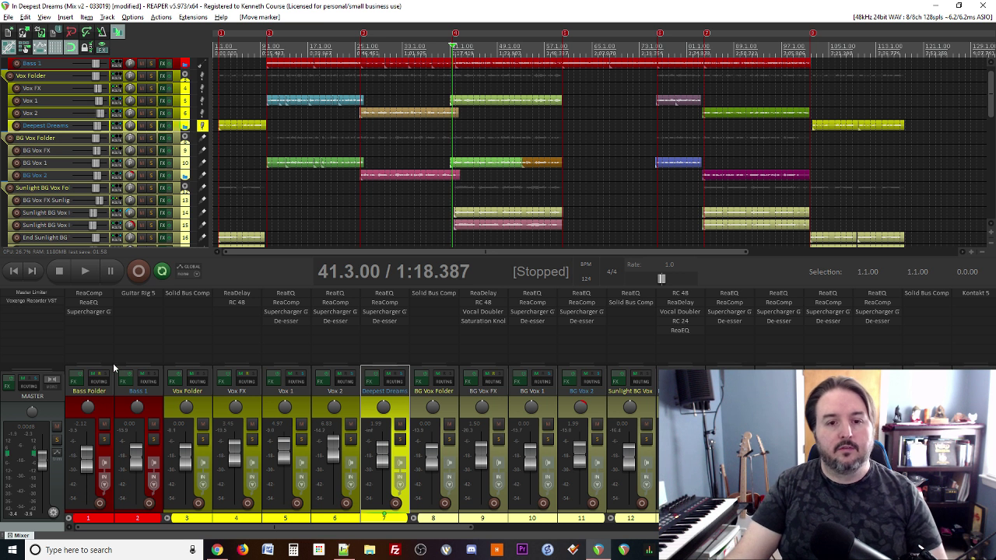
Step: Audition playback while setting the Bass Folder fader to about -6.6 dB, then bring up the mix notes
key("space")
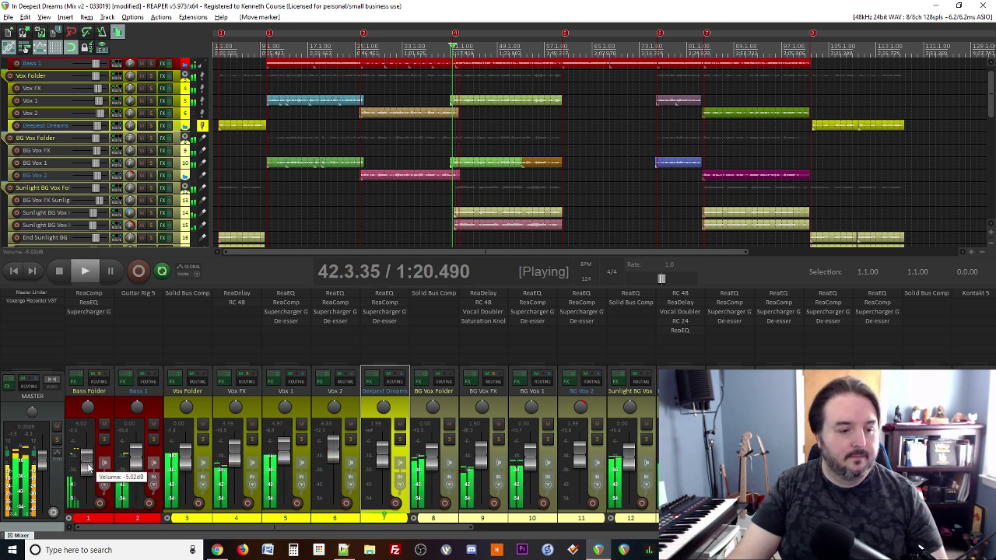
left_click(88, 467)
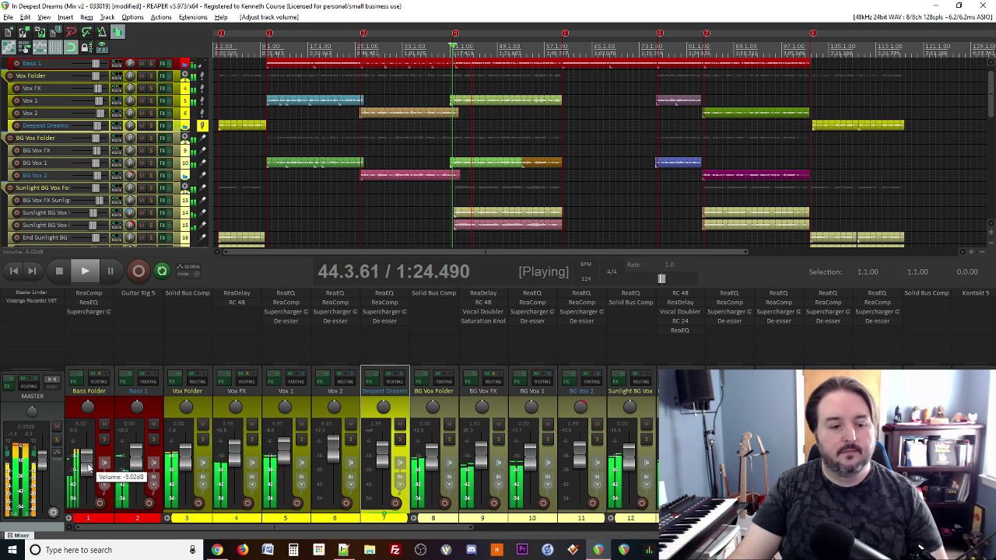
left_click_drag(88, 466, 88, 464)
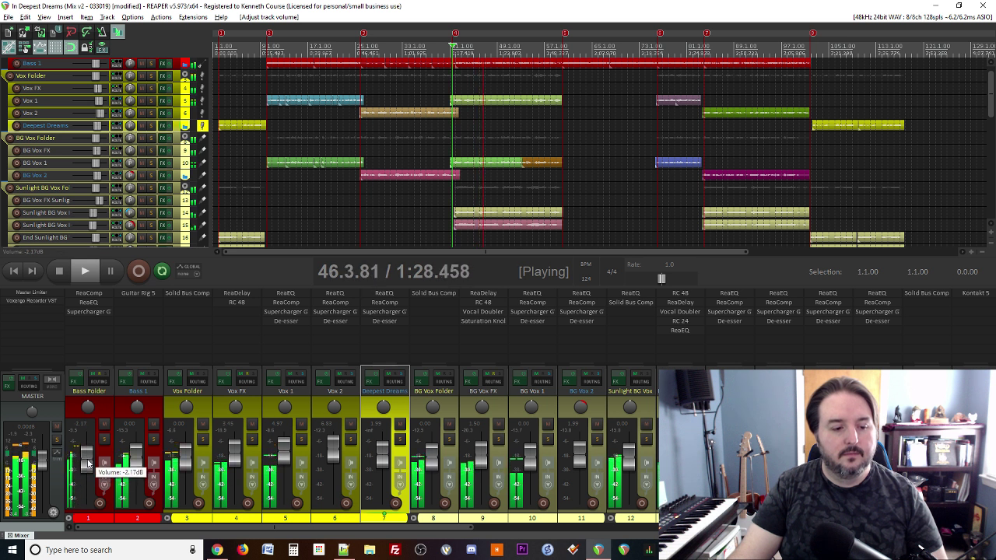
left_click_drag(88, 464, 88, 463)
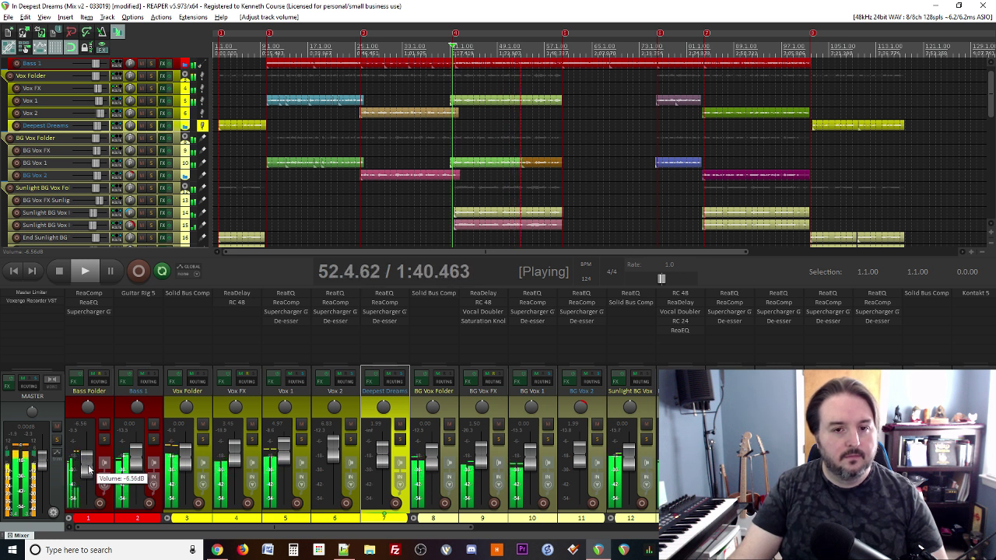
key("space")
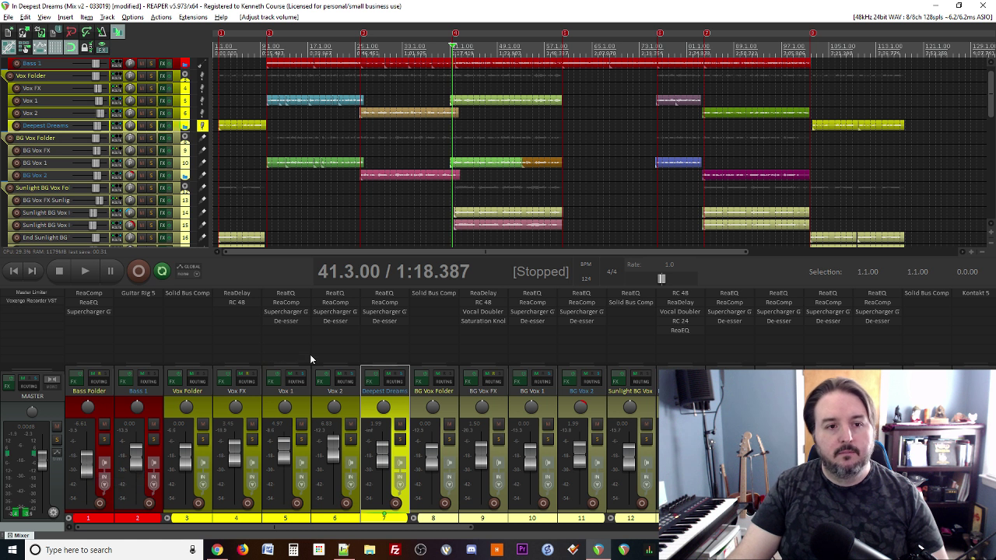
scroll(456, 224, "down", 2)
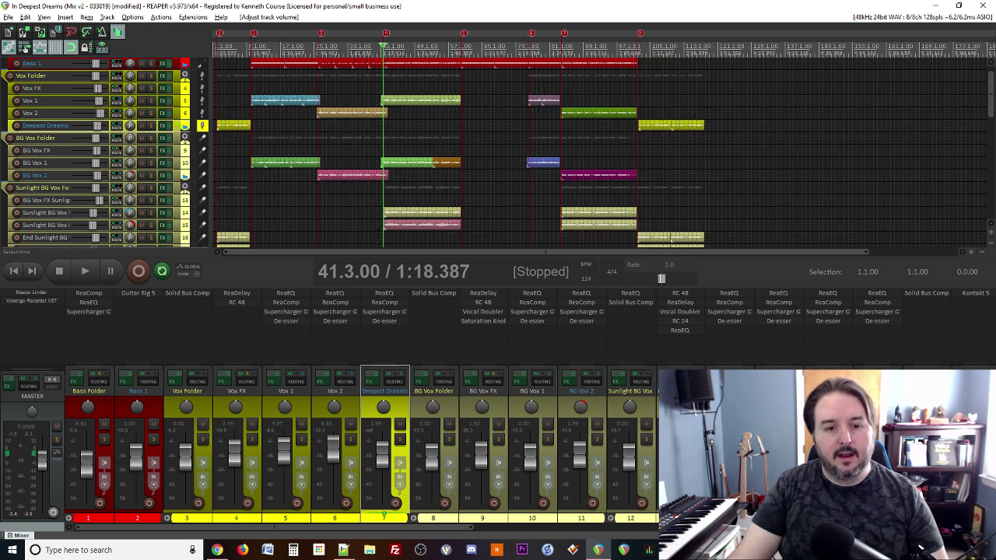
key("space")
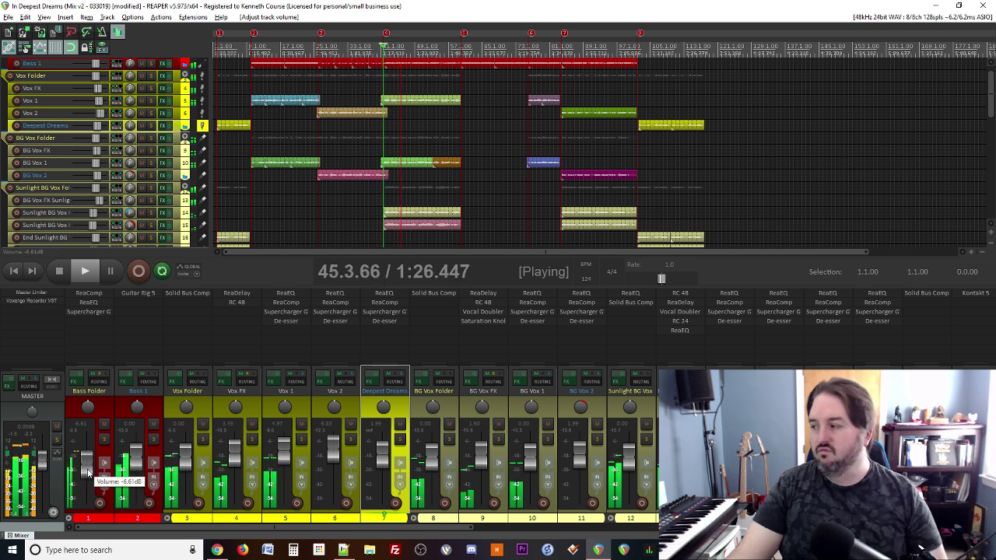
key("space")
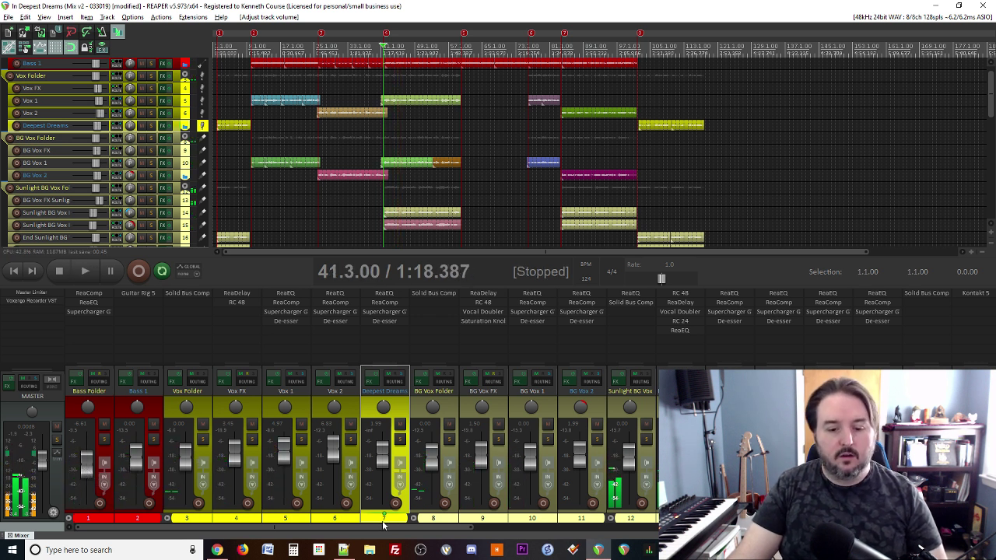
left_click(343, 549)
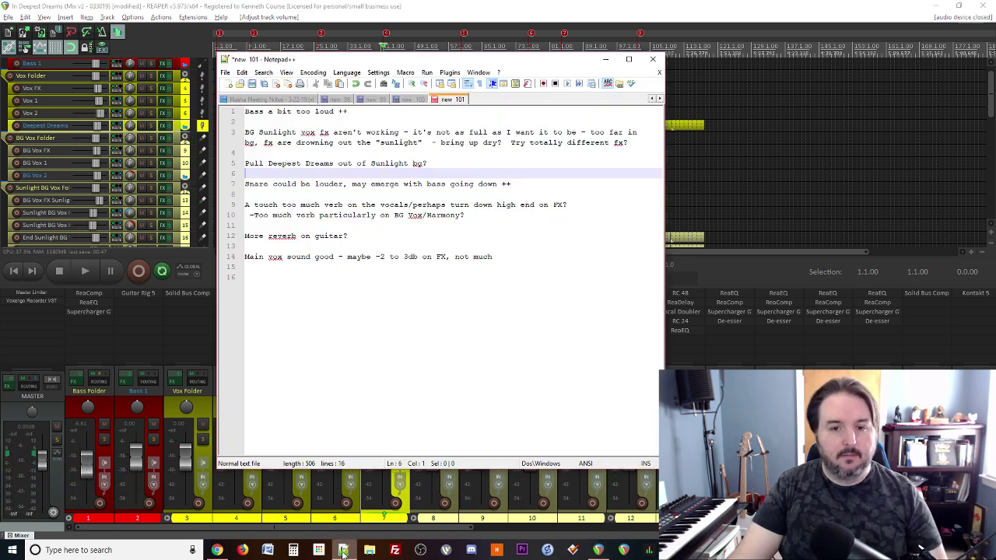
Step: Check the BG Sunlight vox note, then review the plugins in the BG Vox FX Sunlight chain
left_click(372, 114)
left_click(363, 143)
left_click(488, 5)
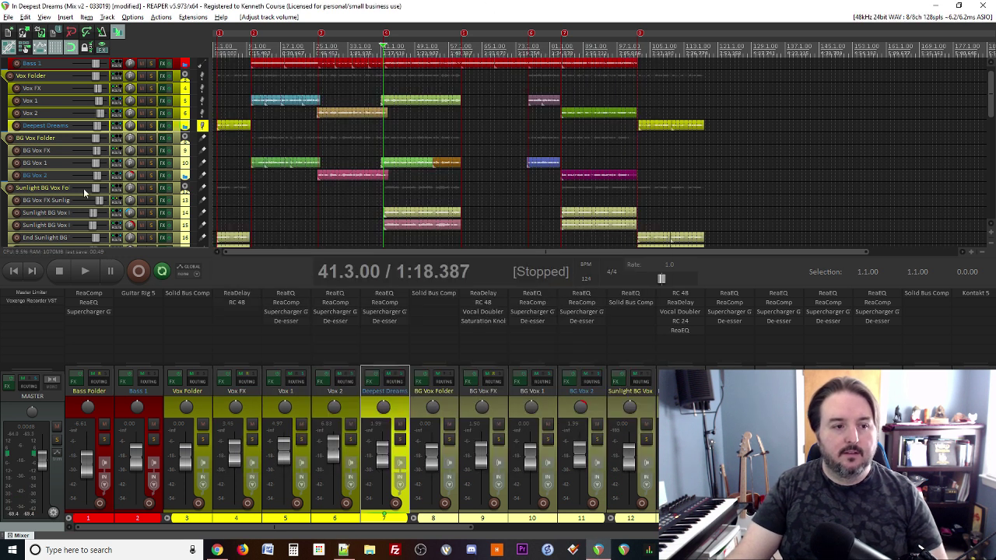
scroll(113, 176, "down", 1)
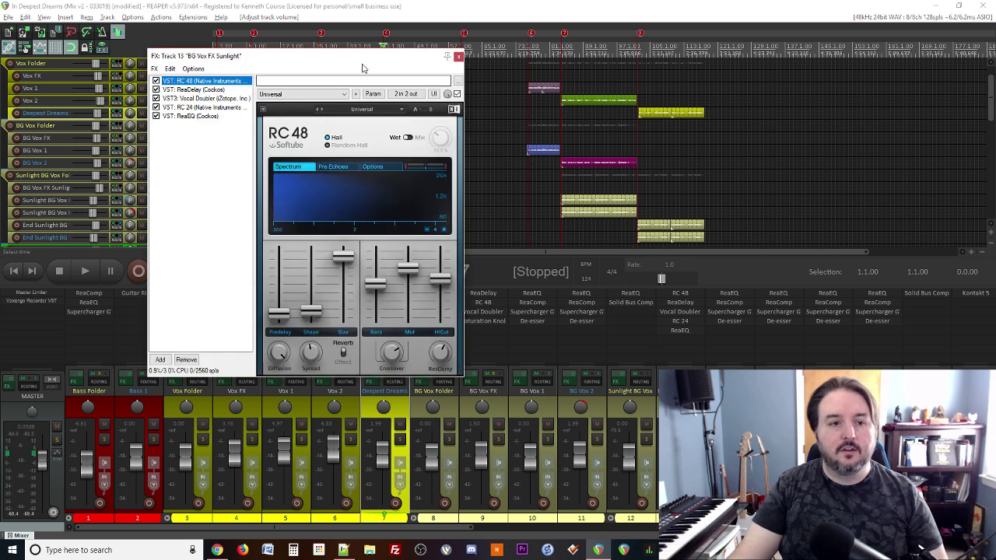
left_click_drag(363, 62, 496, 62)
left_click(288, 116)
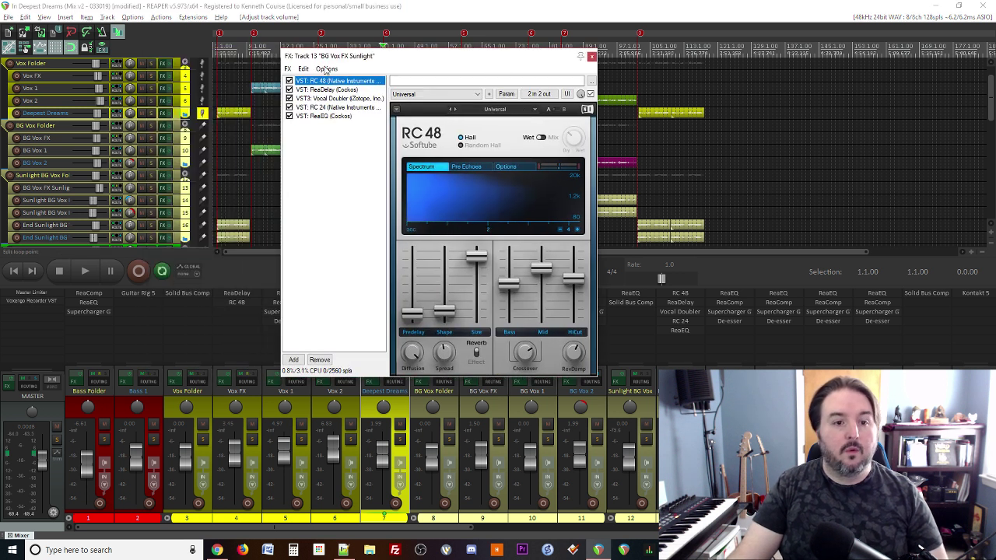
left_click(322, 108)
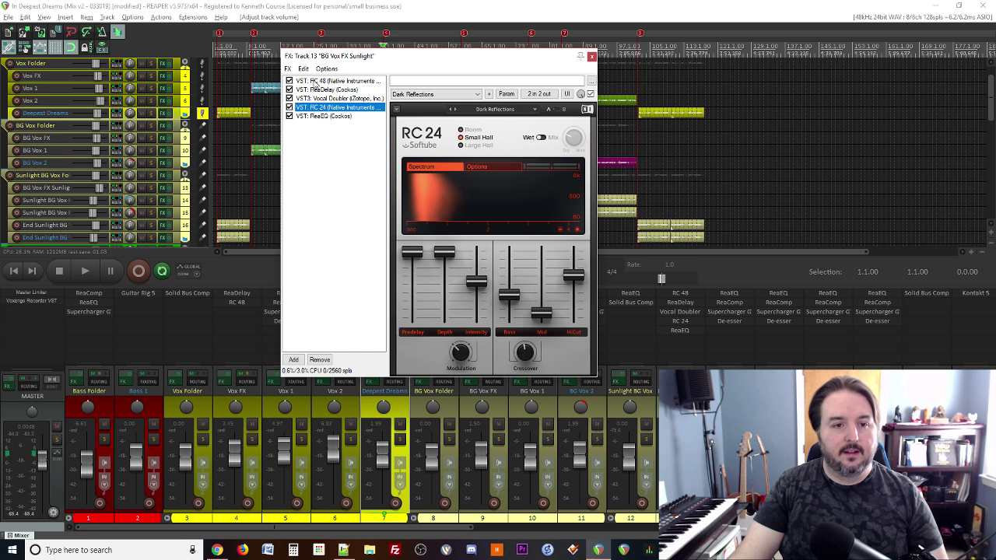
left_click(315, 82)
left_click(314, 99)
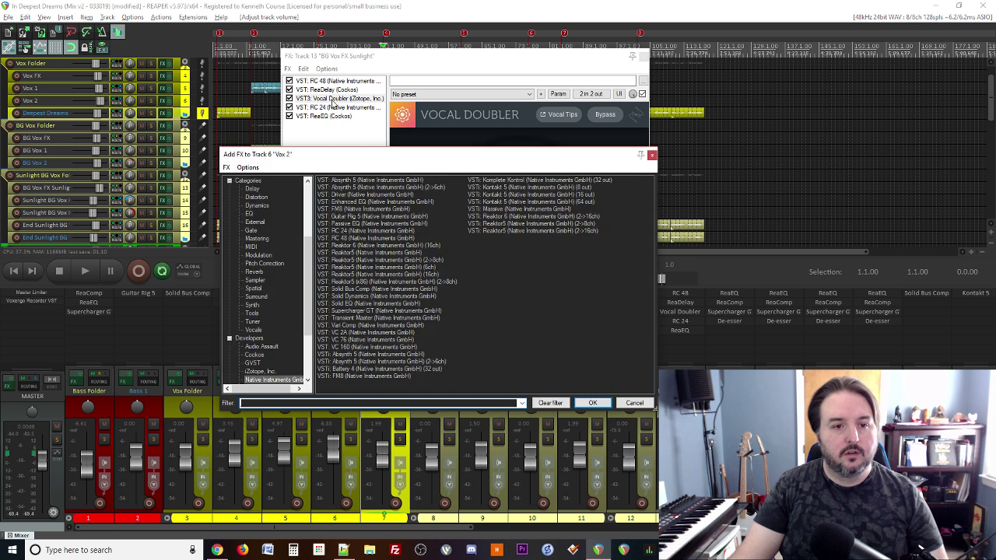
left_click(652, 158)
left_click(336, 100)
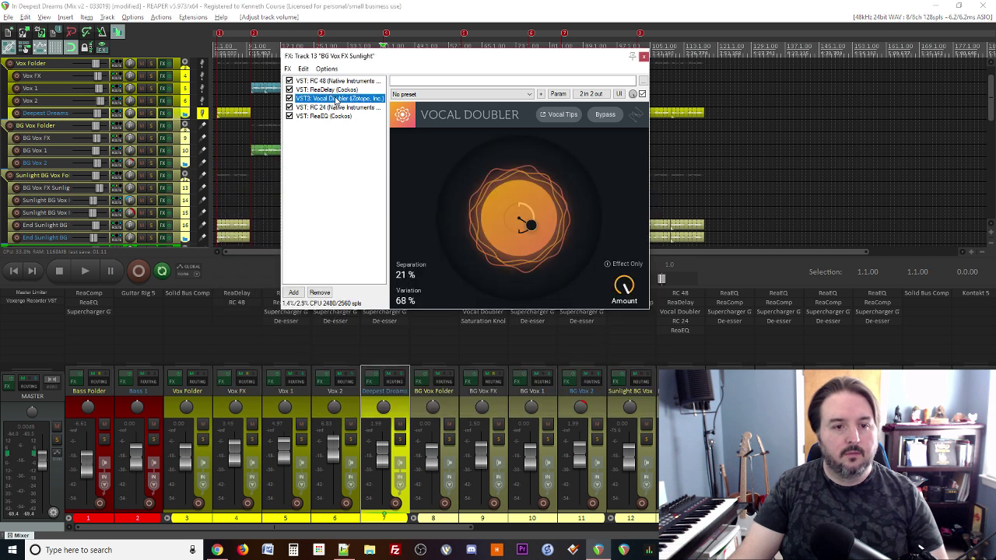
Step: Move Vocal Doubler to the top, remove RC 24 and ReaEQ, and put ReaDelay above a bypassed RC 48
left_click_drag(329, 81, 324, 90)
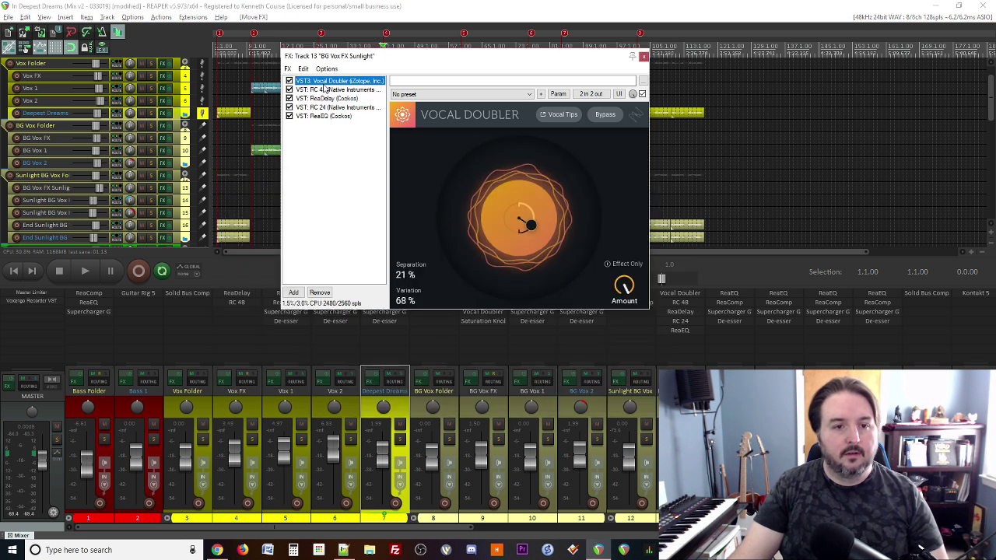
left_click(325, 90)
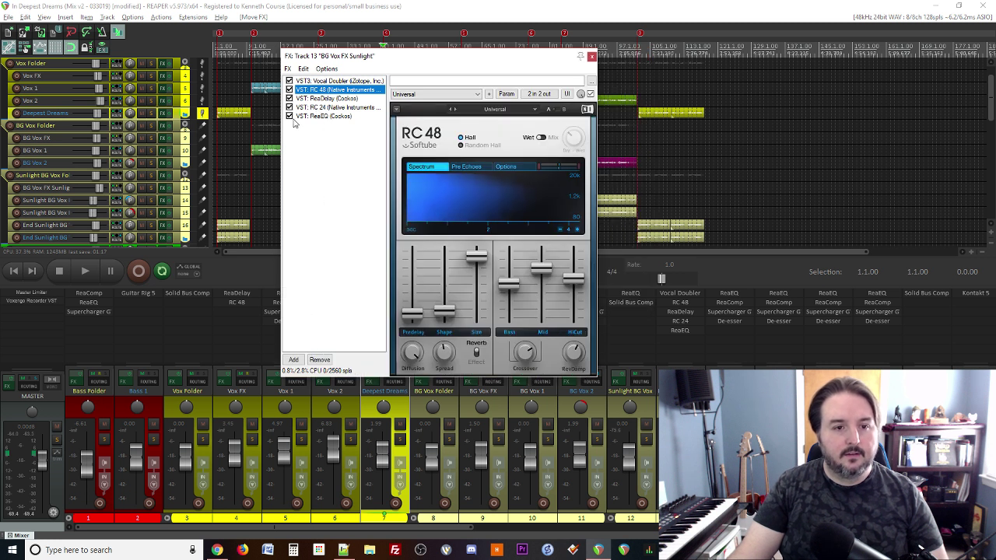
left_click_drag(310, 108, 311, 117)
left_click(319, 360)
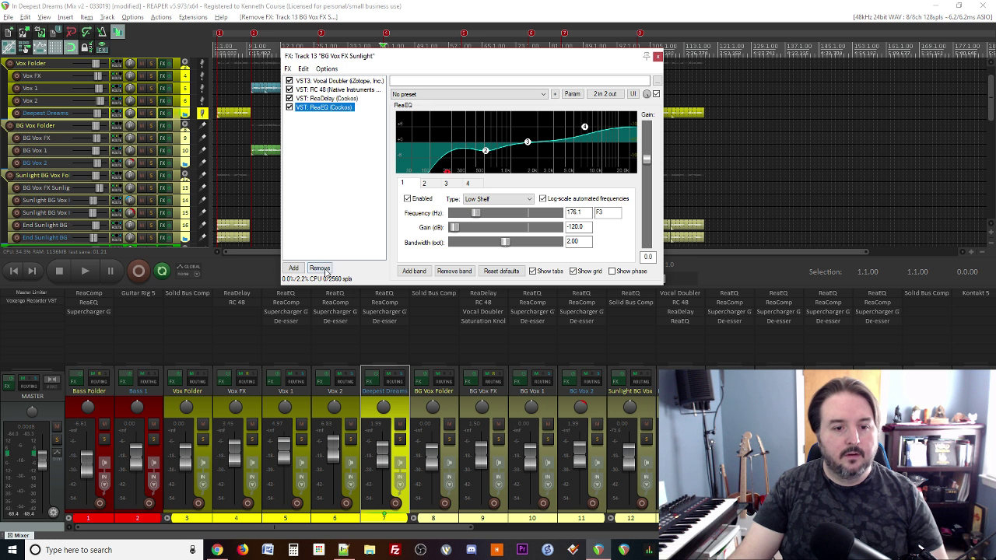
left_click(321, 269)
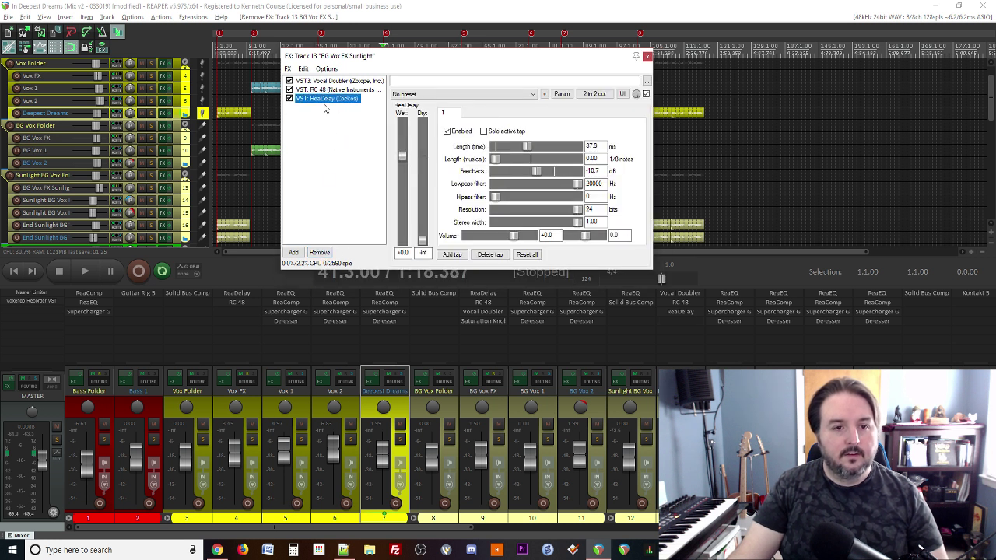
left_click_drag(323, 89, 322, 91)
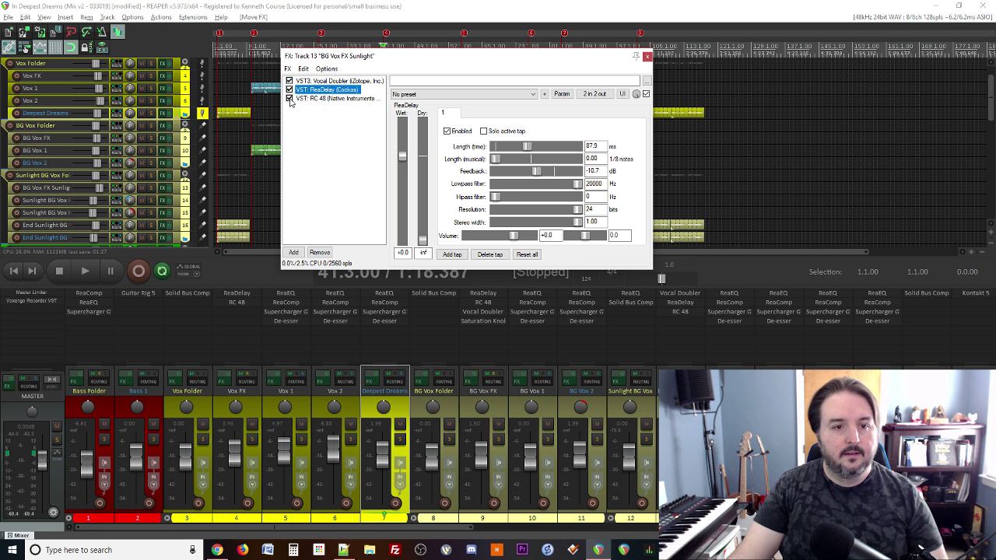
left_click(290, 98)
left_click_drag(376, 62, 334, 84)
Step: Solo track 12 and shorten the ReaDelay length to about 21 ms during playback
key("space")
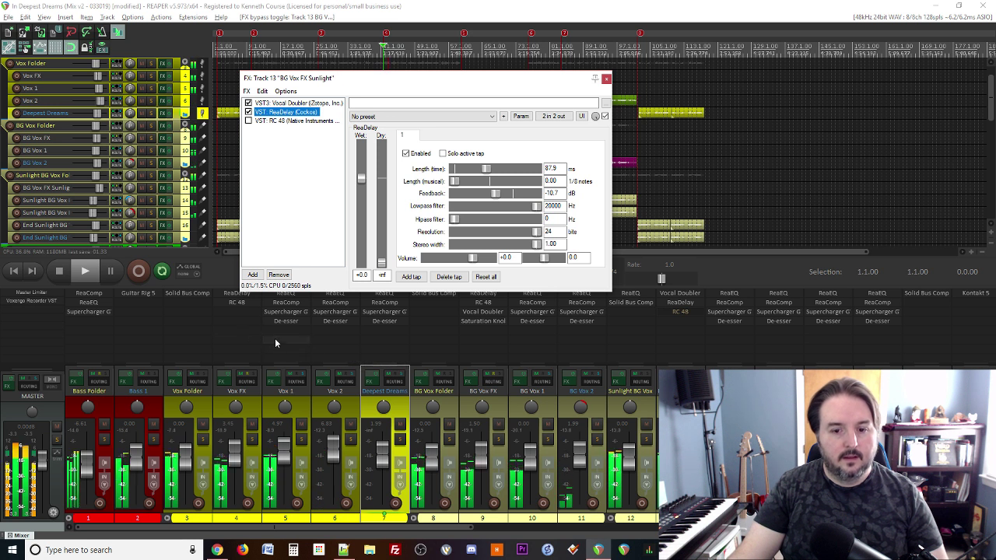
scroll(352, 443, "down", 5)
scroll(352, 443, "up", 5)
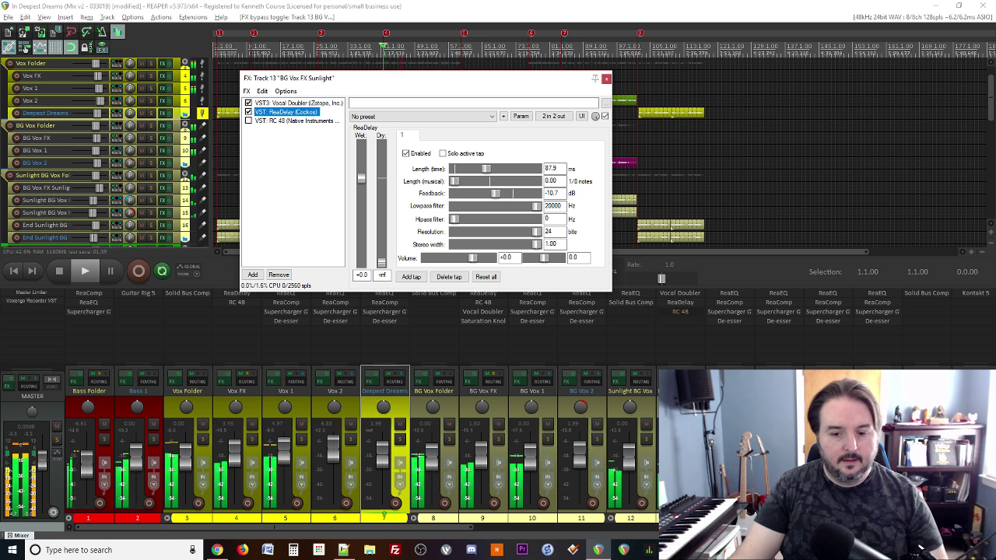
left_click(645, 442)
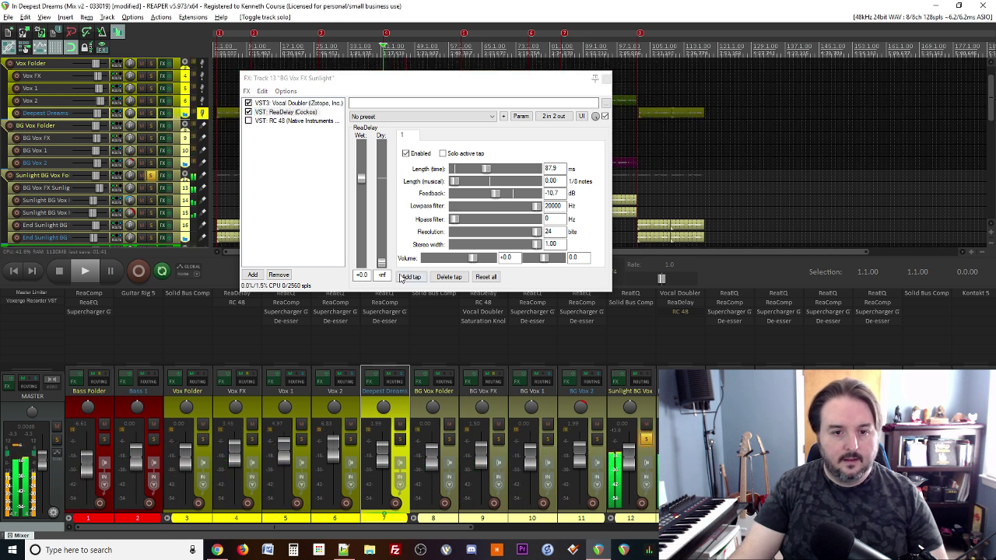
left_click_drag(485, 169, 469, 171)
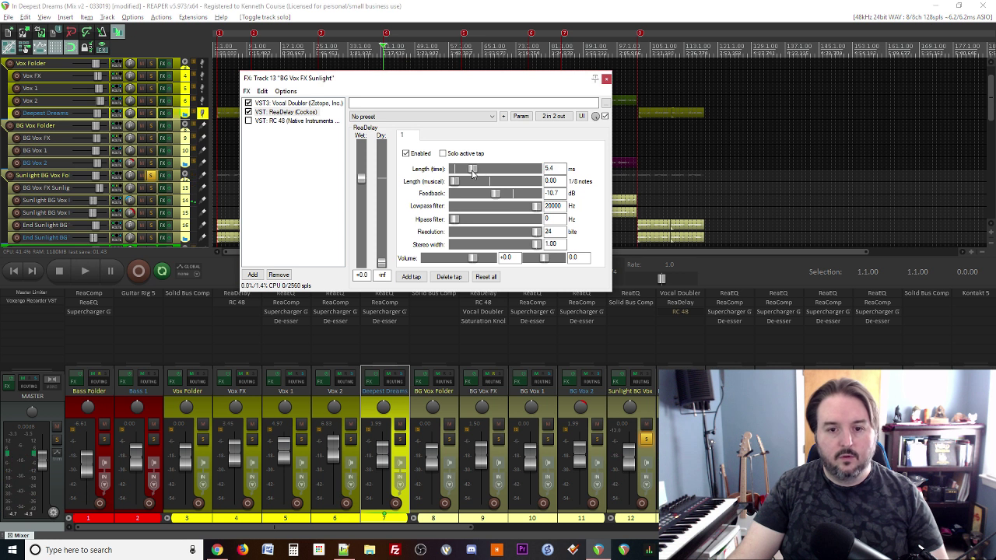
key("space")
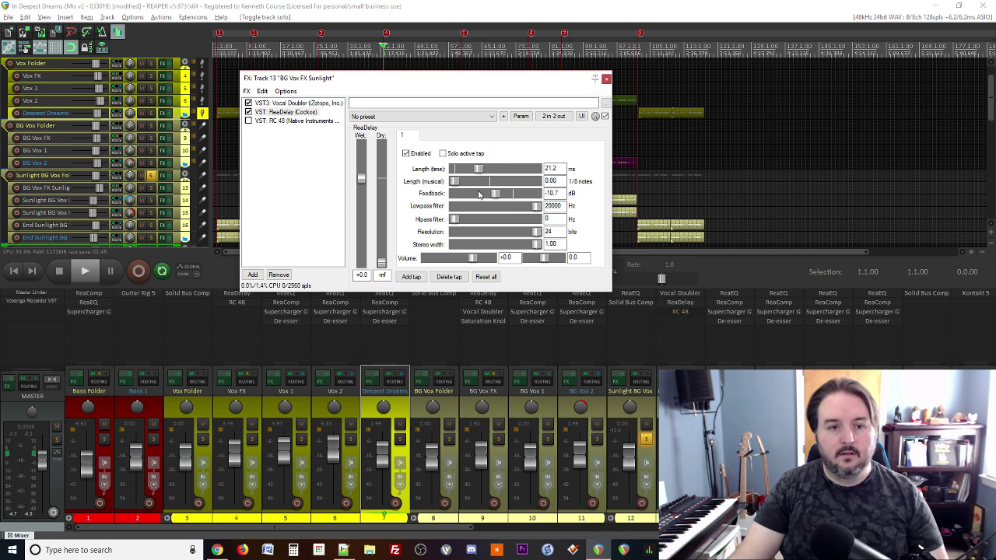
Step: Bypass ReaDelay, widen the Vocal Doubler separation to 81%, then re-enable ReaDelay
left_click(295, 103)
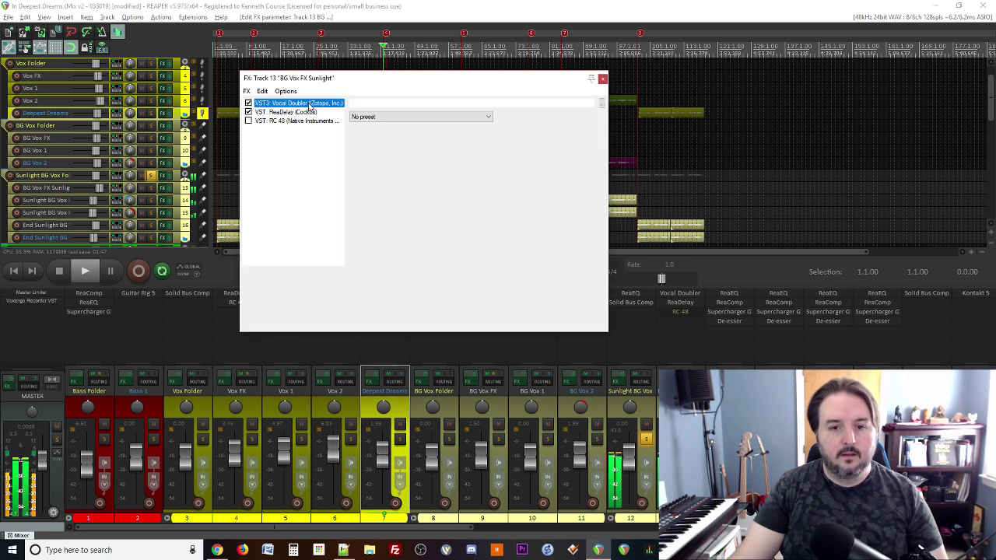
left_click(248, 112)
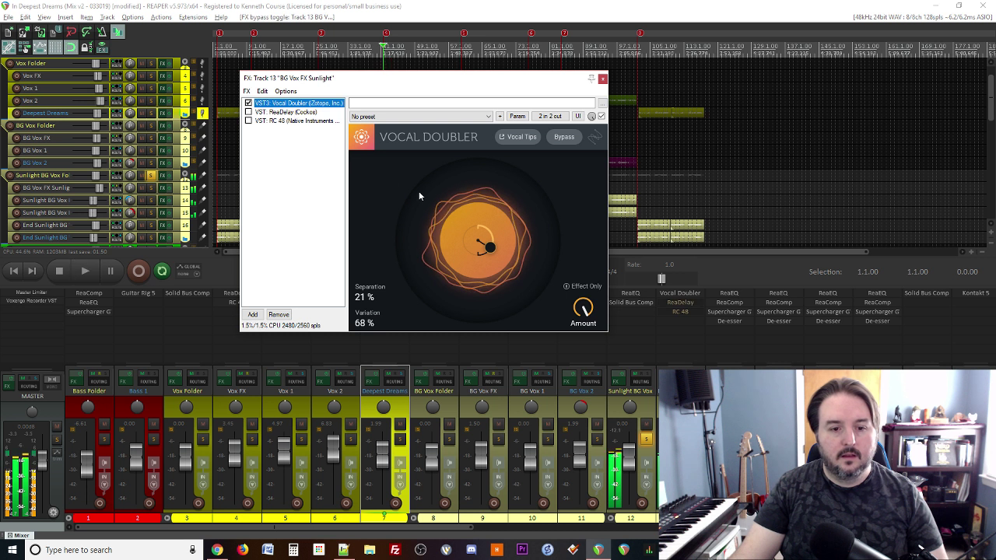
left_click_drag(488, 256, 499, 216)
key("space")
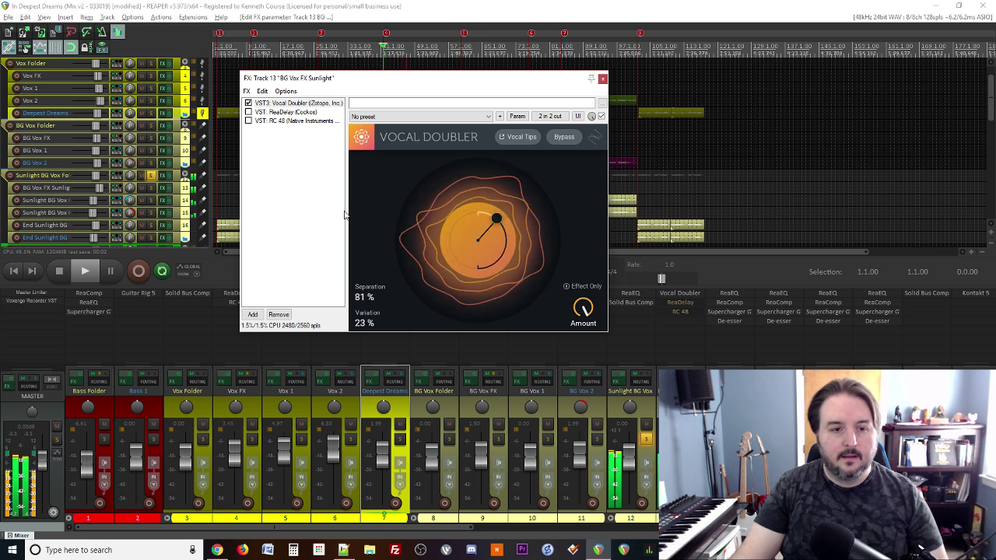
left_click(248, 112)
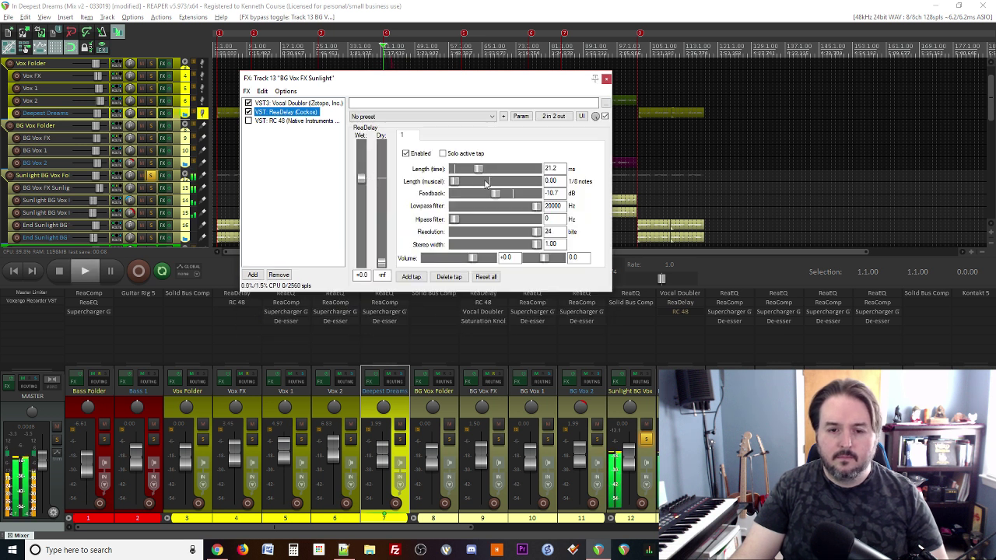
Step: Drop the ReaDelay feedback to -inf dB and audition longer delay lengths up to about 106 ms
left_click_drag(491, 193, 438, 185)
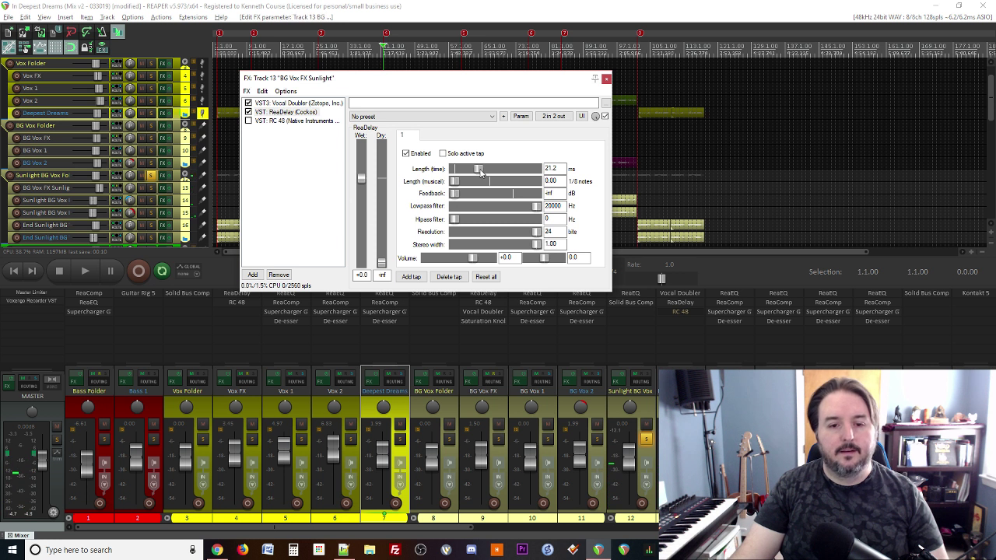
key("space")
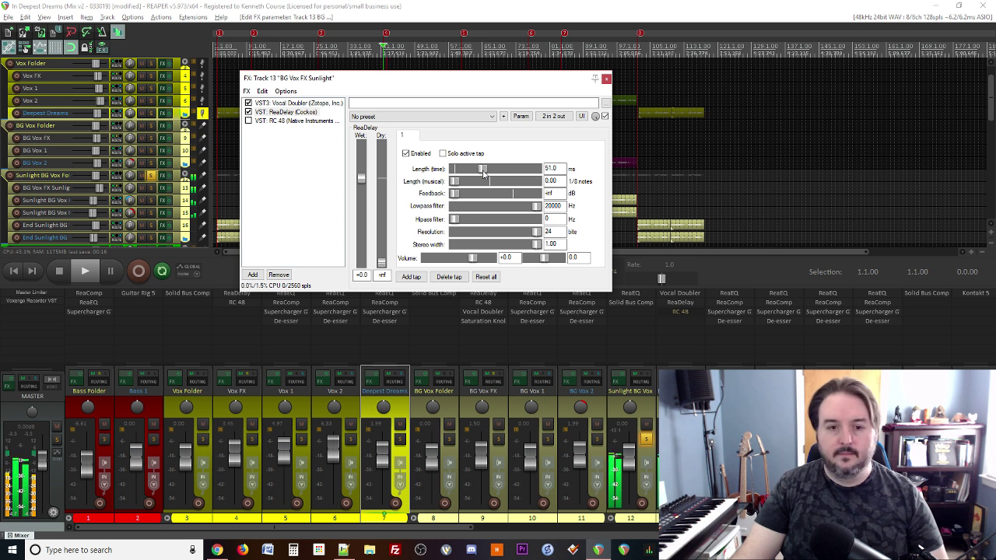
key("space")
left_click_drag(483, 173, 485, 172)
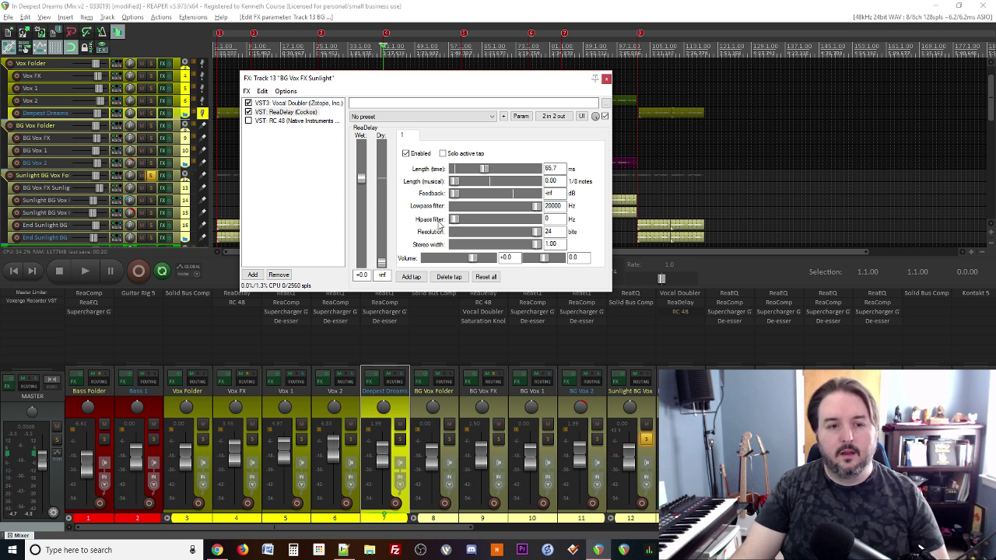
key("space")
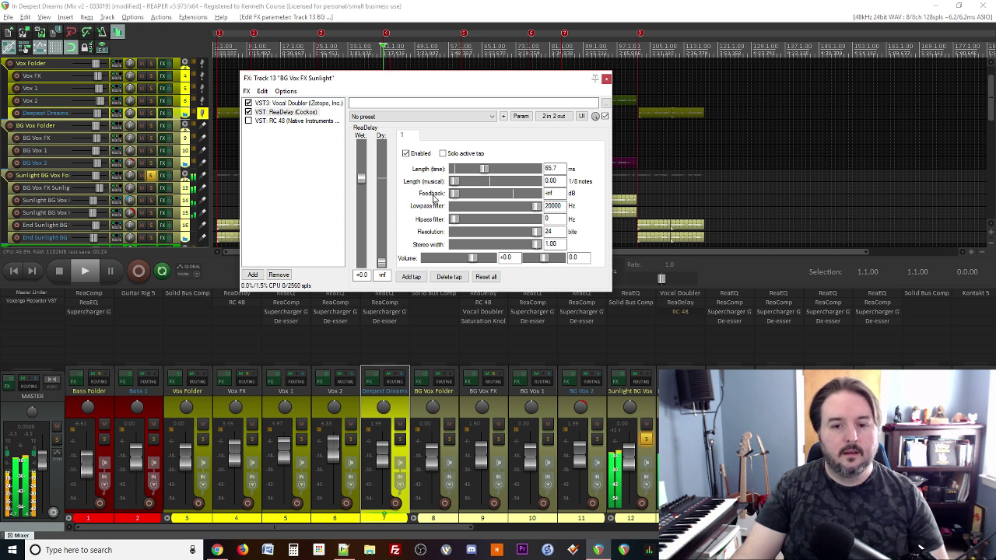
key("space")
left_click_drag(486, 171, 488, 172)
key("space")
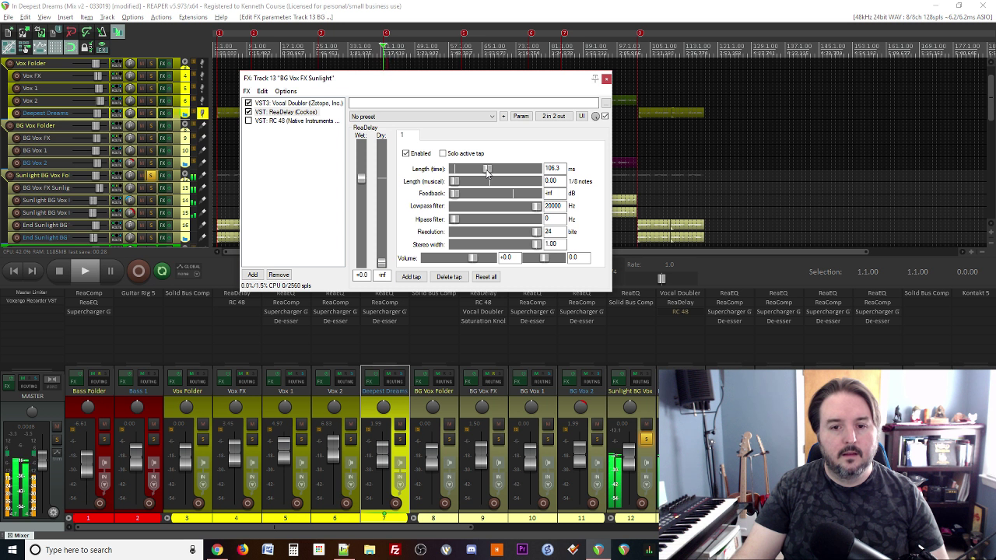
key("space")
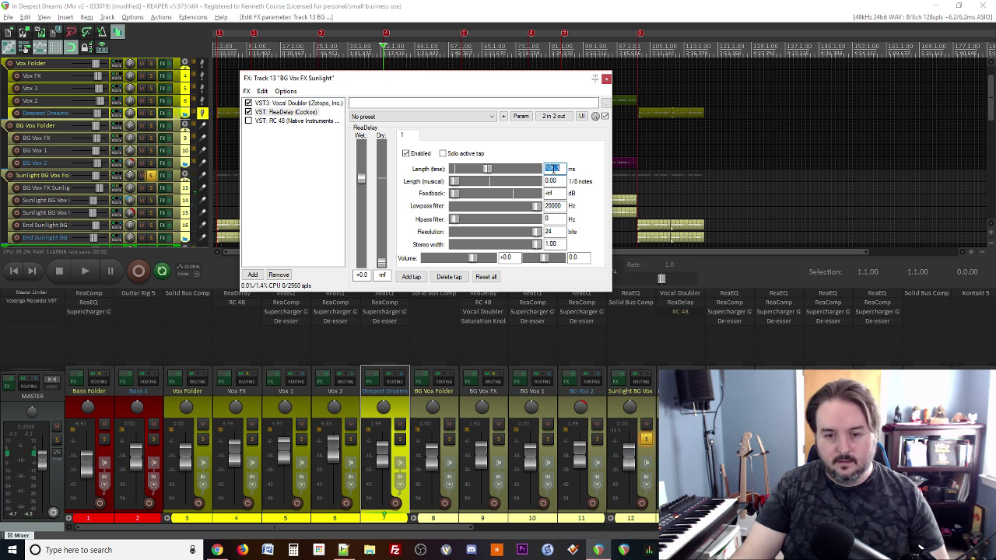
Step: Set the delay length to 80 ms and re-enable the RC 48 reverb
type("80")
key("Return")
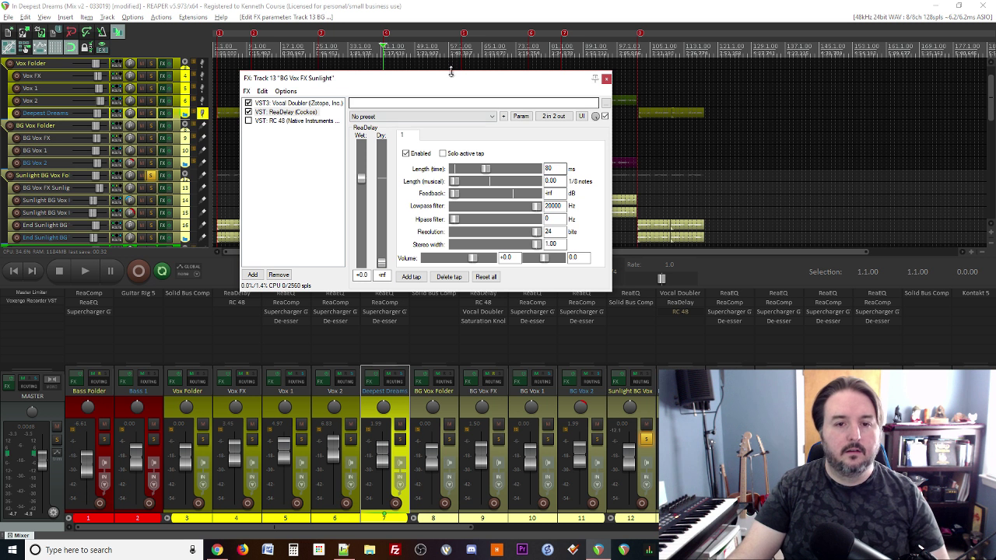
left_click(290, 200)
key("space")
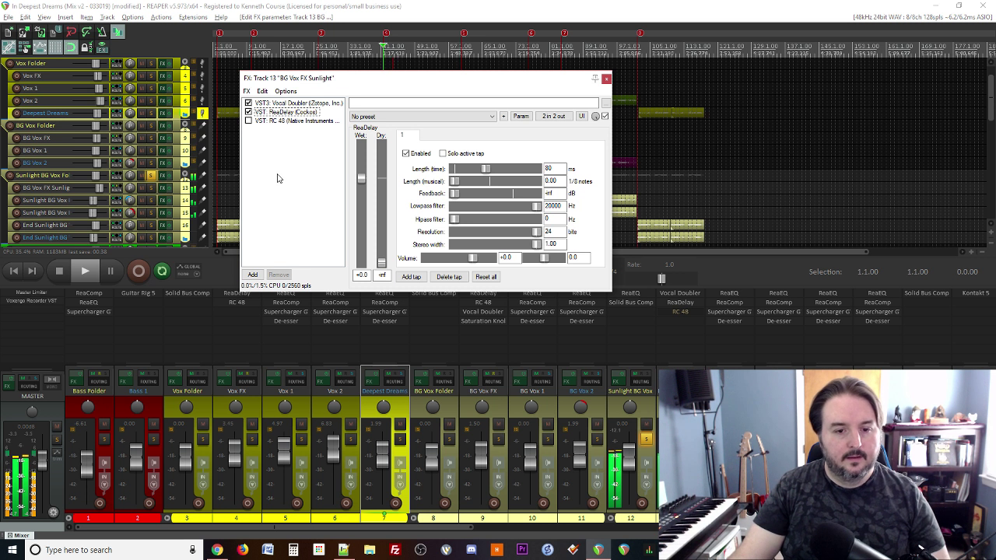
left_click(248, 121)
Step: Load the Large > Huge Vocal preset on RC 48 and raise its mix to about 47%
left_click(274, 121)
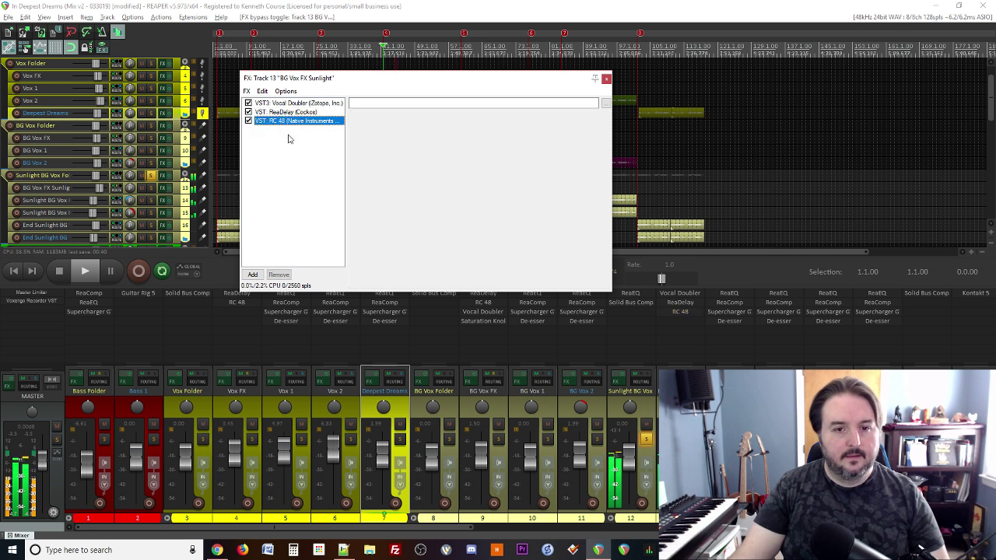
left_click(496, 131)
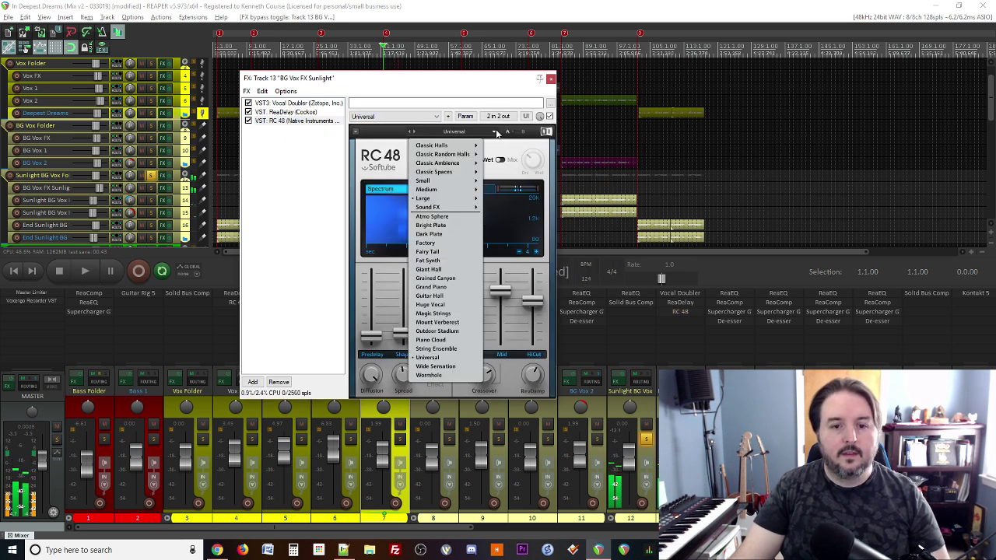
mouse_move(469, 200)
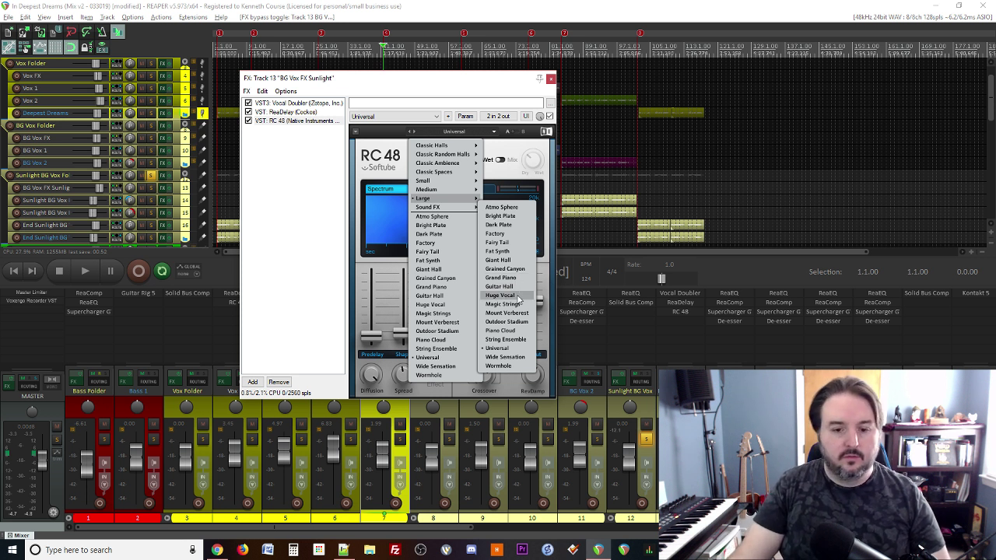
left_click(500, 295)
key("space")
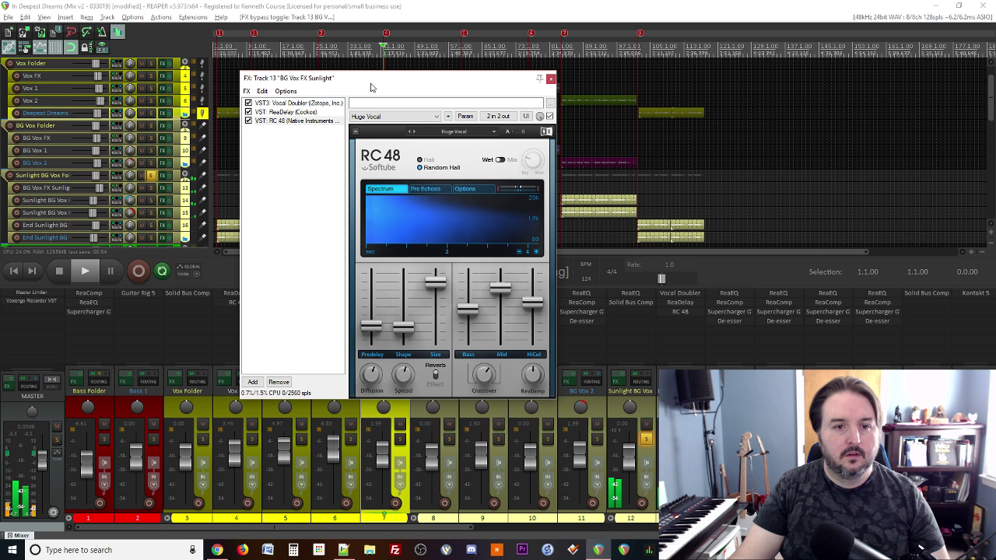
left_click_drag(384, 86, 371, 111)
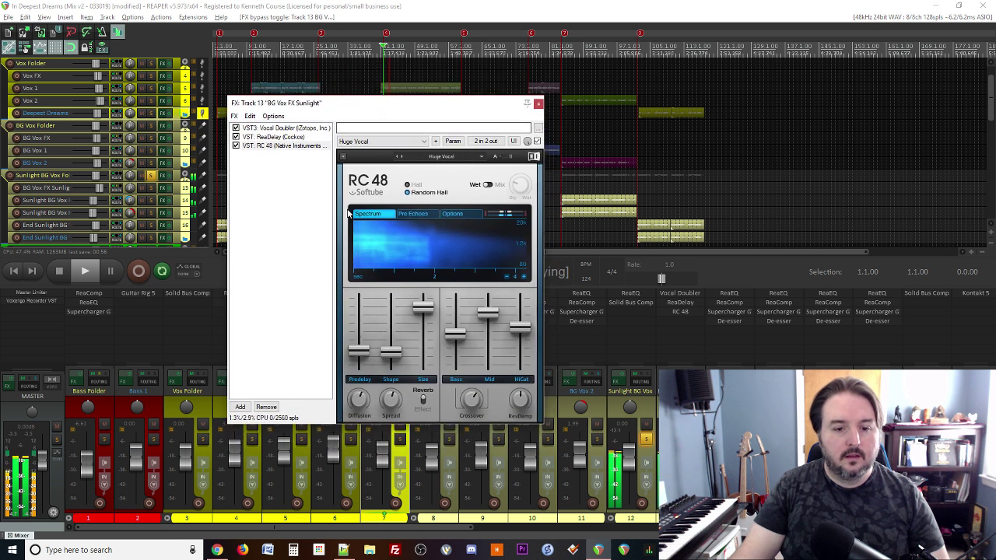
key("space")
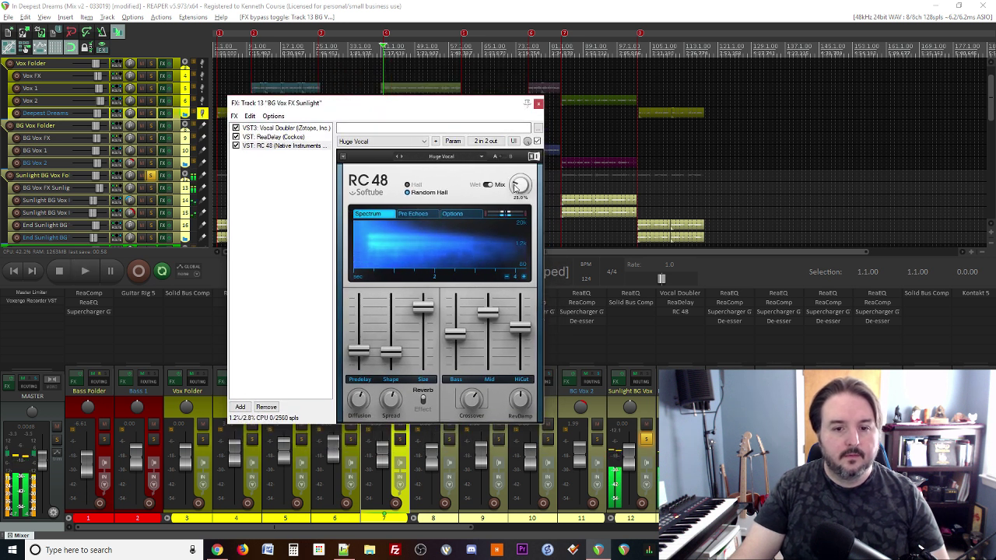
key("space")
left_click(520, 187)
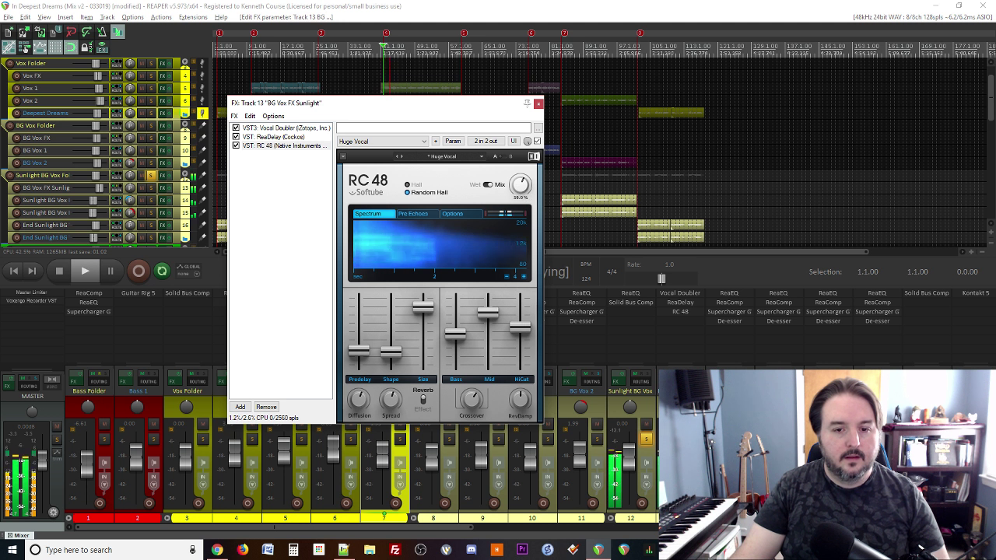
key("space")
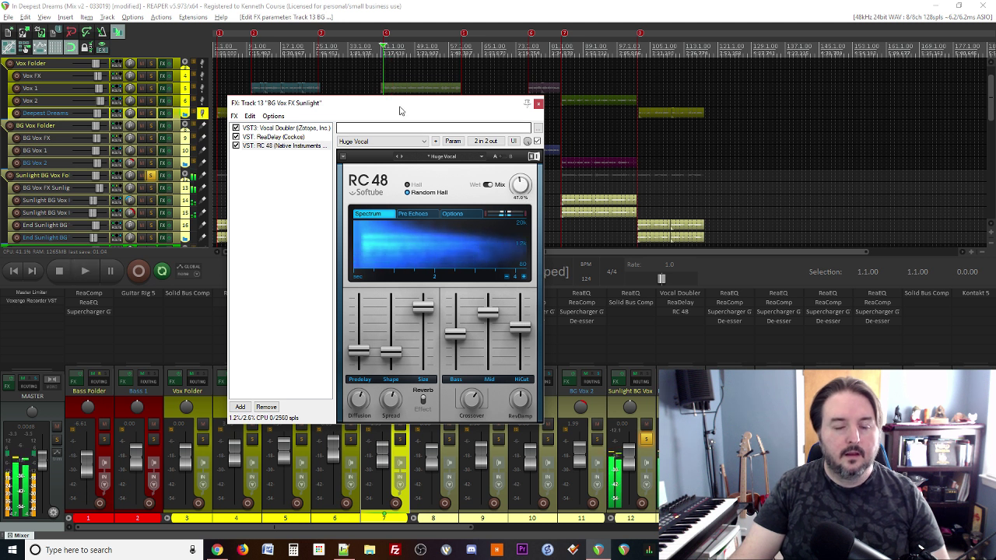
left_click_drag(402, 105, 327, 69)
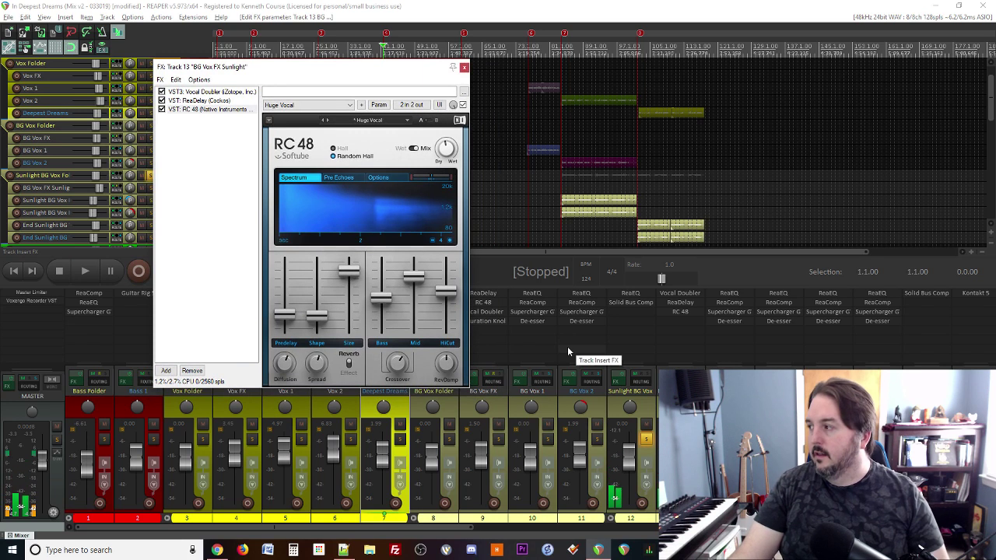
Step: Unsolo track 12 and pull the RC 48 mix down to 44% while the full mix plays
left_click(646, 442)
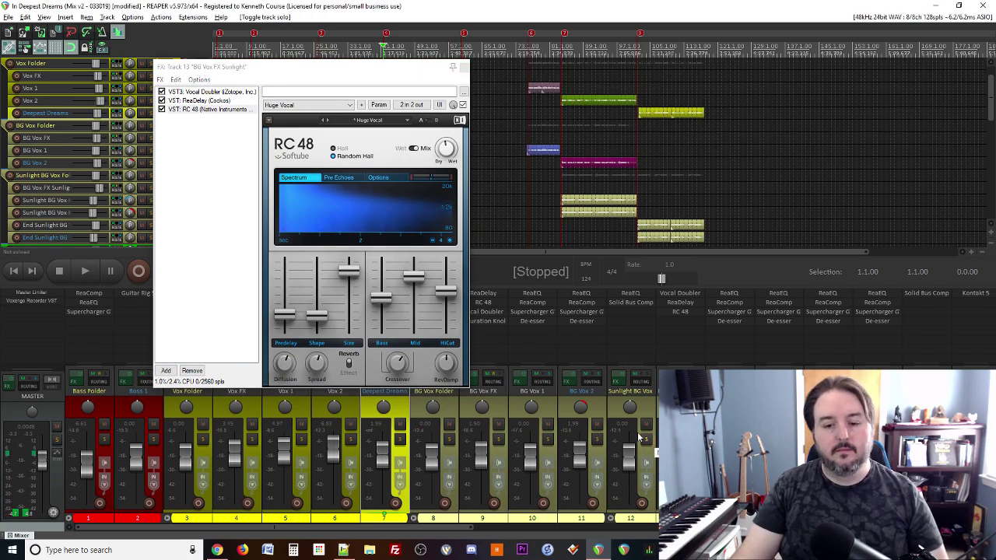
key("space")
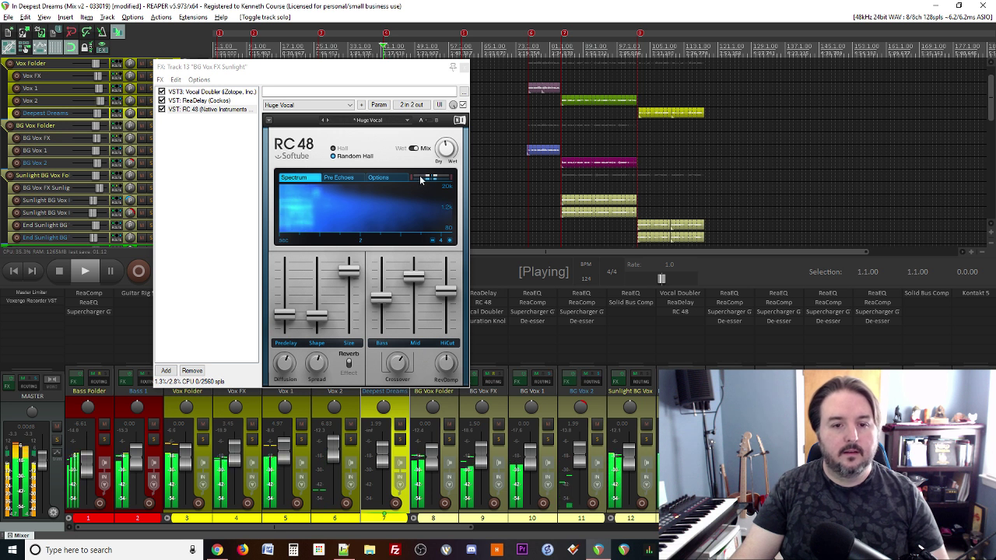
left_click(446, 148)
left_click_drag(446, 148, 446, 150)
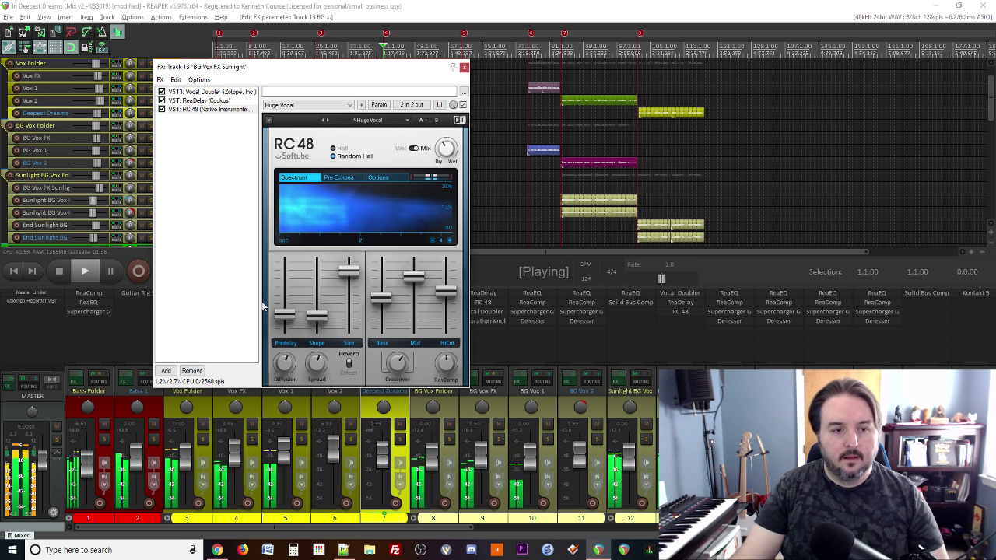
Step: Set the ReaDelay length to 50 ms
left_click(199, 100)
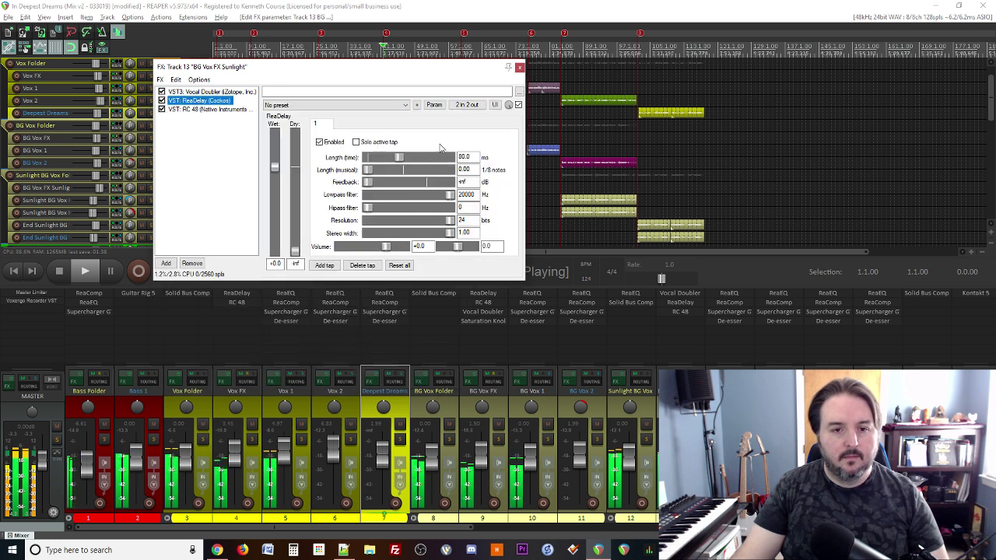
double_click(467, 156)
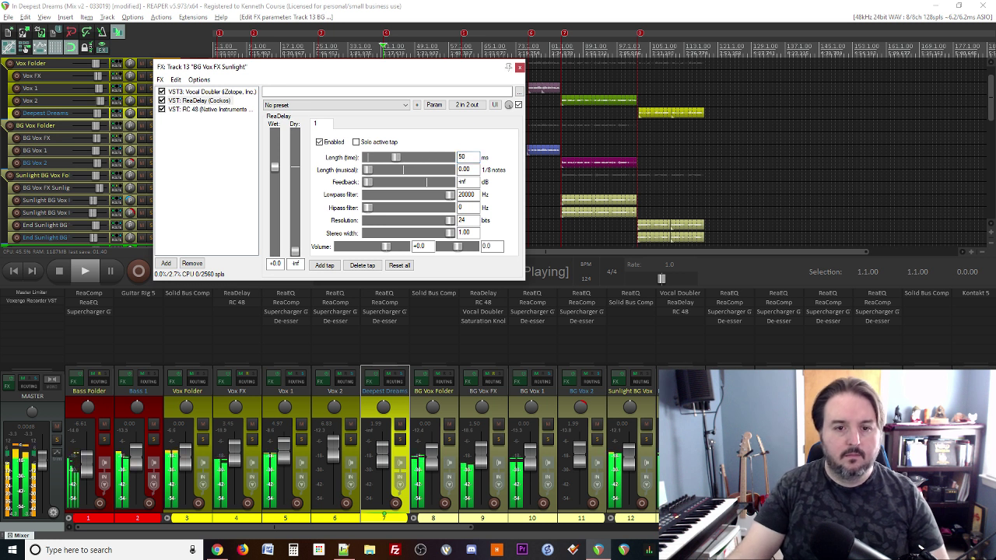
type("50")
key("Return")
key("space")
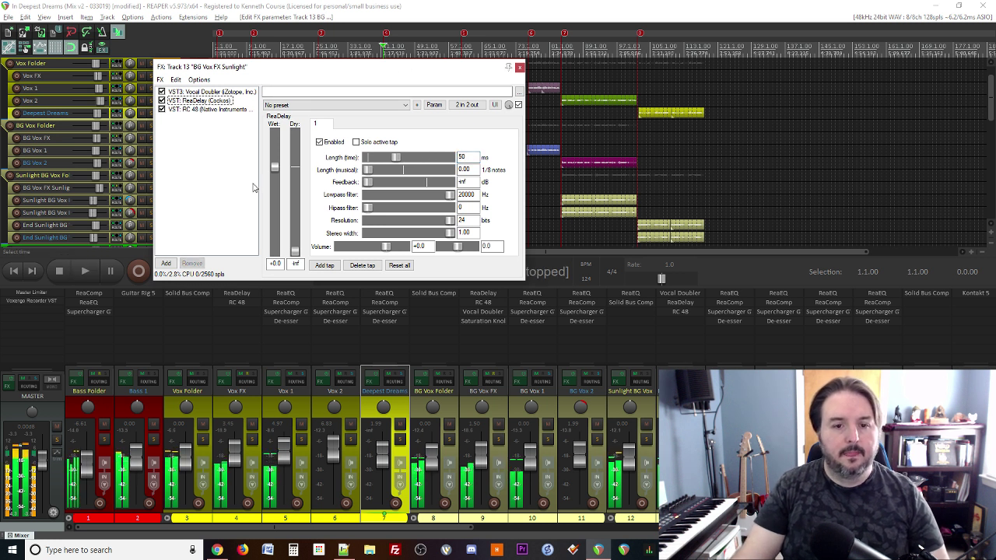
Step: Audition the RC 48 reverb during playback, then close the BG Vox FX Sunlight effects chain
left_click(404, 5)
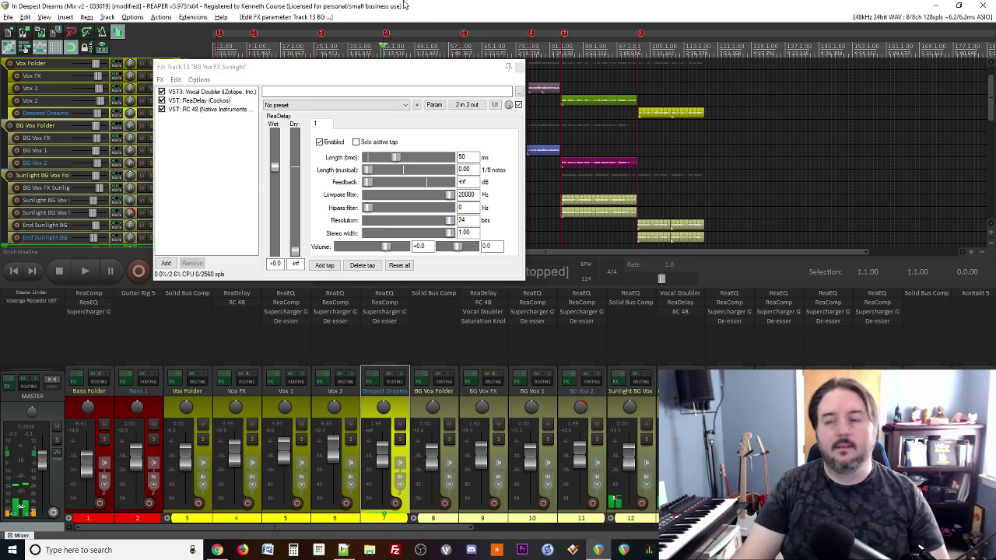
key("space")
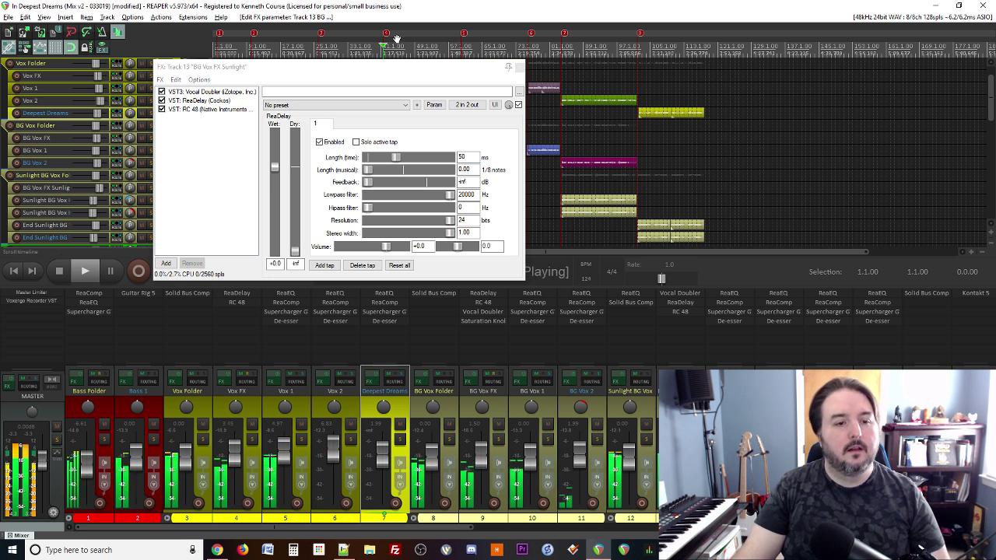
left_click_drag(388, 70, 406, 154)
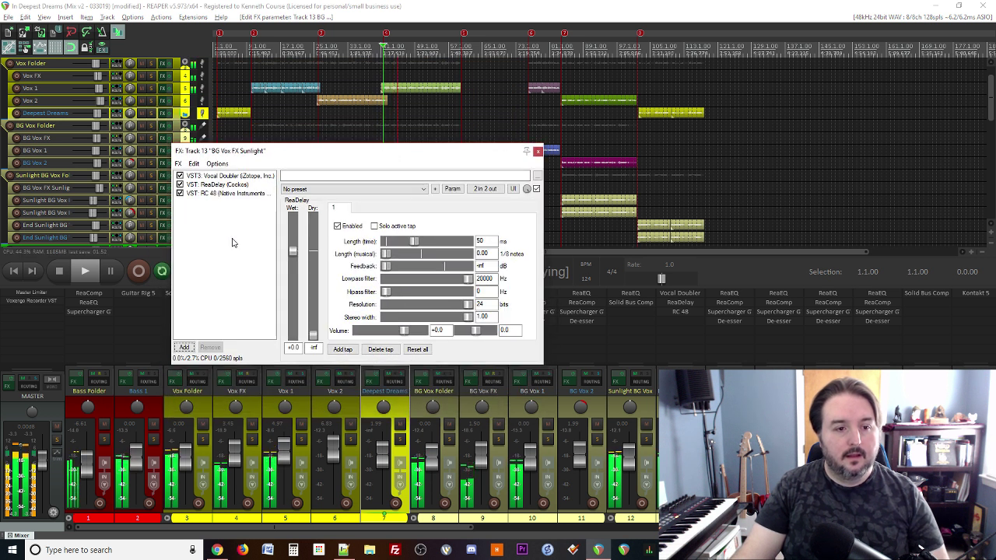
left_click(231, 193)
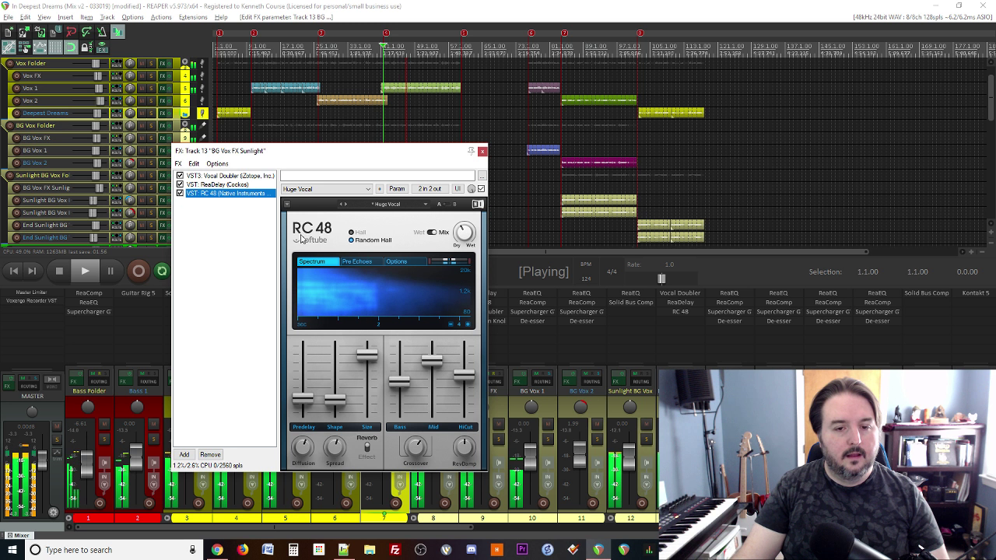
key("Escape")
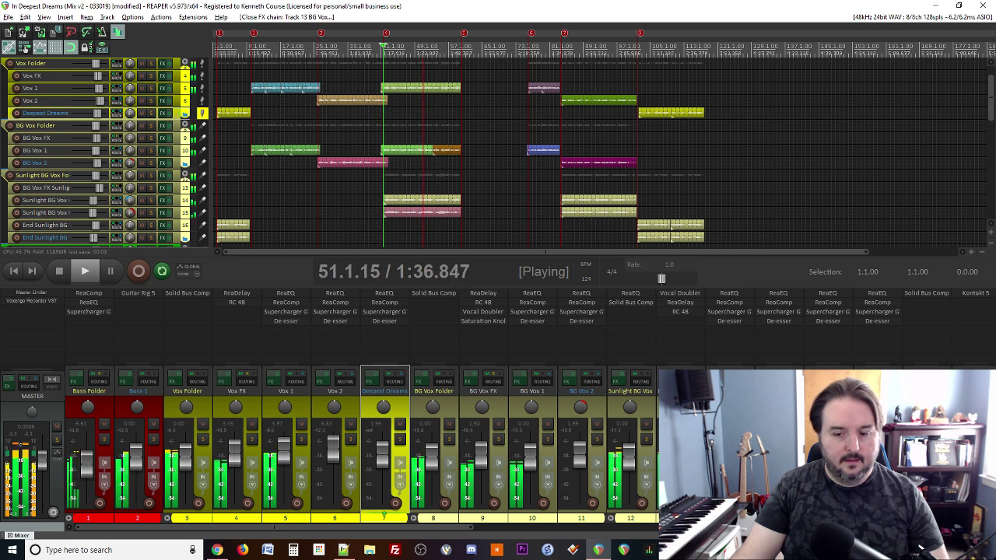
left_click(151, 200)
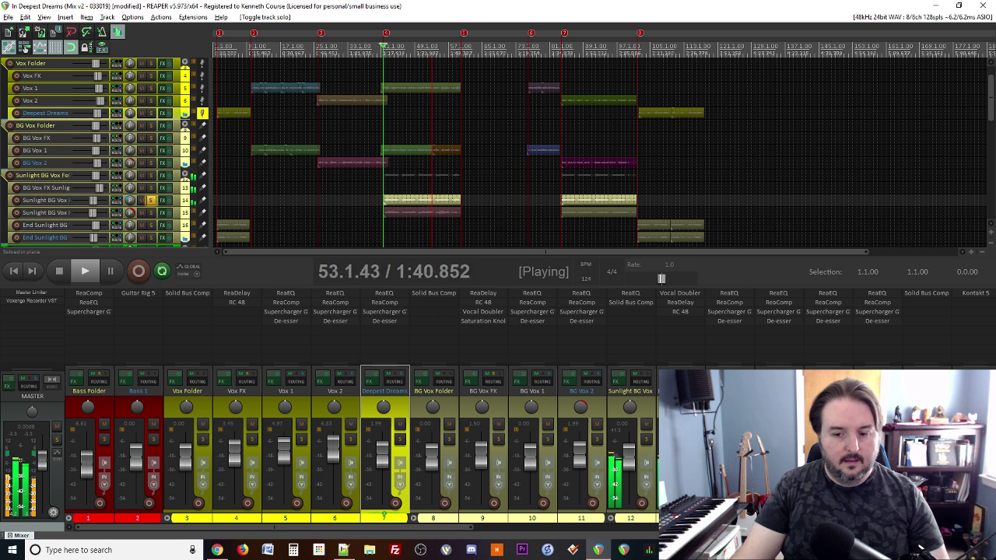
left_click(151, 200)
key("space")
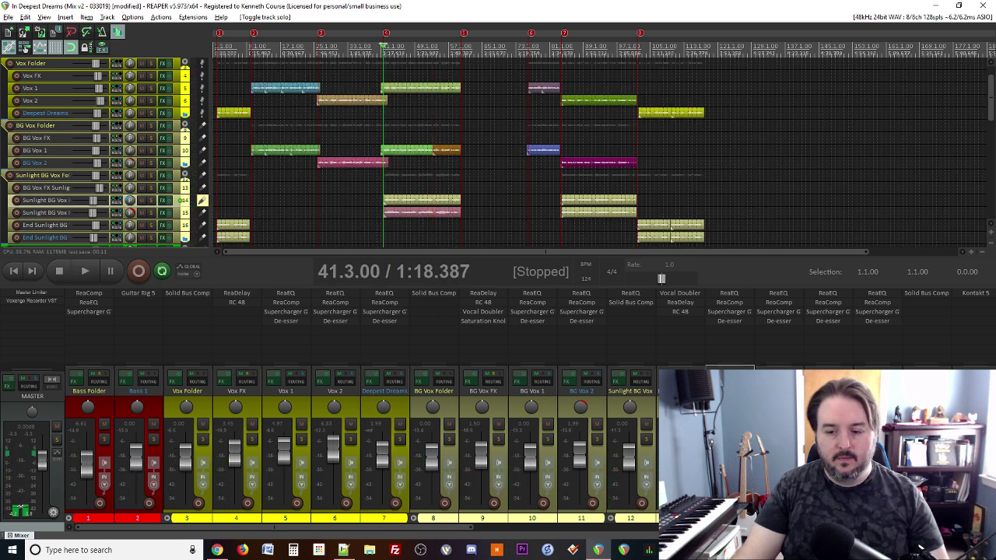
left_click(151, 212)
key("space")
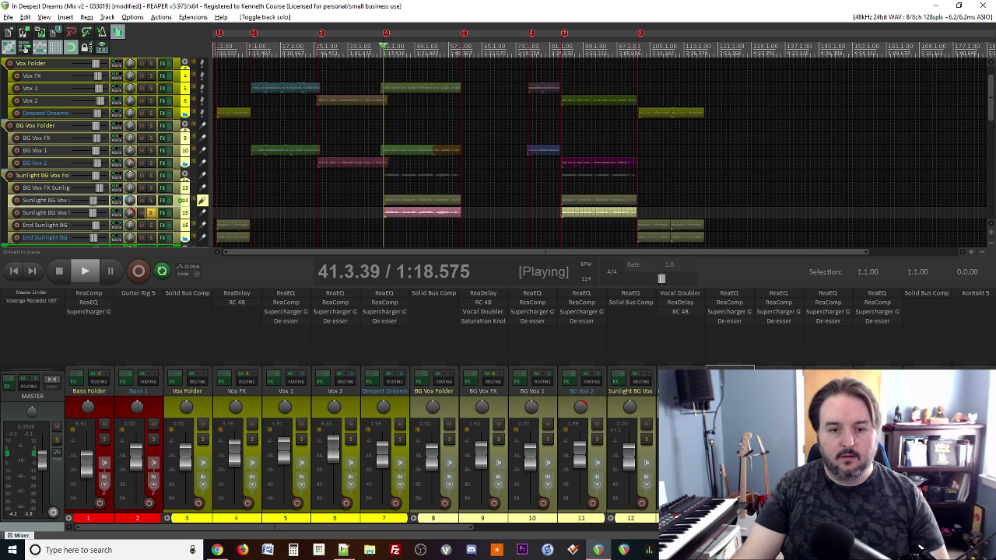
left_click(151, 213)
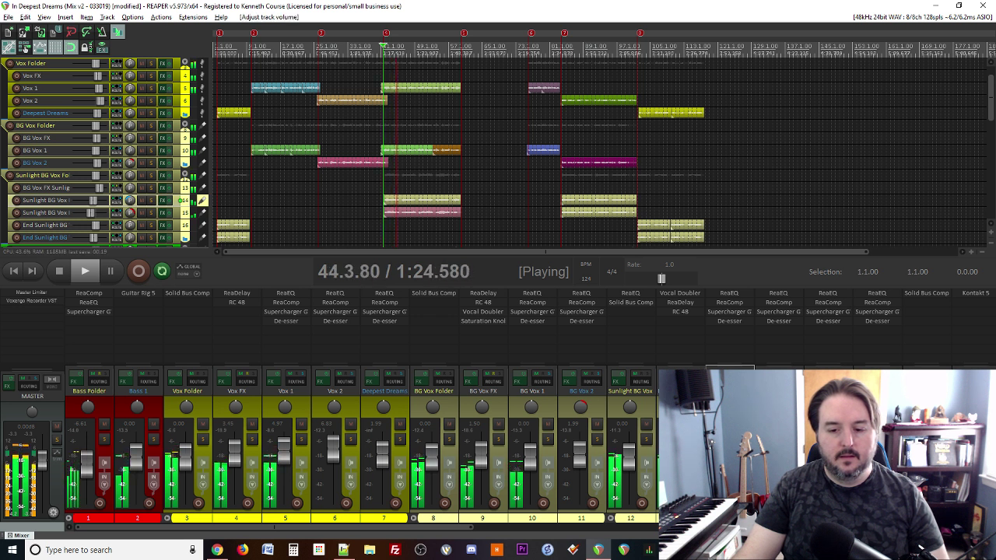
left_click(679, 451)
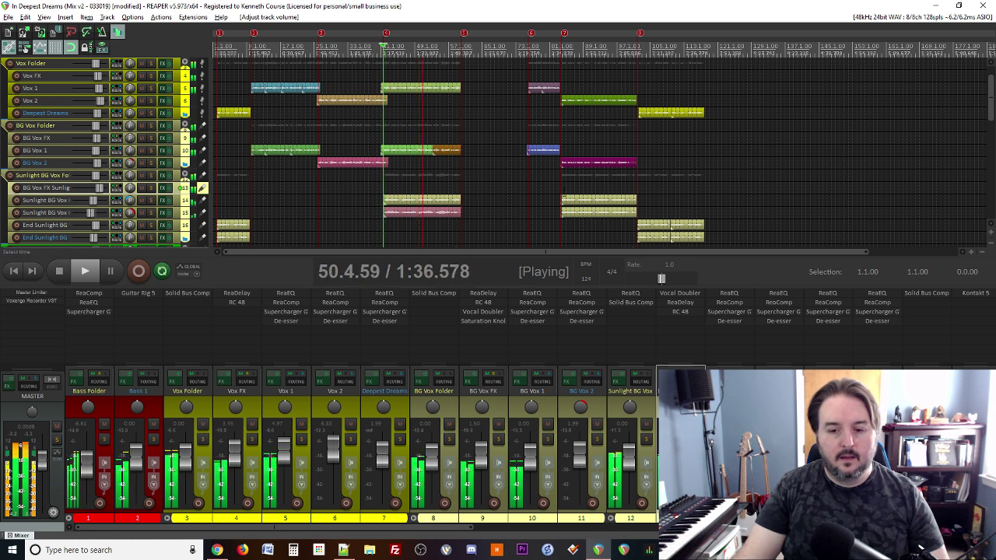
scroll(425, 138, "down", 2)
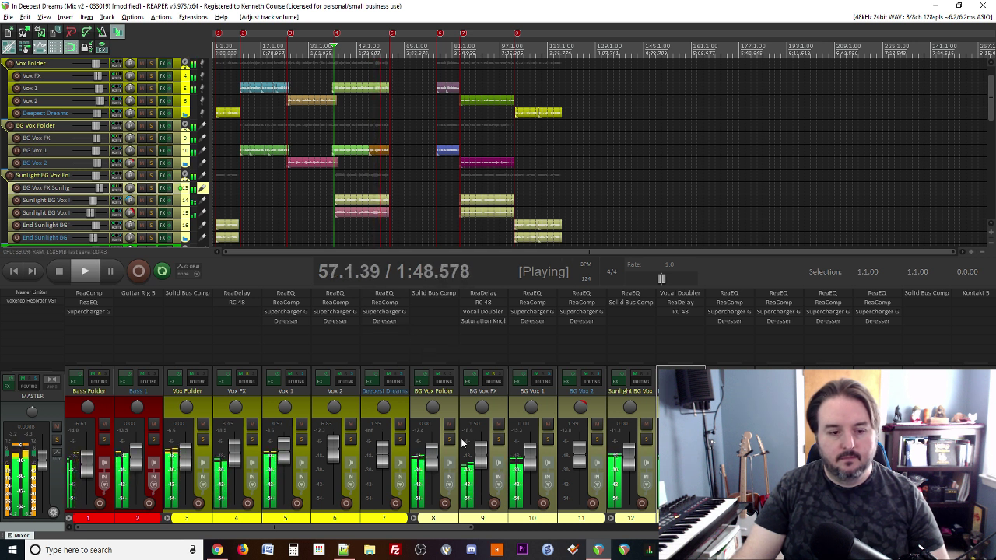
Step: Collapse the Sunlight BG Vox folder track and restart playback from 41.3.00
scroll(548, 449, "down", 3)
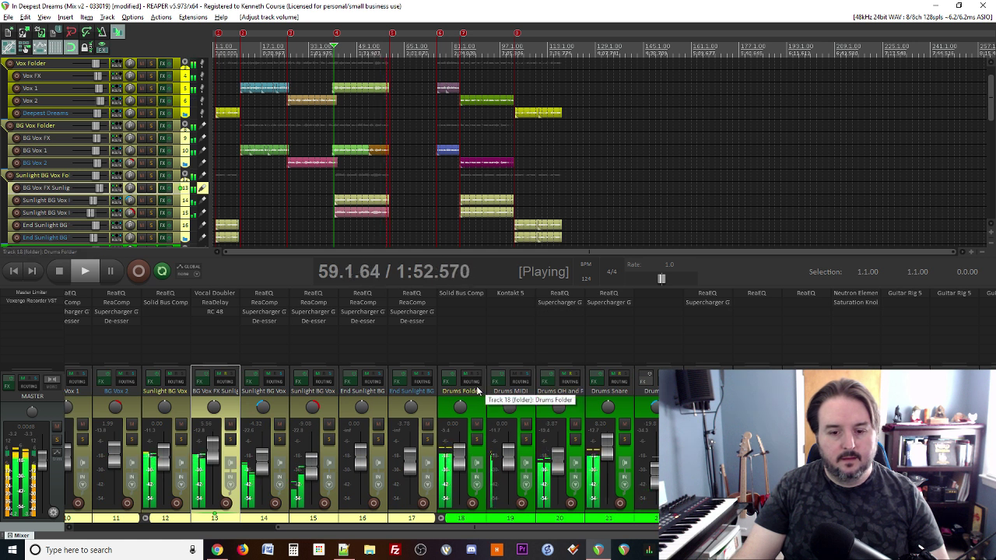
key("space")
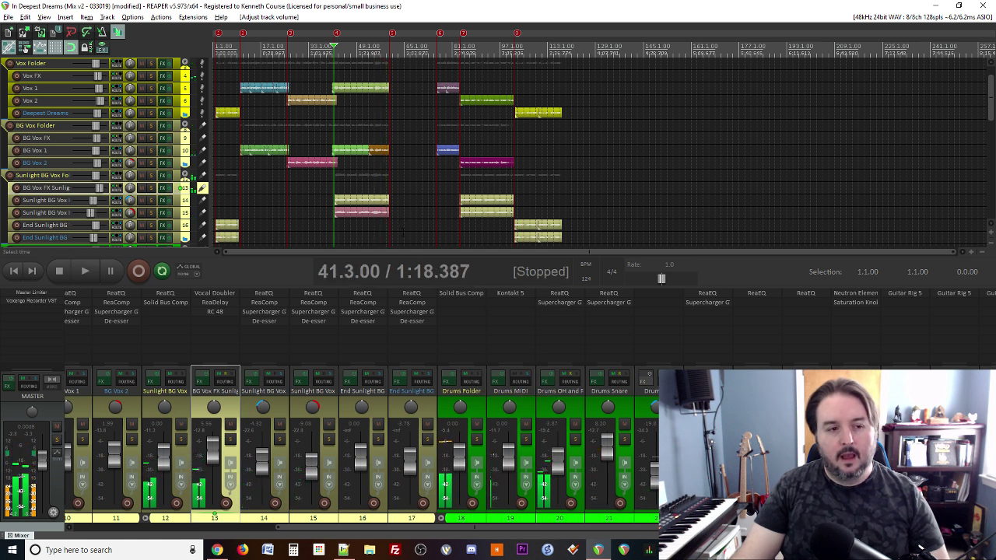
scroll(403, 231, "down", 2)
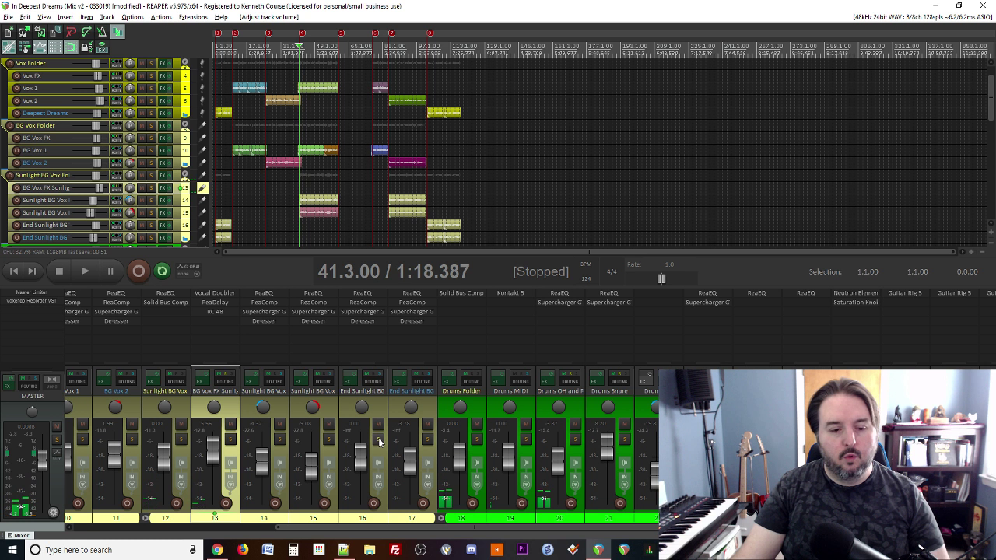
scroll(379, 442, "up", 3)
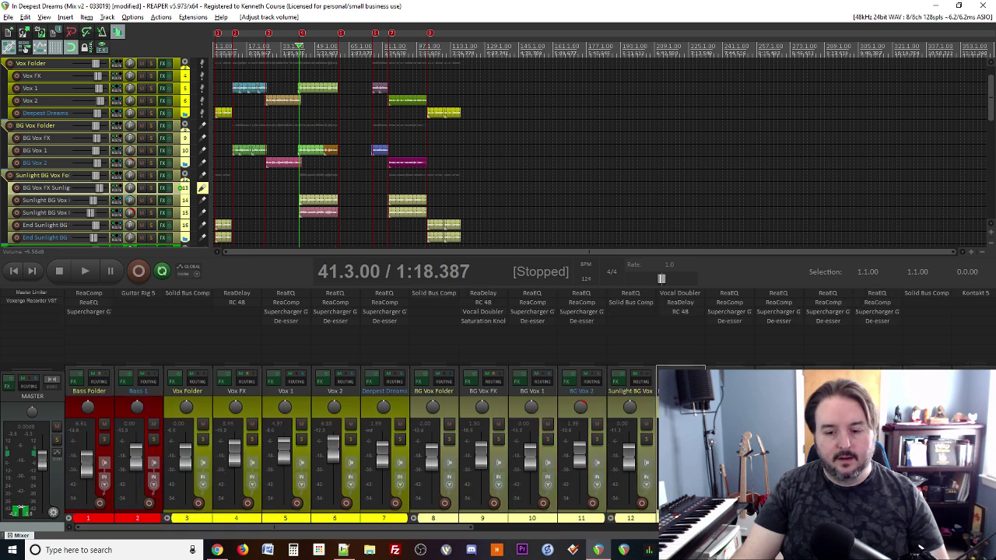
key("space")
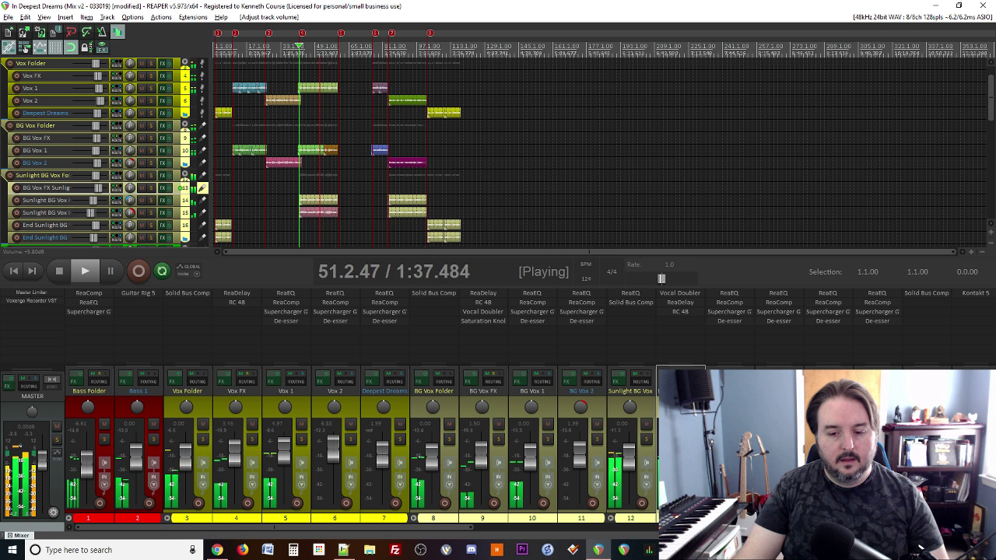
left_click(650, 418)
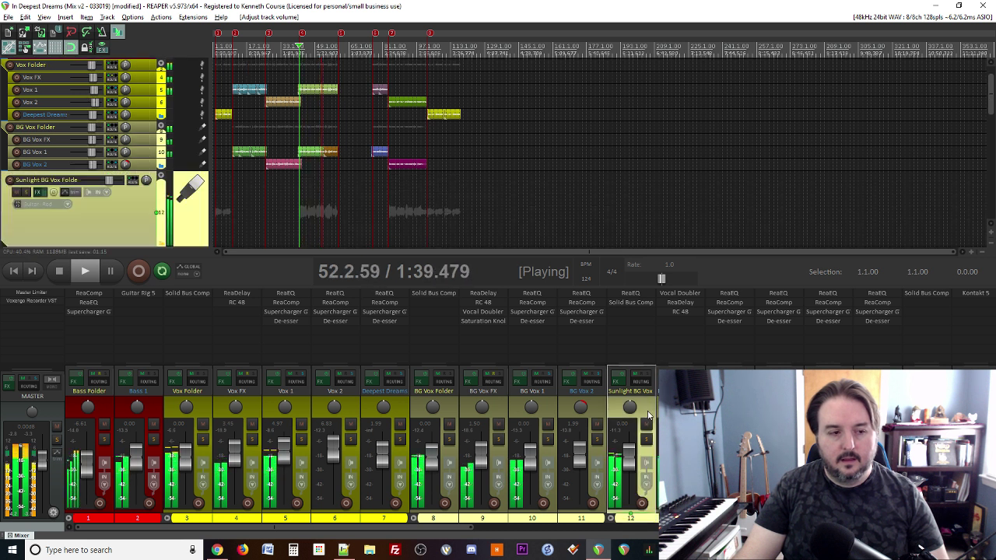
double_click(111, 216)
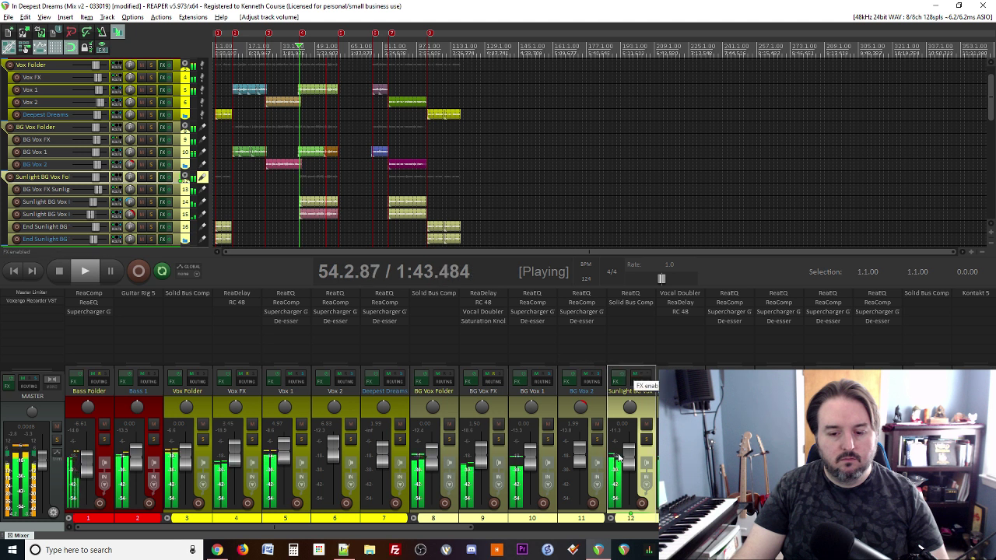
scroll(630, 464, "down", 3)
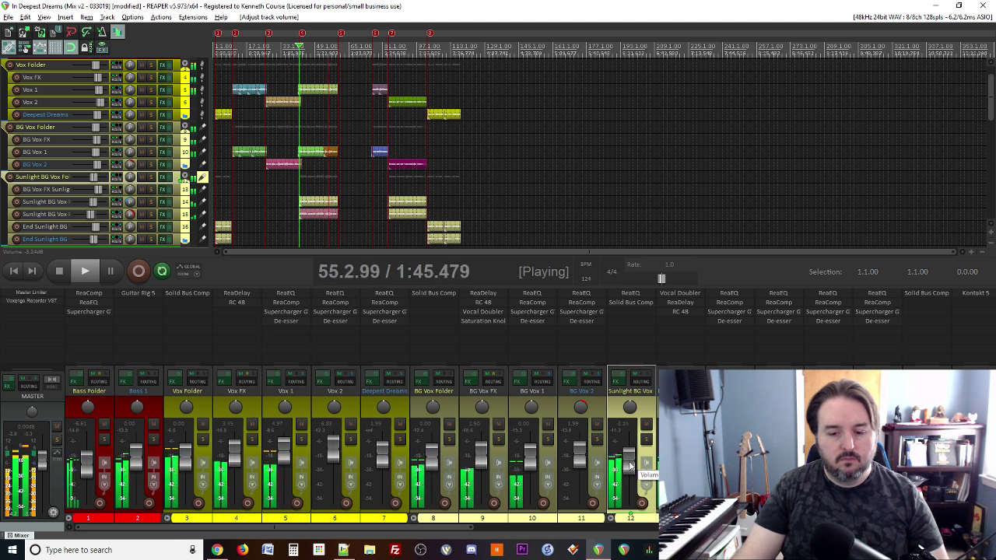
key("space")
key("space")
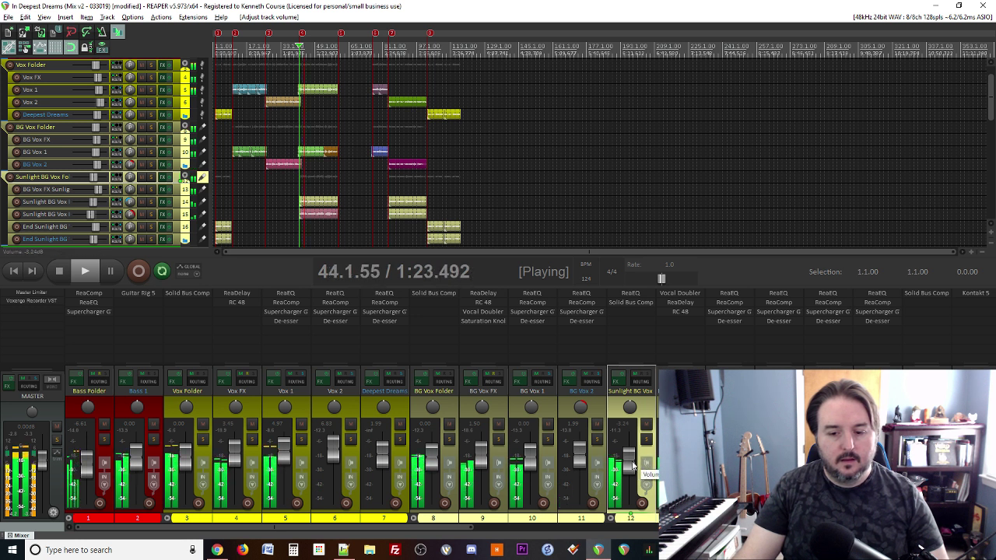
Step: Nudge the Sunlight BG Vox level up and reset the BG Vox FX volume to 0.00 dB
left_click_drag(633, 465, 633, 464)
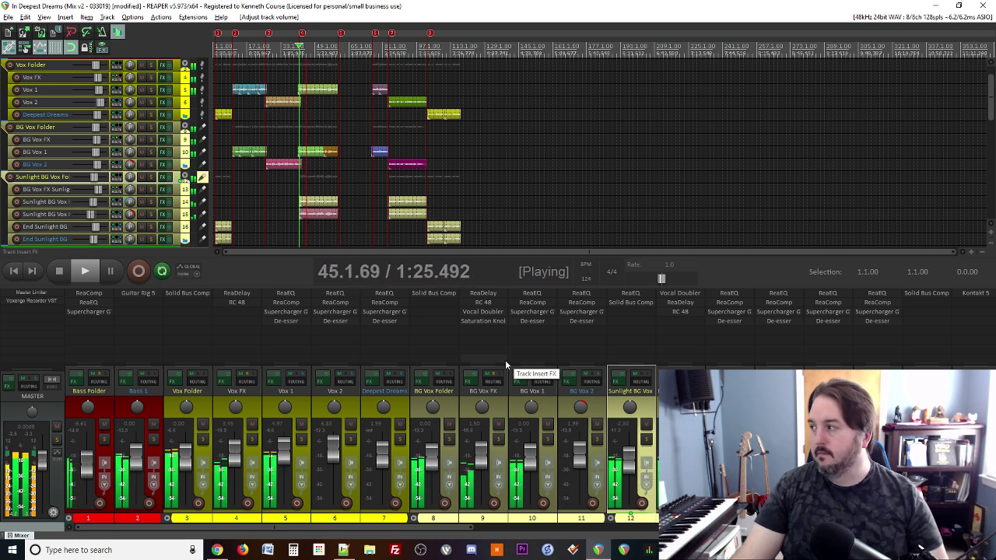
scroll(358, 203, "down", 2)
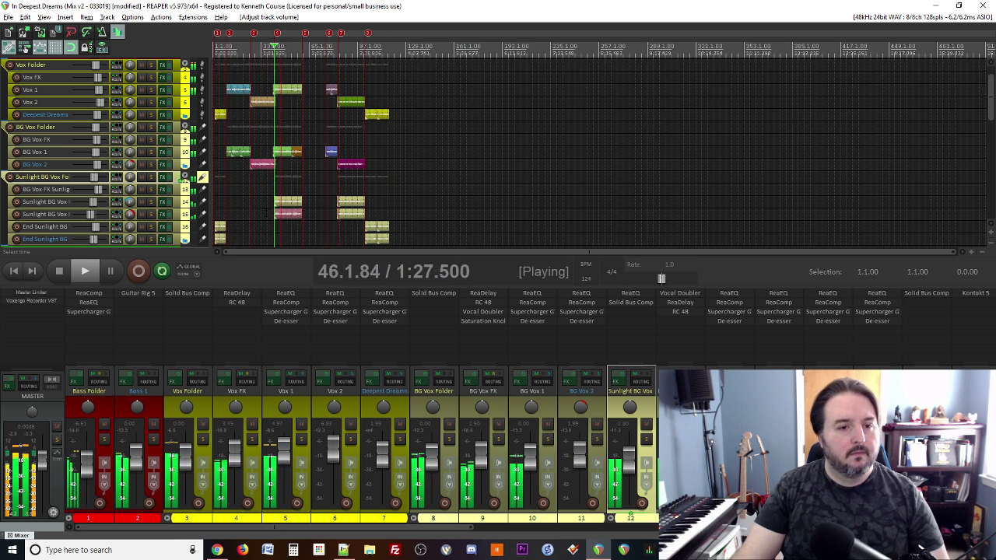
scroll(266, 211, "up", 2)
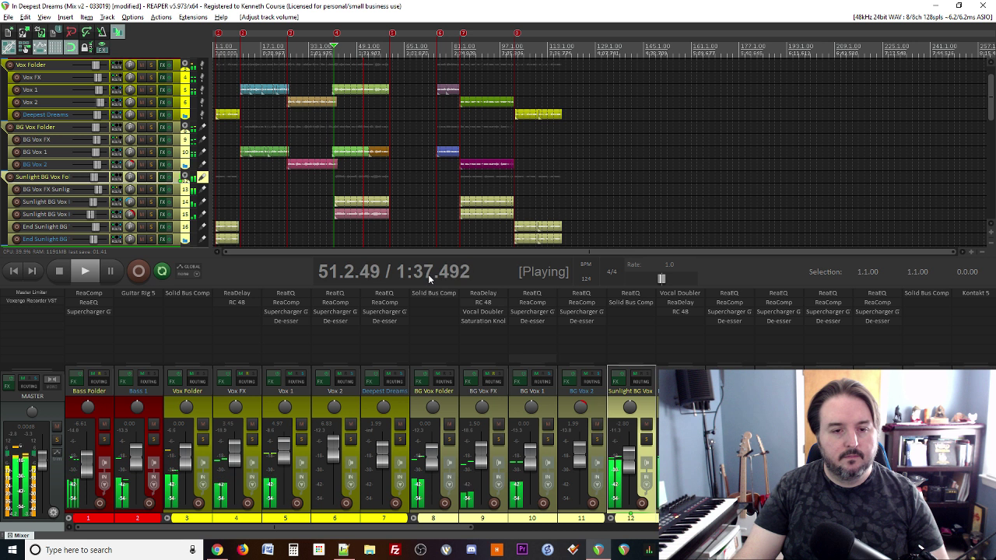
scroll(389, 231, "down", 2)
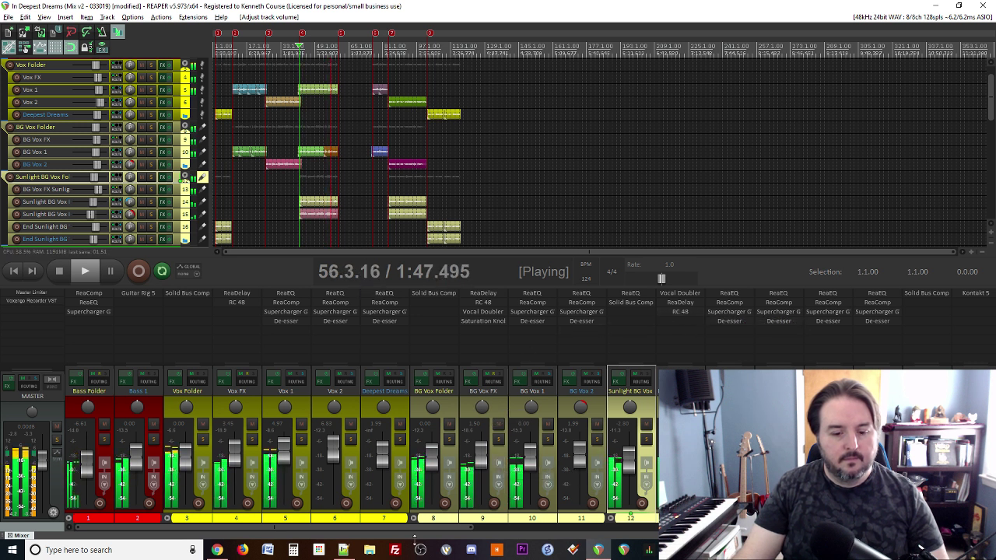
double_click(482, 456)
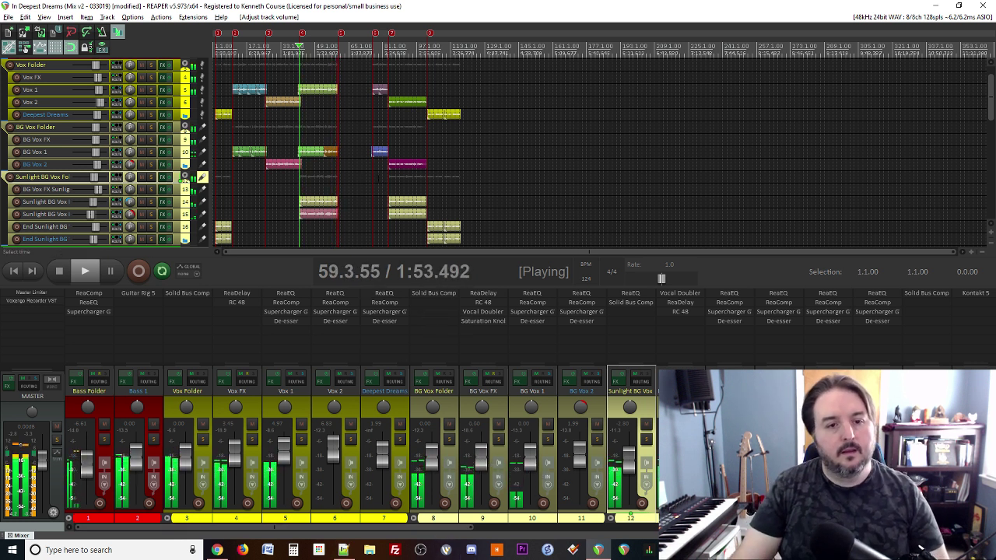
key("space")
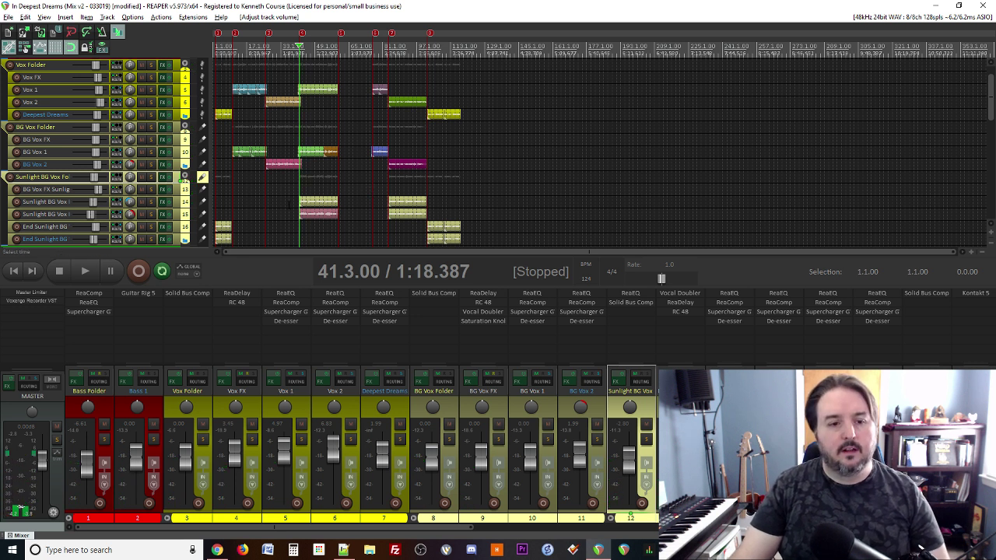
Step: Settle the Sunlight BG Vox level around -3.24 dB, glance at the notes, and stop playback
key("equal")
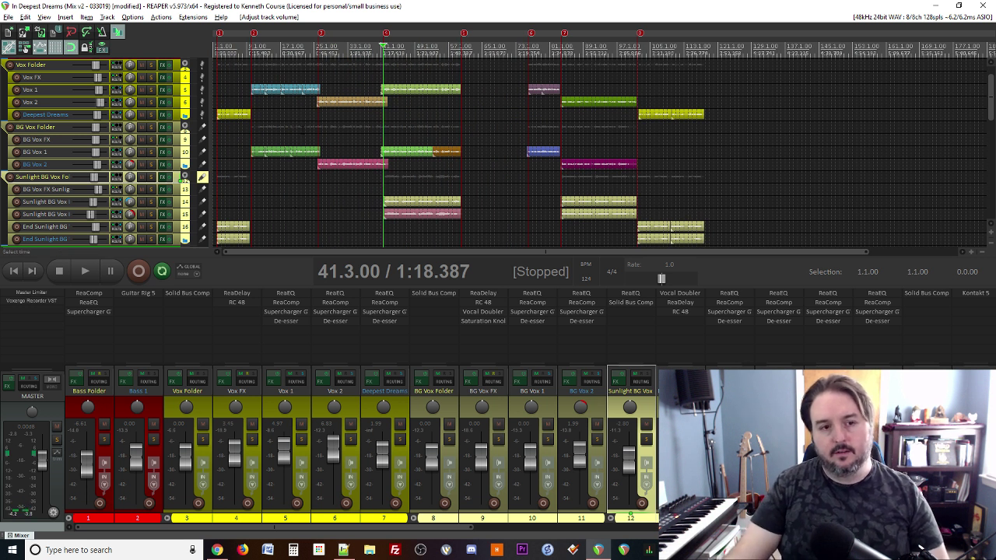
key("space")
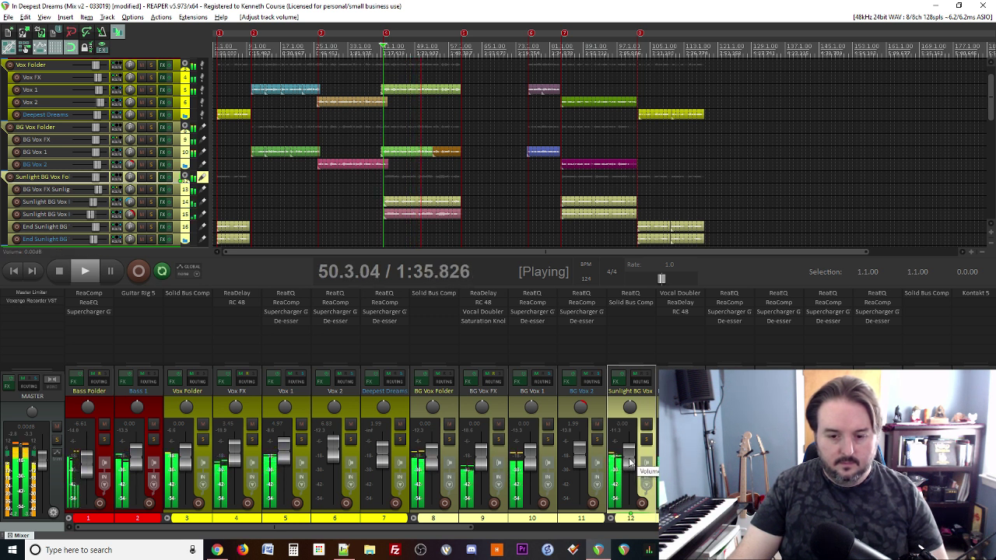
left_click_drag(628, 459, 628, 464)
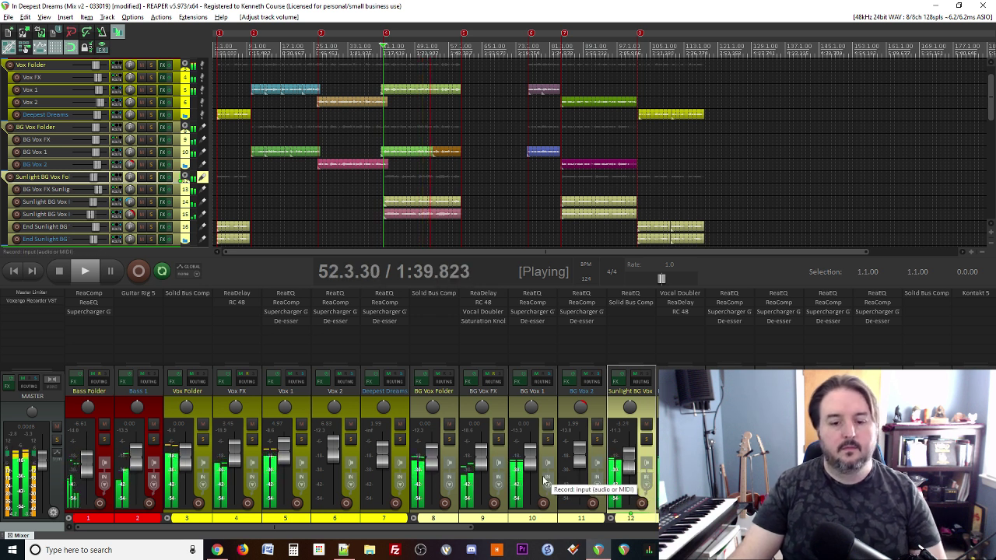
left_click(346, 552)
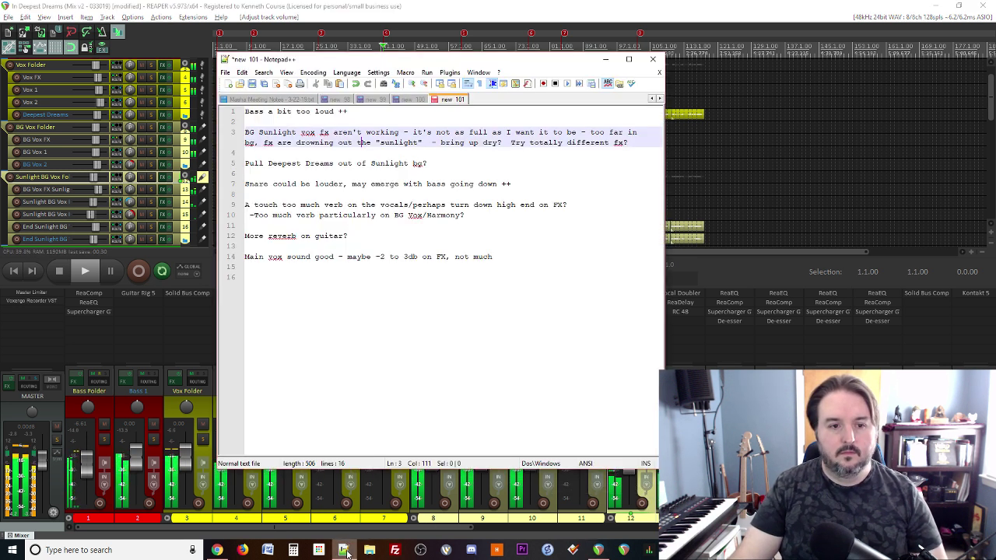
left_click(346, 551)
key("space")
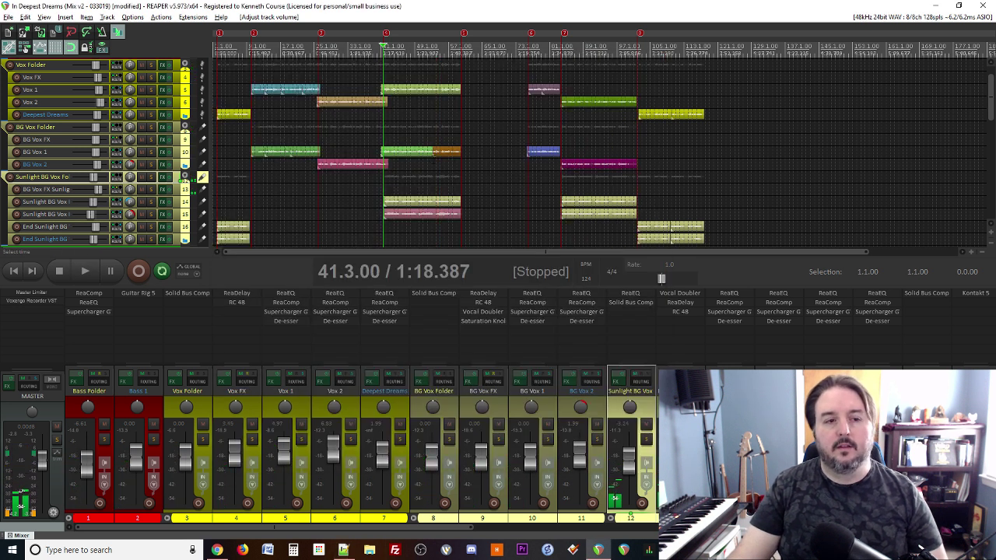
Step: Lower the Deepest Dreams Vox fader to about -3.73 dB while playing from marker 1
key("1")
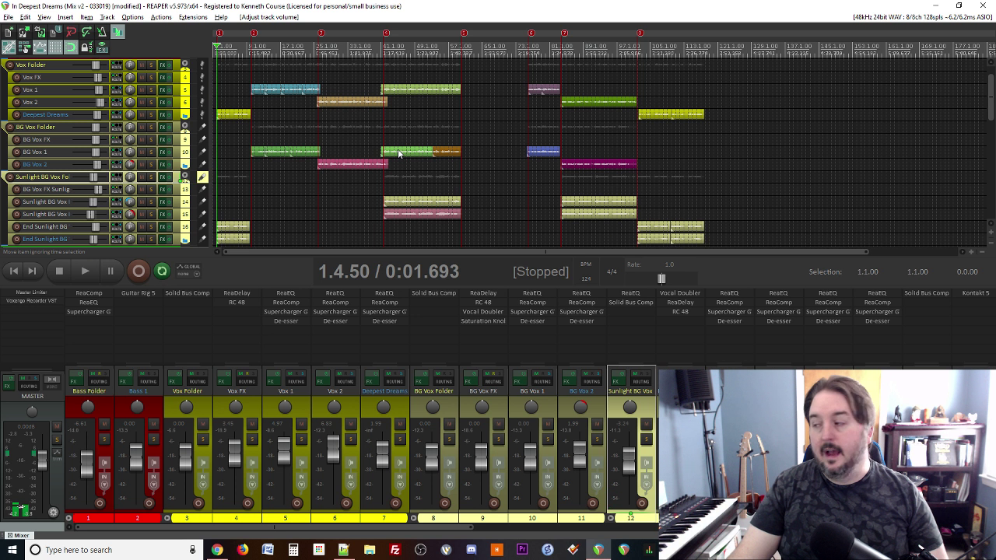
key("space")
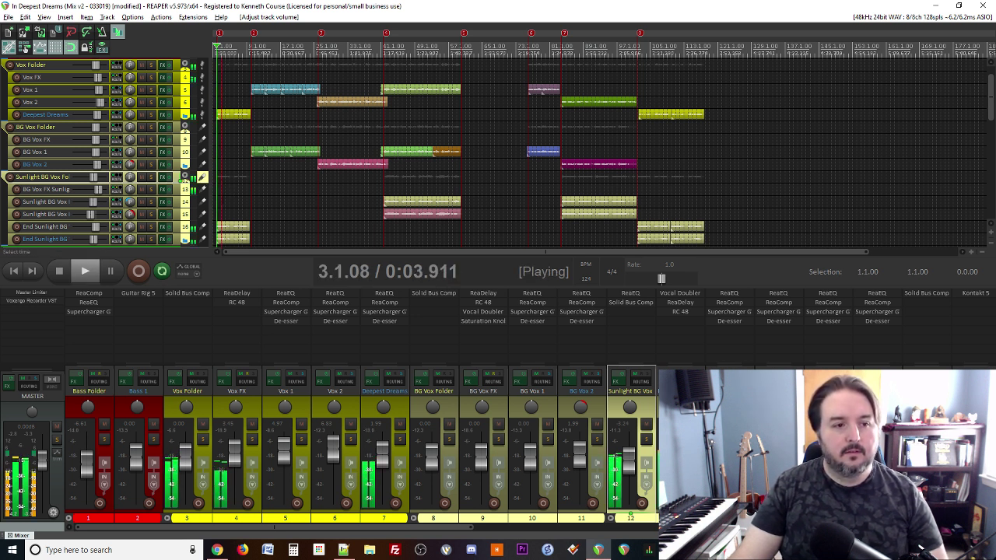
key("space")
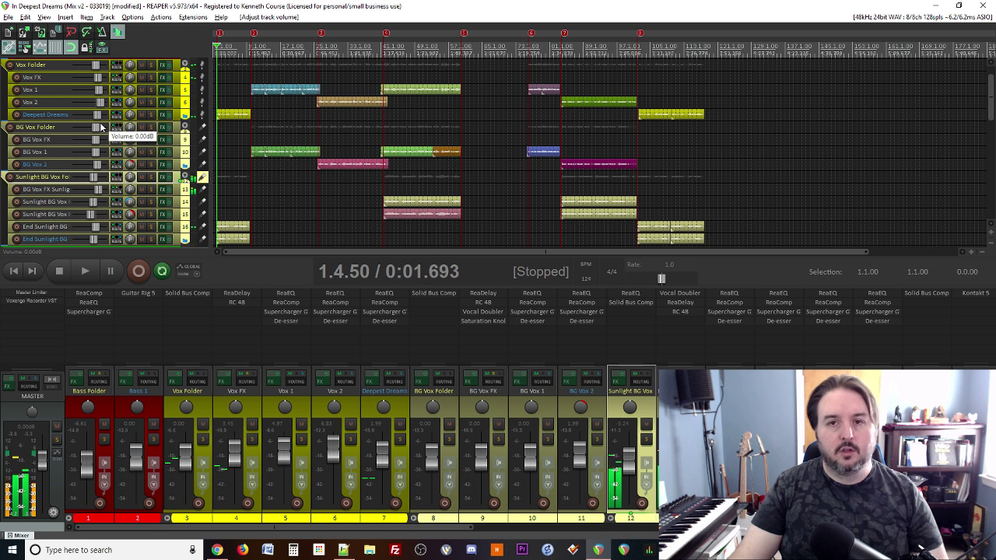
key("space")
left_click_drag(97, 116, 93, 115)
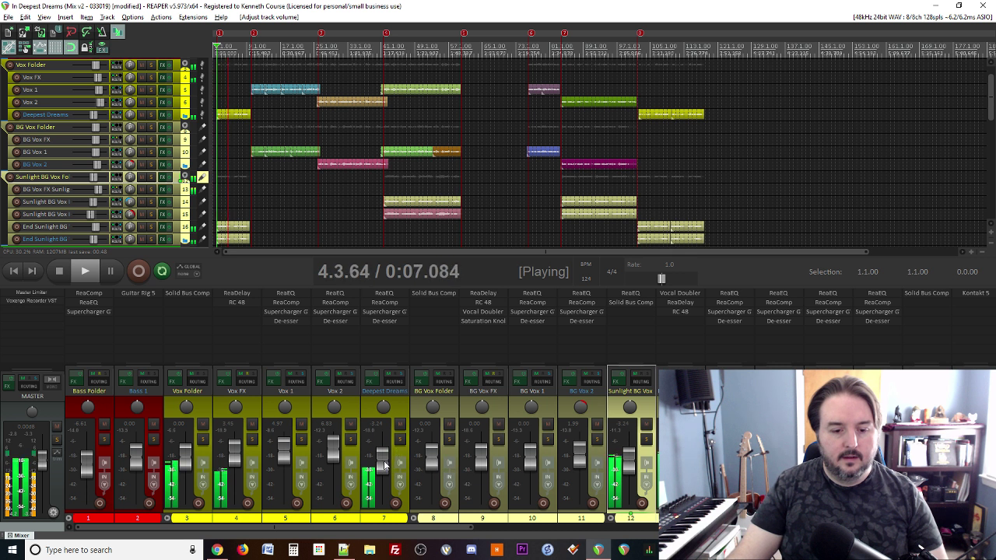
left_click_drag(383, 465, 382, 465)
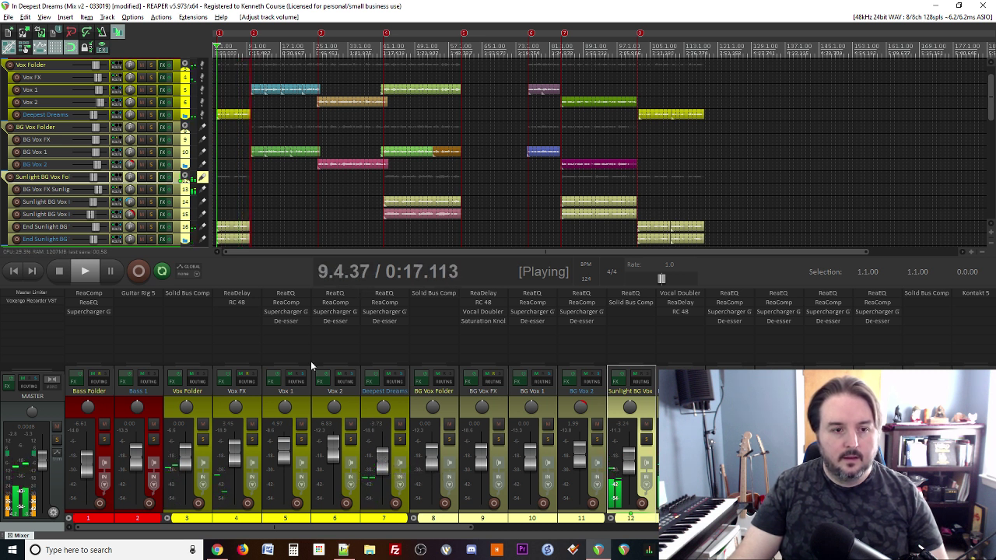
key("space")
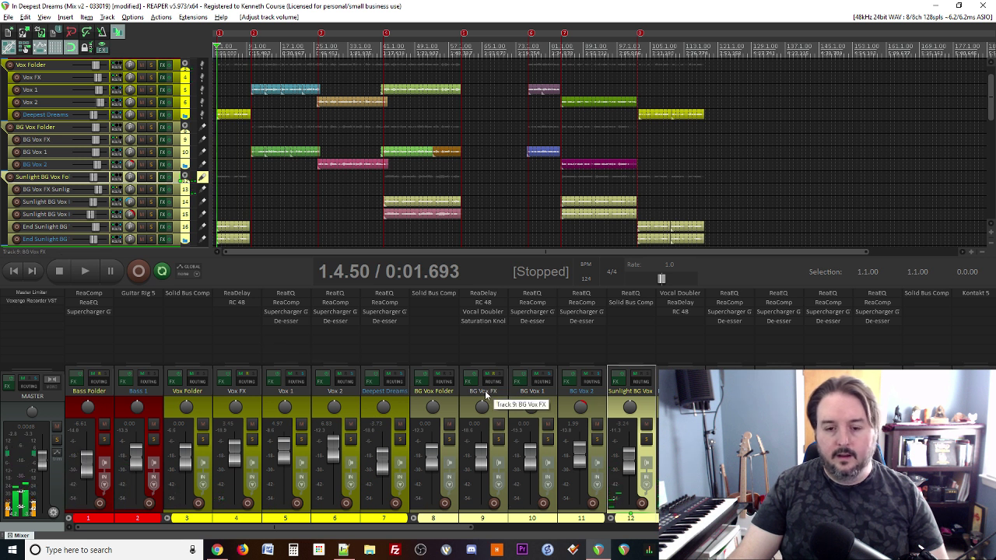
Step: Load Native Instruments' Supercharger GT onto track 13, BG Vox FX Sunlight
double_click(676, 318)
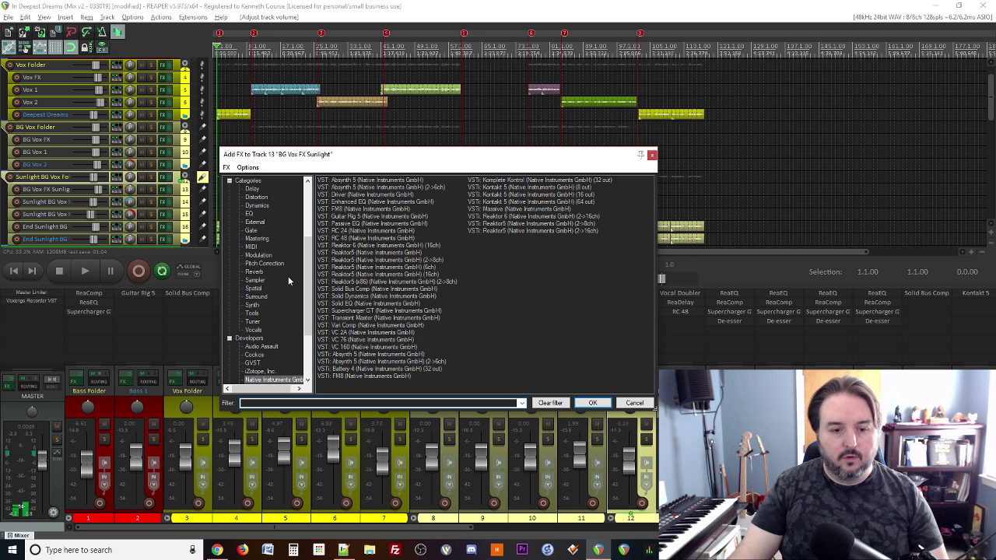
left_click(651, 156)
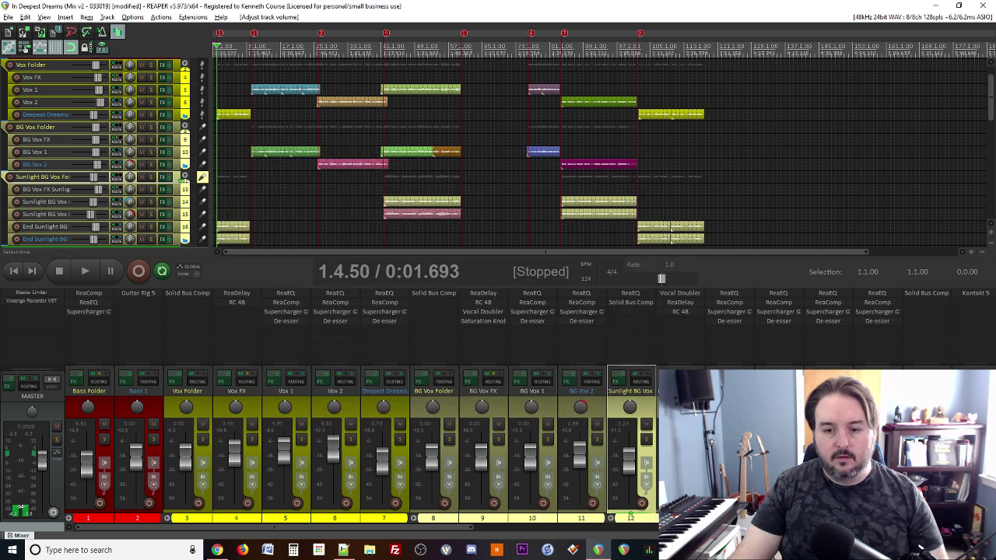
double_click(685, 317)
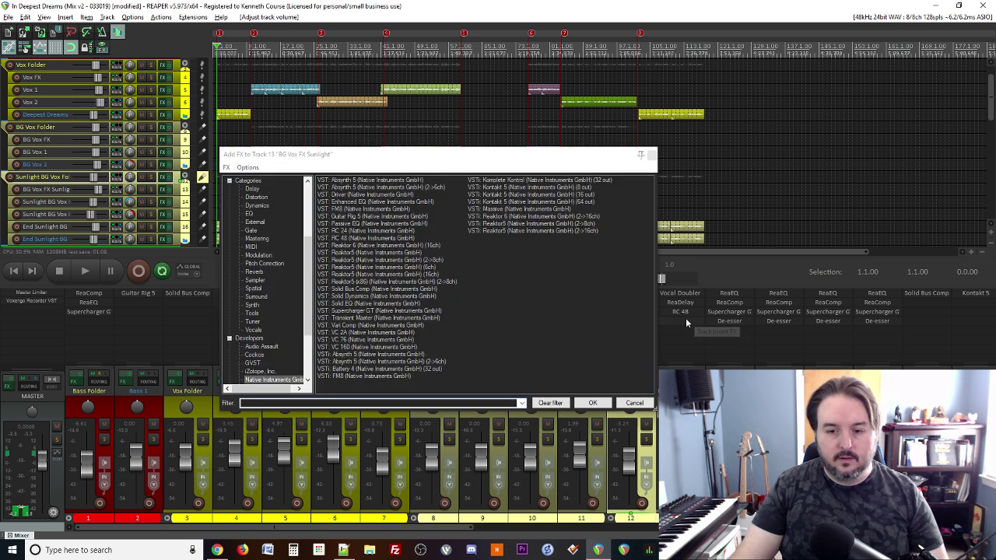
left_click(270, 295)
double_click(365, 310)
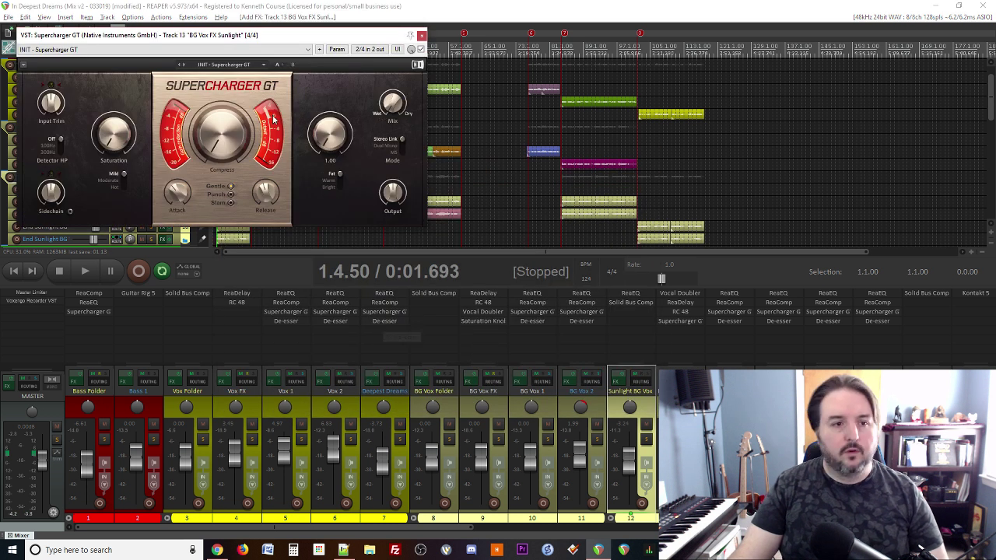
Step: Load Supercharger GT's Vocal preset, ease Compress down slightly, and raise Input Trim to 7.0 dB
left_click(223, 64)
left_click(207, 115)
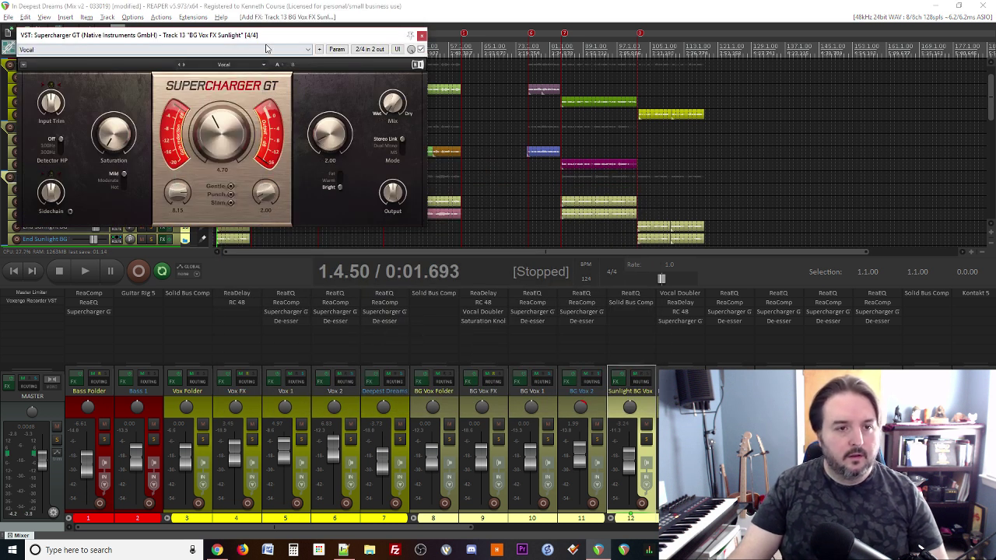
left_click_drag(272, 35, 473, 180)
key("space")
mouse_move(423, 285)
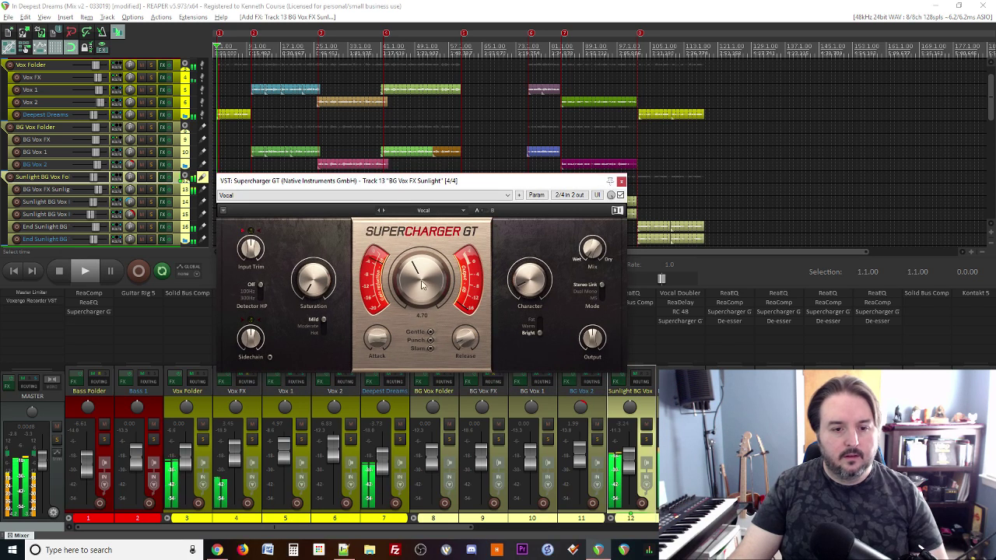
left_click_drag(423, 286, 423, 290)
key("space")
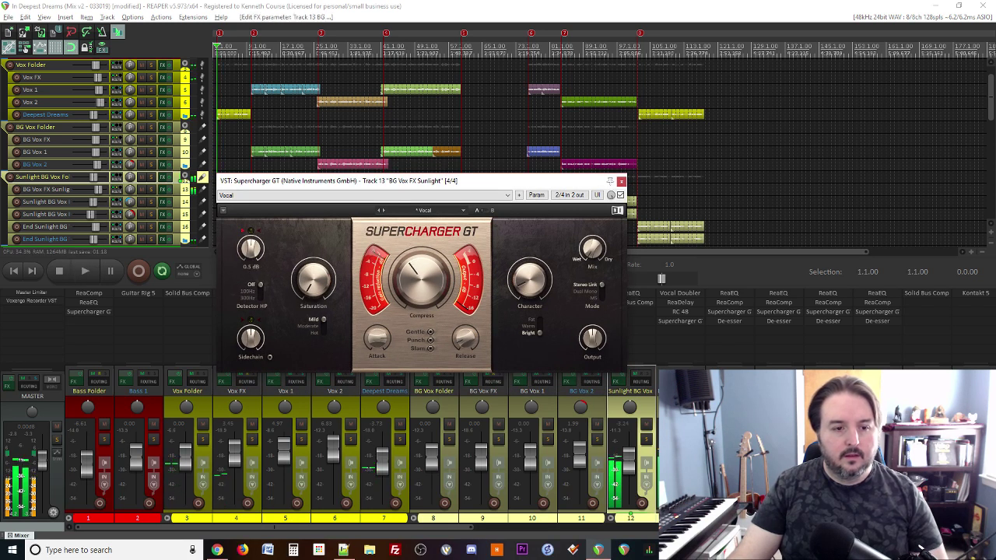
left_click_drag(247, 263, 248, 256)
key("space")
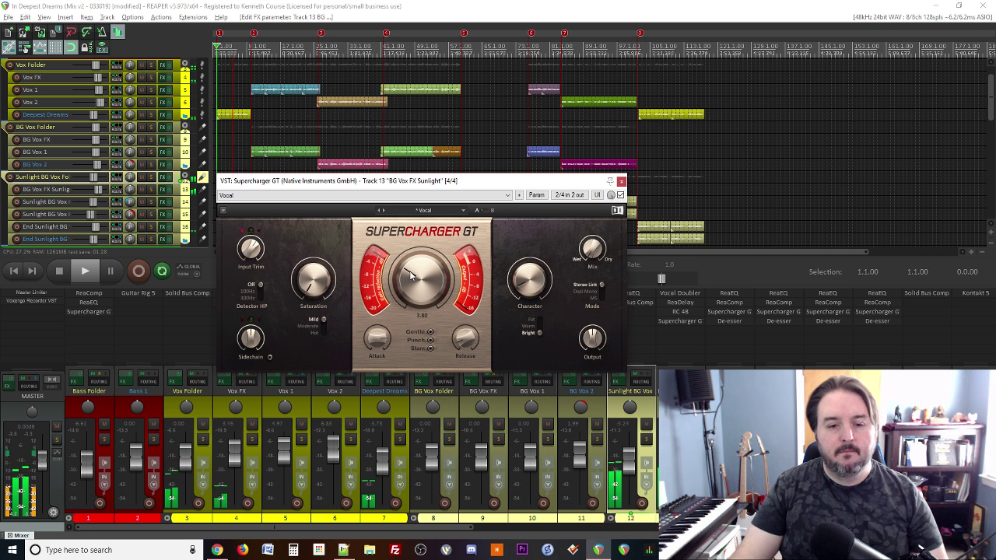
Step: Reopen the BG Vox Supercharger GT to audition it during playback, then close it
left_click(621, 182)
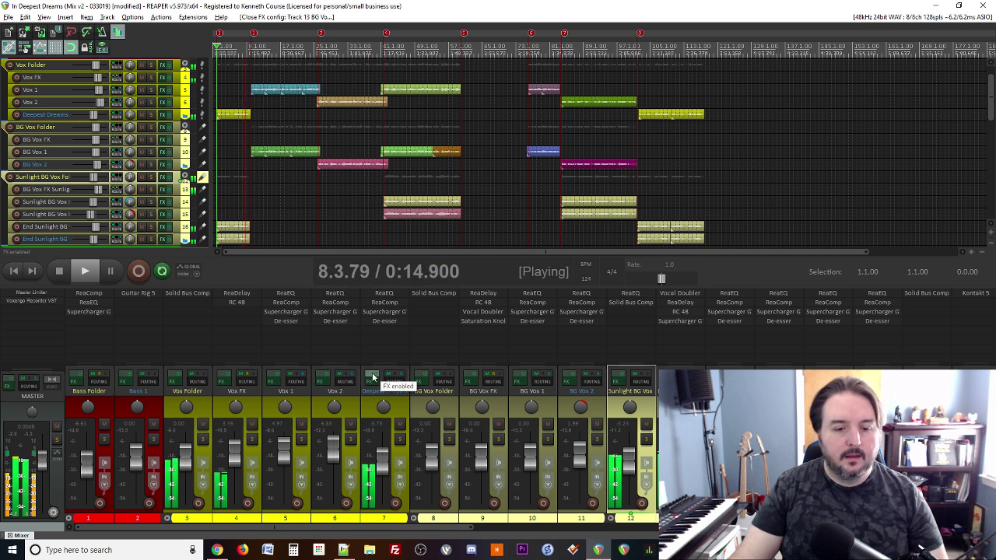
key("space")
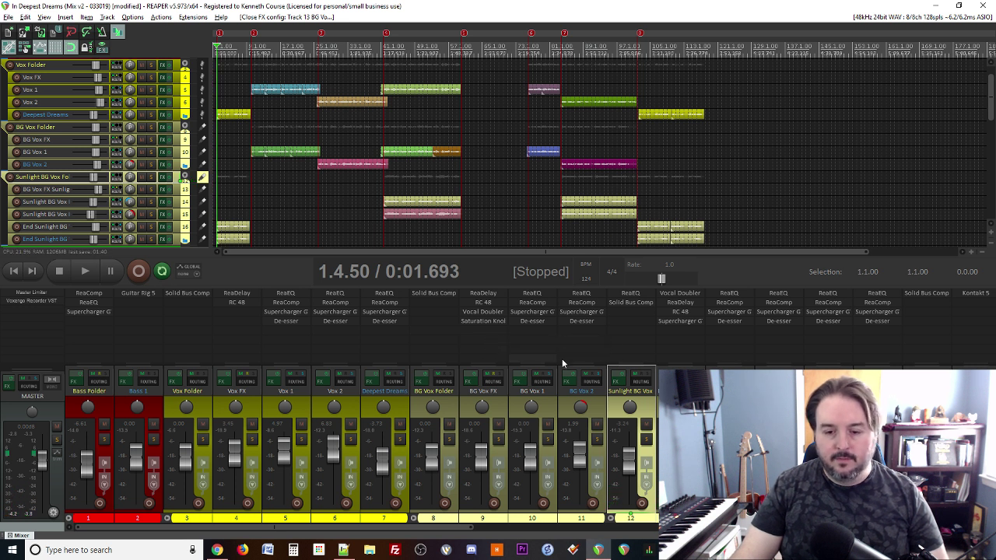
double_click(683, 325)
key("Escape")
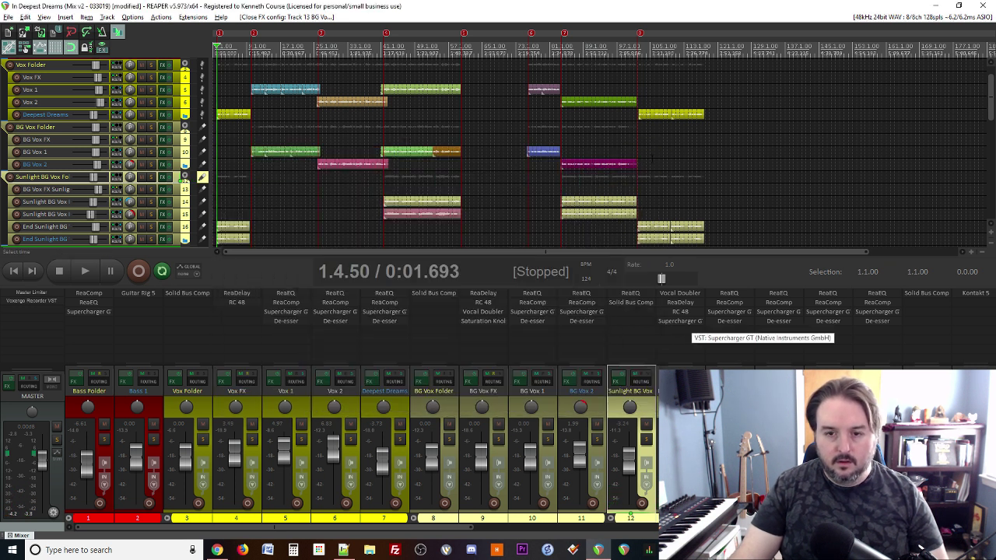
left_click(660, 322)
key("space")
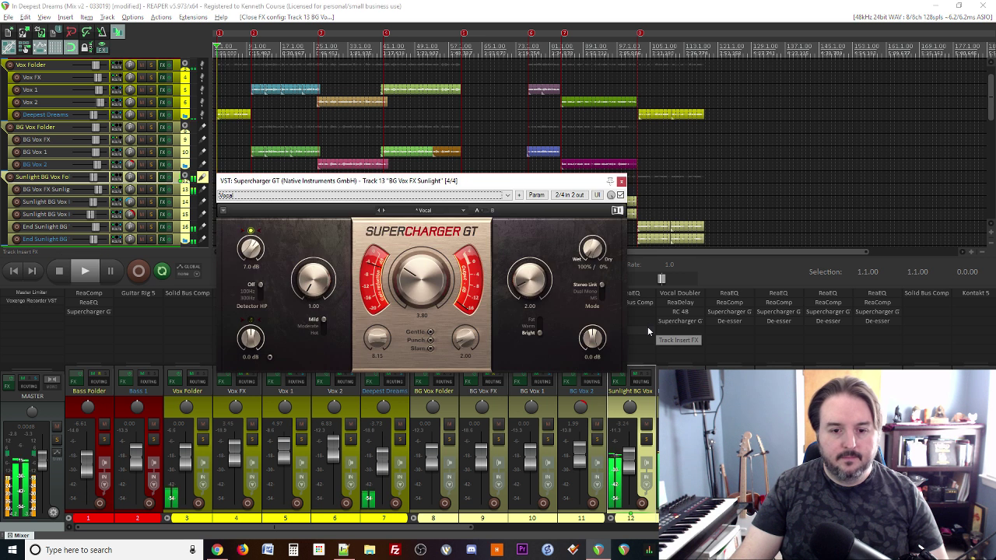
mouse_move(469, 337)
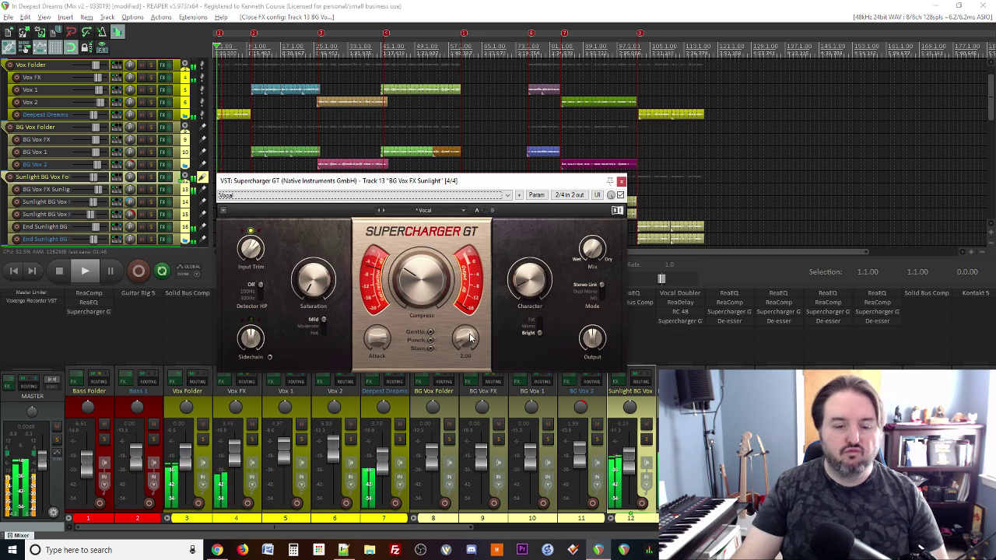
key("space")
left_click(621, 181)
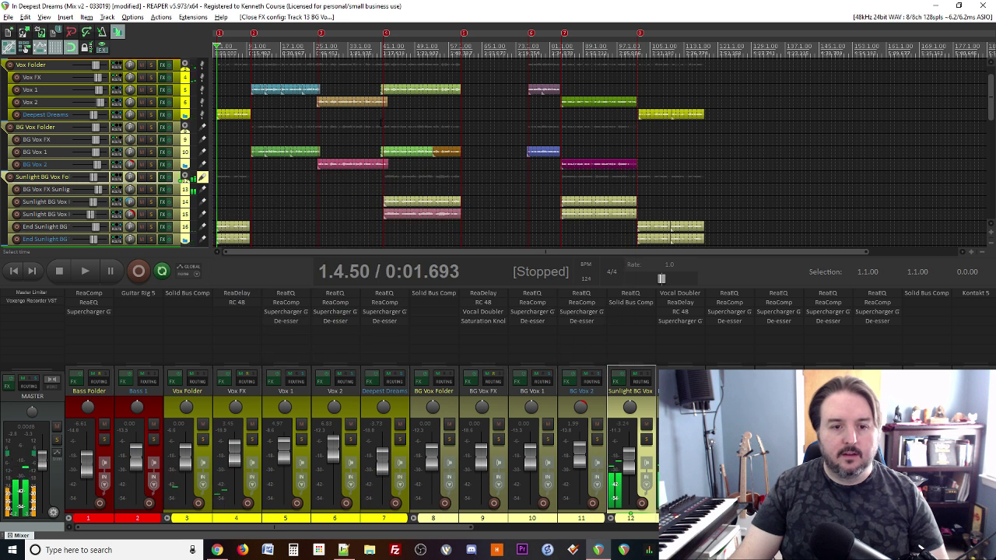
Step: Play the mix from bar 41 and bring up the Notepad++ mix notes
left_click(381, 124)
key("space")
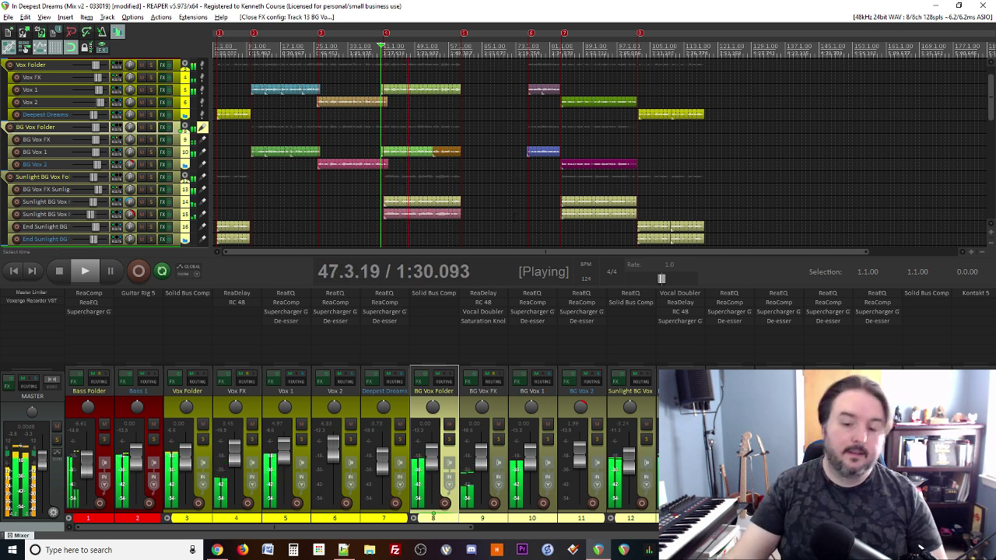
scroll(596, 199, "down", 3)
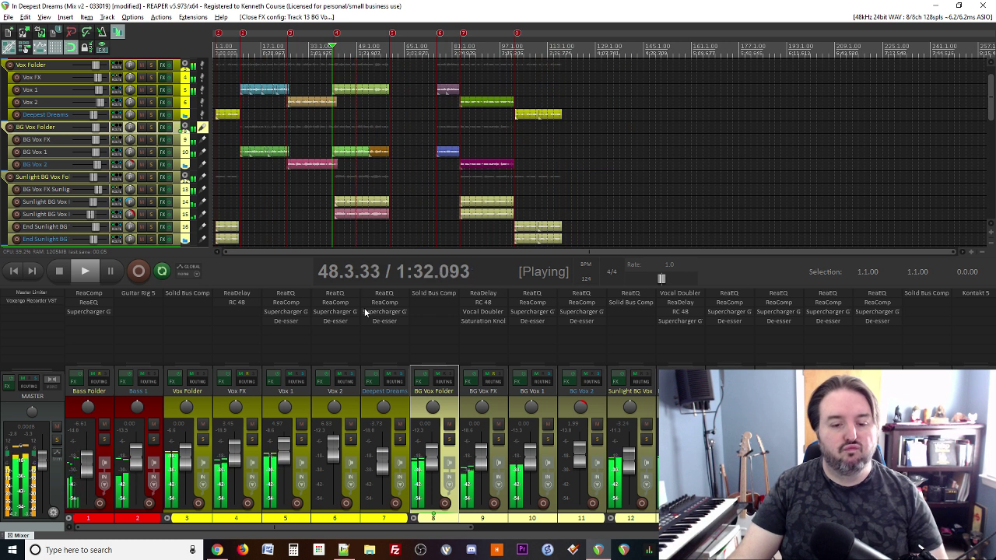
left_click(343, 550)
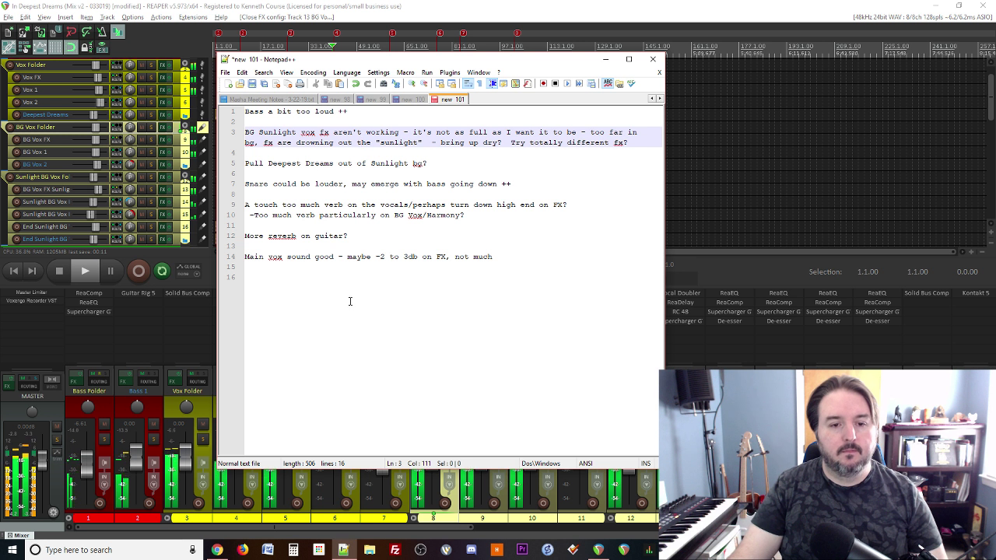
Step: Fix the Deepest Dreams note, add 'YES -4d' to the bass note and '- YES' to BG Sunlight
left_click(425, 162)
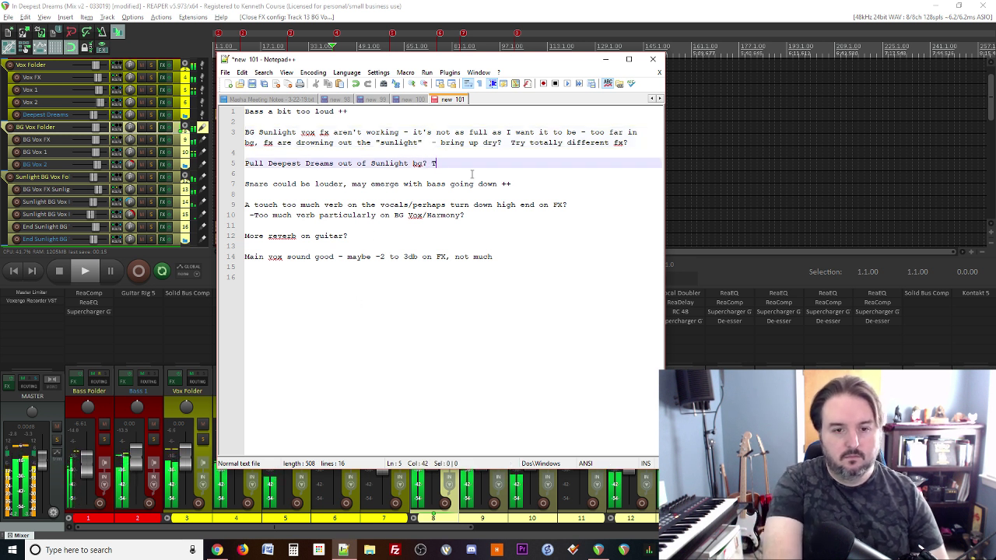
key("BackSpace")
key("BackSpace")
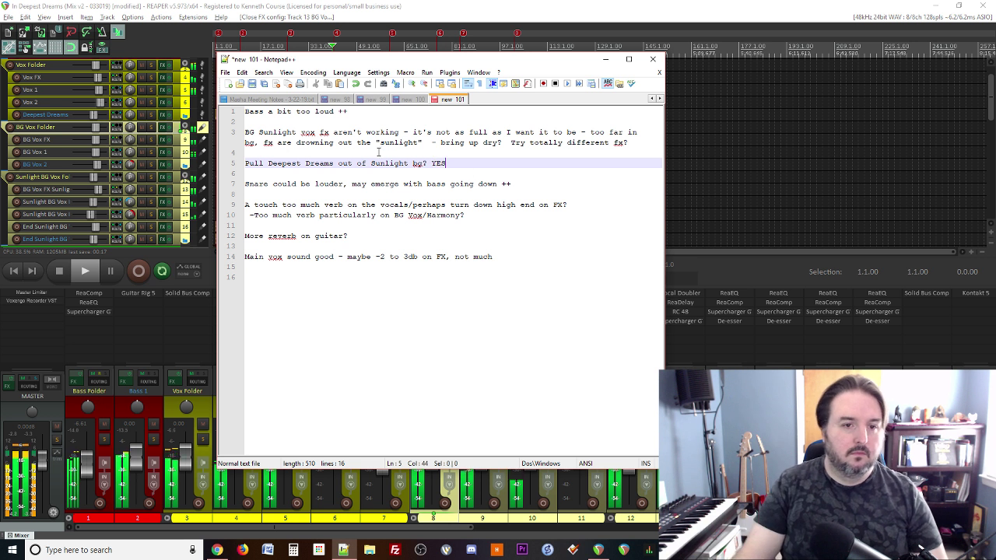
left_click(364, 111)
type("YES -4")
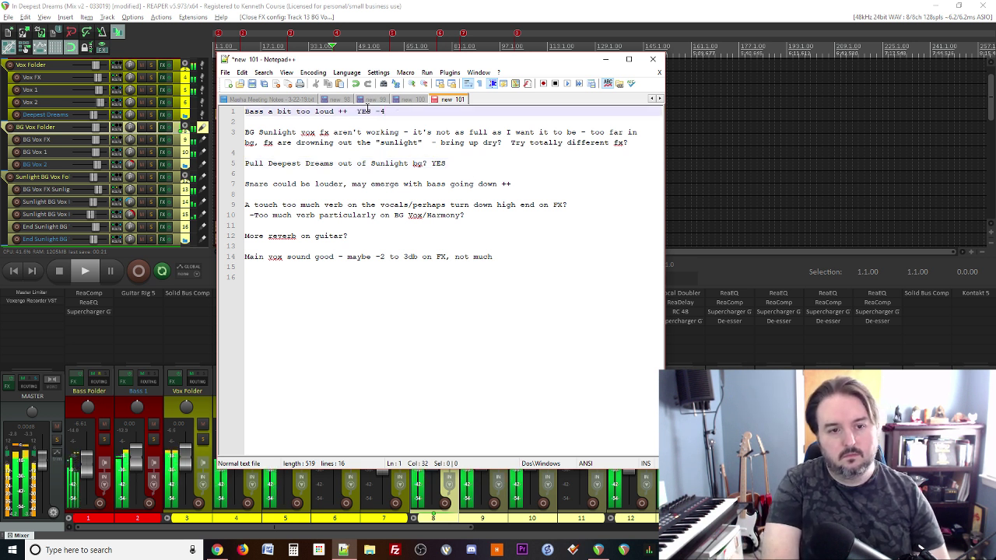
type("db")
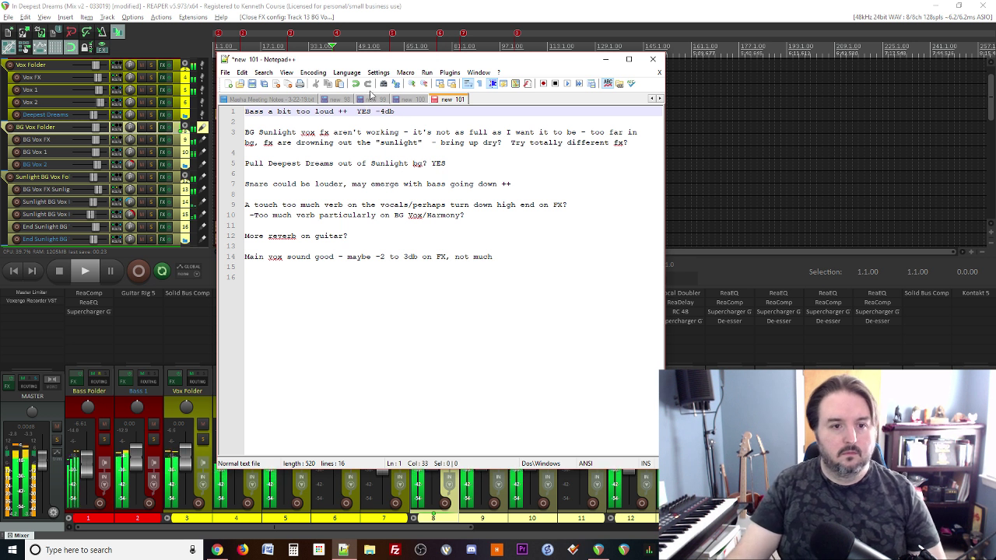
left_click(628, 147)
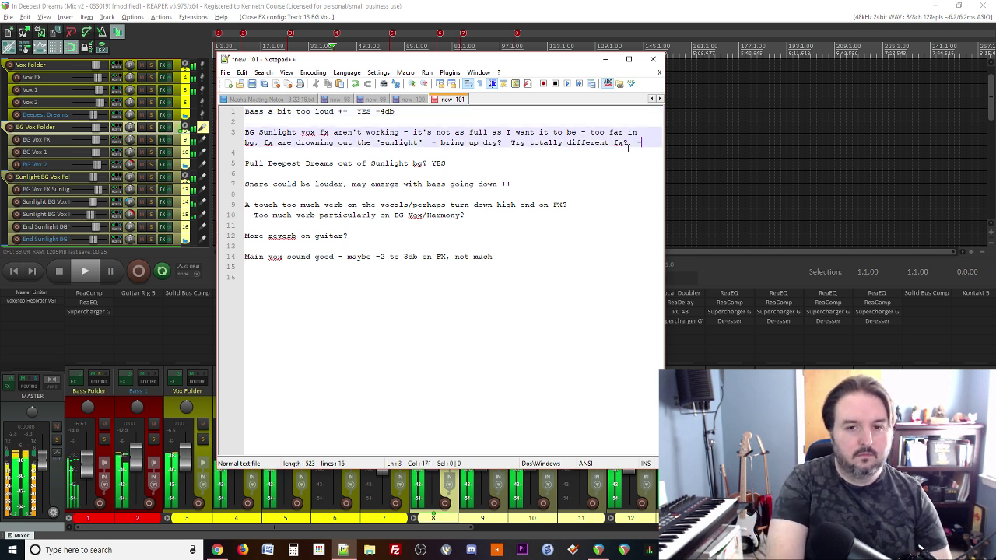
type("- YES")
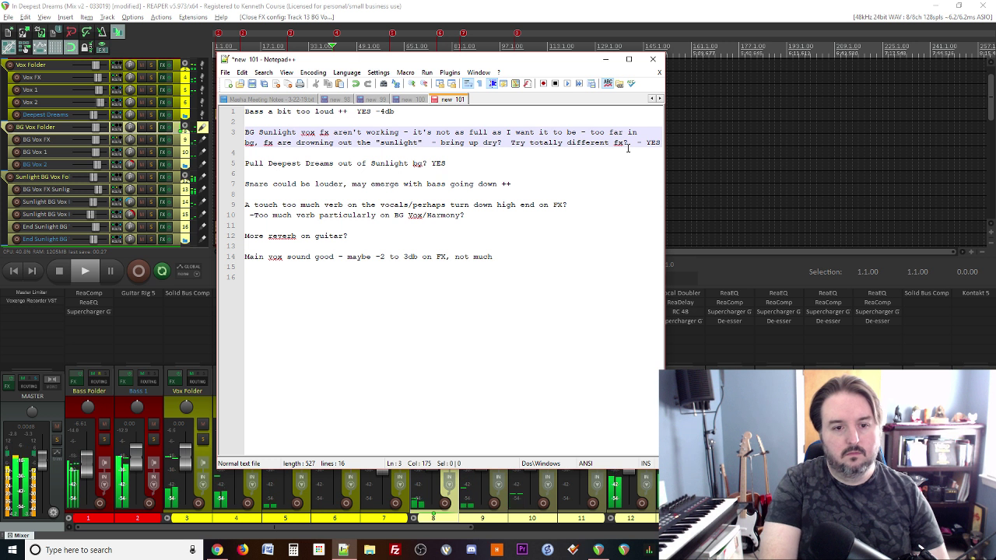
Step: Stop REAPER's playback at 41.1.00 and return to the mix notes
left_click(520, 5)
key("space")
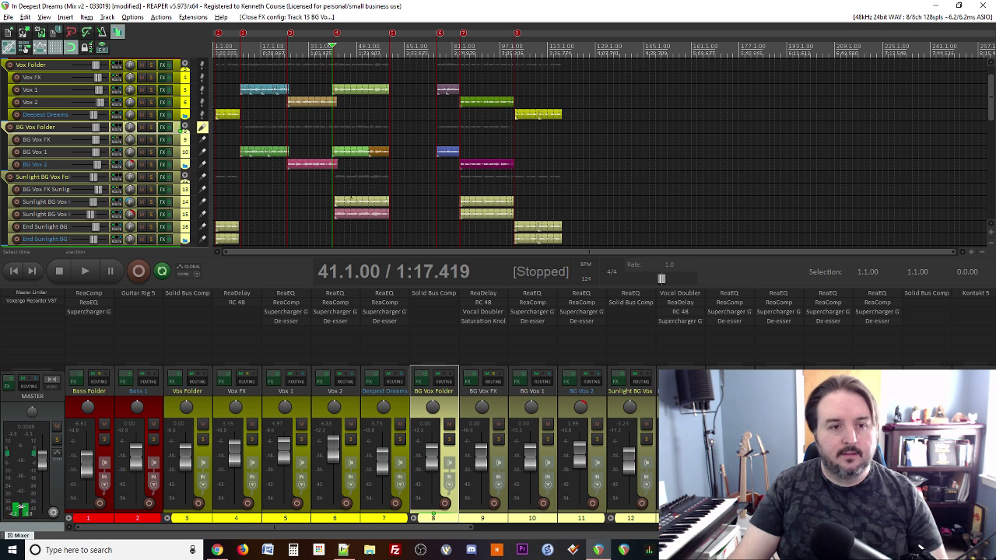
left_click(343, 550)
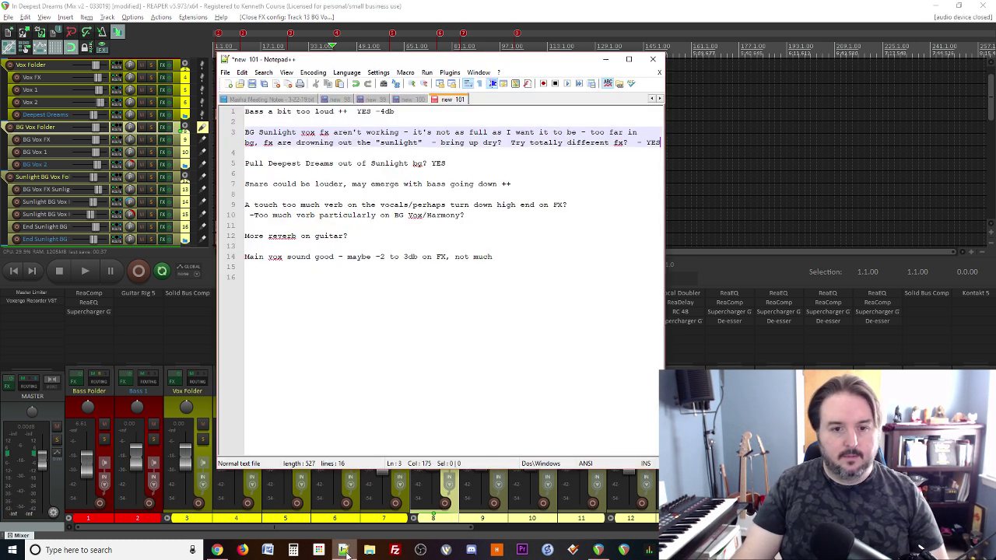
Step: While playing, raise the Drums Snare fader to about +10.1 dB and zoom the timeline out
left_click(343, 549)
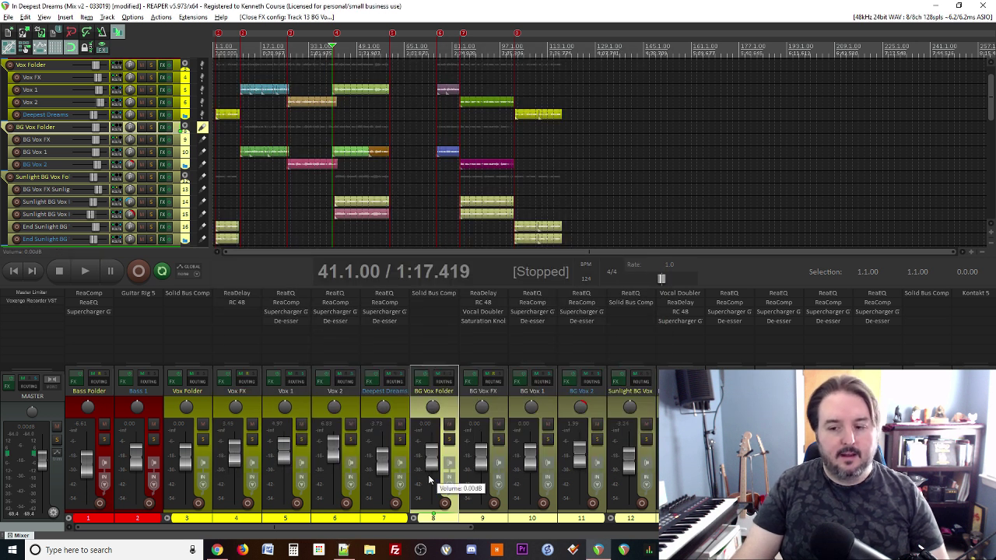
scroll(428, 476, "right", 5)
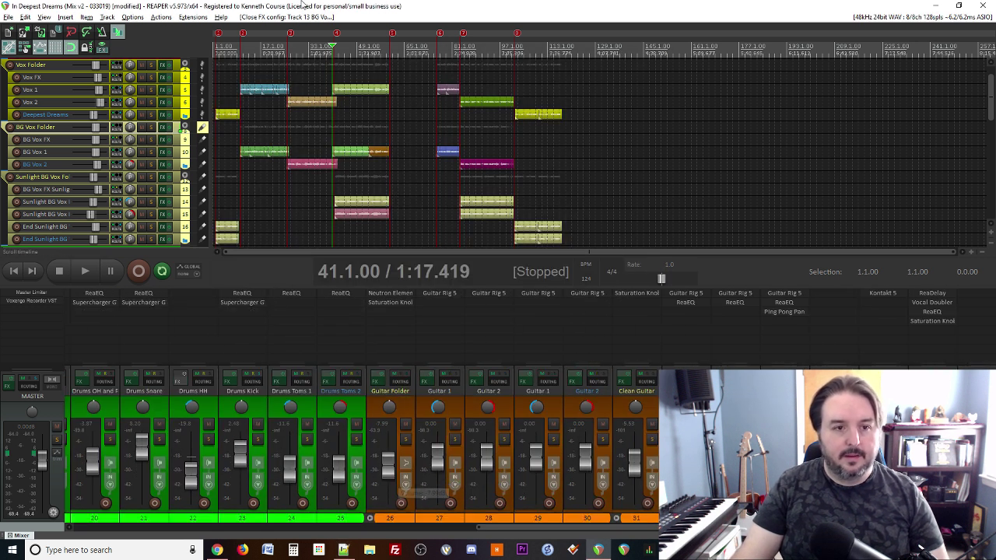
key("space")
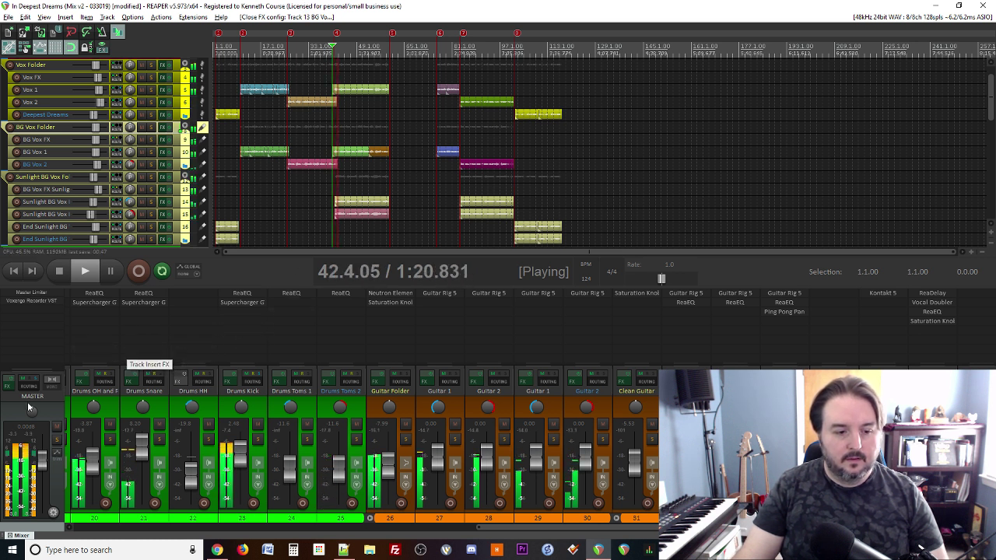
scroll(121, 434, "up", 5)
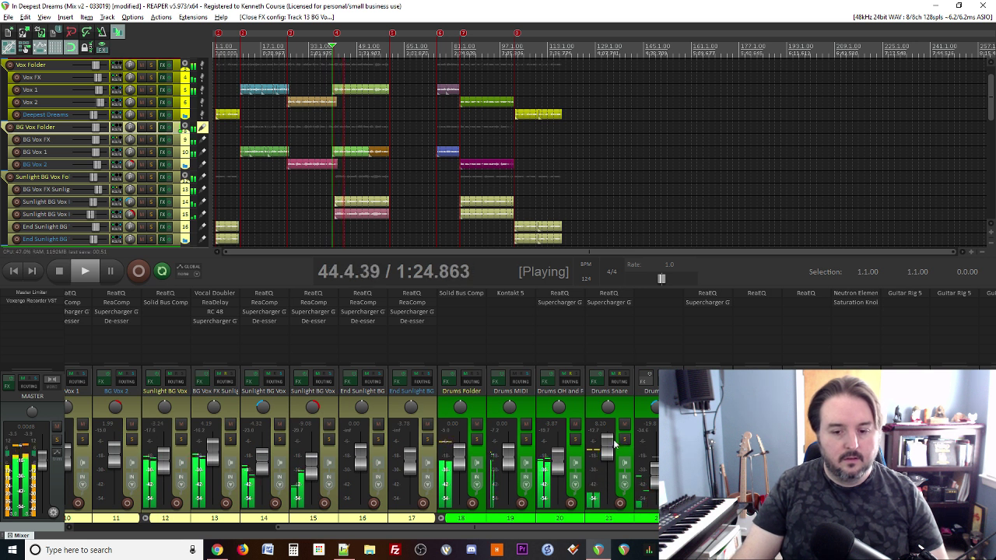
scroll(609, 449, "down", 3)
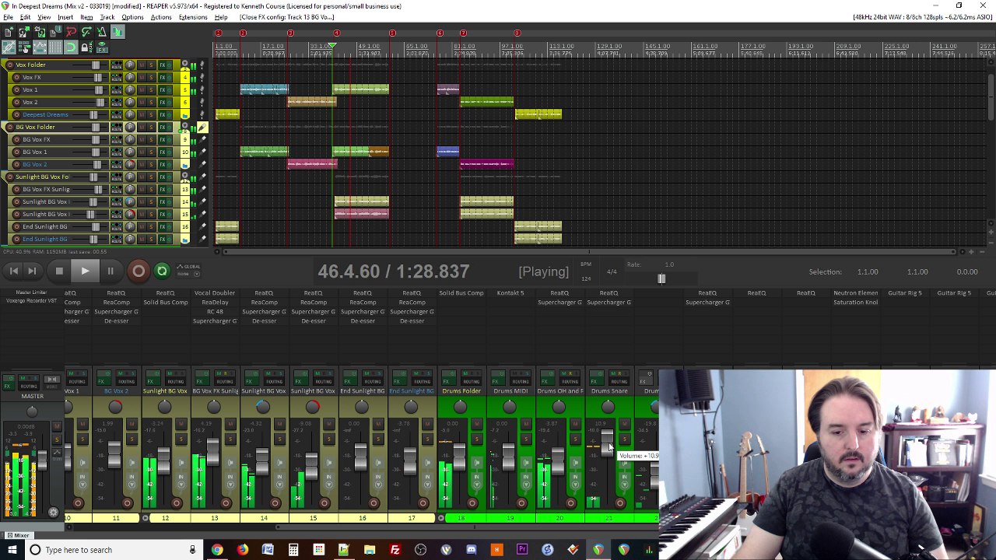
scroll(609, 446, "down", 3)
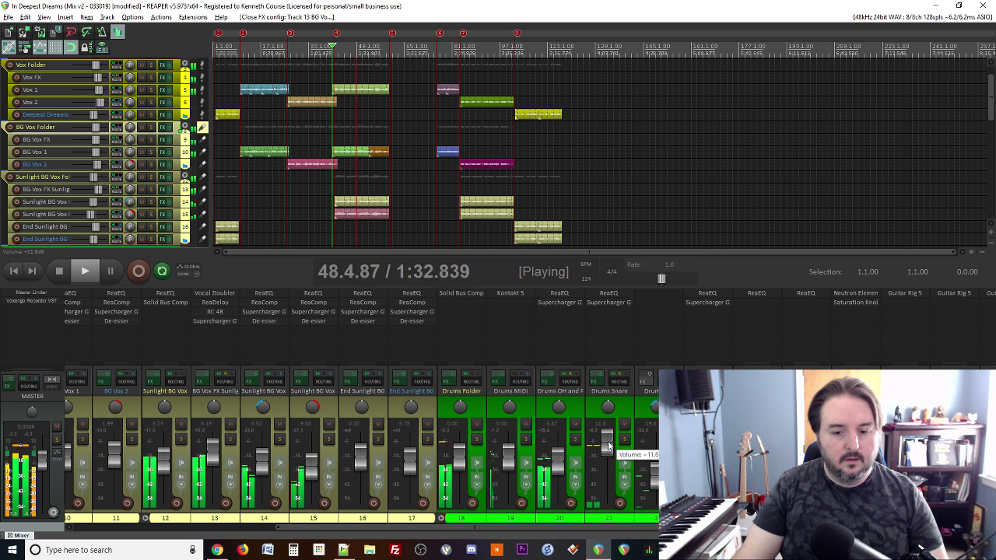
scroll(609, 446, "up", 2)
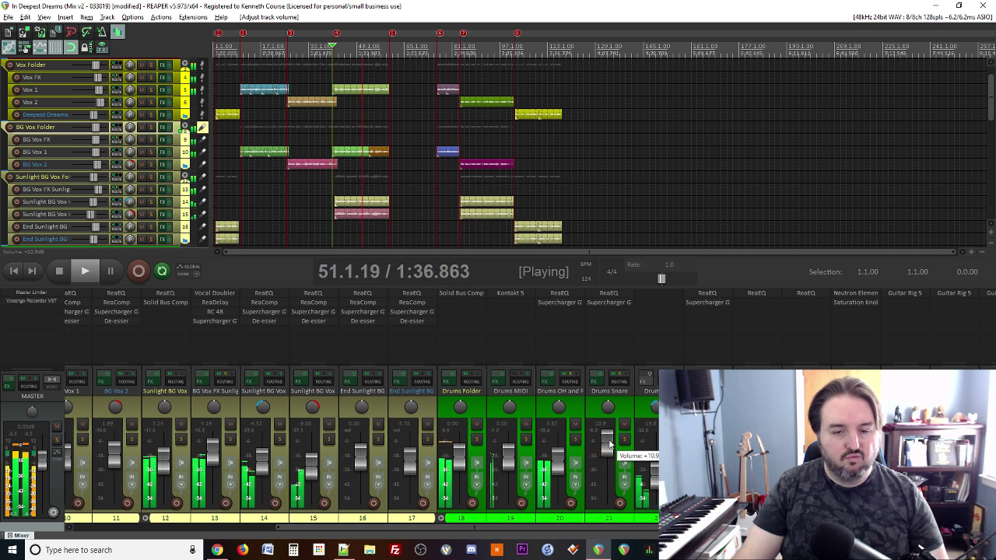
key("minus")
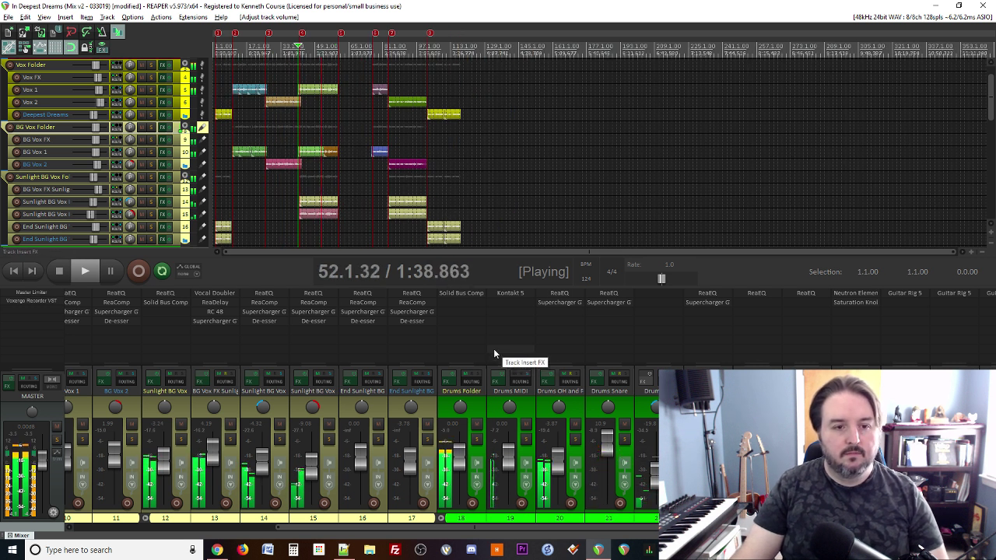
key("minus")
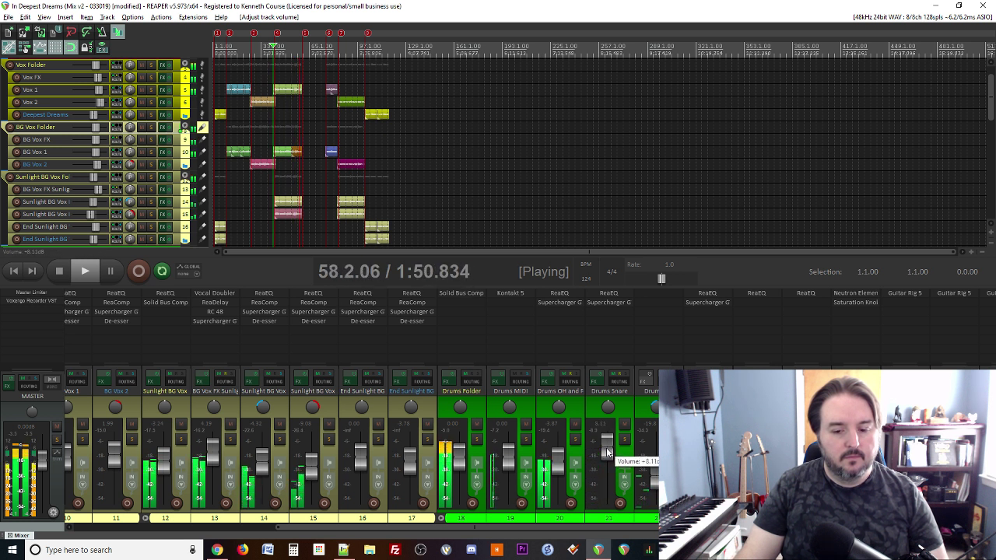
scroll(608, 451, "down", 2)
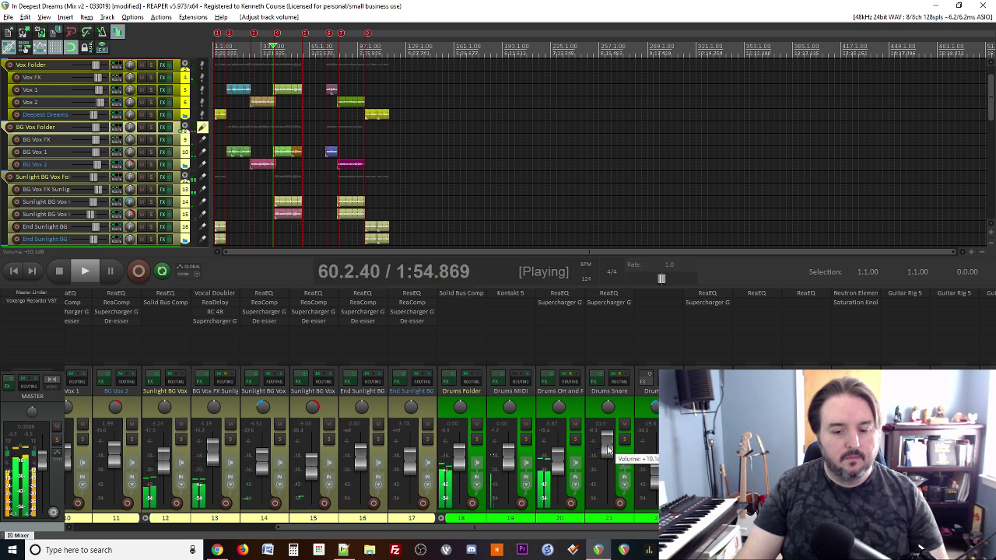
Step: Add ReaEQ to Drums Snare with a band 4 high-shelf boost near 4.5 kHz, bandwidth 1.36
double_click(607, 311)
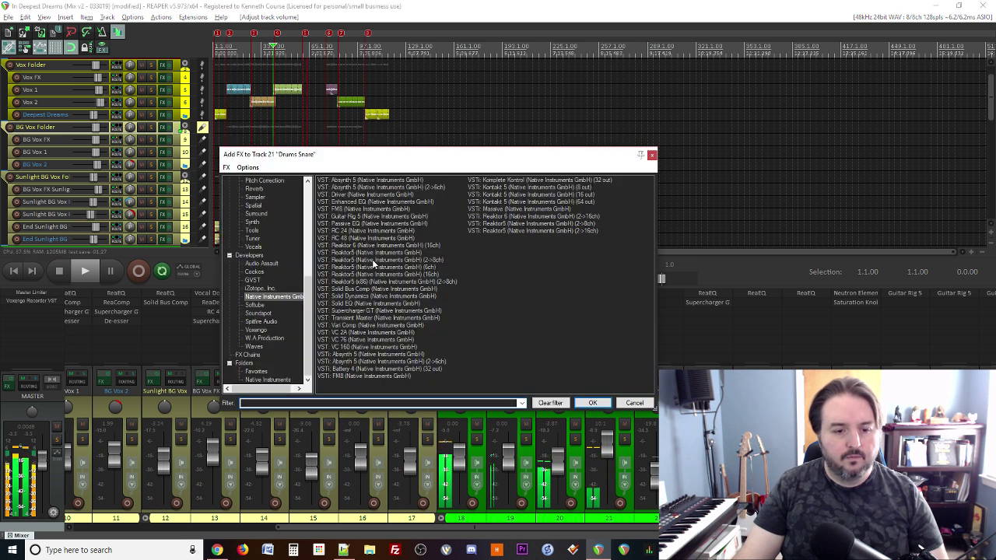
left_click(256, 371)
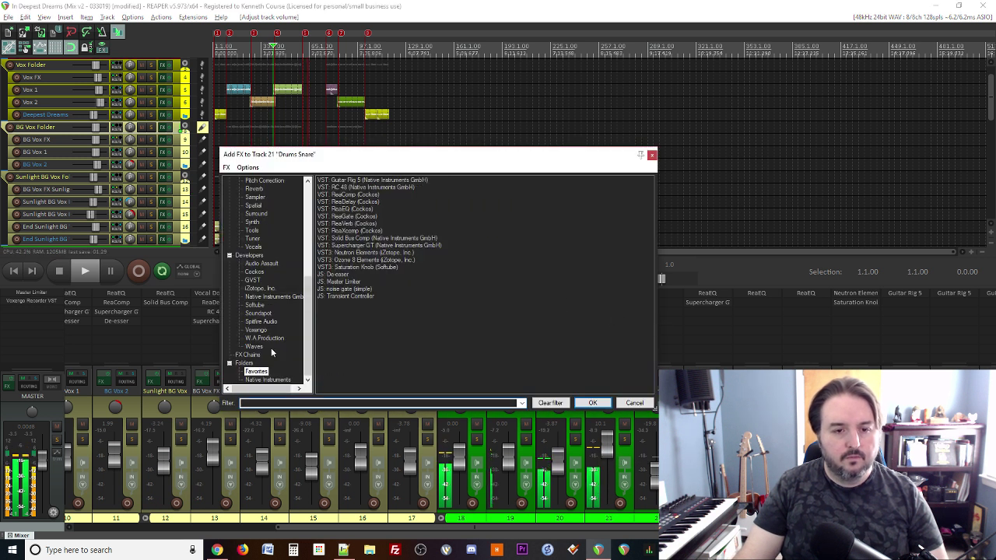
double_click(348, 210)
left_click_drag(187, 14, 270, 127)
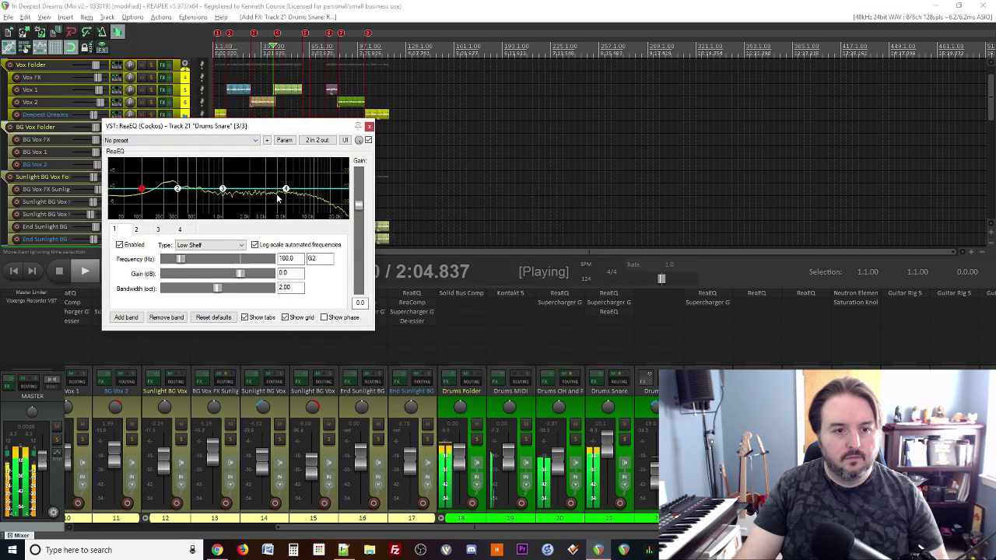
mouse_move(285, 189)
left_mouse_down()
mouse_move(265, 165)
mouse_move(274, 176)
left_mouse_up()
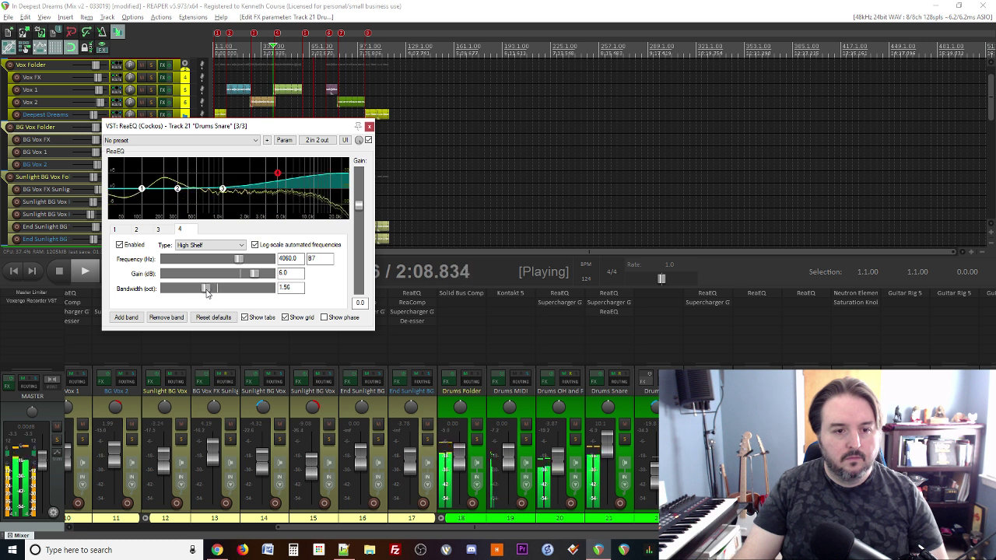
left_click_drag(206, 293, 202, 294)
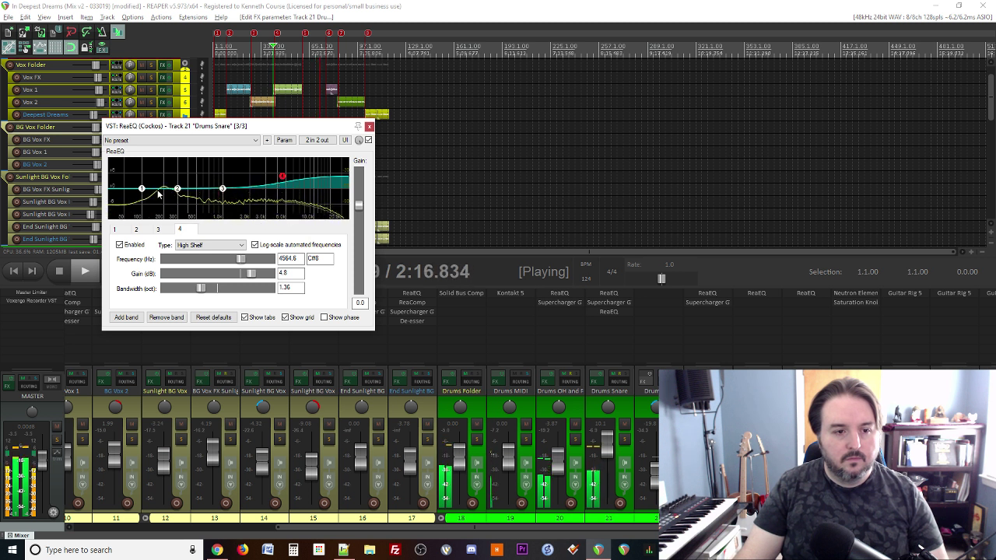
Step: Boost band 2 around 267 Hz and band 3 by 3.8 dB at 973.5 Hz (0.88 oct)
left_click_drag(178, 188, 176, 201)
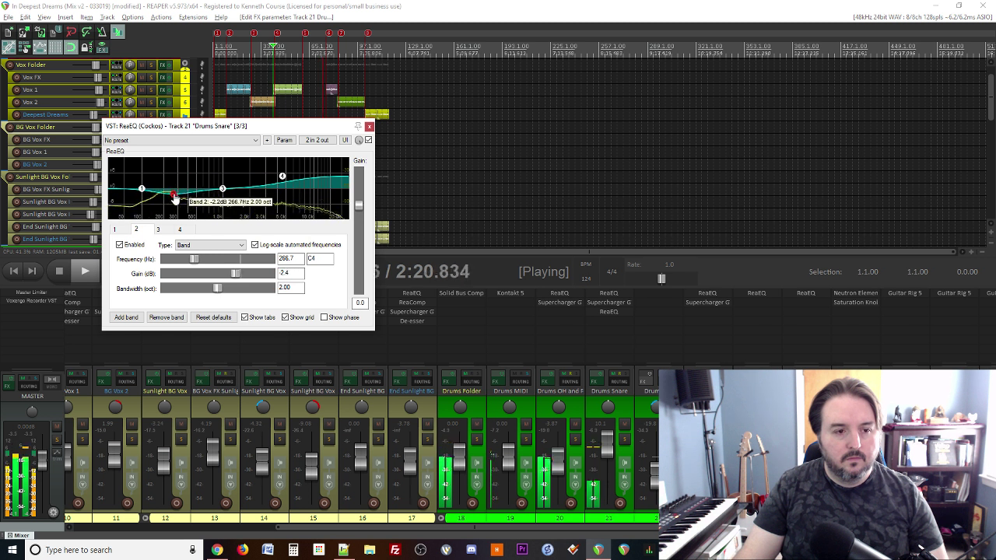
left_click_drag(216, 288, 210, 289)
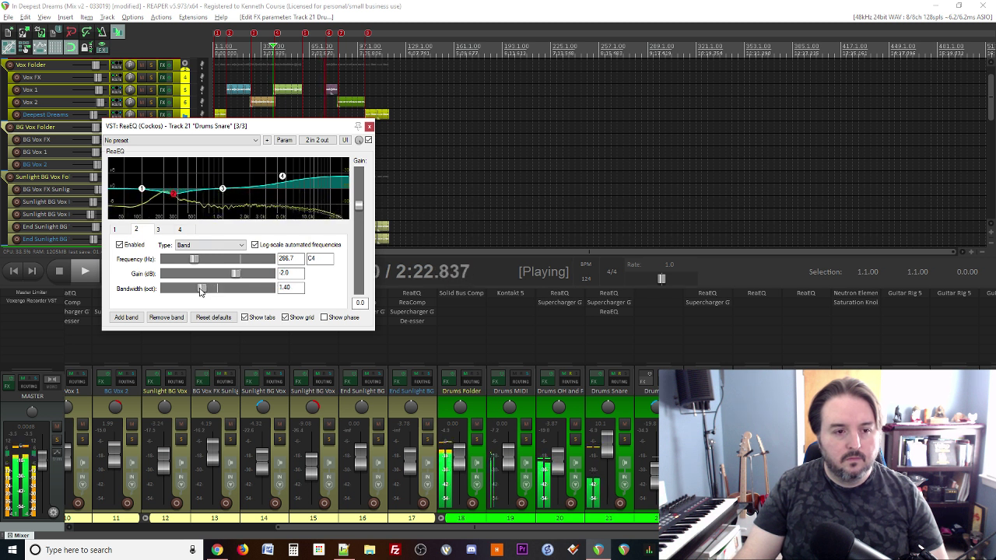
left_click_drag(222, 189, 205, 153)
mouse_move(215, 161)
left_mouse_down()
mouse_move(227, 162)
mouse_move(221, 179)
left_mouse_up()
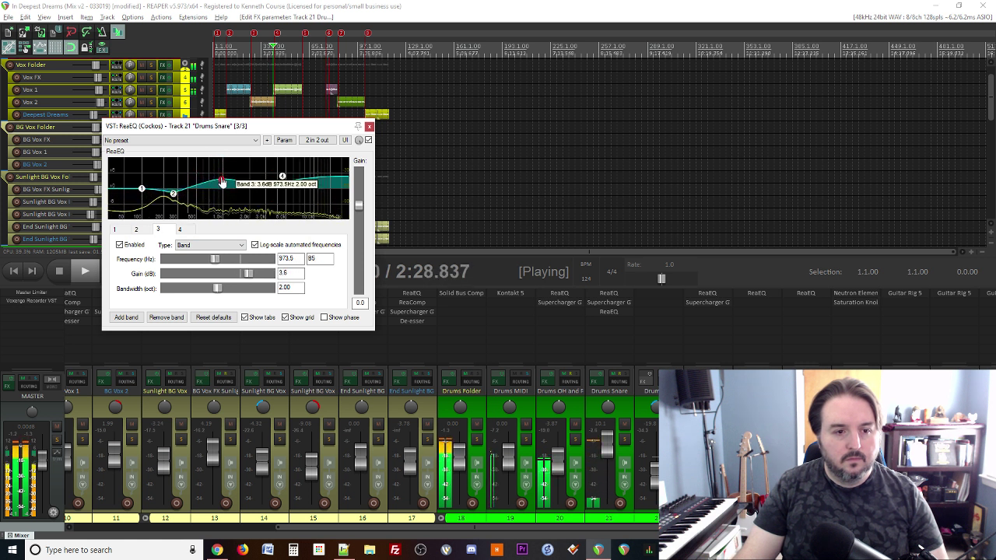
left_click_drag(220, 293, 188, 290)
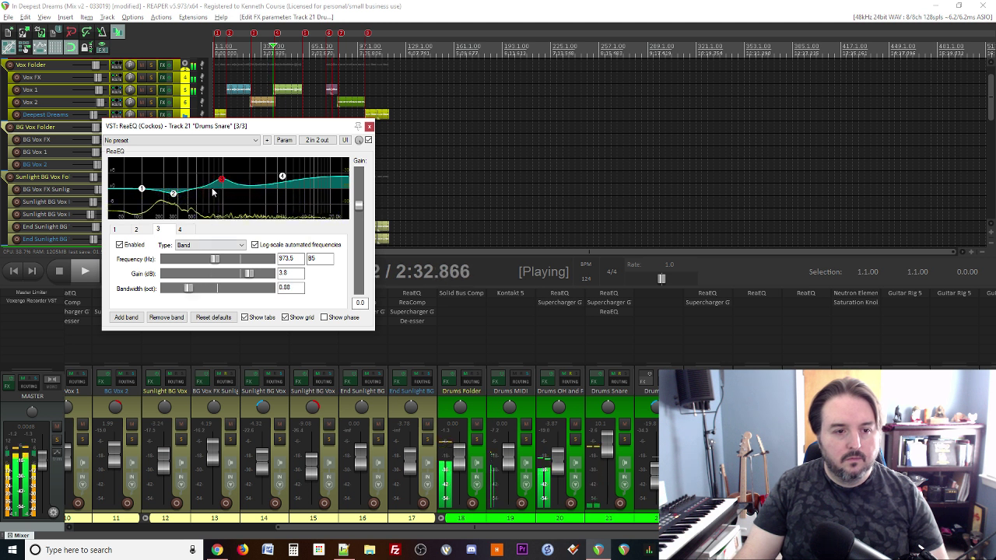
key("space")
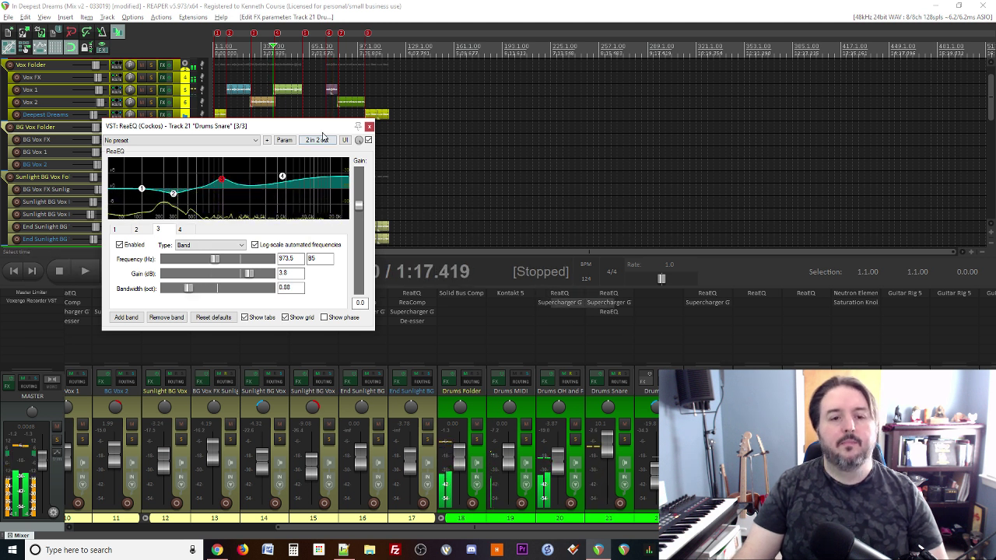
left_click(369, 126)
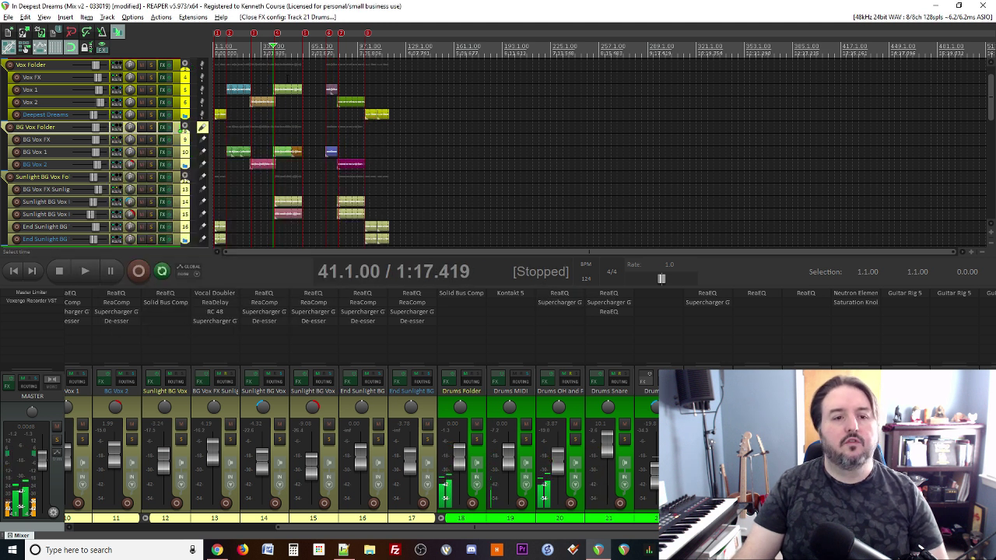
Step: Play the song and A/B the Drums Snare ReaEQ by toggling bypass, leaving it enabled
left_click(267, 77)
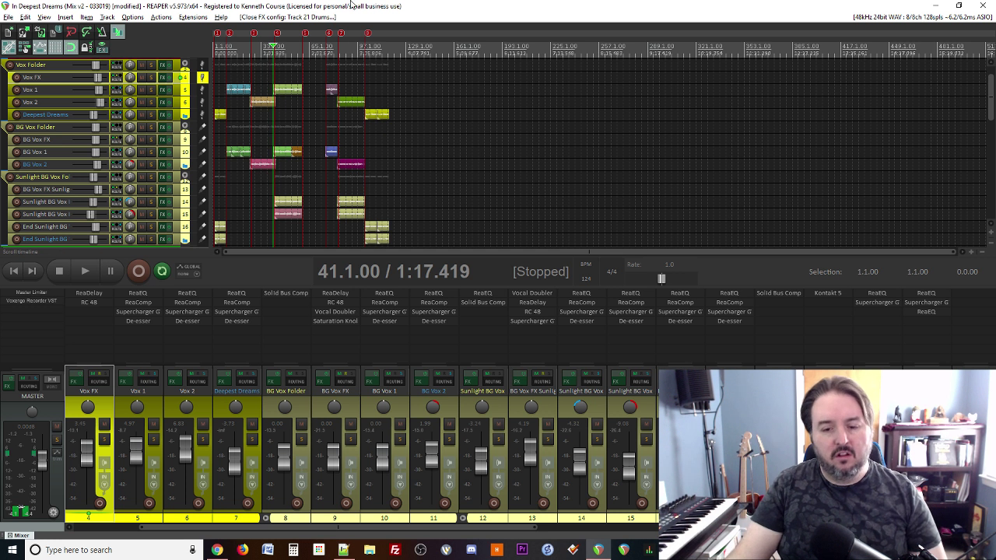
scroll(459, 469, "right", 3)
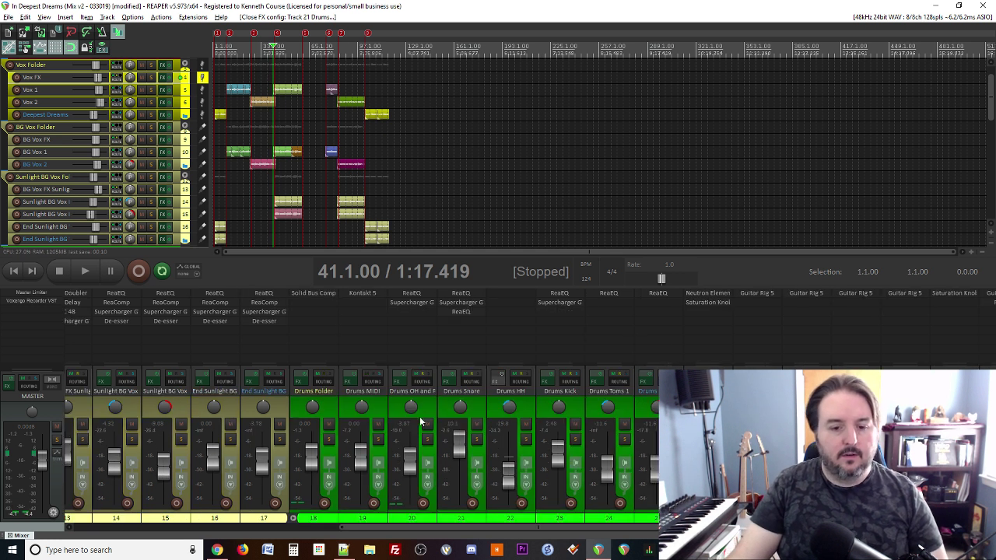
scroll(420, 422, "right", 3)
scroll(404, 417, "left", 3)
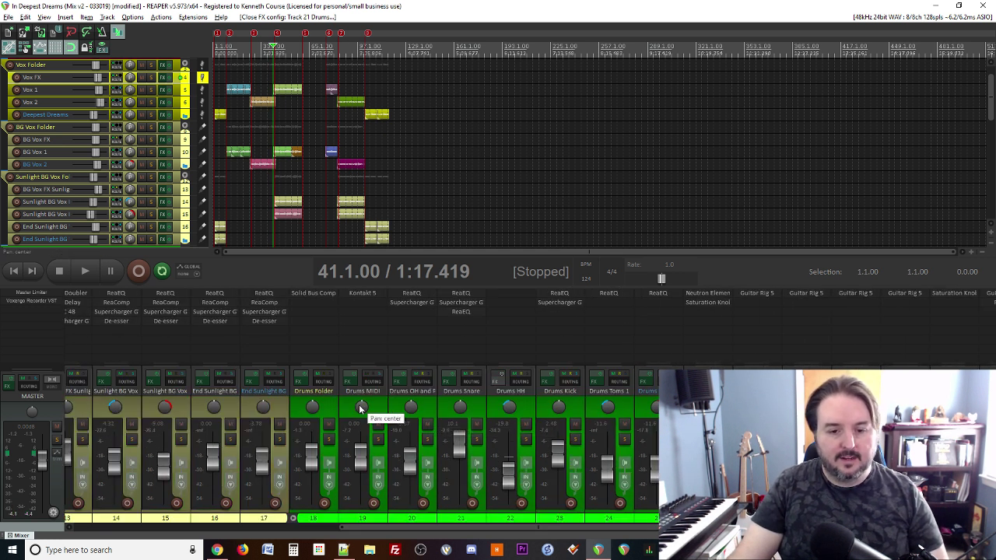
key("space")
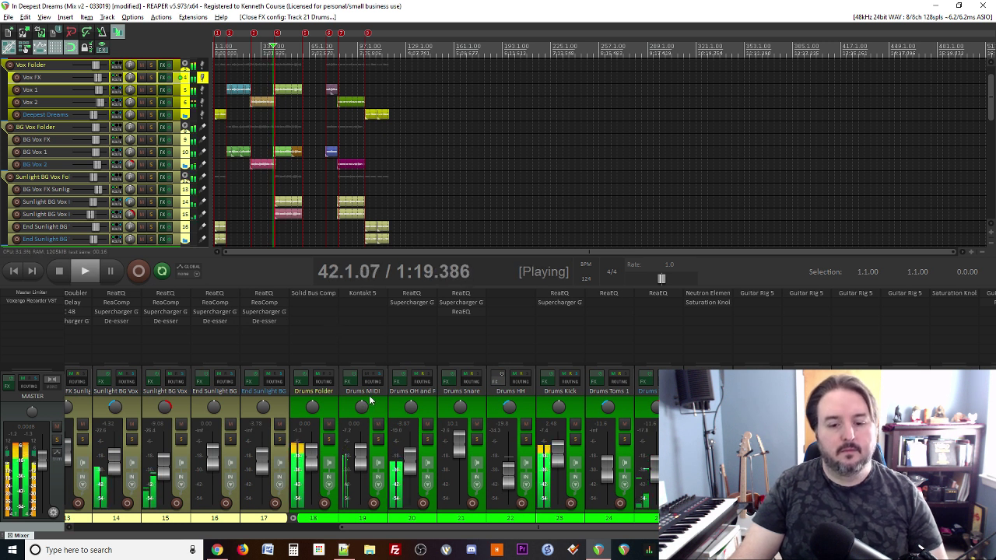
left_click(466, 312, "shift")
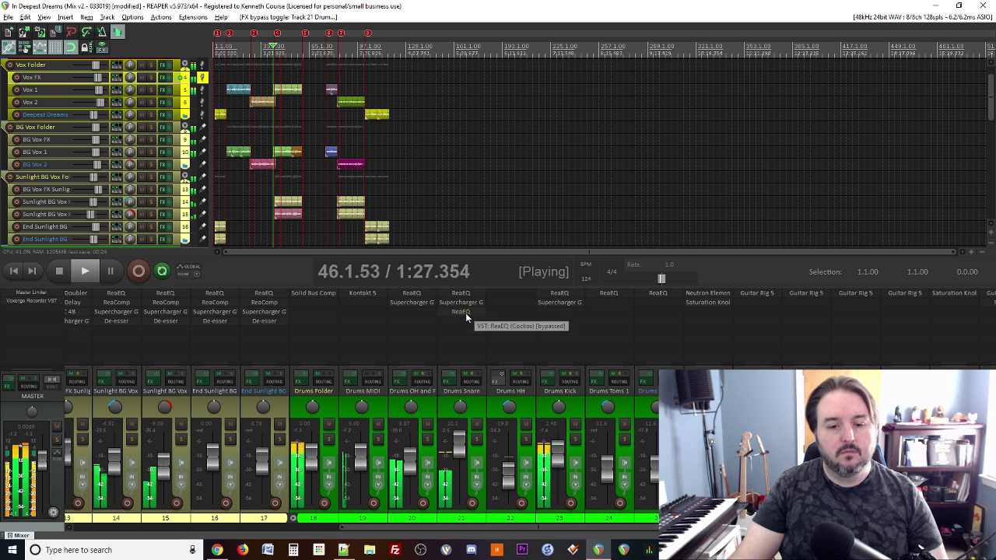
left_click(466, 312, "shift")
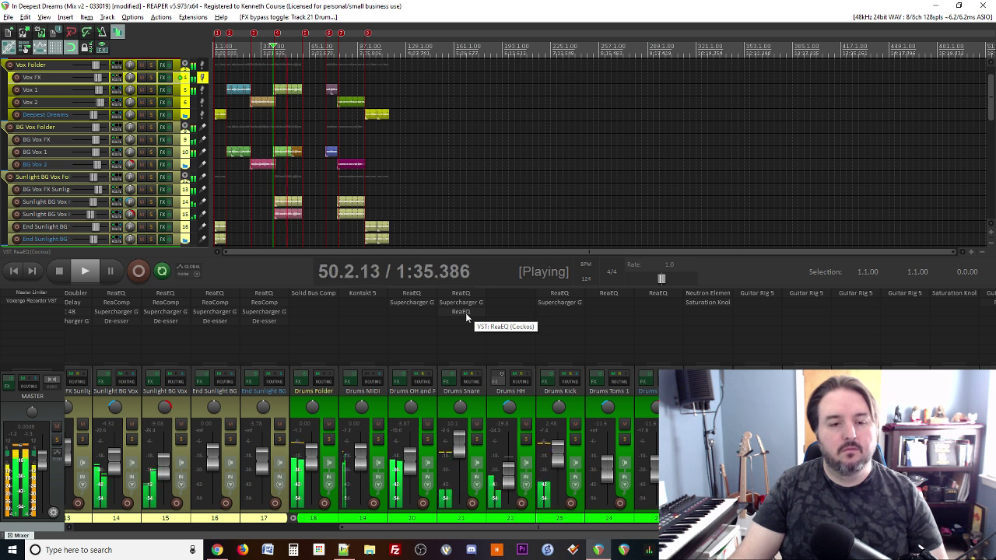
left_click(460, 312, "shift")
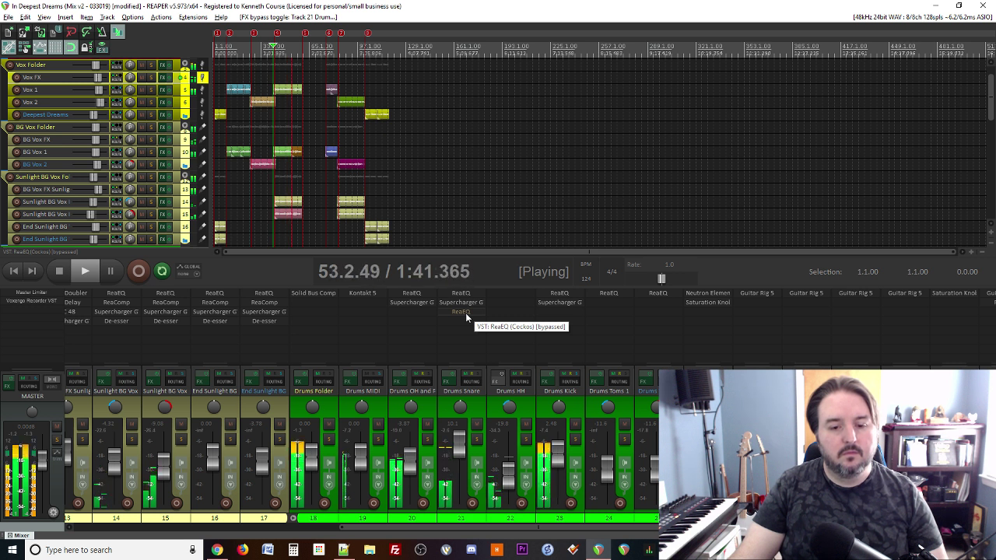
left_click(465, 313, "shift")
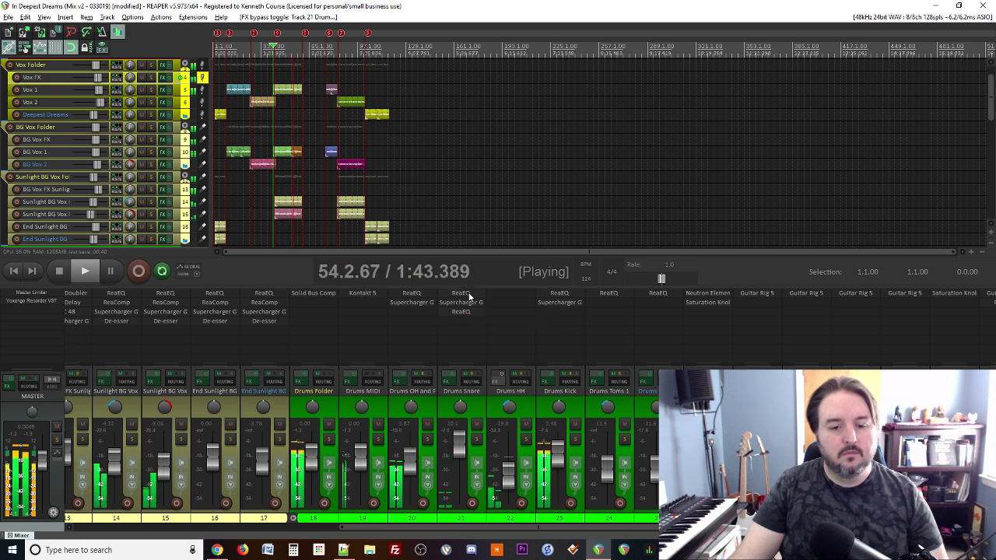
Step: Check the snare EQ settings, stop playback at 41.1.00, and bring up the mix notes
left_click(465, 312)
left_click(510, 107)
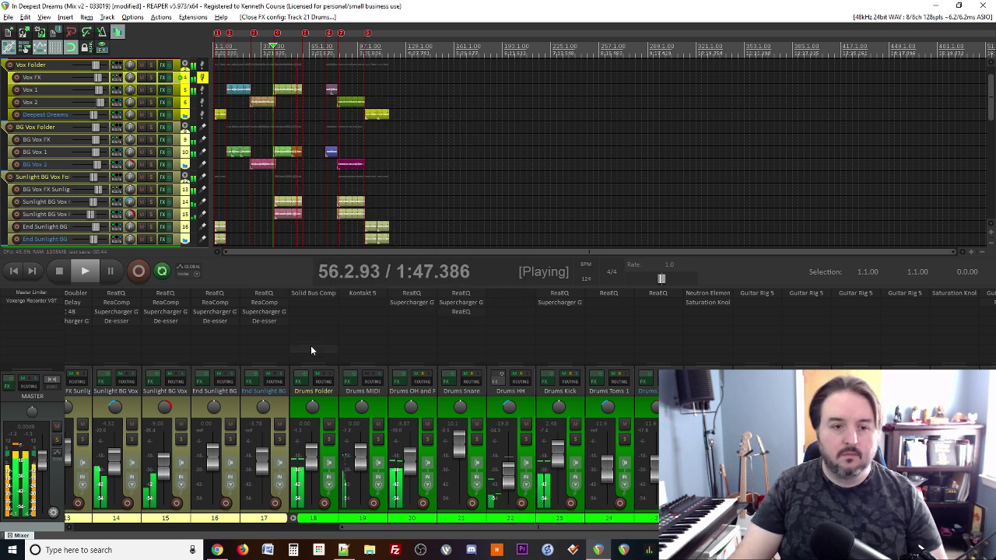
key("space")
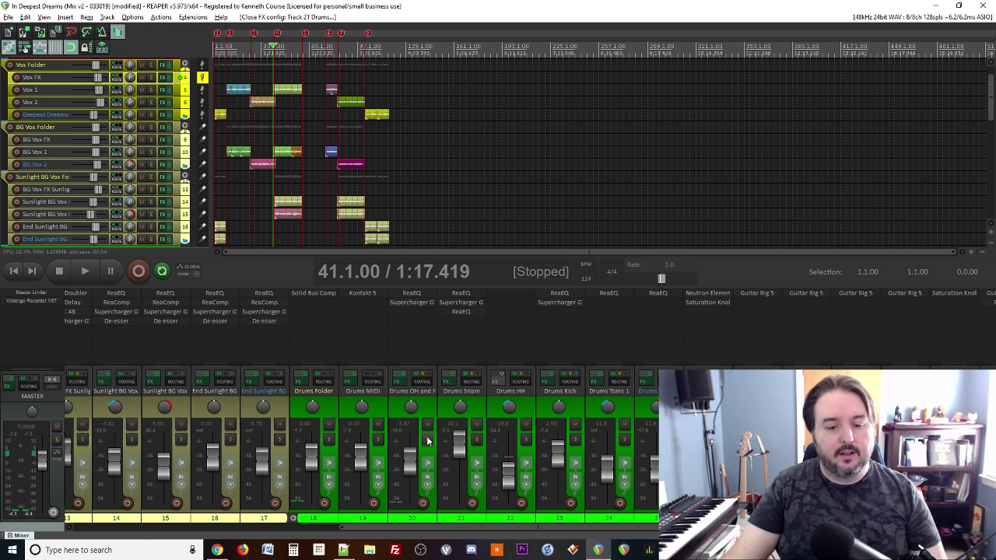
left_click(344, 551)
Step: Add 'Cymbals need to come down a bit' on line 16 of the mix notes and return to REAPER
left_click(343, 553)
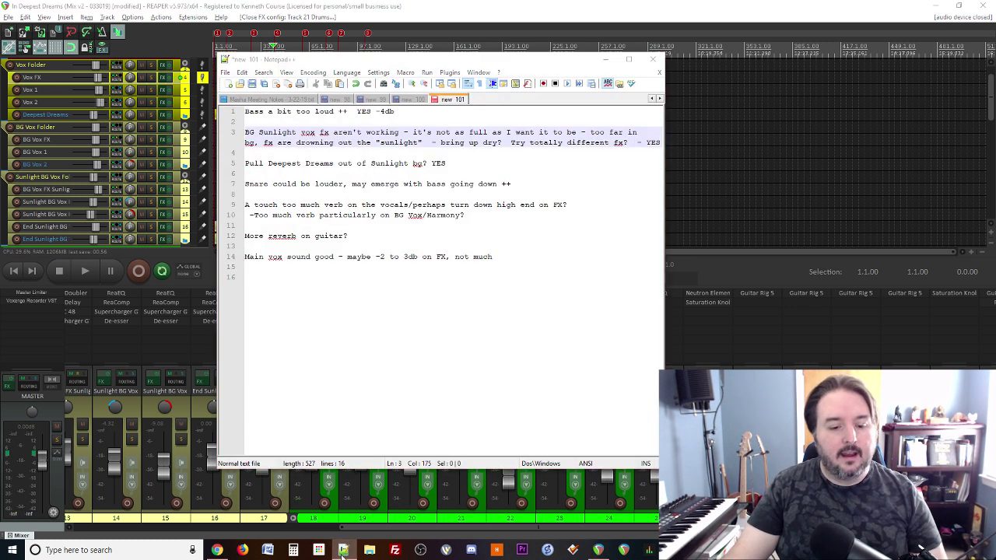
left_click(344, 550)
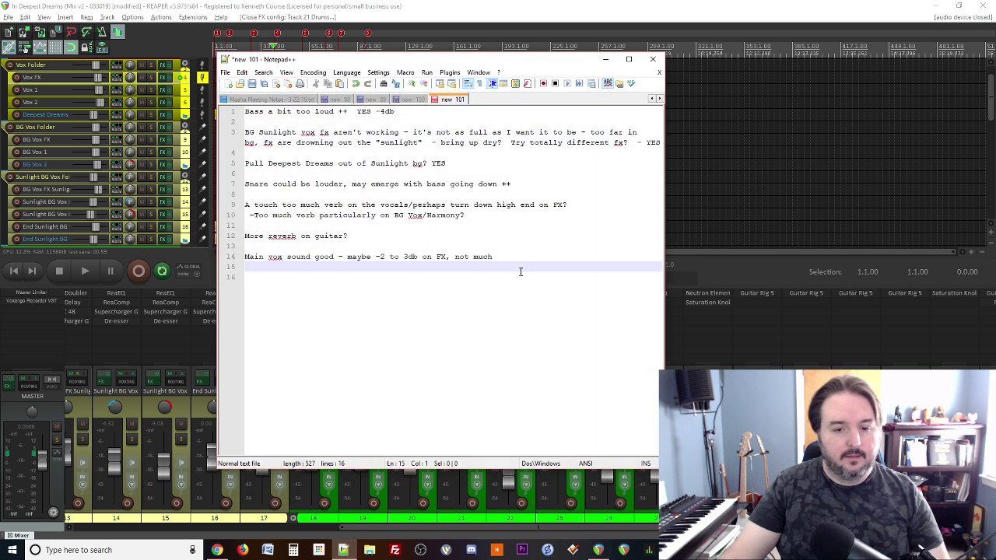
left_click(520, 272)
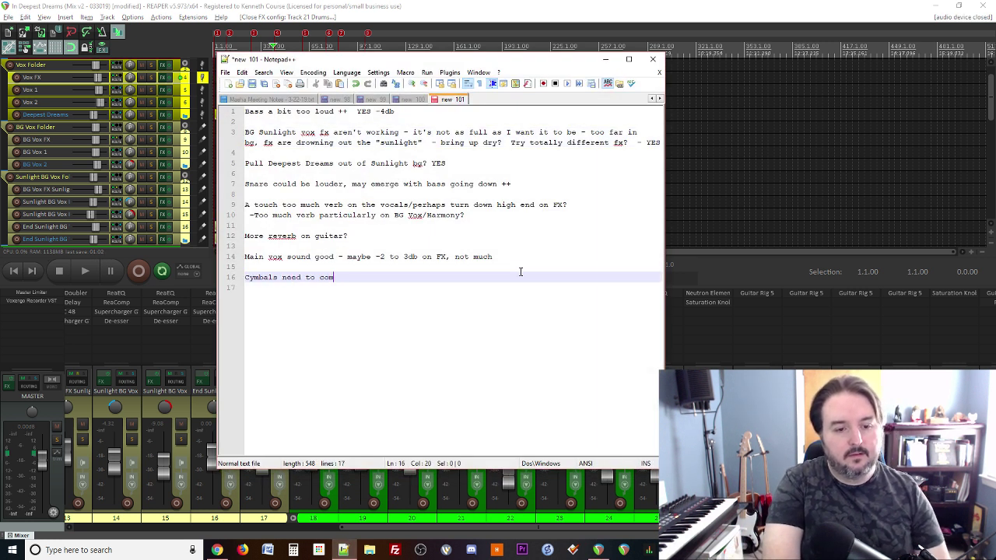
type("it")
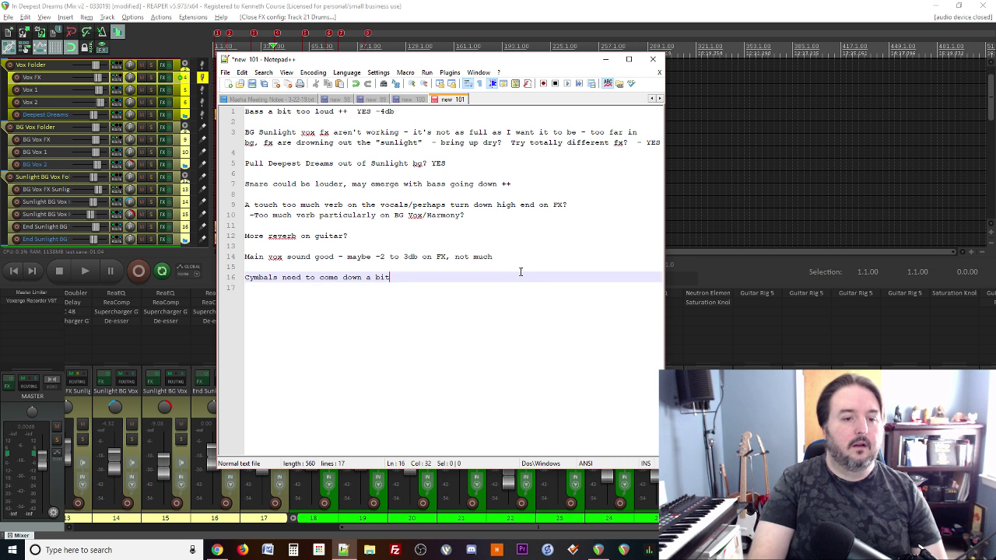
left_click(606, 59)
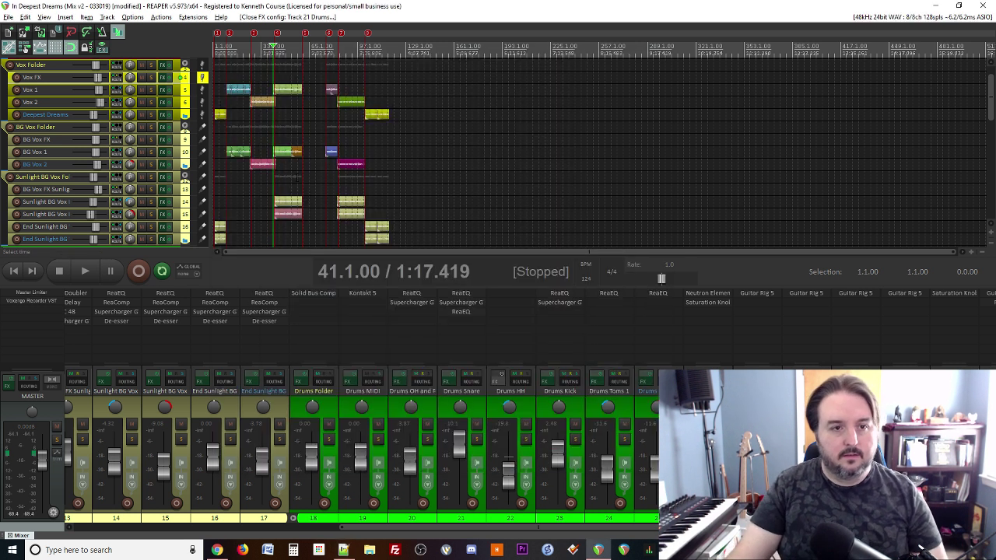
Step: During playback, drop Drums OH and Room from -3.87 to about -6.88 dB and open its Supercharger GT
key("space")
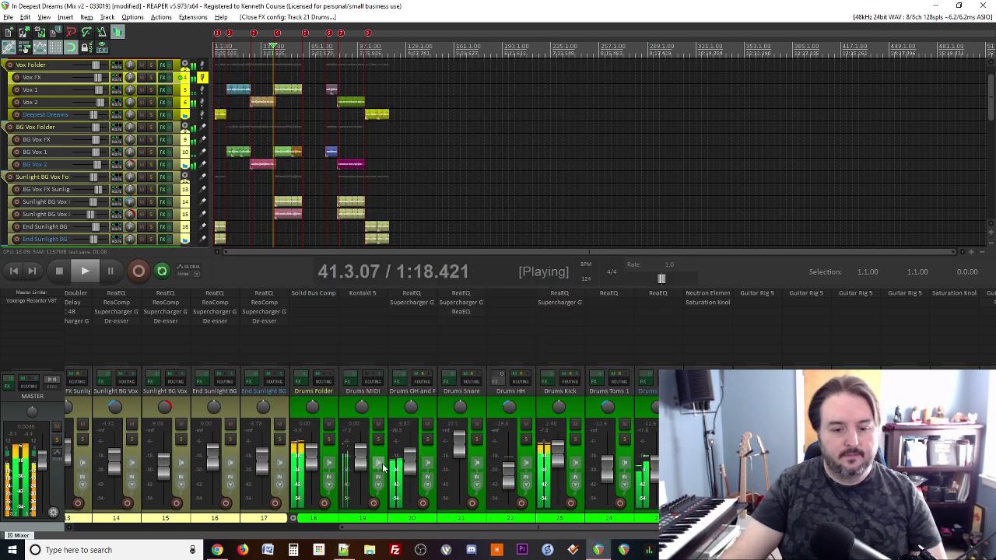
left_click_drag(409, 467, 411, 472)
scroll(411, 472, "up", 1)
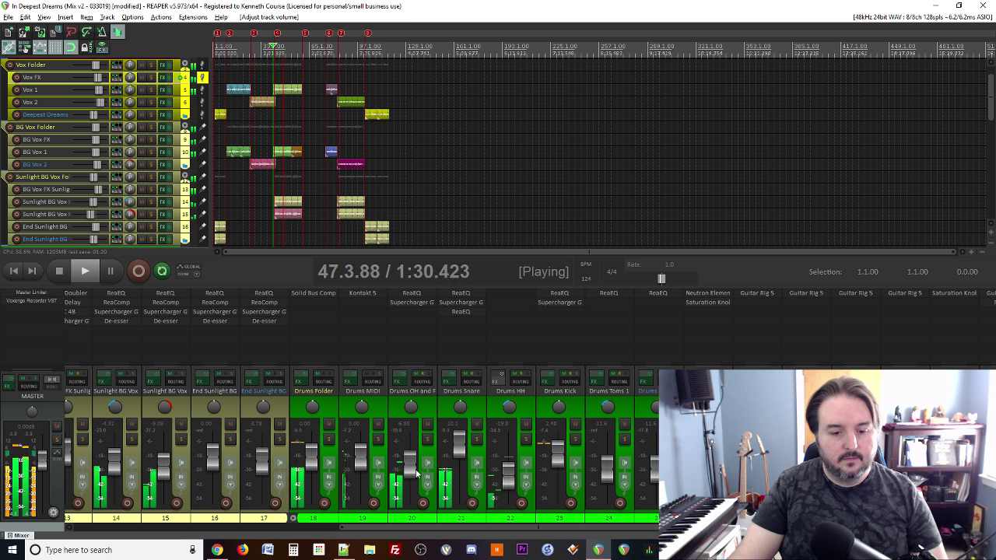
mouse_move(410, 472)
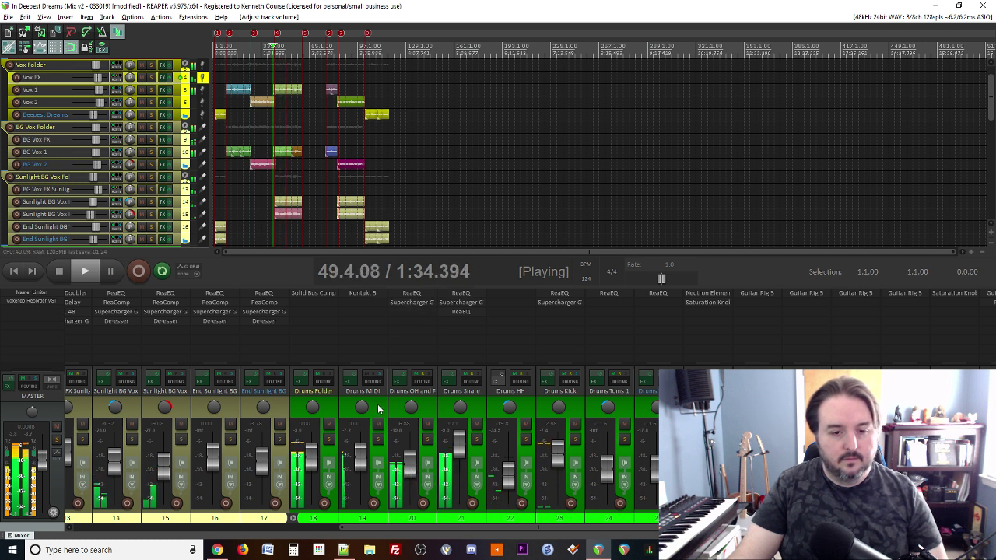
left_click(412, 302)
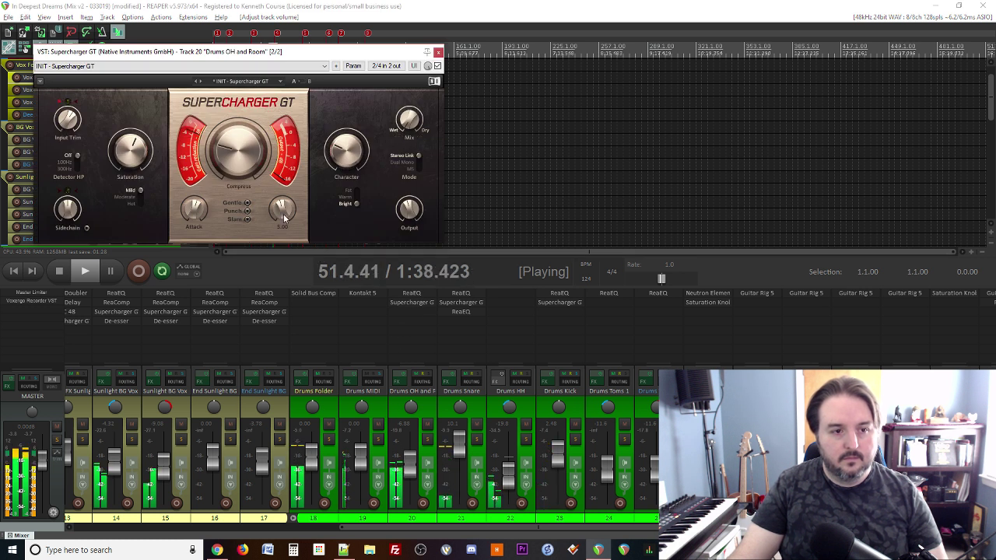
Step: Turn down the Attack on the overheads' Supercharger GT and close it
mouse_move(277, 216)
mouse_move(194, 217)
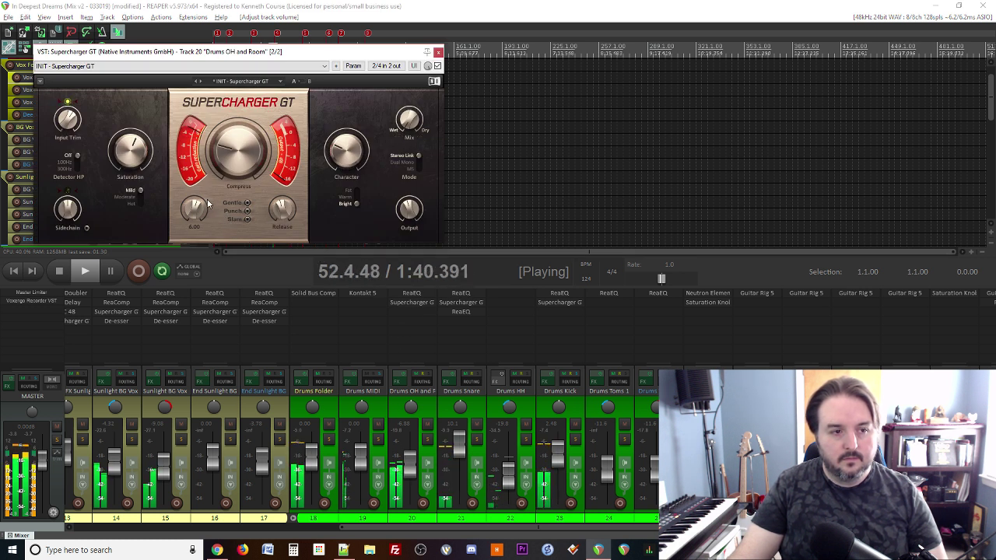
left_click_drag(194, 218, 196, 257)
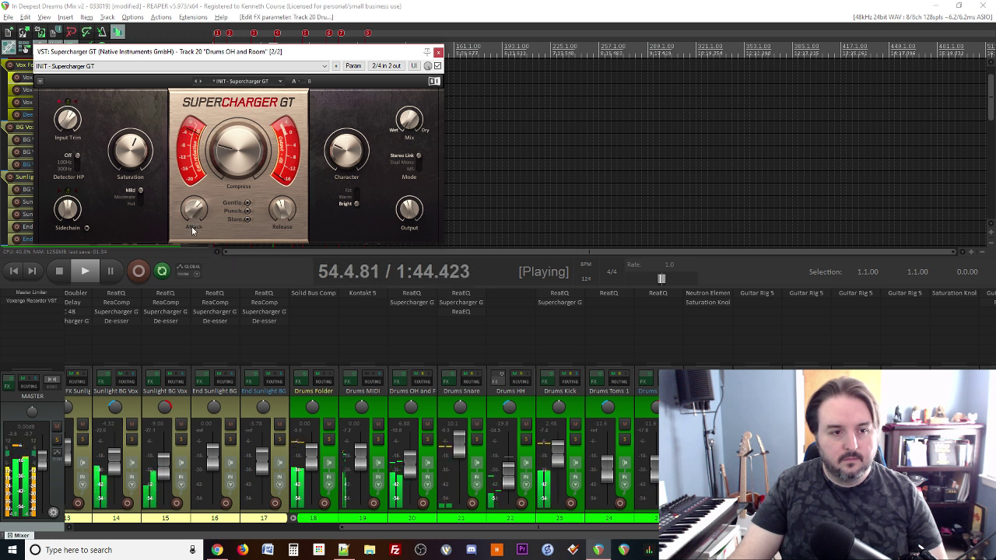
mouse_move(68, 119)
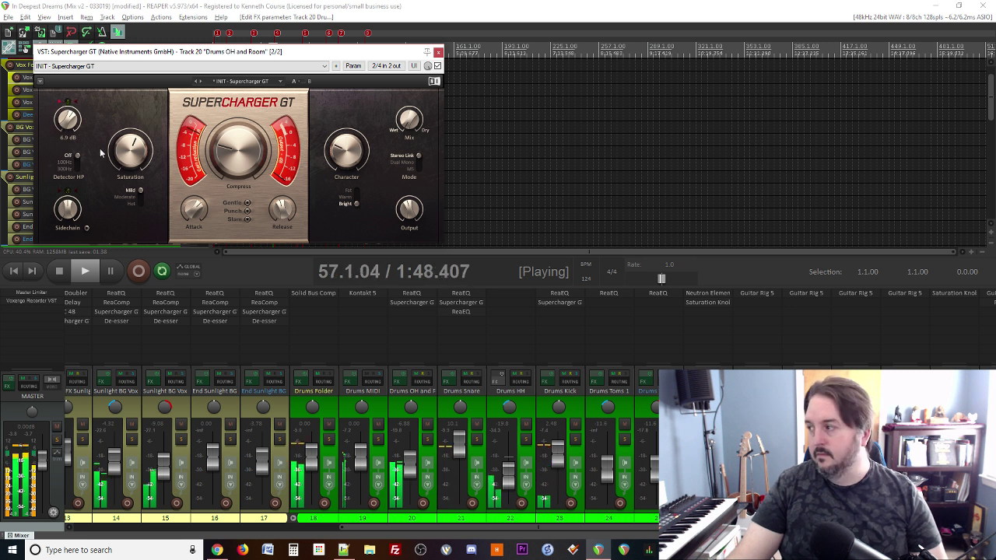
left_click(438, 52)
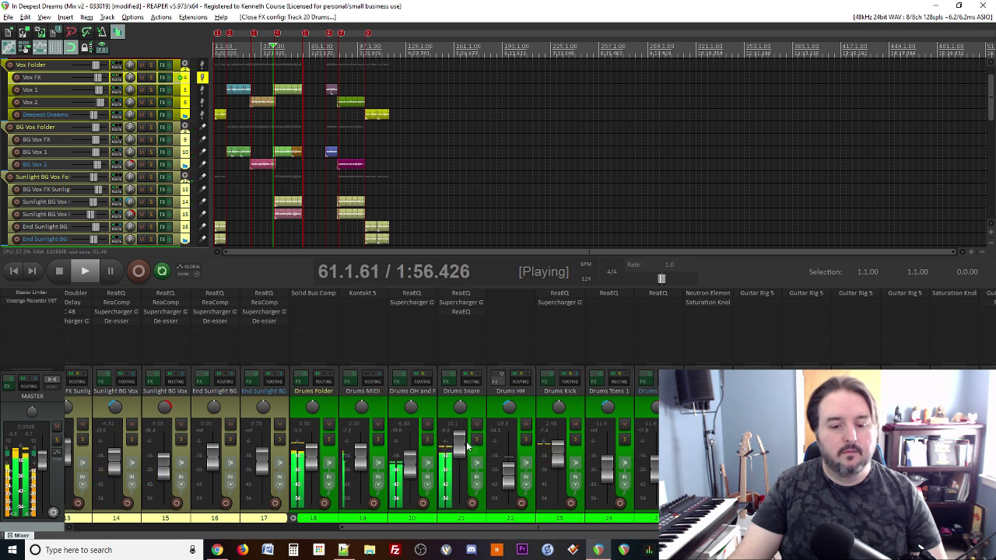
Step: Set Drums Snare to about +9.70 dB and raise its Supercharger GT saturation to 4.45
left_click_drag(460, 448, 458, 448)
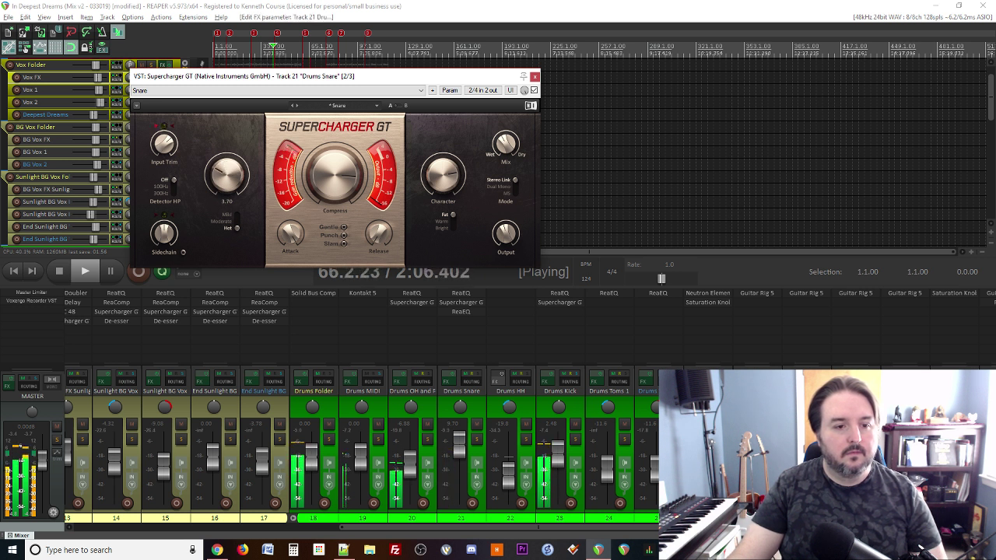
left_click_drag(226, 174, 226, 163)
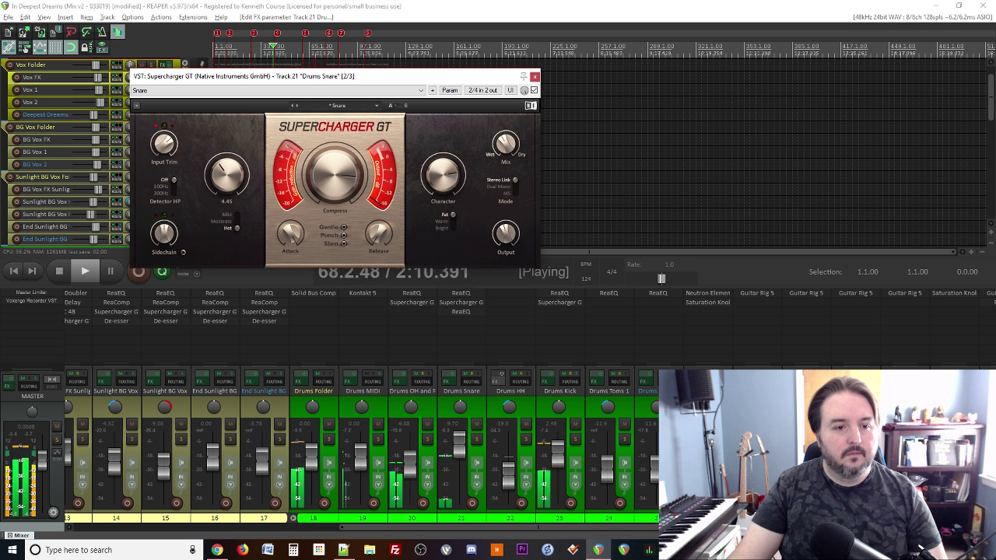
left_click(534, 76)
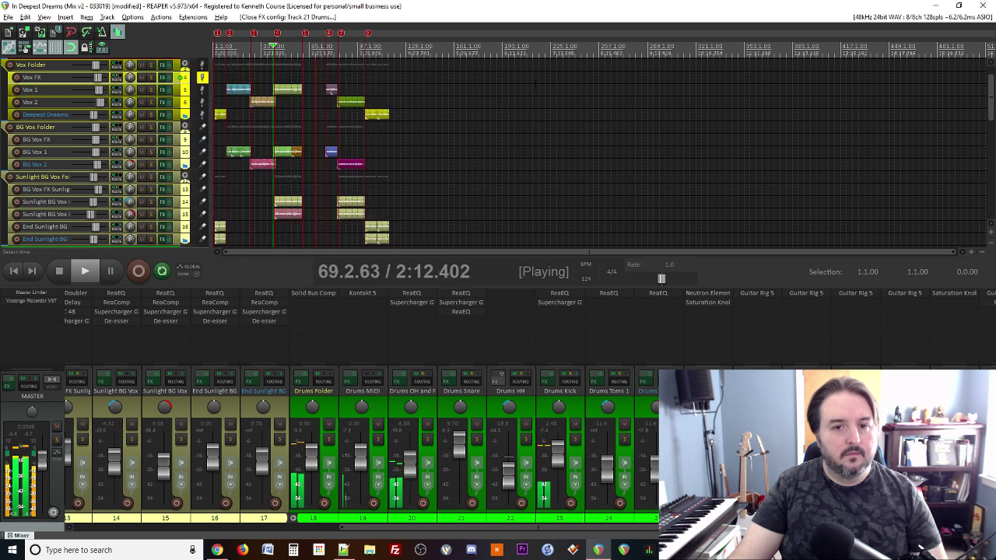
Step: Replay the mix from bar 41 while glancing at the mix notes
key("space")
key("space")
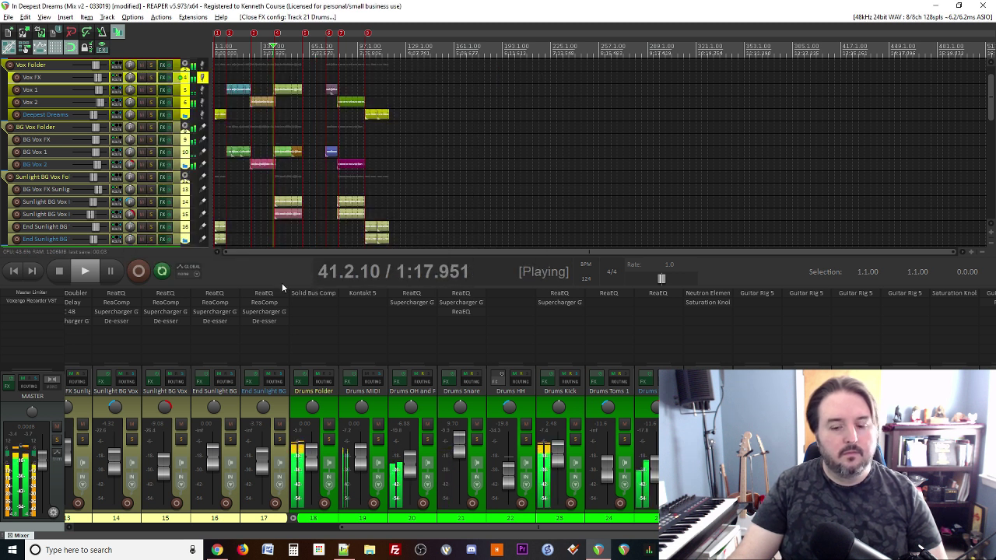
scroll(468, 483, "down", 5)
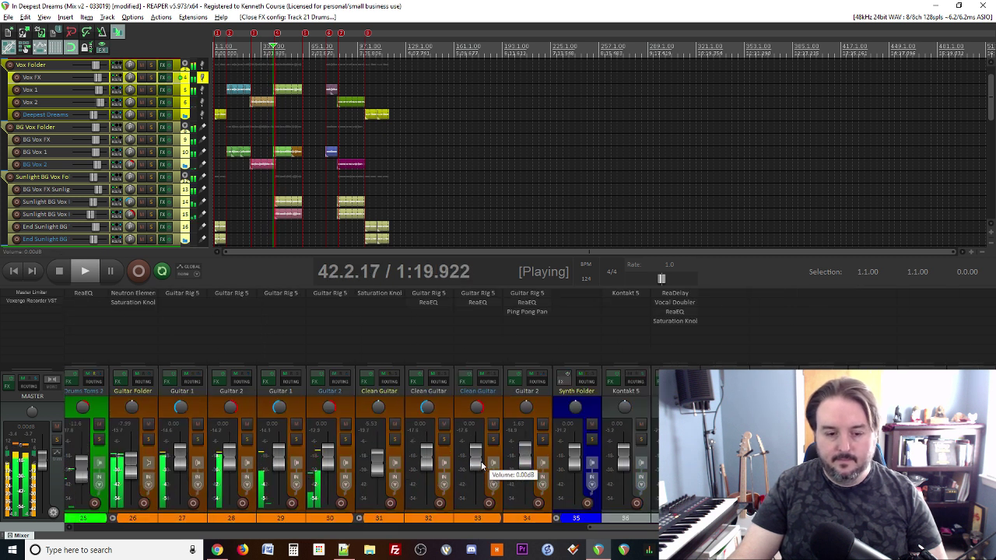
scroll(485, 471, "up", 5)
left_click(343, 550)
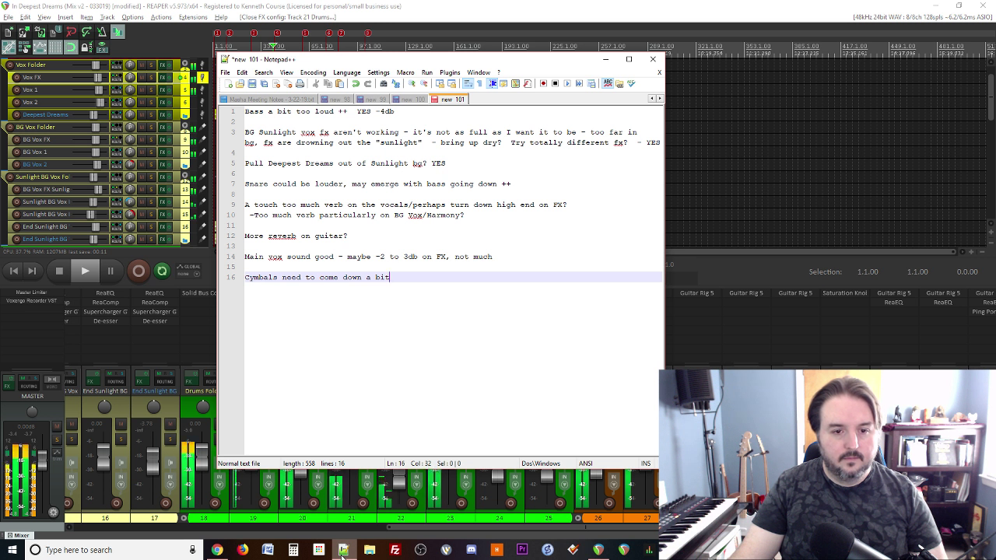
left_click(343, 550)
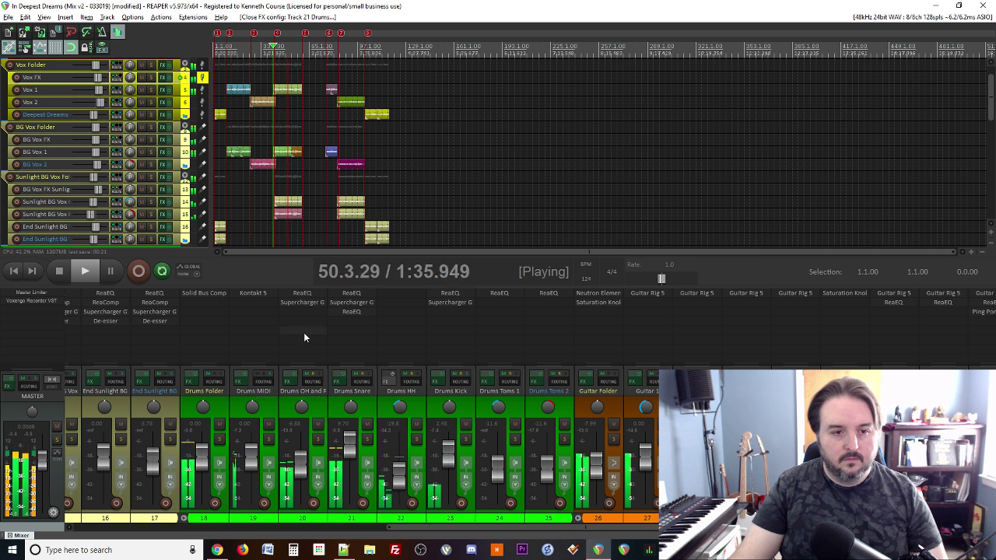
Step: Stop playback and review the mix notes once more
key("space")
scroll(364, 186, "down", 2)
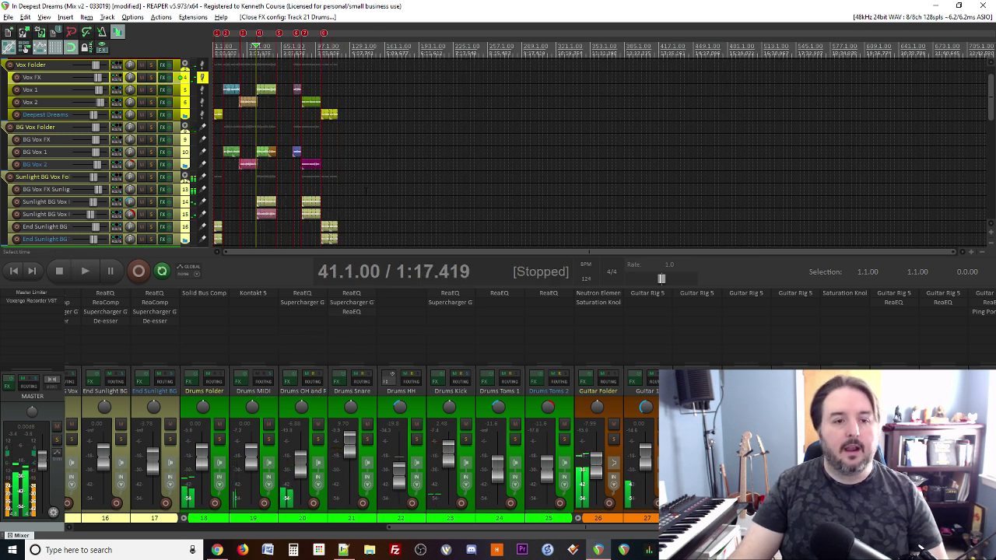
scroll(315, 201, "up", 2)
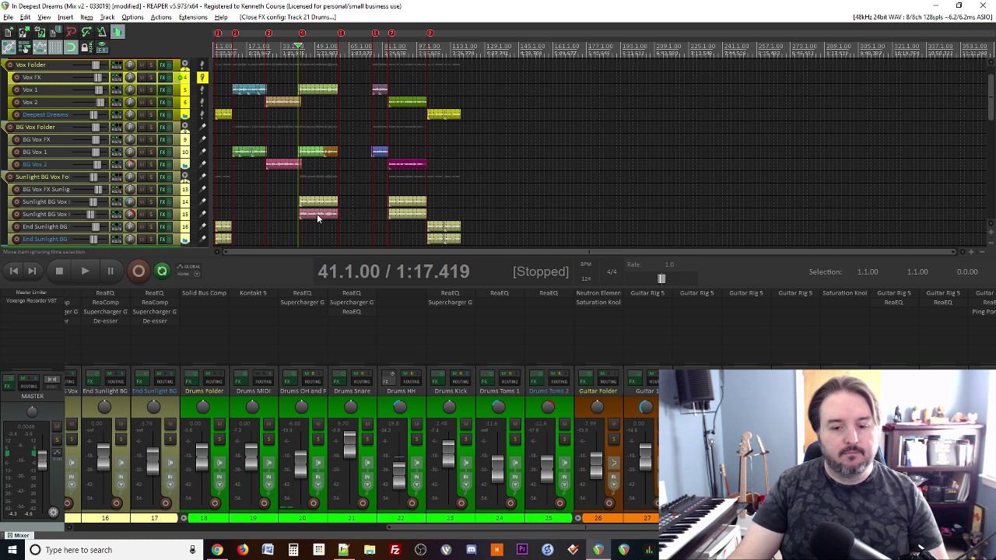
left_click(346, 550)
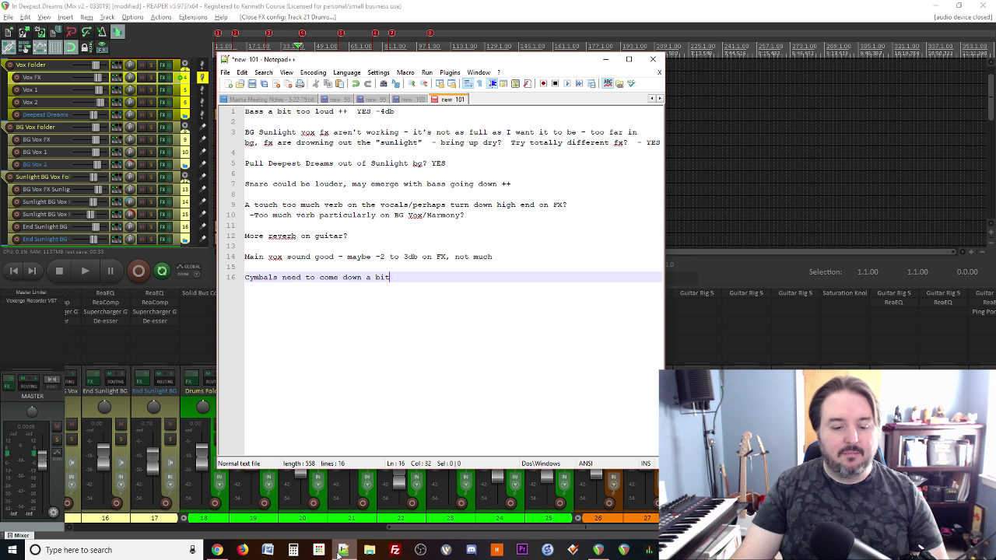
left_click(339, 553)
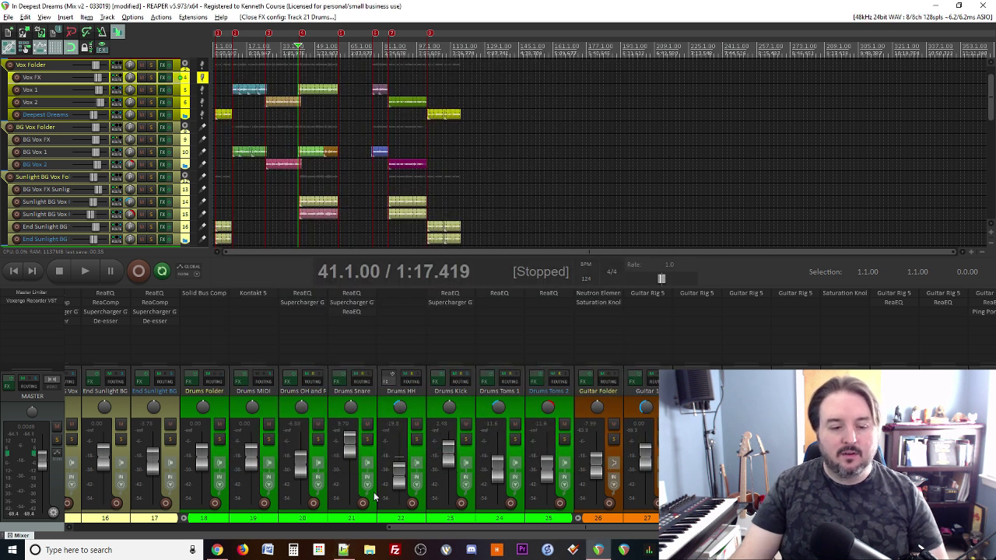
Step: Append 'YES AND EQ' to the snare line 7 and add a note that cymbals need to come down
scroll(374, 497, "left", 5)
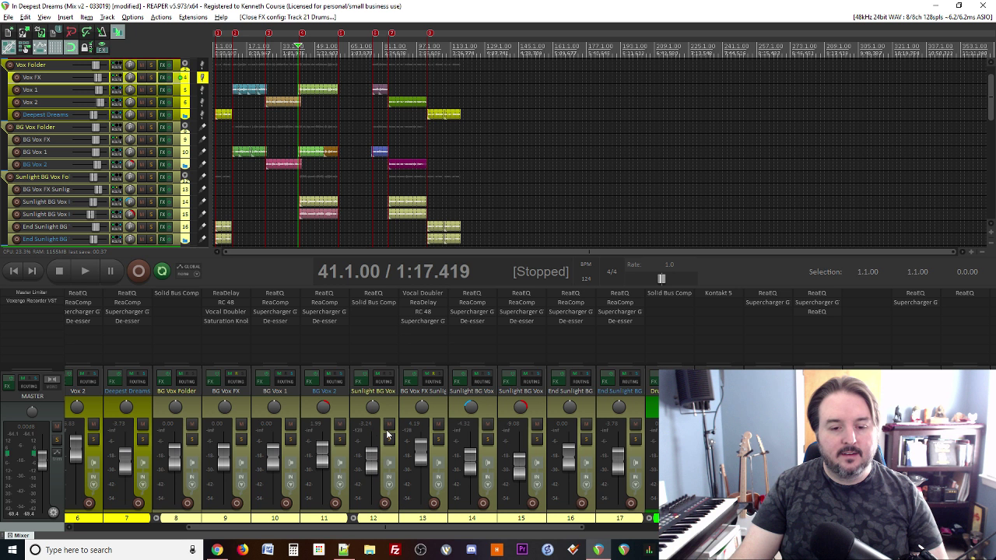
scroll(348, 186, "down", 1)
scroll(348, 187, "up", 2)
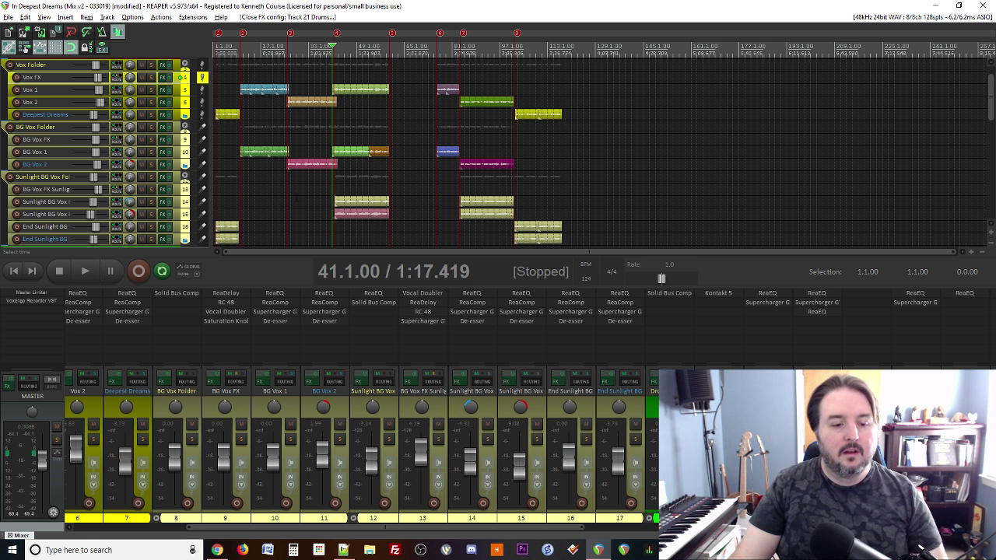
left_click(352, 553)
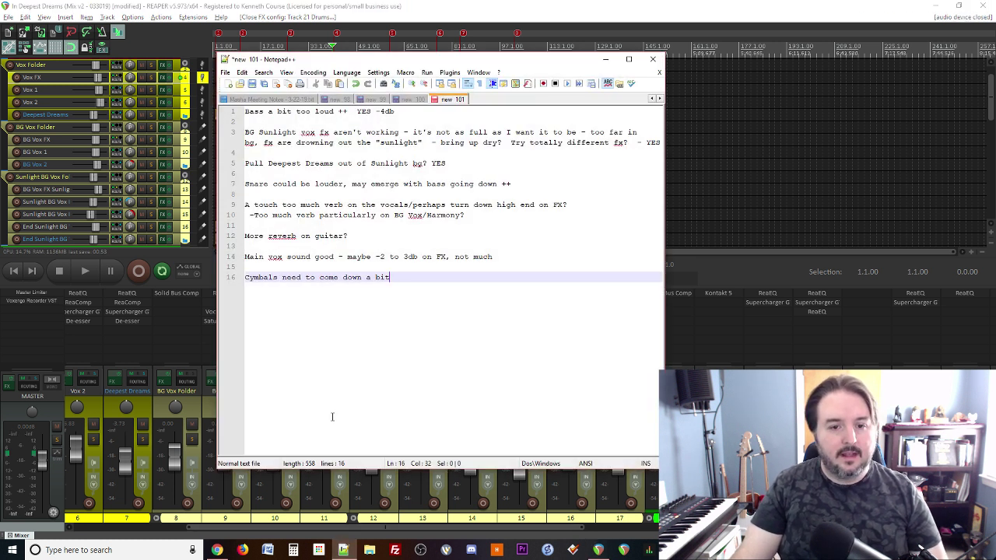
left_click(537, 163)
left_click(566, 183)
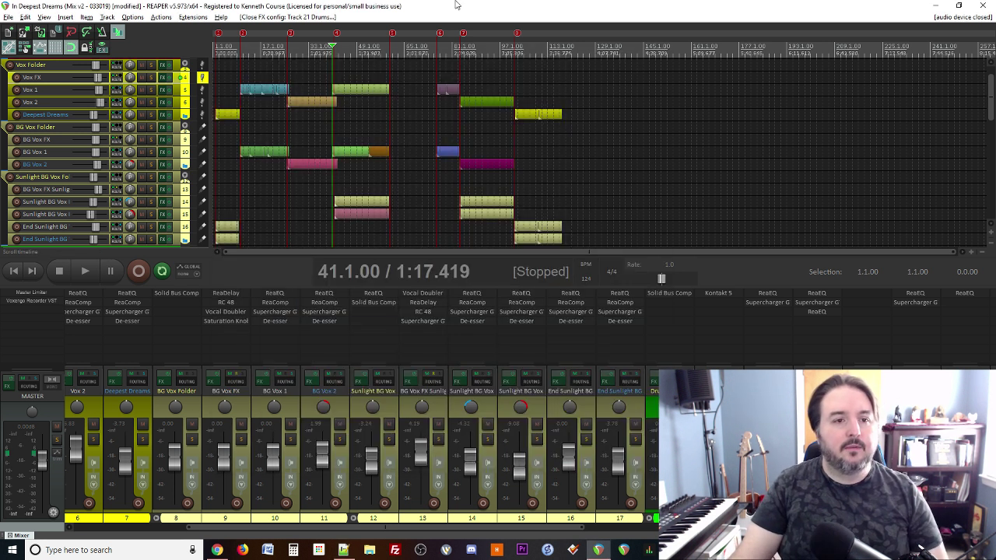
Step: Bring the stopped REAPER mix back to the front
key("alt+Tab")
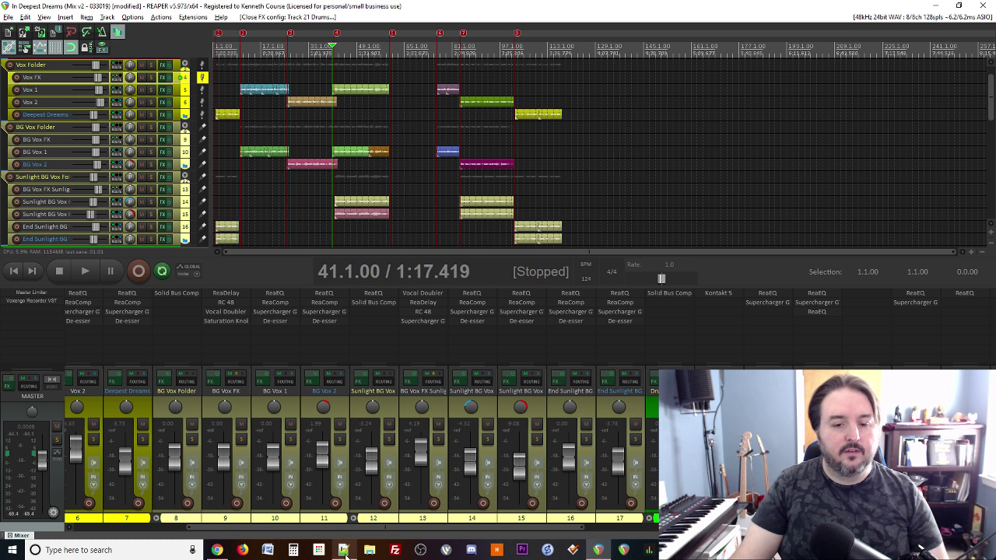
left_click(343, 550)
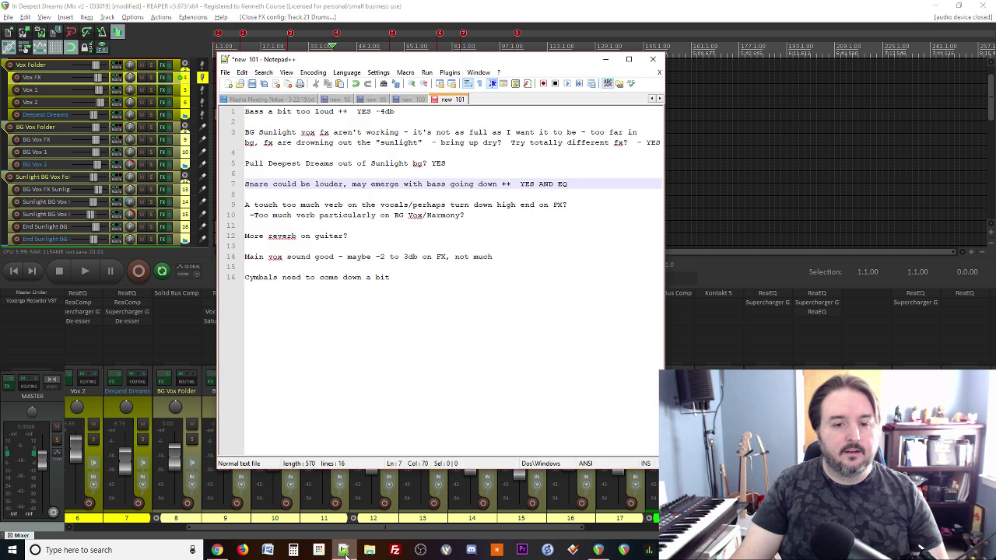
left_click(450, 5)
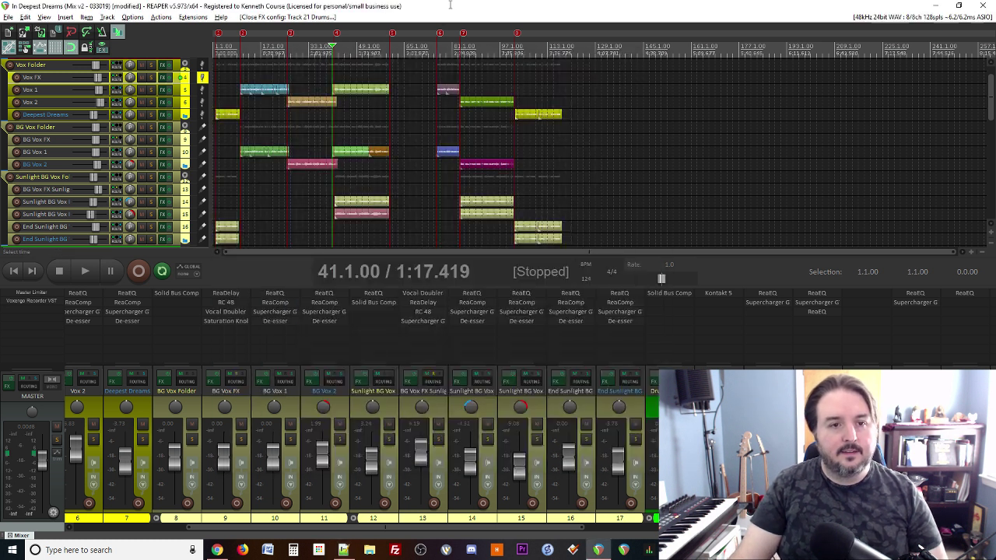
Step: Play from marker 2 at bar 10 and reset the Vox FX fader to 0.00 dB
key("2")
key("space")
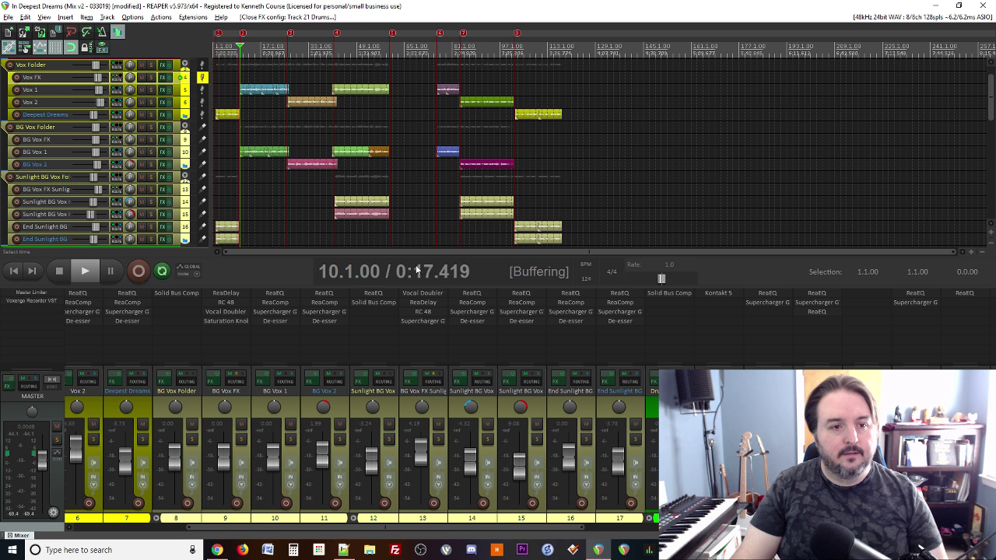
scroll(372, 474, "up", 5)
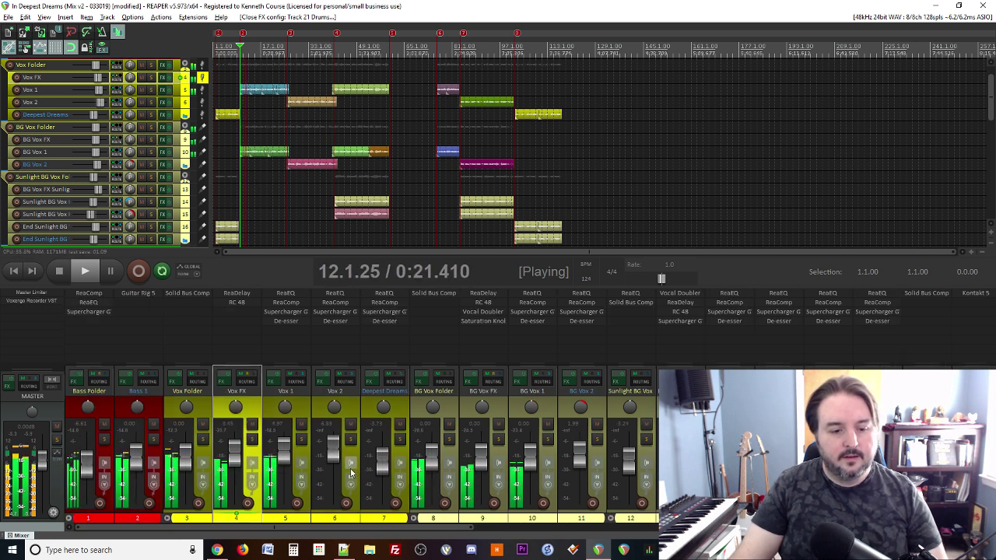
double_click(236, 455)
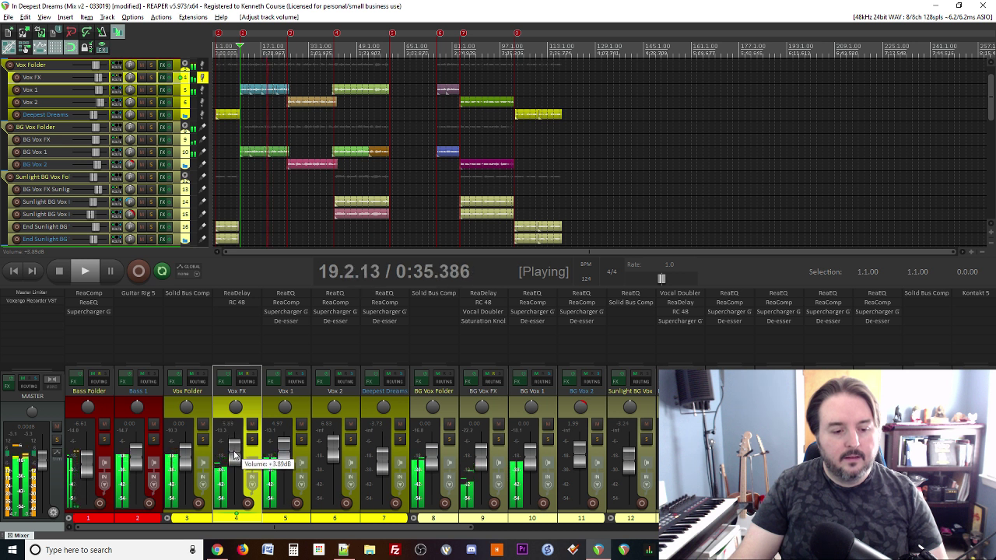
scroll(234, 456, "down", 2)
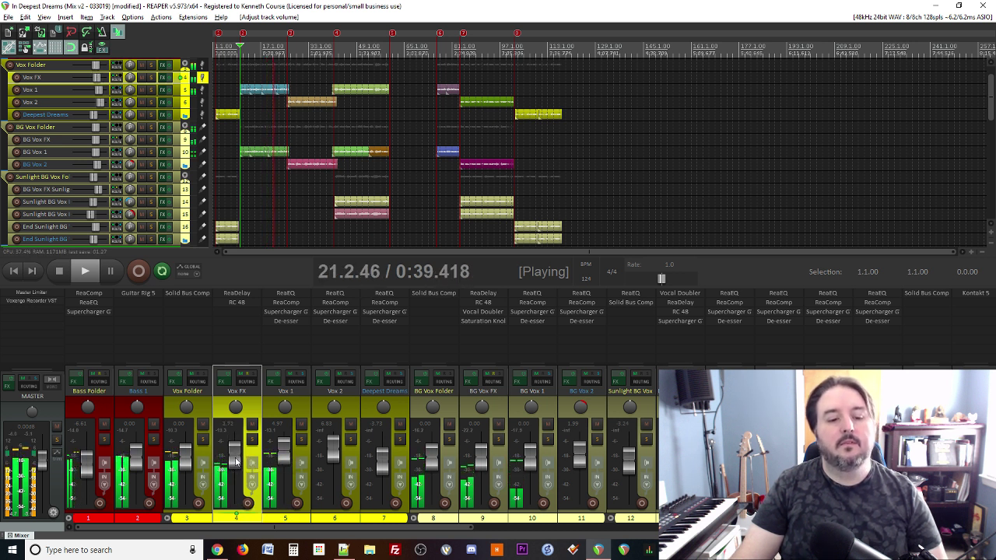
left_click_drag(236, 461, 236, 462)
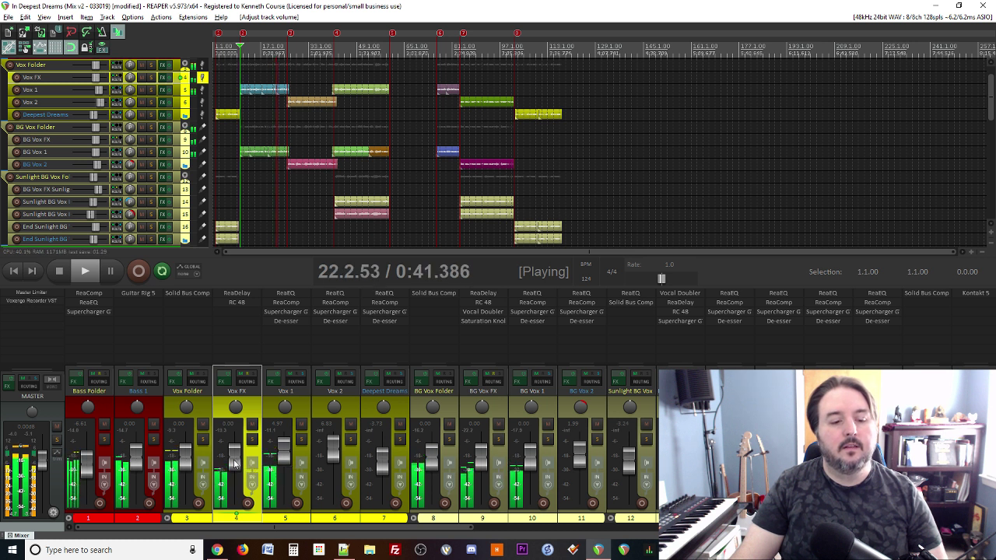
mouse_move(235, 463)
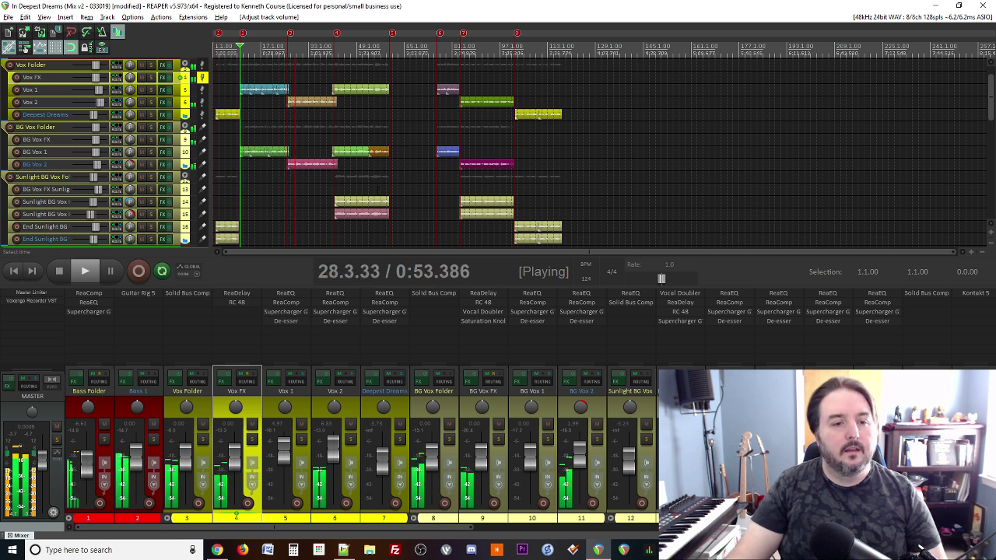
Step: Play from marker 3 at bar 26 and lower track 22 from -11.0 to -12.8 dB
scroll(378, 187, "down", 3)
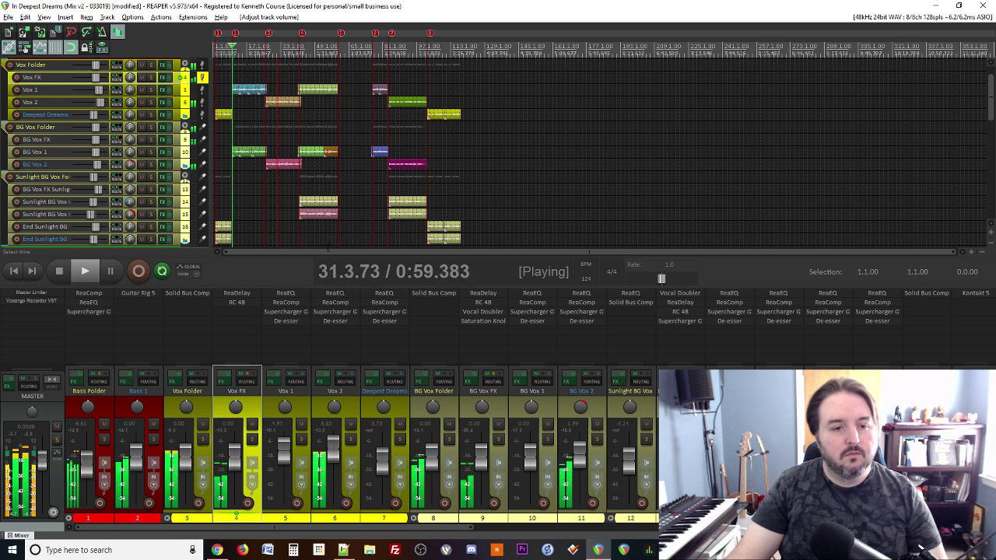
scroll(392, 410, "right", 5)
key("space")
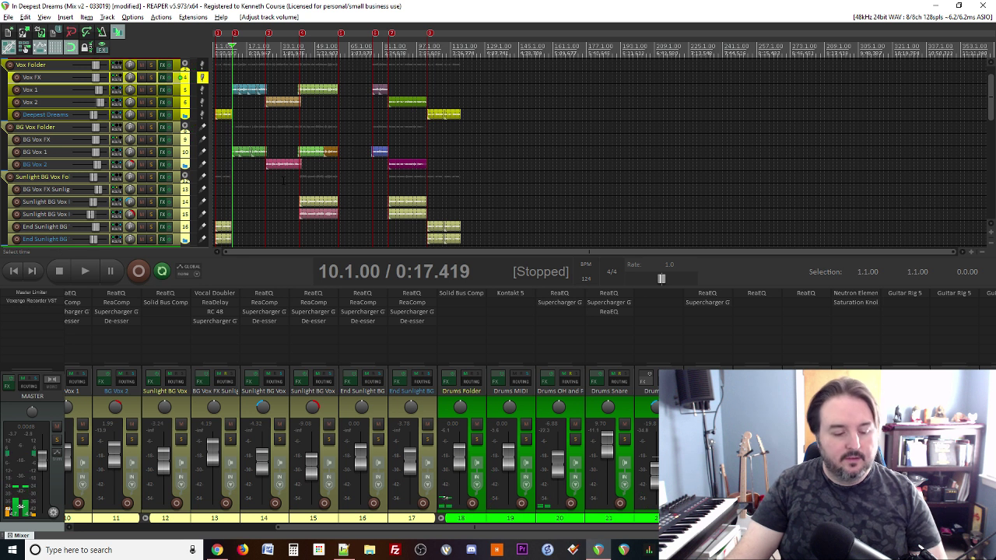
key("3")
key("space")
key("space")
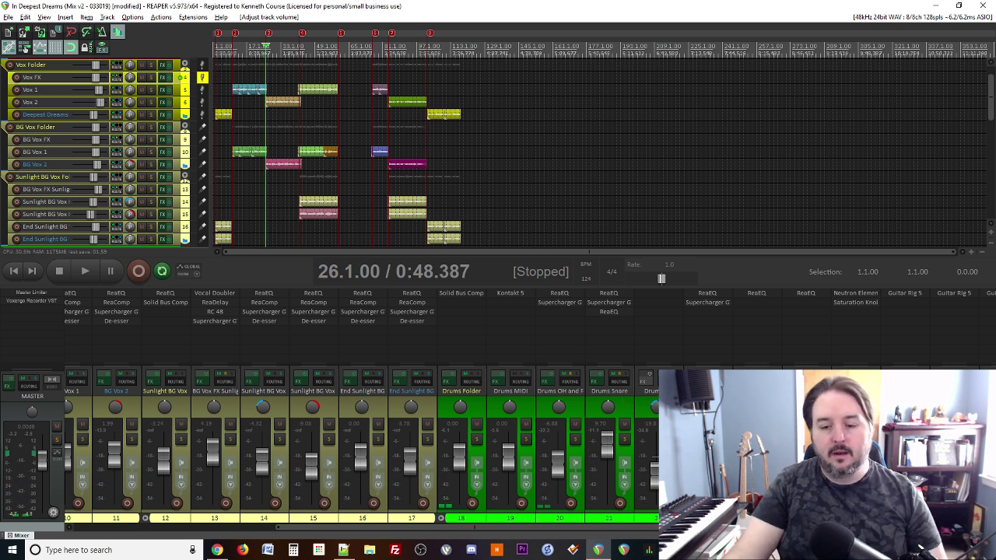
key("space")
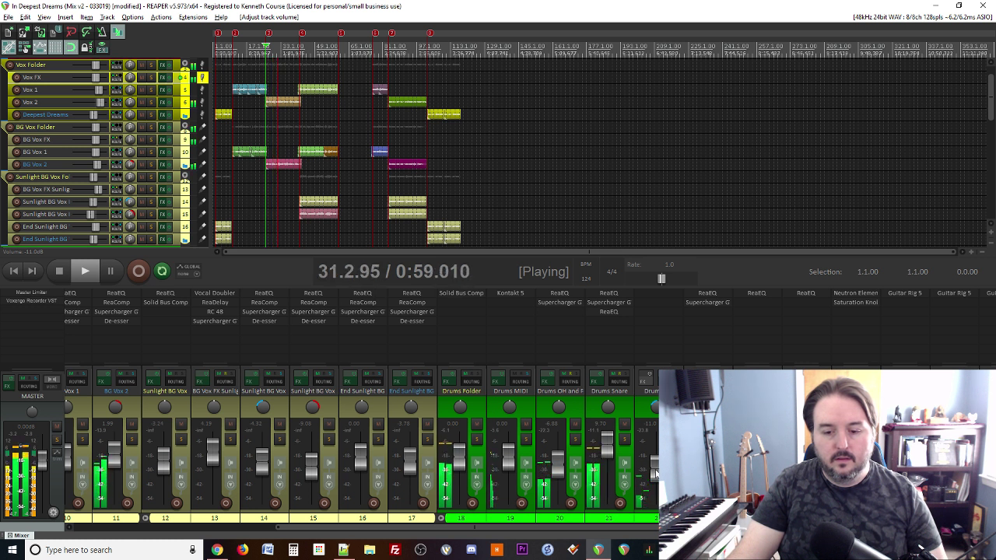
left_click_drag(655, 475, 657, 477)
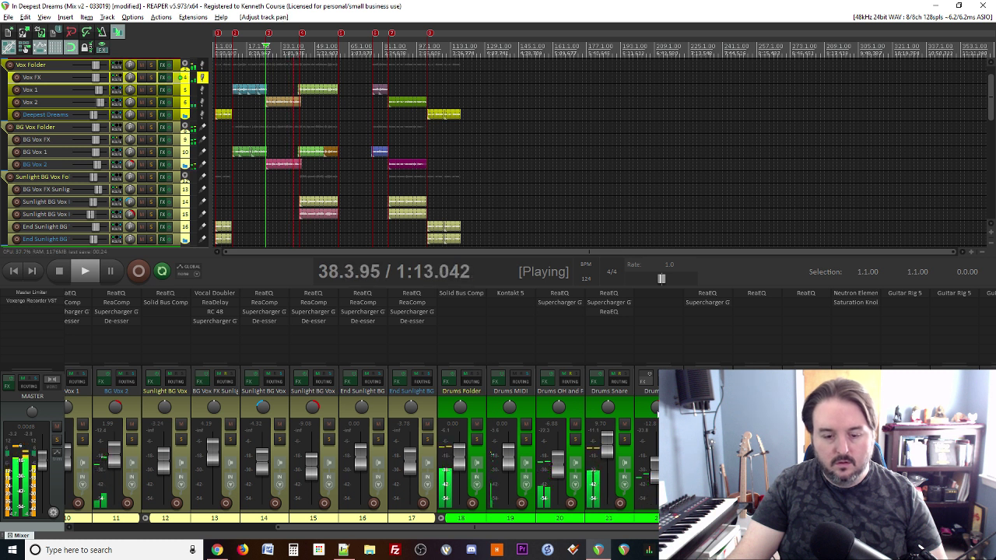
left_click(343, 550)
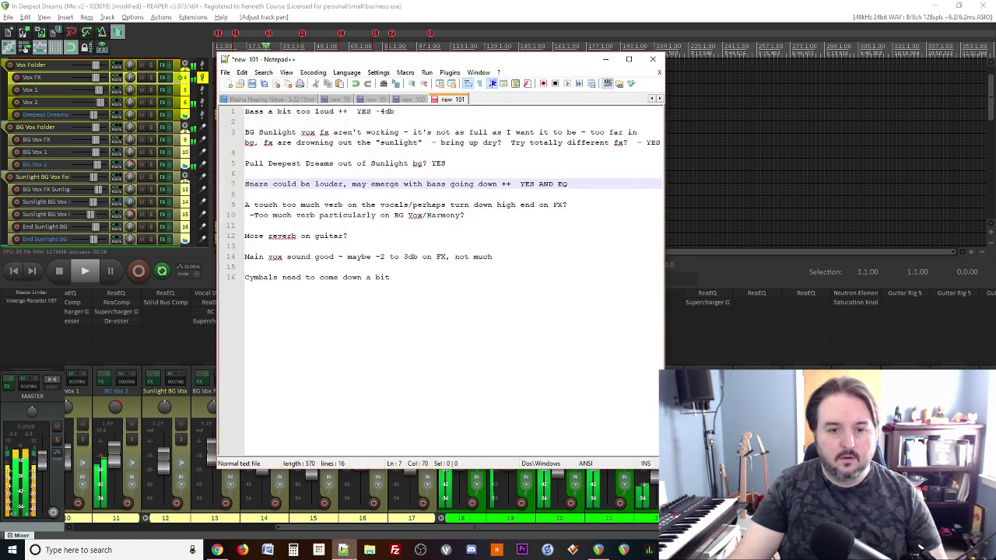
left_click(482, 5)
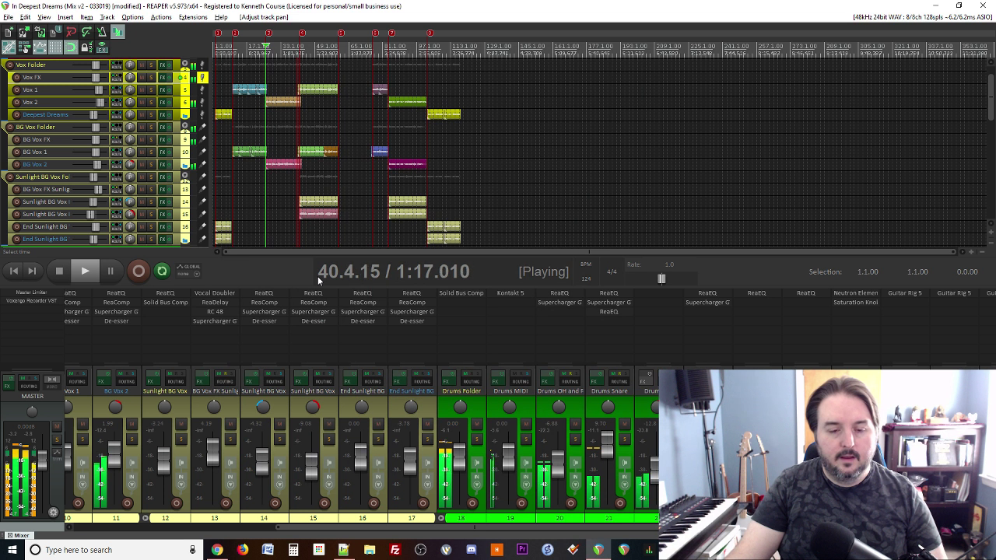
scroll(307, 469, "up", 5)
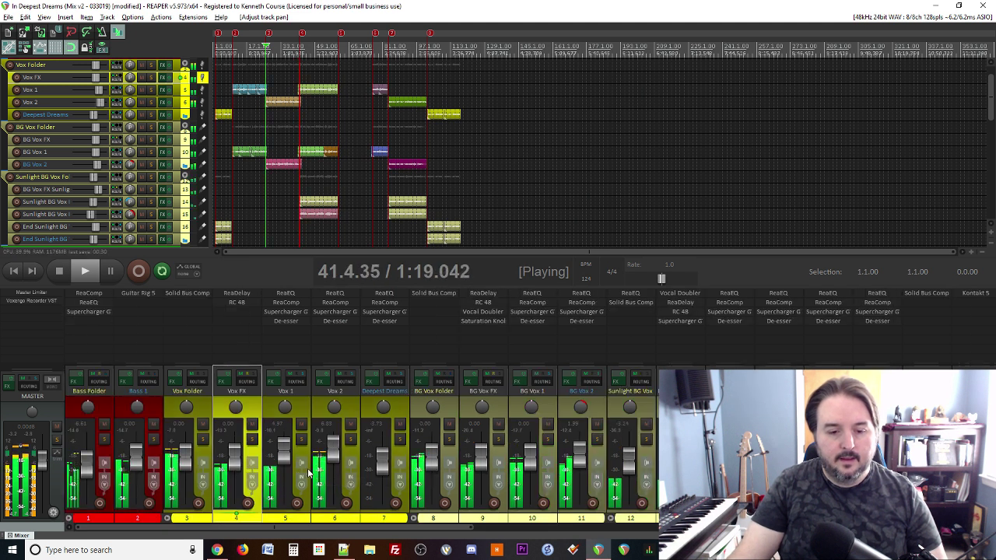
key("space")
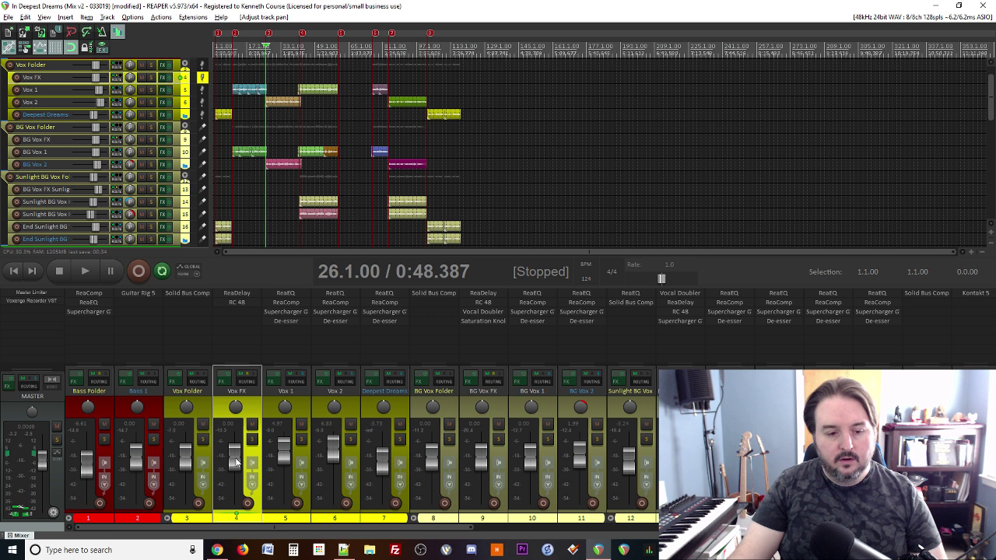
left_click(348, 550)
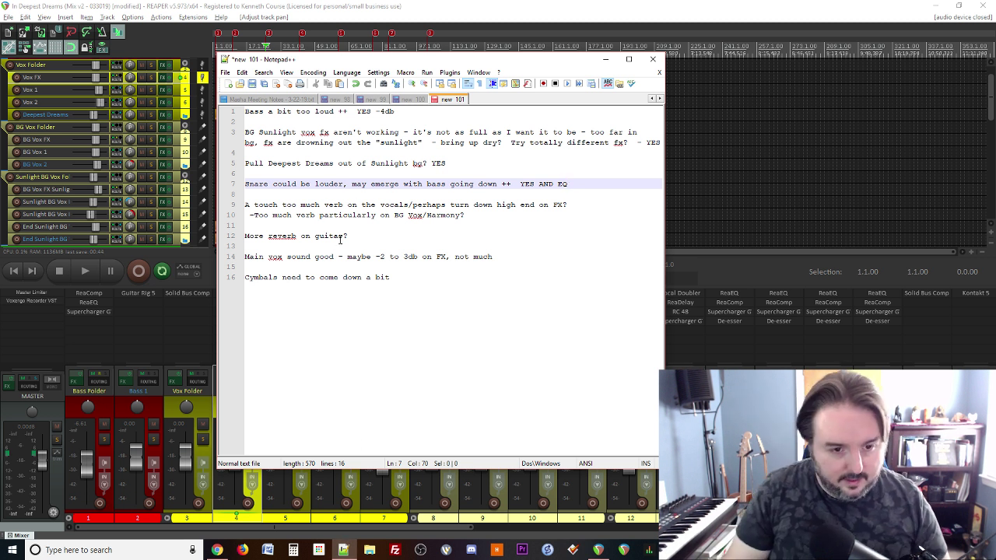
left_click(405, 247)
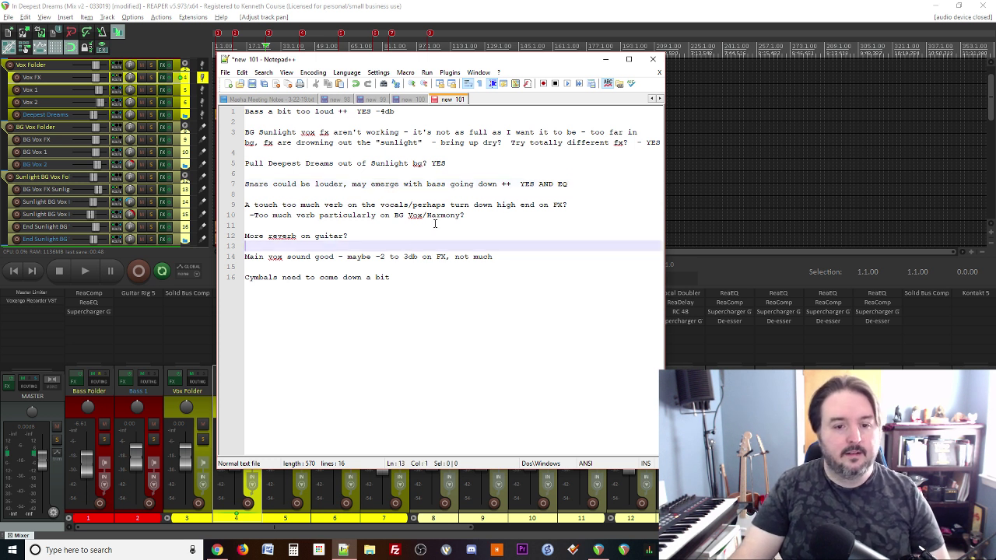
left_click(482, 214)
left_click(447, 5)
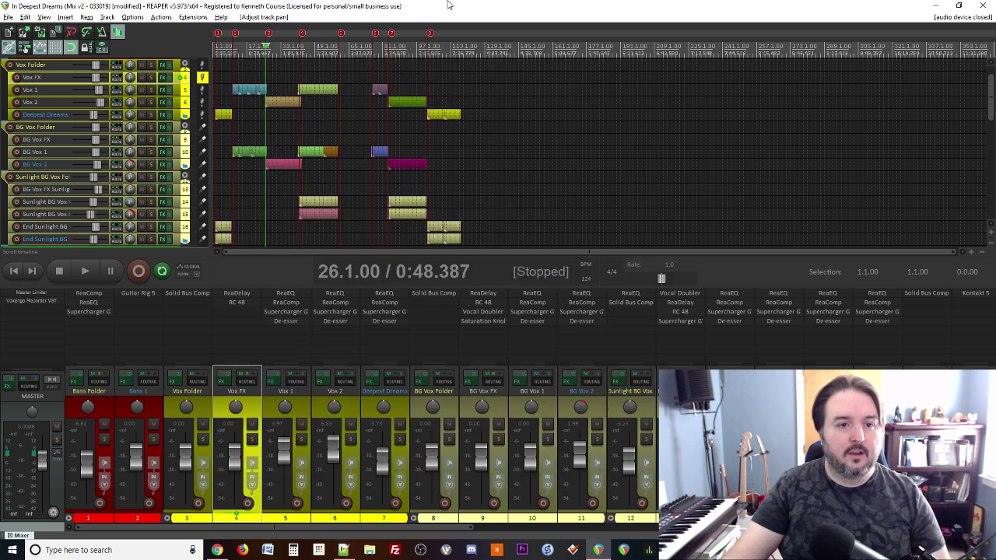
key("space")
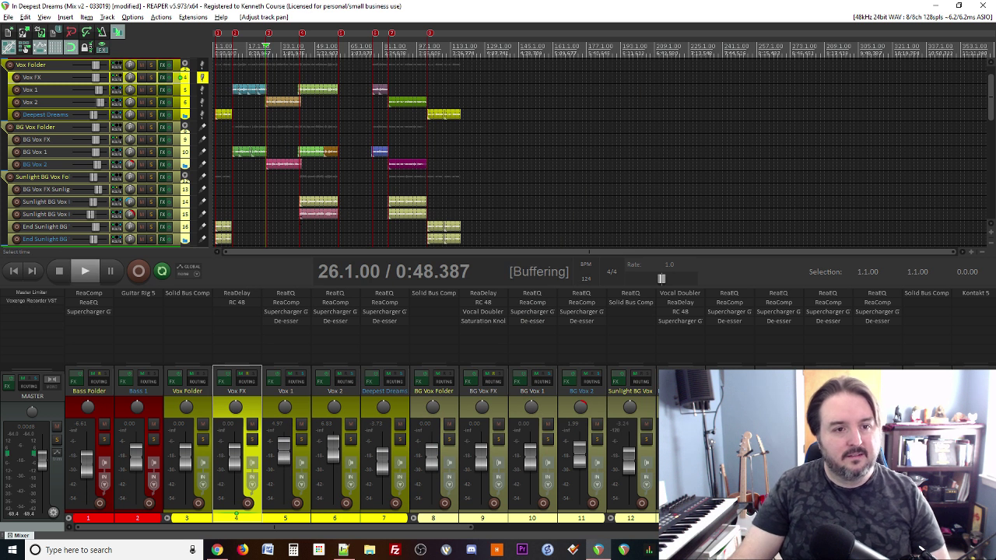
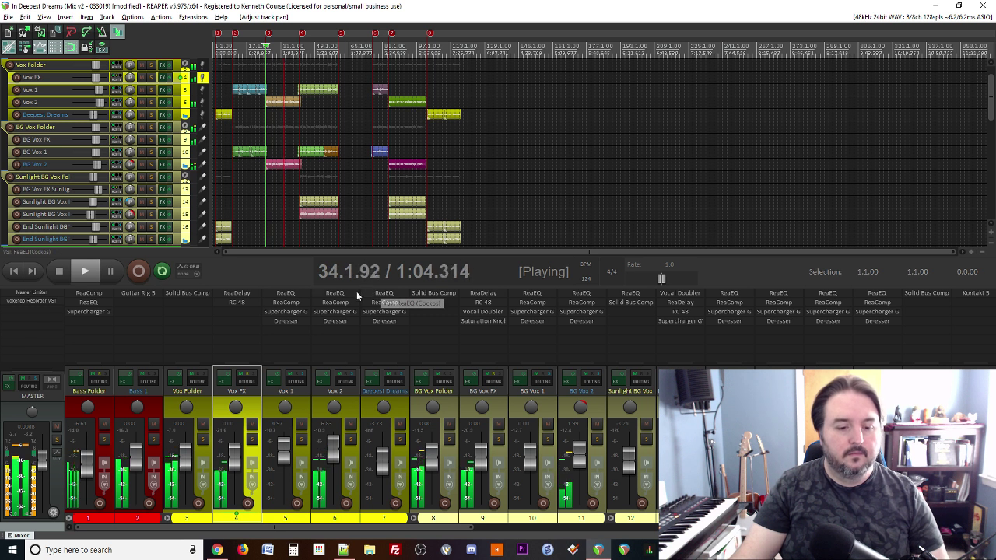
Step: Glance at the mix notes, then return to the REAPER project
scroll(110, 204, "down", 4)
scroll(110, 204, "down", 3)
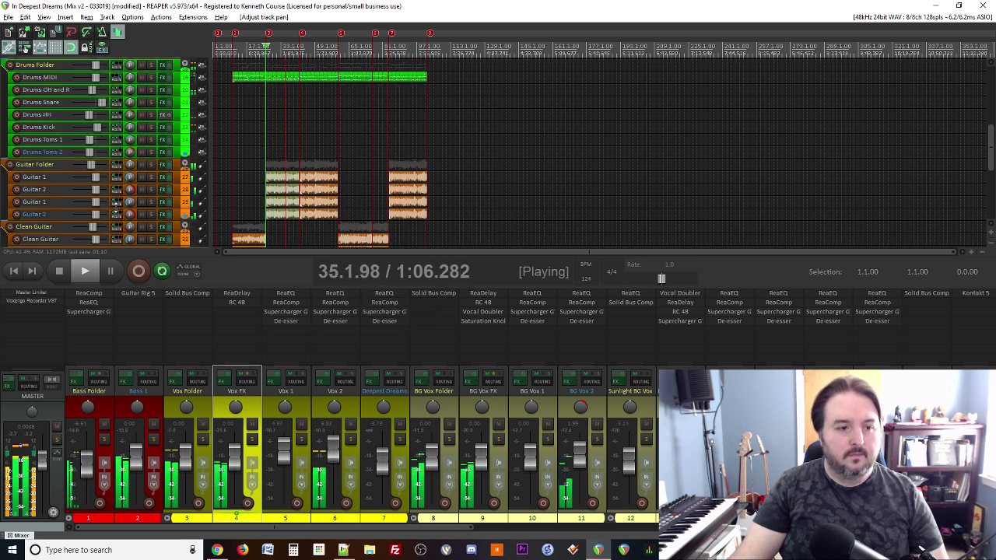
scroll(115, 210, "up", 6)
scroll(117, 212, "up", 4)
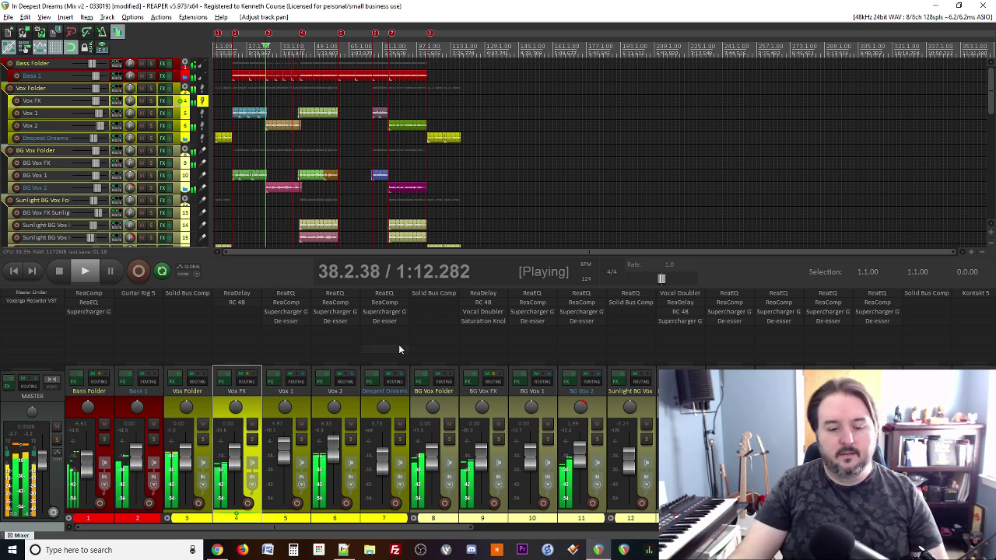
left_click(343, 549)
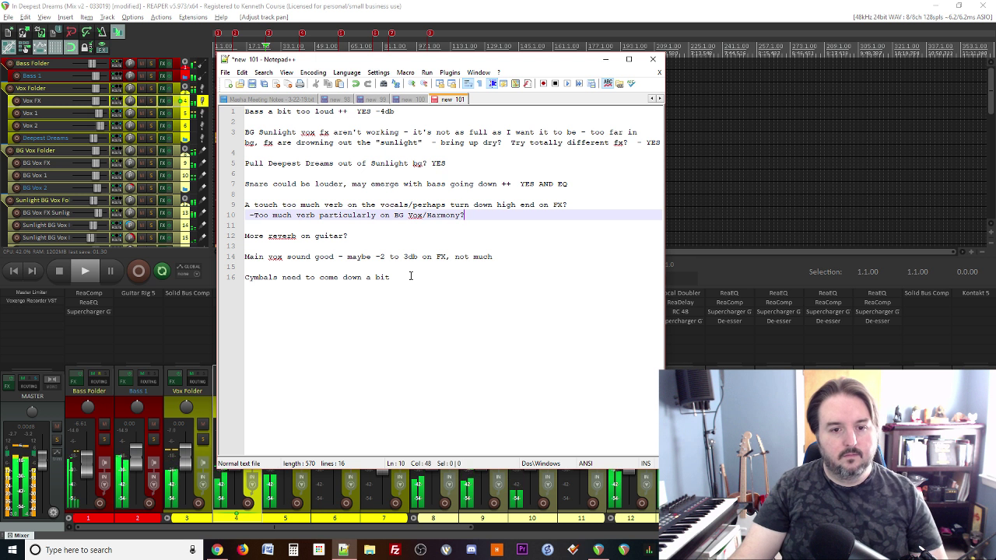
left_click(429, 6)
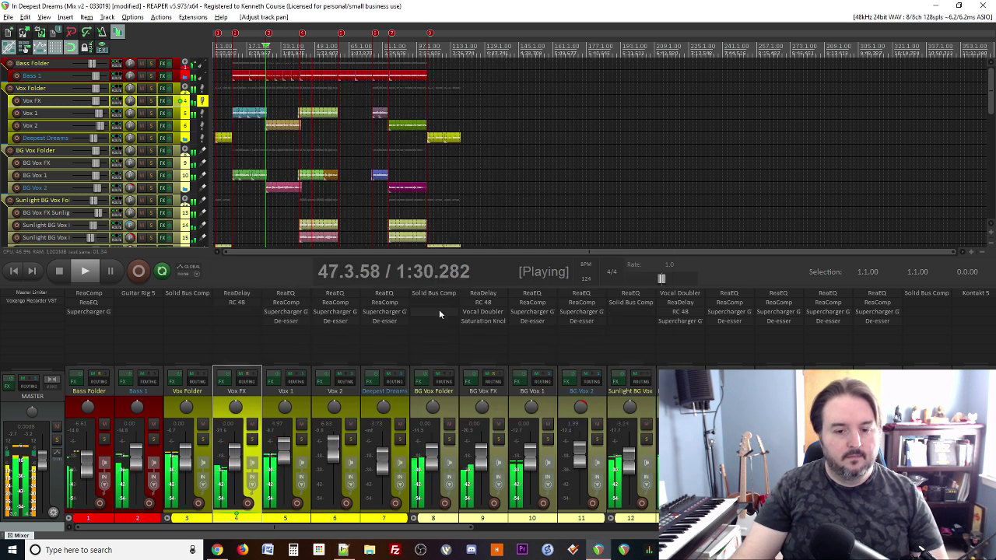
left_click_drag(87, 527, 288, 528)
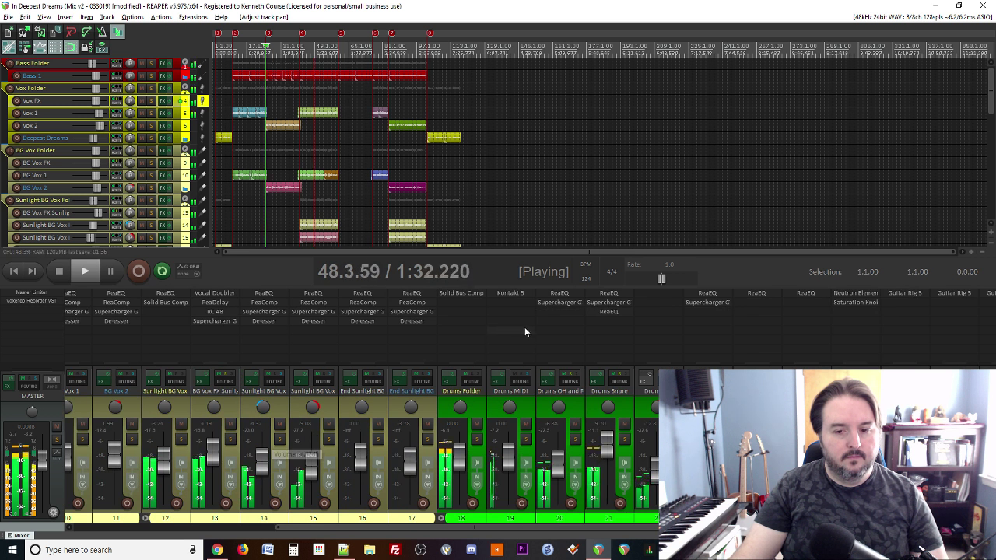
Step: Boost the Drums Snare ReaEQ high shelf and move band 2's cut to about 213 Hz
left_click(608, 313)
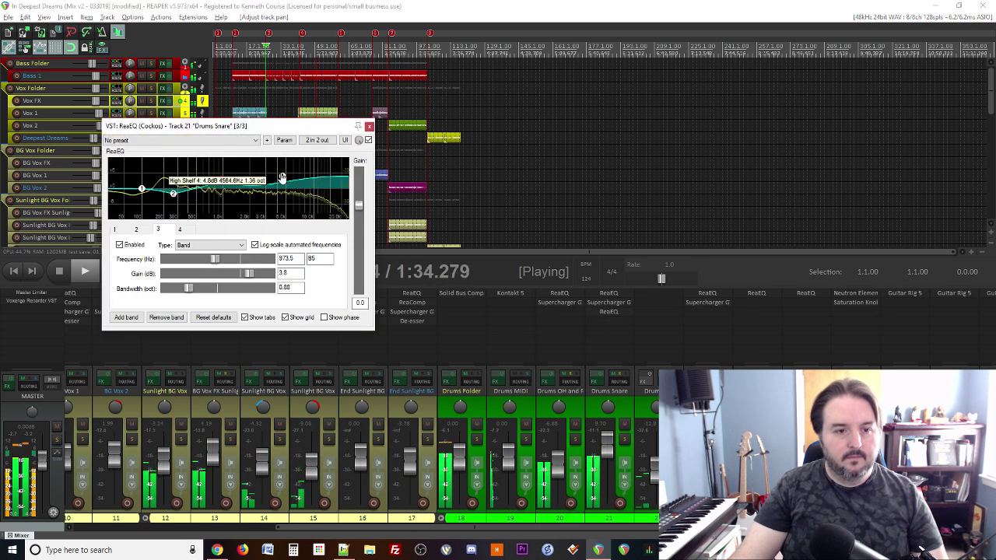
mouse_move(281, 177)
left_mouse_down()
mouse_move(282, 165)
mouse_move(281, 180)
left_mouse_up()
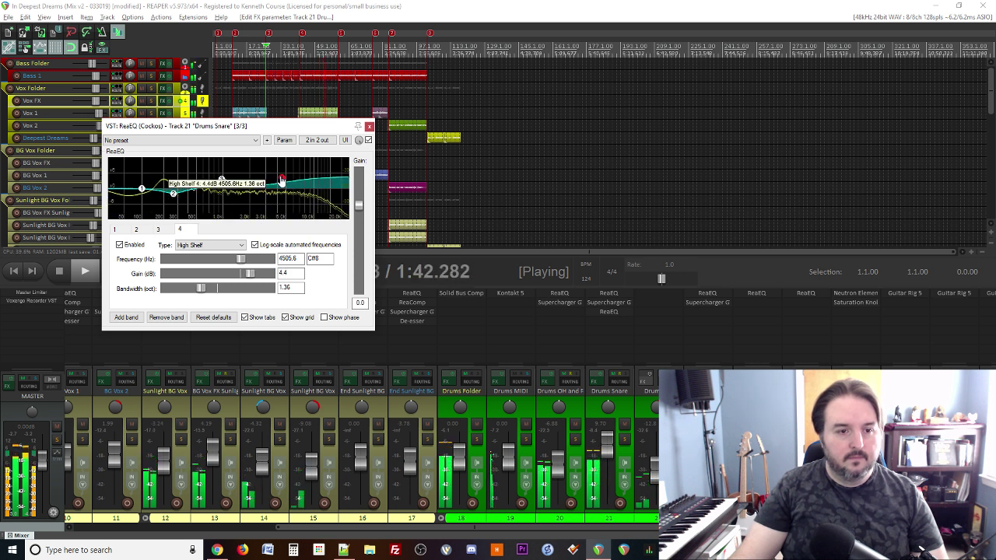
mouse_move(280, 177)
left_mouse_down()
mouse_move(277, 161)
mouse_move(280, 178)
left_mouse_up()
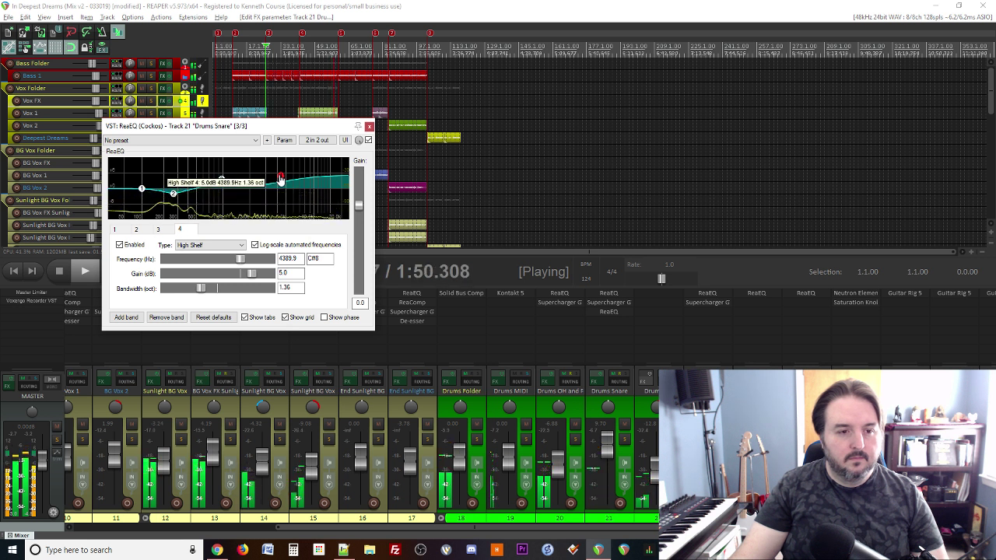
left_click_drag(173, 197, 165, 199)
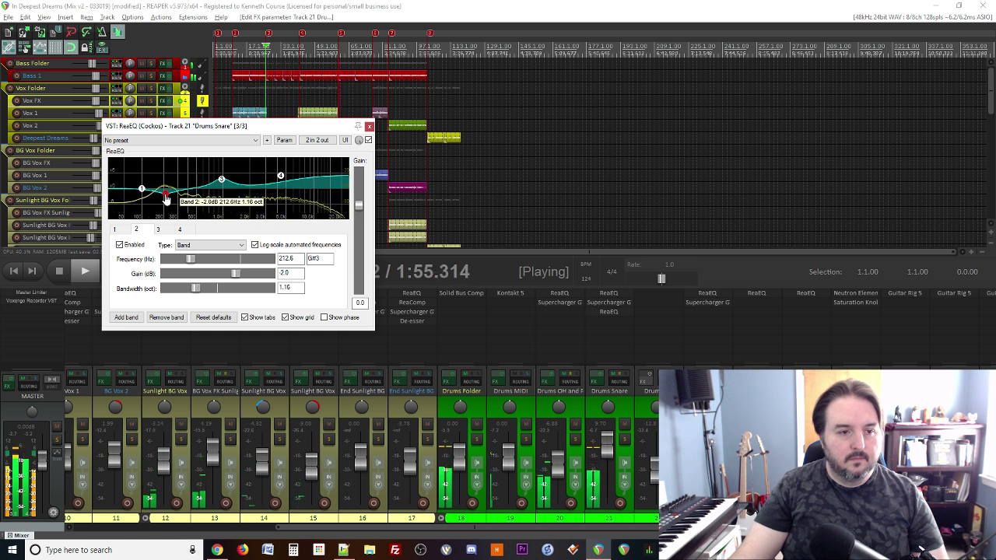
left_click(369, 127)
scroll(365, 204, "down", 2)
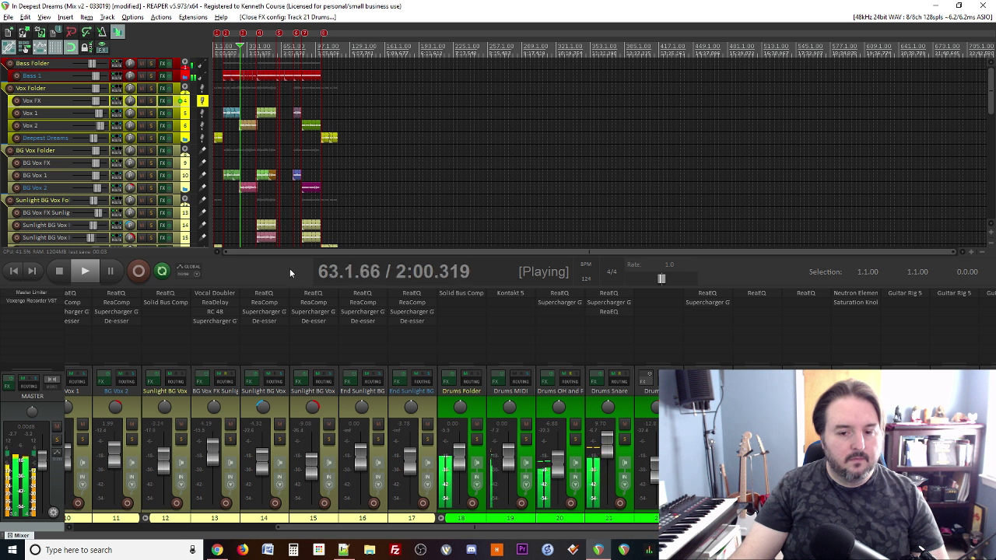
left_click(591, 303)
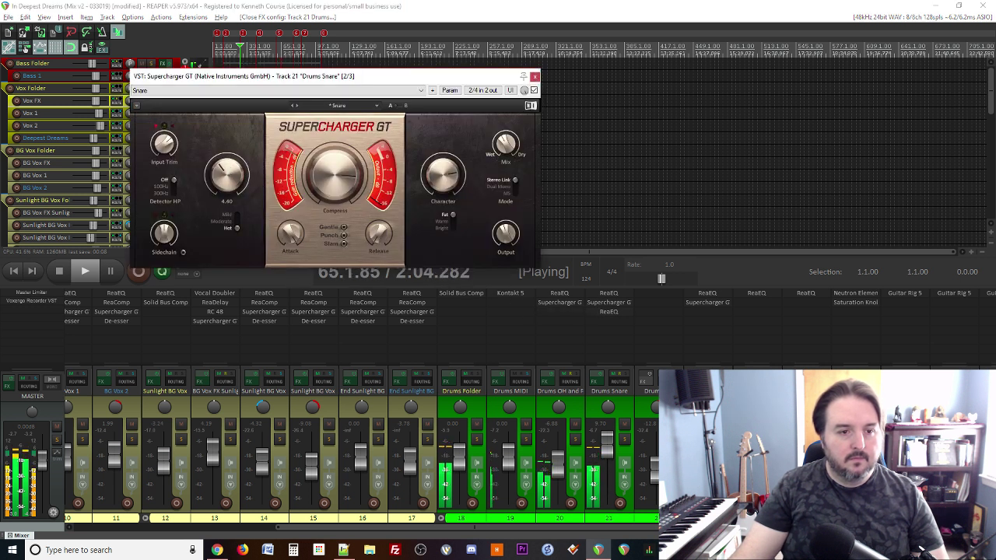
Step: Lower the snare's Supercharger GT Compress knob a touch to about 8.4
left_click_drag(226, 175, 226, 196)
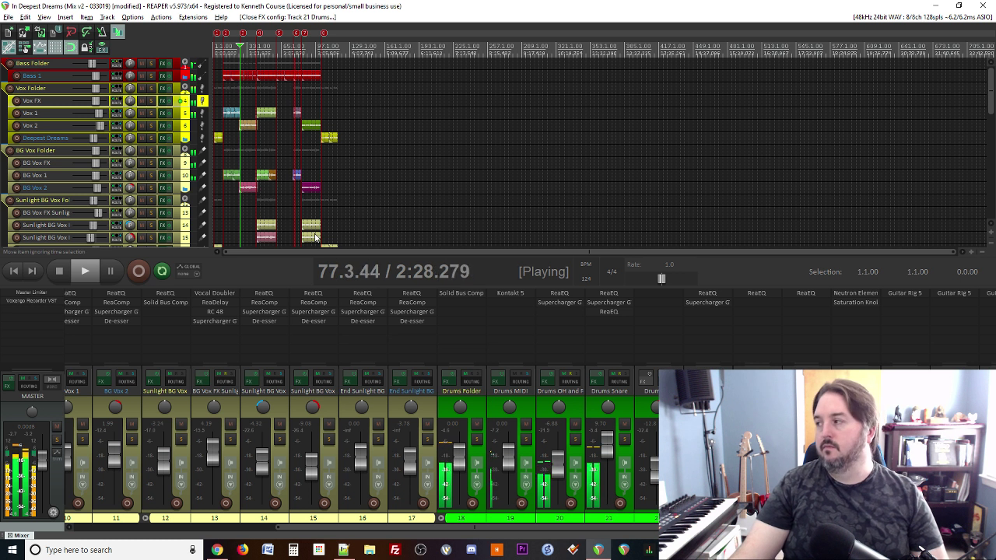
Step: Append ' -3db' to the cymbals line in the Notepad++ mix notes
scroll(394, 448, "down", 5)
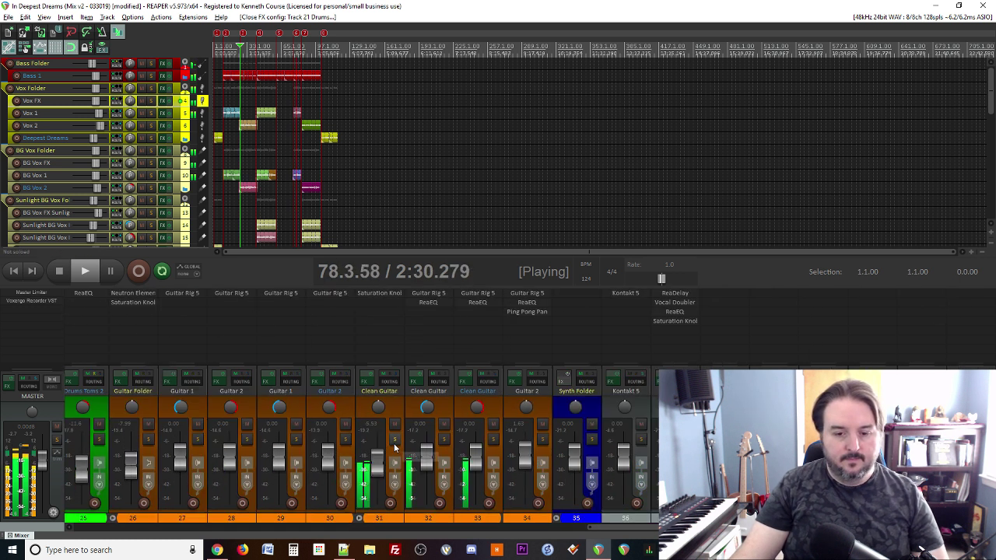
scroll(393, 448, "up", 3)
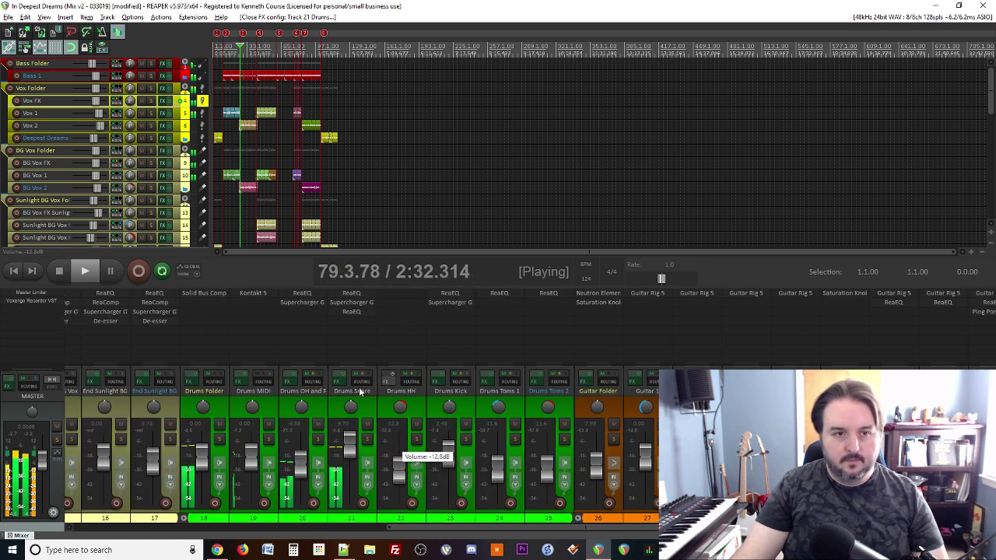
scroll(303, 187, "up", 4)
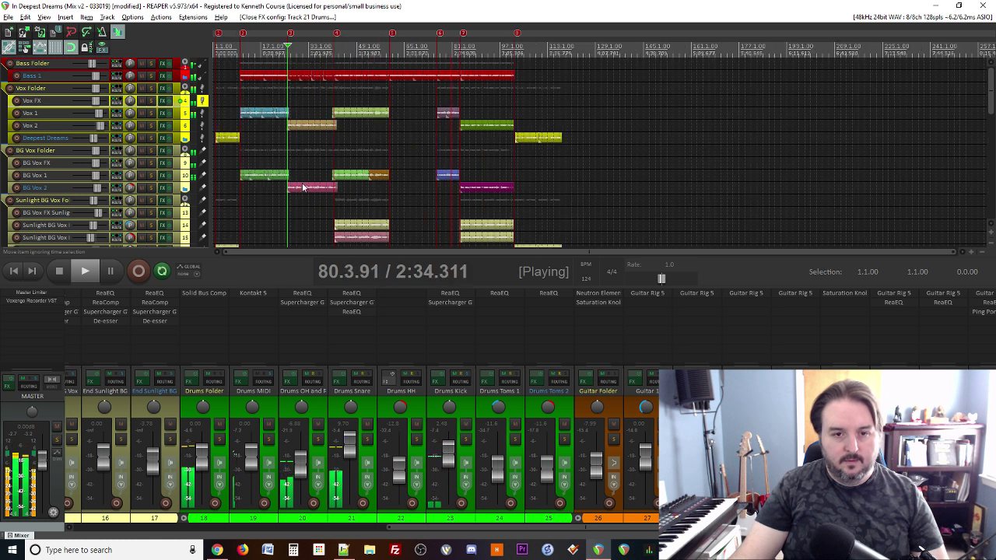
scroll(303, 188, "up", 1)
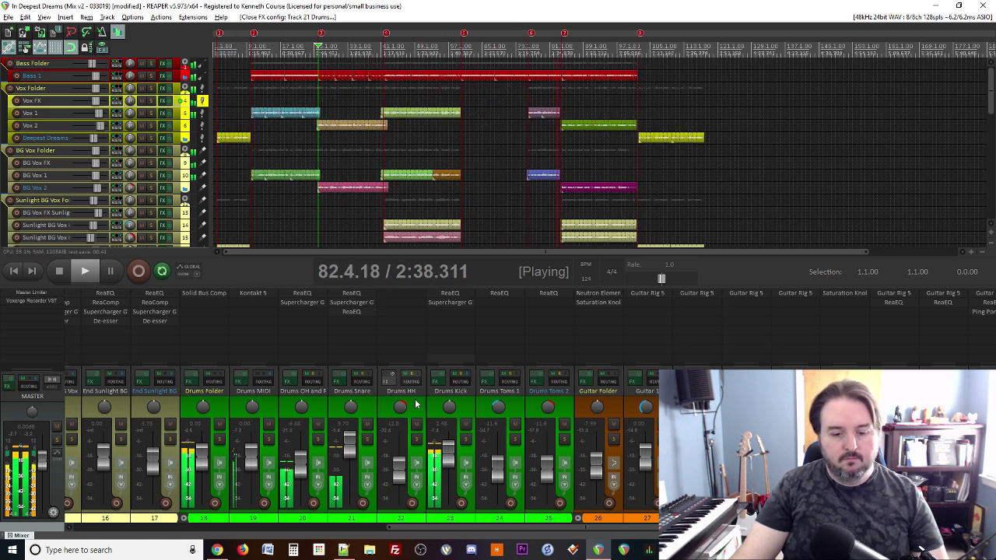
left_click(343, 550)
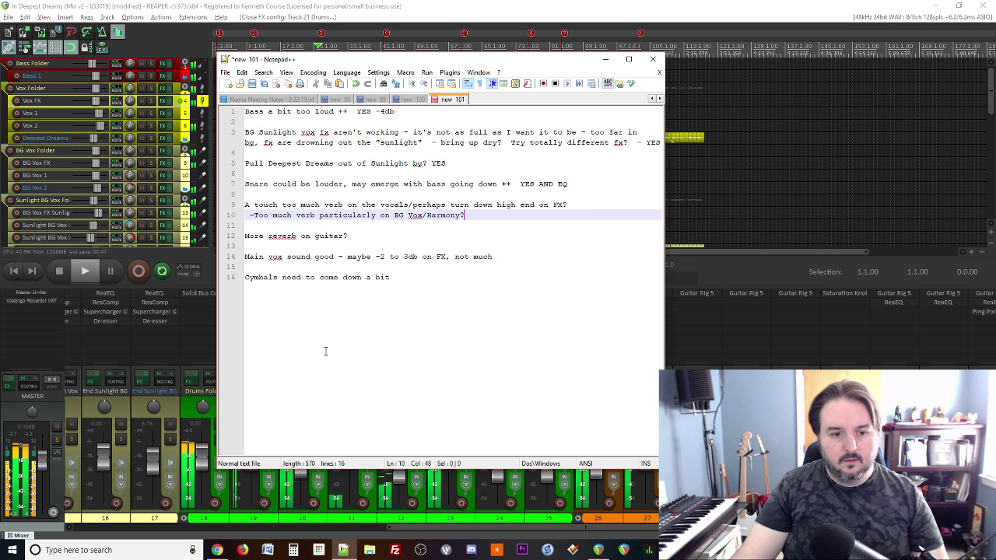
left_click(402, 277)
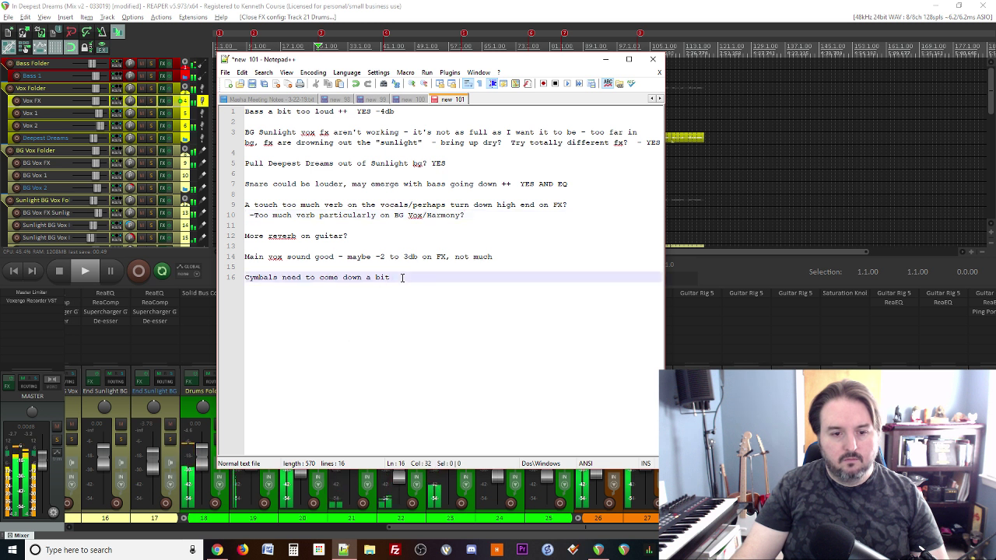
type("-3db")
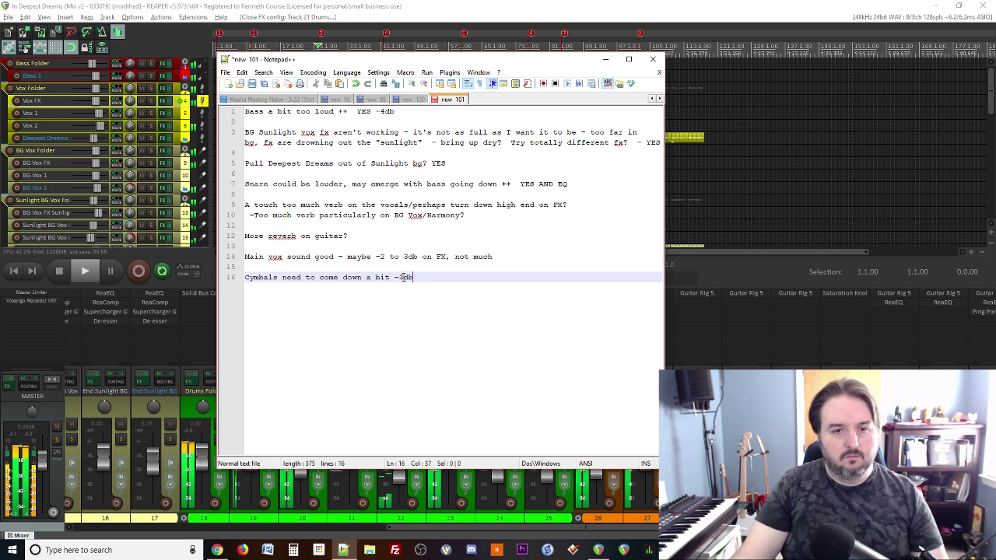
Step: Restore REAPER to full screen, then bring the mix notes back up
left_click_drag(426, 4, 428, 6)
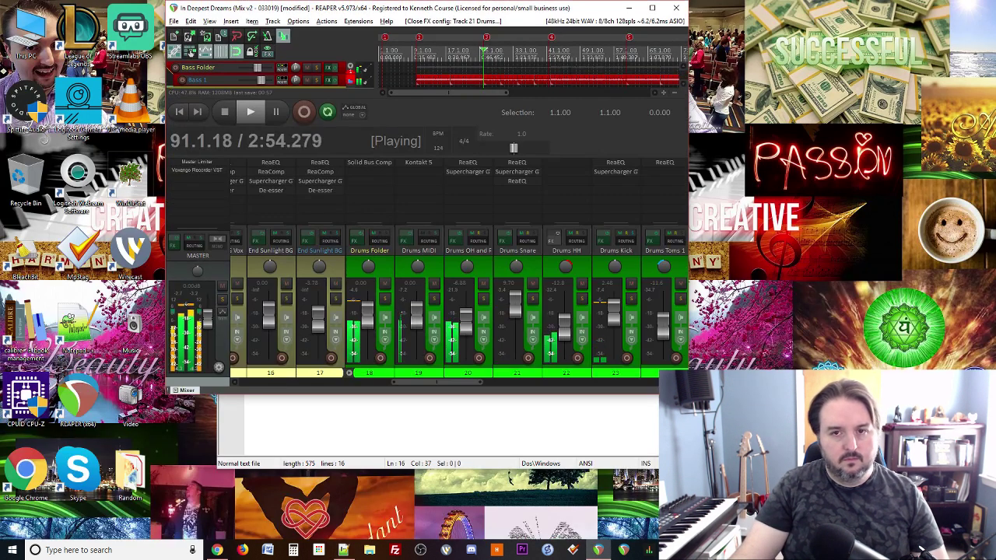
left_click(652, 6)
scroll(405, 137, "down", 1)
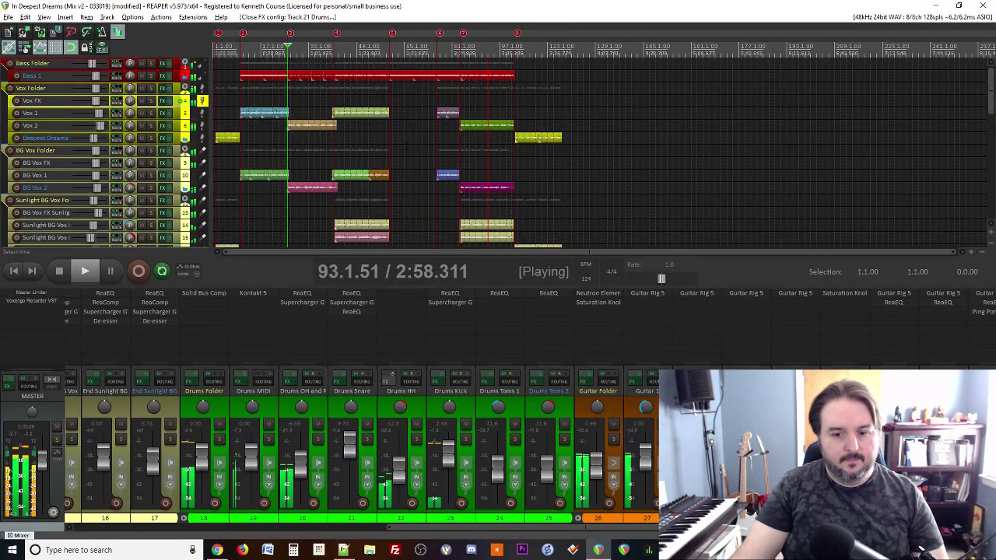
scroll(405, 137, "down", 1)
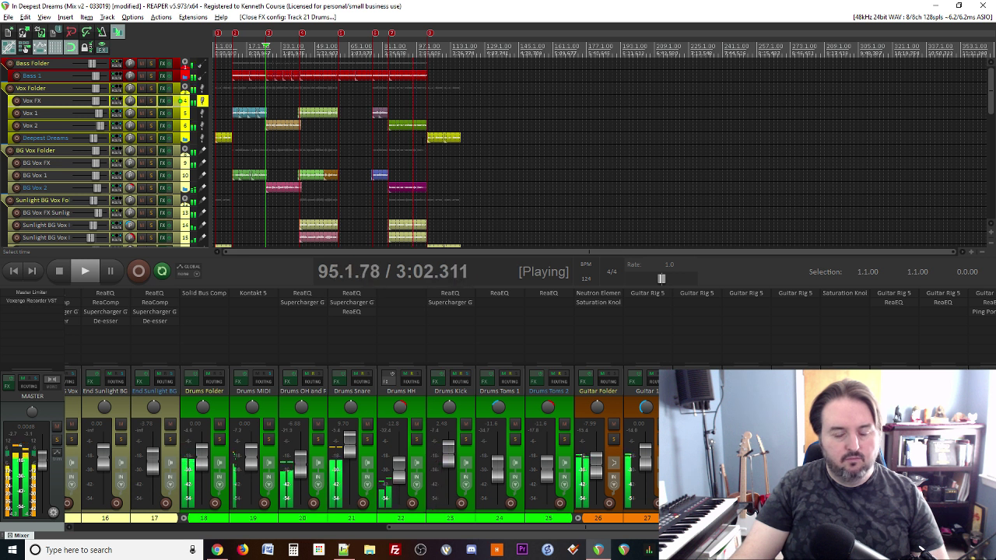
left_click(343, 550)
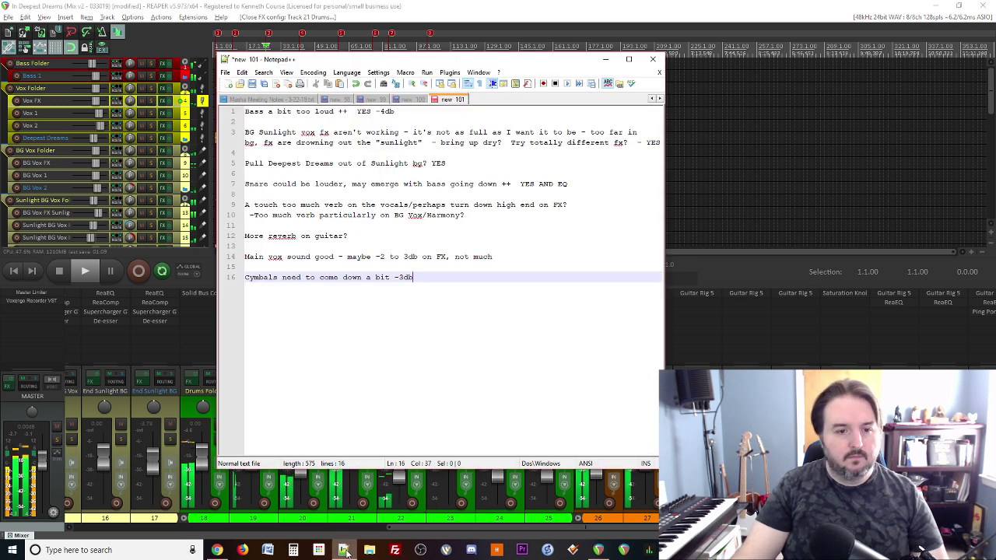
Step: Move the Saturation Knob window into view, stop playback and set the position to 83.4.50
left_click(344, 551)
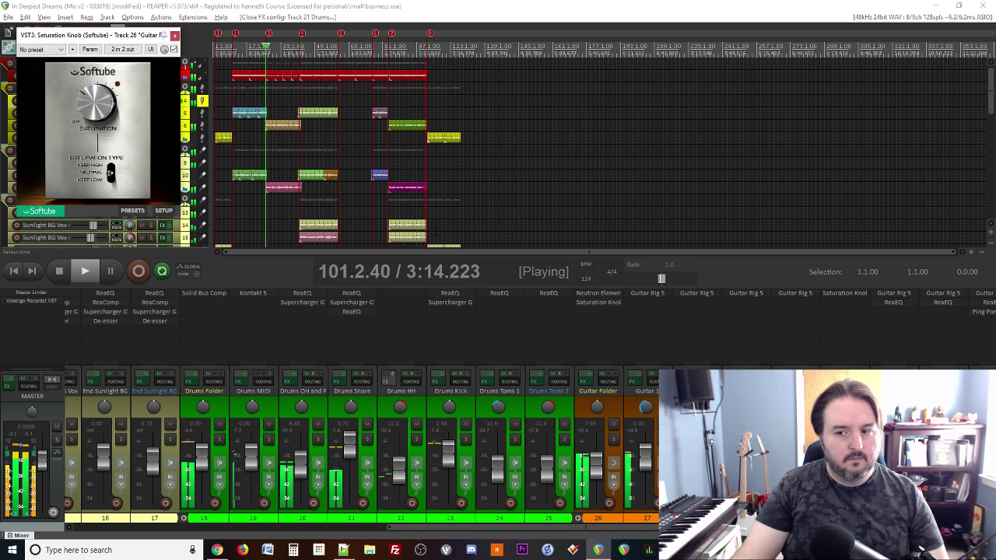
left_click_drag(118, 35, 251, 177)
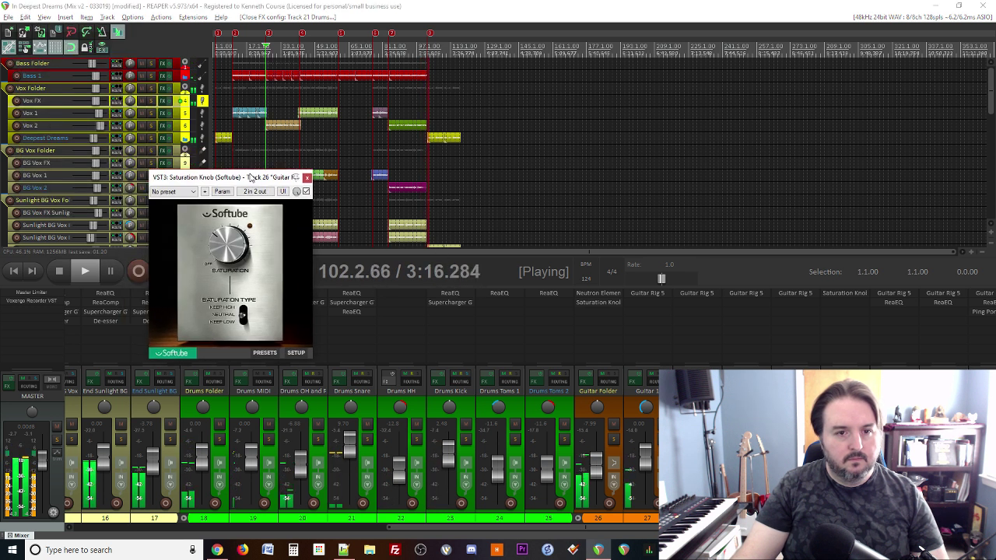
key("space")
key("space")
key("space")
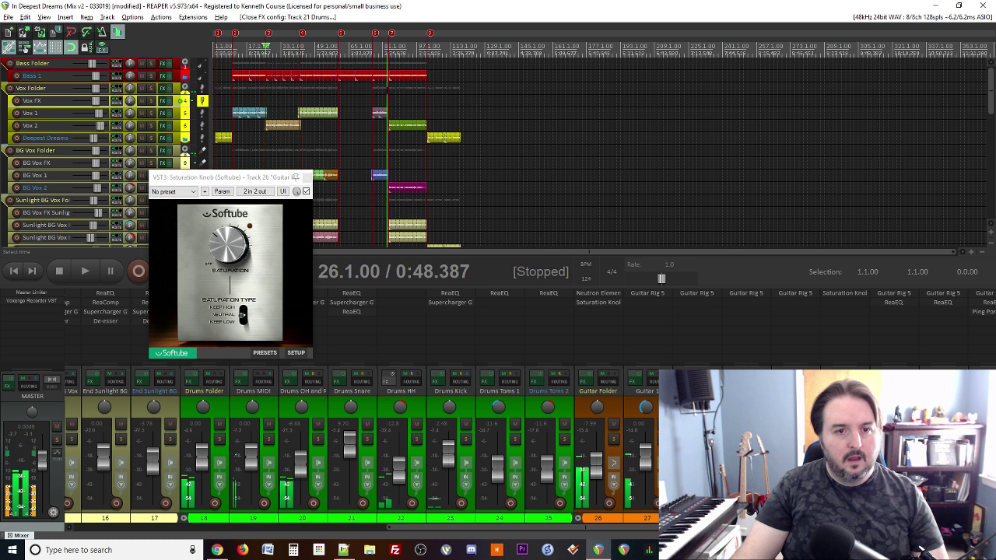
left_click(387, 88)
scroll(404, 33, "up", 4)
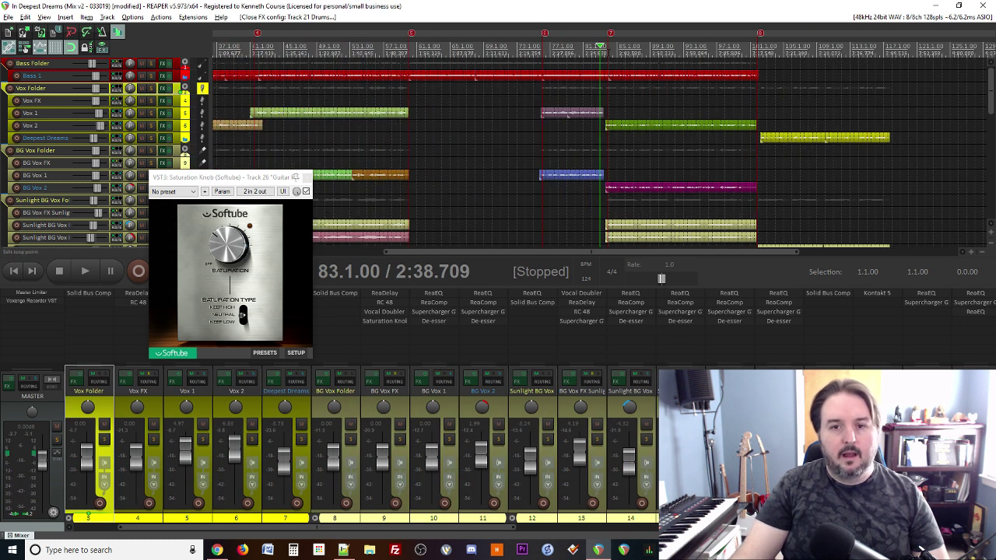
left_click(607, 53)
scroll(641, 147, "down", 1)
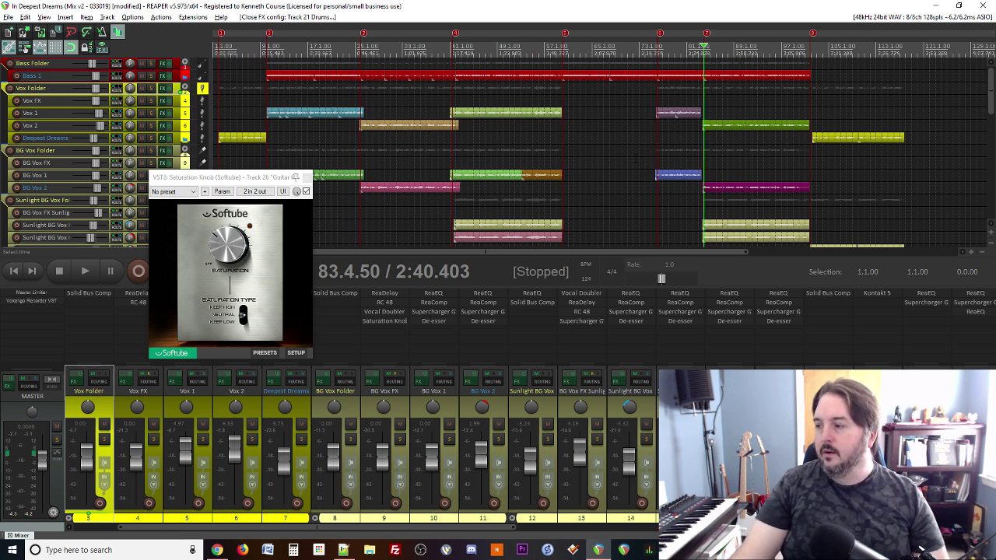
left_click(343, 549)
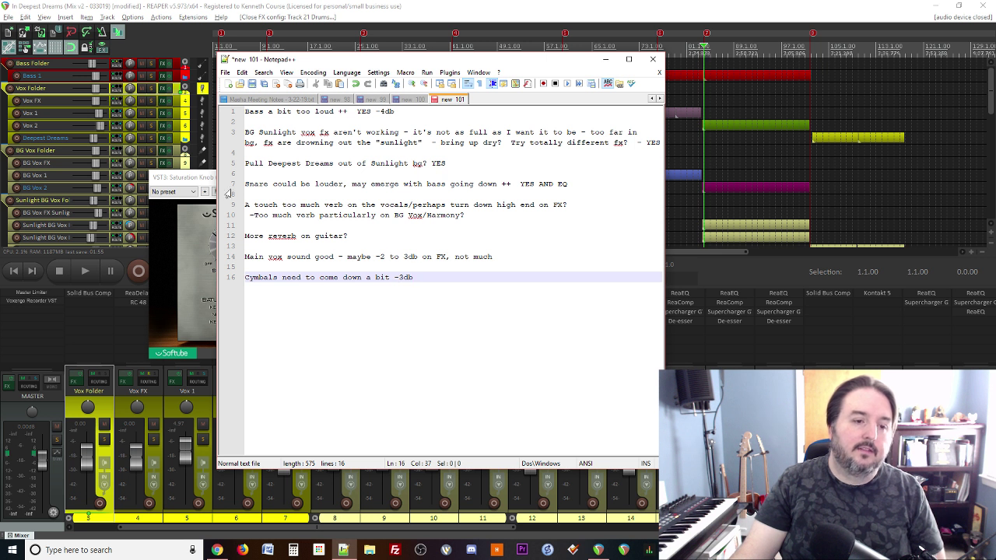
Step: Start playback and turn the Guitar Folder's Saturation Knob down to about 4
left_click(206, 178)
scroll(703, 159, "down", 3)
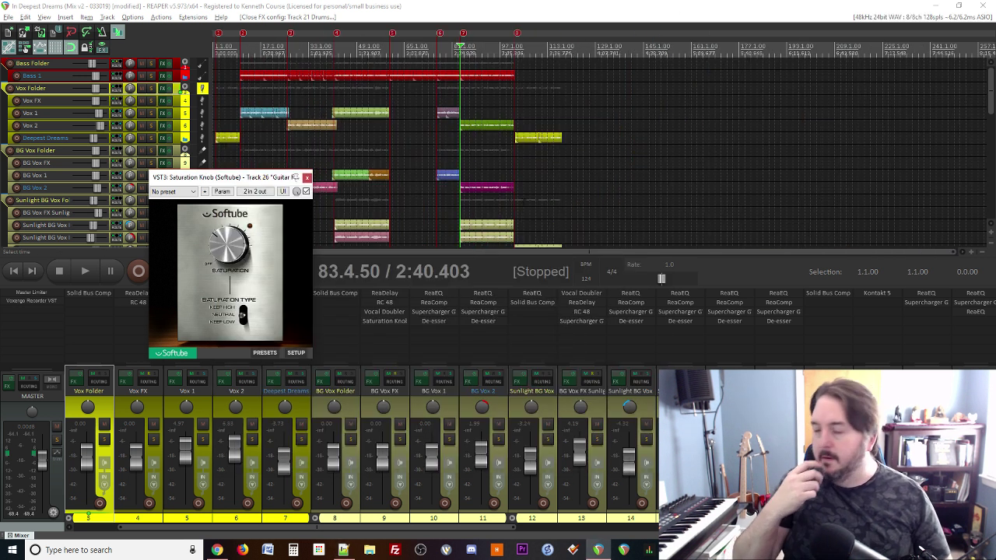
key("space")
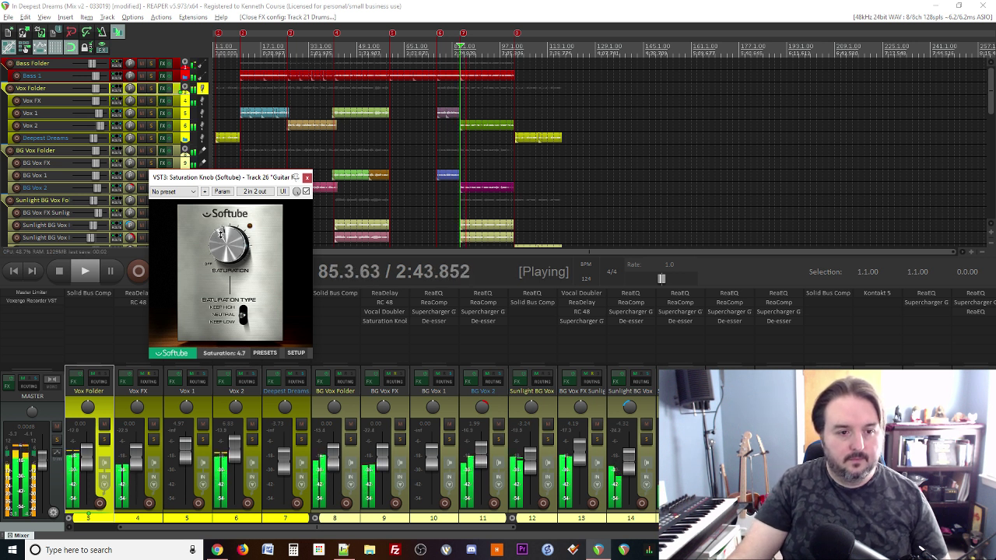
left_click_drag(220, 235, 221, 239)
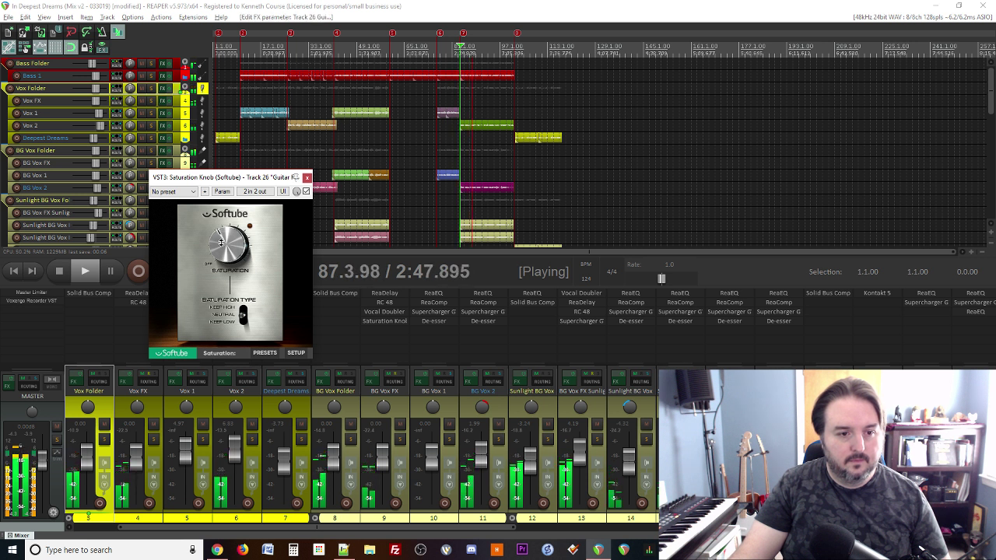
left_click(308, 177)
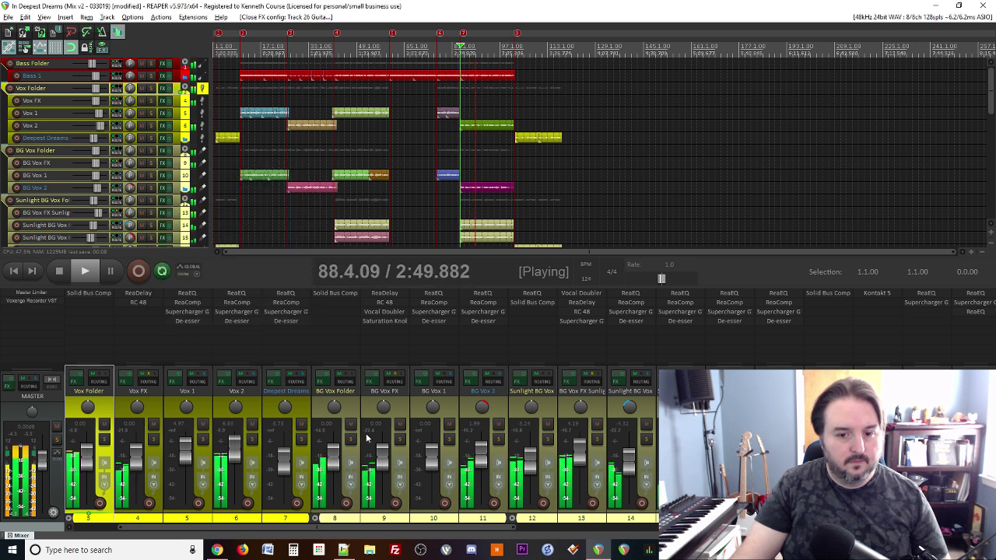
scroll(344, 433, "down", 5)
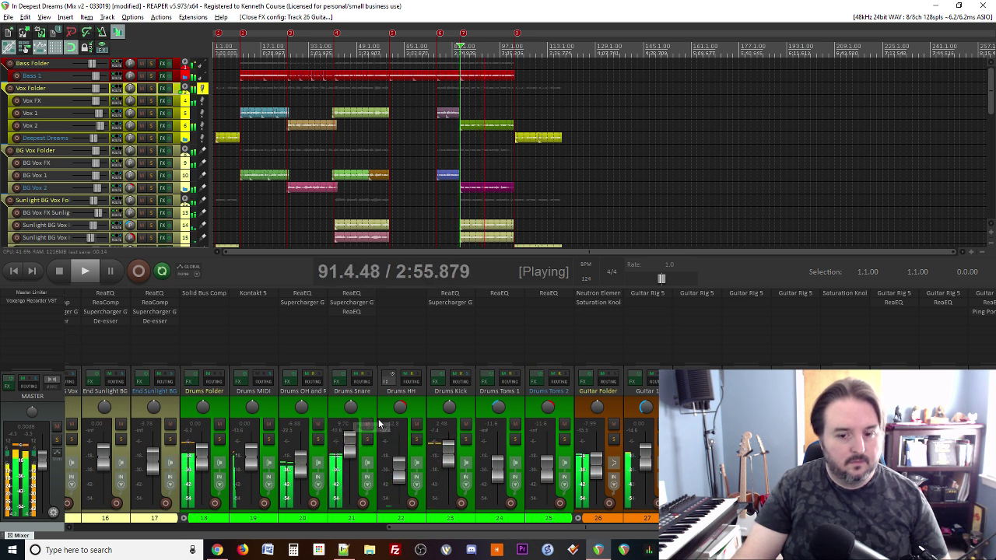
left_click(599, 304)
mouse_move(226, 223)
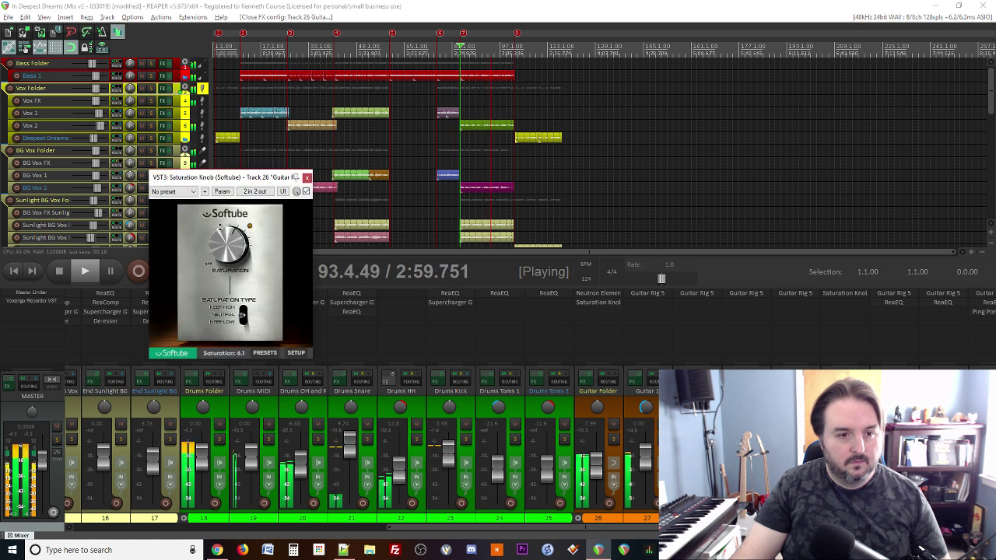
left_click_drag(226, 224, 224, 234)
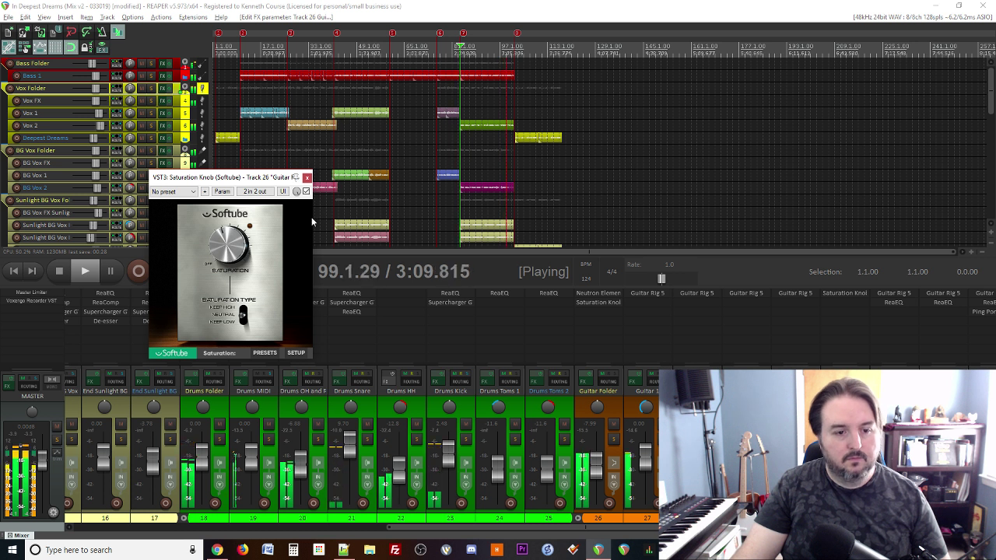
left_click(307, 179)
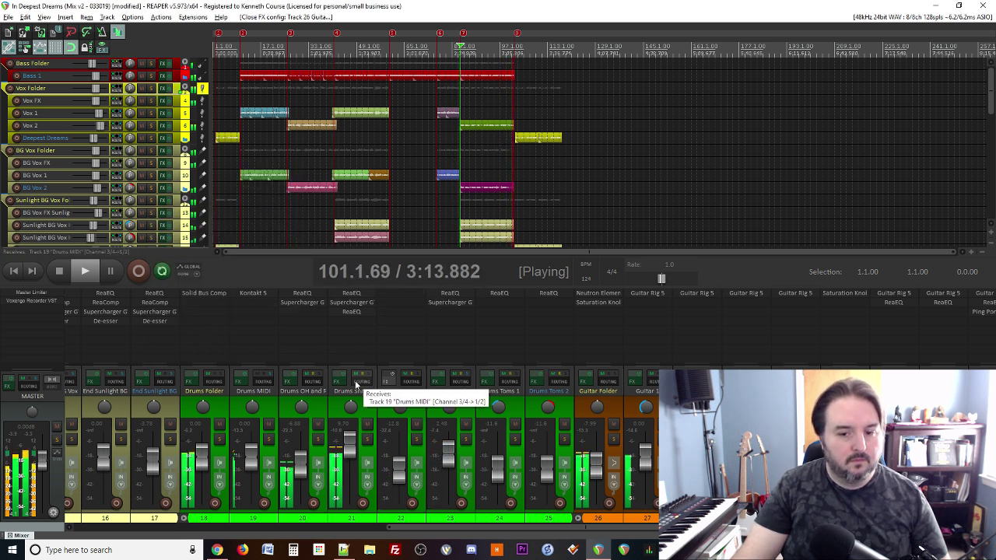
Step: Restart playback from marker 3 and recheck the Saturation Knob
key("space")
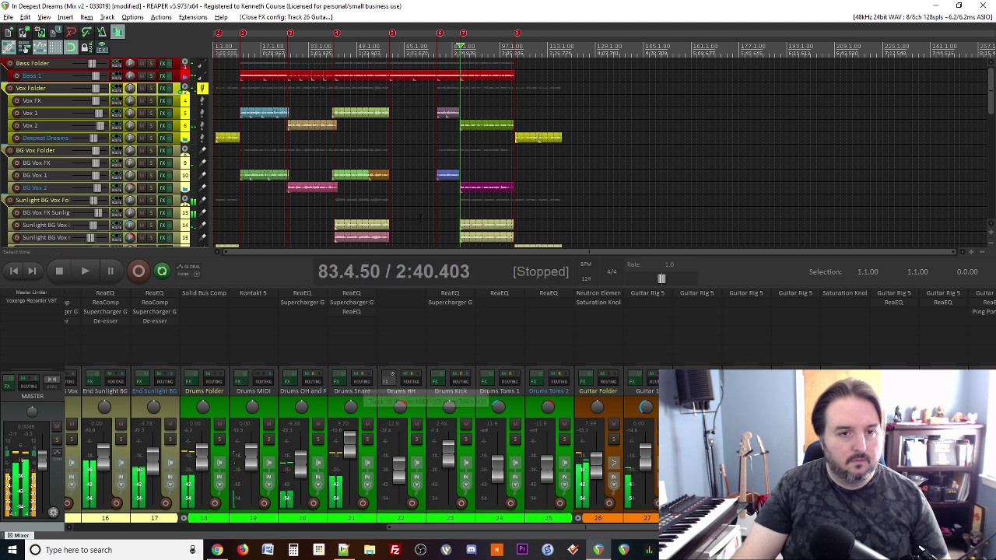
key("3")
key("space")
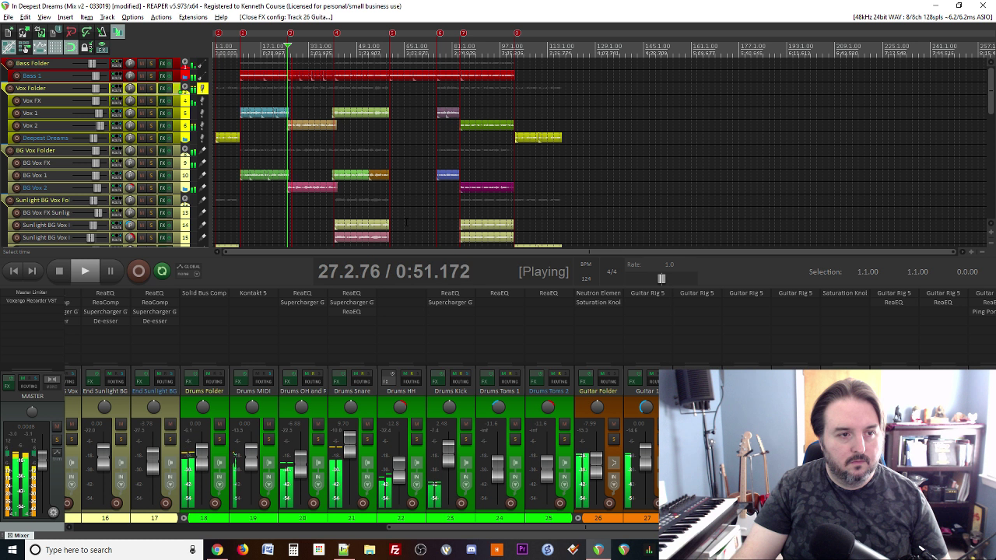
left_click(597, 302)
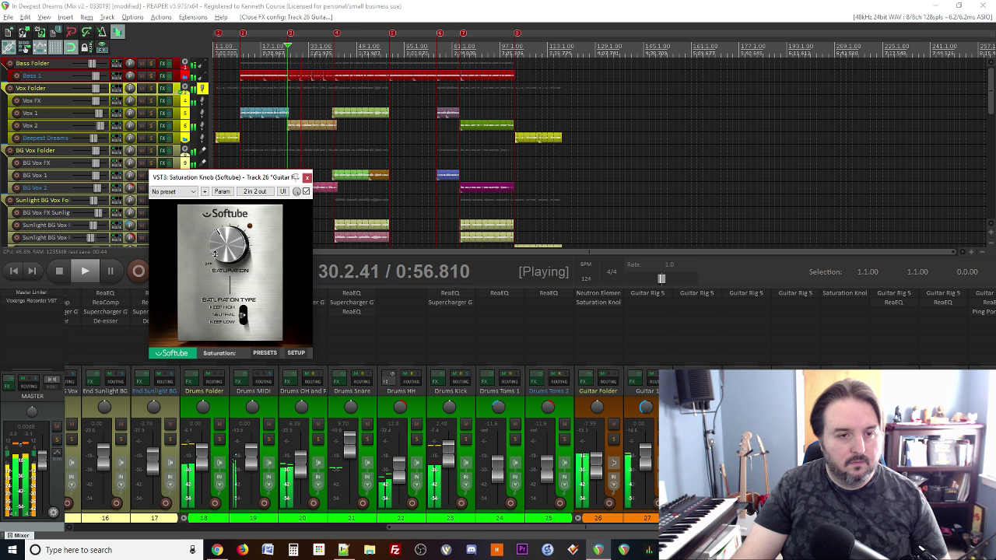
left_click(307, 178)
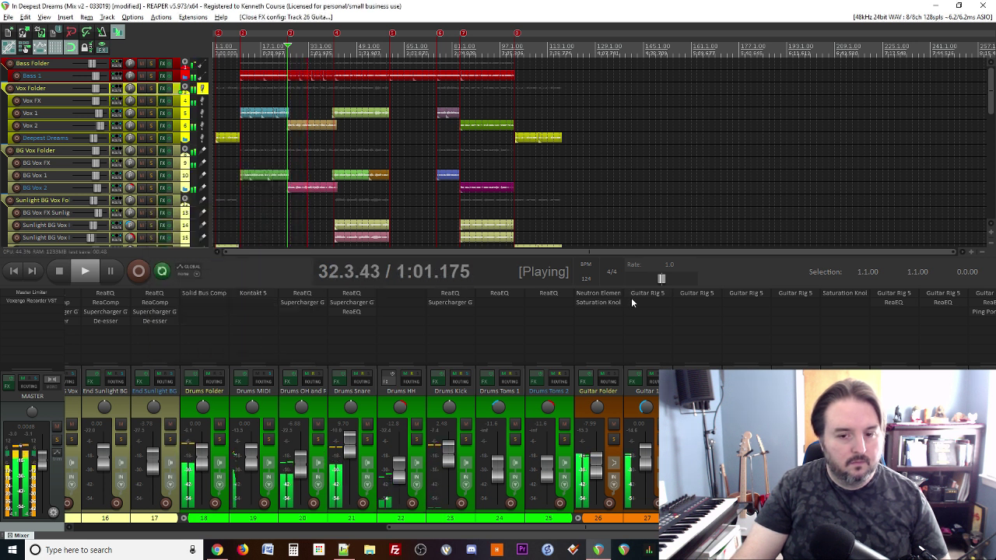
Step: Add Supercharger GT to the Guitar Folder with the Rock Guitar Riff preset
double_click(600, 313)
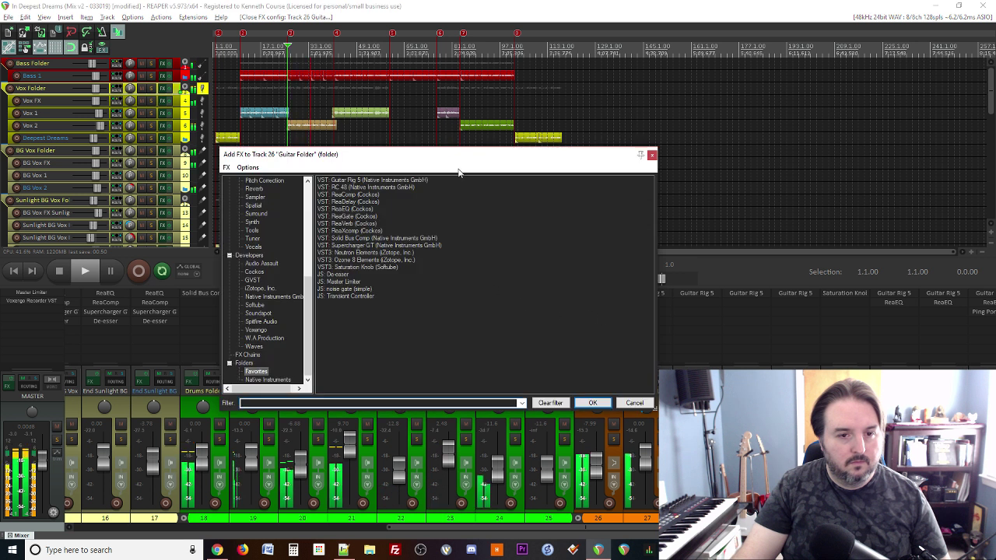
left_click(365, 246)
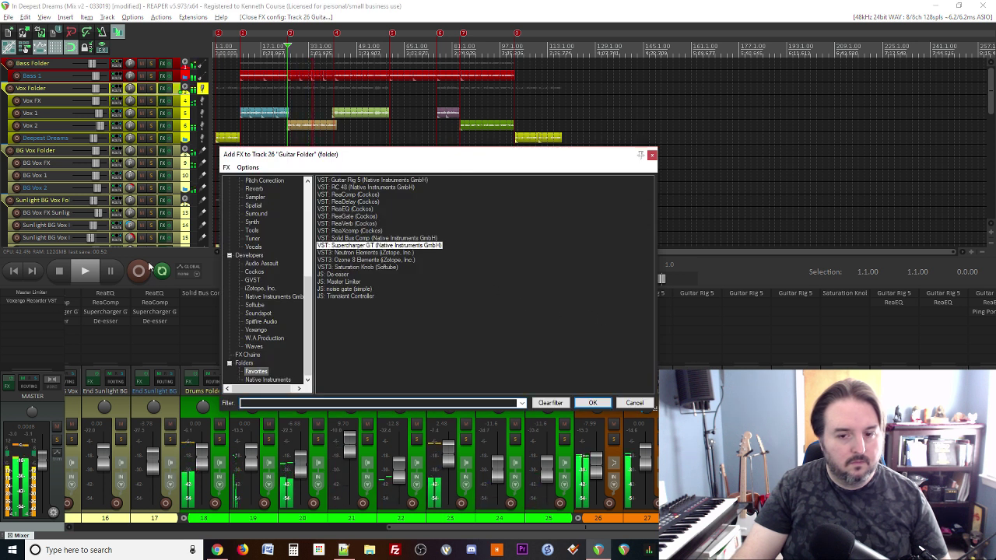
key("Return")
left_click(223, 65)
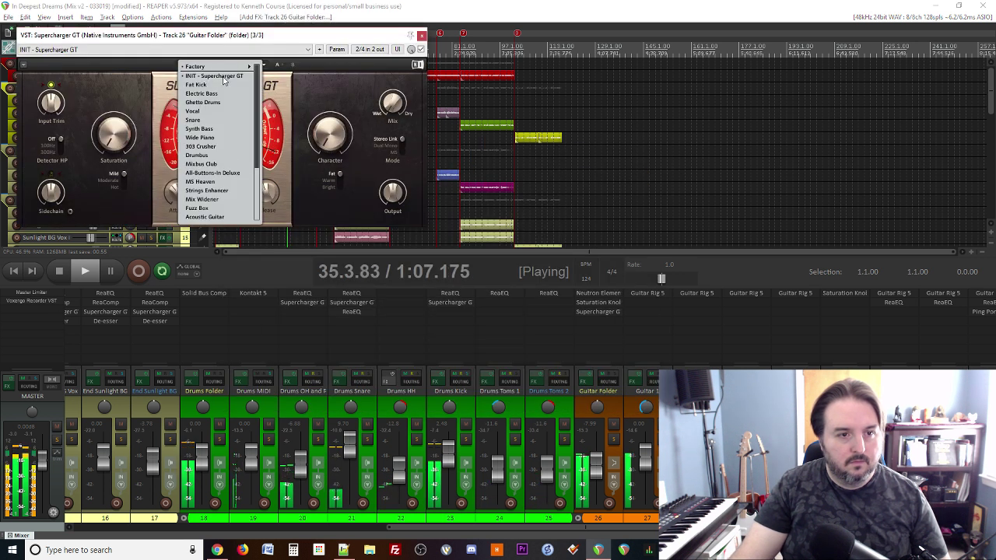
scroll(229, 191, "down", 3)
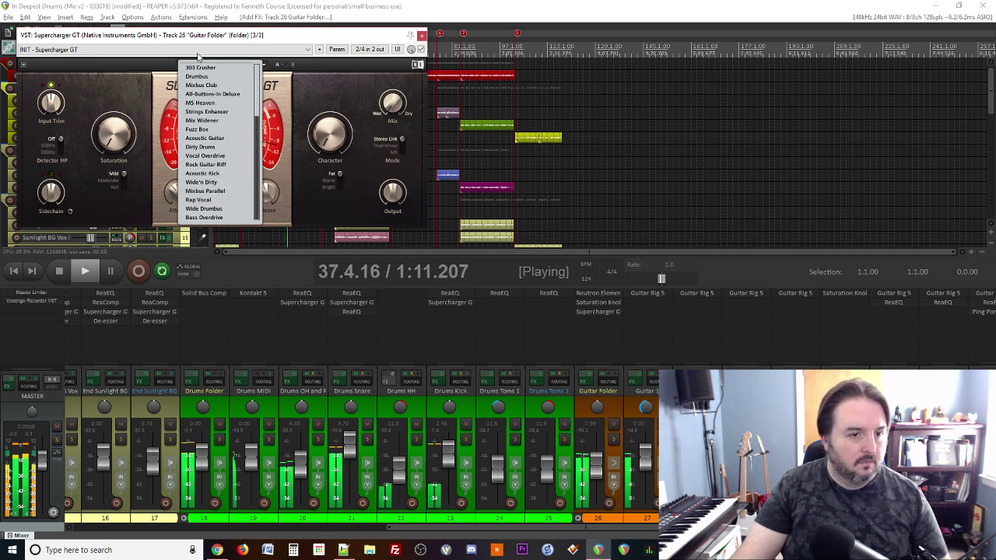
left_click(205, 164)
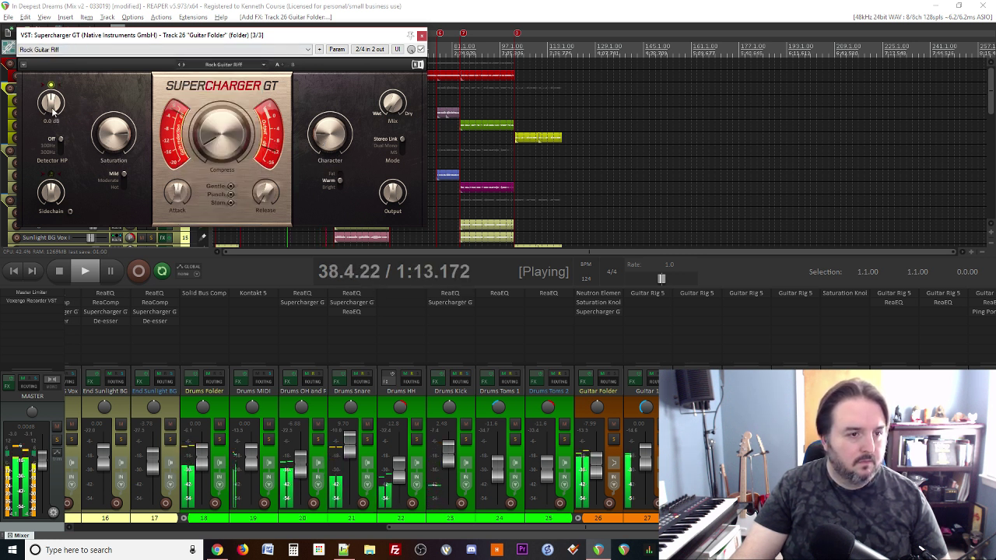
Step: Lower input trim, raise compression to 3.55 and drop output to about -3 dB
left_click_drag(52, 111, 52, 133)
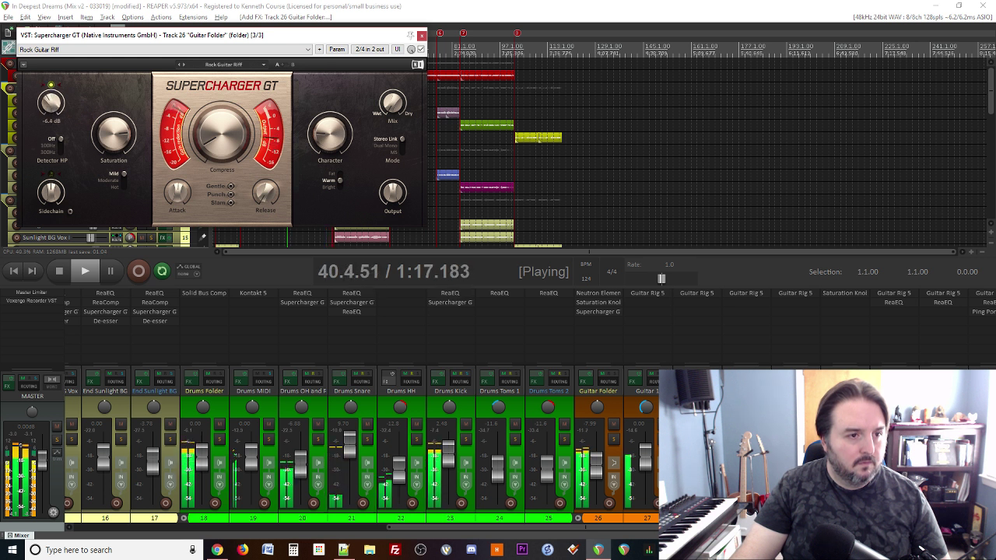
left_click_drag(221, 136, 221, 118)
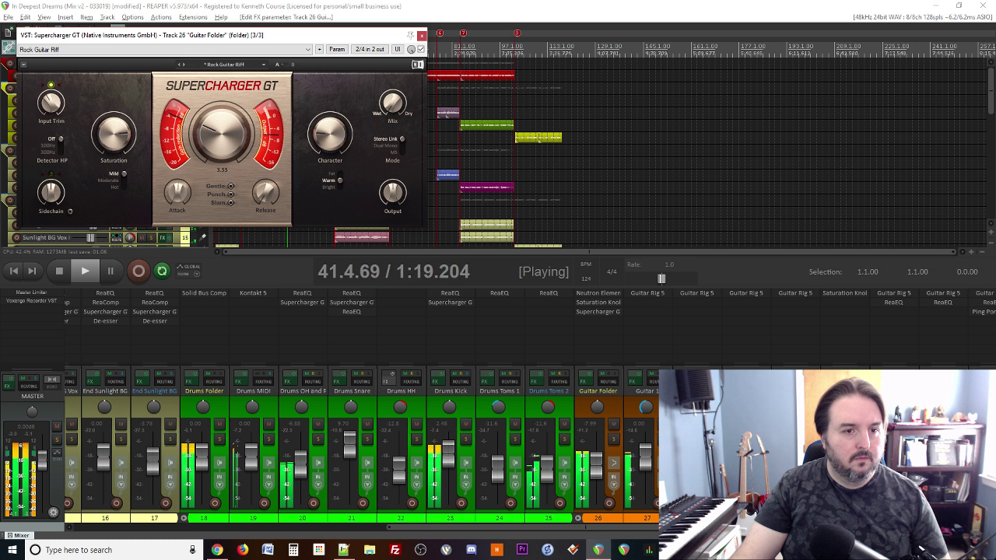
left_click(420, 49)
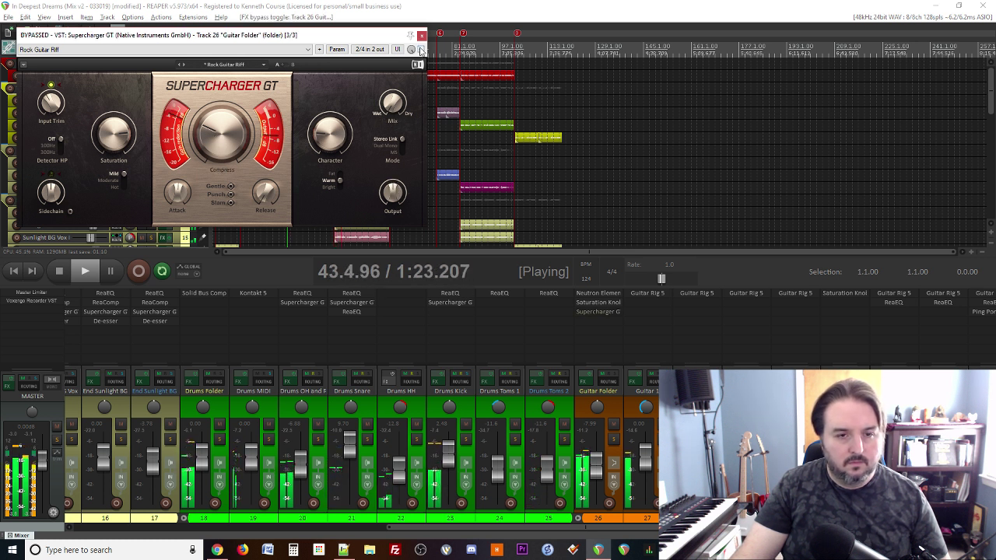
left_click(420, 49)
left_click_drag(394, 191, 394, 198)
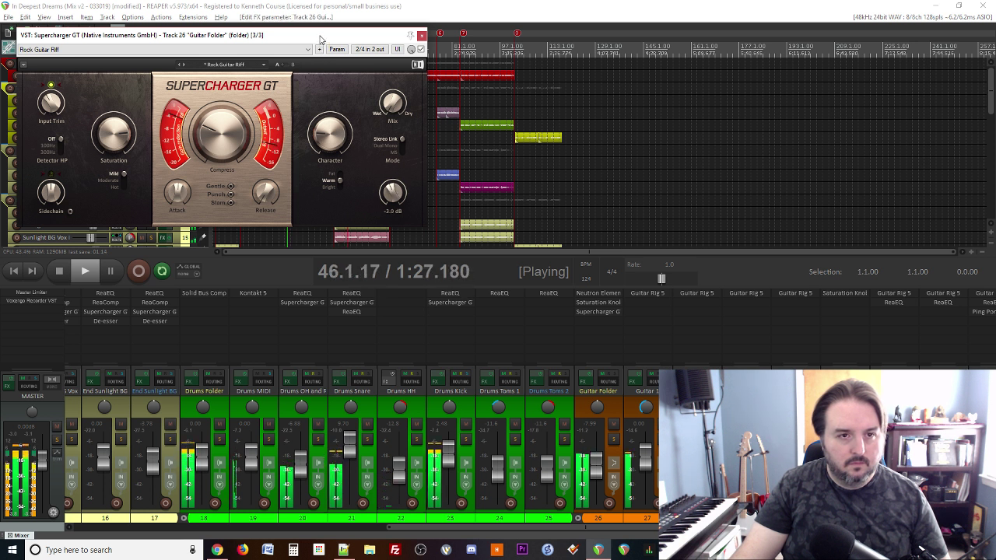
left_click_drag(320, 39, 491, 210)
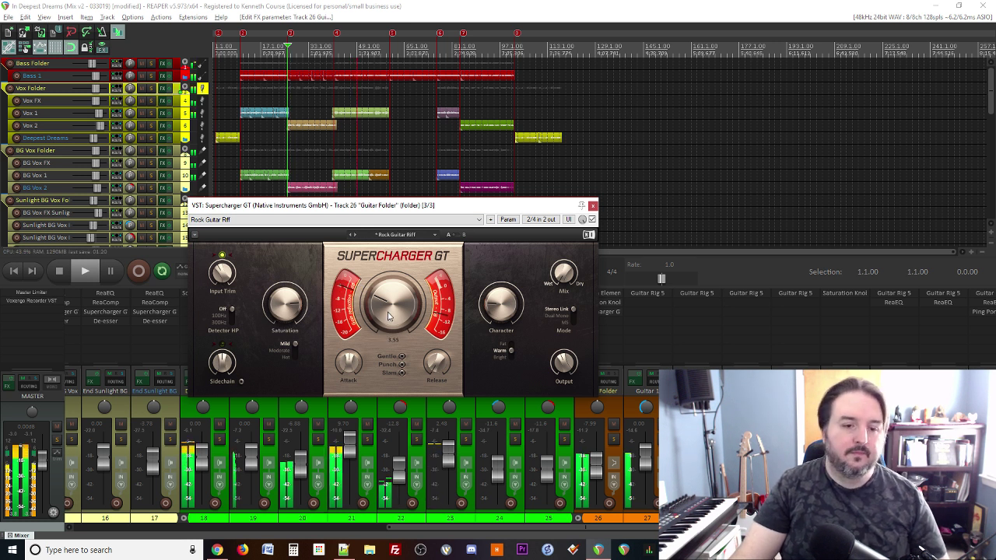
Step: Raise compression to about 6.85 and Character to about 7.55, comparing against bypass
left_click_drag(377, 315, 378, 280)
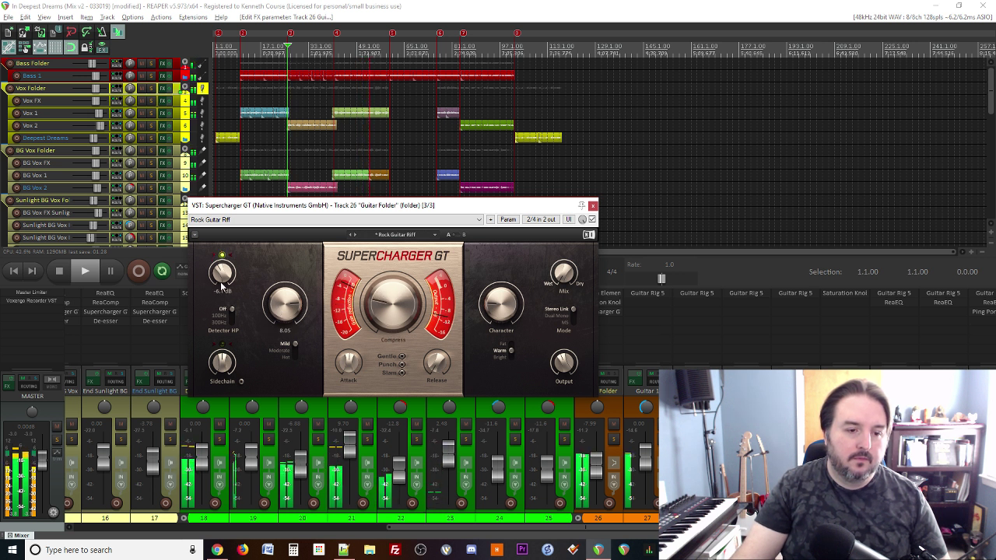
left_click(591, 220)
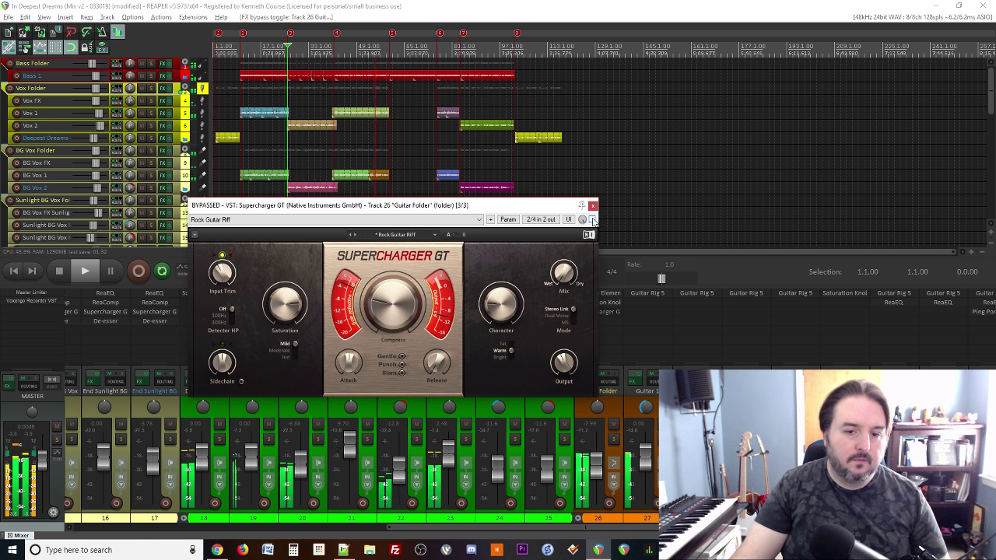
left_click(591, 220)
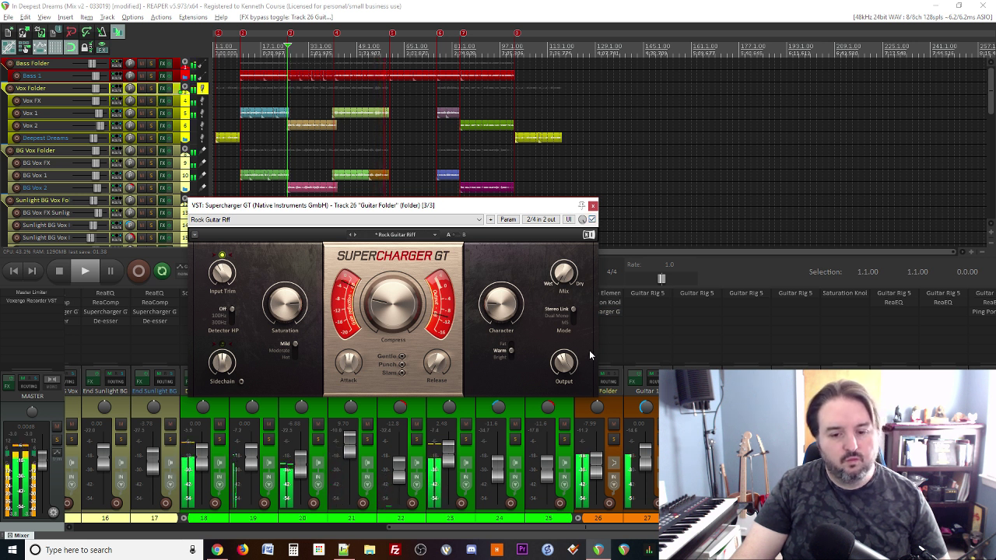
left_click(591, 220)
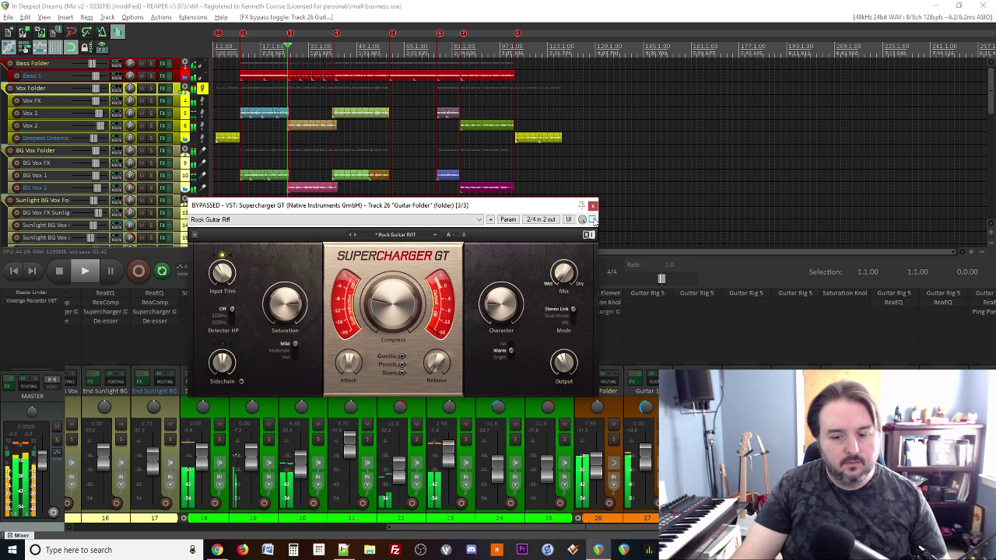
left_click(592, 221)
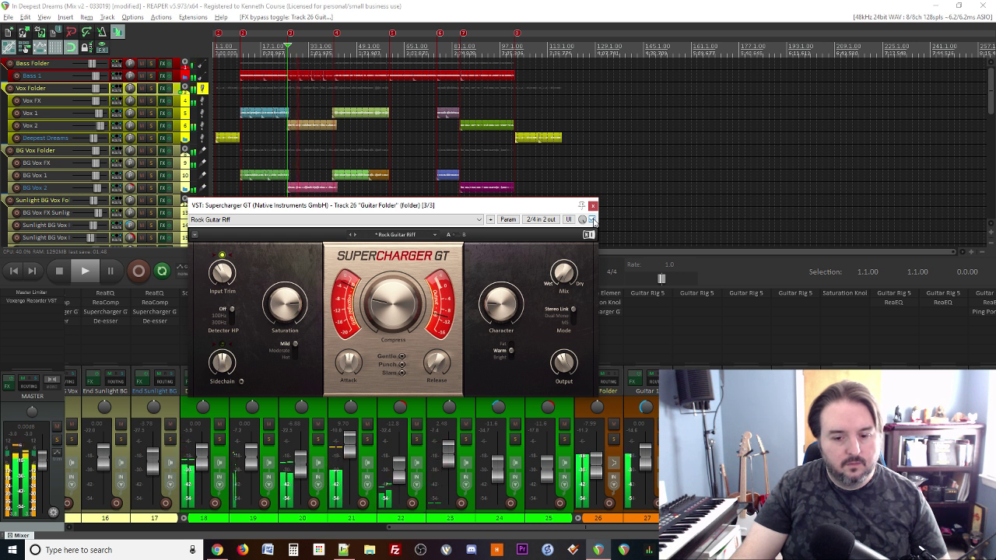
left_click(592, 221)
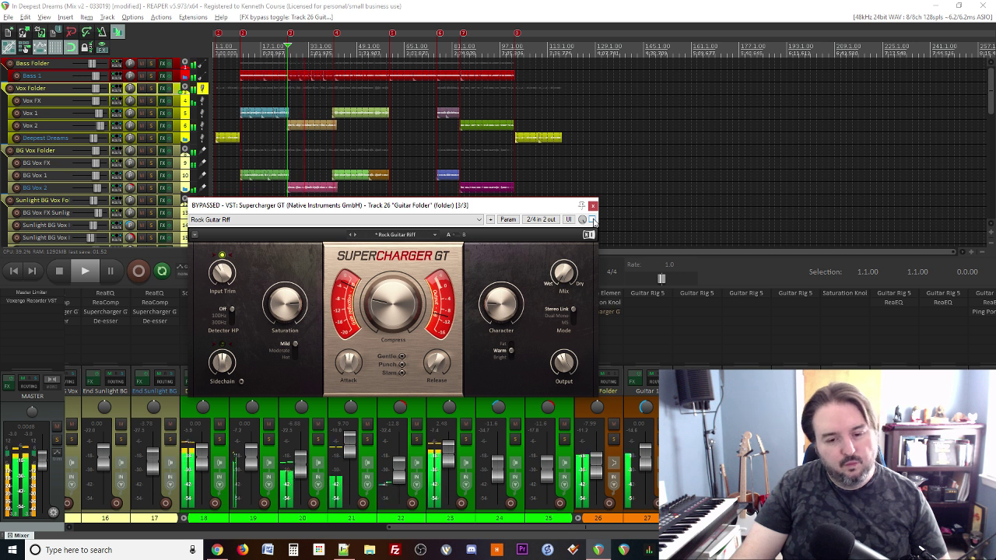
left_click(592, 220)
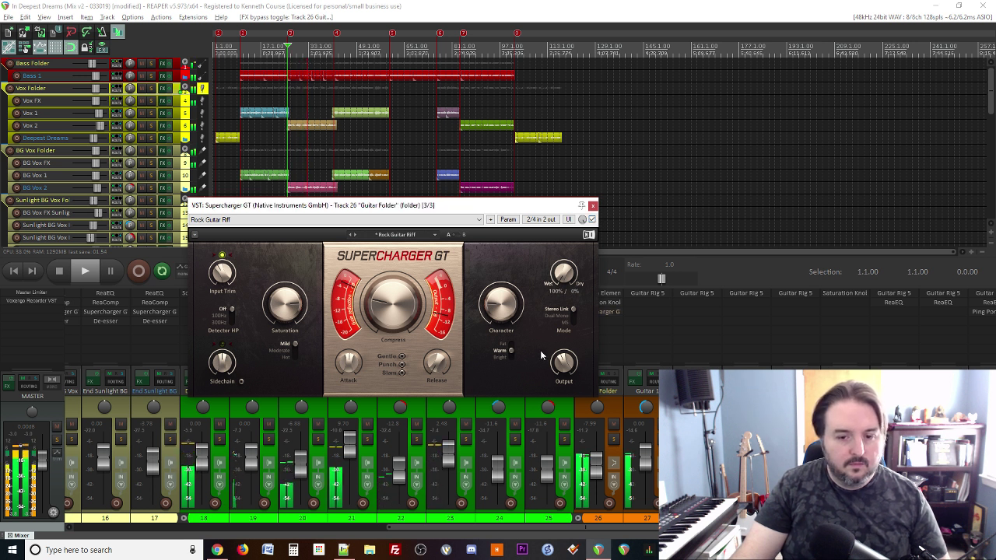
mouse_move(494, 315)
left_mouse_down()
mouse_move(494, 330)
mouse_move(494, 268)
mouse_move(498, 308)
left_mouse_up()
left_click(591, 219)
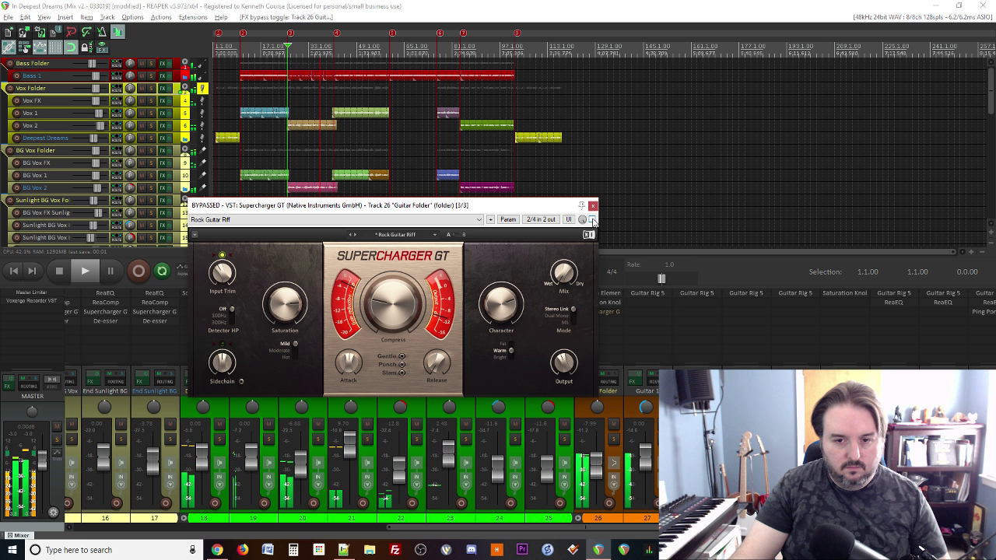
left_click(592, 219)
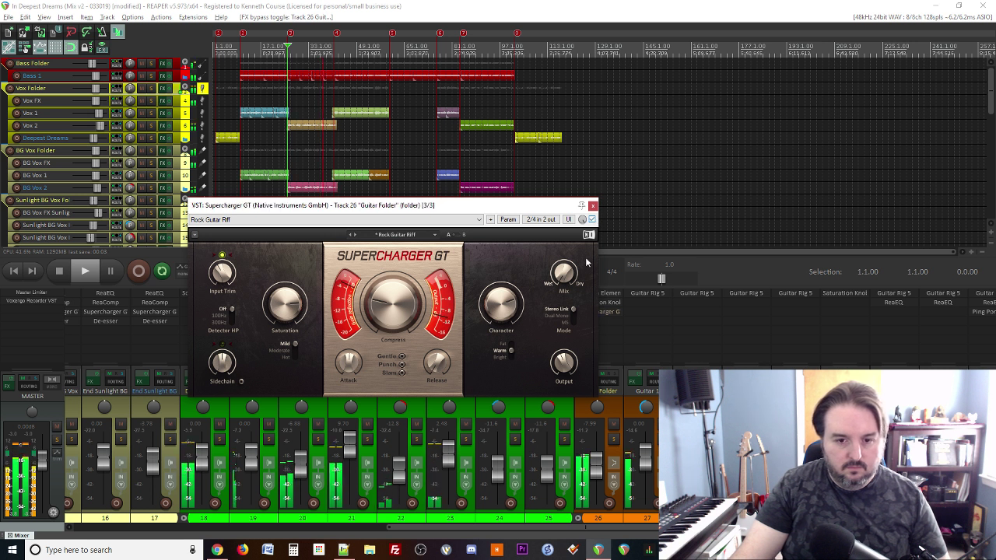
Step: Ease Character to about 6.90 and set saturation to 4.35, comparing against bypass
left_click_drag(501, 306, 501, 318)
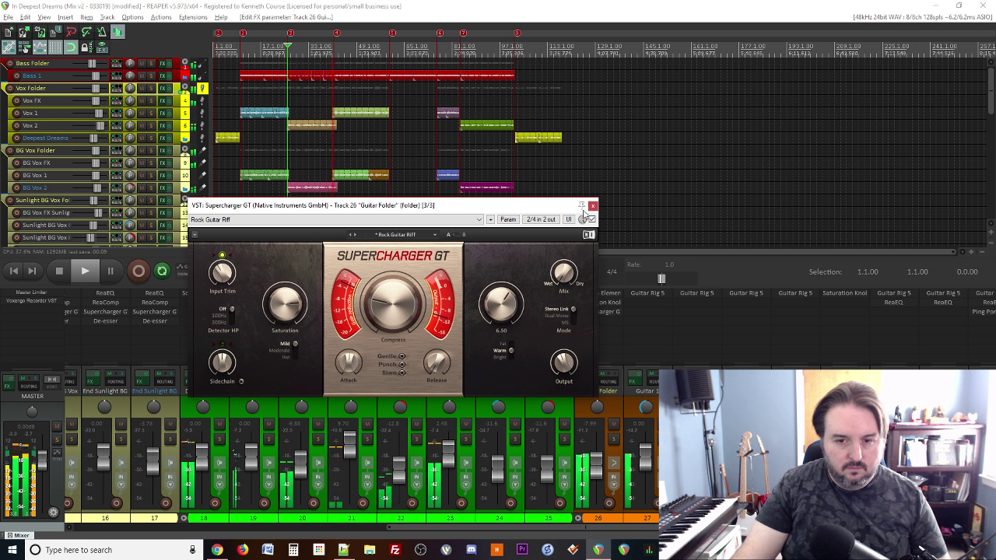
left_click(591, 219)
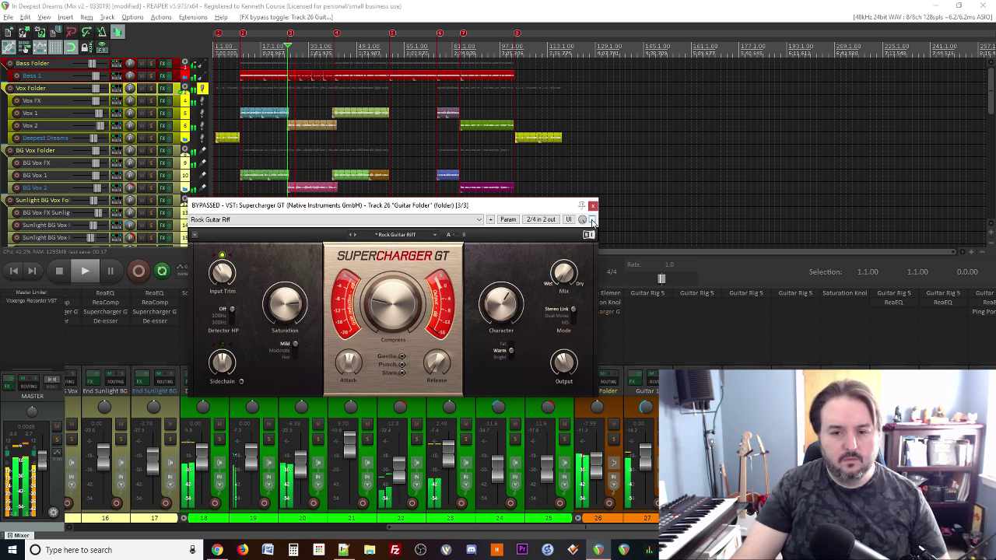
left_click(591, 220)
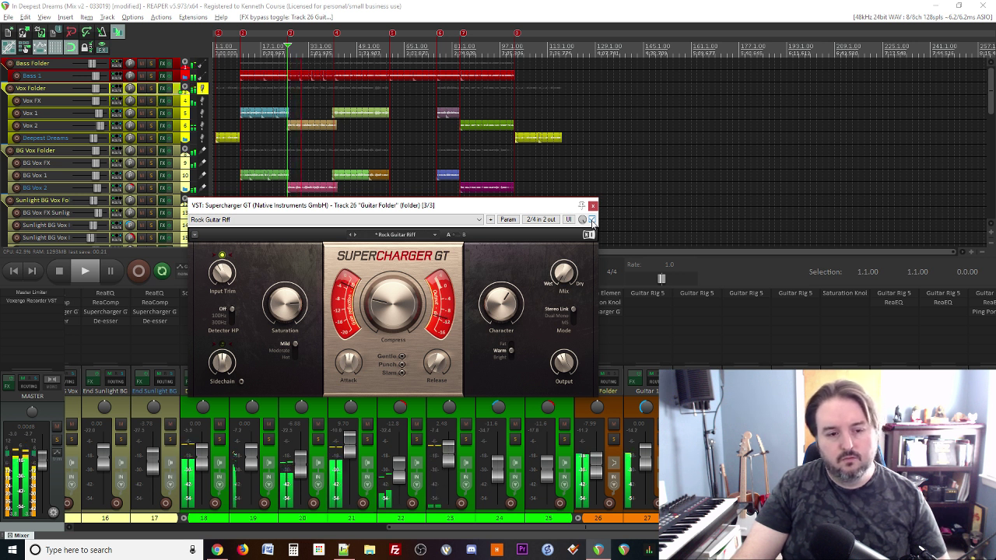
left_click_drag(284, 305, 285, 292)
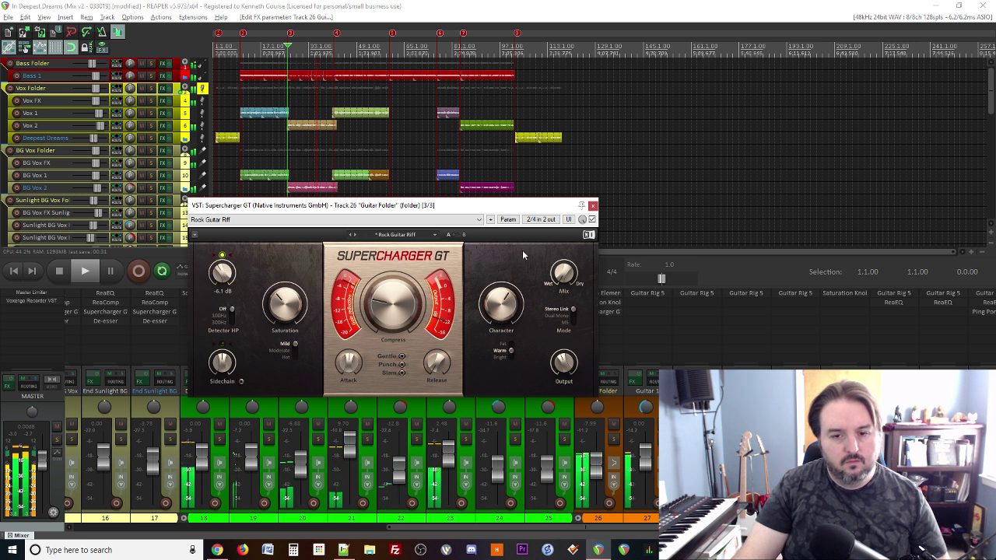
left_click(591, 219)
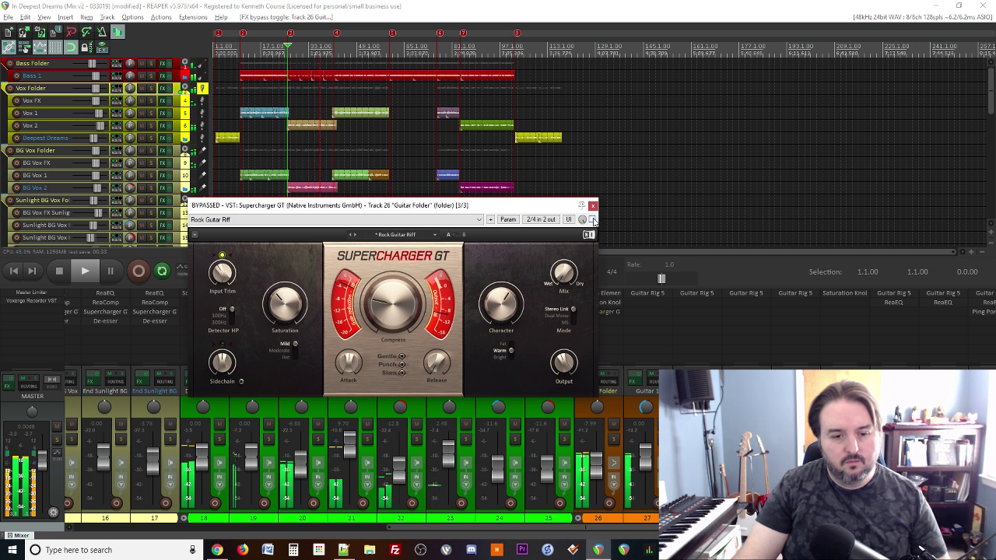
left_click(592, 219)
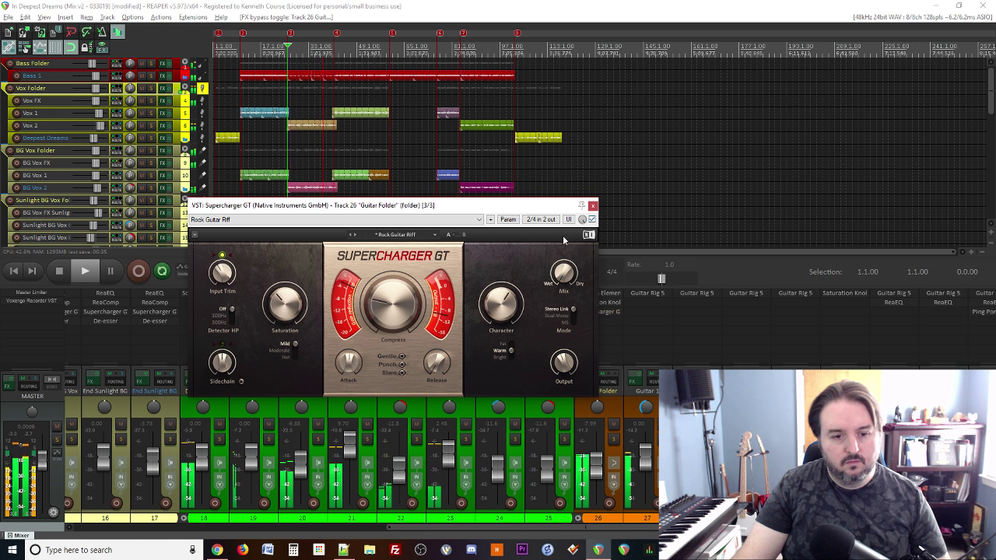
Step: Dial the compression back slightly, compare once more, and close Supercharger GT
left_click_drag(381, 315, 384, 313)
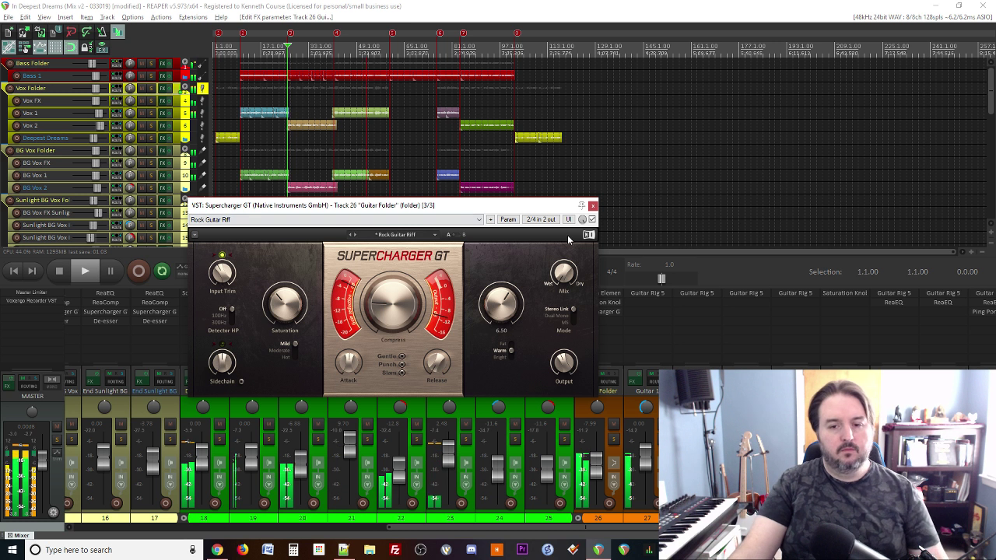
left_click(592, 219)
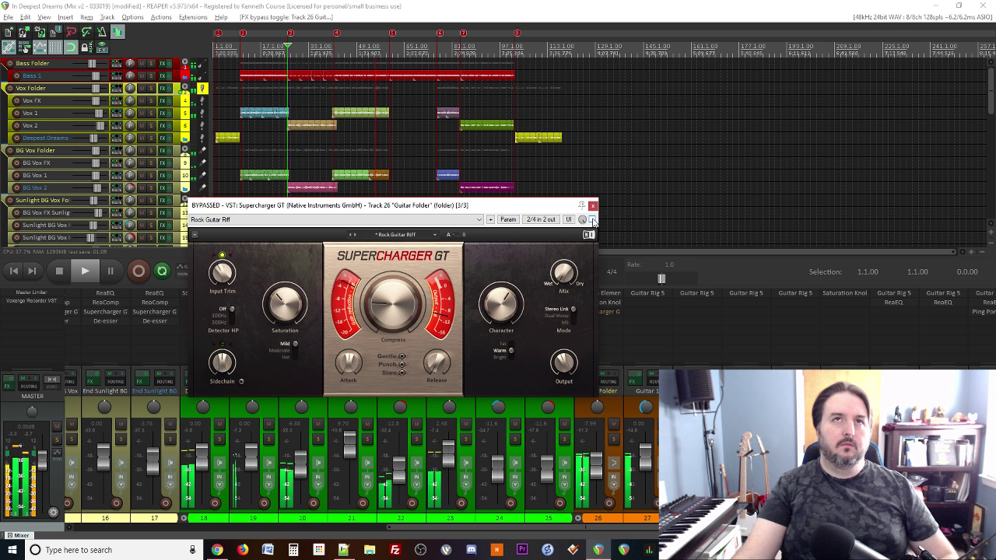
left_click(593, 220)
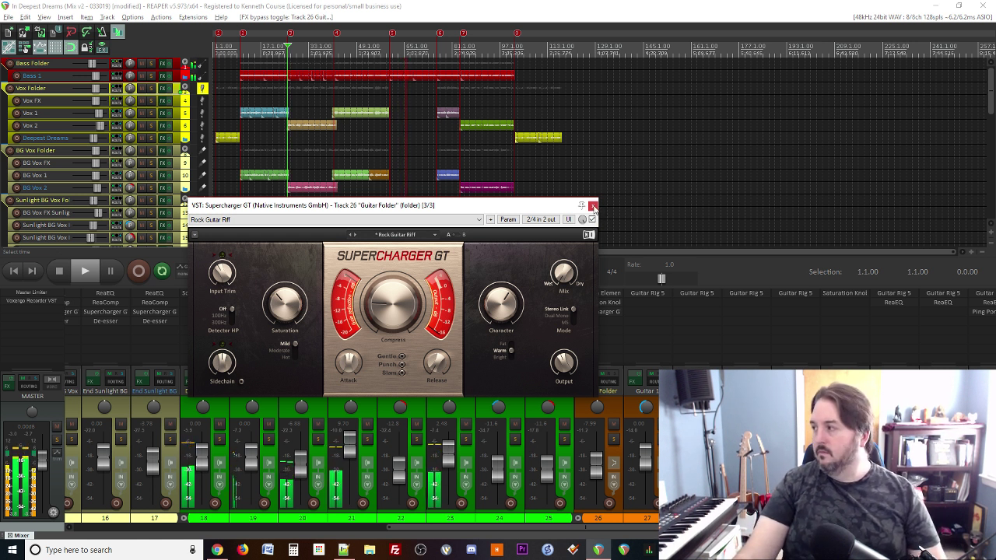
left_click(593, 206)
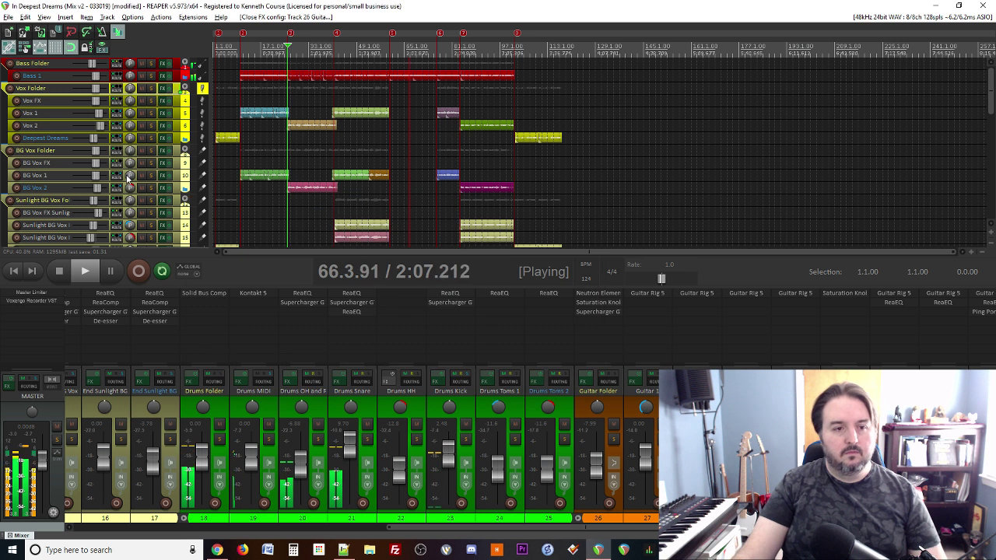
Step: Stop playback and scroll to the bottom of the track list
scroll(150, 189, "down", 10)
scroll(150, 189, "down", 4)
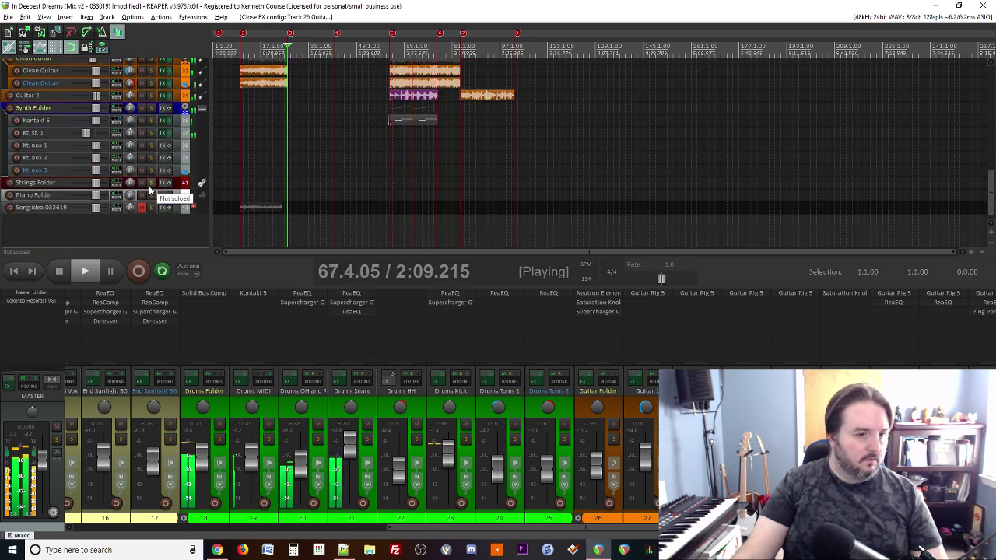
key("space")
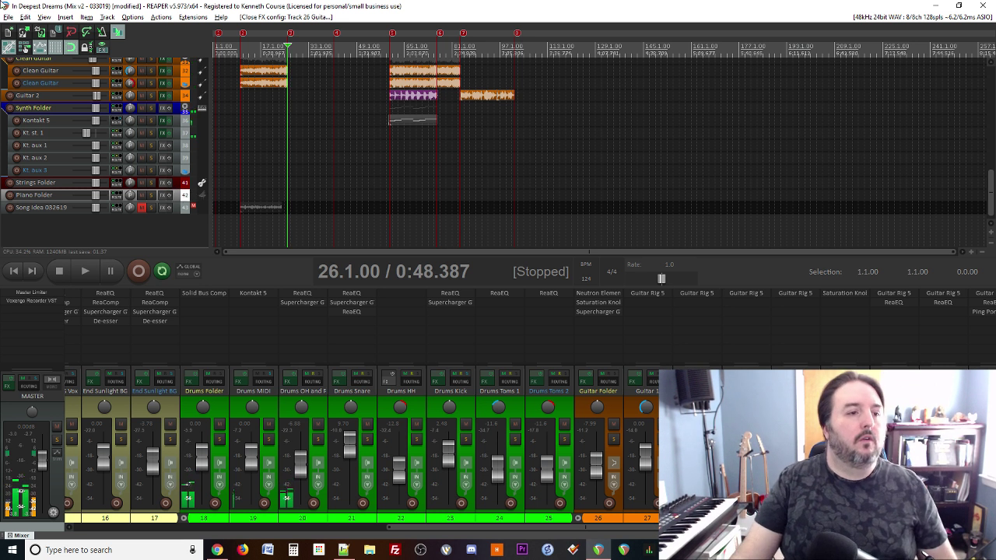
left_click(8, 17)
key("Escape")
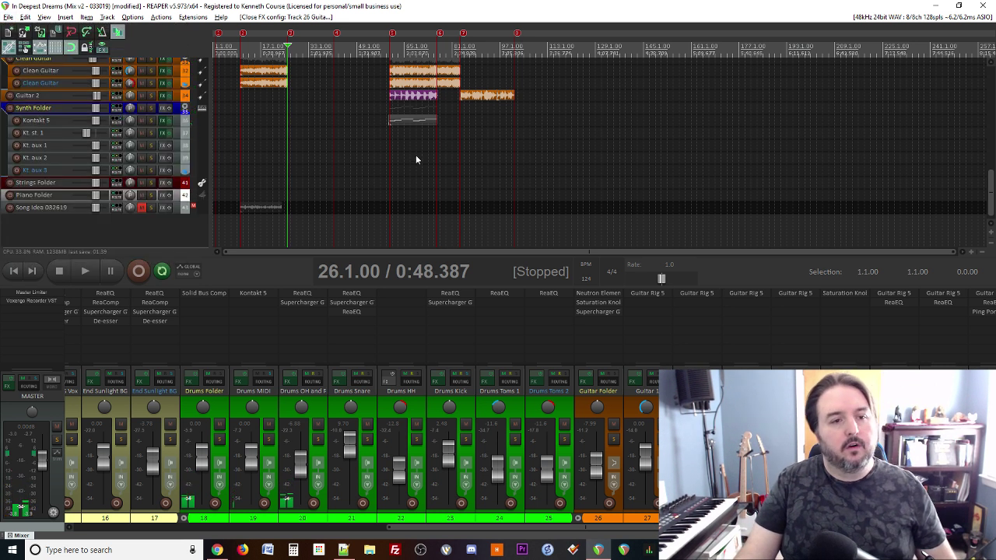
scroll(392, 173, "down", 2)
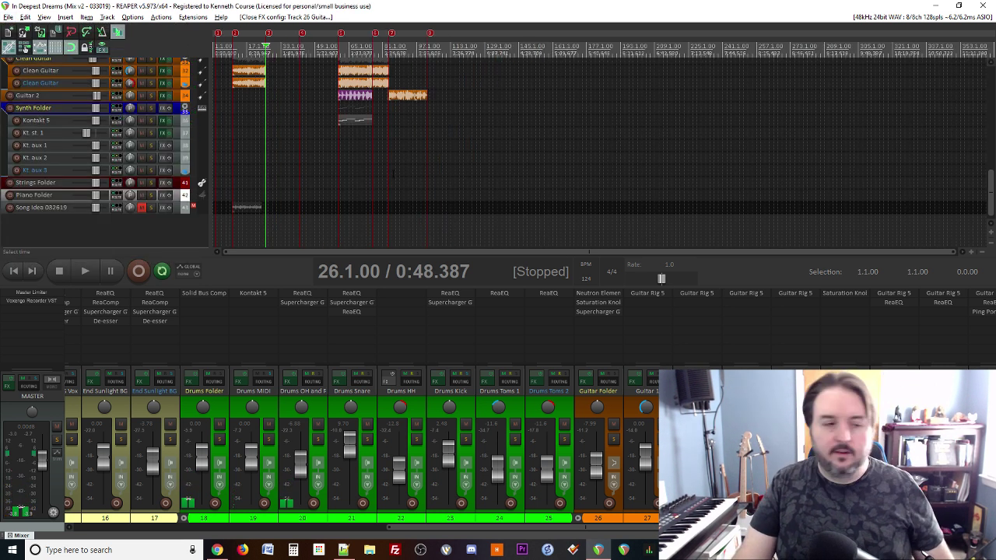
Step: Delete the Song Idea and Piano Folder tracks and add an empty track at the end
left_click(180, 185)
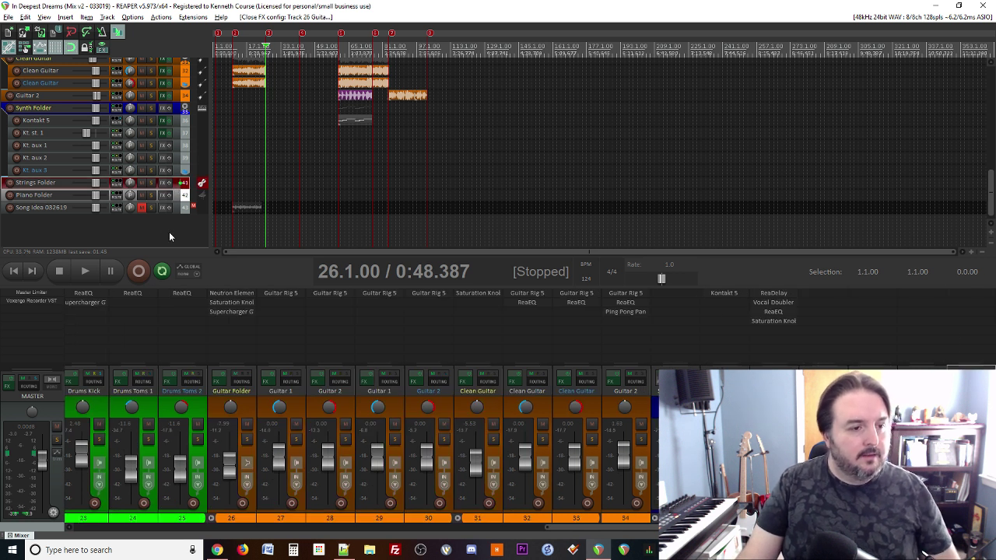
left_click(176, 208)
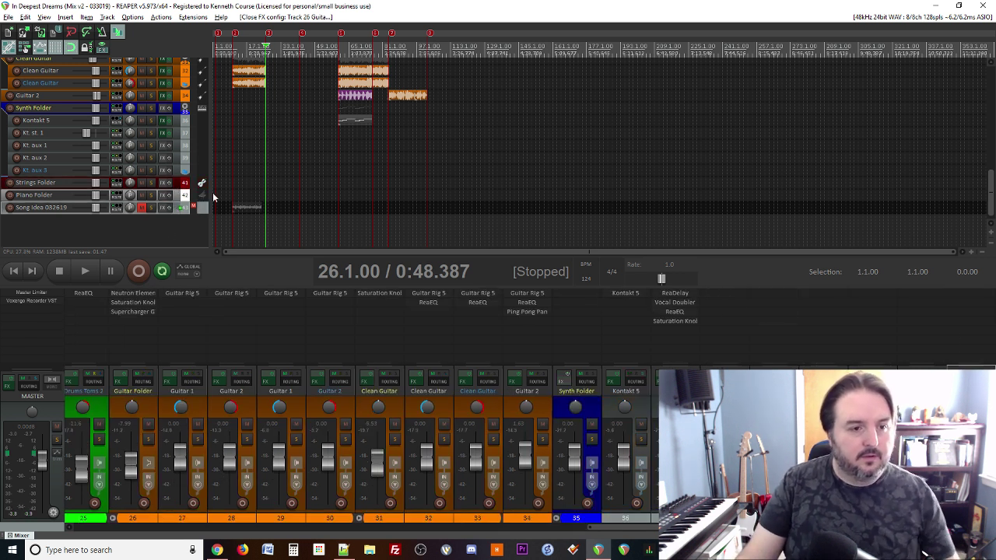
left_click(178, 193)
key("Delete")
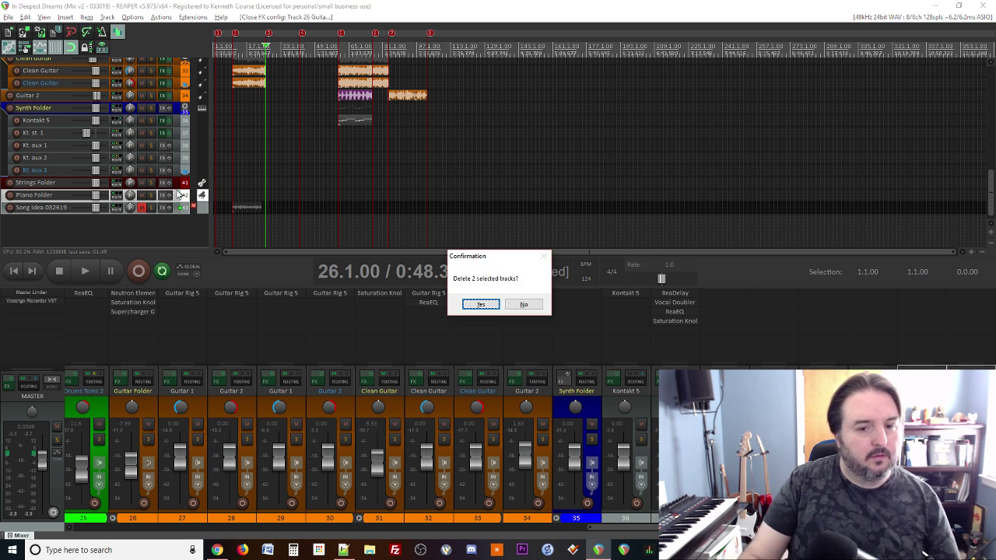
key("Return")
double_click(173, 223)
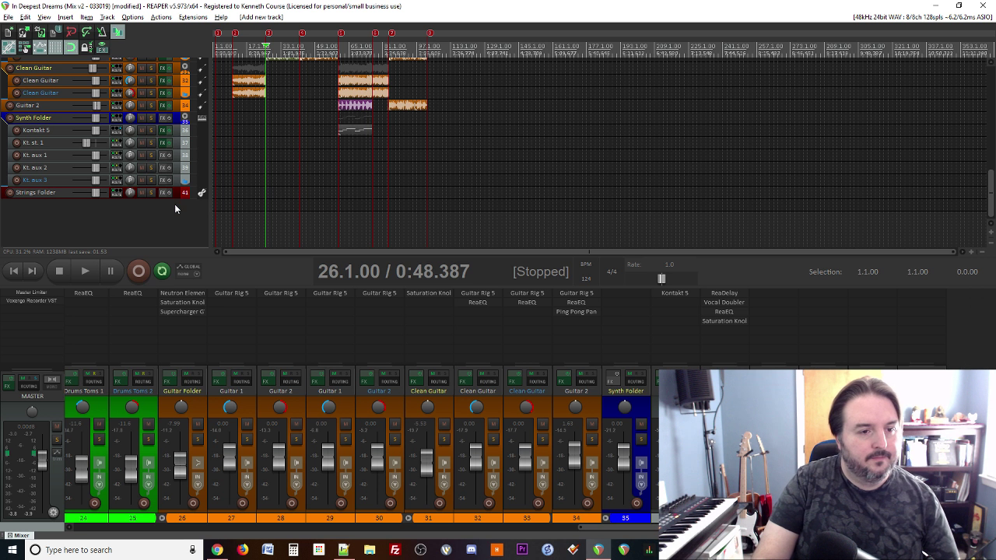
Step: Insert a new virtual instrument track running Spitfire Audio's VST3i LABS
right_click(166, 220)
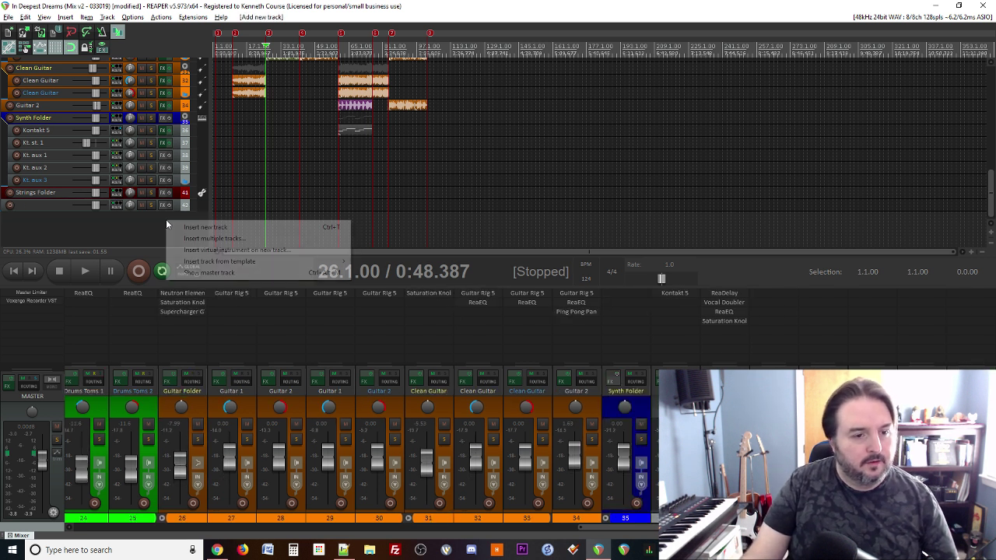
left_click(209, 238)
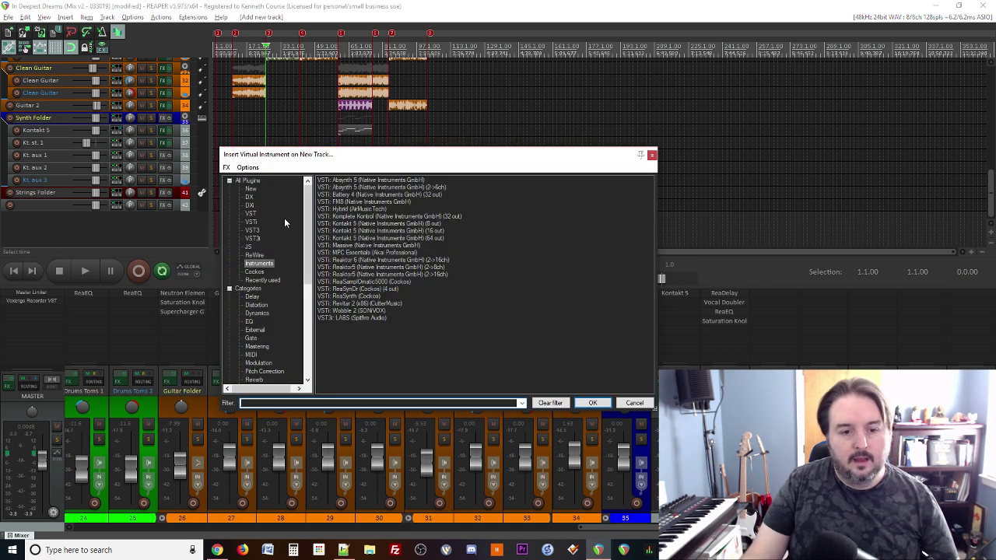
scroll(286, 256, "down", 8)
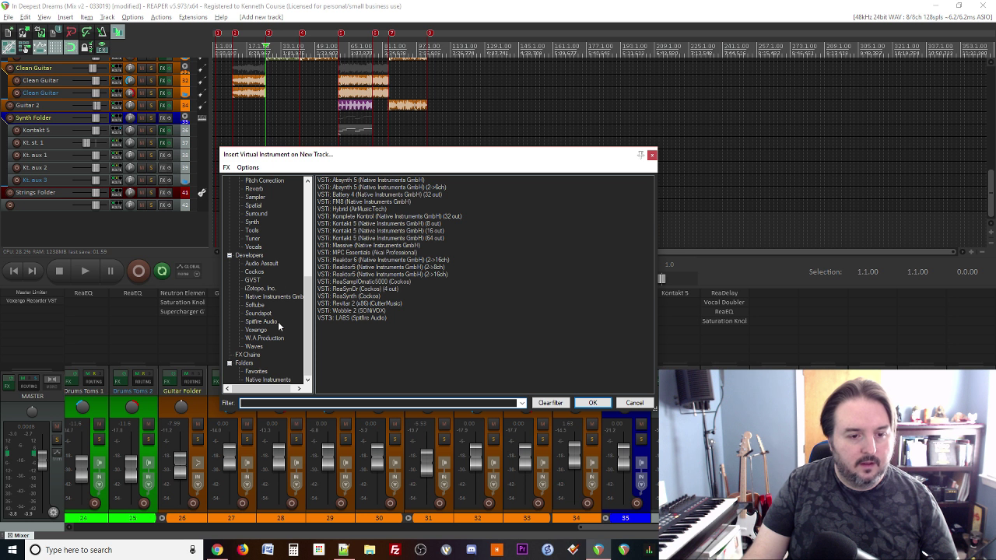
left_click(261, 321)
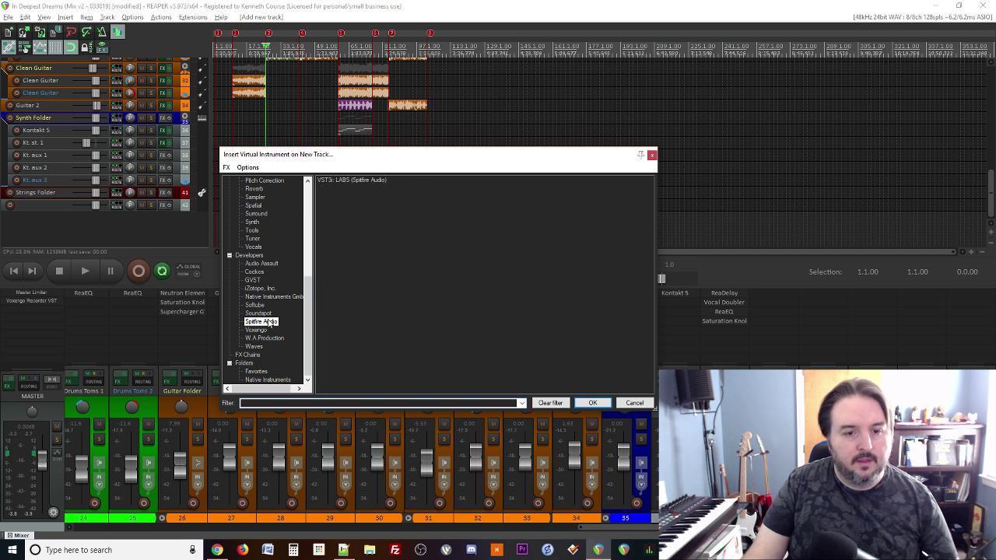
left_click(358, 180)
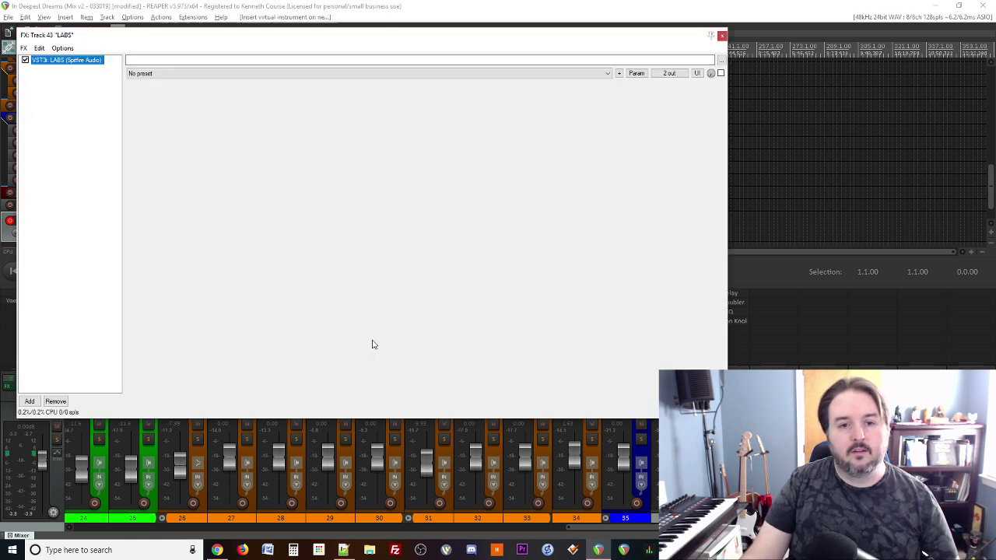
Step: Open the LABS preset browser filtered to Strings presets and scroll through the list
left_click_drag(378, 37, 503, 78)
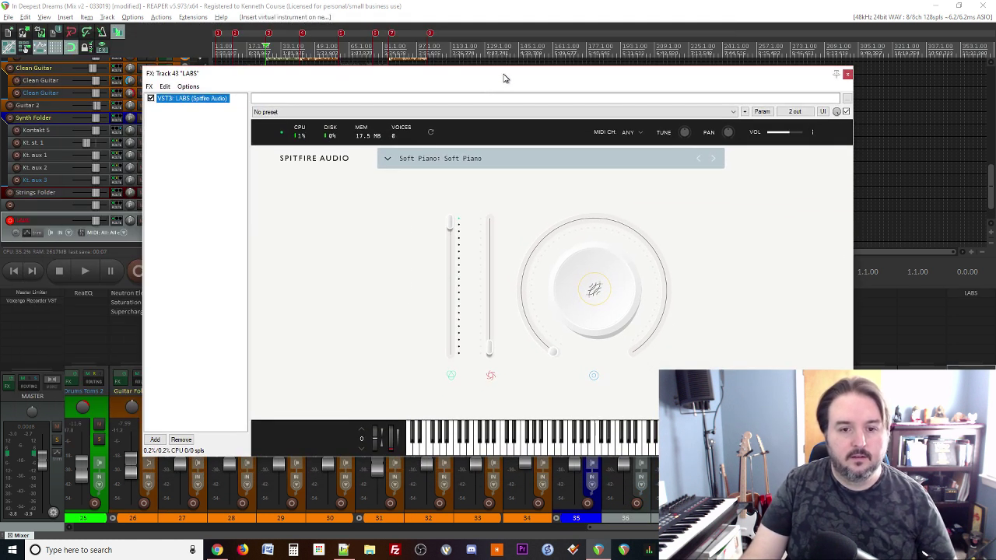
left_click(391, 160)
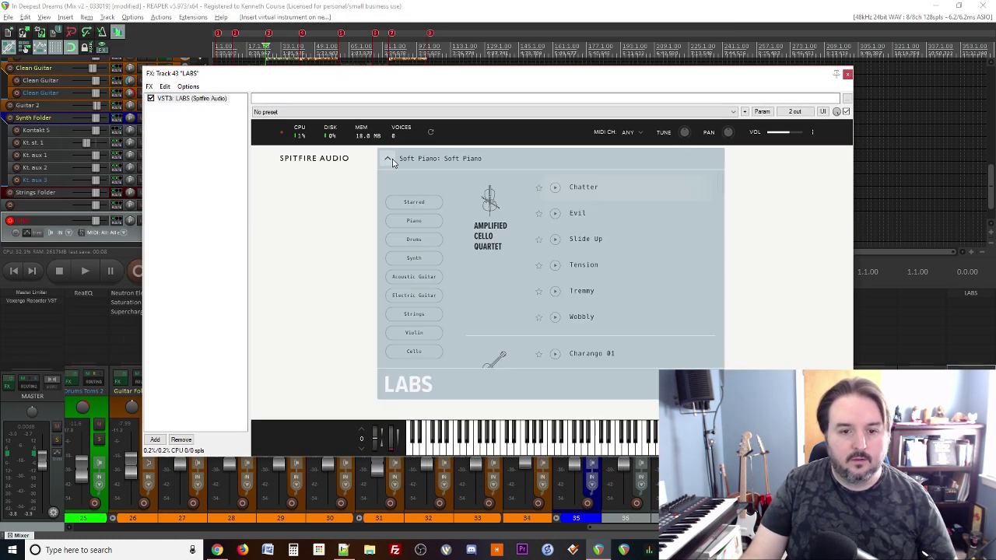
left_click(428, 315)
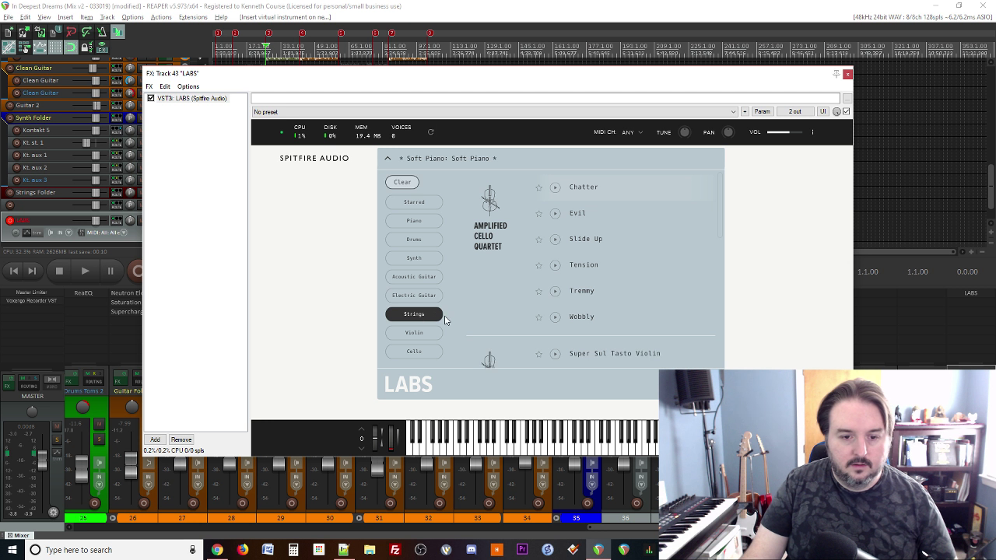
scroll(633, 311, "down", 3)
scroll(649, 315, "up", 3)
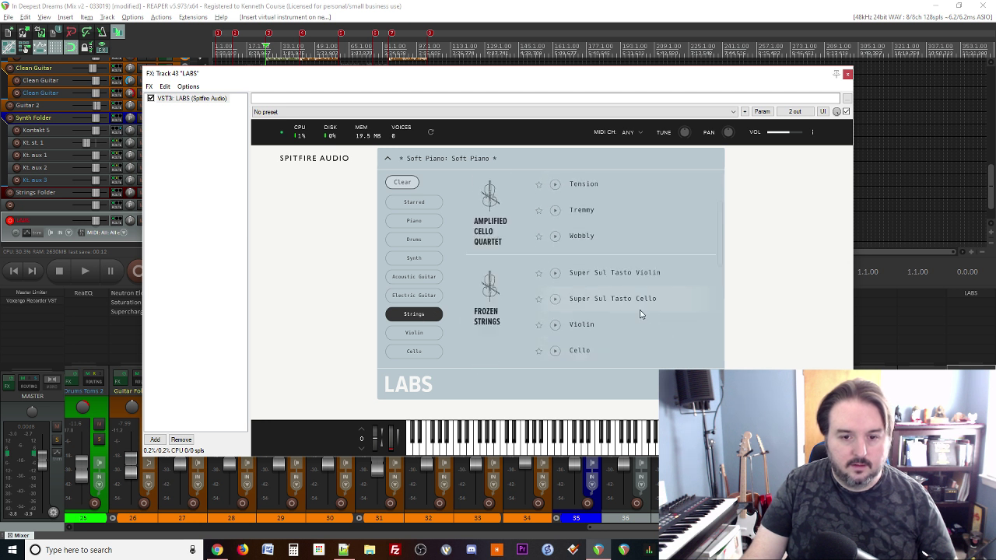
scroll(652, 310, "down", 2)
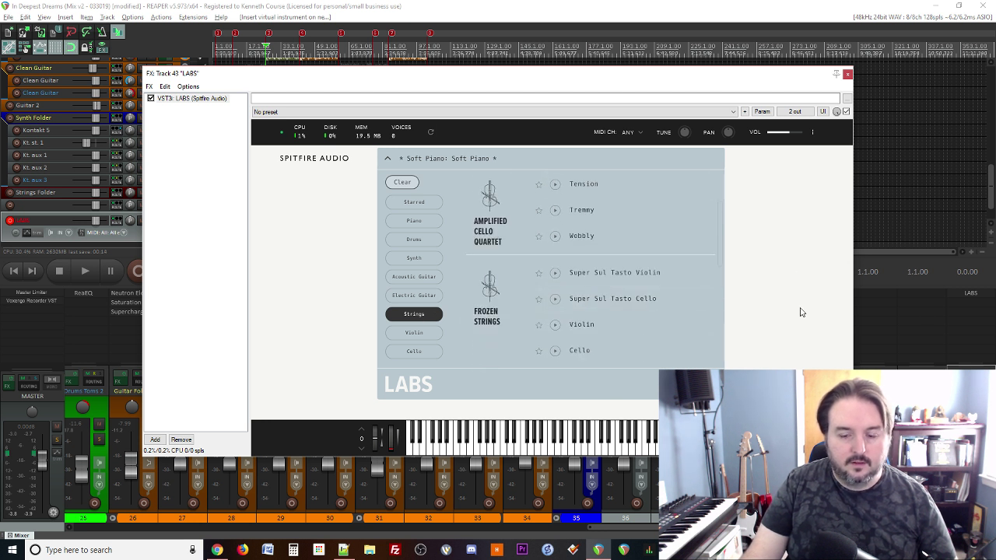
scroll(669, 317, "down", 2)
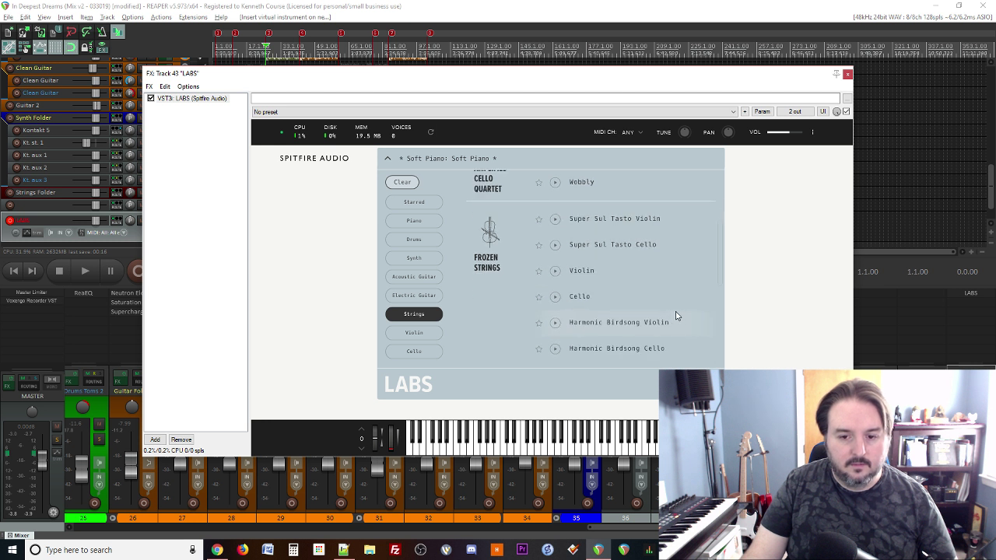
scroll(673, 316, "down", 4)
scroll(675, 317, "up", 2)
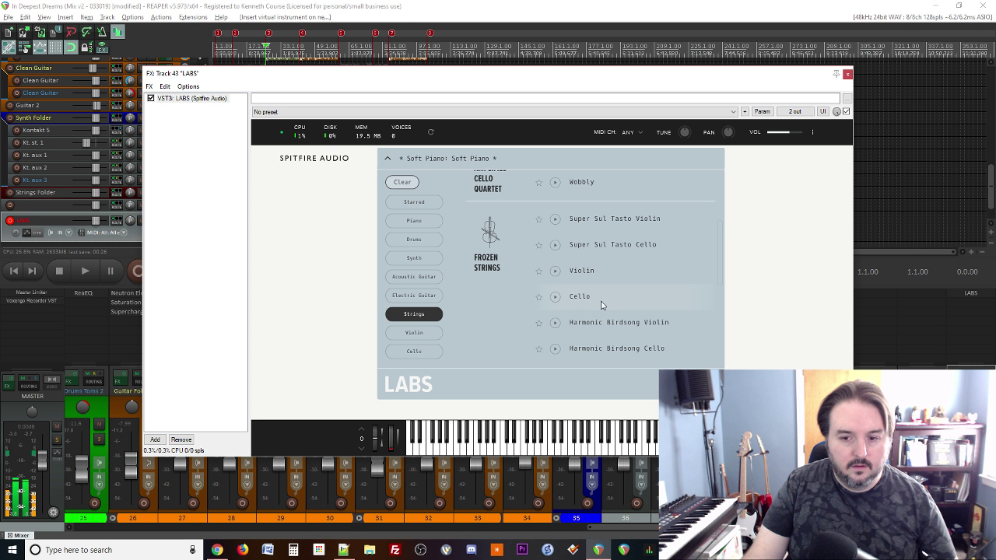
Step: Preview the Harmonic Birdsong Violin preset, then load Strings: Ensemble
left_click(553, 322)
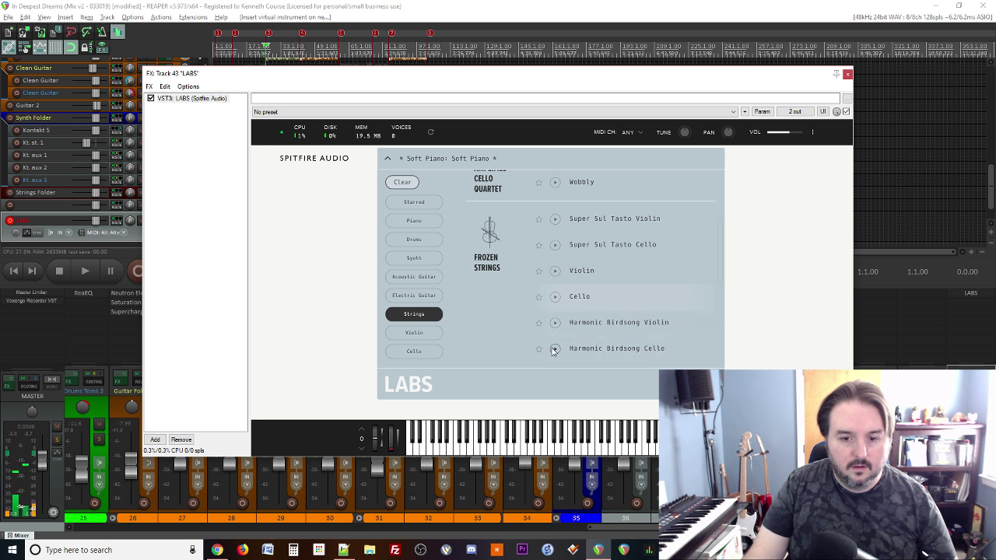
scroll(591, 315, "down", 1)
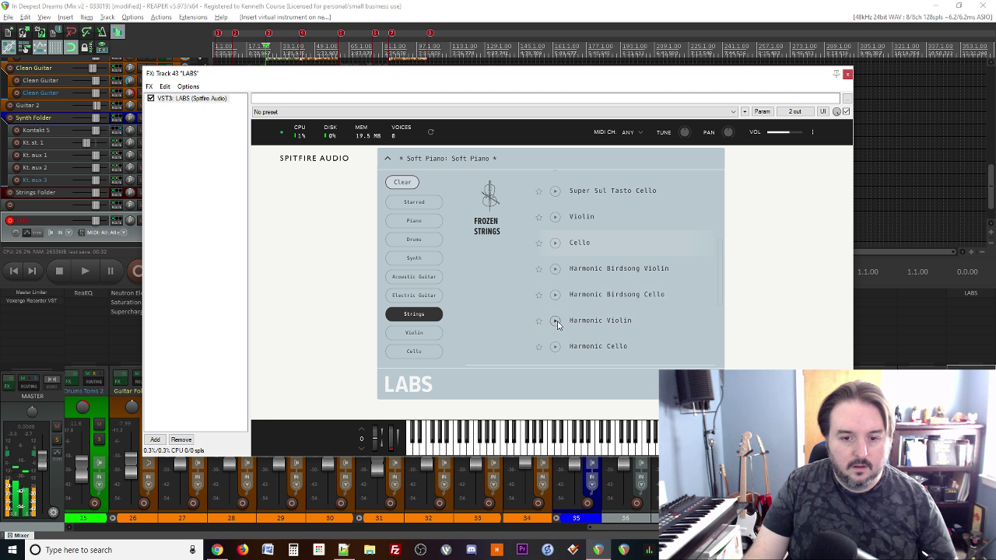
scroll(564, 323, "down", 1)
scroll(575, 319, "down", 2)
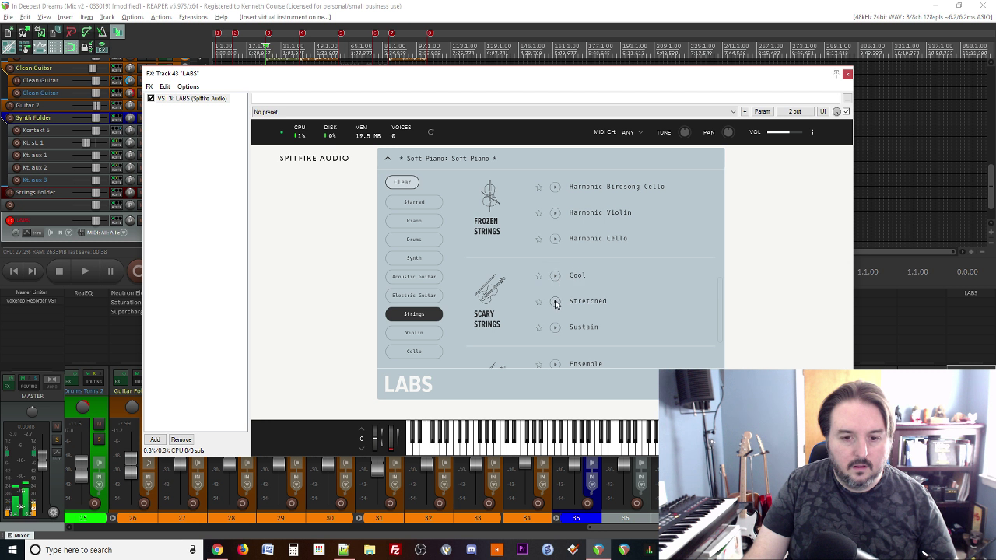
scroll(600, 292, "down", 1)
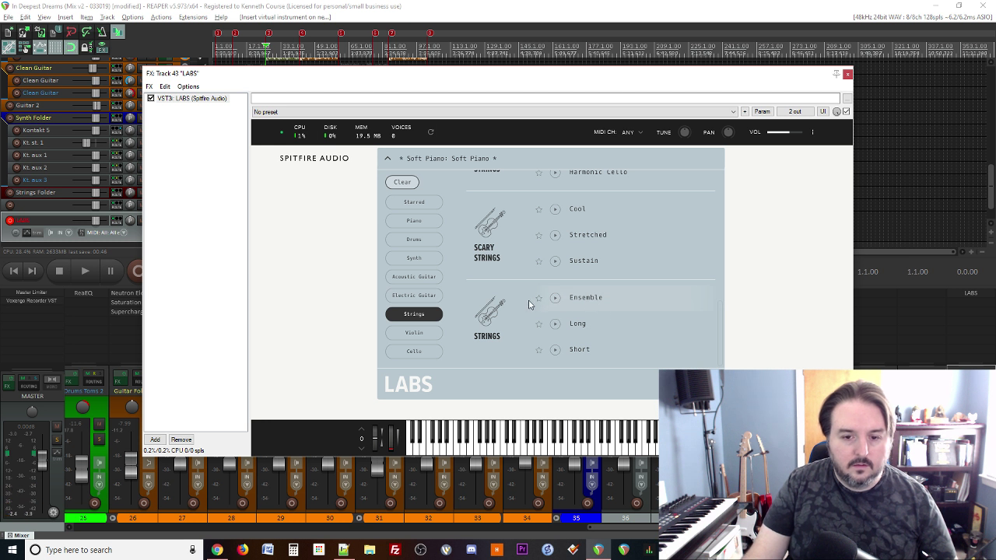
left_click(591, 297)
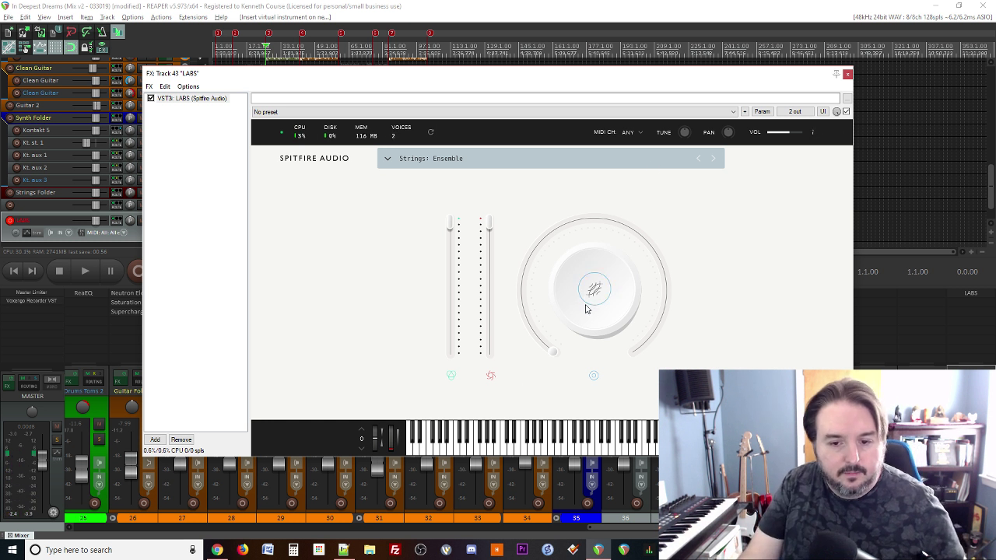
Step: Lower the strings' expression fader to 36%, then raise it back to full
mouse_move(590, 321)
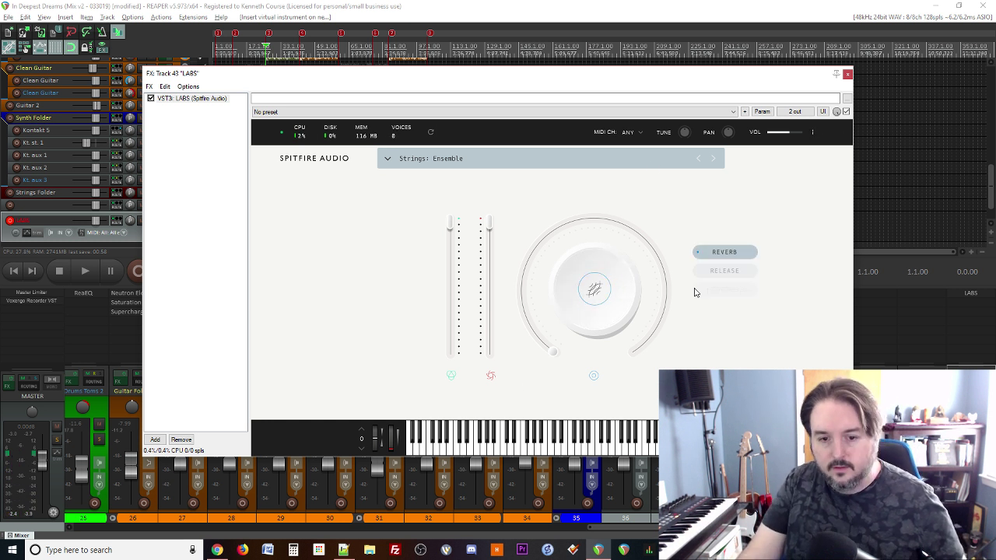
mouse_move(449, 226)
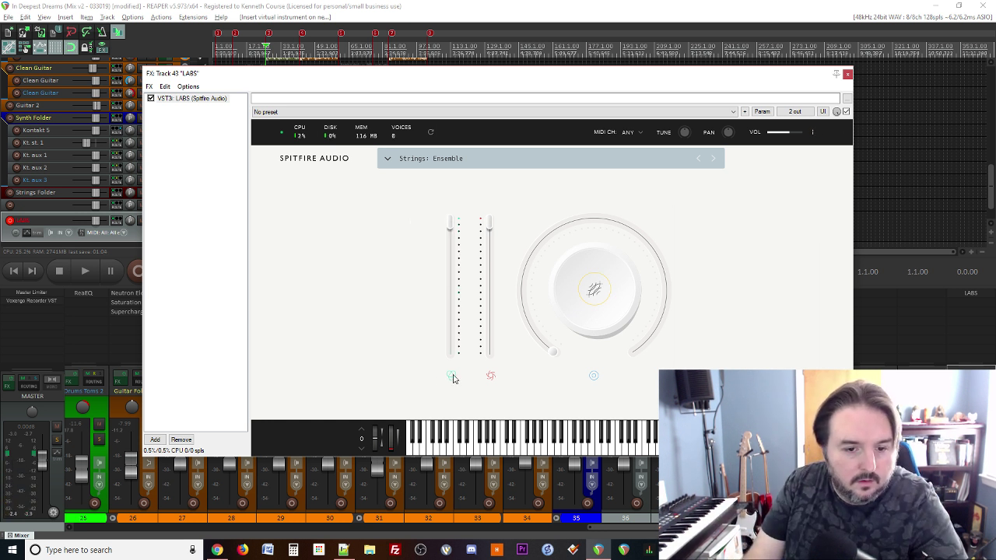
left_click_drag(494, 239, 497, 308)
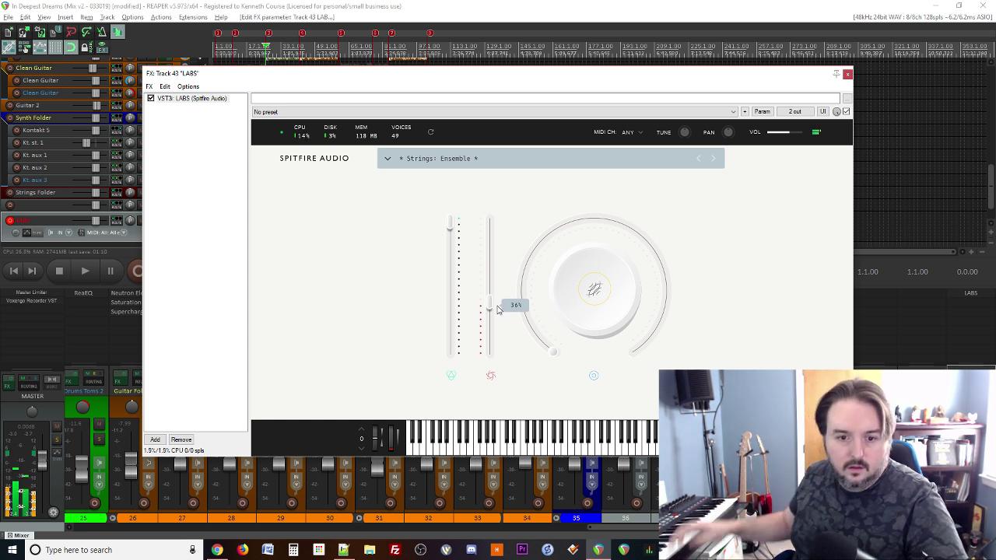
left_click_drag(490, 310, 451, 289)
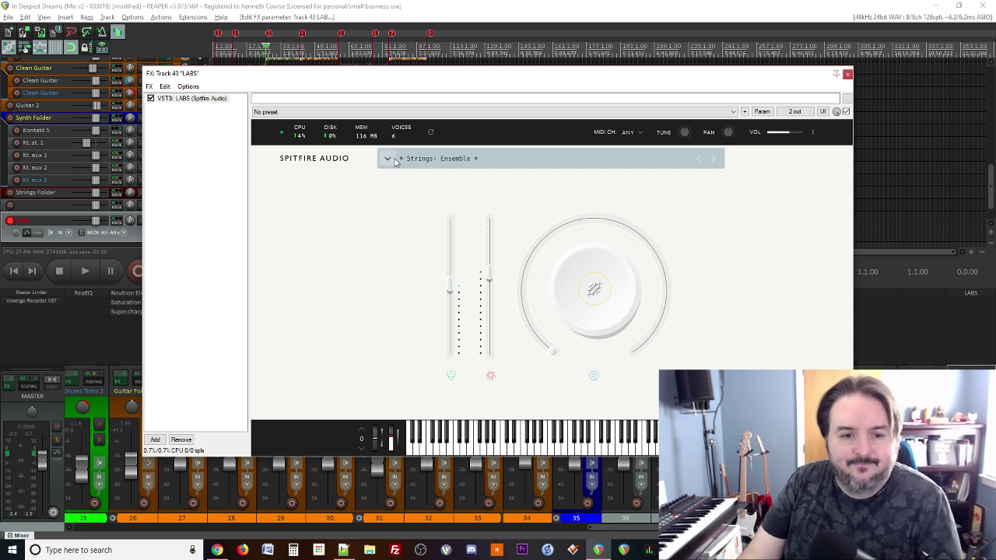
Step: Switch to the Strings: Long preset, then reload Strings: Ensemble
left_click(712, 158)
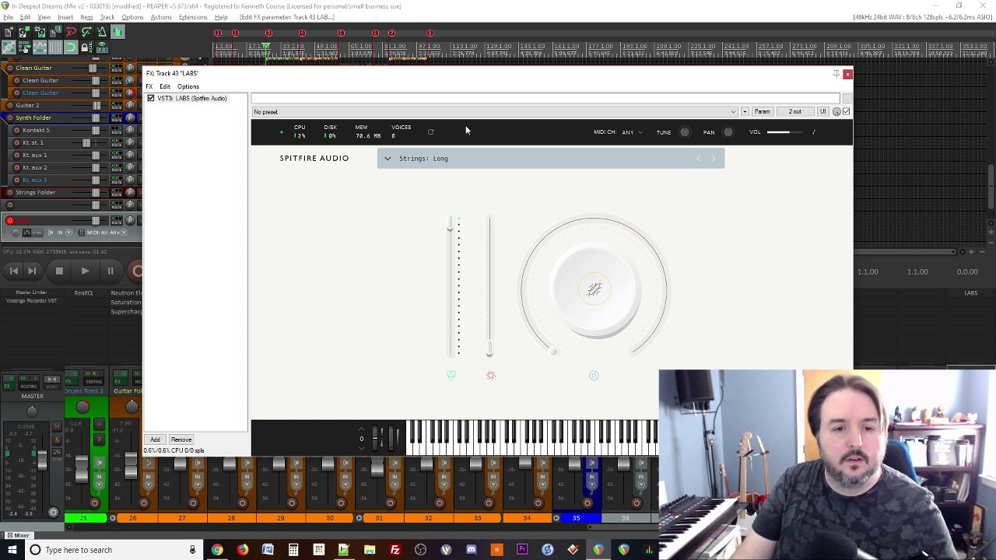
left_click(386, 160)
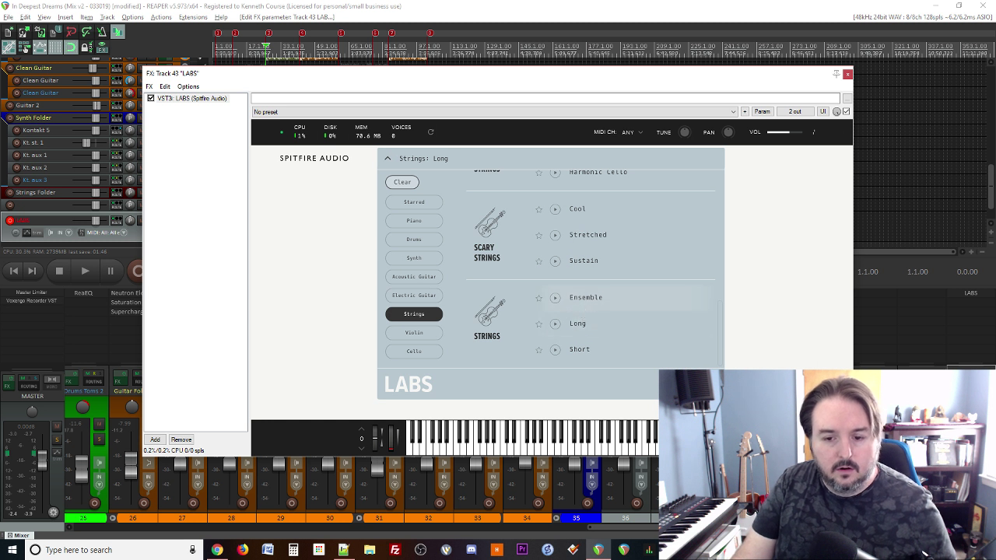
left_click(585, 297)
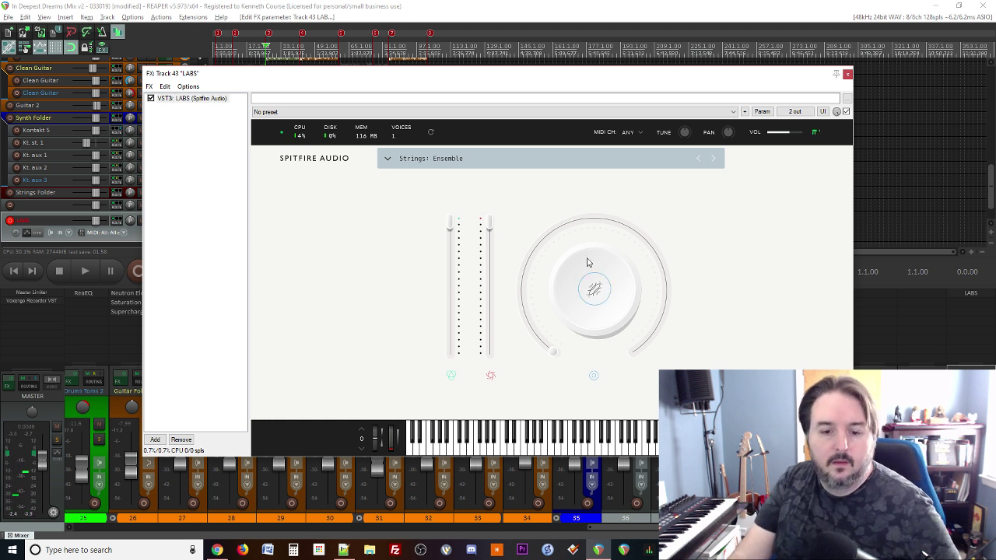
Step: Raise the LABS main dial to 43% and move its window out of the way
mouse_move(551, 355)
left_click_drag(554, 355, 494, 489)
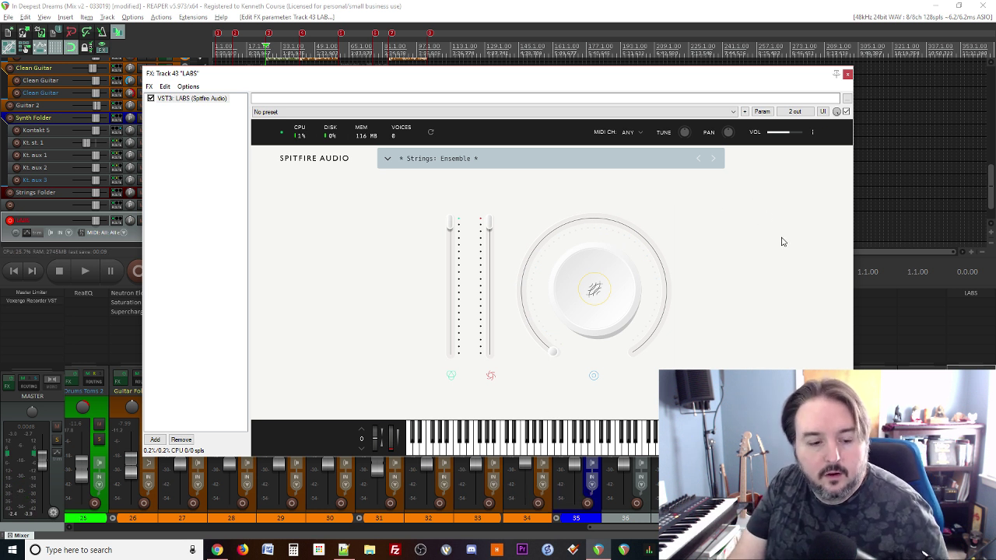
left_click_drag(624, 79, 994, 88)
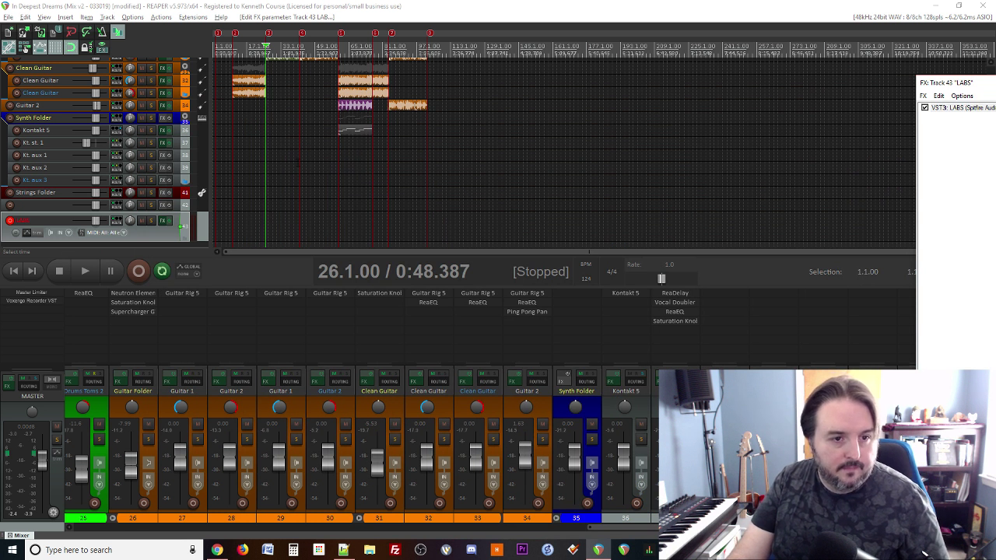
Step: Play from bar 39 to hear the strings, stop, and play again from bar 39
left_click(294, 166)
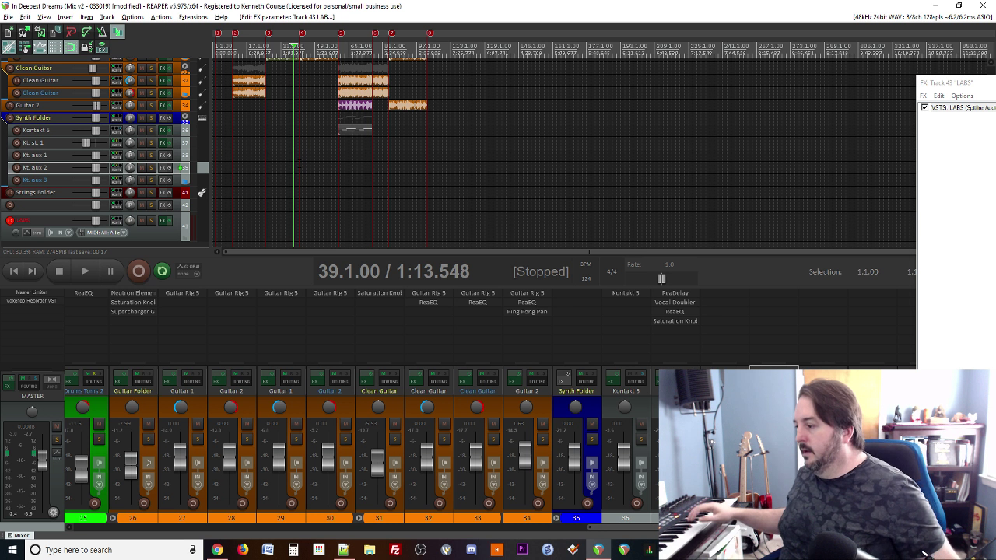
key("space")
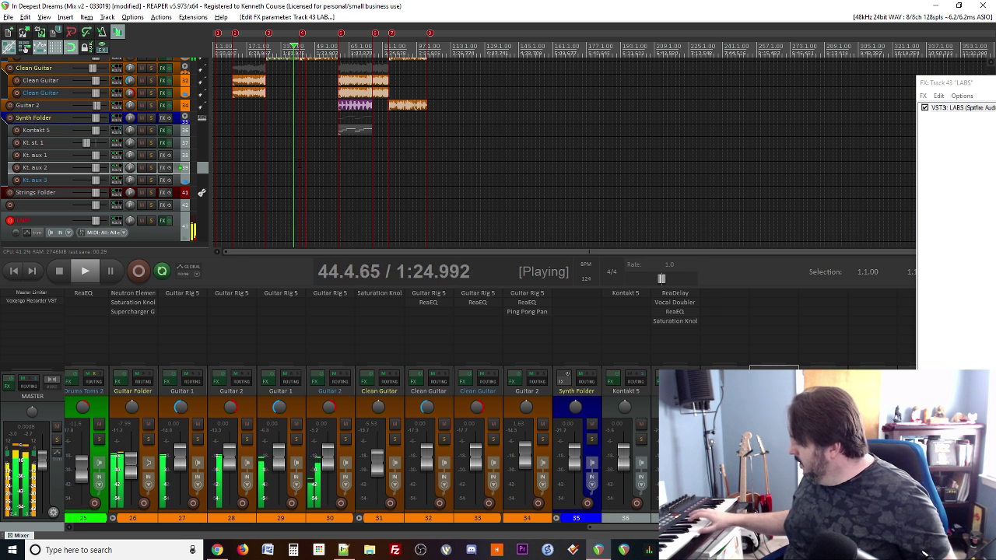
key("space")
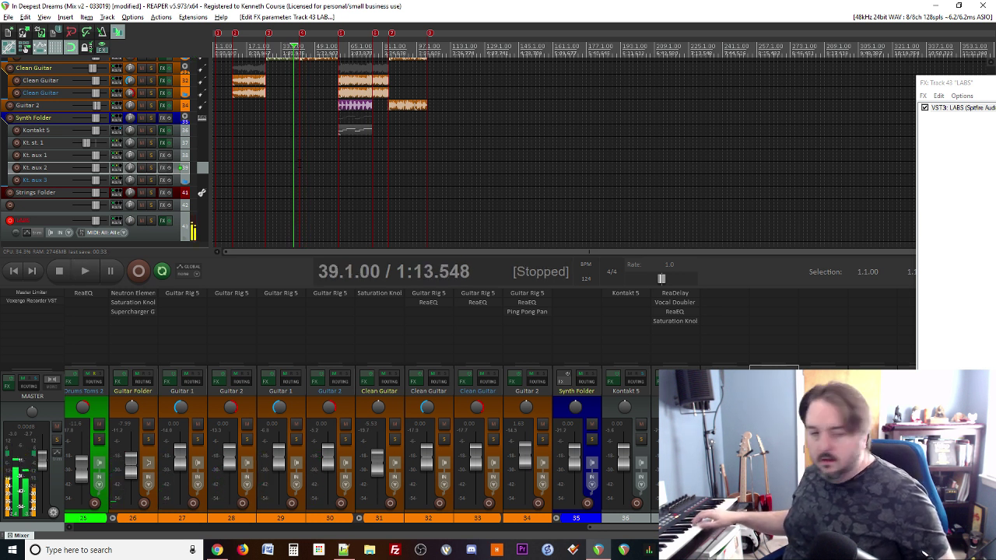
key("space")
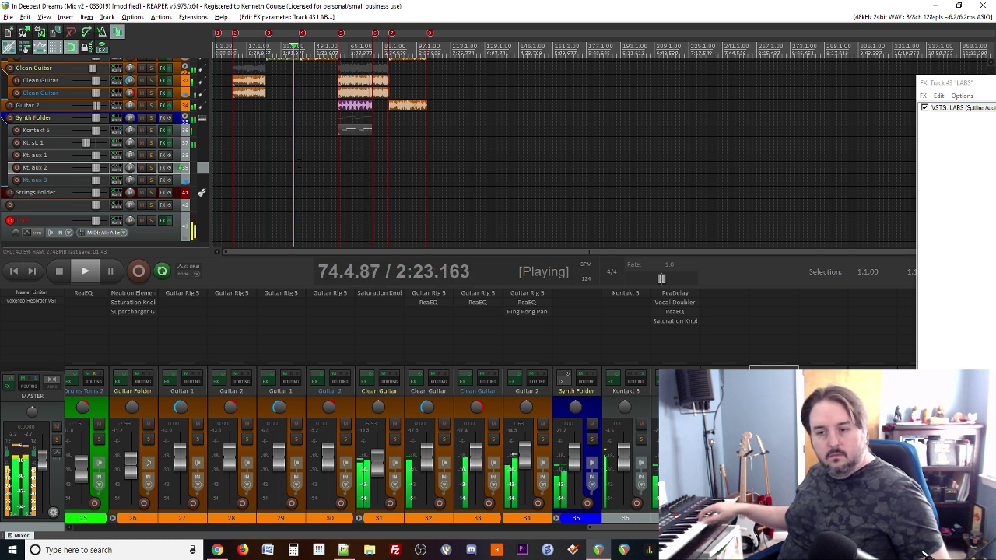
Step: Stop, play the bar 39 section through again, then stop back at bar 39
key("space")
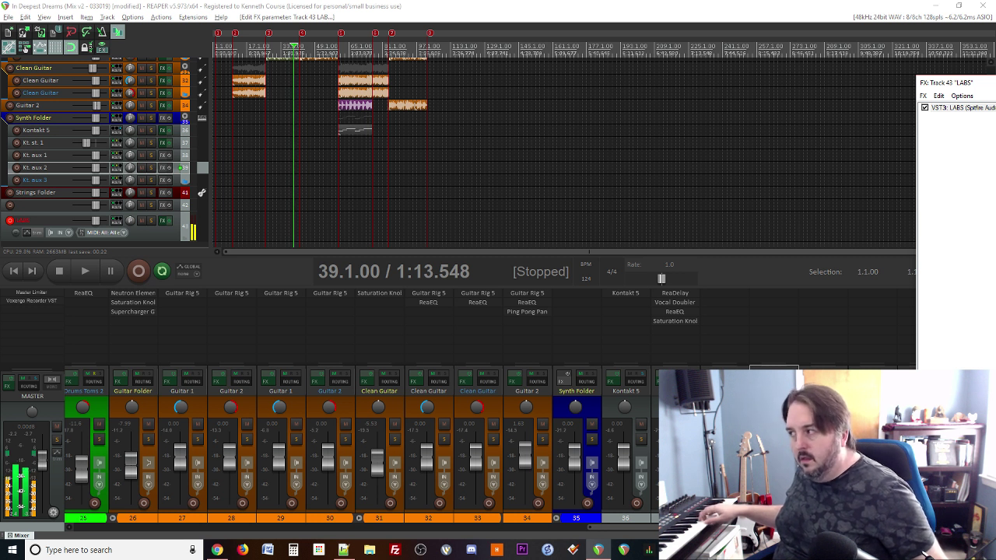
key("space")
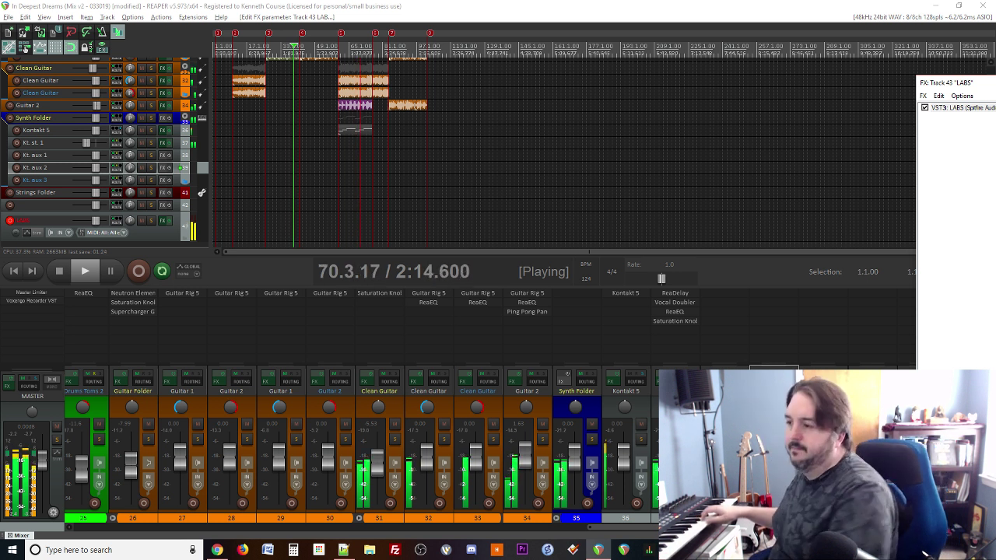
key("space")
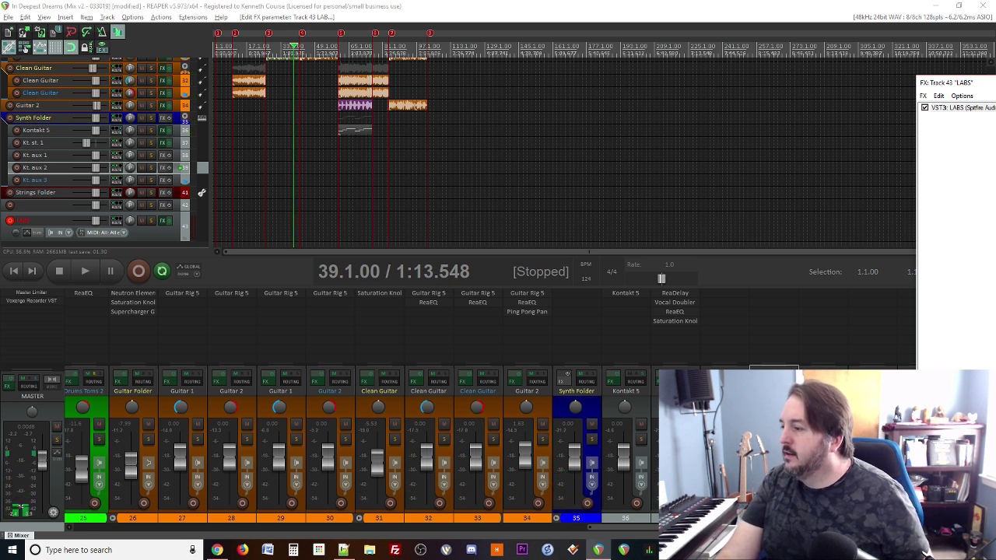
Step: Set the play position to bar 58, close the LABS window, and open track 43's FX chain
scroll(378, 181, "up", 2)
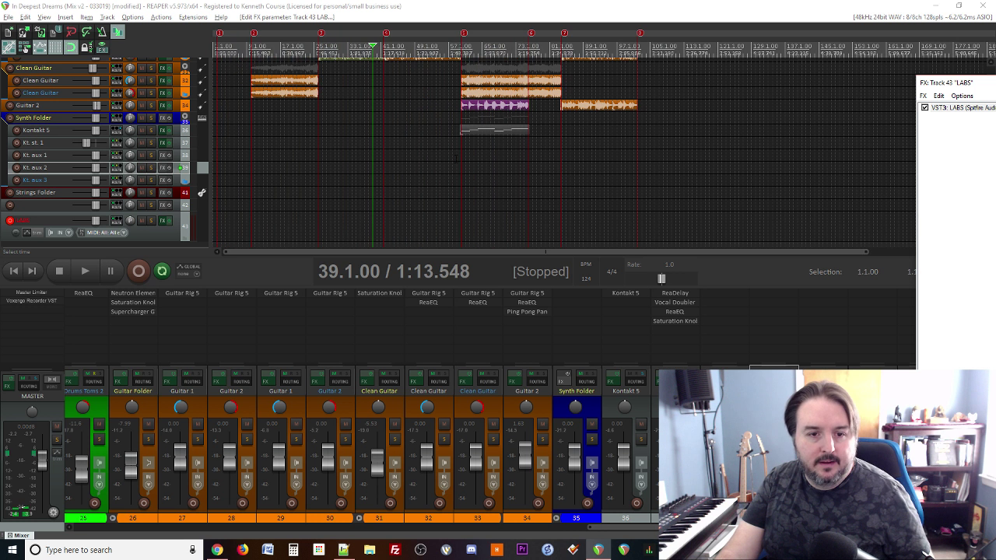
left_click(453, 162)
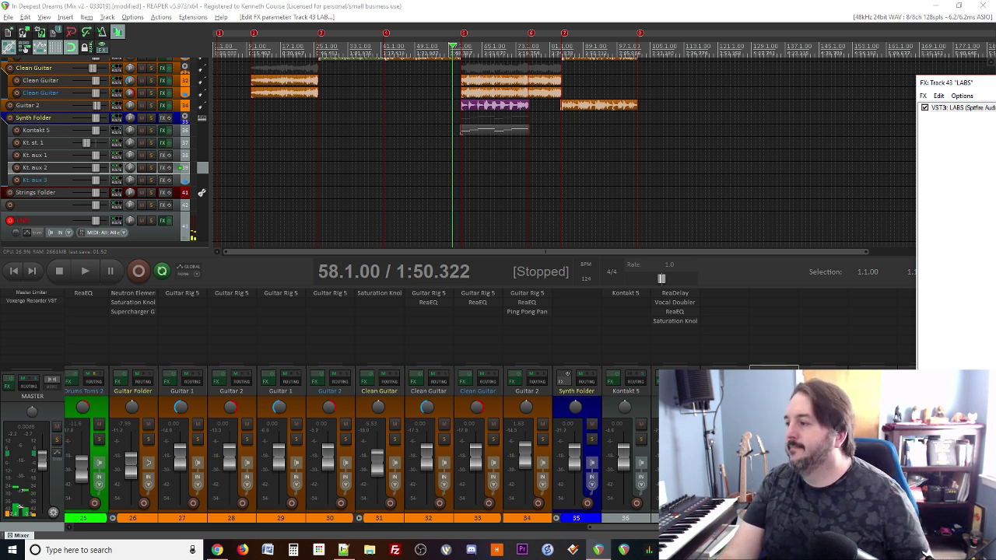
key("Escape")
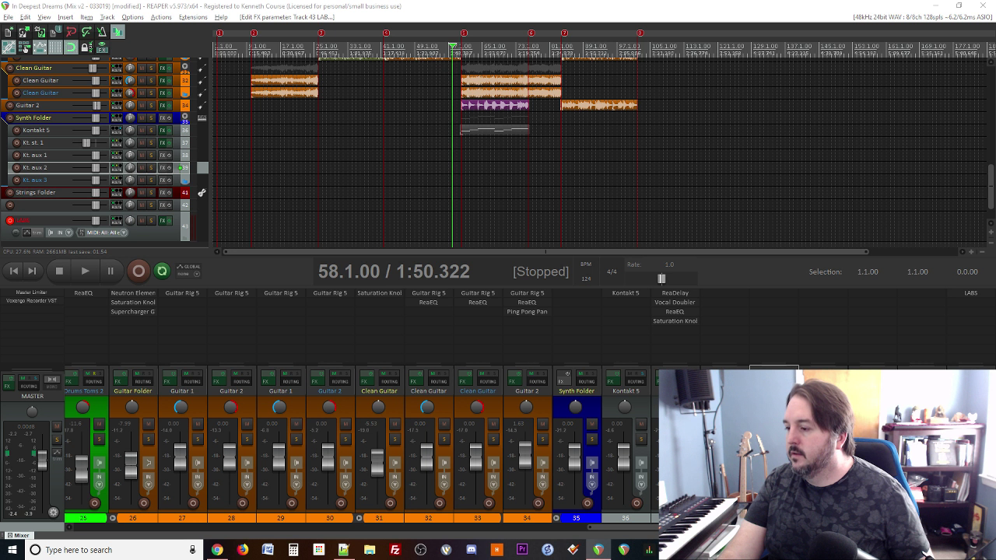
left_click(970, 293, "alt")
Step: Remove LABS from track 43, browse Native Instruments and Softube plugins, then cancel Add FX
left_click(970, 293)
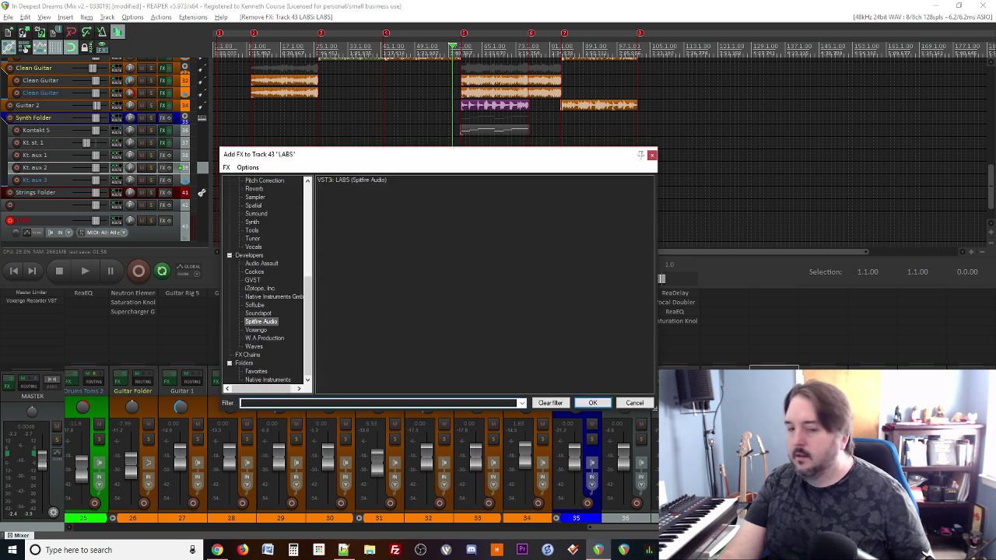
left_click_drag(995, 76, 505, 67)
left_click(265, 154)
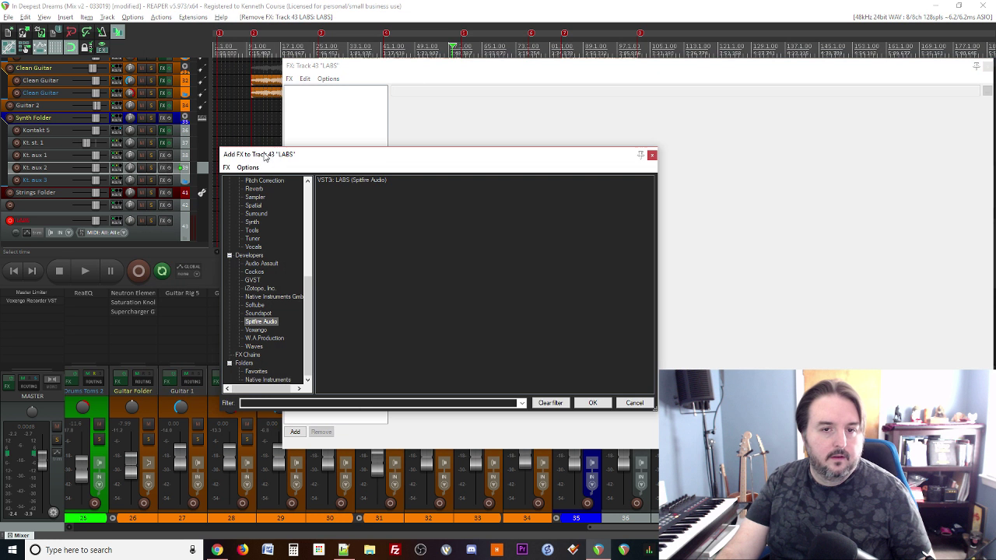
left_click(272, 297)
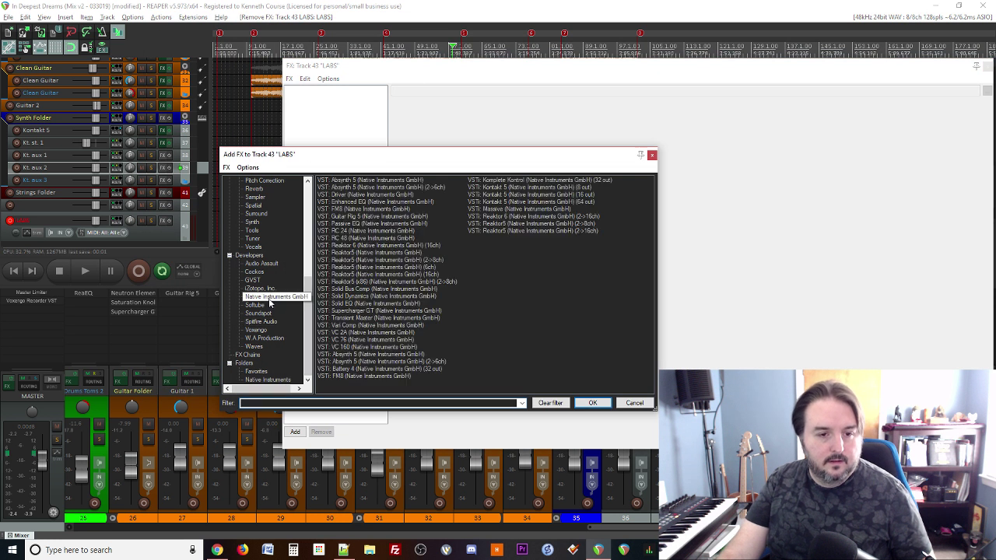
left_click(256, 305)
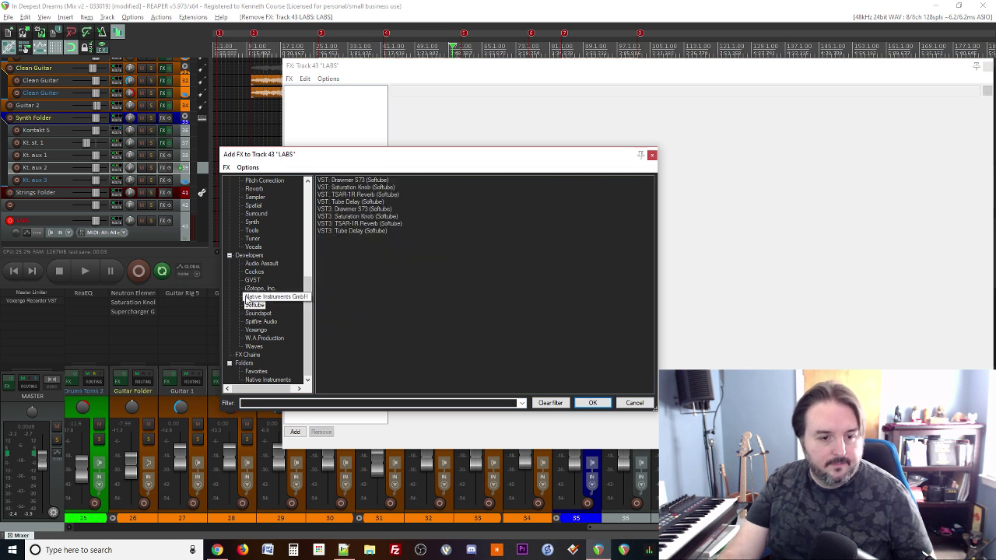
left_click(272, 296)
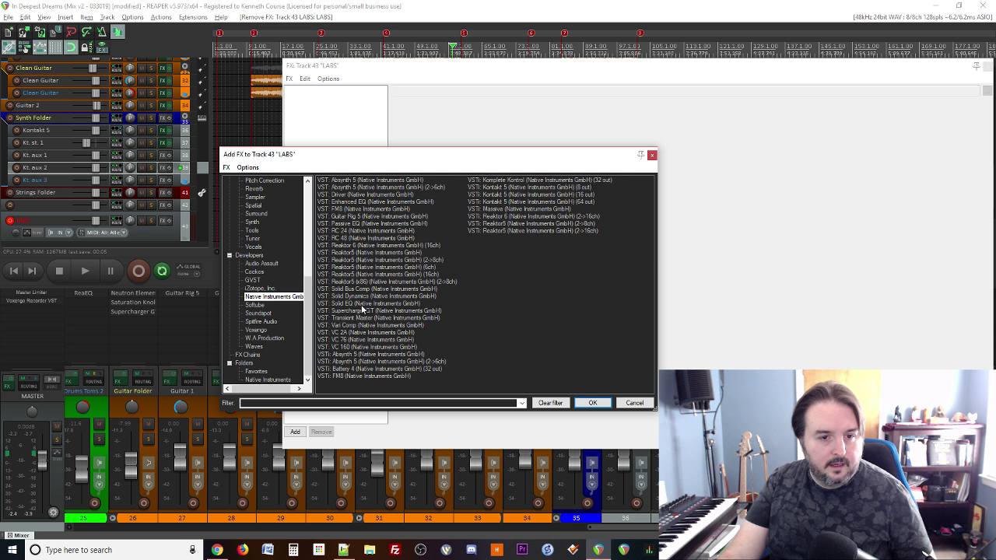
left_click(634, 402)
Step: Close the empty FX chain window and delete track 43
left_click(987, 68)
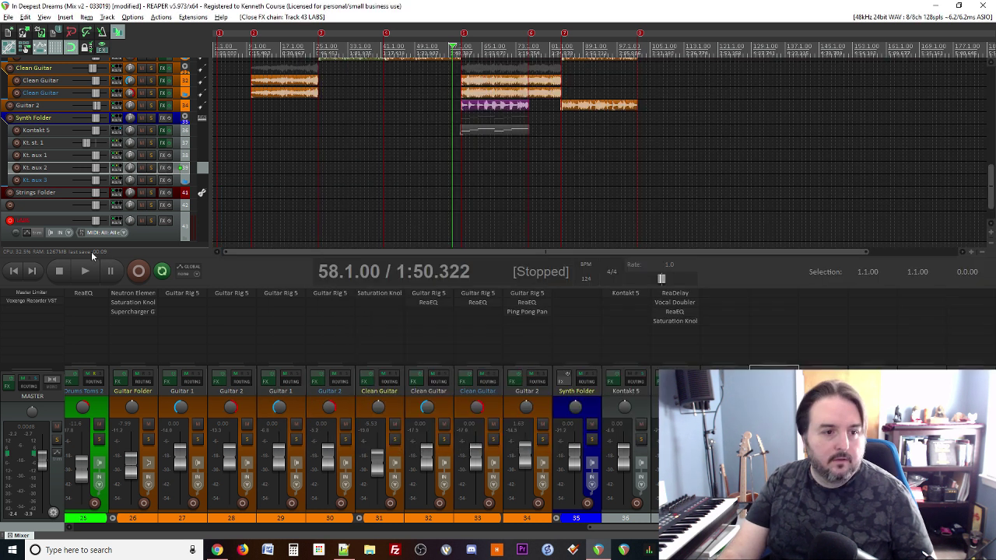
left_click(193, 232)
key("Delete")
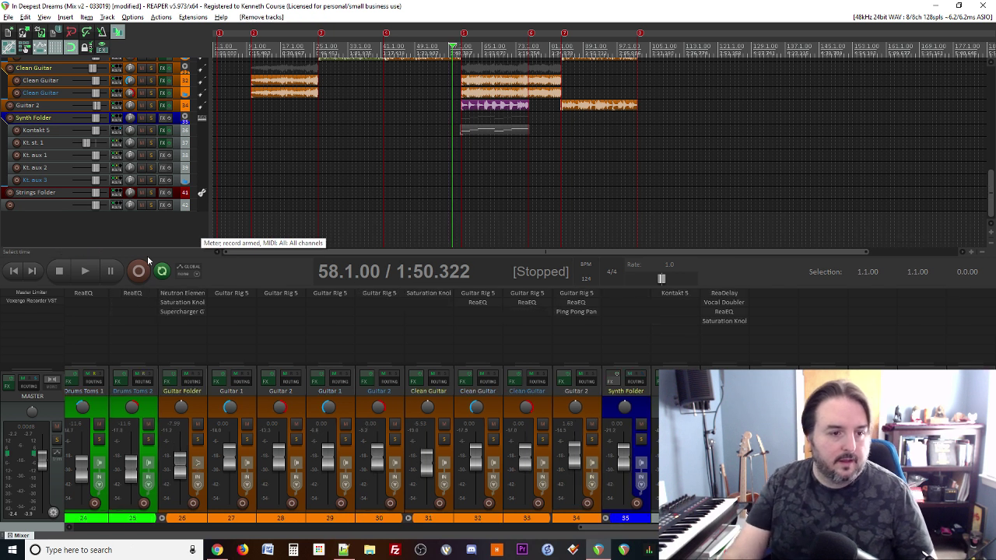
Step: Add Kontakt 5 (8 out) on a new instrument track with its extra output tracks
right_click(121, 226)
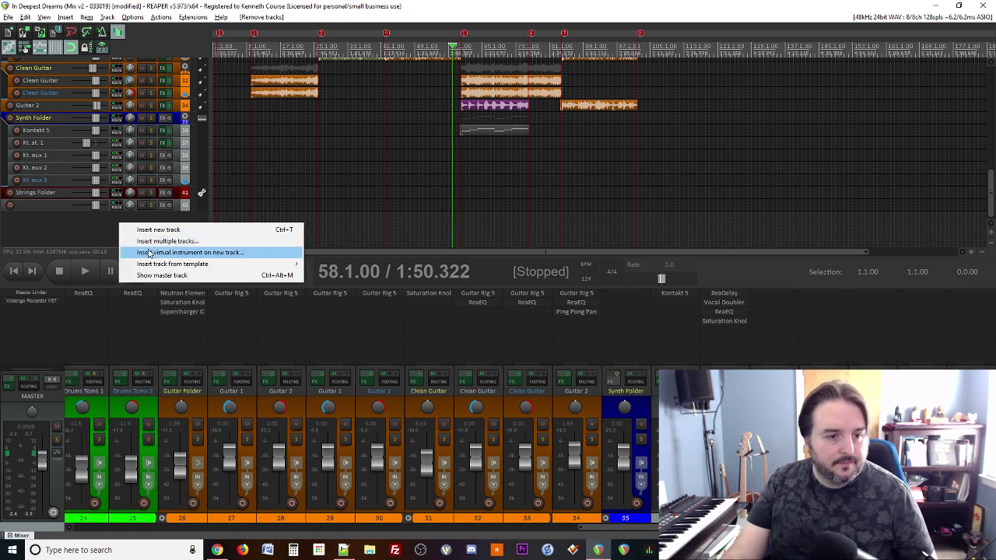
left_click(145, 251)
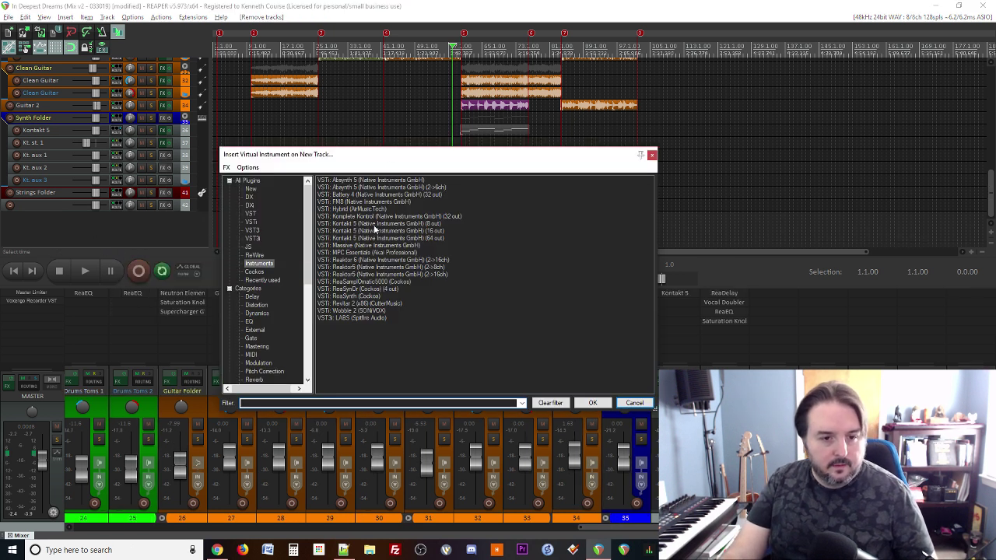
double_click(374, 225)
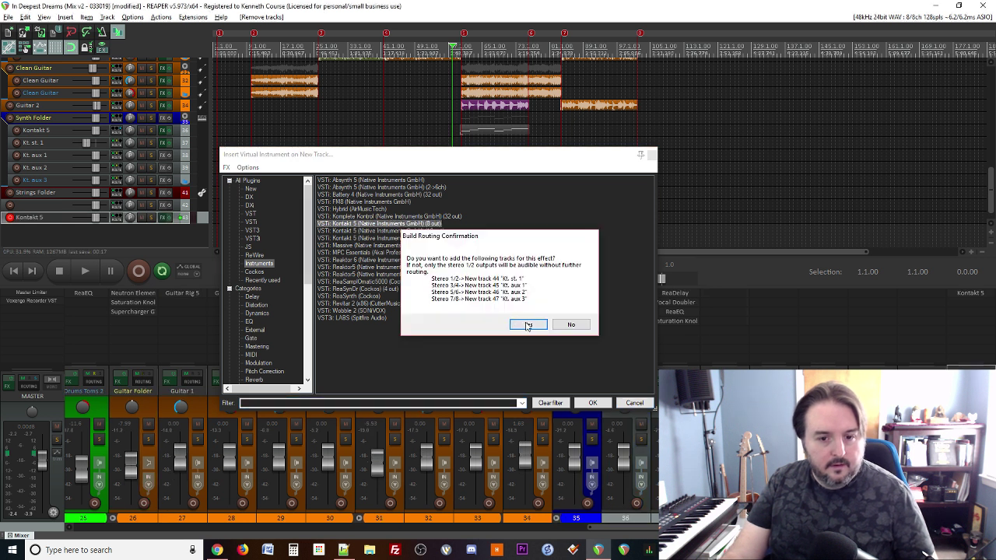
left_click(528, 325)
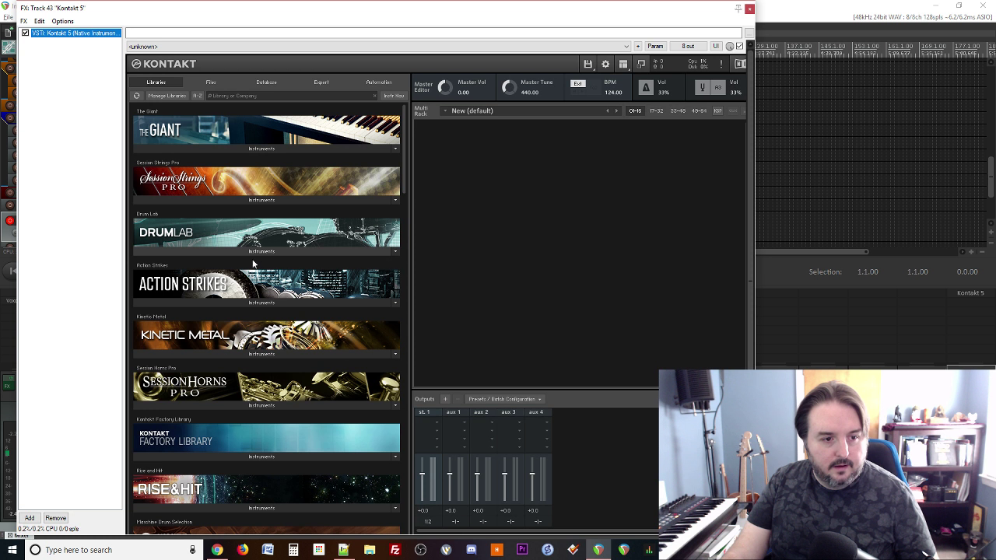
Step: Load String Ensemble from the Factory Library's Orchestral VSL Strings folder and move the Kontakt window off screen
scroll(250, 309, "down", 3)
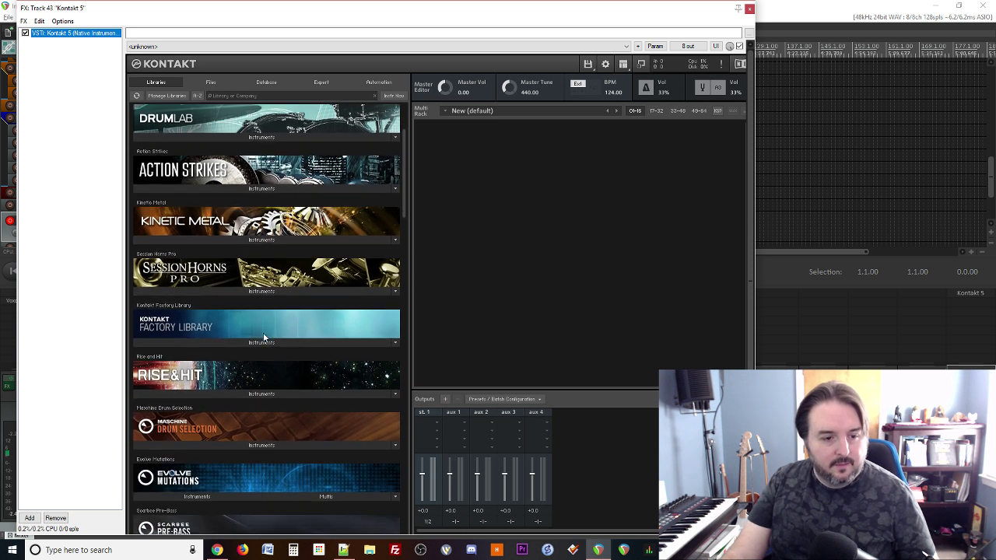
left_click(264, 329)
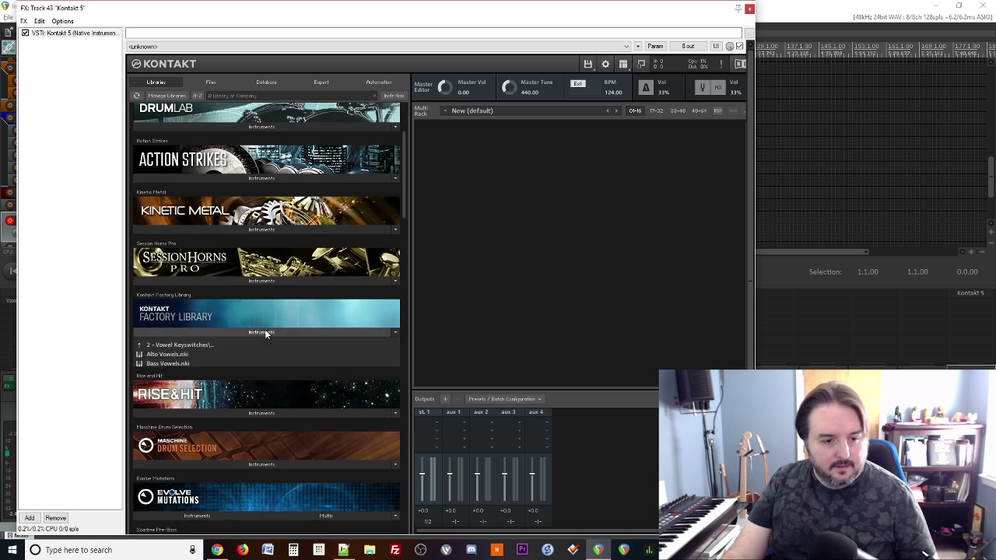
left_click(140, 344)
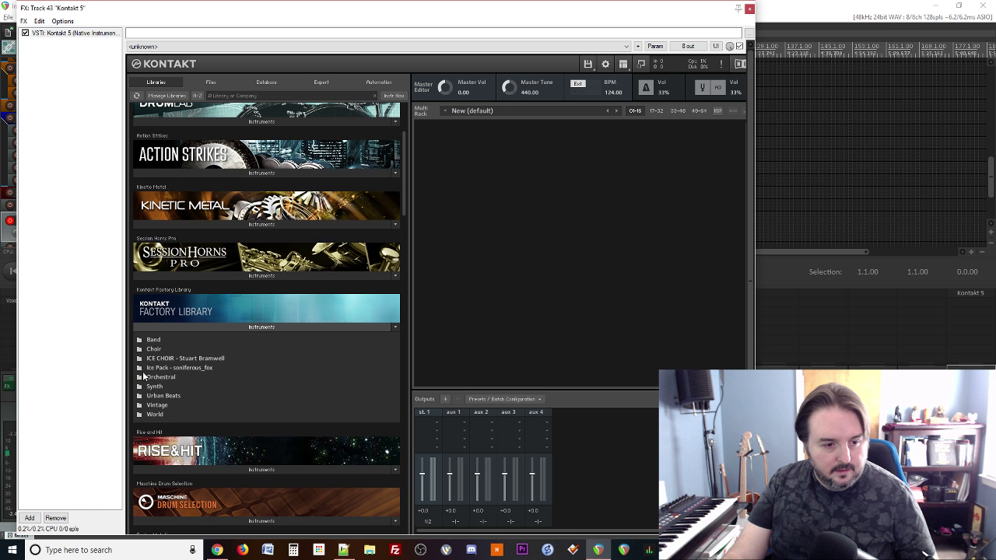
left_click(145, 377)
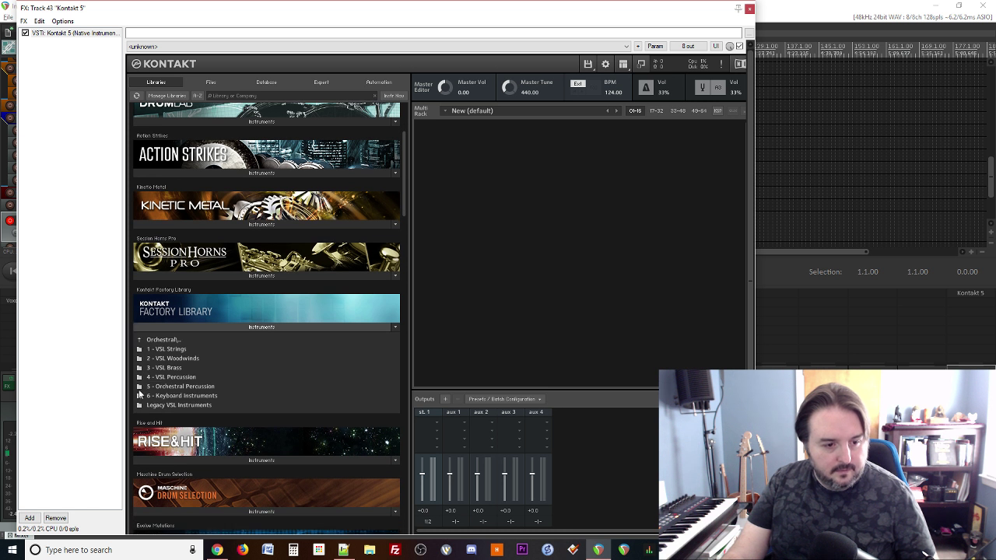
left_click(140, 349)
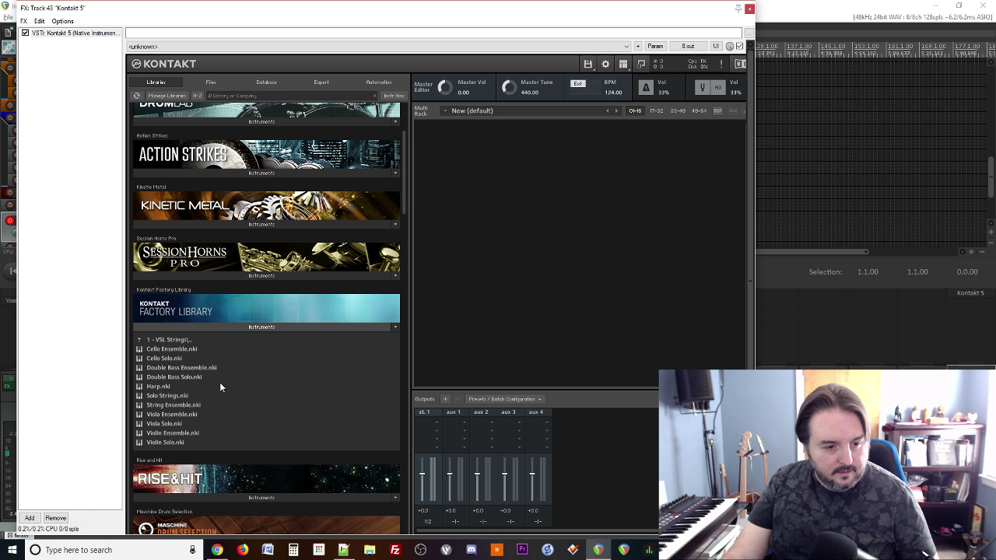
double_click(167, 405)
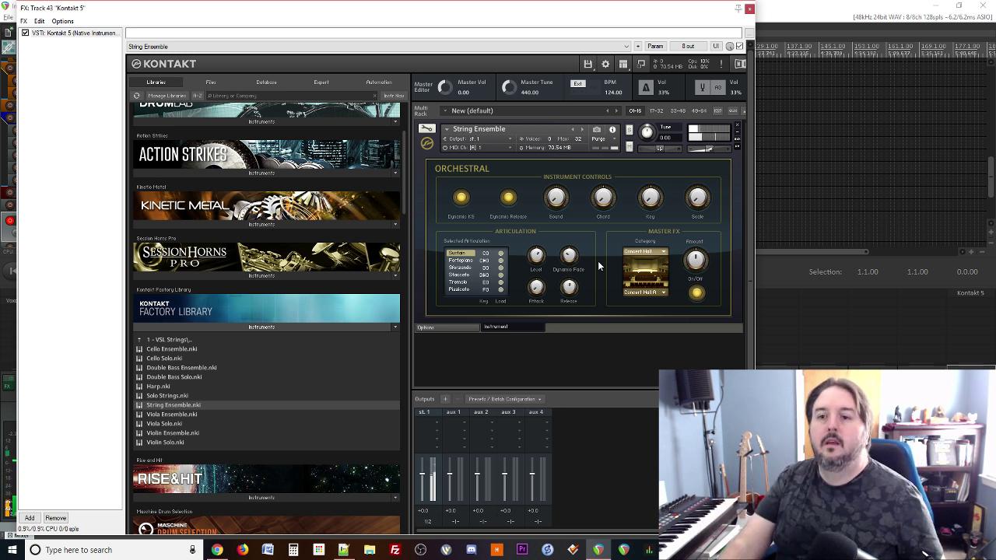
left_click(790, 6)
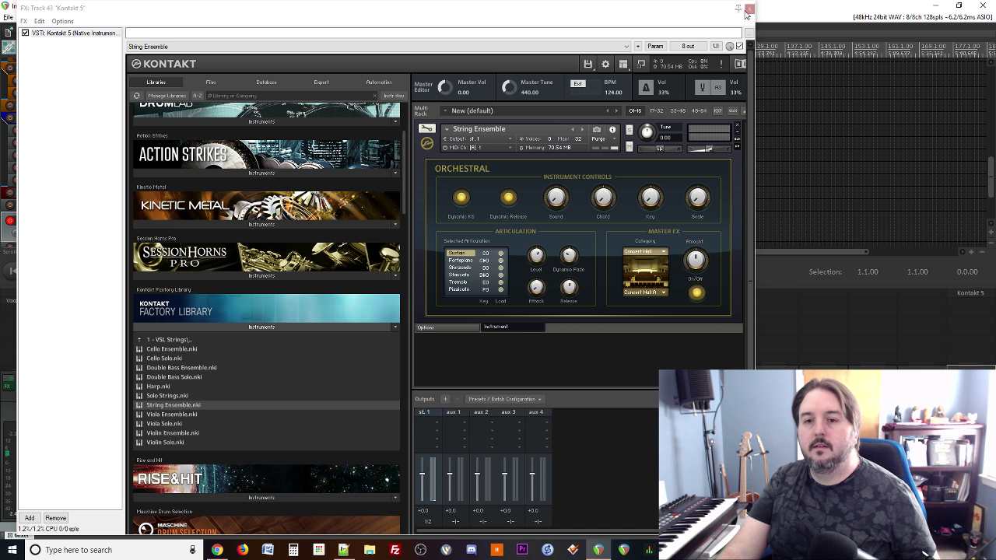
left_click_drag(642, 11, 994, 30)
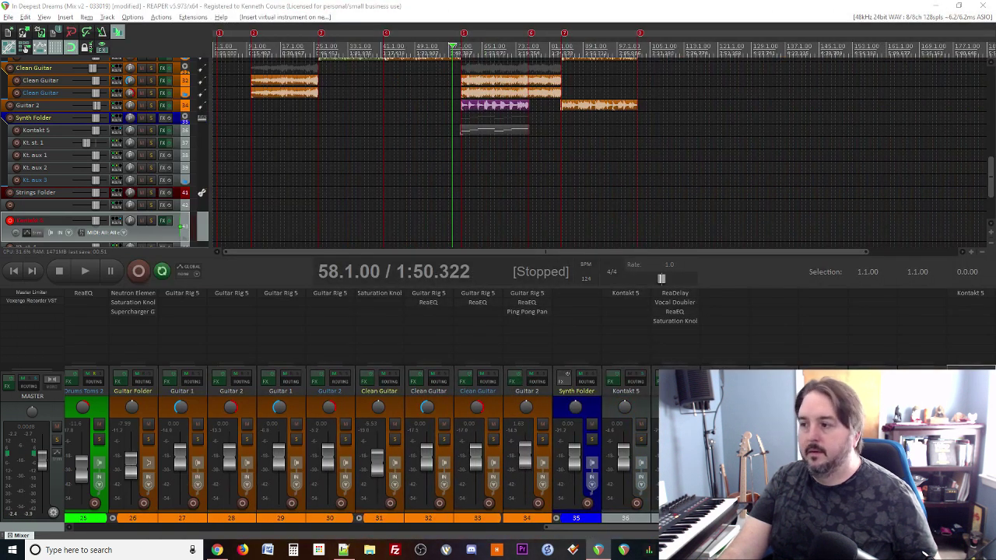
Step: Listen to the new Kontakt strings, scroll down the track list, then play and stop again
key("space")
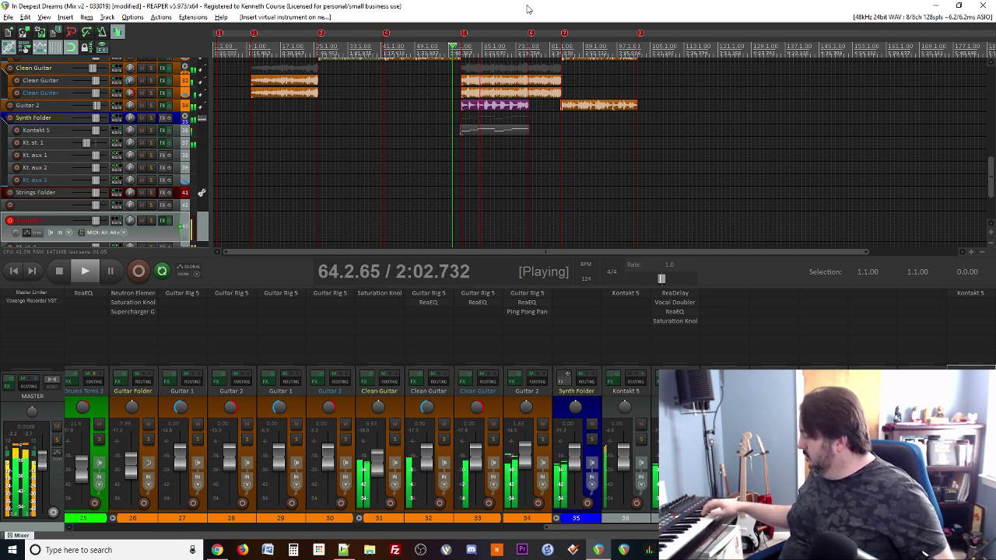
key("space")
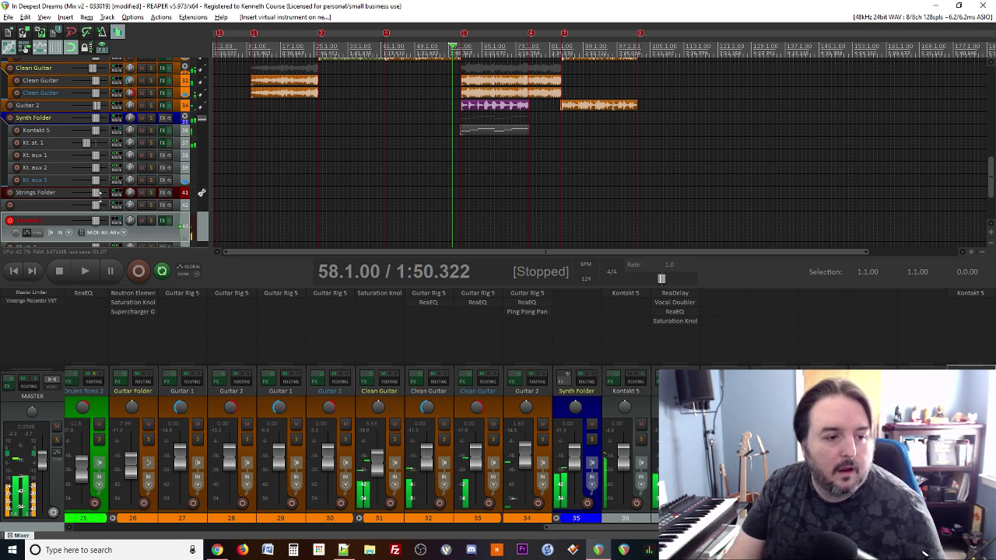
scroll(83, 225, "down", 1)
scroll(84, 224, "down", 3)
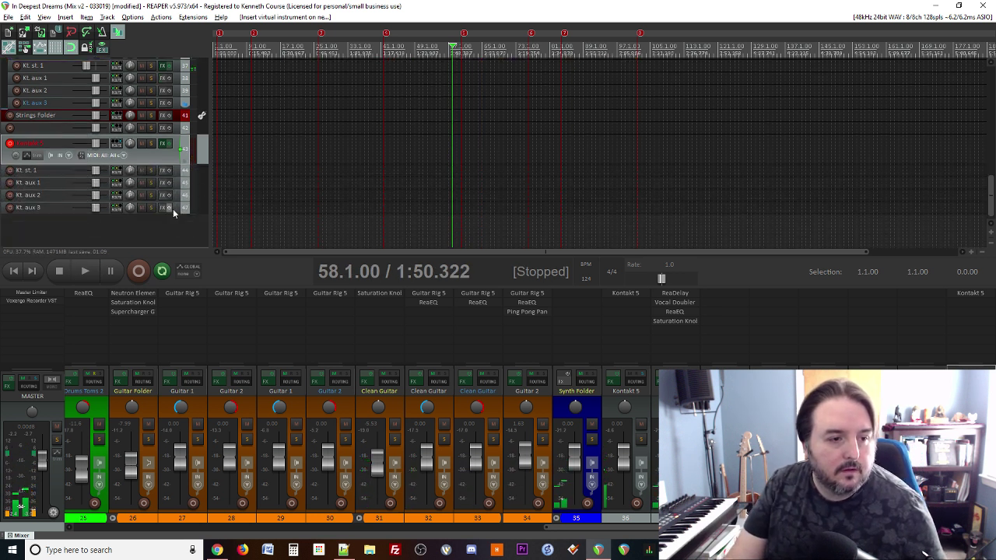
scroll(95, 175, "down", 3)
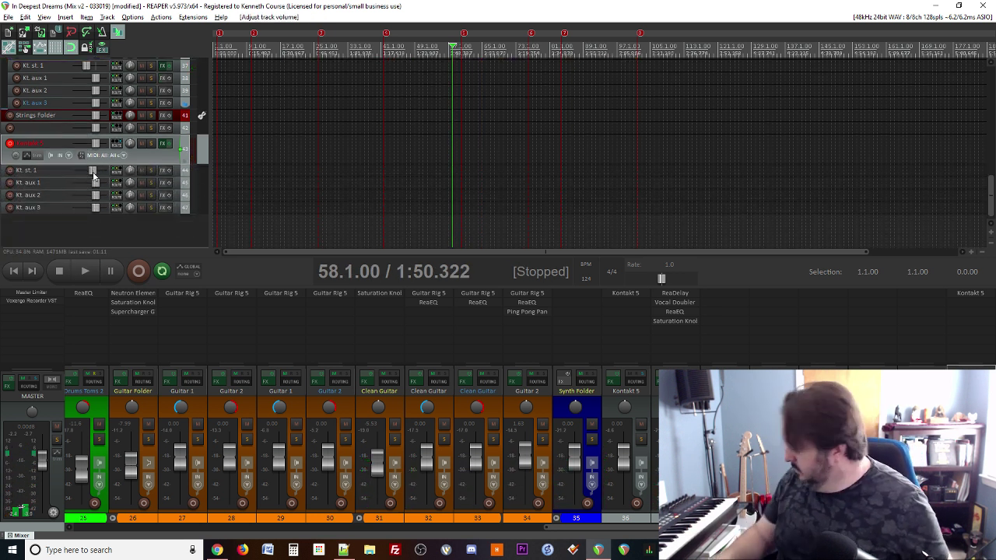
key("space")
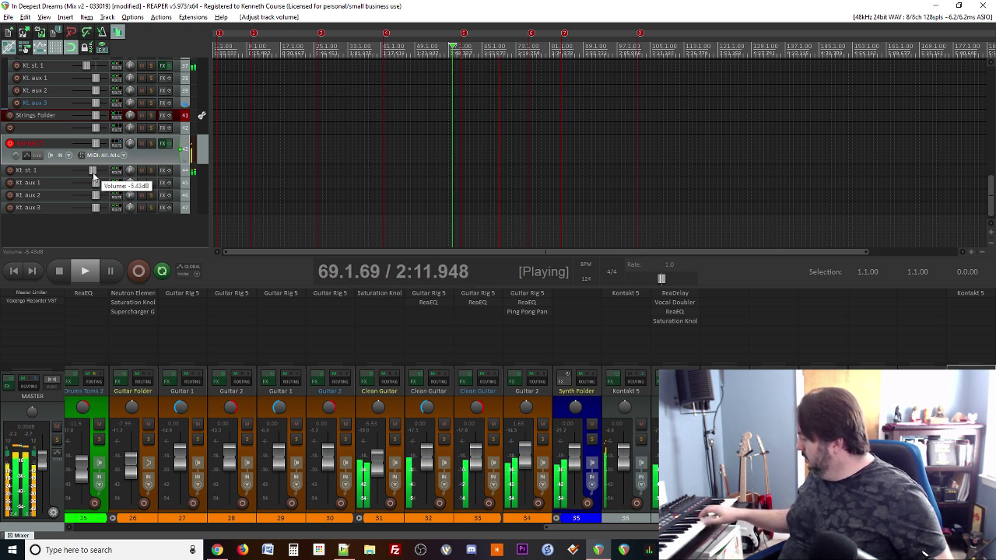
key("space")
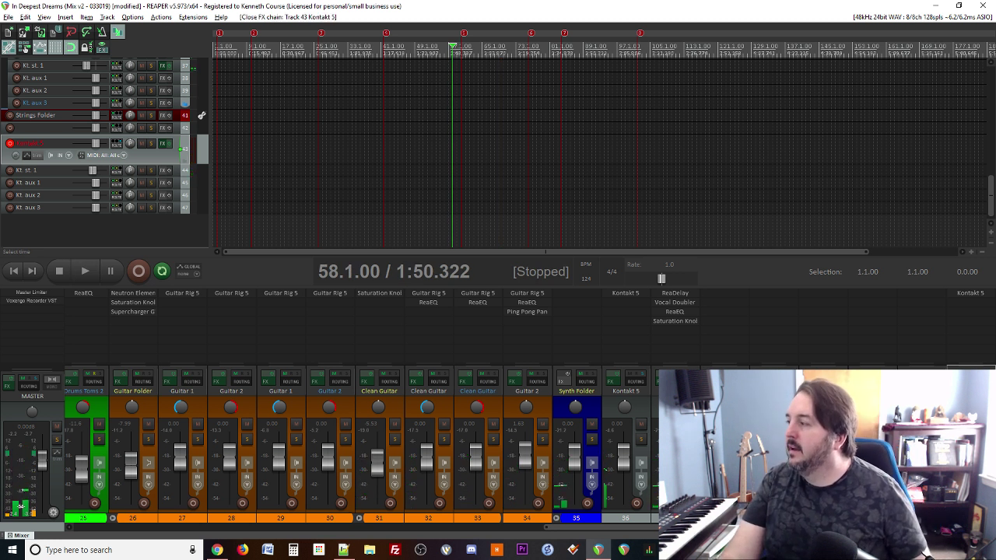
Step: Delete the seven tracks from Strings Folder through Kt. aux 3, then resume playback
left_click(178, 117)
left_click(178, 208, "shift")
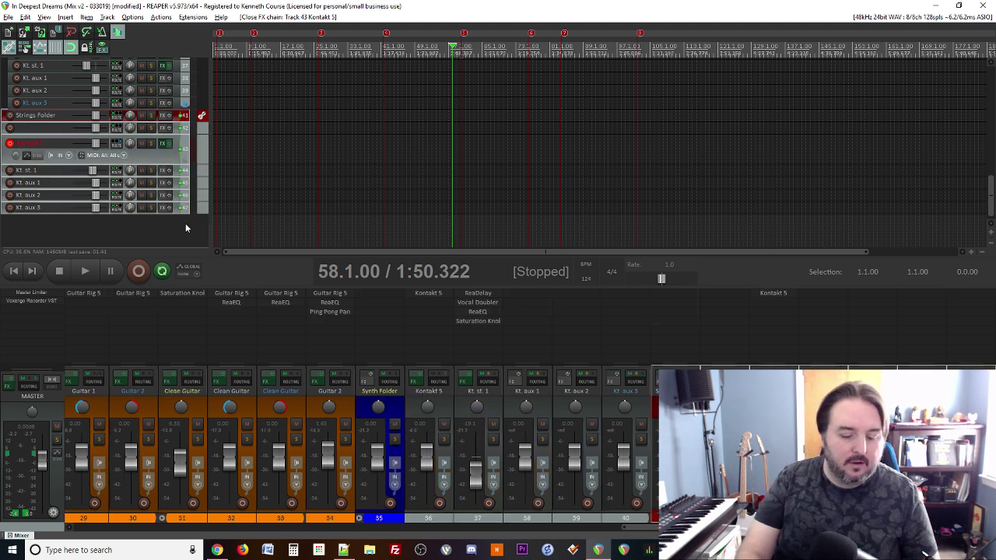
key("Delete")
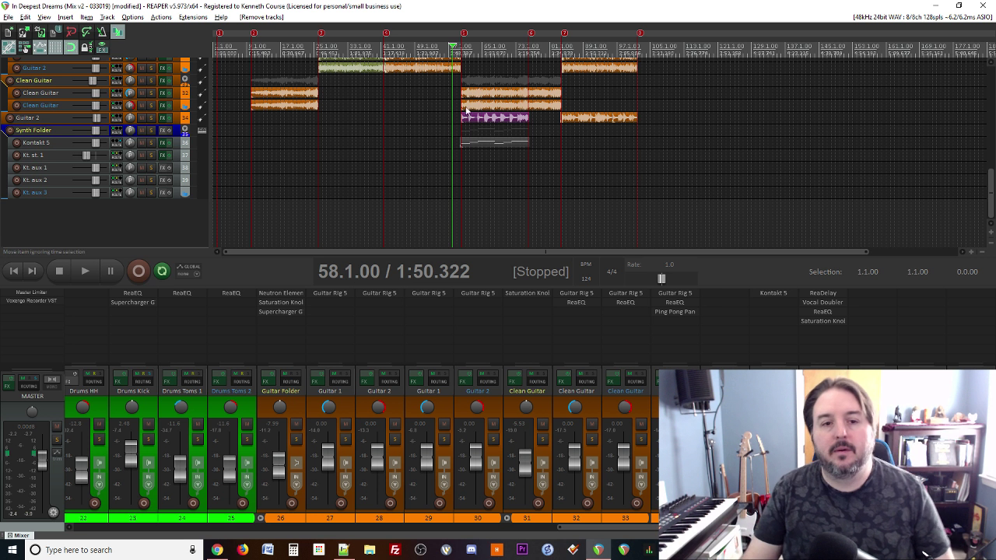
key("space")
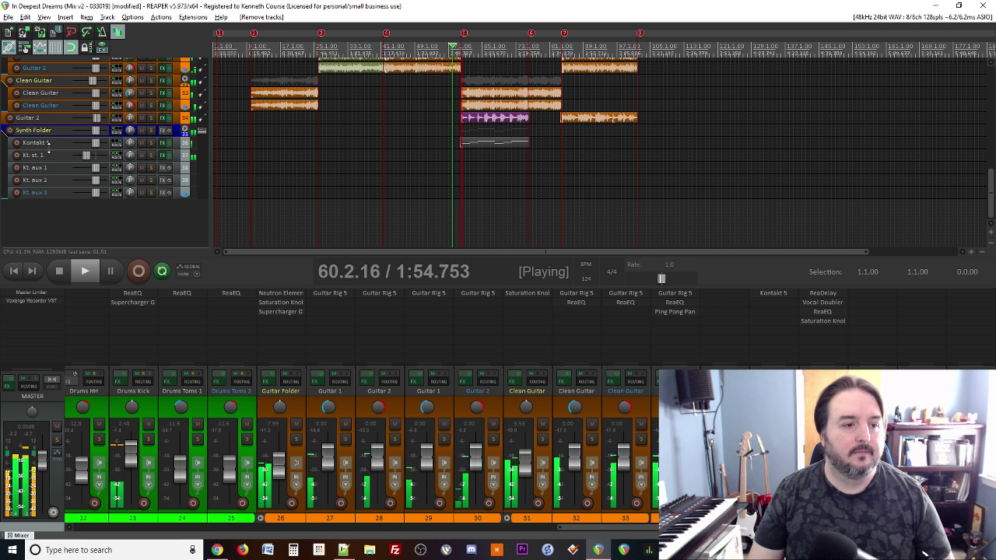
Step: Rename the Kt. st. 1 track to Choir
double_click(43, 155)
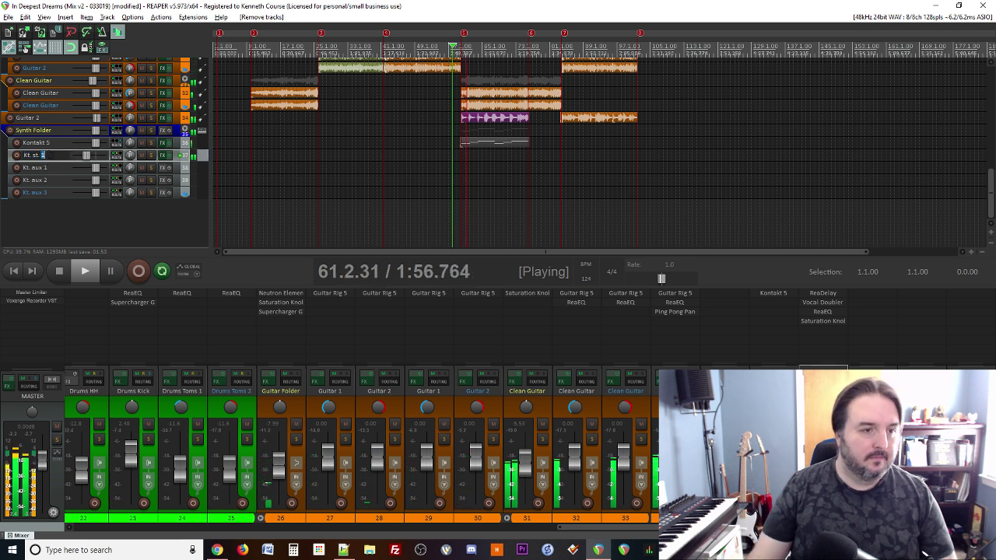
type("Cha")
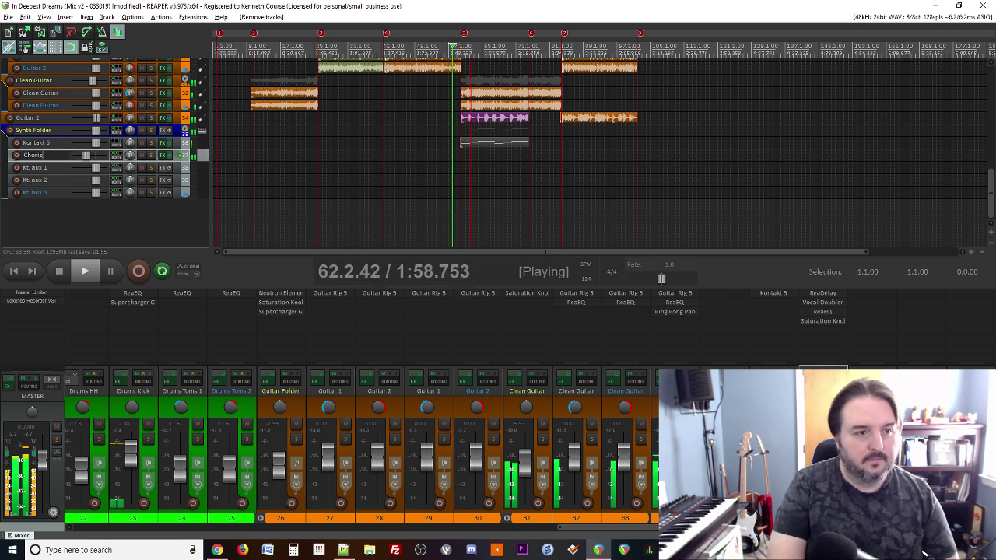
type("ir")
key("Return")
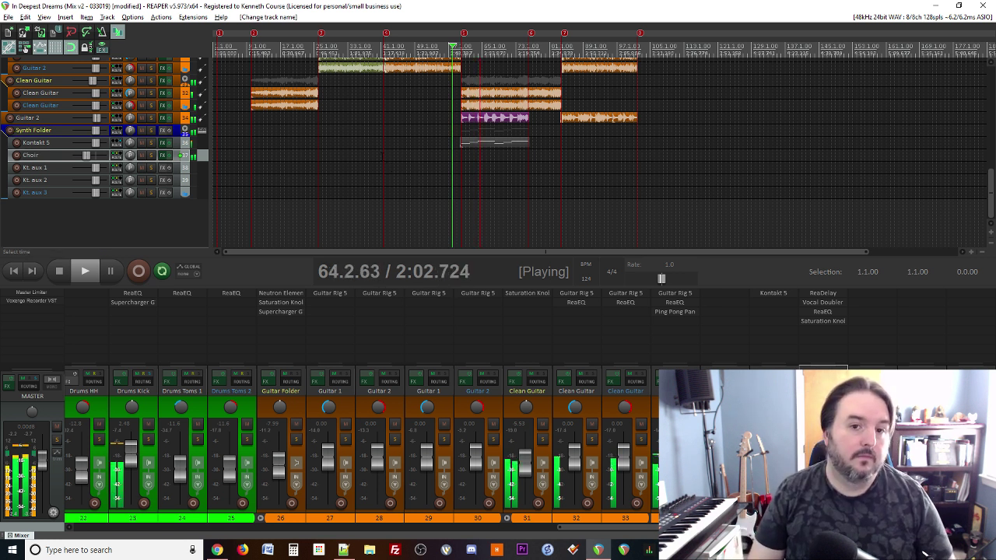
Step: Play from a later spot in the song, stop at bar 79, and bring up File Explorer
scroll(544, 156, "down", 3)
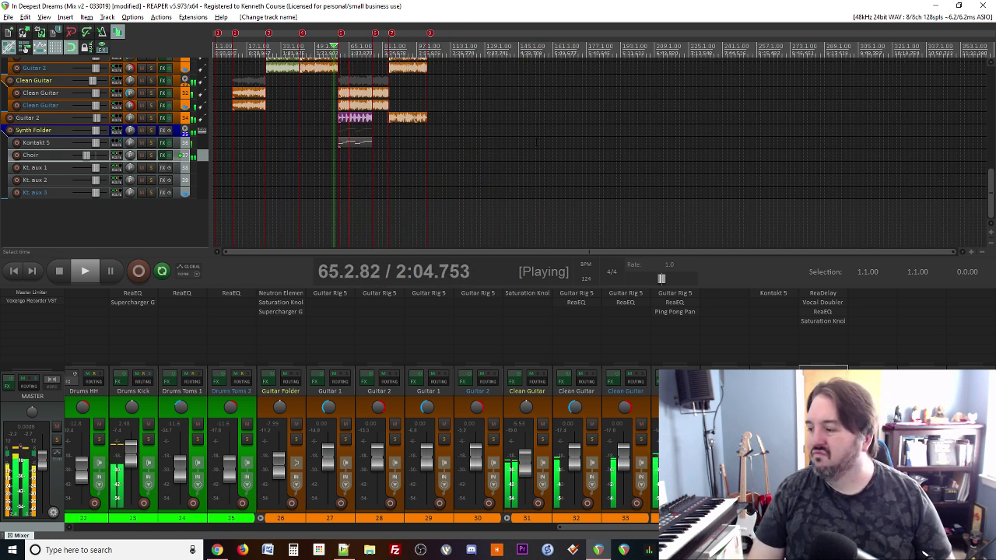
left_click(380, 156)
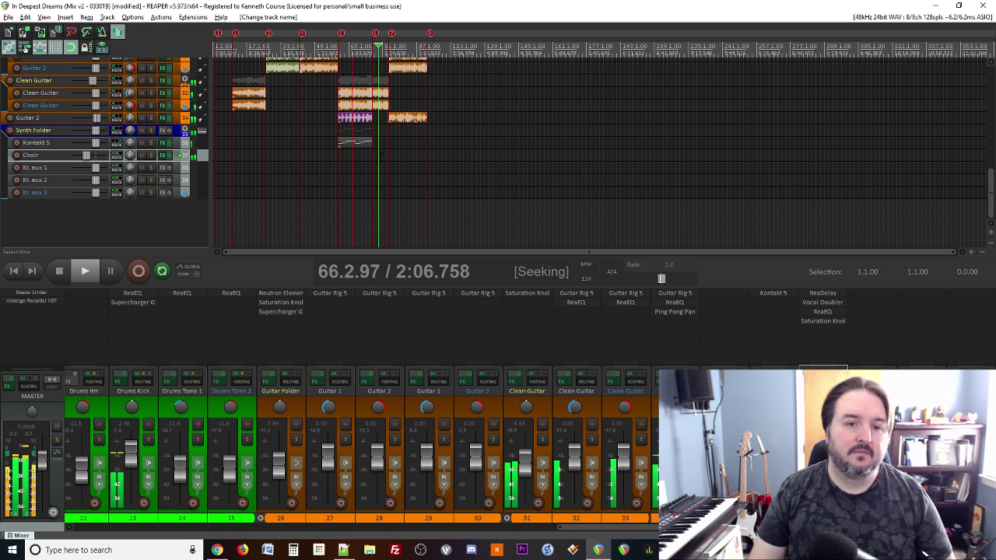
key("space")
key("space")
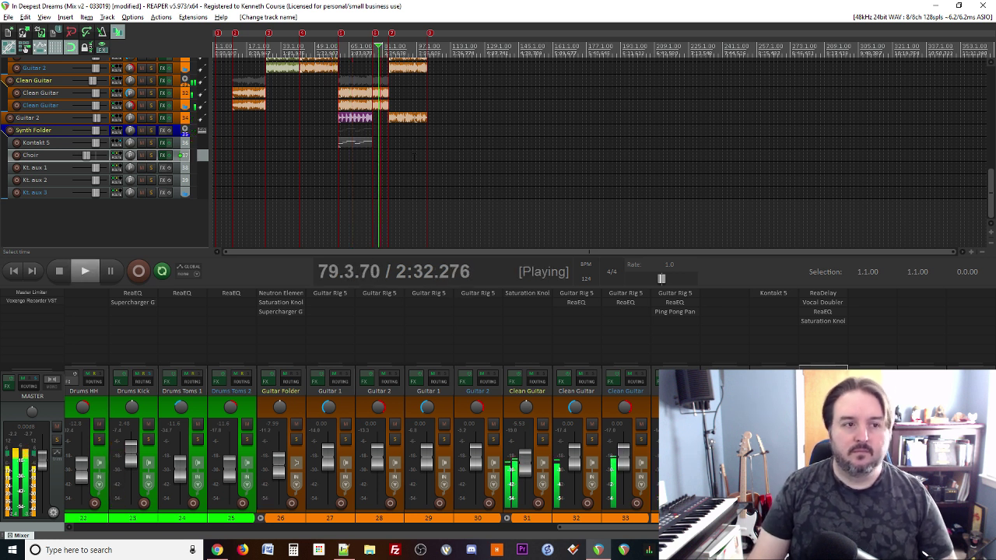
scroll(419, 159, "up", 3)
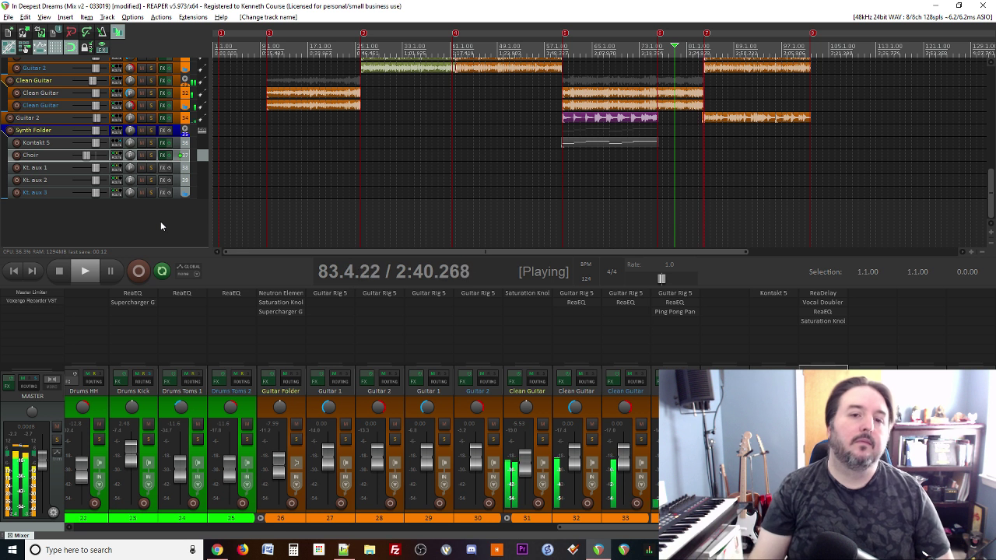
key("space")
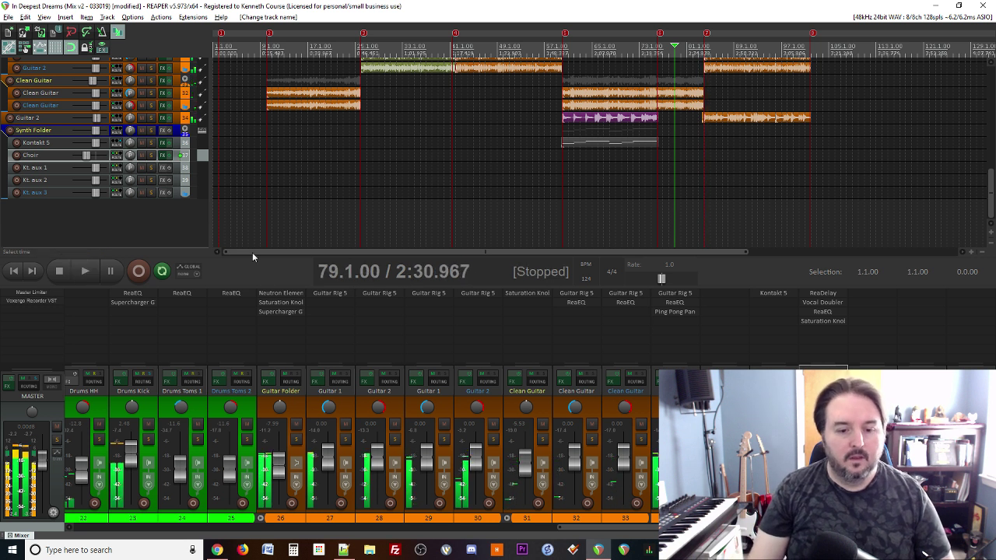
left_click(369, 550)
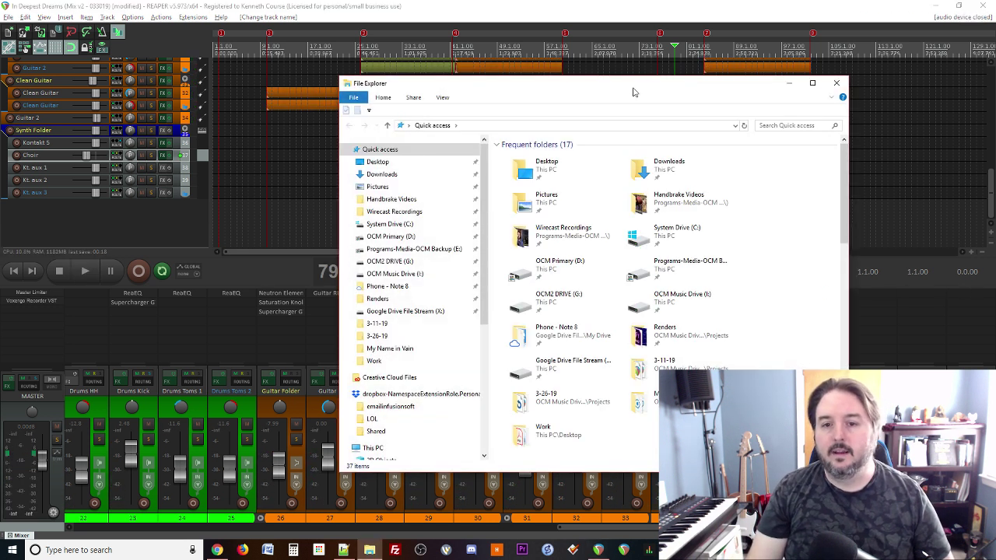
Step: Drag 'The Silence Noise - In Deepest Dreams (v1).wav' from Renders > In Deepest Dreams onto a new REAPER track
left_click_drag(634, 92, 624, 131)
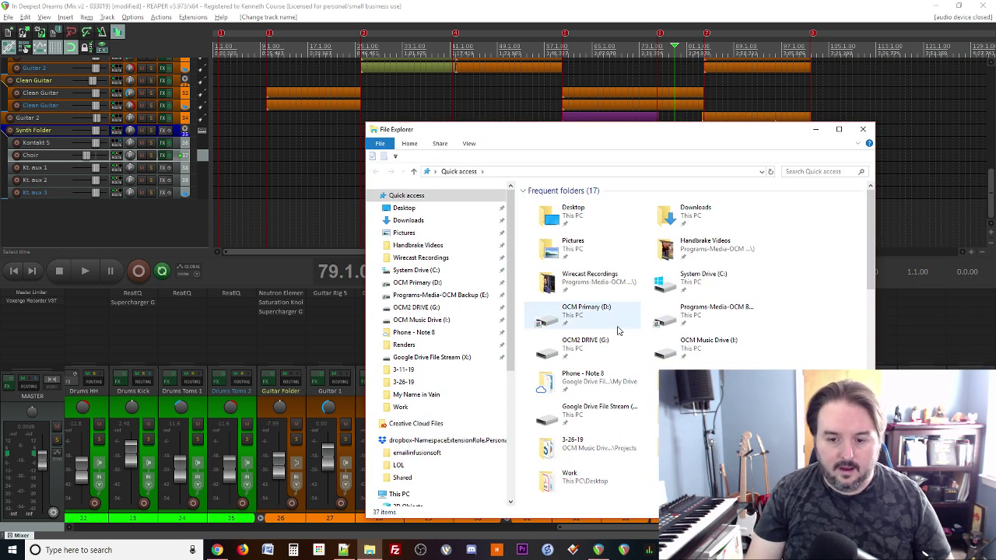
left_click(402, 344)
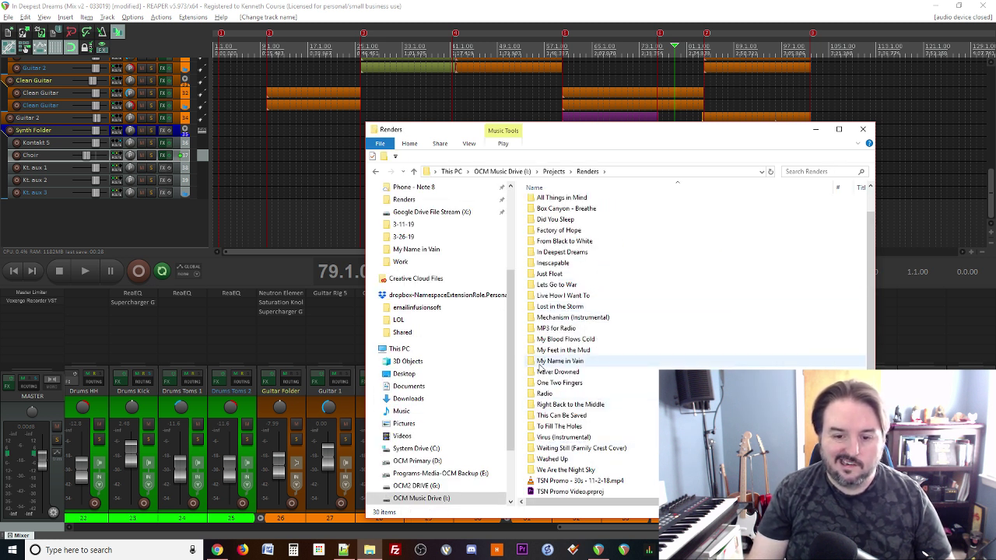
double_click(567, 251)
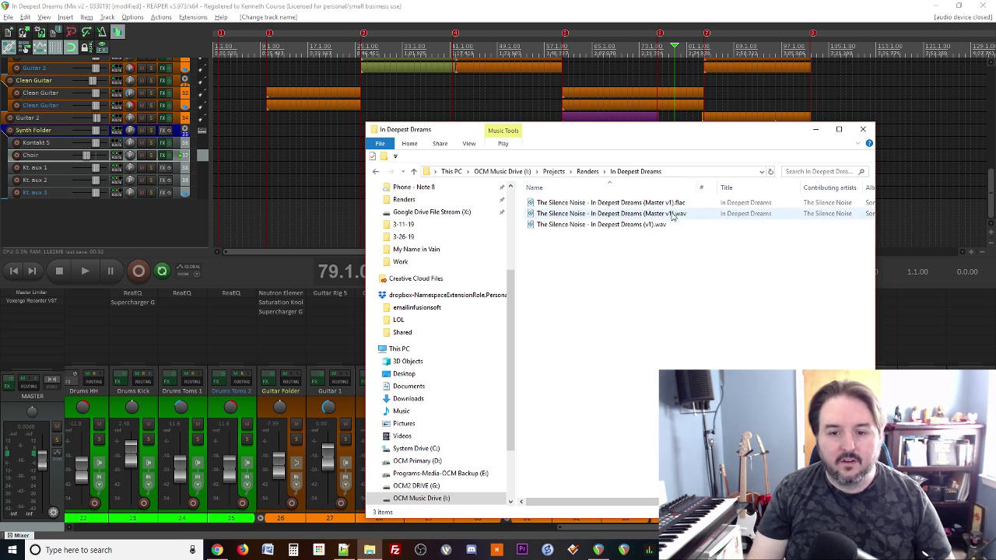
left_click(638, 225)
left_click_drag(482, 232, 224, 224)
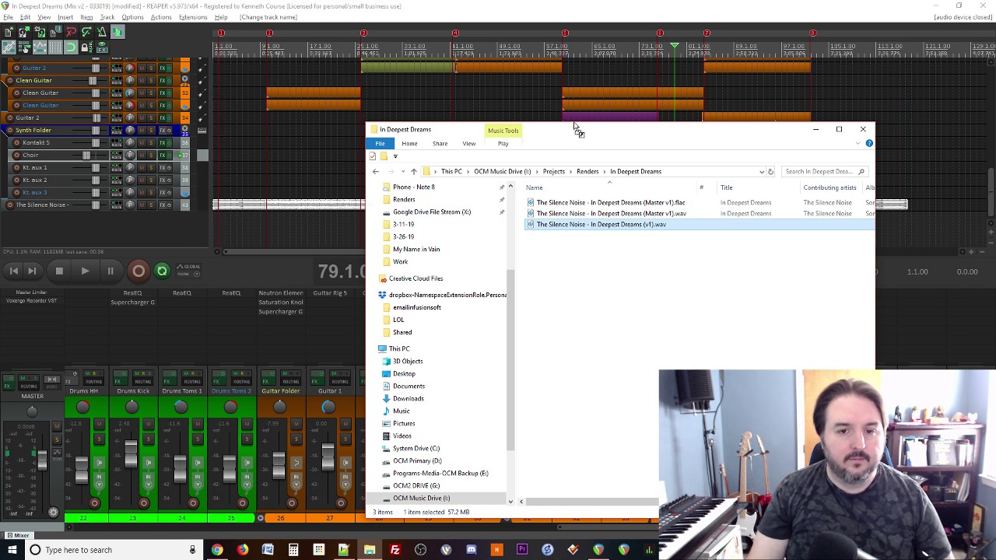
left_click_drag(584, 136, 560, 263)
left_click(794, 263)
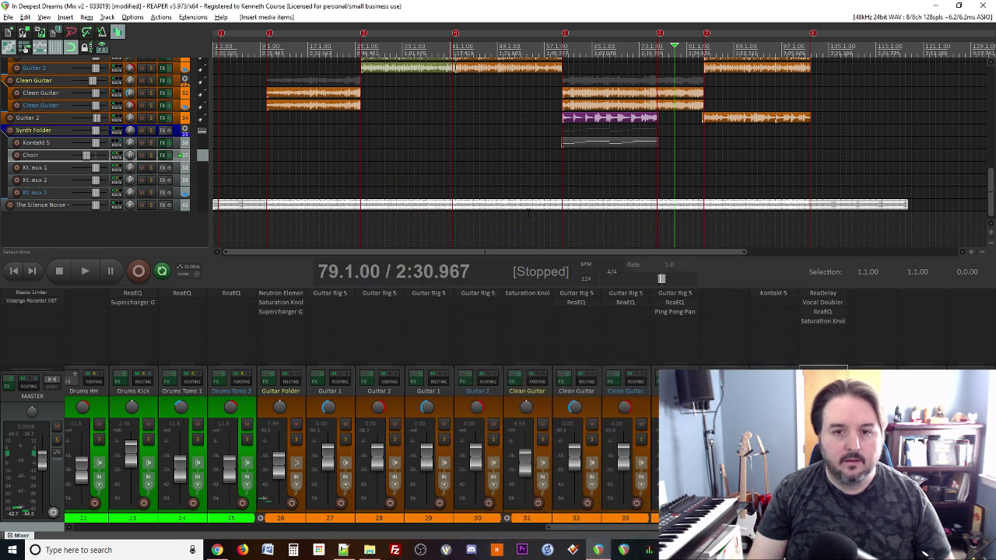
Step: Audition the imported render from 75.1.00, muting, soloing and then unsoloing it
left_click(651, 224)
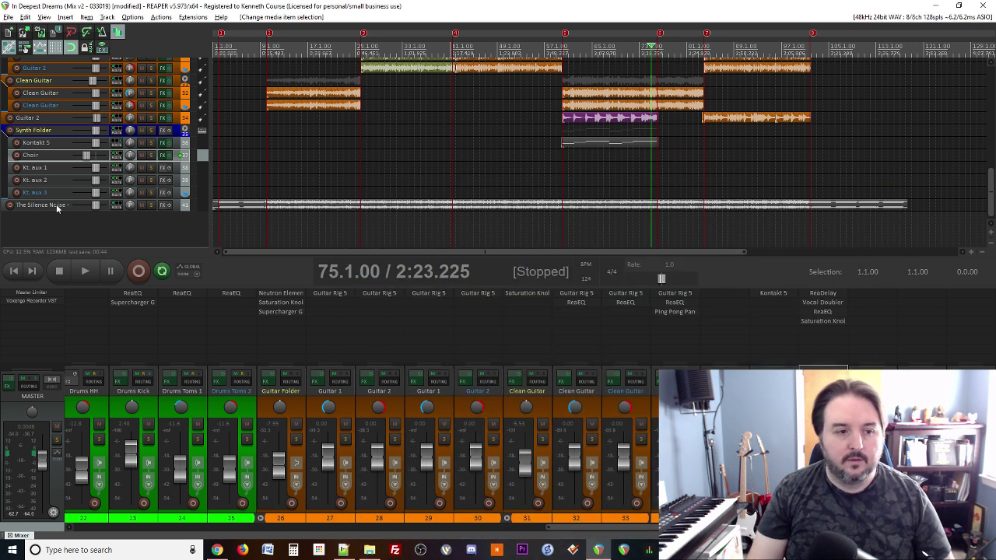
left_click(142, 204)
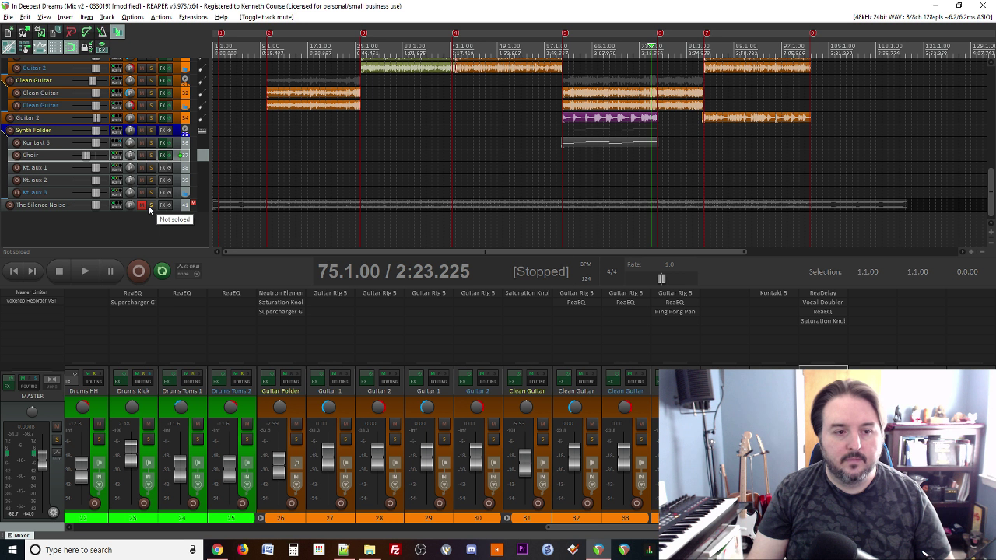
left_click(149, 205)
key("space")
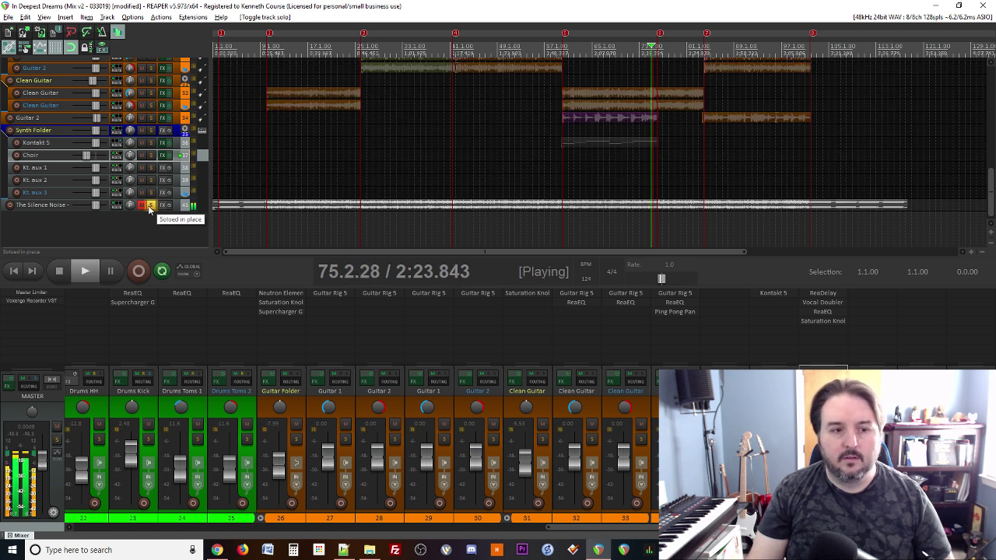
left_click(150, 206)
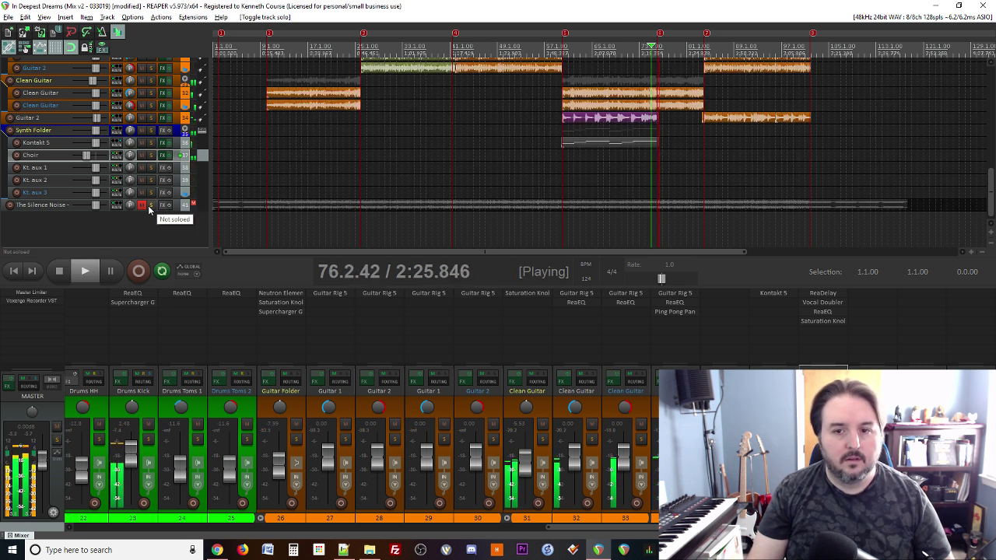
key("space")
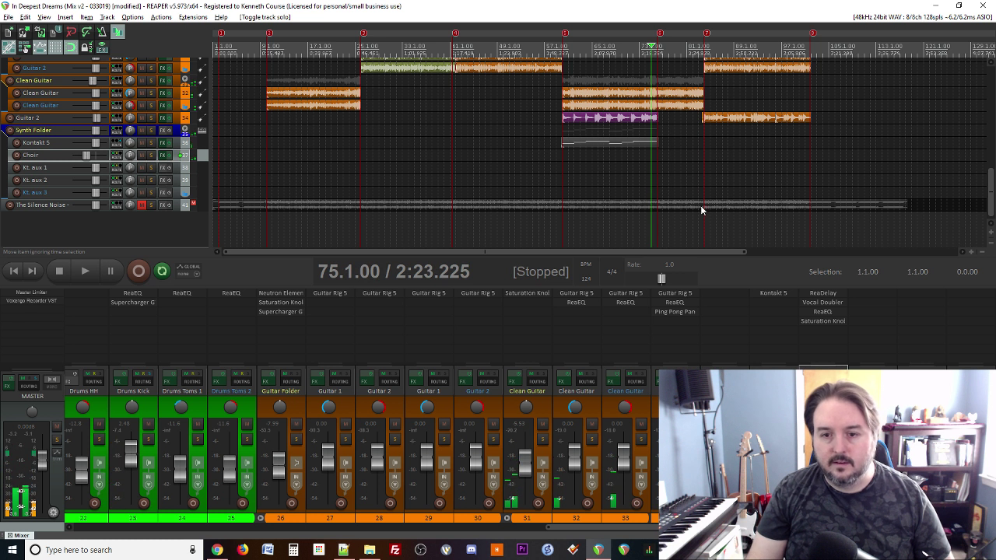
Step: Play from marker 7 near bar 83, toggling The Silence Noise solo, then check the Notepad++ notes
left_click(697, 187)
key("bracketright")
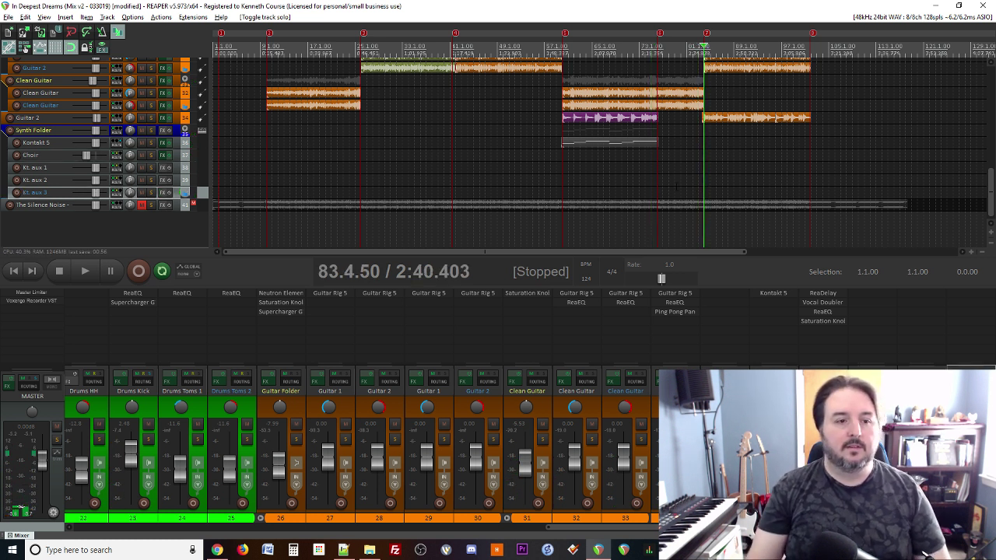
scroll(753, 205, "down", 3)
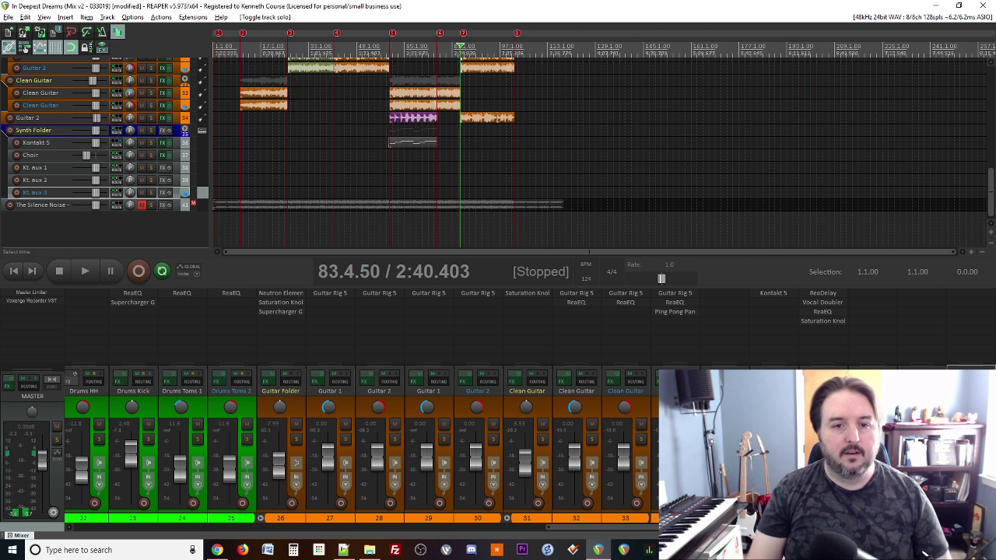
key("space")
scroll(545, 204, "up", 3)
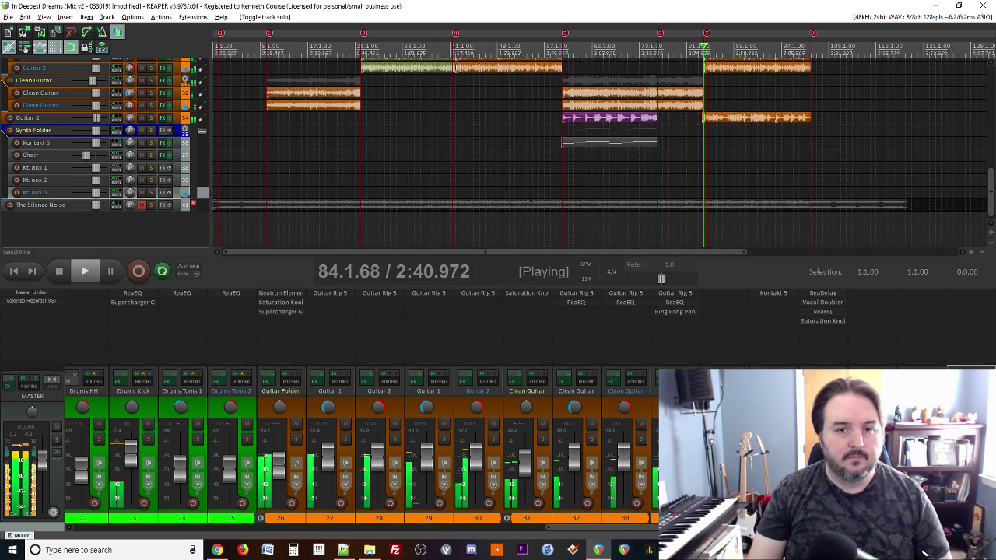
left_click(151, 206)
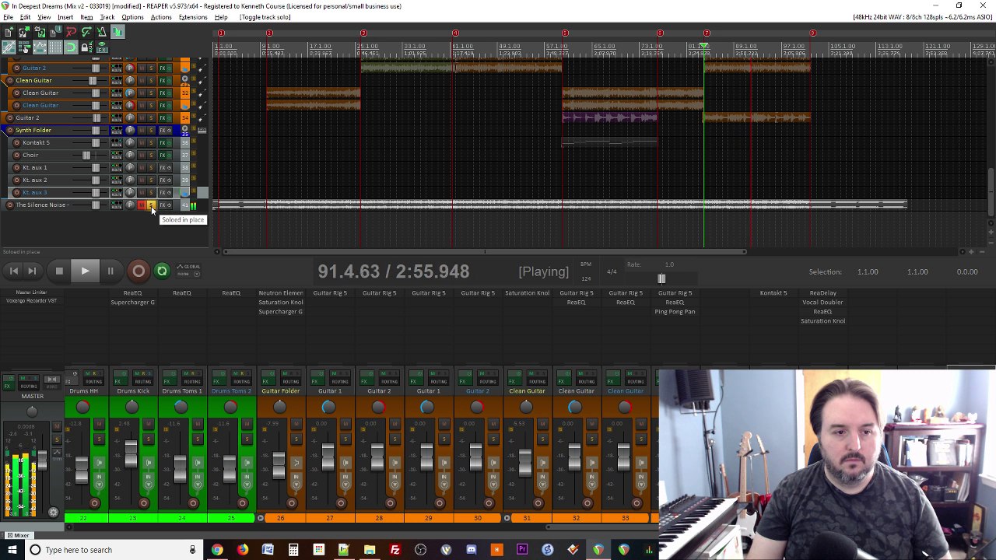
left_click(151, 206)
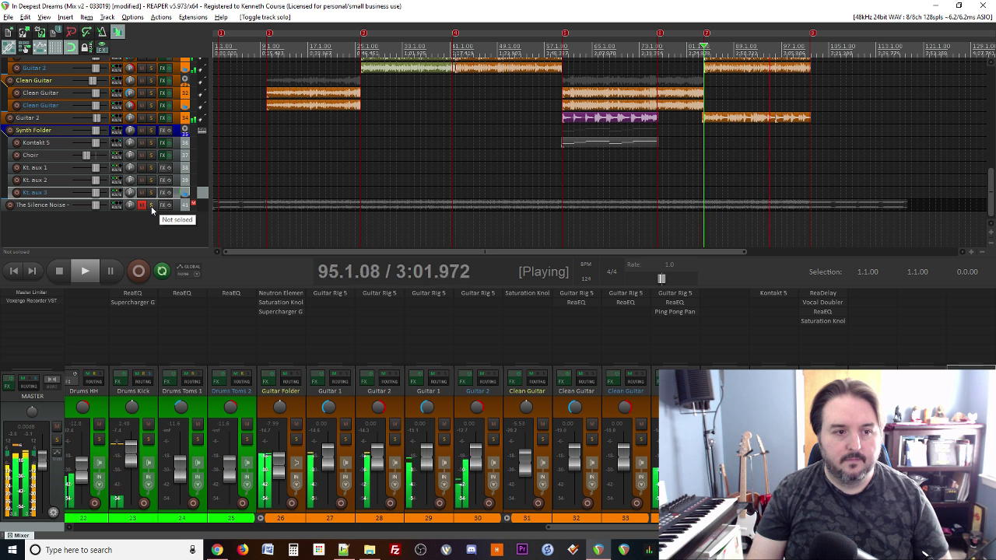
left_click(151, 206)
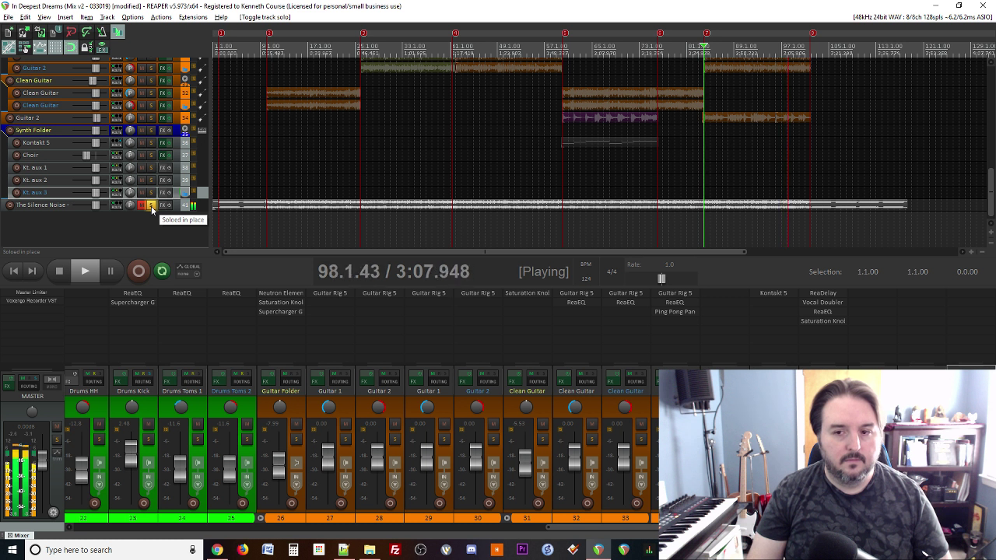
key("space")
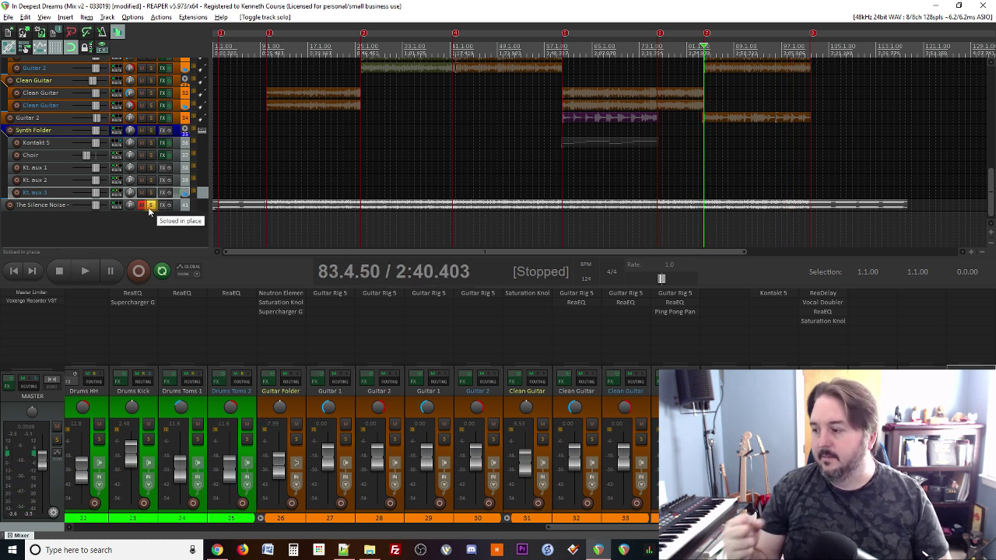
left_click(353, 543)
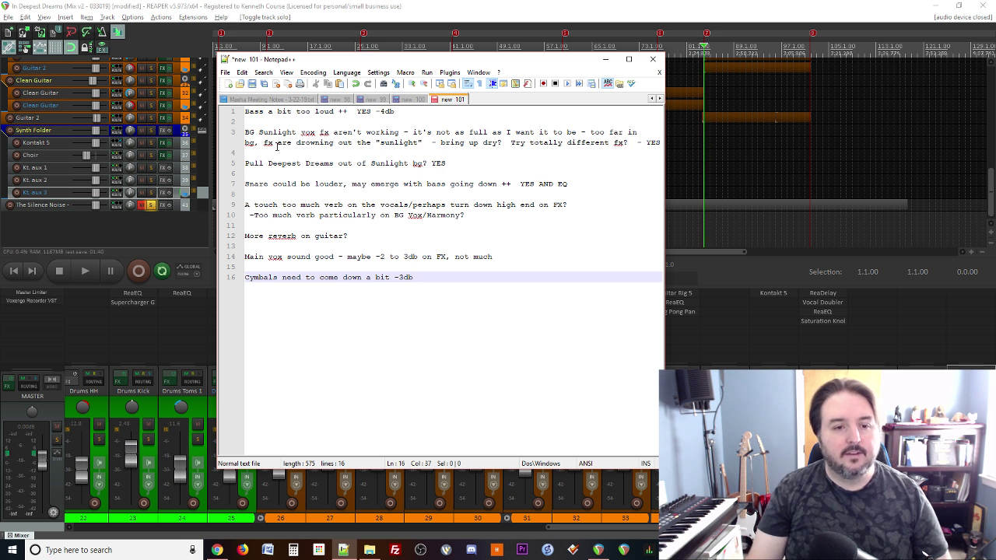
left_click(191, 236)
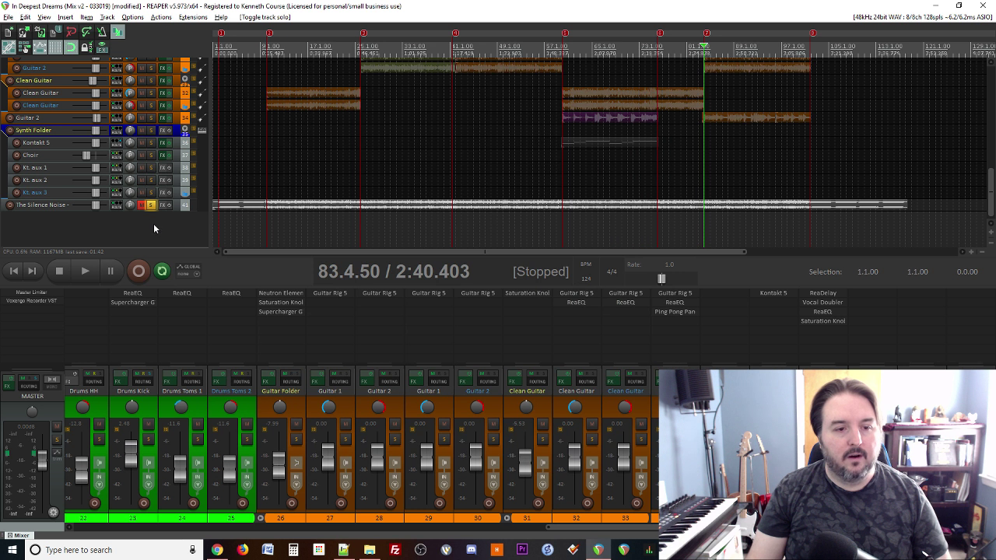
Step: Play from 83.4.50, toggling The Silence Noise solo on and off three times and ending unsoloed
left_click(151, 205)
key("space")
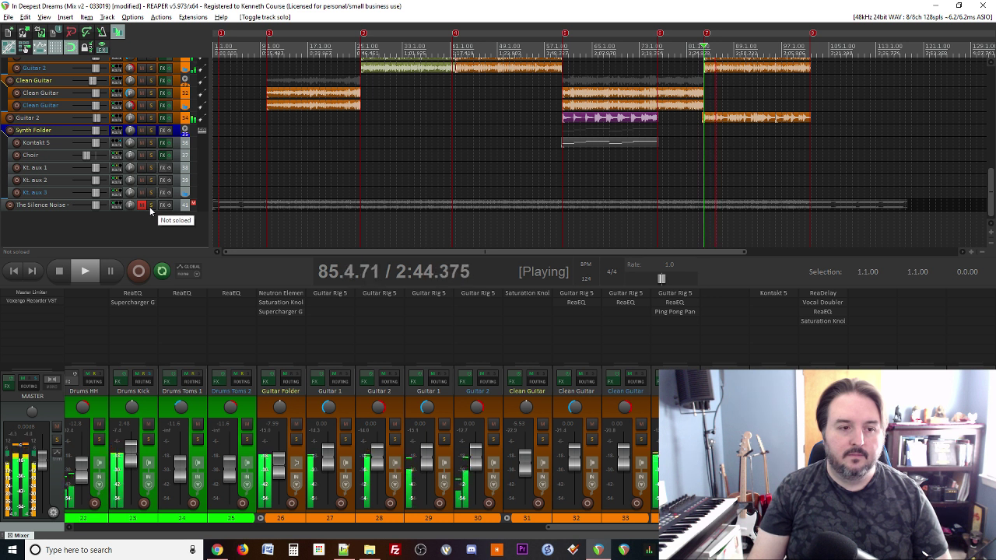
left_click(151, 205)
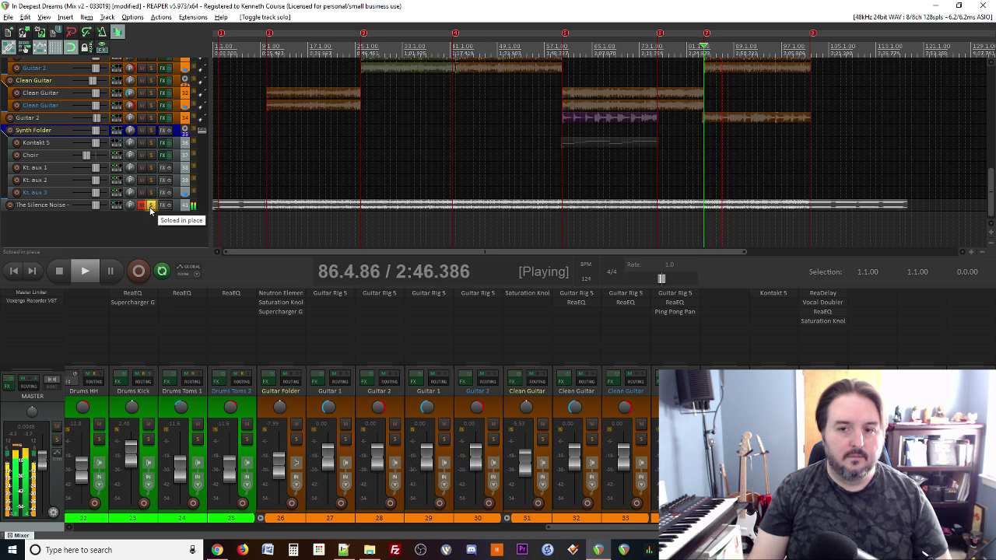
left_click(150, 205)
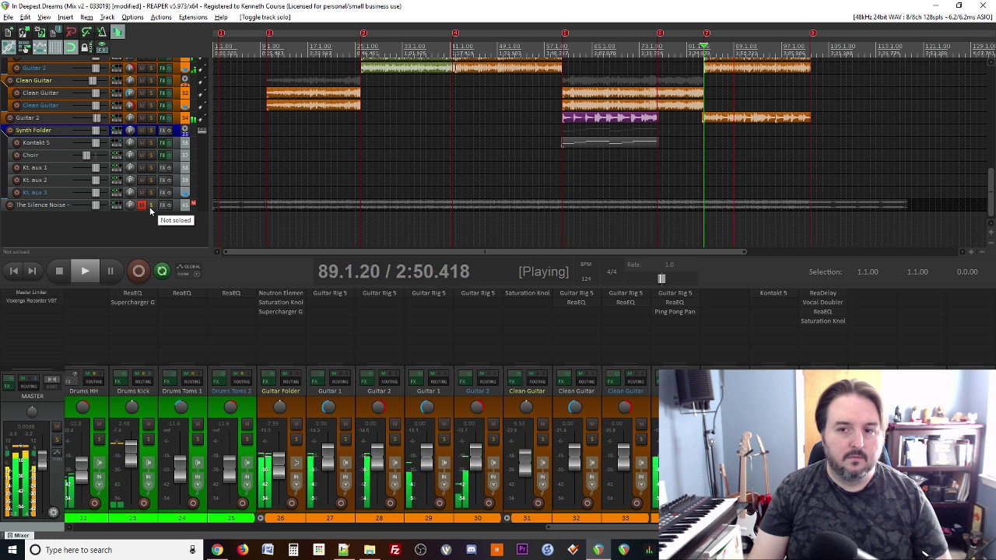
left_click(150, 205)
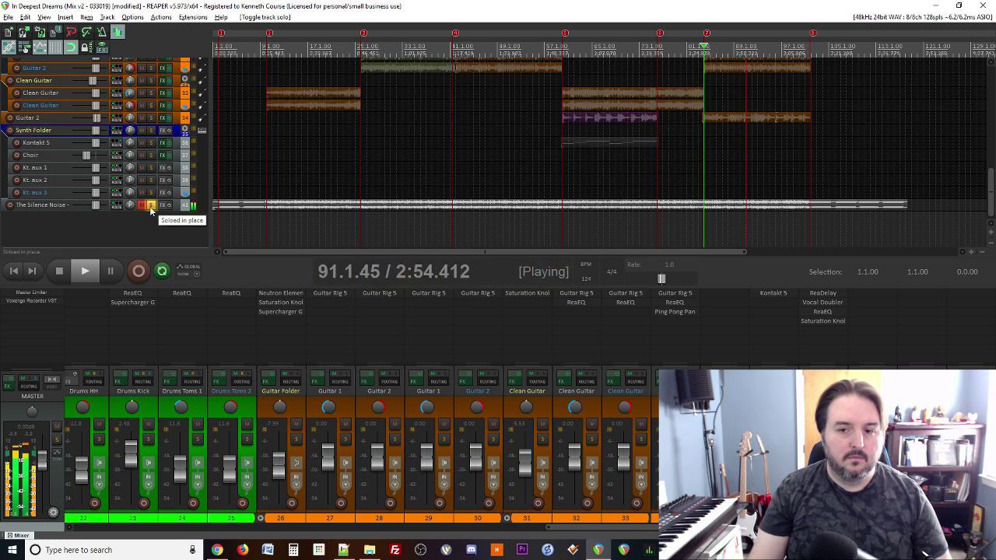
left_click(150, 205)
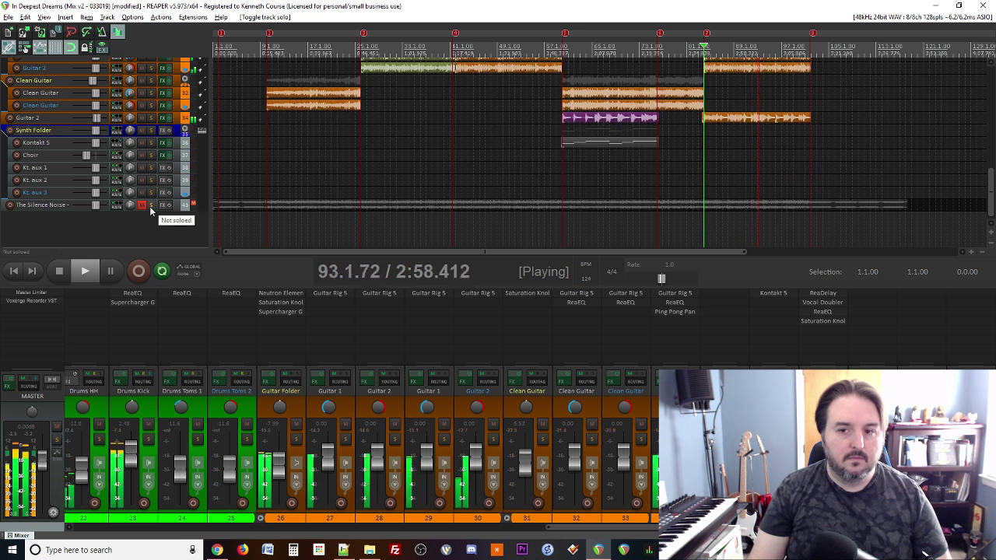
left_click(150, 205)
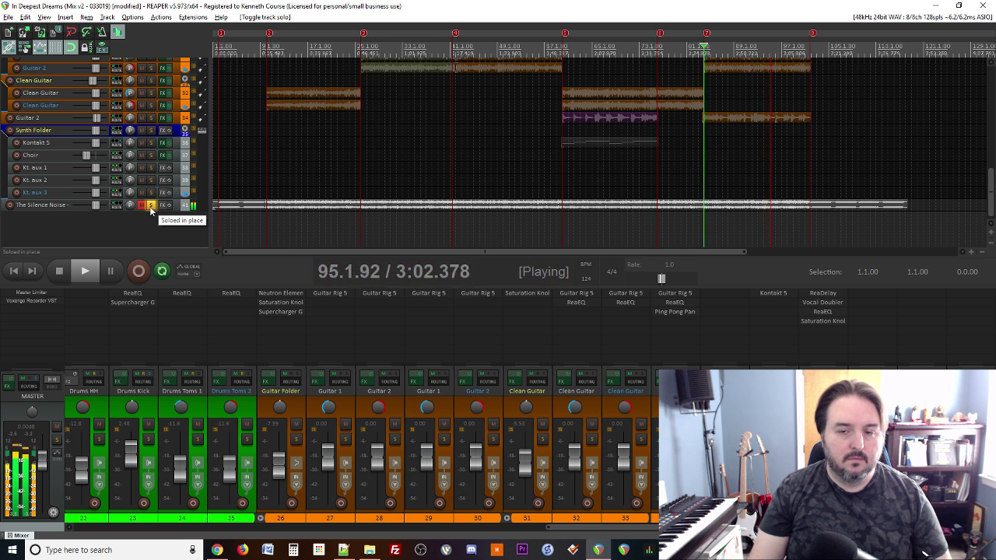
left_click(150, 205)
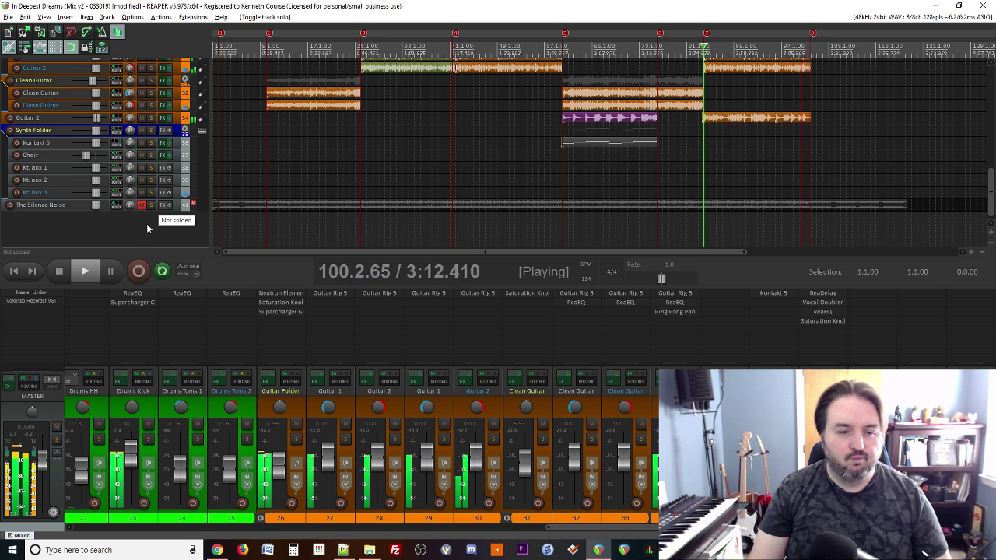
key("space")
Step: Reset track 12's Sunlight BG Vox Folder fader to 0.00 dB during playback and open its Solid Bus Comp
scroll(355, 440, "left", 10)
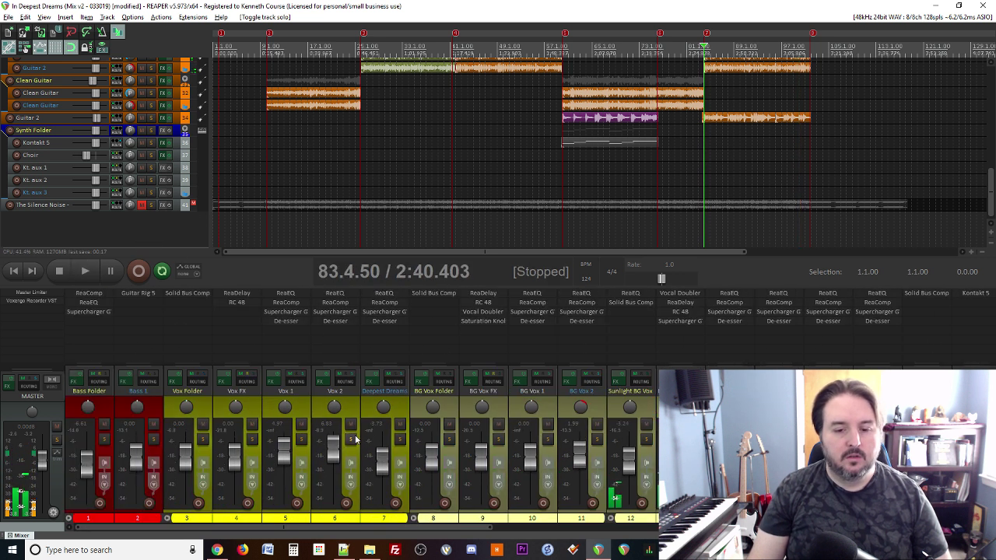
key("space")
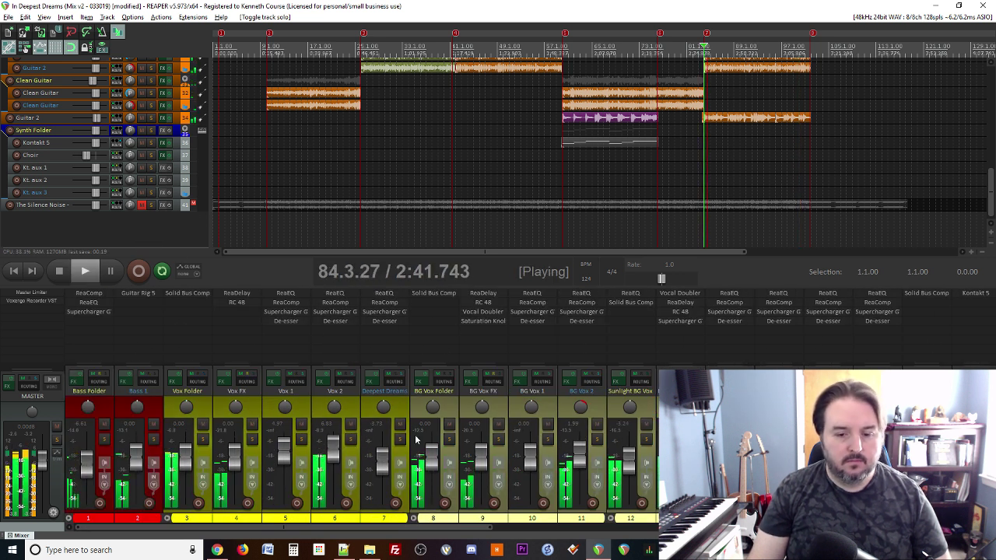
double_click(624, 460)
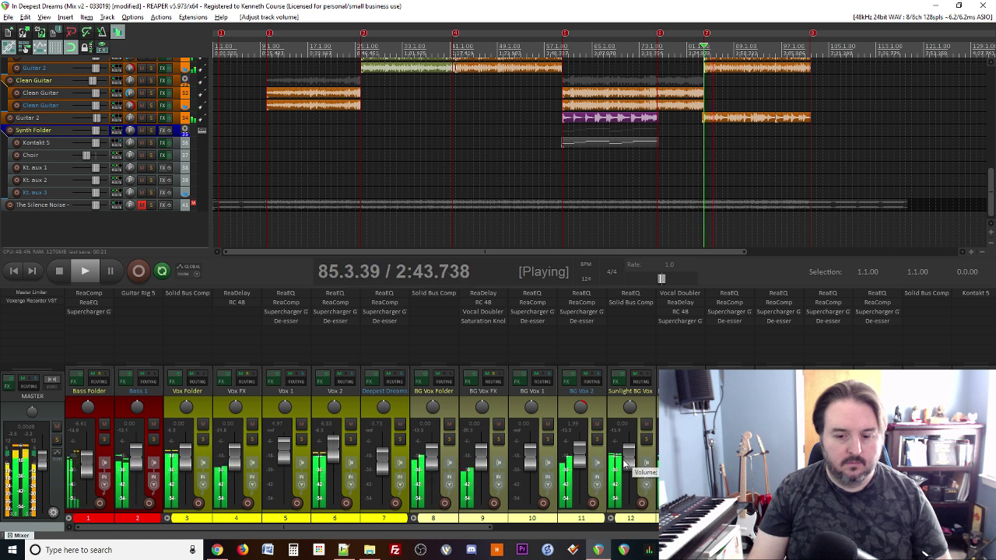
key("space")
key("space")
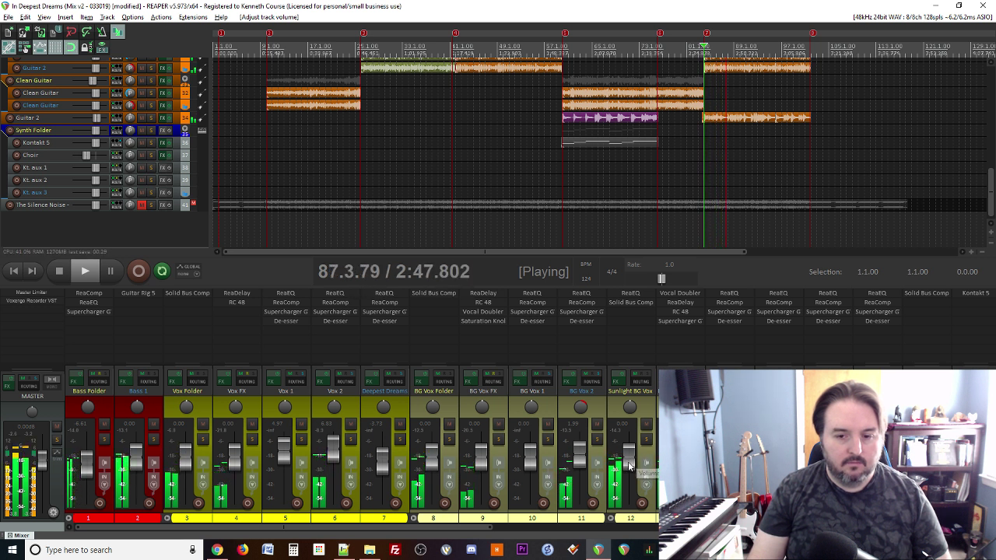
left_click(628, 302)
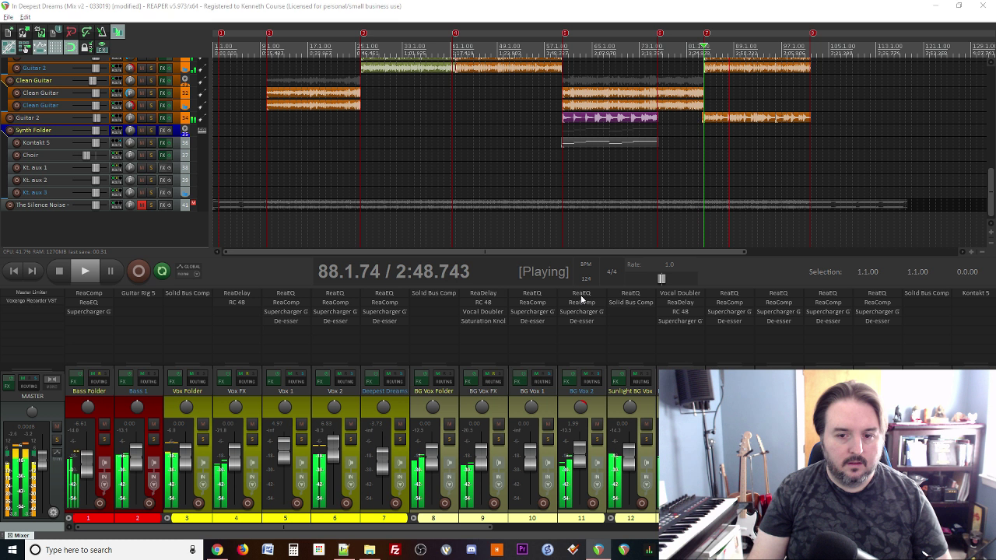
mouse_move(99, 157)
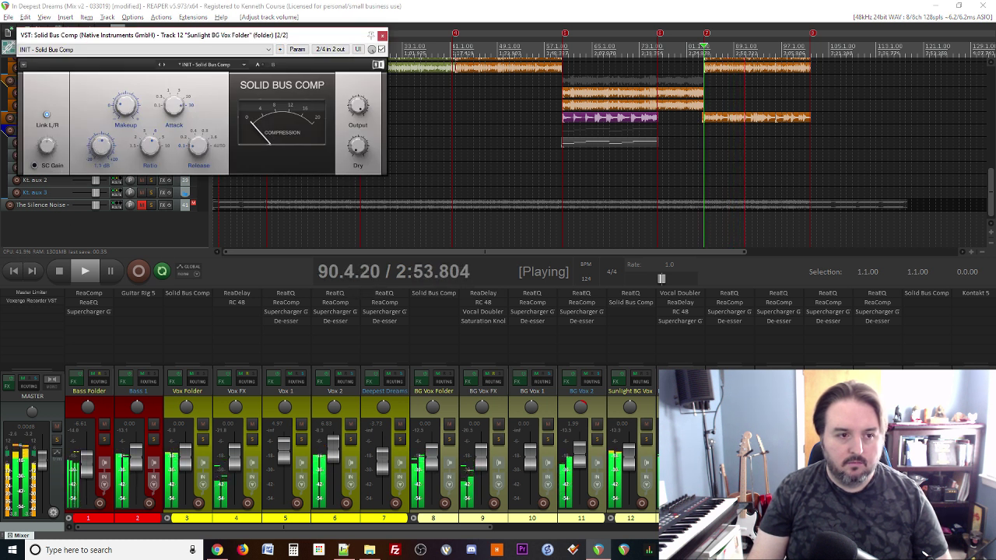
Step: Lower the Solid Bus Comp threshold to about -10 dB and raise track 12's fader about 2 dB
left_click_drag(101, 143, 101, 156)
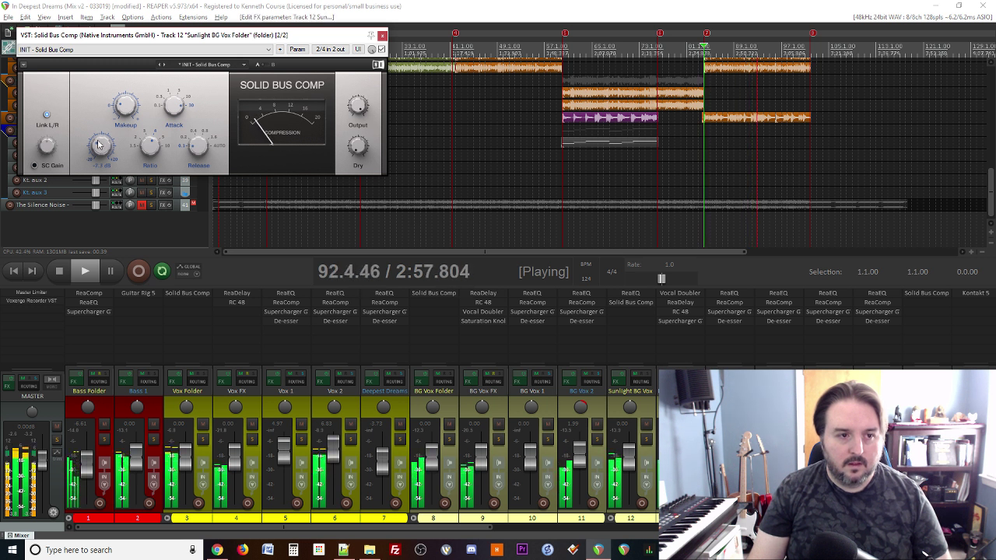
mouse_move(124, 105)
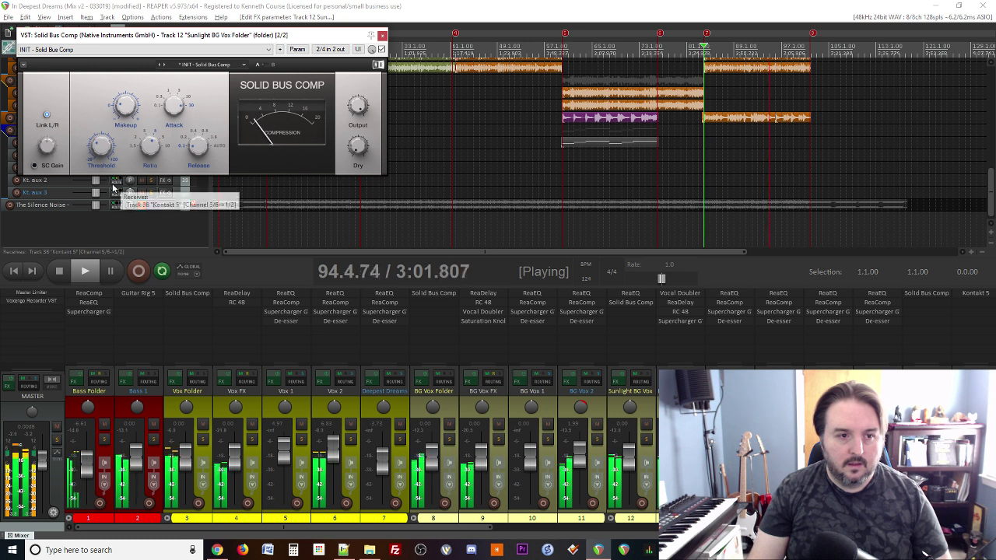
key("space")
key("space")
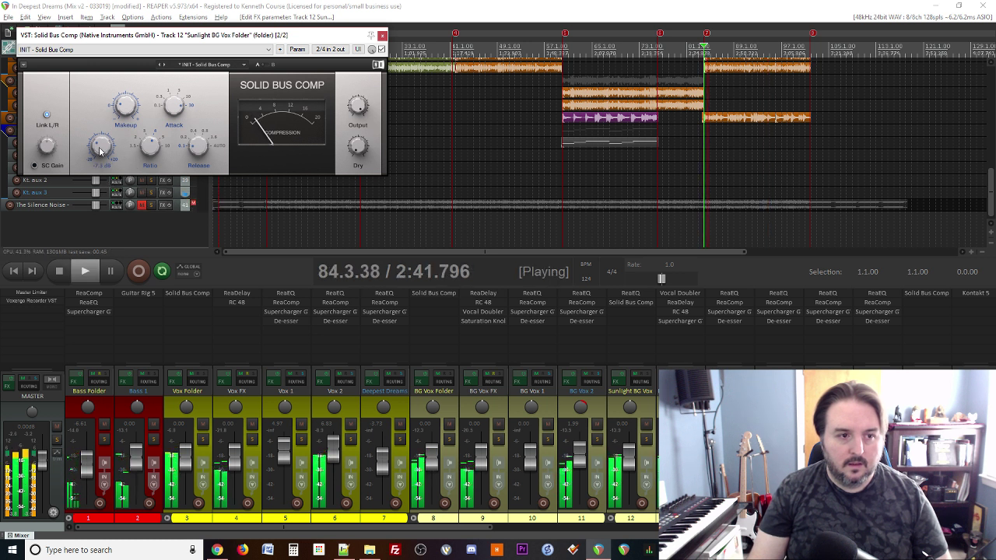
key("space")
left_click_drag(100, 151, 99, 146)
key("space")
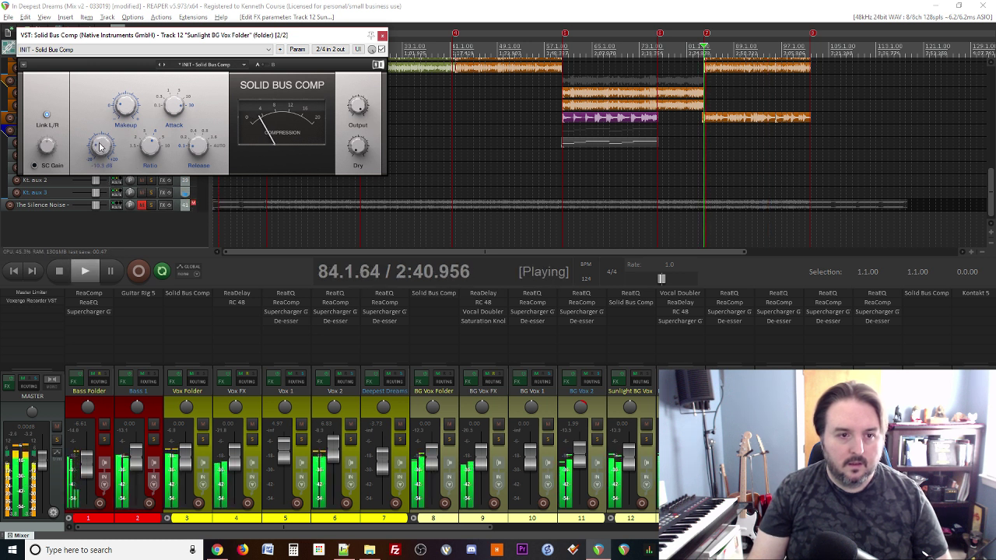
key("space")
key("space")
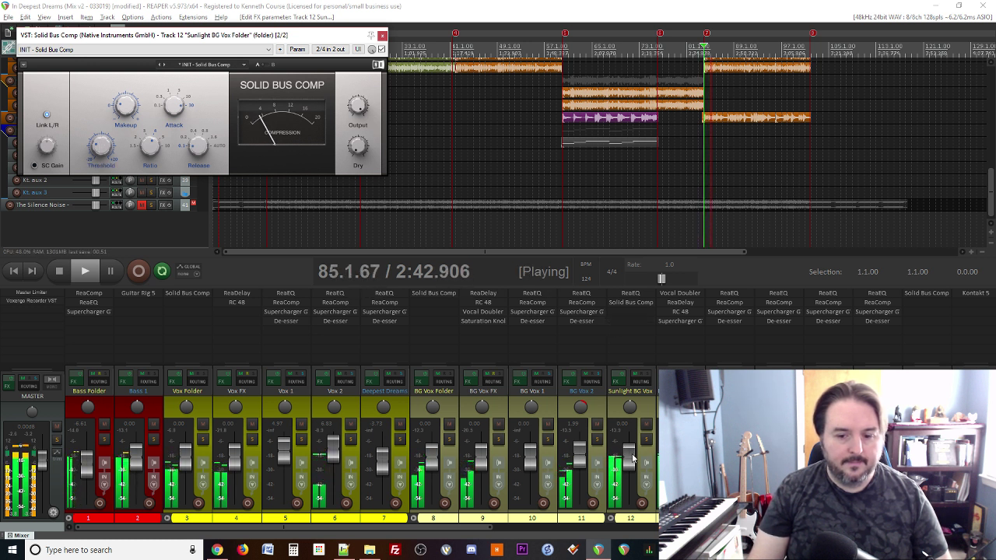
left_click_drag(632, 459, 632, 457)
key("space")
key("space")
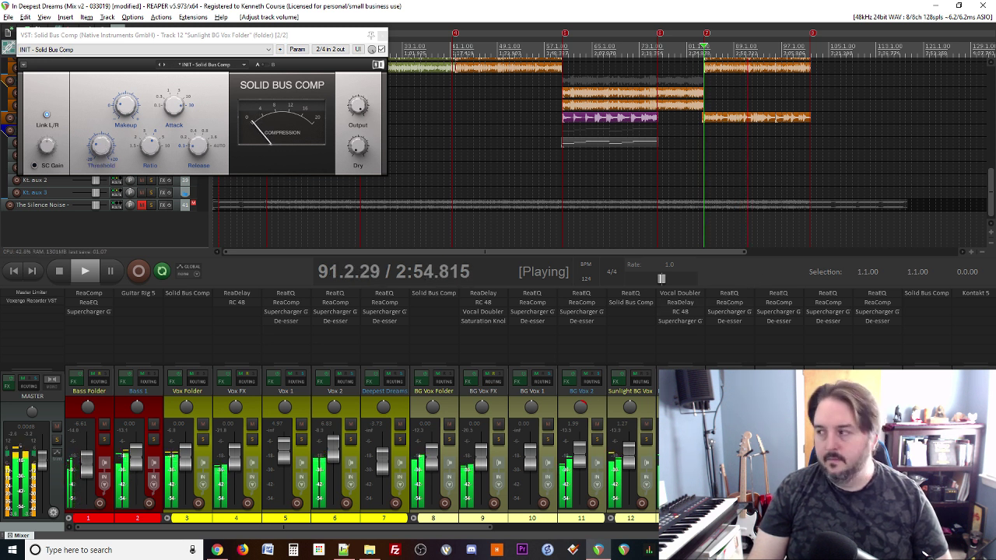
Step: Close the compressor, A/B The Silence Noise solo during playback, then reset Sunlight BG Vox to 0.00 dB
left_click(380, 38)
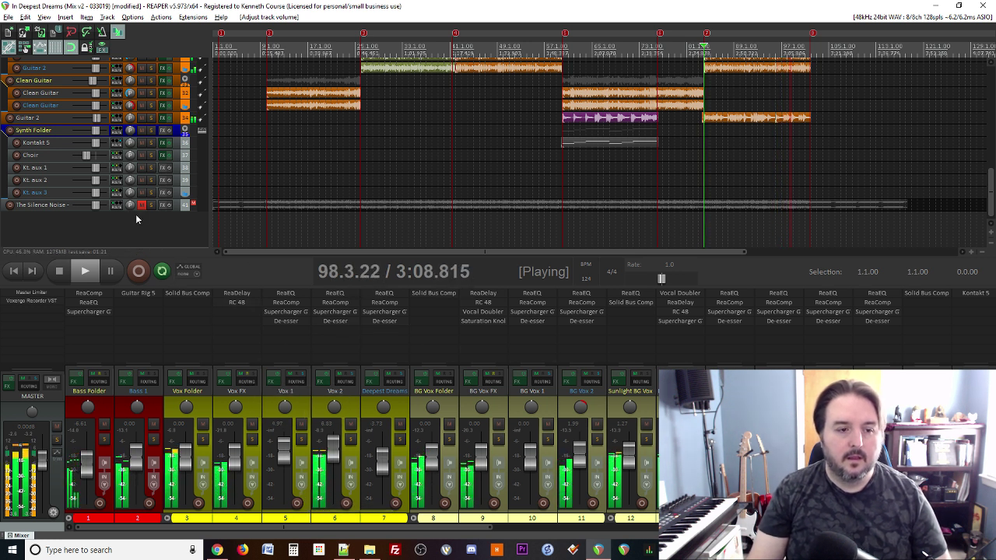
key("space")
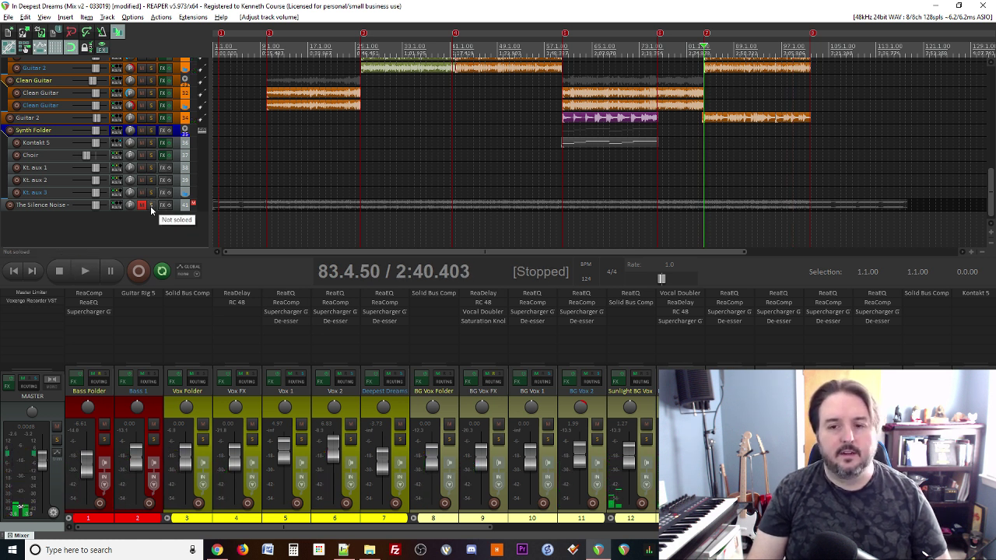
left_click(151, 206)
key("space")
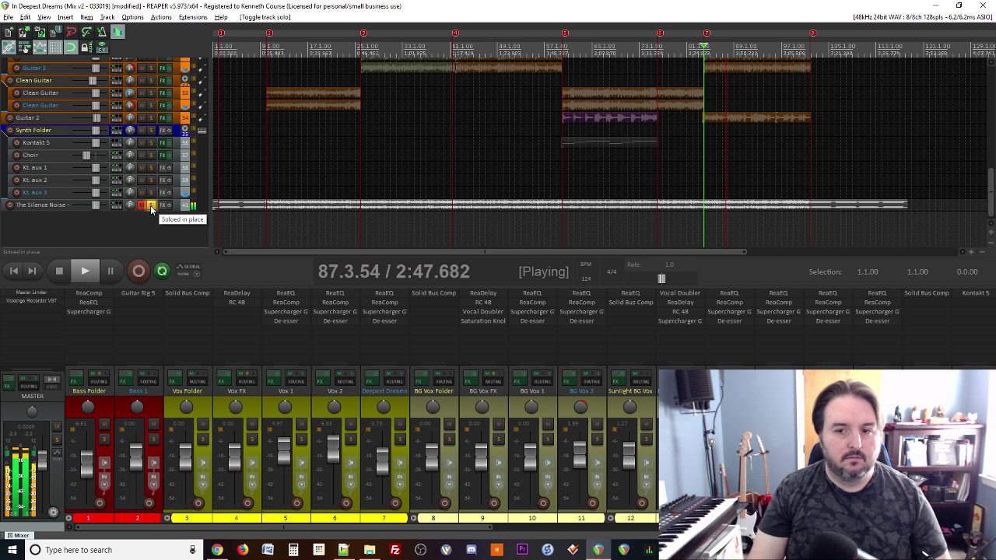
left_click(150, 205)
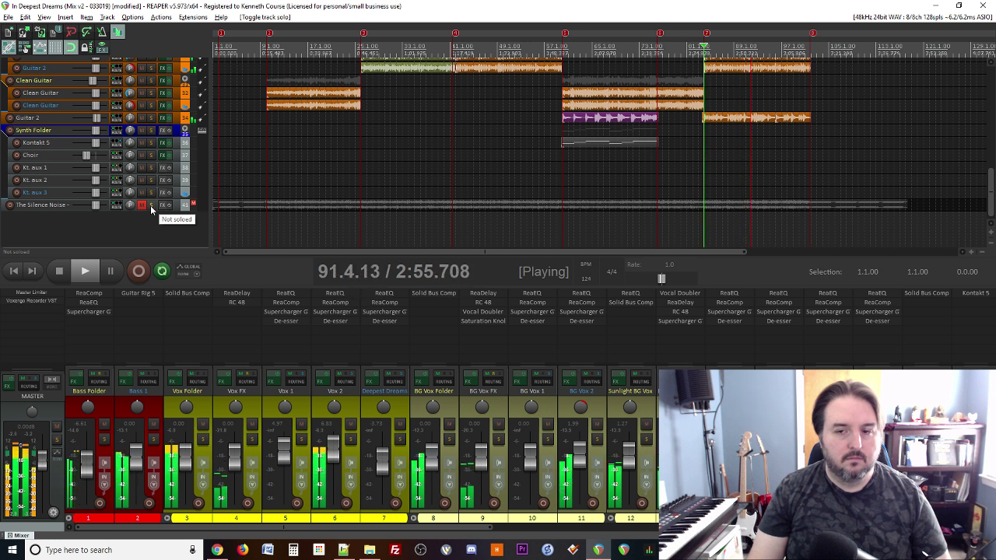
left_click(151, 205)
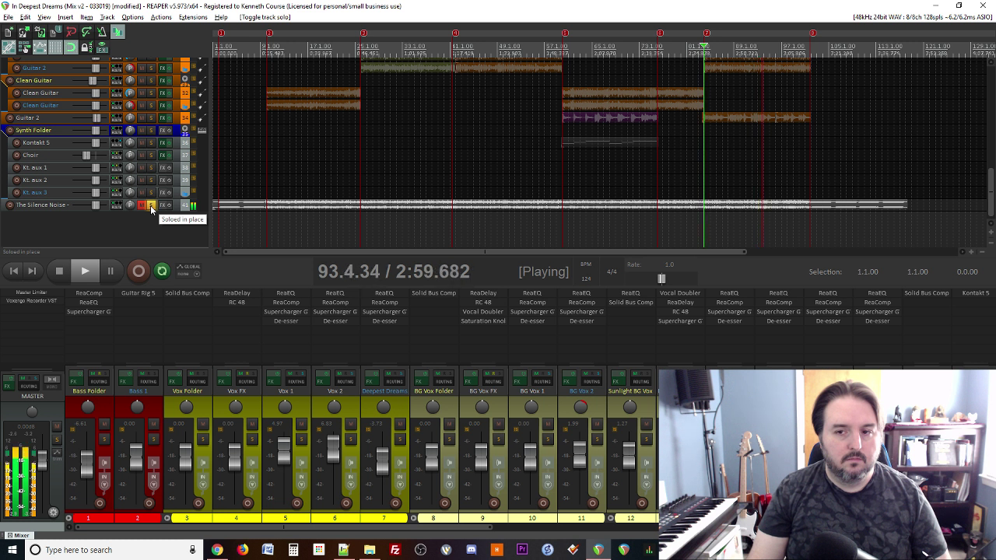
left_click(150, 205)
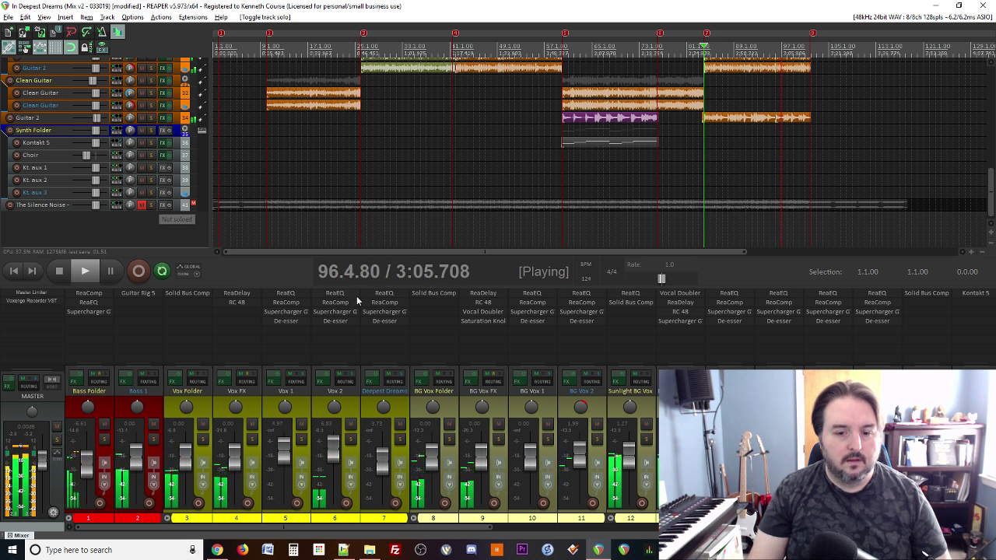
double_click(631, 454)
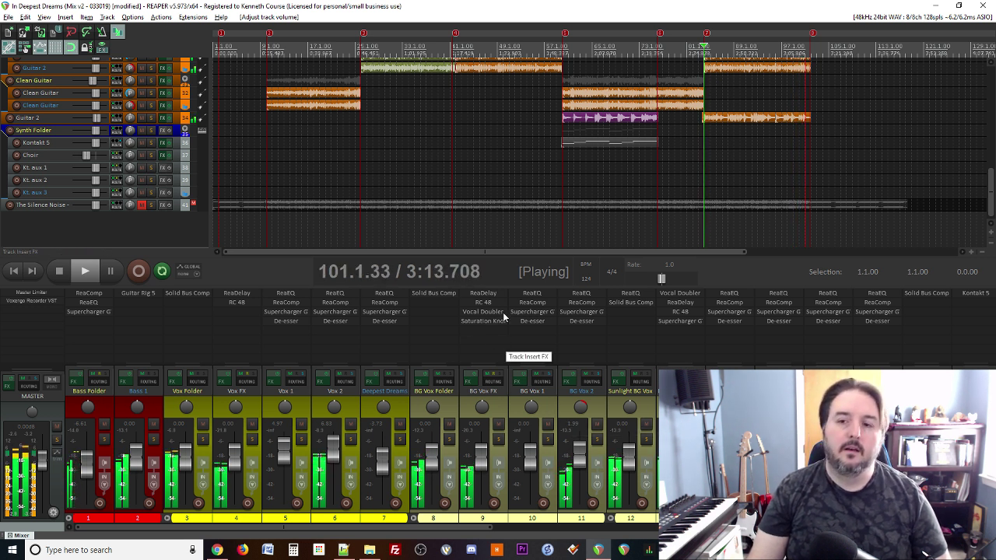
Step: Stop playback and delete The Silence Noise reference track, confirming the removal
scroll(644, 189, "down", 2)
key("space")
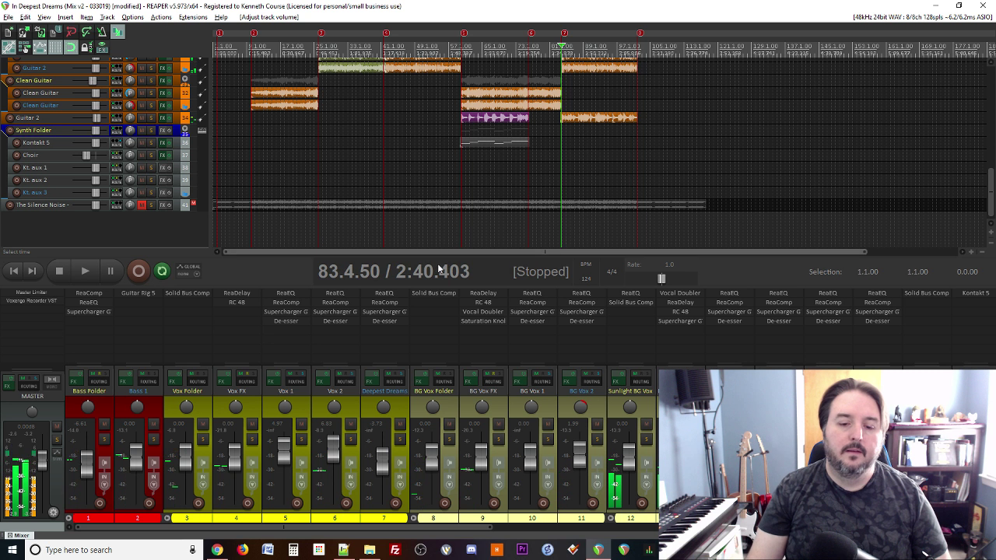
left_click(176, 206)
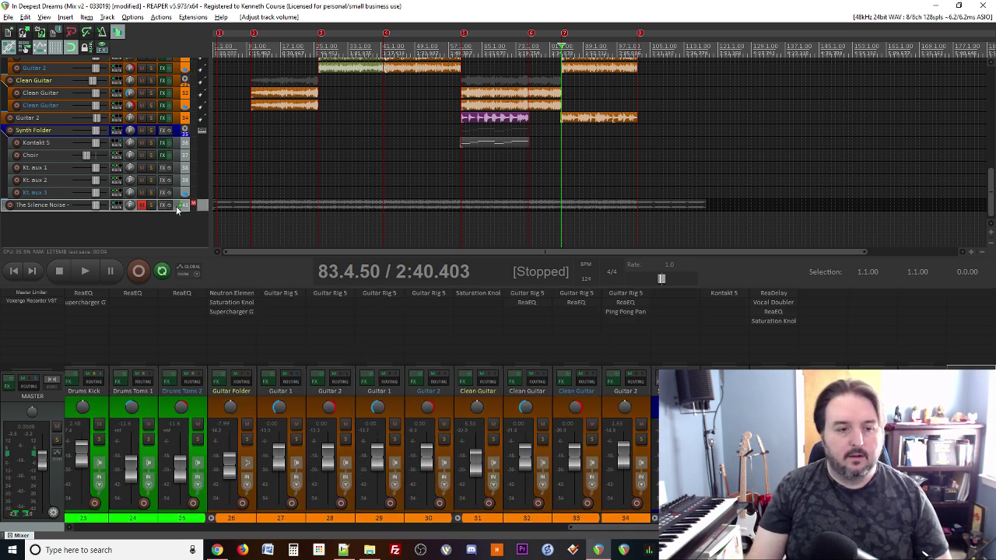
key("Delete")
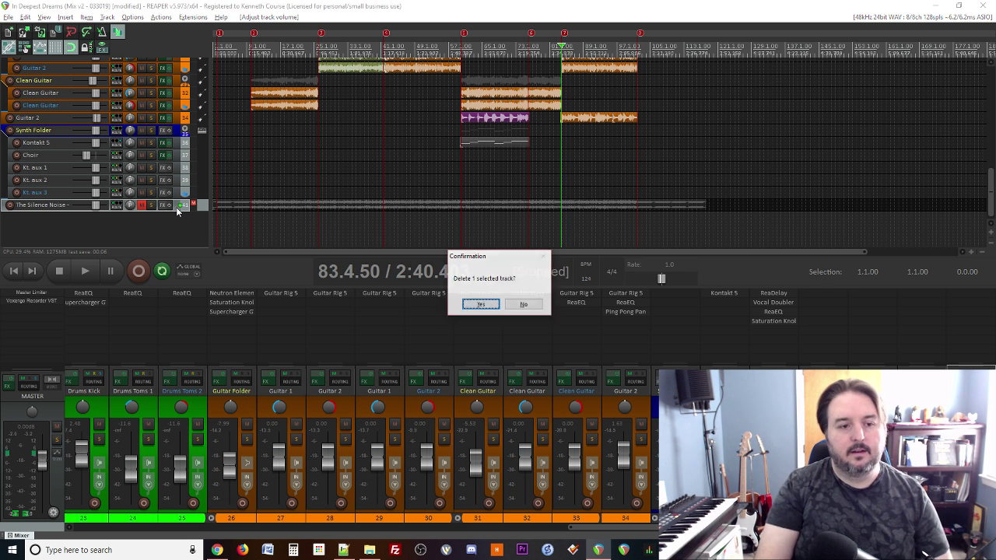
key("Return")
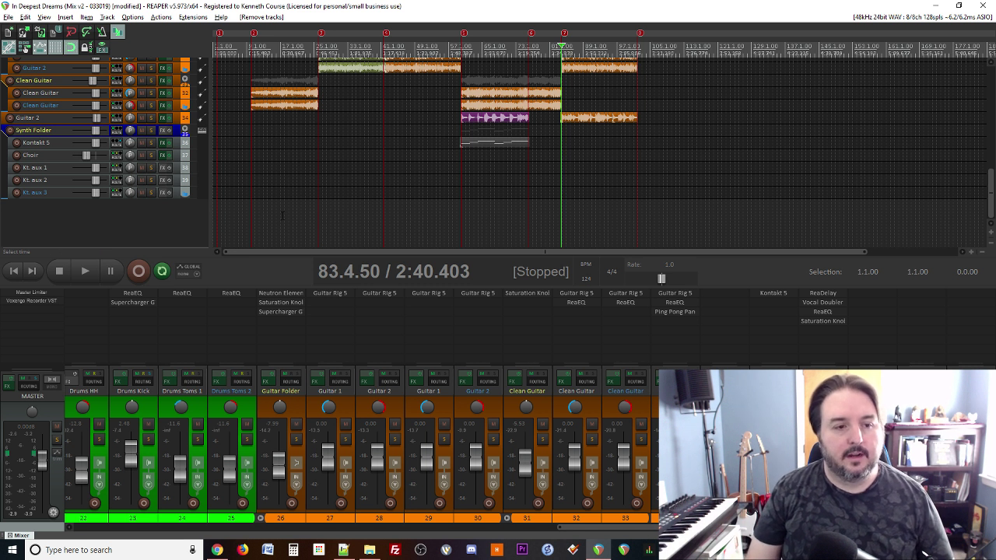
Step: Listen through the mix twice from 83.4.50, starting and stopping playback
key("space")
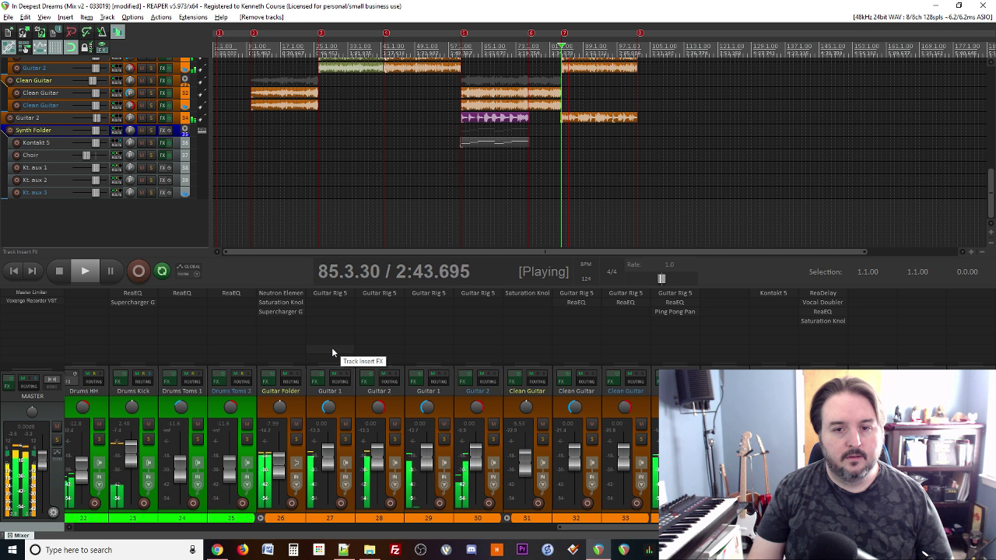
key("space")
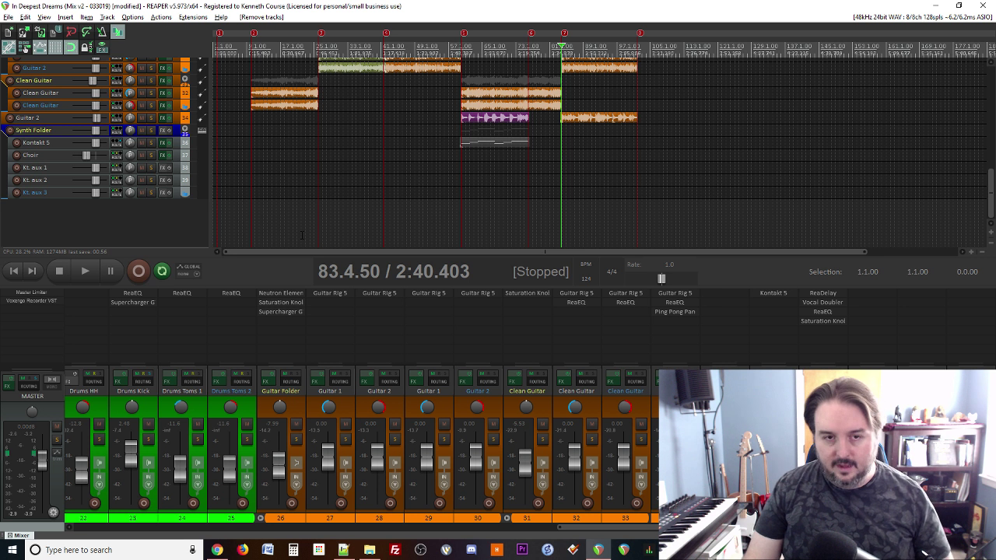
key("space")
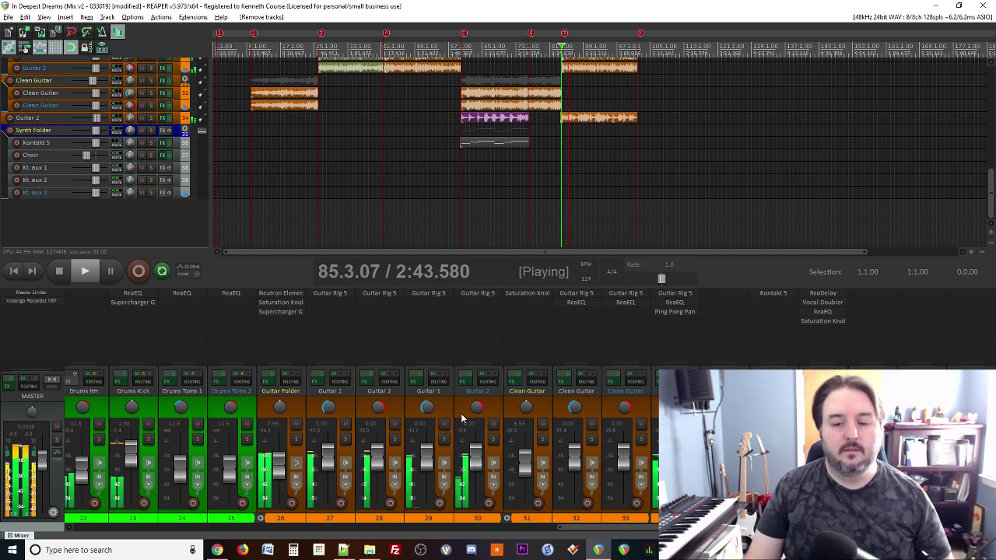
scroll(337, 482, "left", 5)
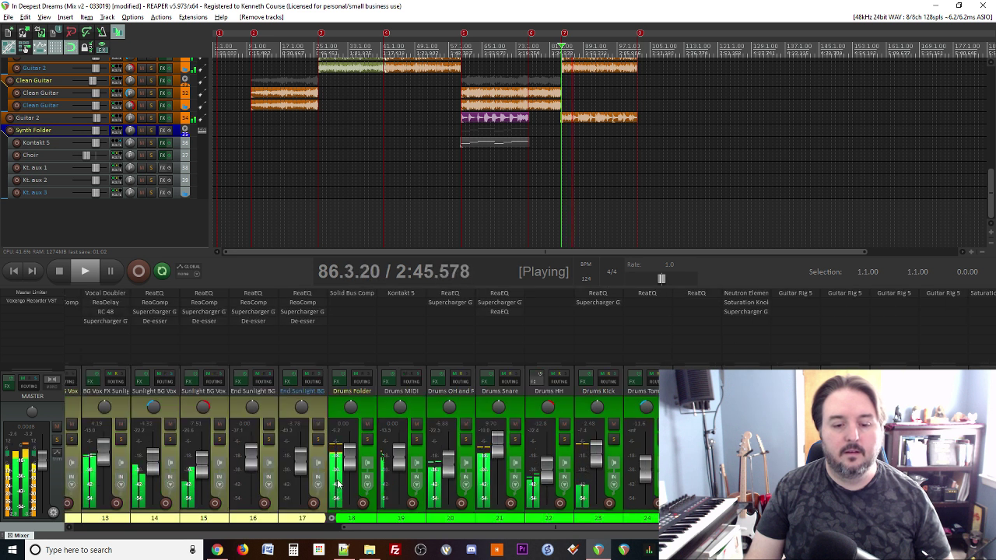
scroll(337, 482, "right", 5)
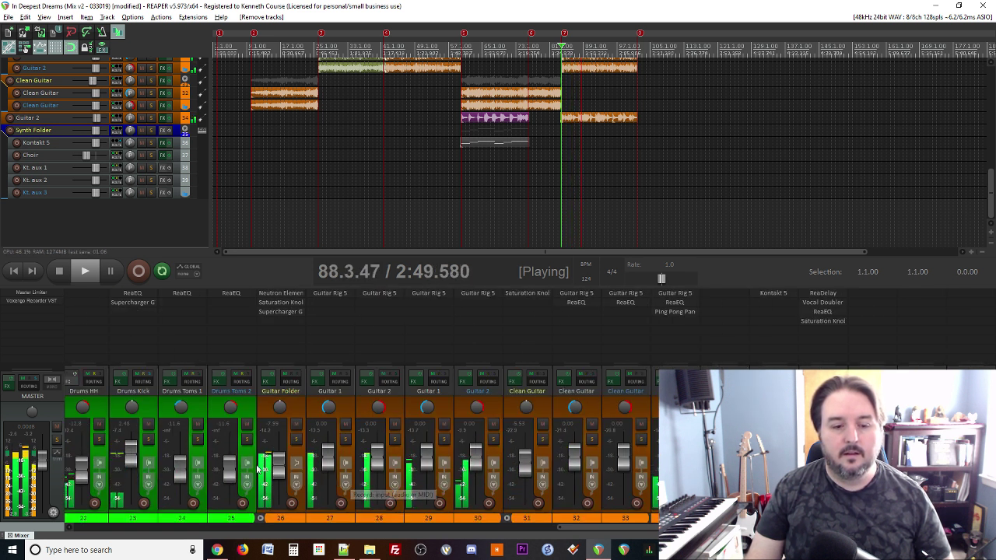
key("space")
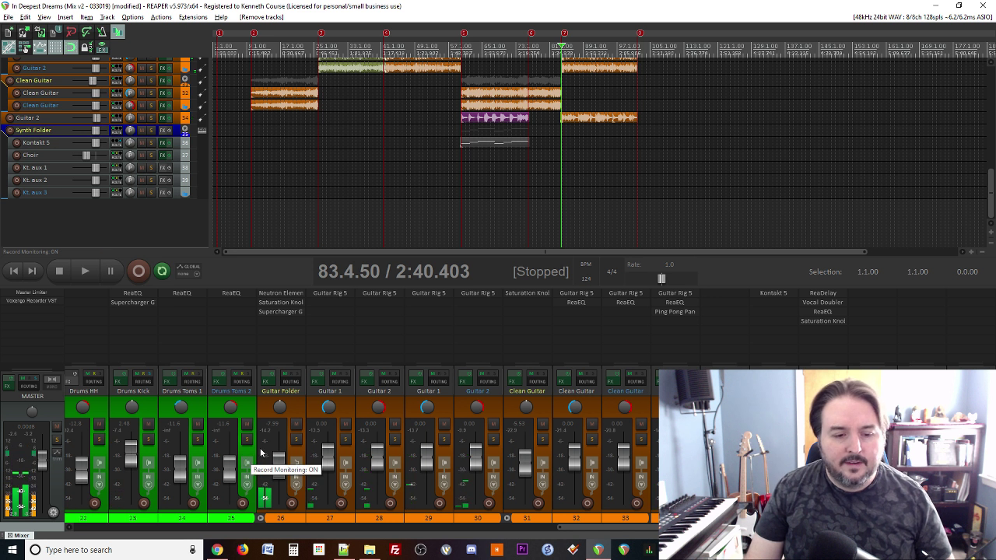
scroll(264, 459, "left", 12)
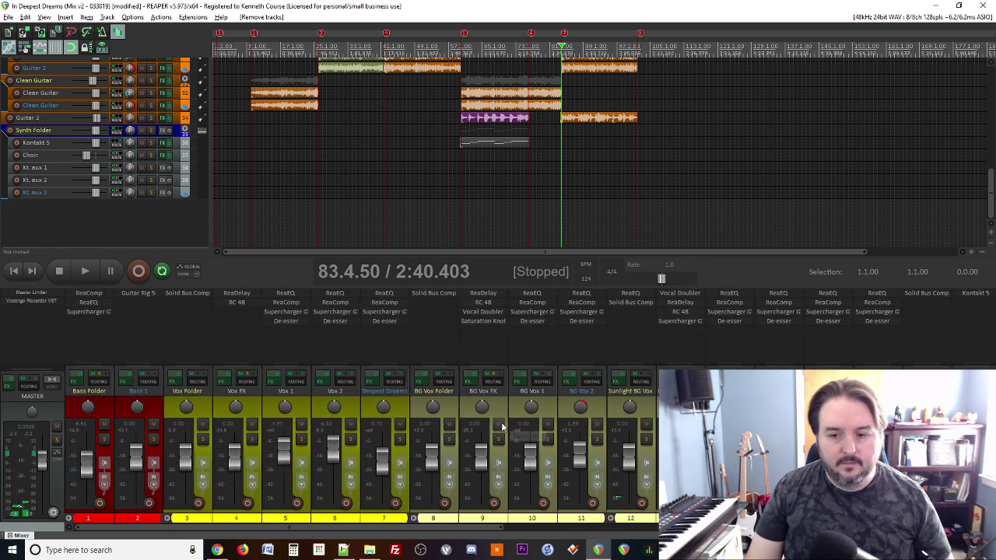
scroll(507, 426, "right", 9)
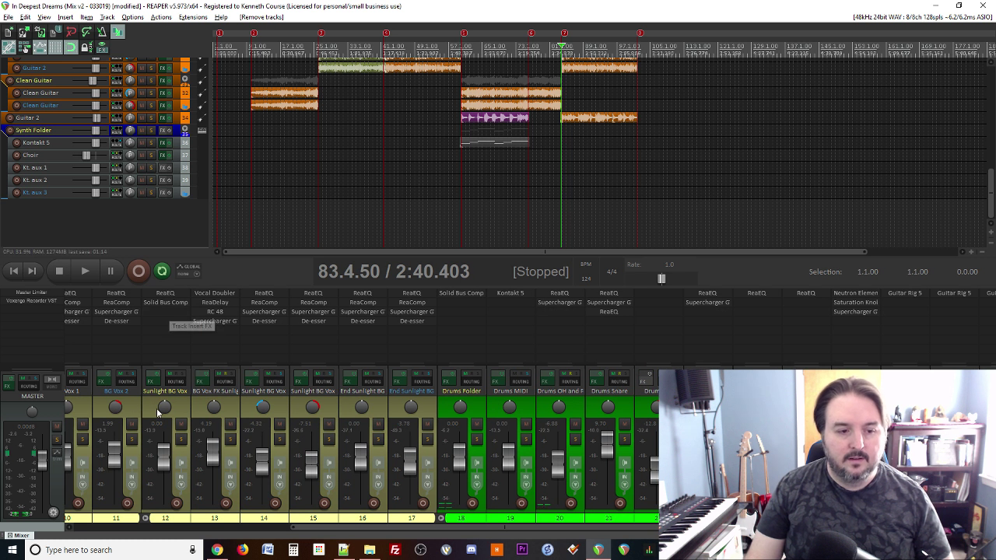
Step: Open the Sunlight BG Vox Folder ReaEQ and boost its 6482.7 Hz high shelf to 4.8 dB
left_click(165, 294)
key("space")
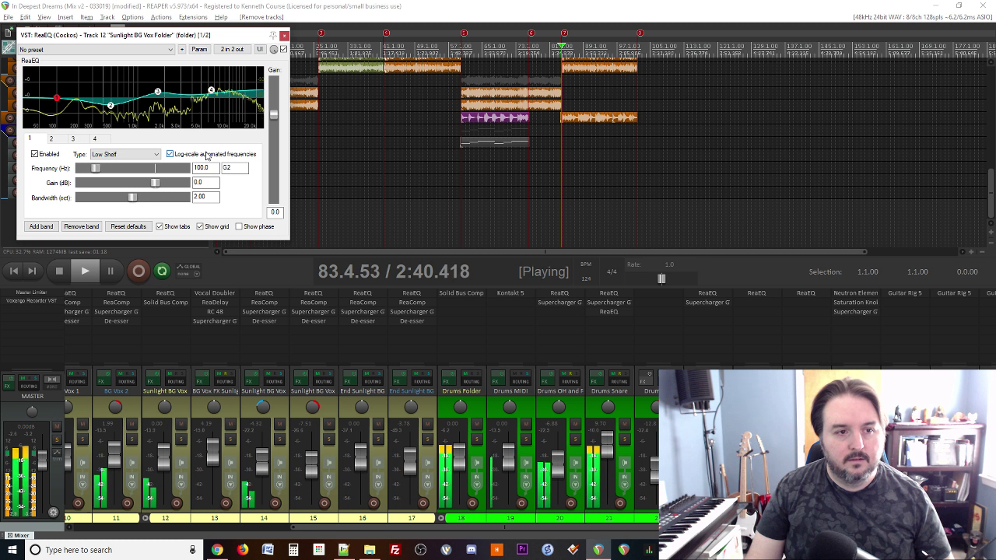
mouse_move(161, 100)
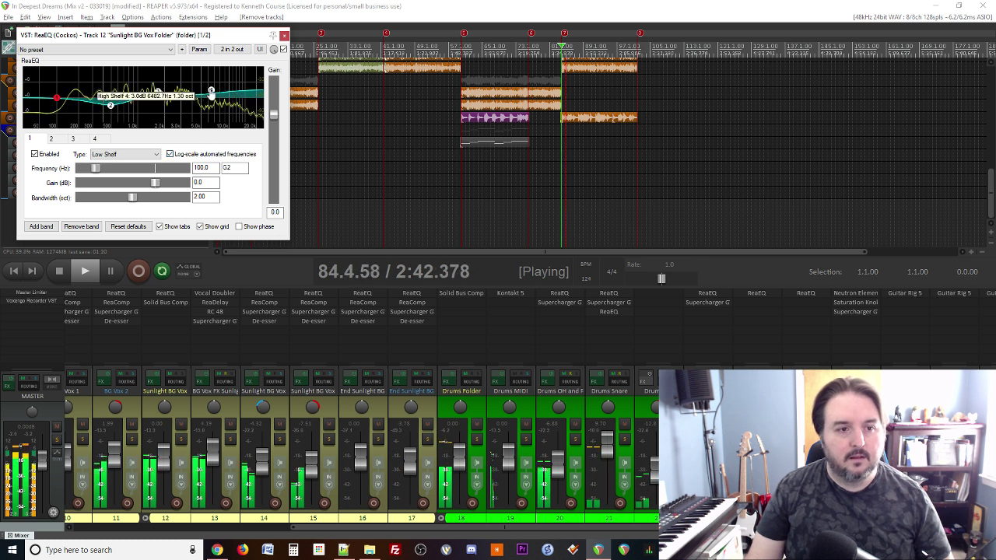
left_click_drag(210, 91, 210, 90)
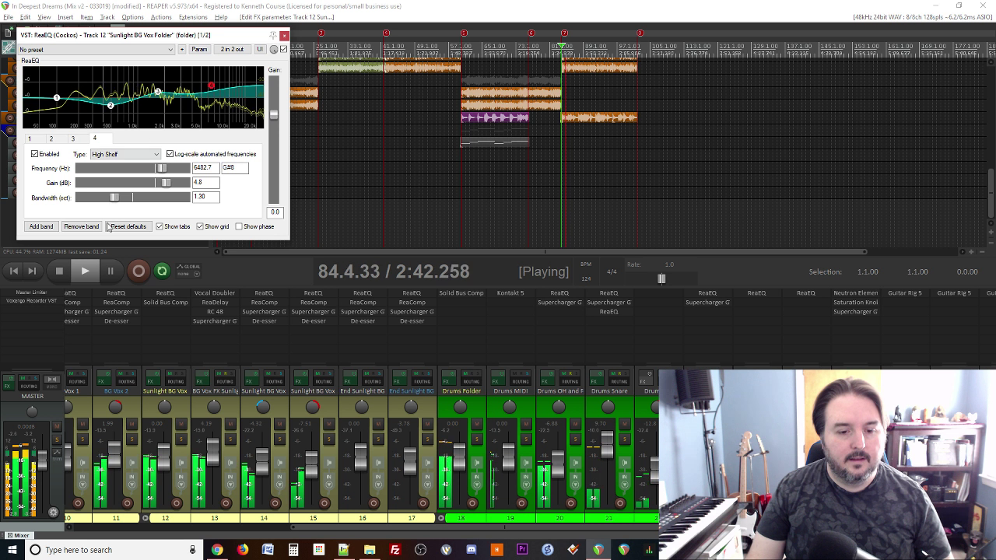
Step: Add JS: De-esser from the Favorites list to the Sunlight BG Vox Folder FX chain
key("space")
double_click(156, 312)
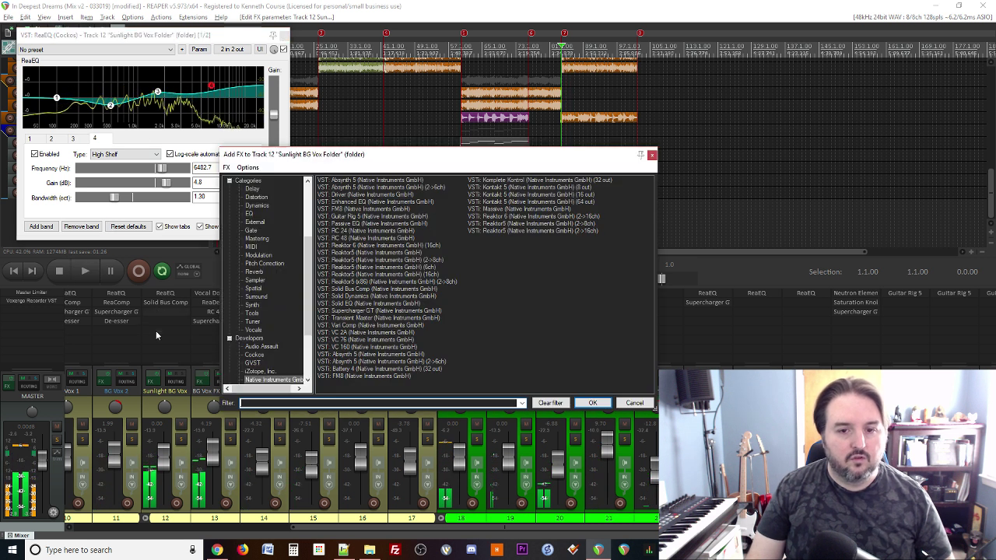
scroll(282, 292, "down", 3)
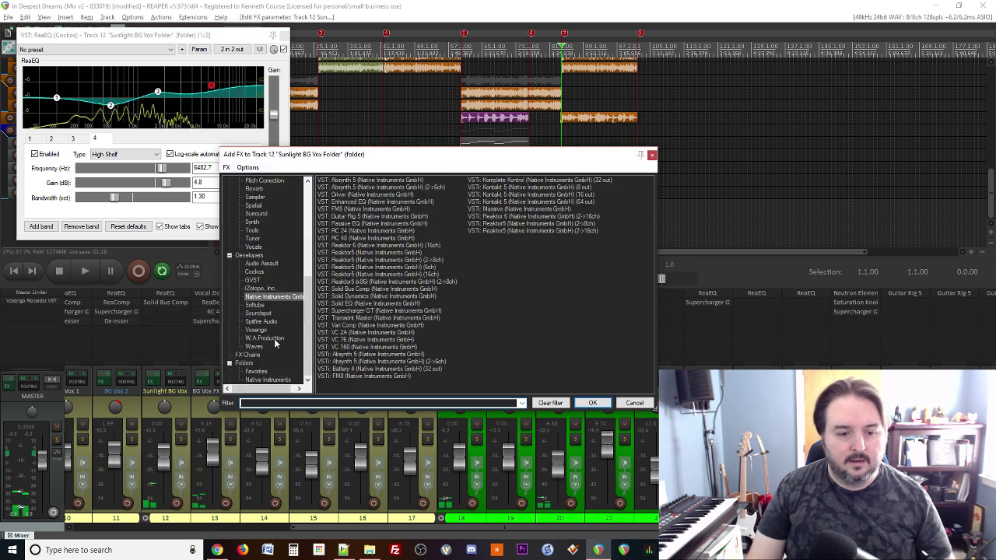
left_click(261, 372)
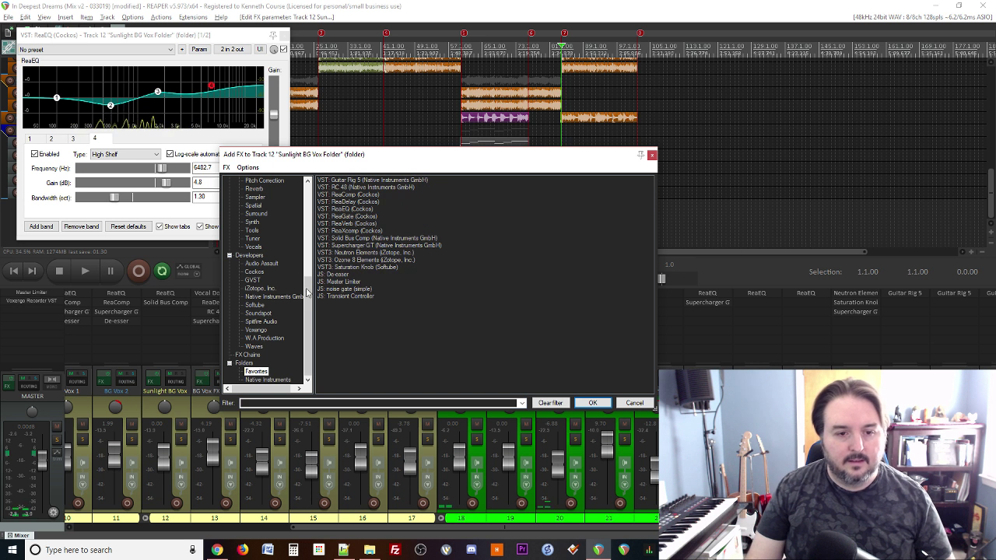
double_click(328, 274)
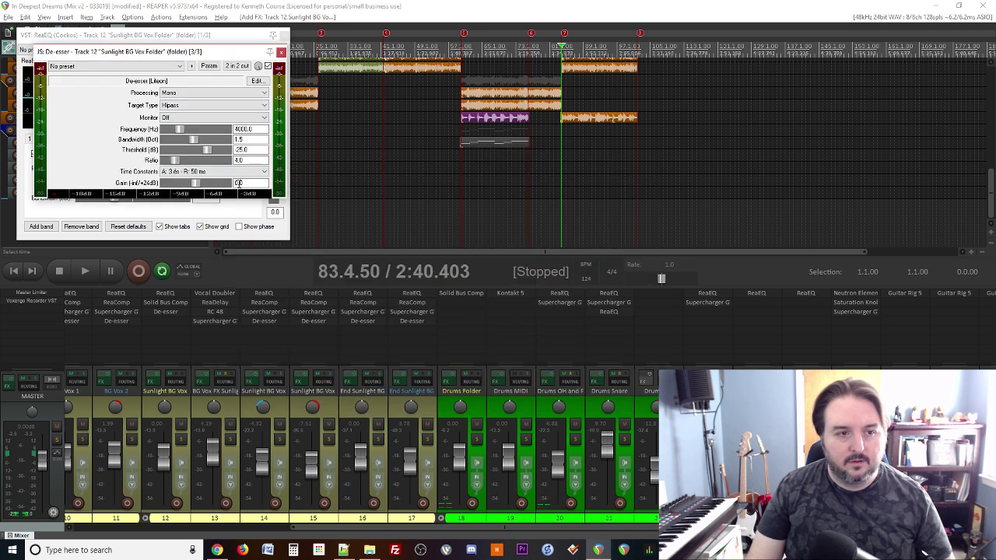
Step: Move the De-esser window aside and drag its threshold down to about -59.2 while listening
left_click_drag(195, 51, 424, 192)
key("space")
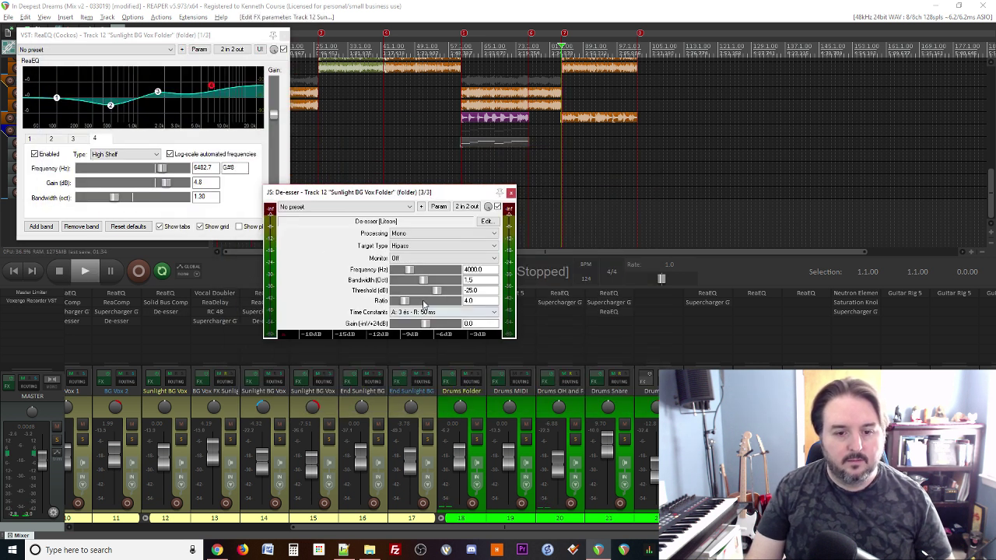
key("space")
left_click_drag(435, 291, 410, 293)
key("space")
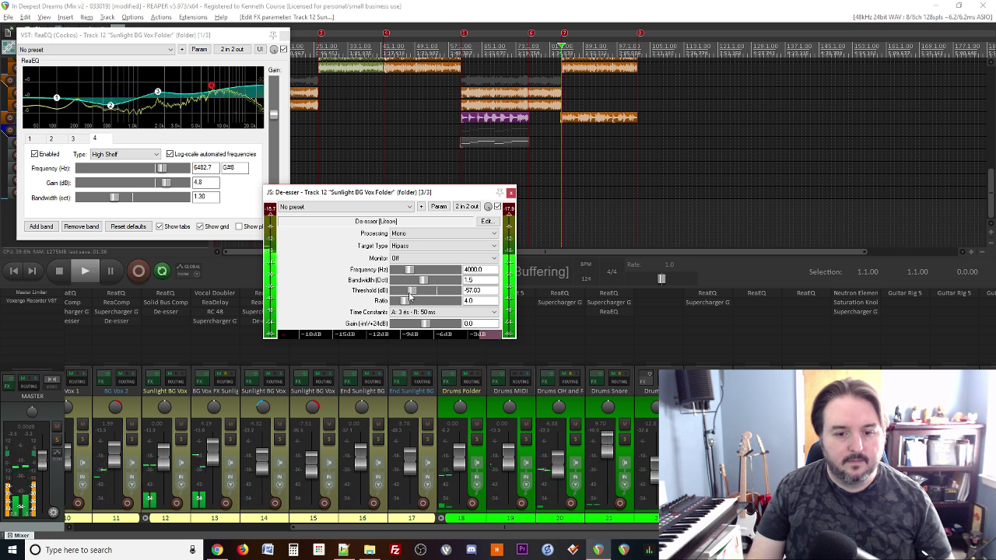
key("space")
key("space")
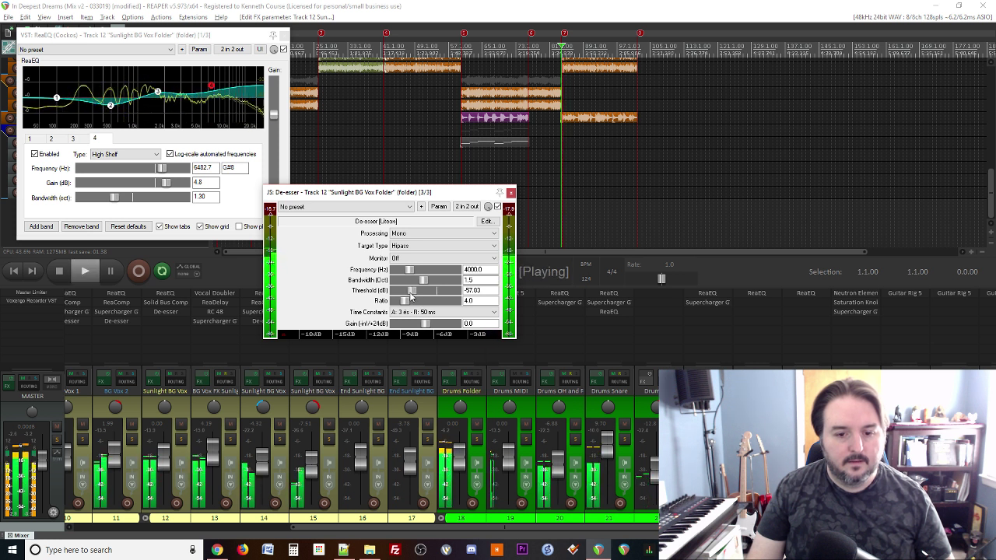
key("space")
left_click_drag(412, 292, 412, 292)
key("space")
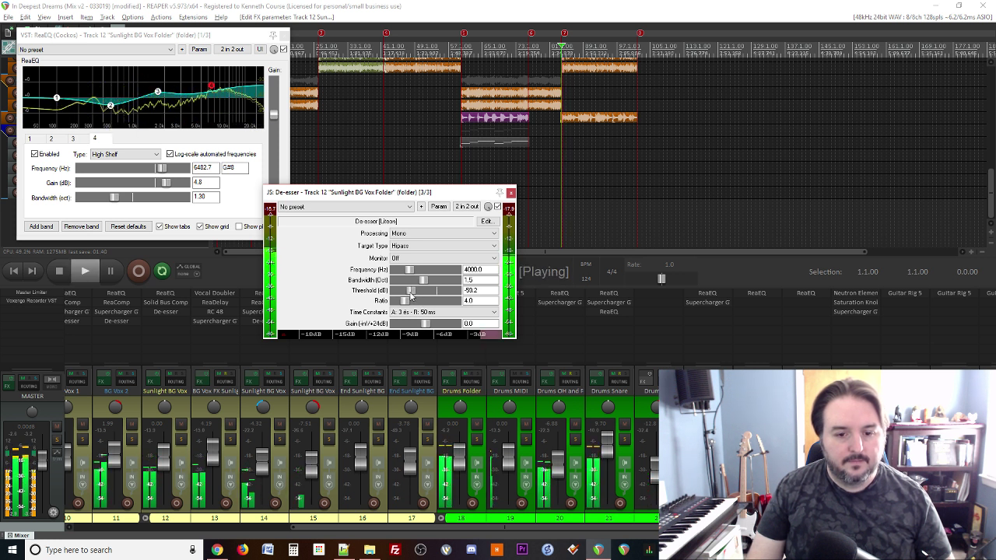
key("space")
Step: Enter De-esser thresholds of -75, then -65, auditioning each value
left_click(480, 290)
type("-75")
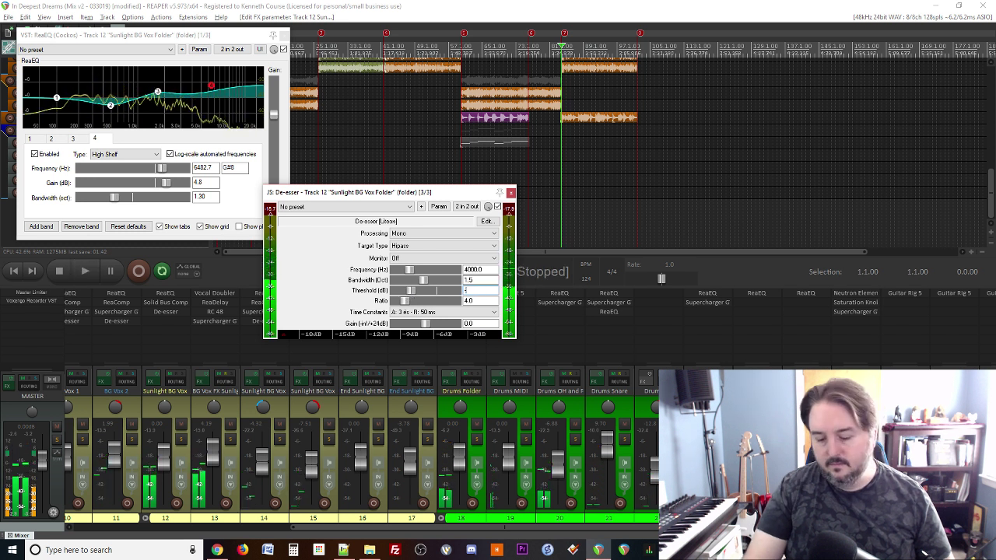
key("Return")
key("space")
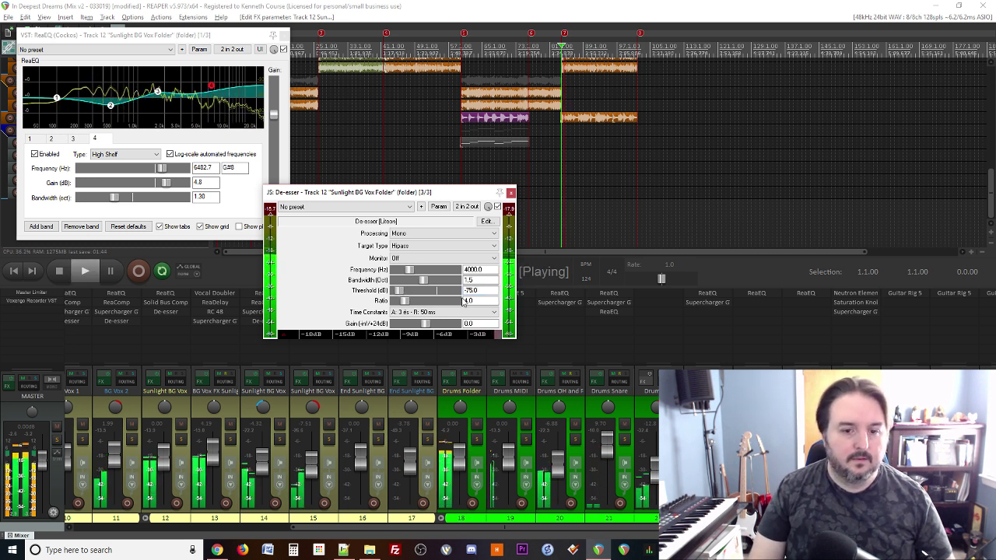
key("space")
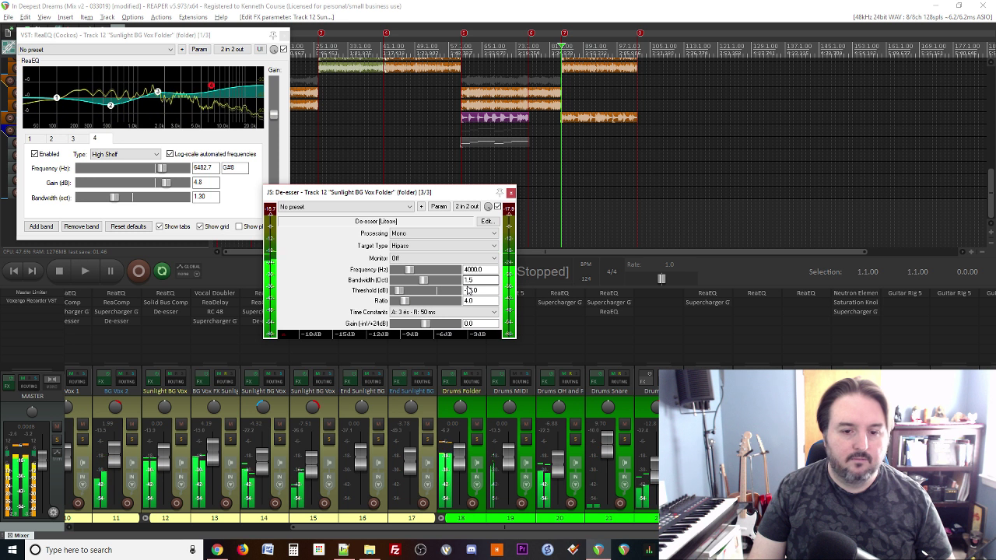
left_click(469, 290)
type("-65")
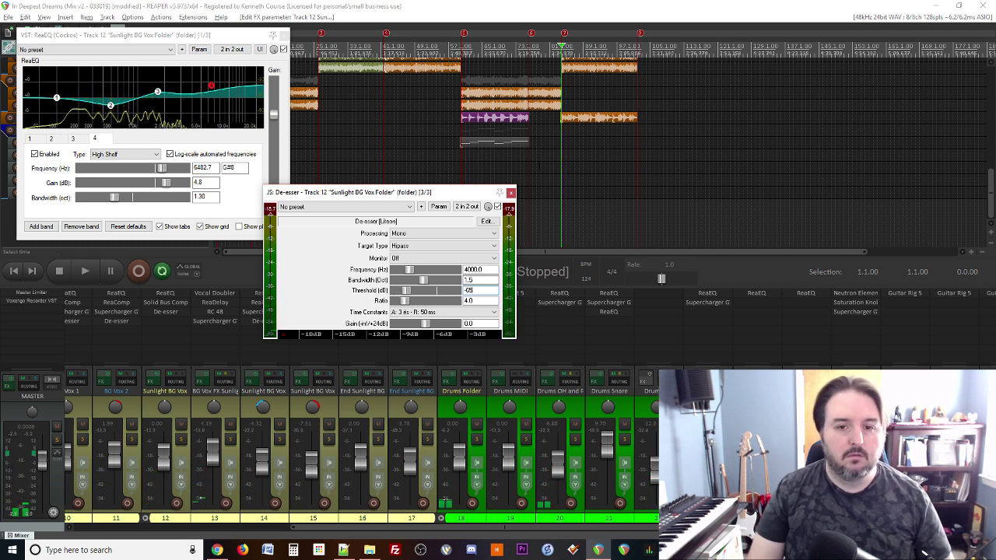
key("space")
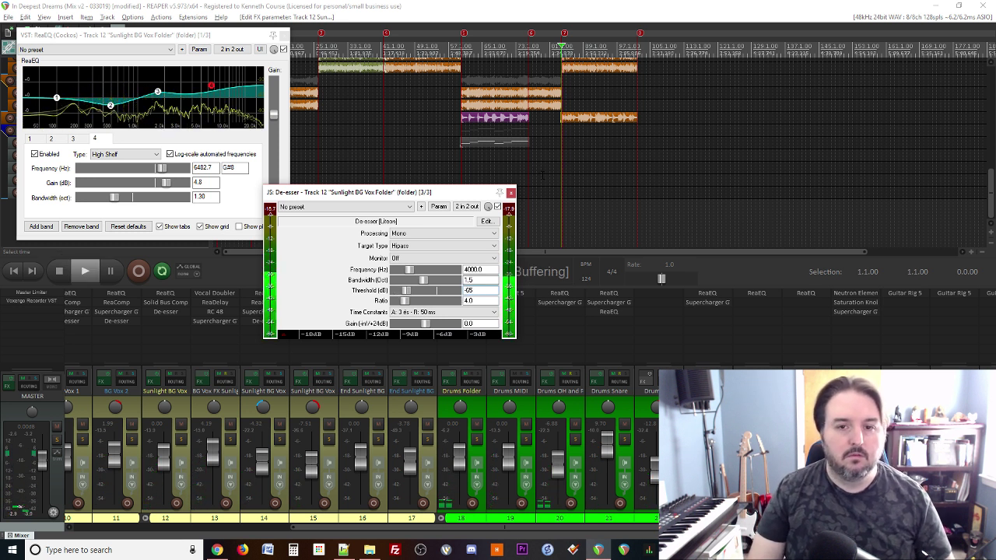
key("space")
Step: Replay from just before marker 7, then close the De-esser window
left_click(557, 164)
key("space")
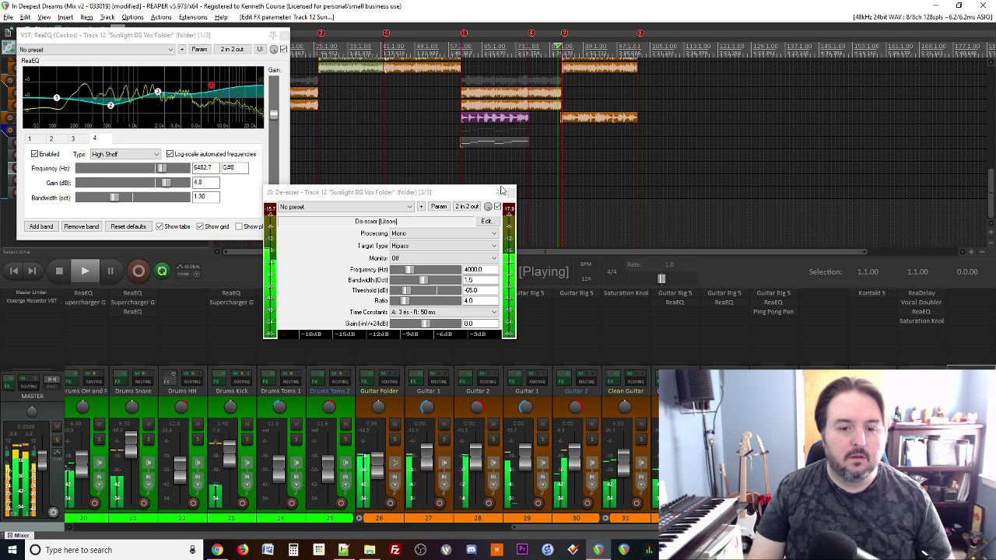
key("space")
key("space")
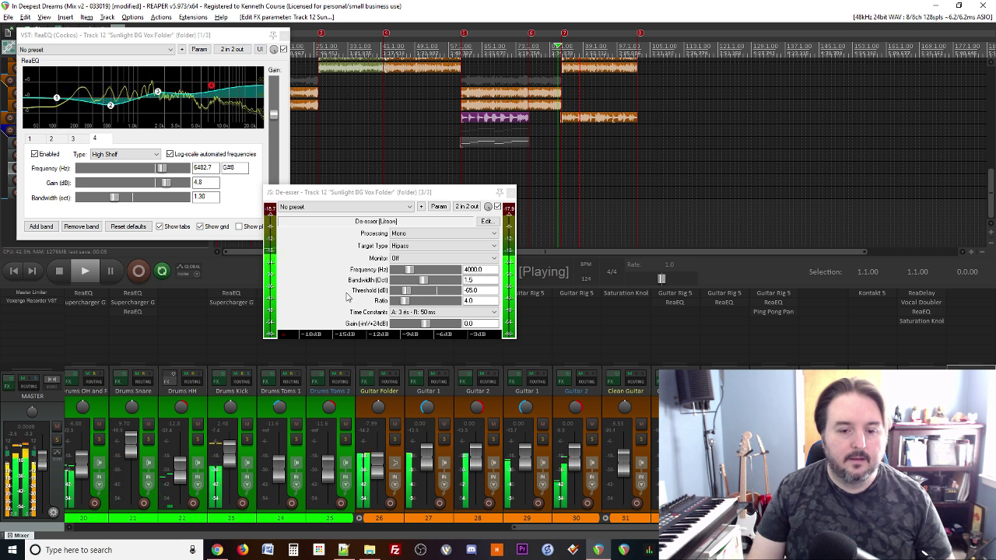
key("space")
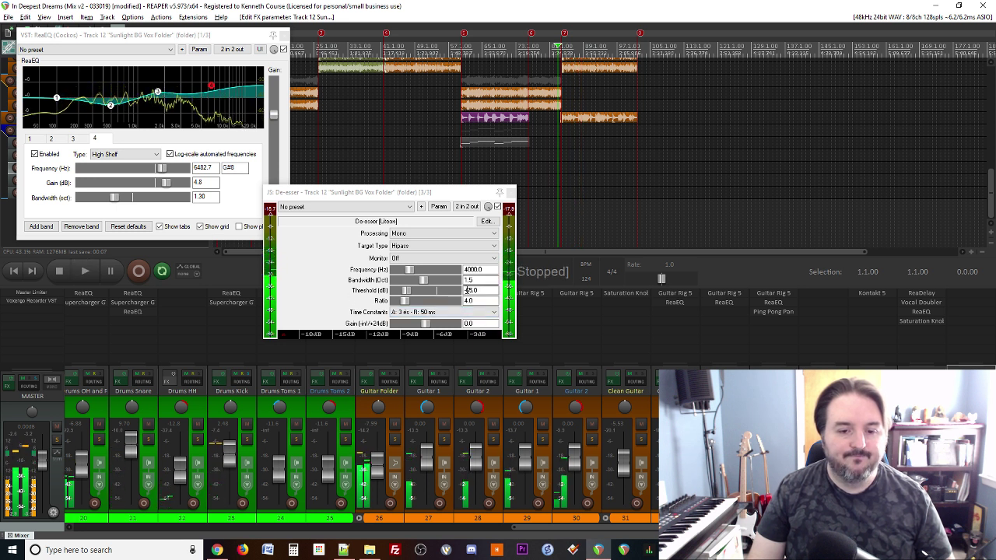
left_click(510, 192)
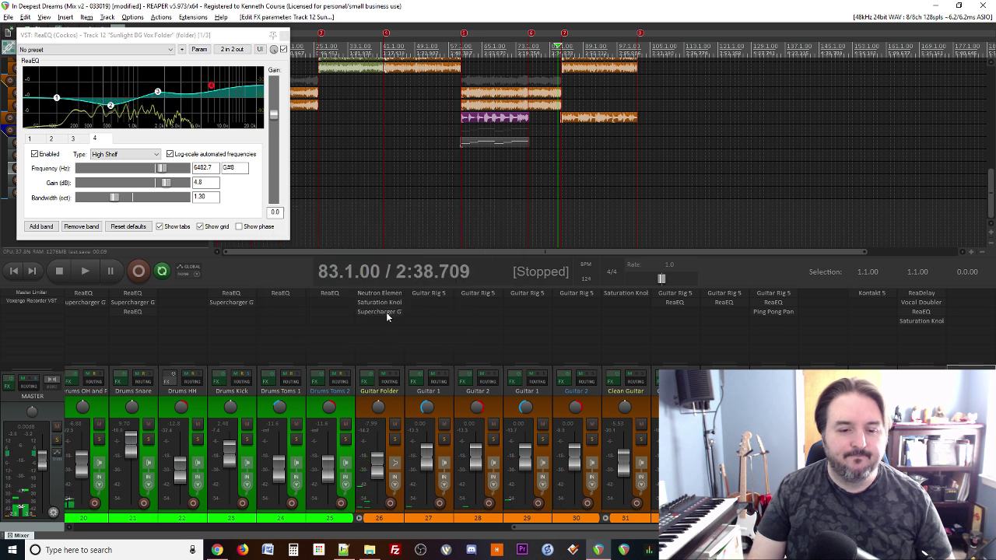
Step: A/B the Sunlight BG Vox De-esser during playback with bypass on and off, then reopen its settings
scroll(317, 391, "up", 5)
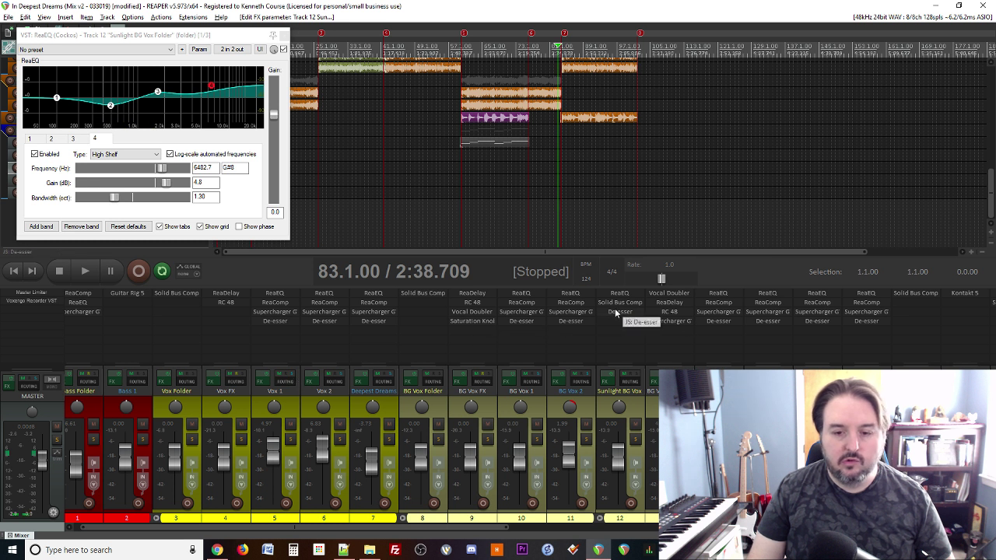
left_click(614, 309, "shift")
key("space")
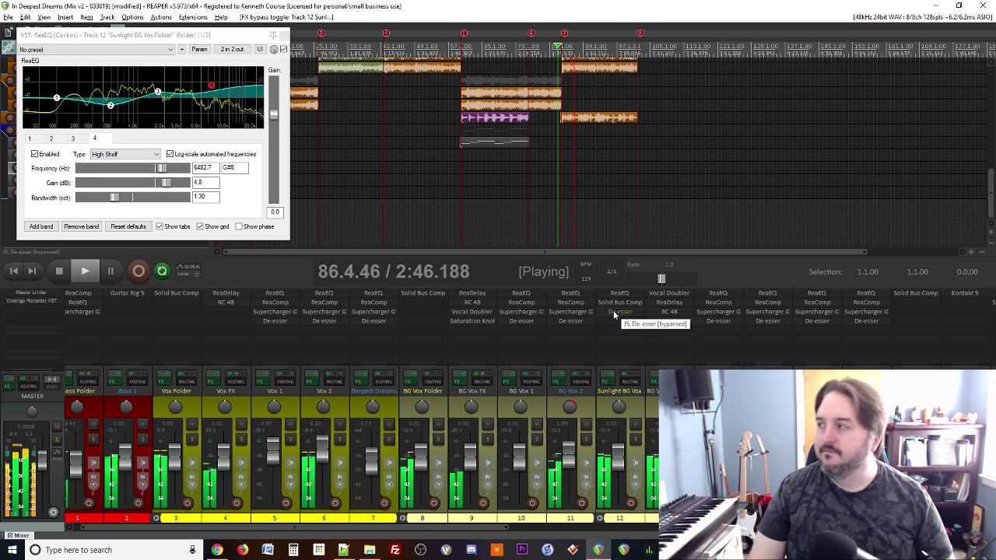
left_click(613, 311, "shift")
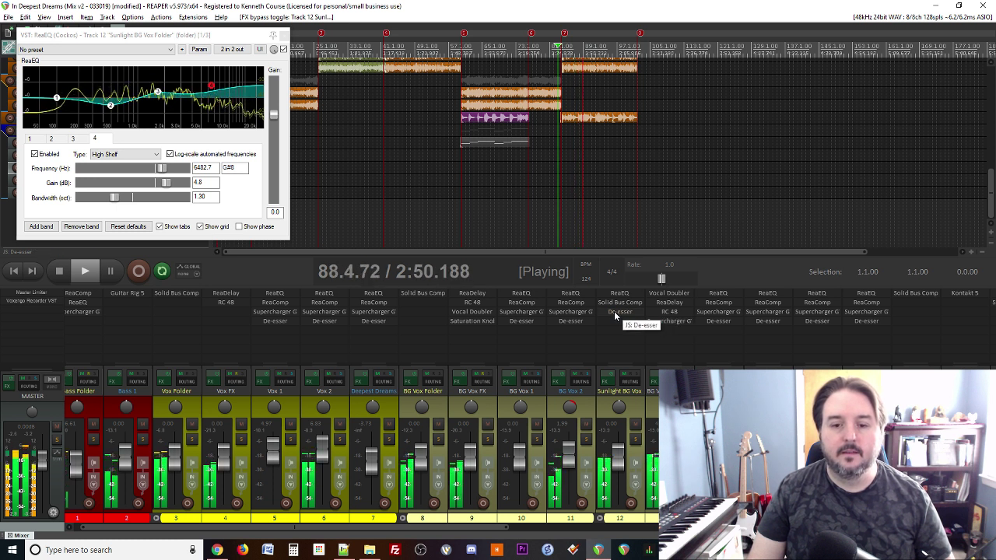
left_click(614, 311)
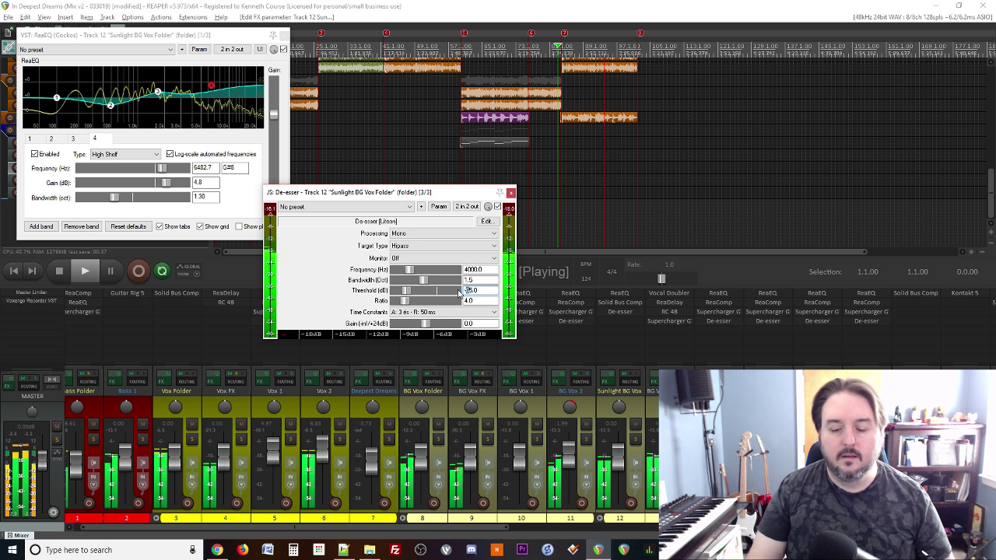
Step: Change the Sunlight BG Vox De-esser threshold from -65 to -55 dB
type("-55")
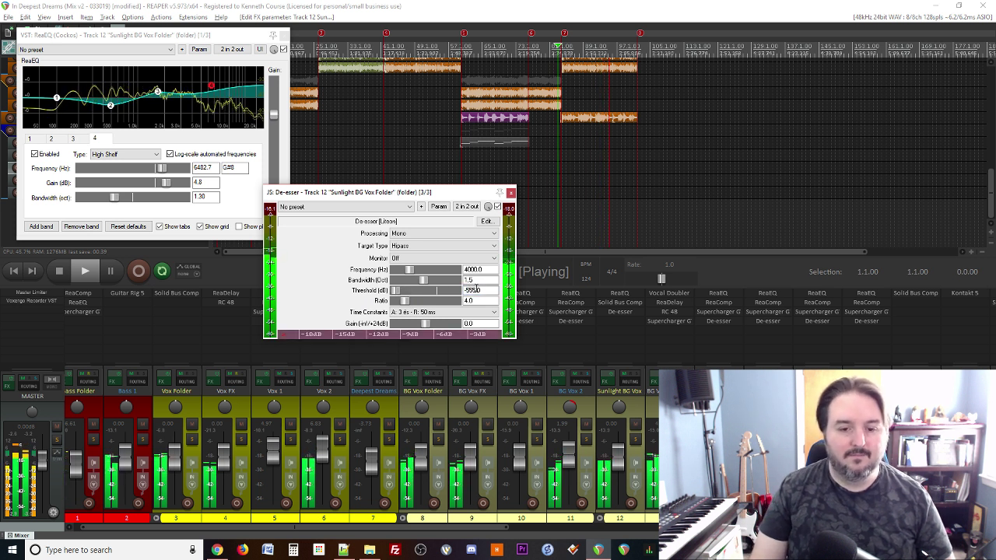
double_click(477, 289)
type("0")
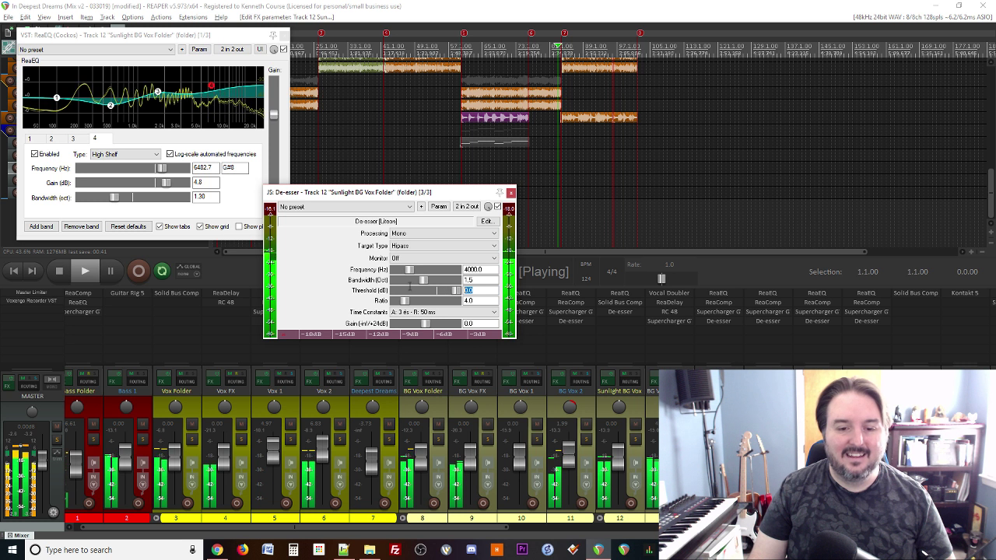
type("-55")
key("Return")
key("space")
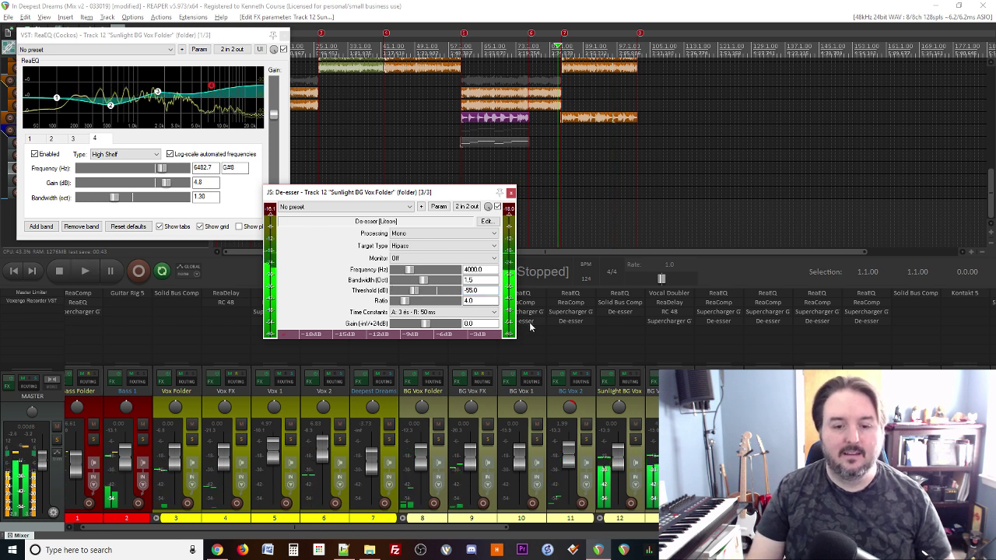
left_click(510, 192)
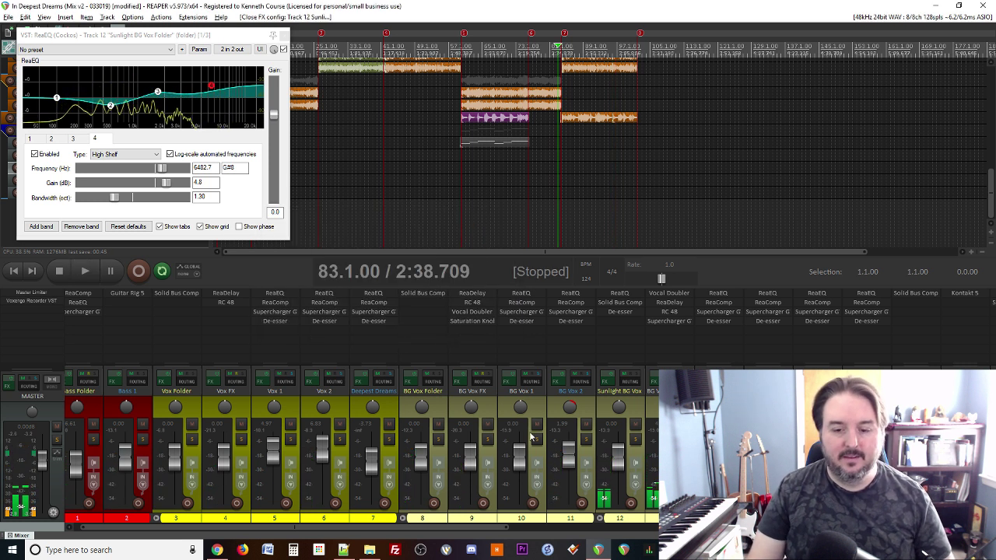
Step: Audition the -55 dB threshold in playback, then close the De-esser and ReaEQ windows
left_click(615, 312)
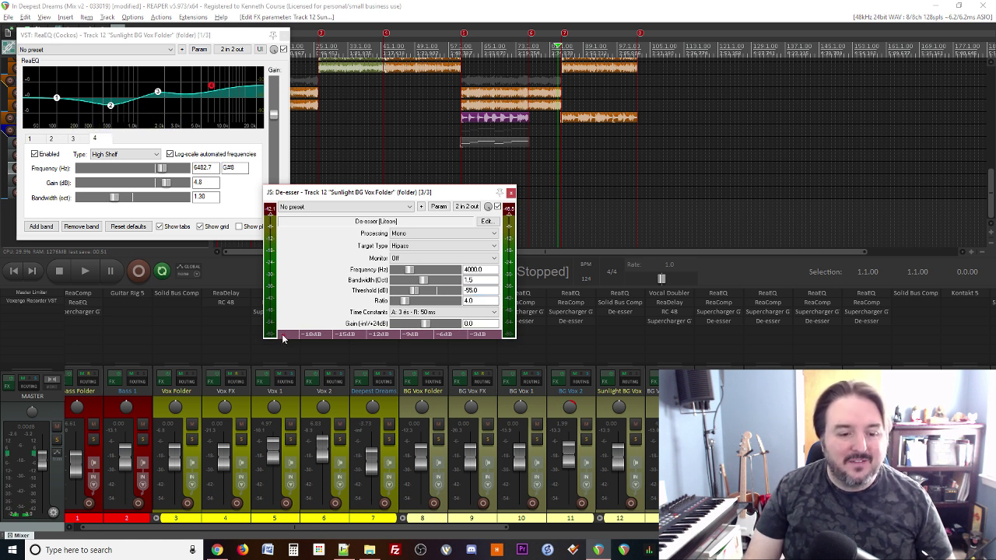
key("space")
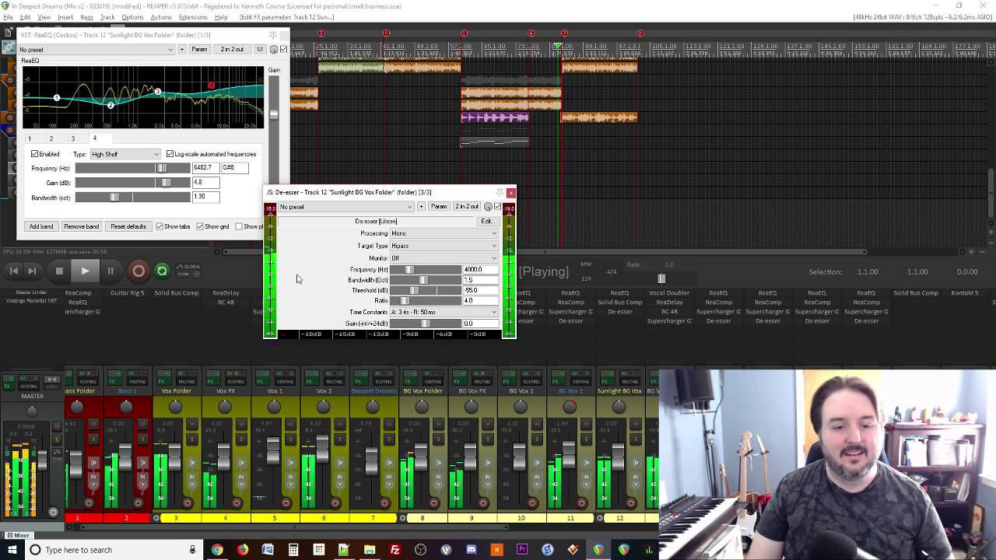
key("space")
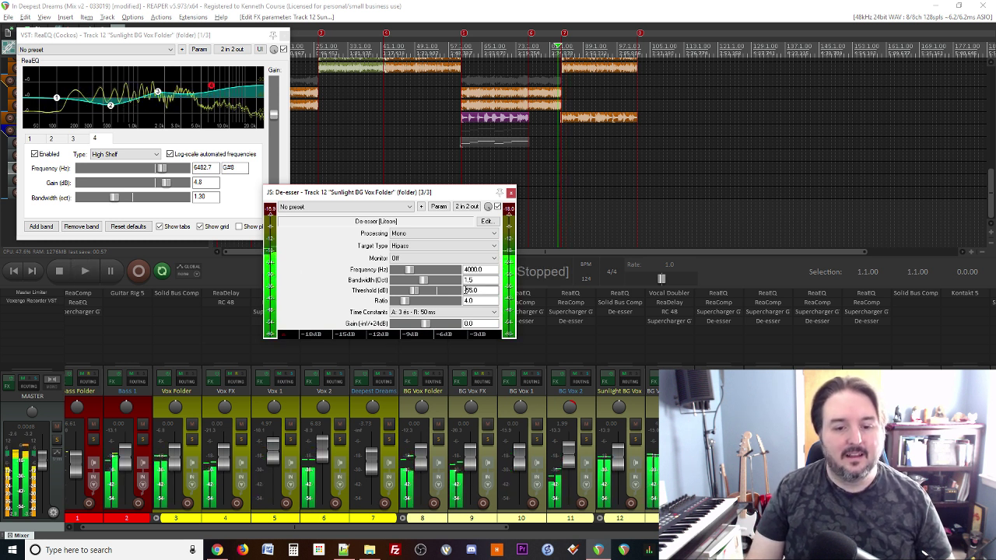
key("space")
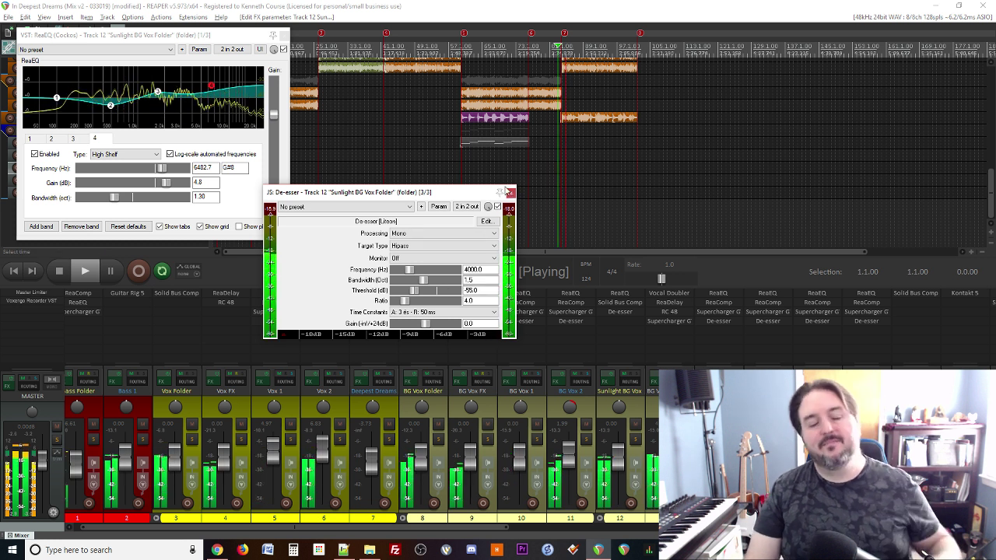
left_click(510, 192)
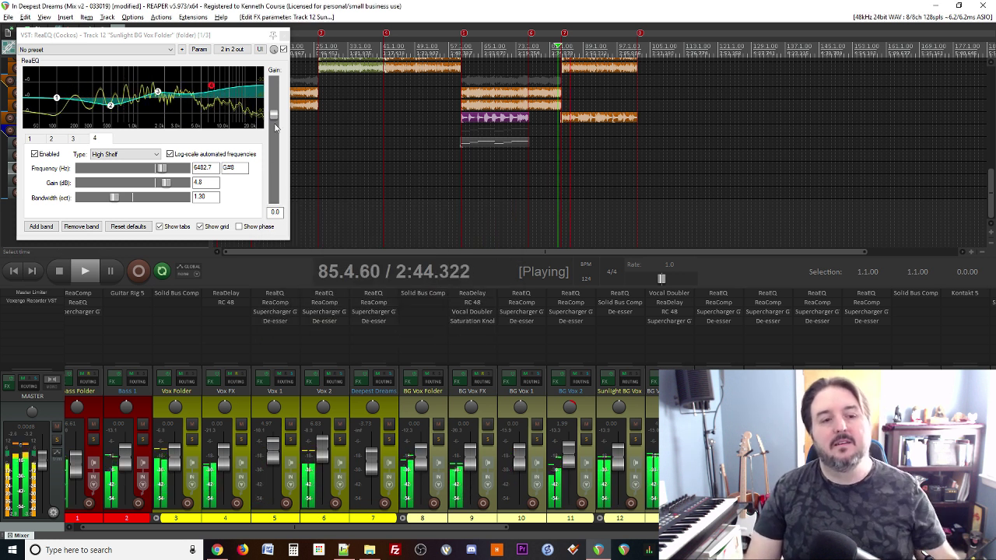
left_click(285, 35)
key("space")
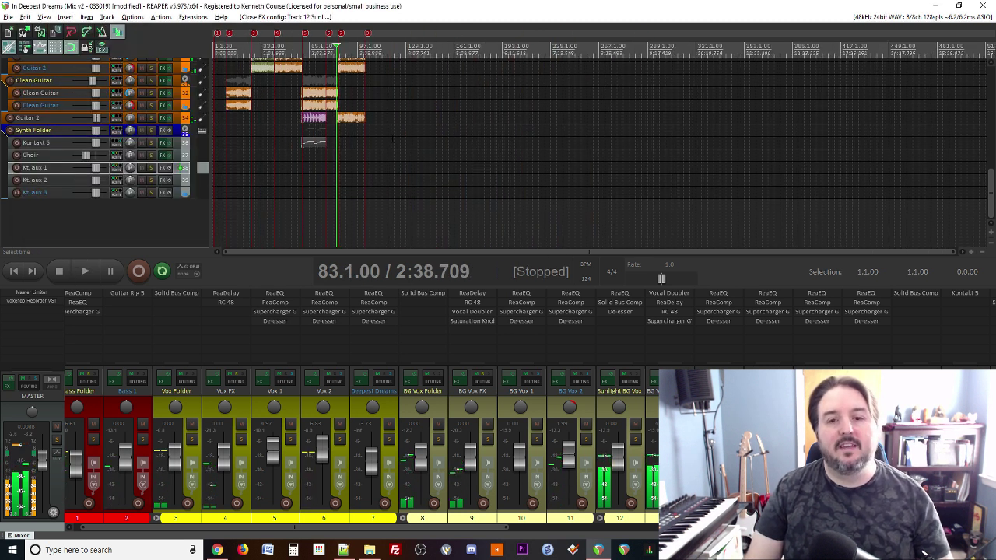
Step: Open the Render to File dialog for the entire project's master mix as 24-bit WAV
scroll(276, 135, "down", 4)
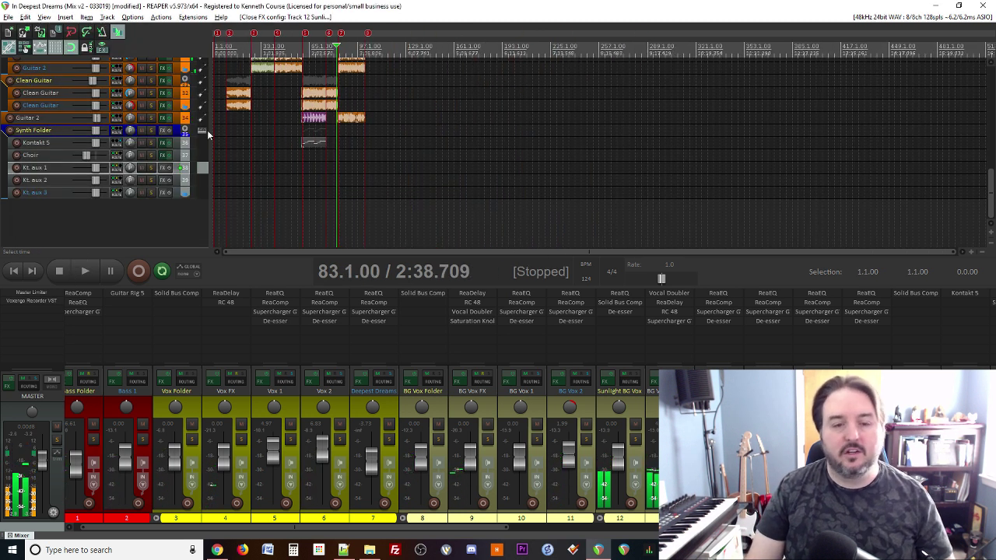
left_click(7, 16)
left_click(19, 53)
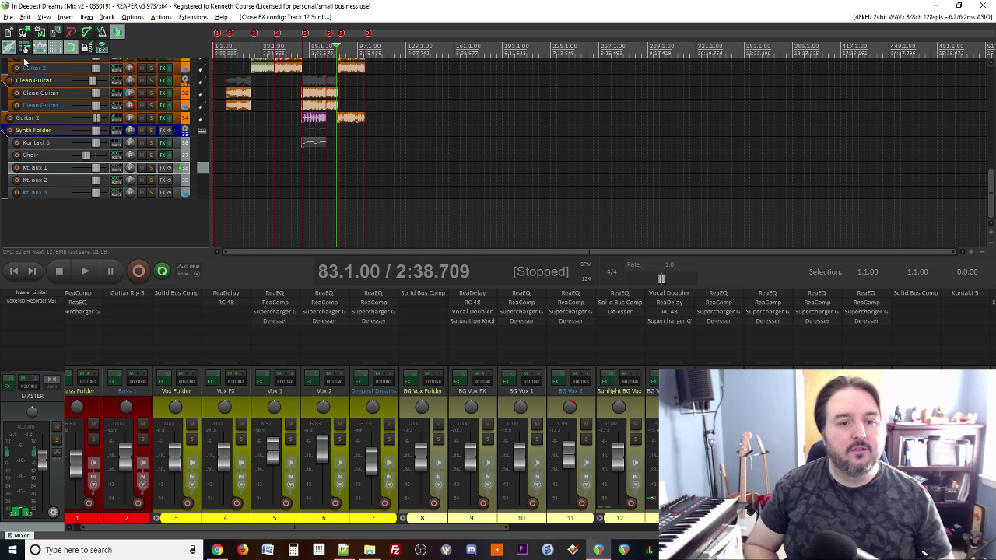
left_click(8, 17)
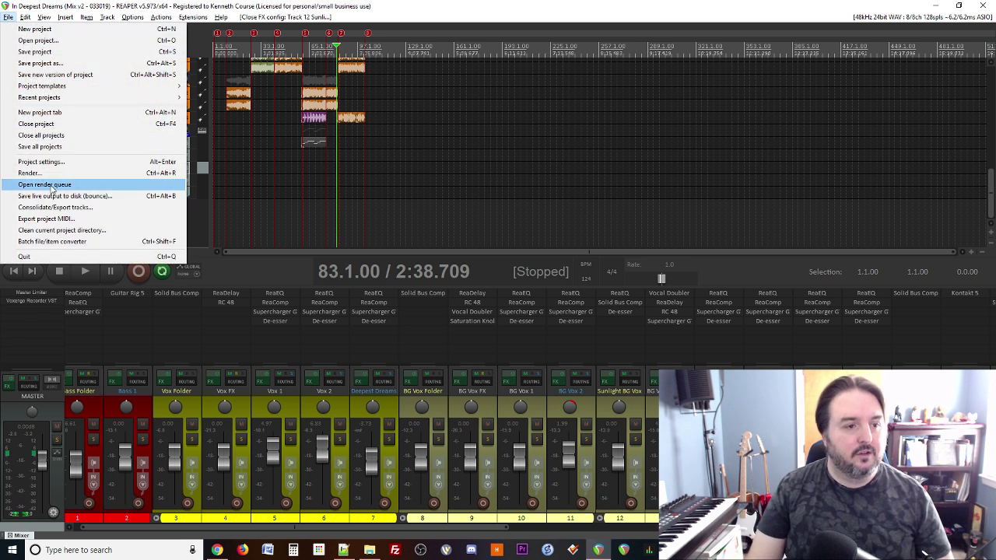
left_click(29, 172)
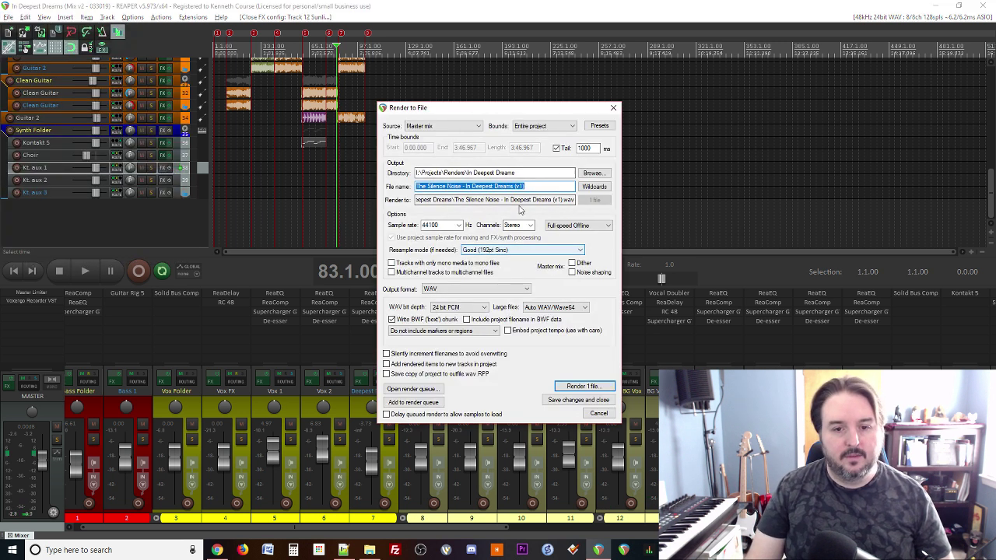
Step: Change the render file name's version from (v1) to (v2)
key("End")
key("Left")
key("BackSpace")
type("2")
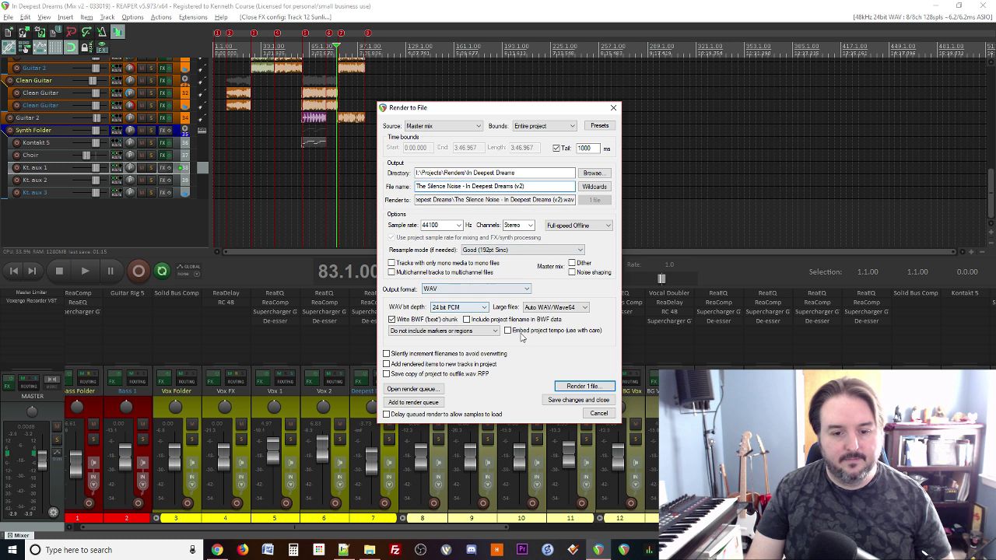
Step: Bypass Voxengo Recorder on the master and render 'The Silence Noise - In Deepest Dreams (v2)'
left_click(581, 388)
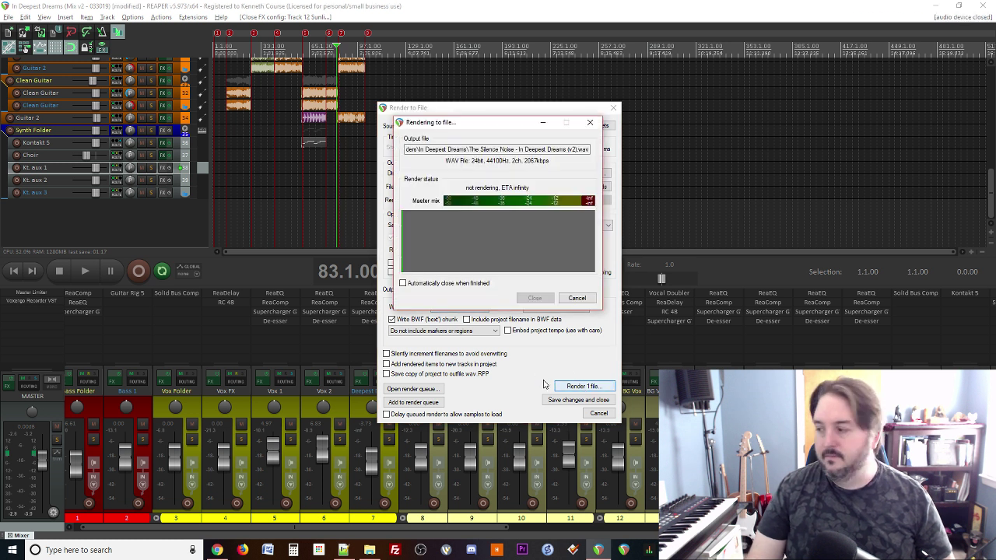
left_click(576, 298)
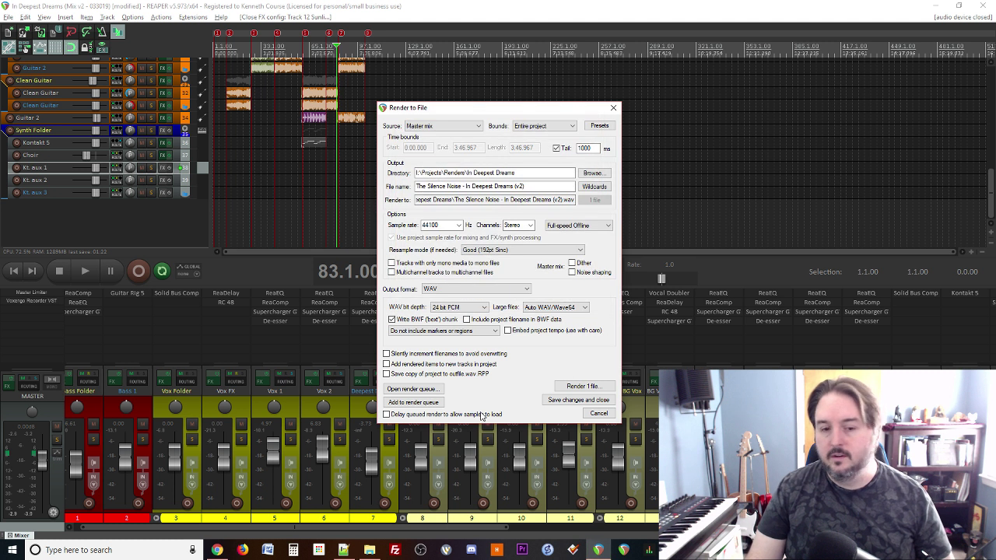
left_click(44, 301, "shift")
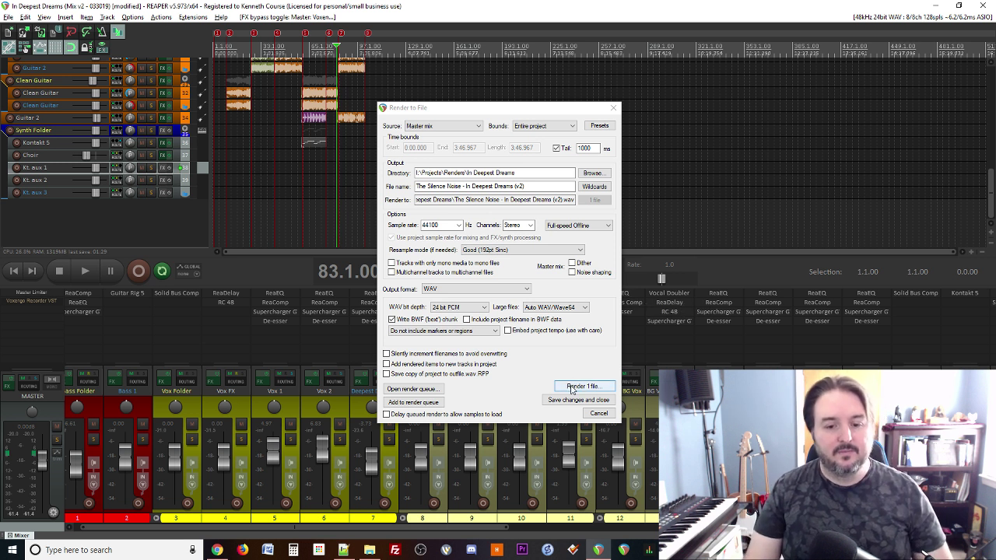
left_click(581, 387)
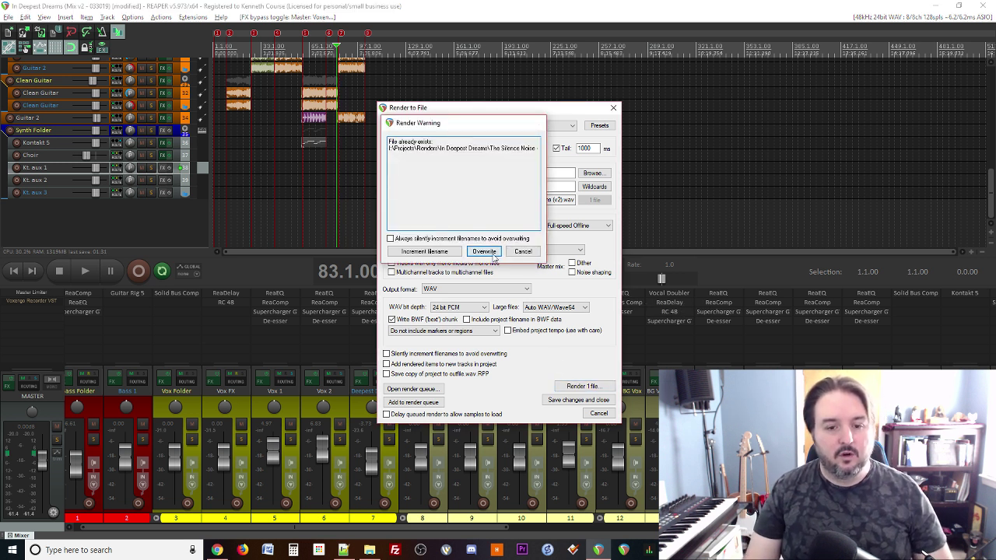
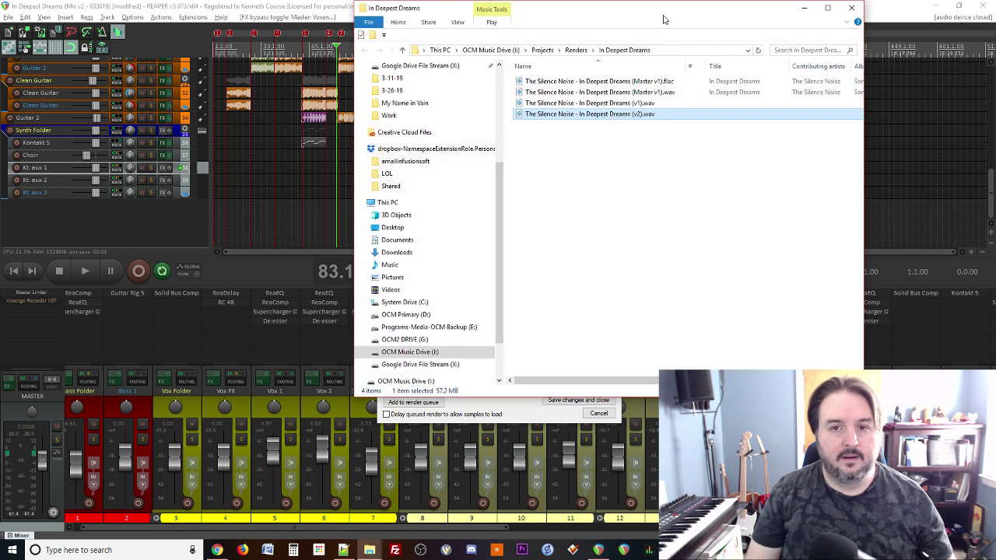
Step: Move the stray file browser aside and dismiss the v2 render report and Render to File window
left_click_drag(662, 14, 995, 140)
left_click(590, 122)
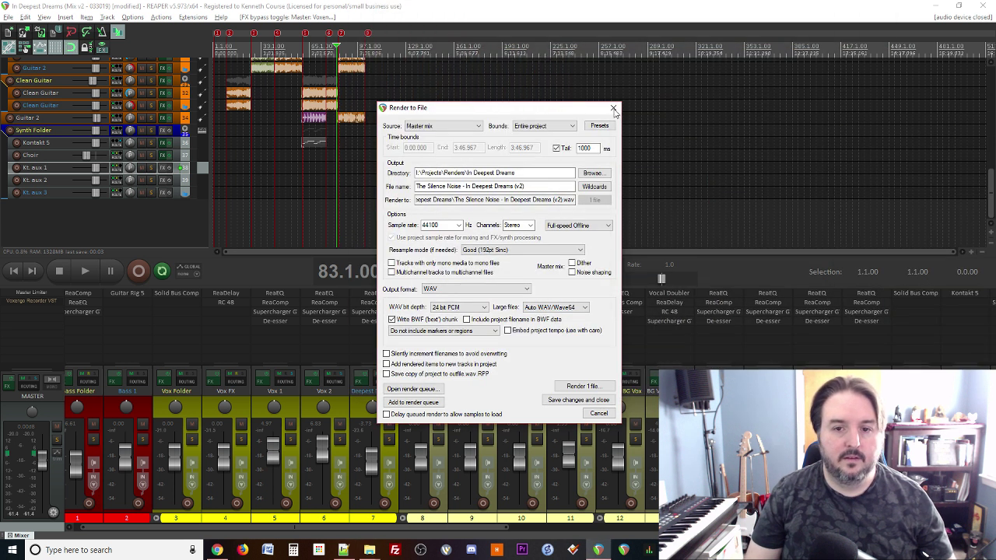
left_click(613, 109)
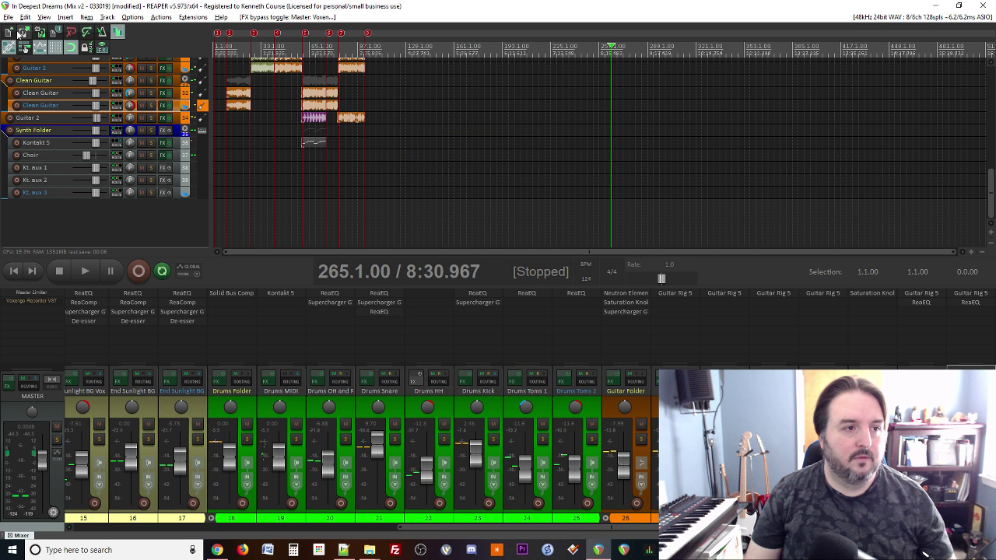
Step: Open the recent Master v1 mastering project in a new tab without saving the mix
left_click(9, 17)
left_click(41, 112)
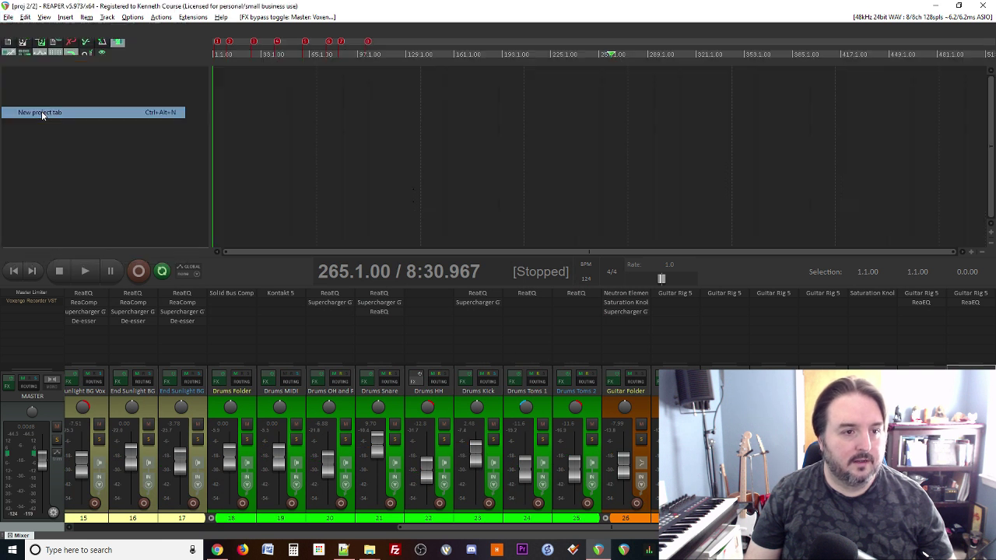
left_click(454, 318)
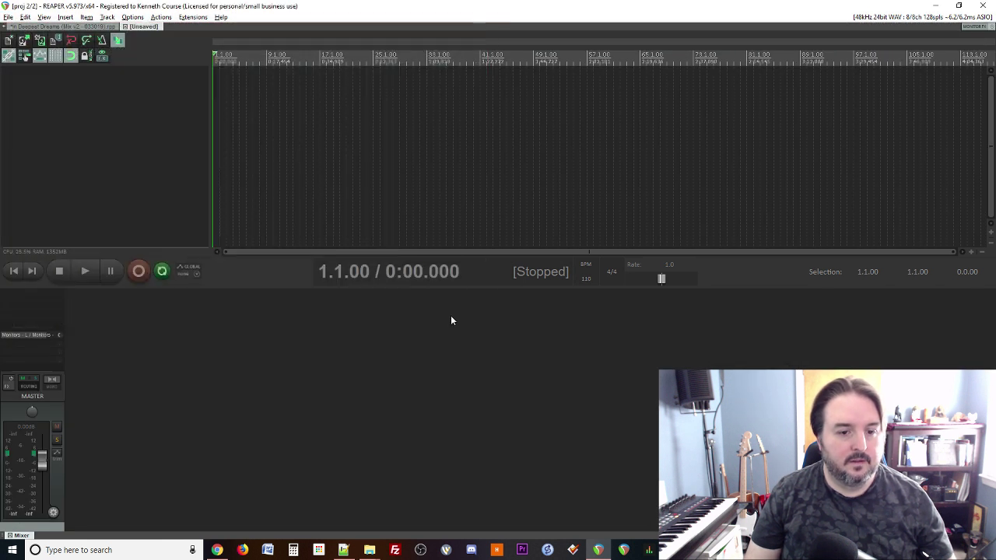
left_click(8, 17)
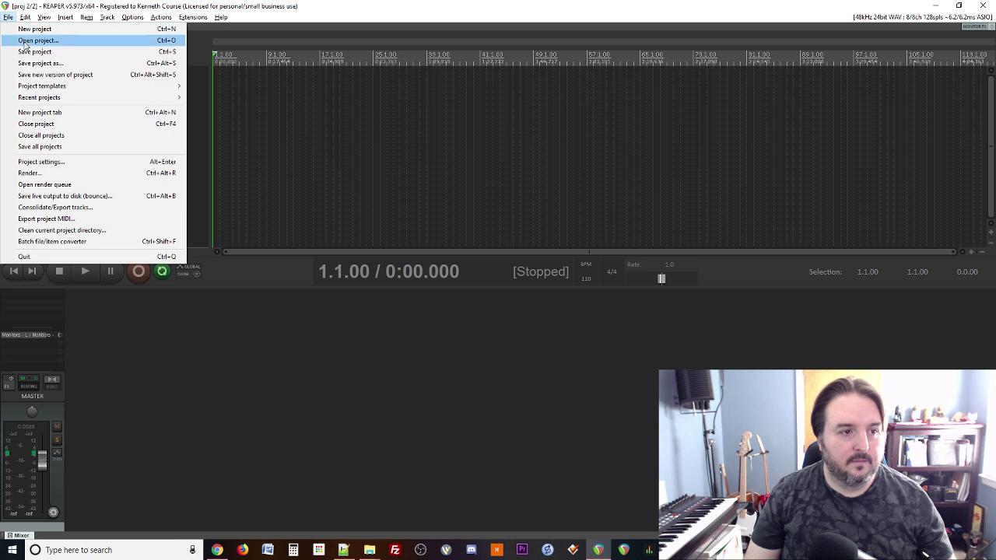
mouse_move(32, 100)
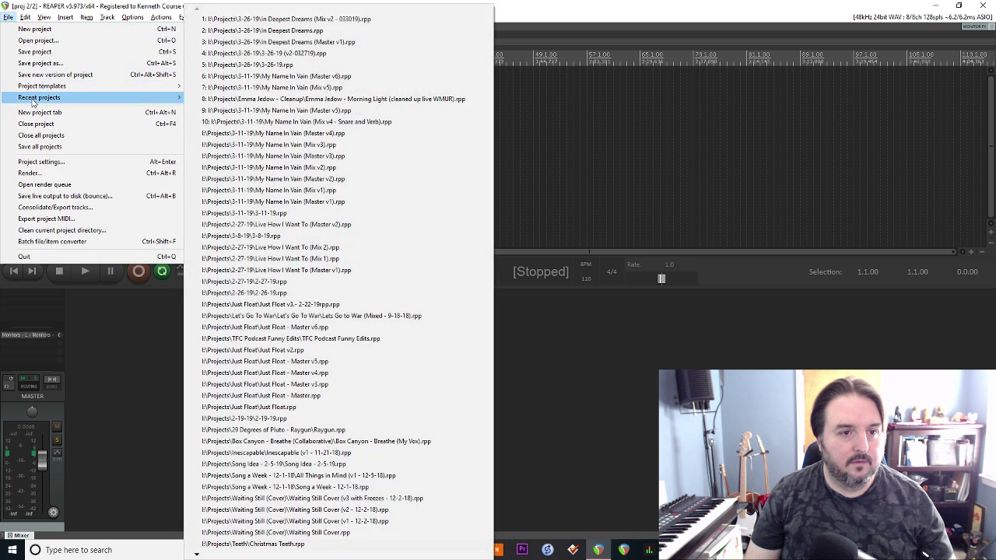
left_click(287, 38)
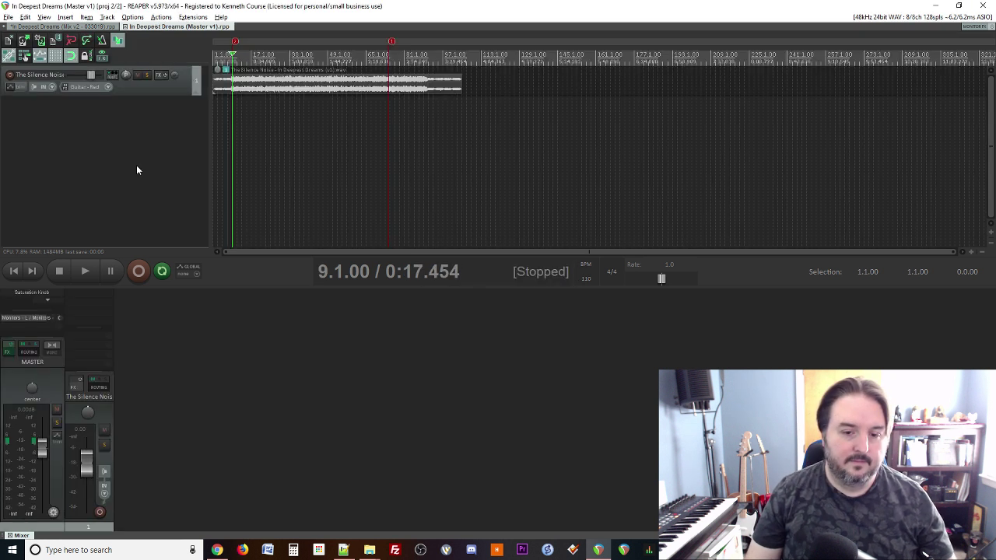
Step: Replace the old mix audio on the track with the new v2 render file
left_click(253, 88)
key("Delete")
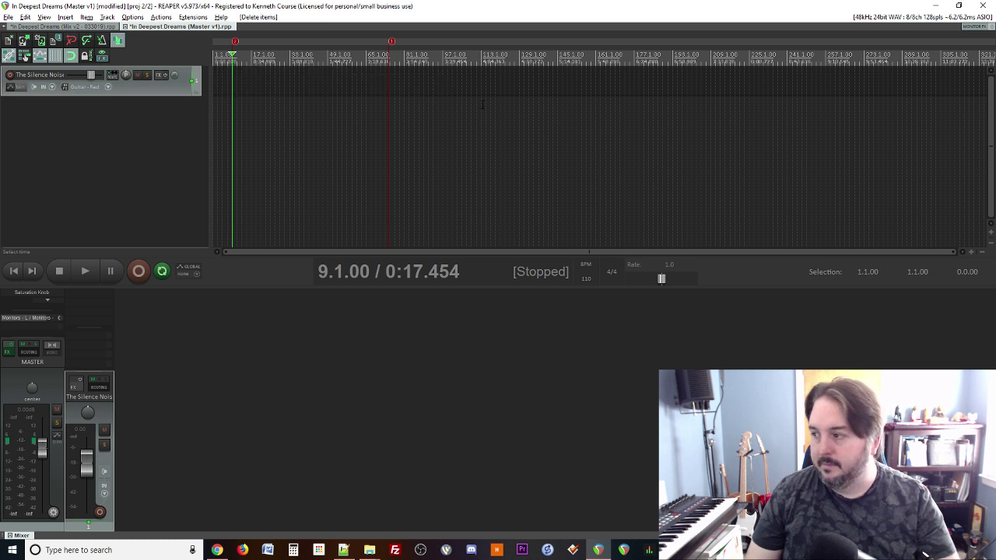
left_click_drag(407, 119, 213, 92)
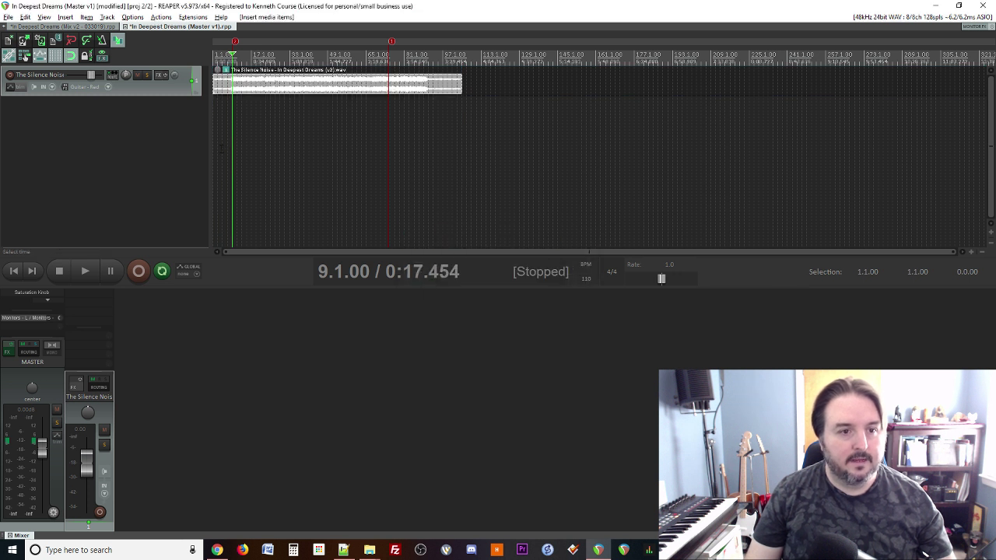
Step: Save the mastering project as 'In Deepest Dreams (Master v2)'
left_click(8, 18)
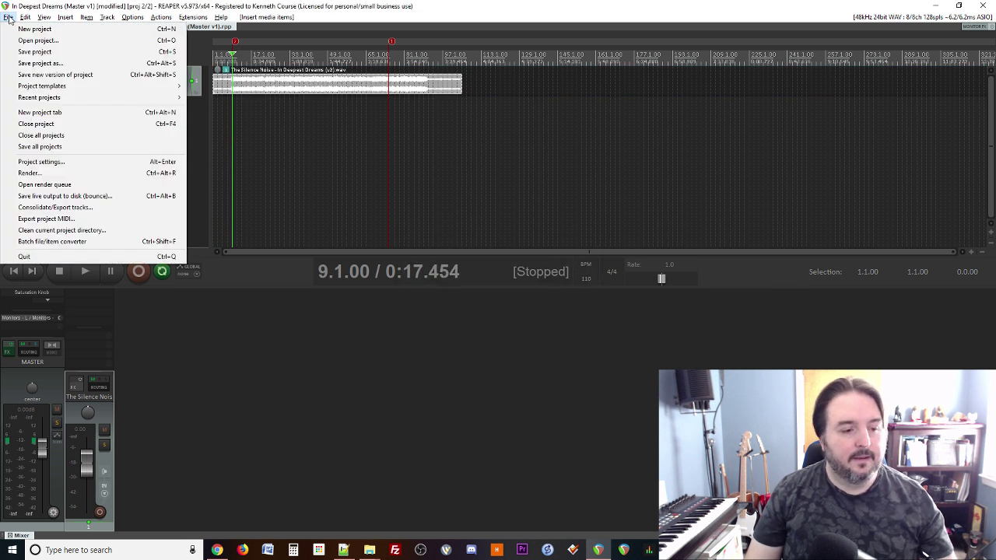
left_click(27, 63)
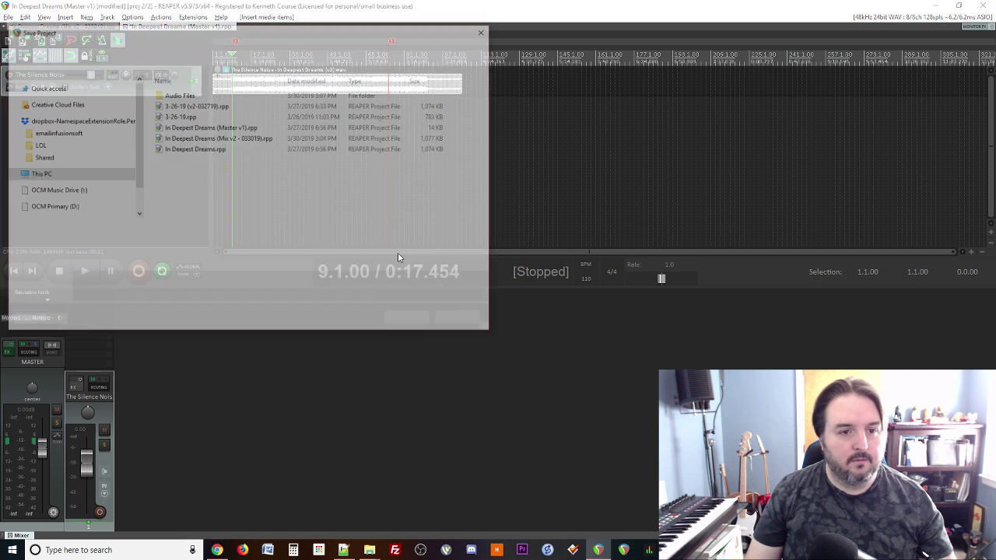
left_click(151, 230)
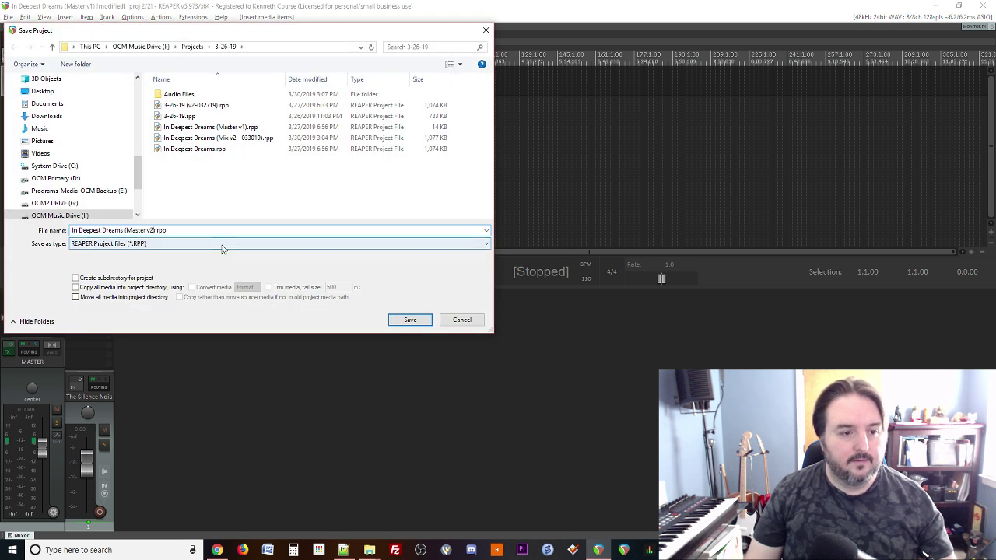
key("Escape")
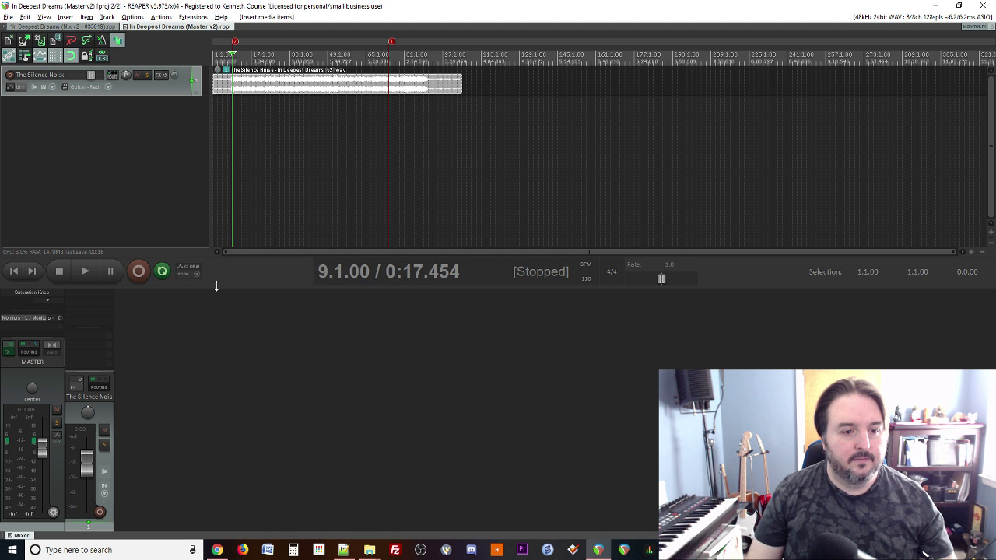
Step: Enlarge the mixer and play the master from about 2:40 with Ozone's window in view
left_click_drag(217, 288, 223, 178)
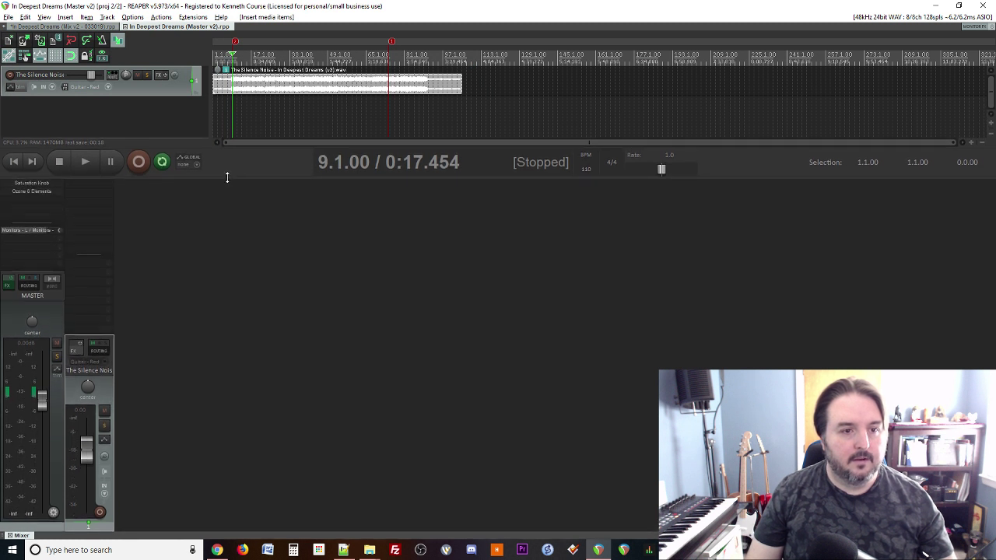
left_click(391, 117)
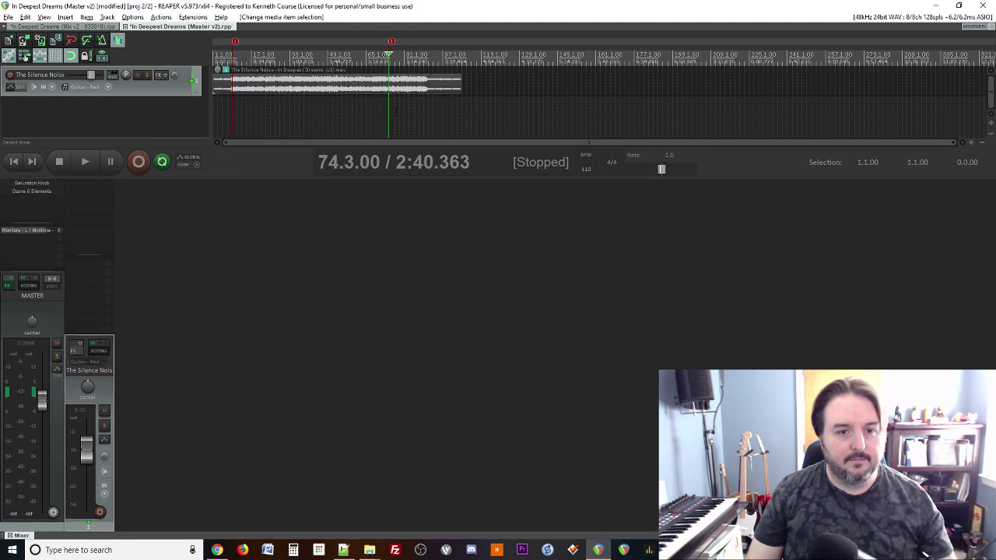
key("space")
key("space")
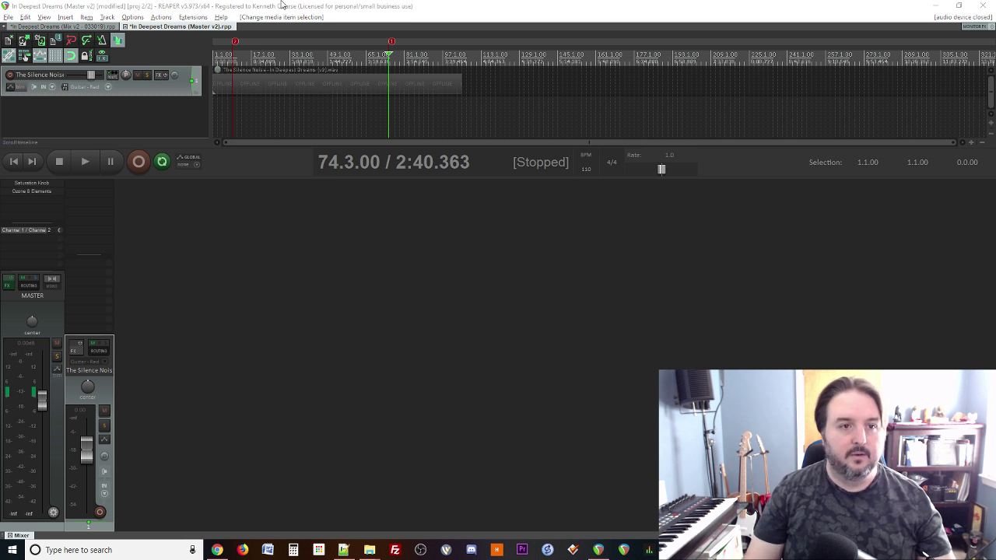
left_click(281, 6)
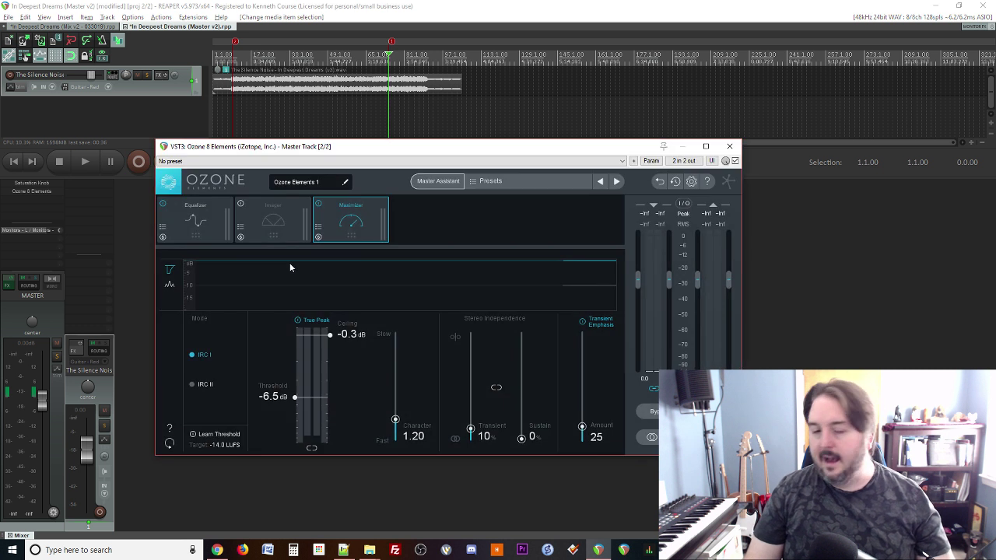
left_click_drag(380, 149, 393, 173)
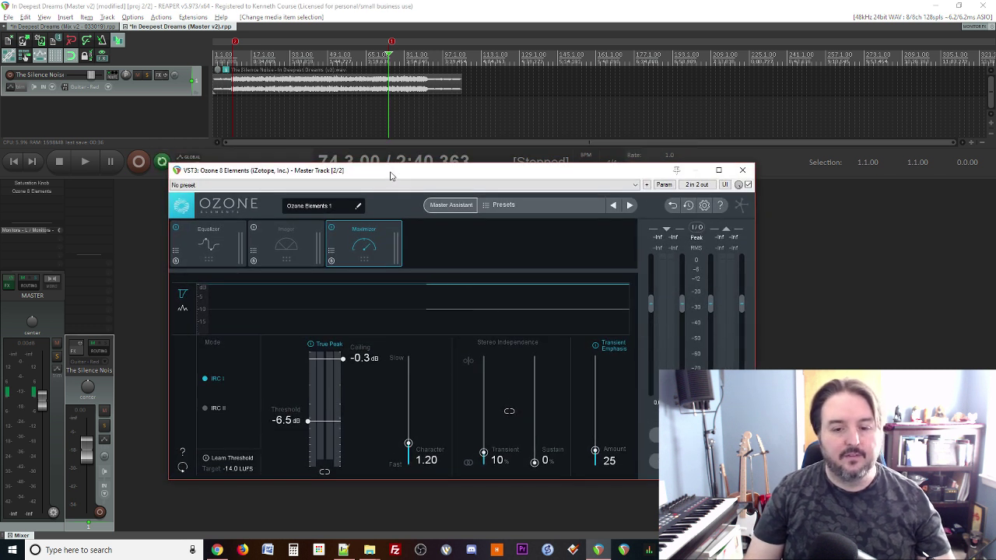
key("space")
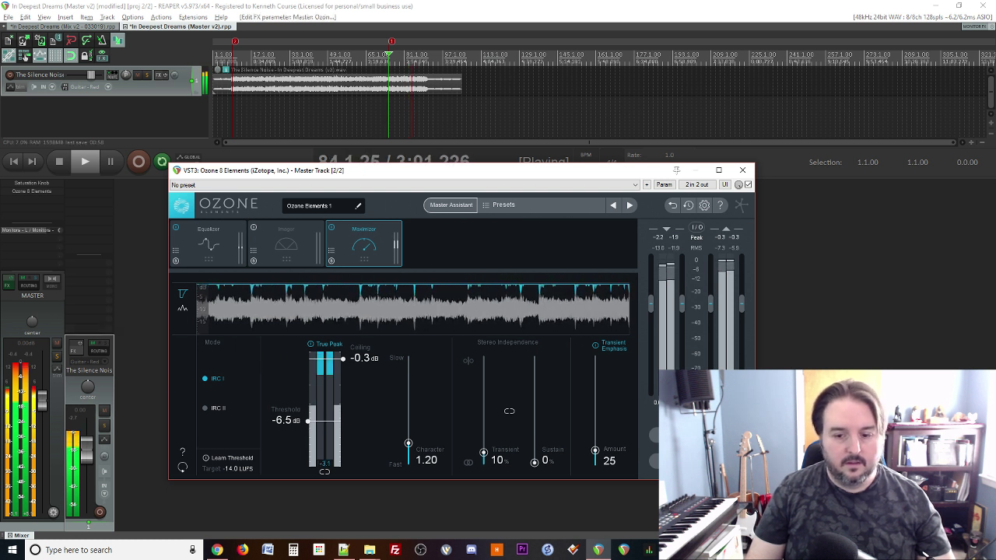
Step: A/B the mix with Ozone off and on, then stop and leave Ozone bypassed
left_click(683, 434)
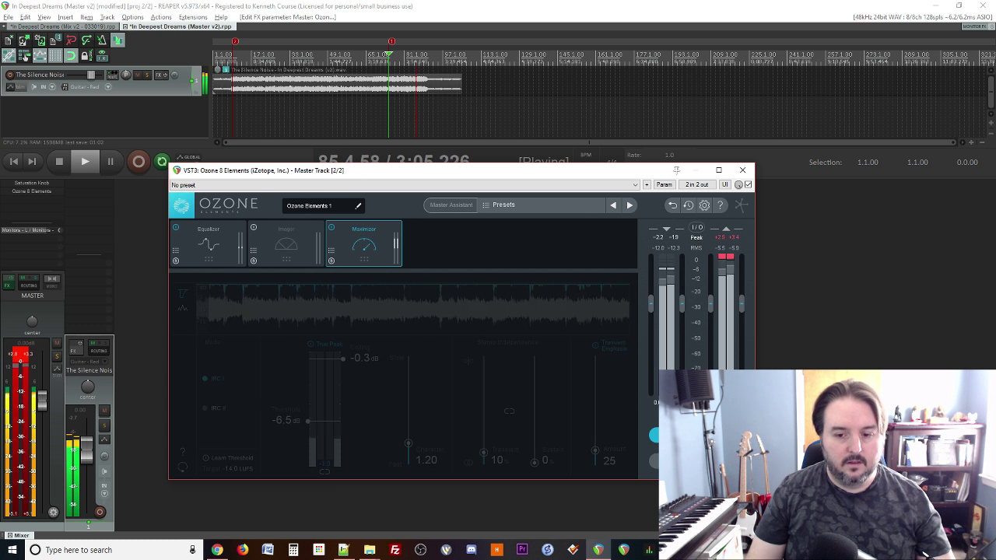
left_click(683, 434)
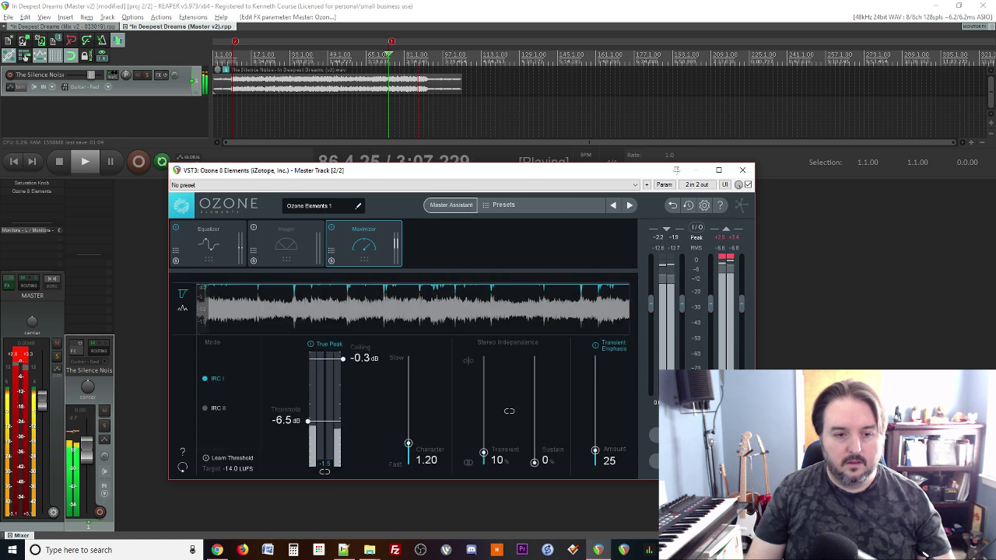
key("space")
left_click(21, 355)
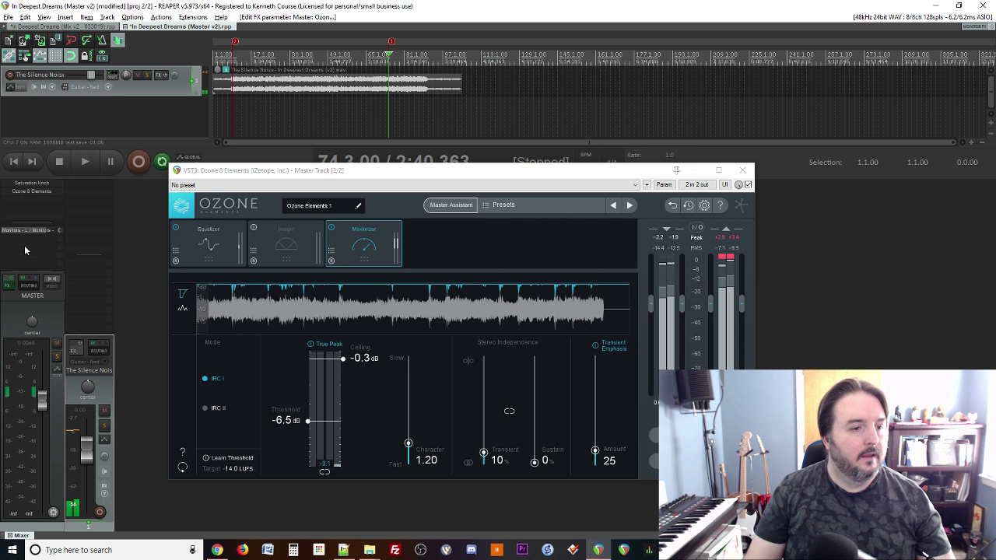
left_click(31, 192, "shift")
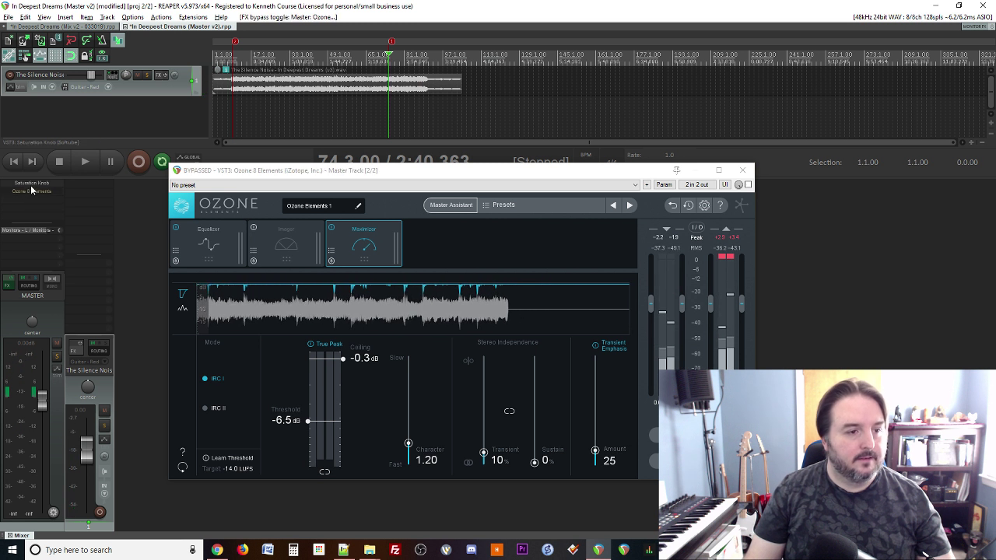
Step: Open Saturation Knob on the master and turn its amount up during playback
left_click(27, 185)
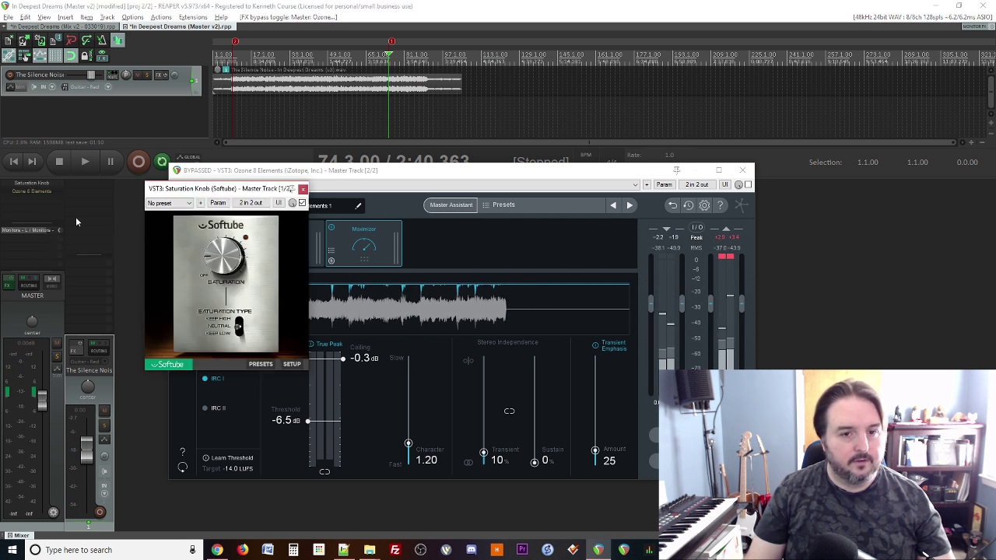
key("space")
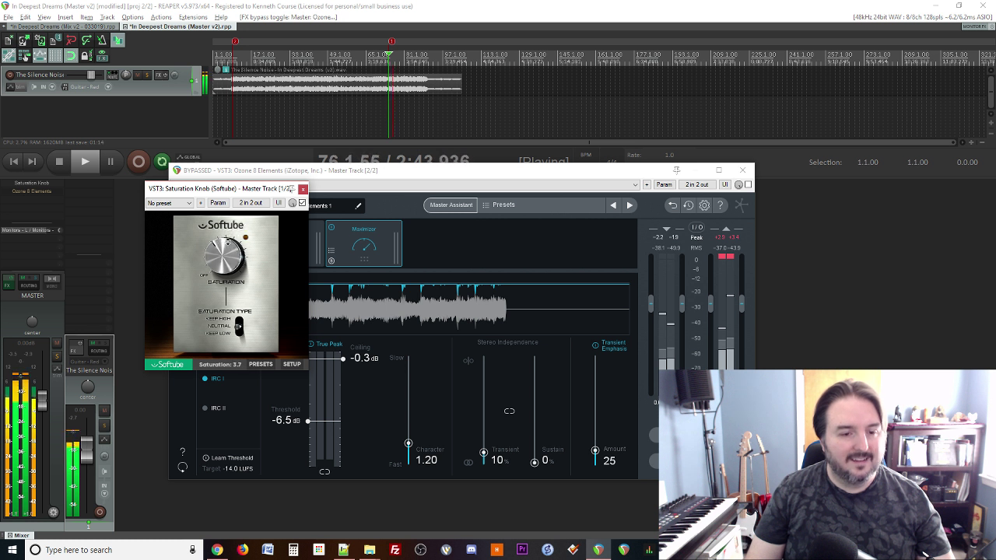
left_click_drag(228, 242, 262, 169)
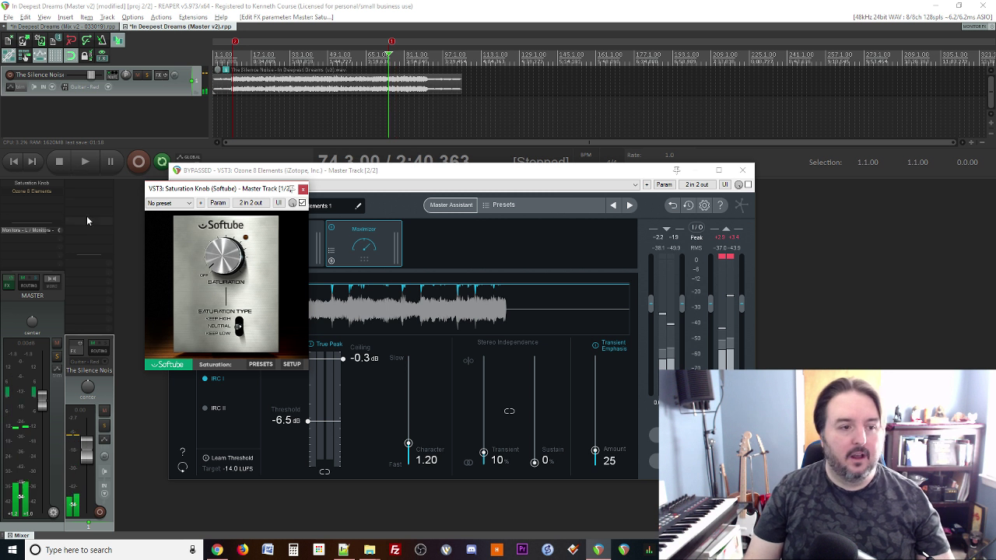
Step: Add Voxengo Recorder to the master, recording the Realtek digital output, and start it
double_click(39, 194)
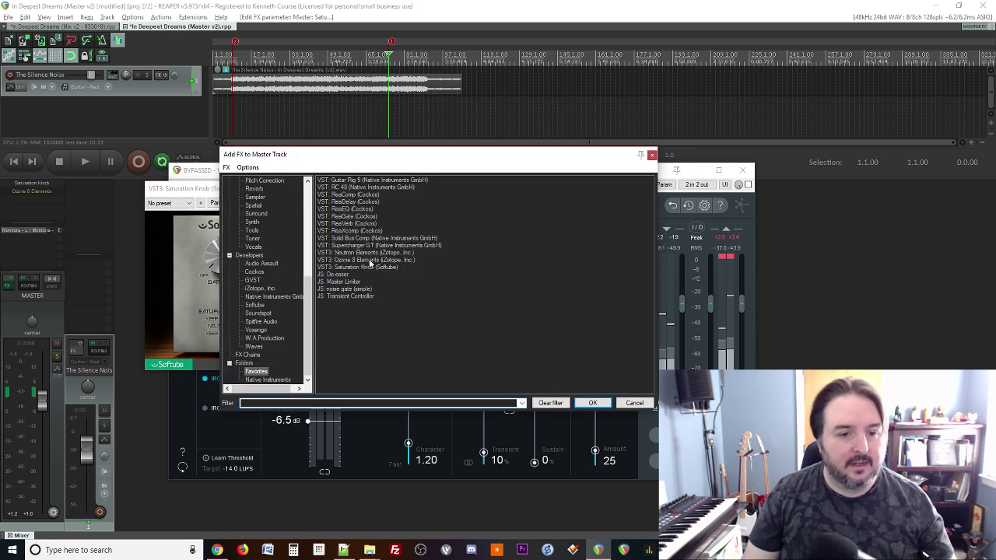
left_click(256, 330)
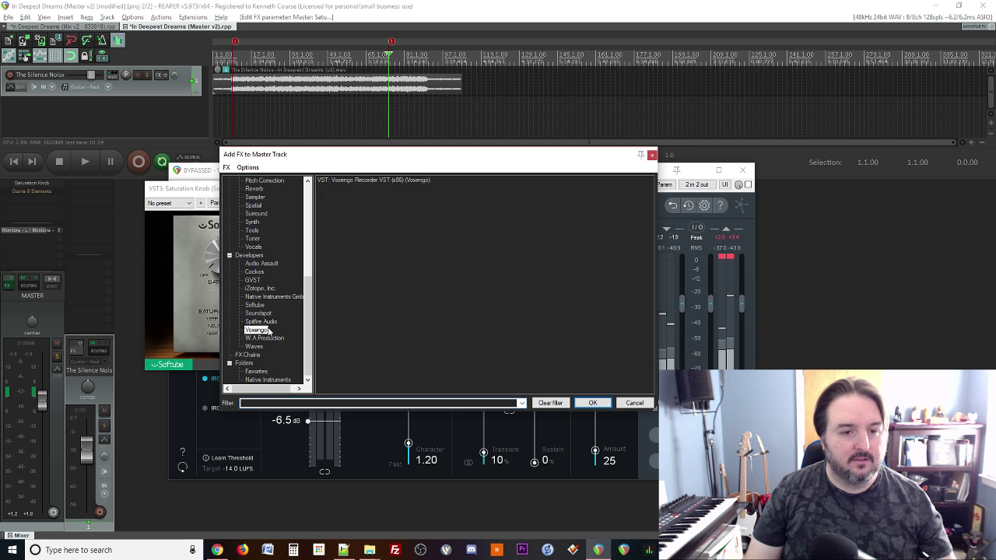
double_click(355, 182)
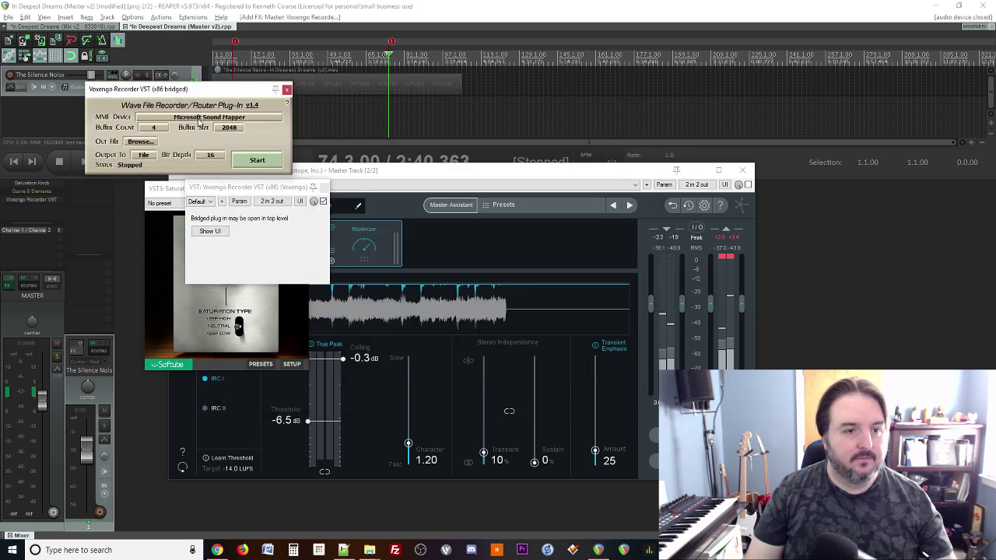
left_click(206, 117)
left_click(206, 159)
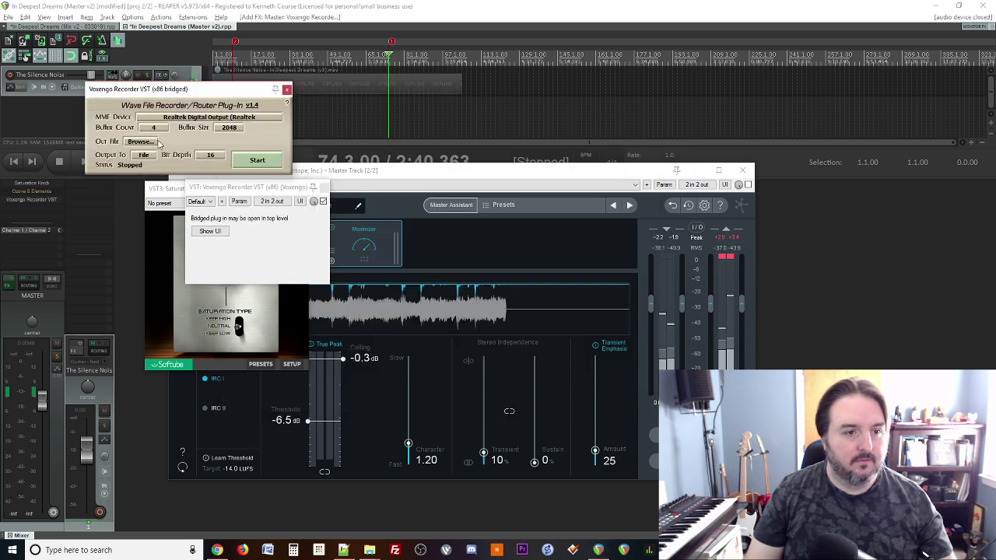
left_click(256, 160)
left_click(287, 91)
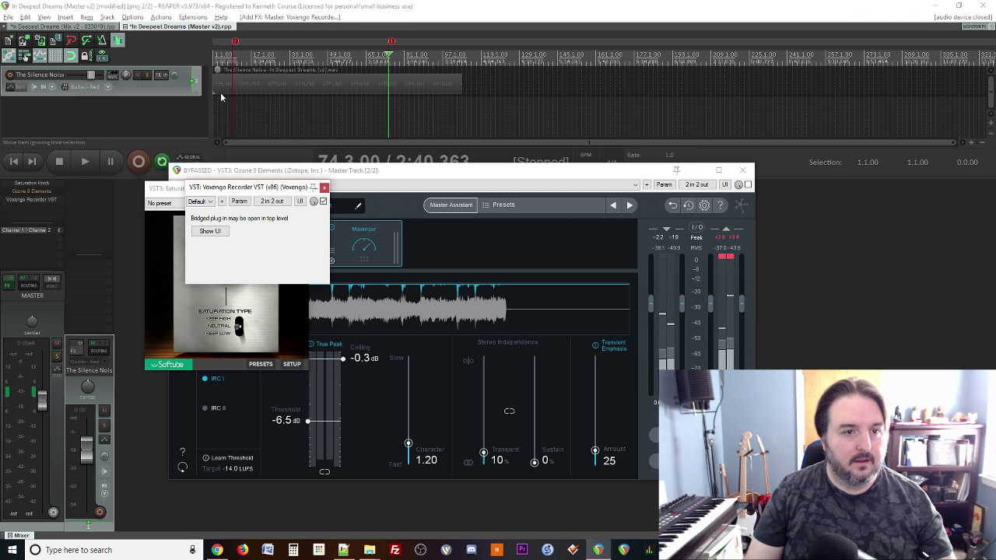
key("space")
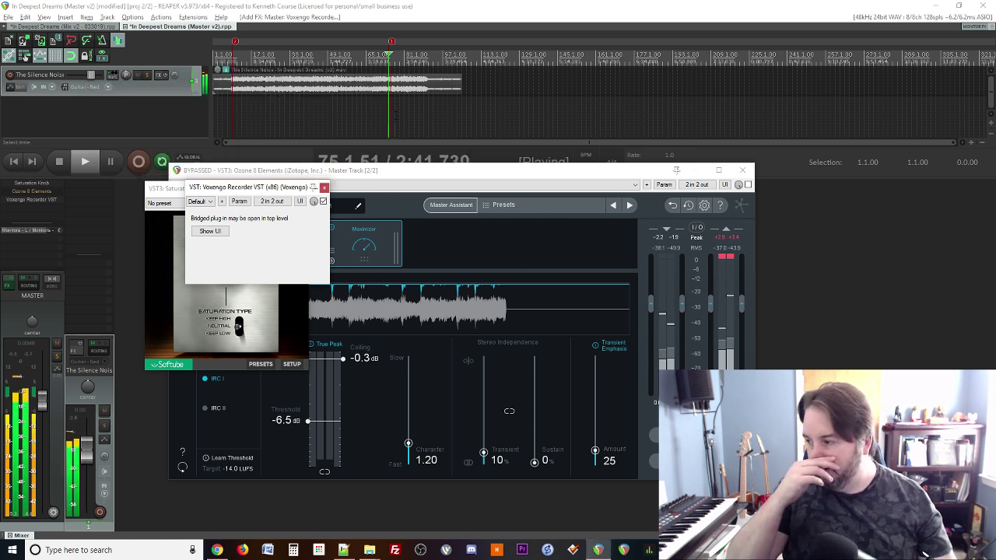
Step: Raise the Saturation Knob to 2.5, close the plugin windows and stop playback
left_click(324, 188)
left_click_drag(230, 260, 227, 231)
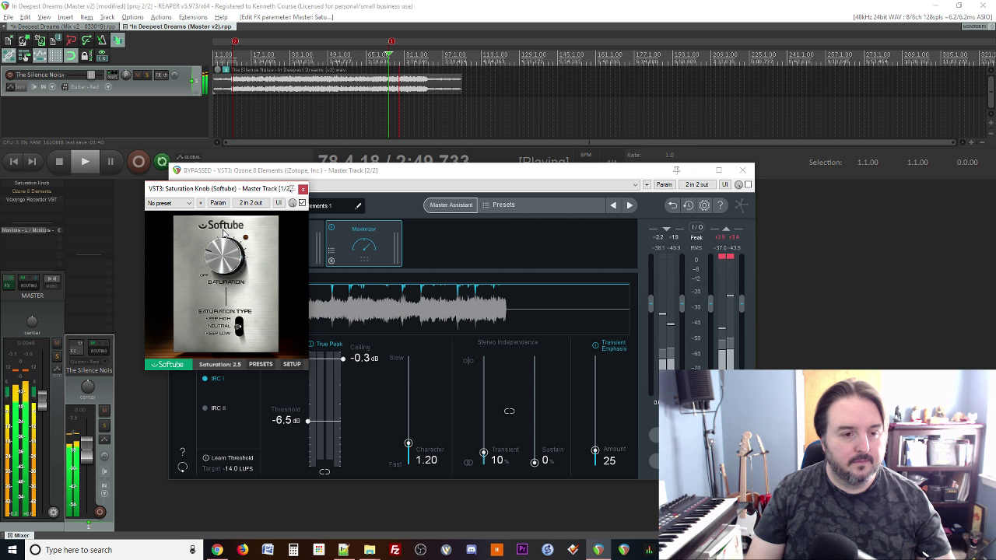
left_click(303, 189)
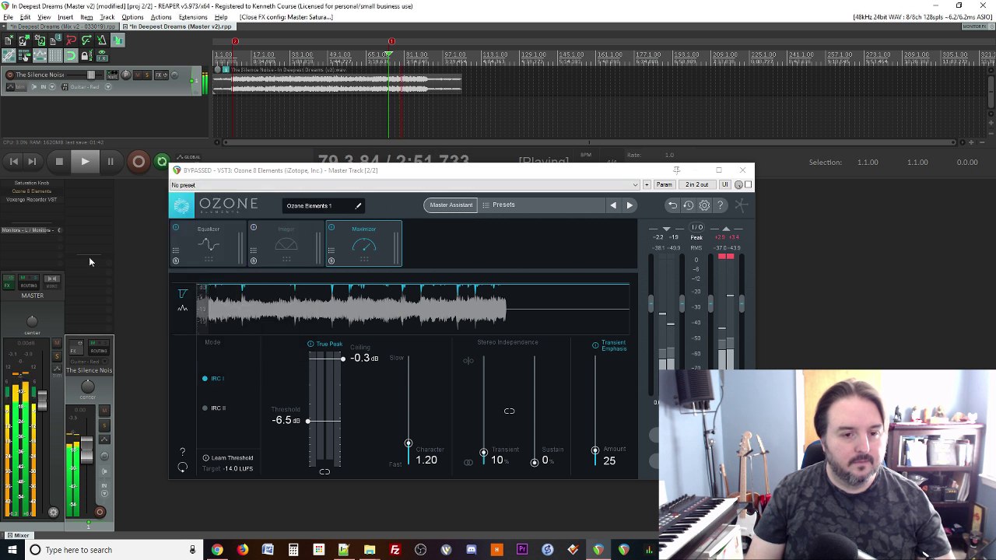
key("space")
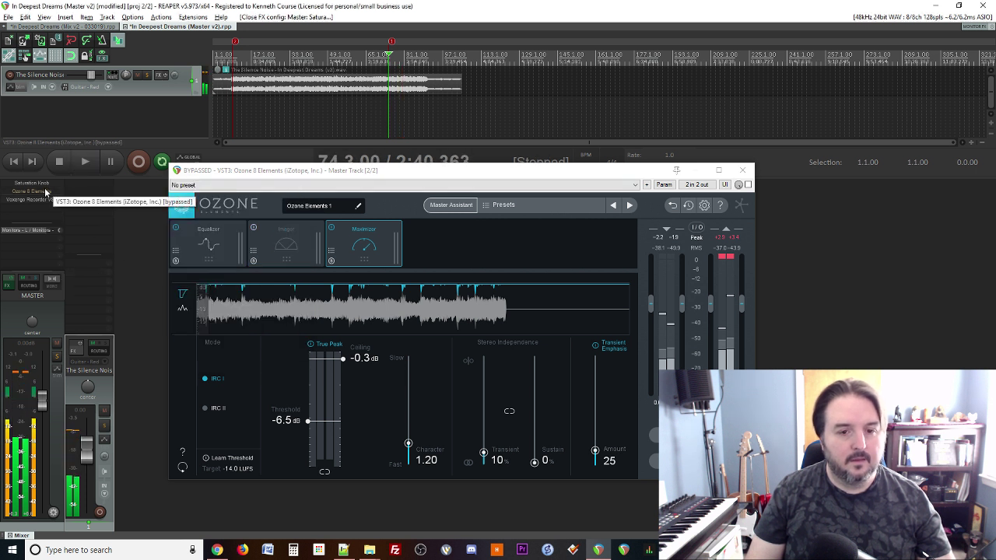
left_click(44, 190)
Step: Re-enable Ozone and accept Master Assistant's Streaming result: -1.0 dB ceiling targeting -14.0 LUFS
left_click(44, 189)
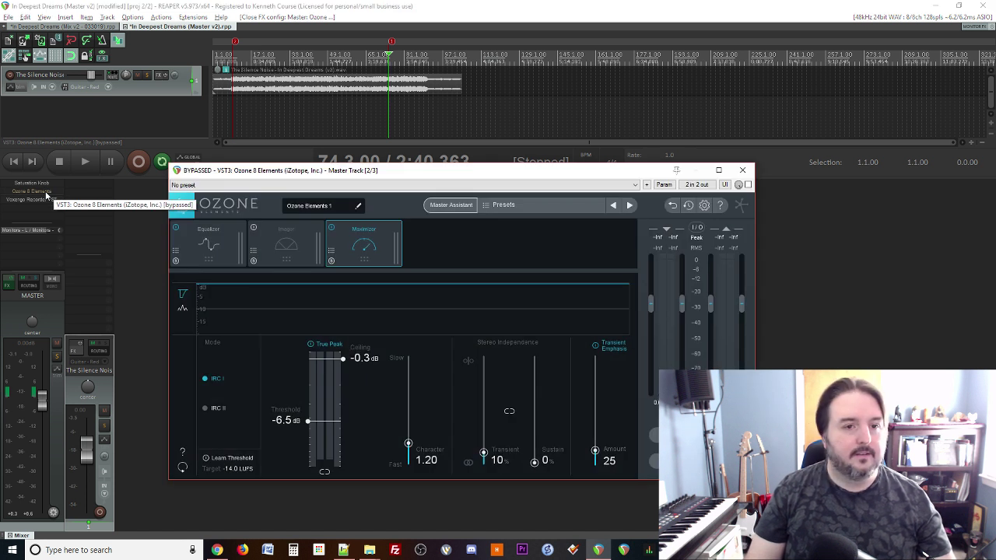
left_click(45, 193, "shift")
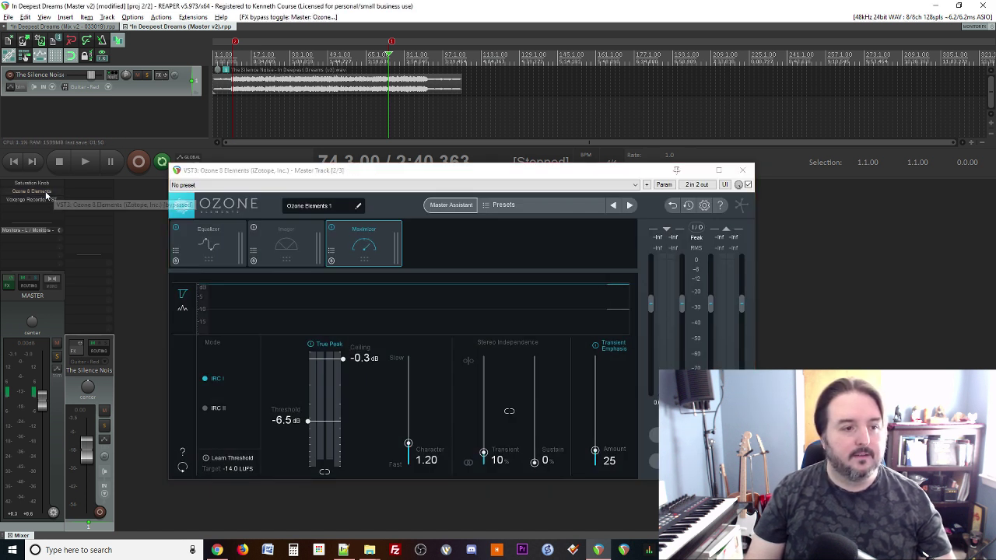
left_click(224, 246)
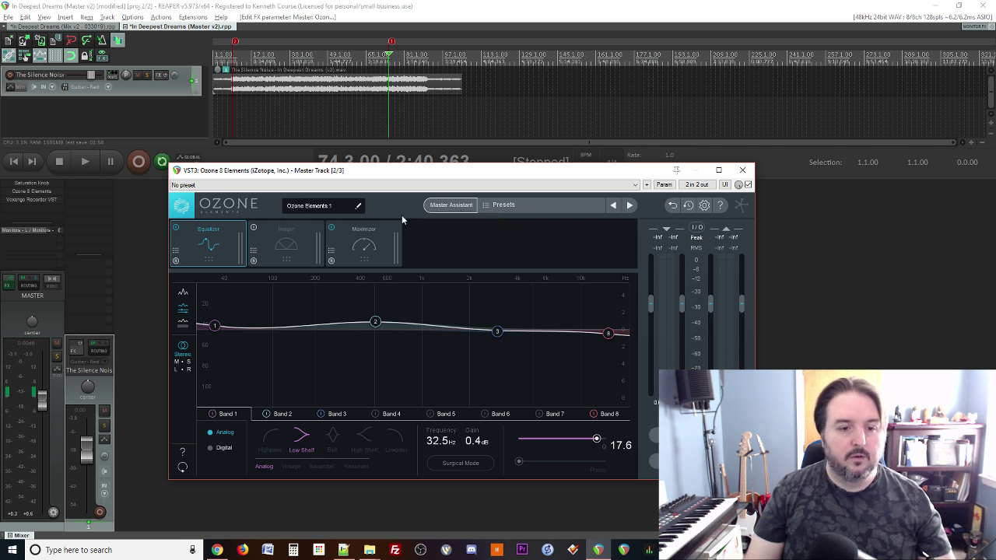
left_click(445, 205)
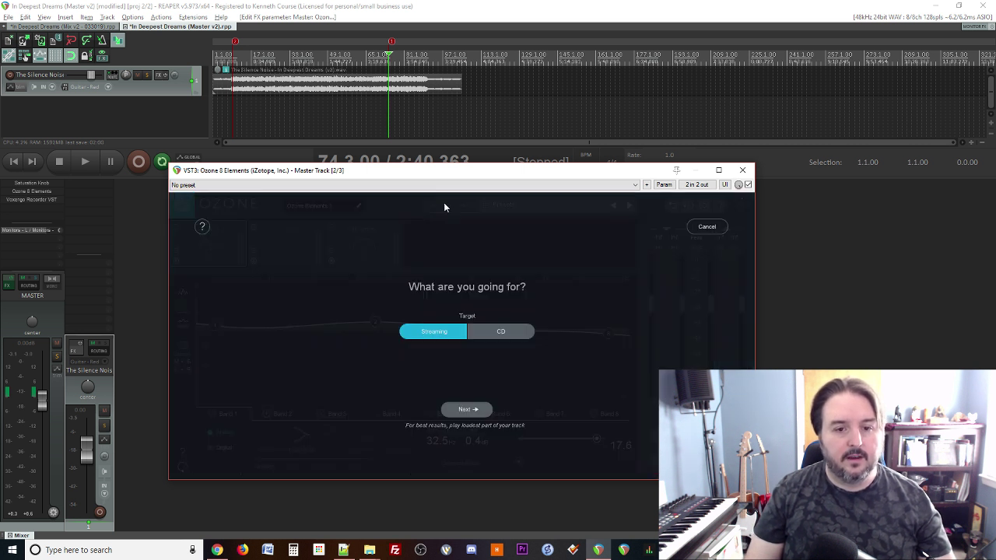
left_click(466, 408)
key("space")
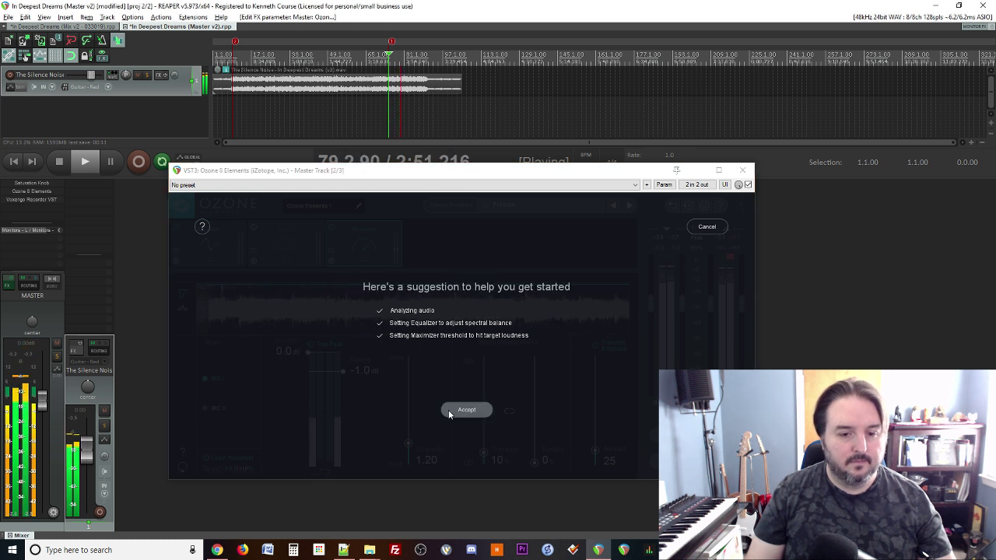
left_click(458, 414)
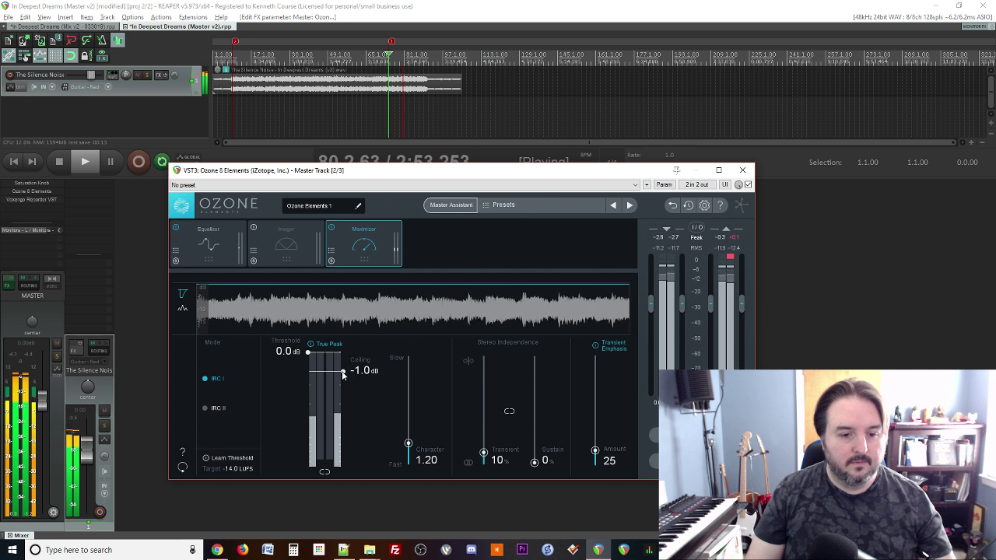
Step: Raise the Maximizer ceiling to -0.3 dB, then inspect EQ band 2 (463 Hz) and band 1's low shelf
left_click_drag(341, 372, 310, 426)
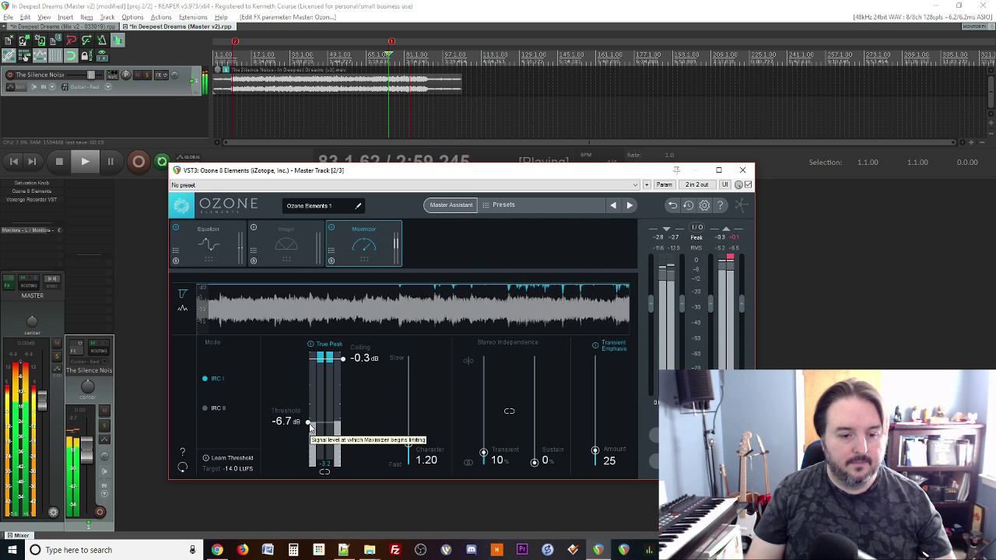
key("space")
left_click(224, 259)
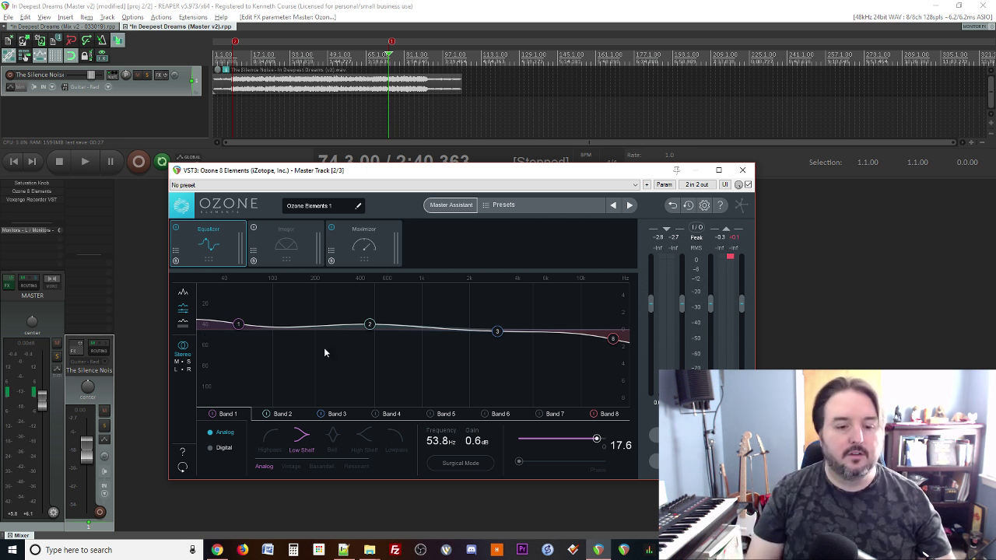
left_click(369, 325)
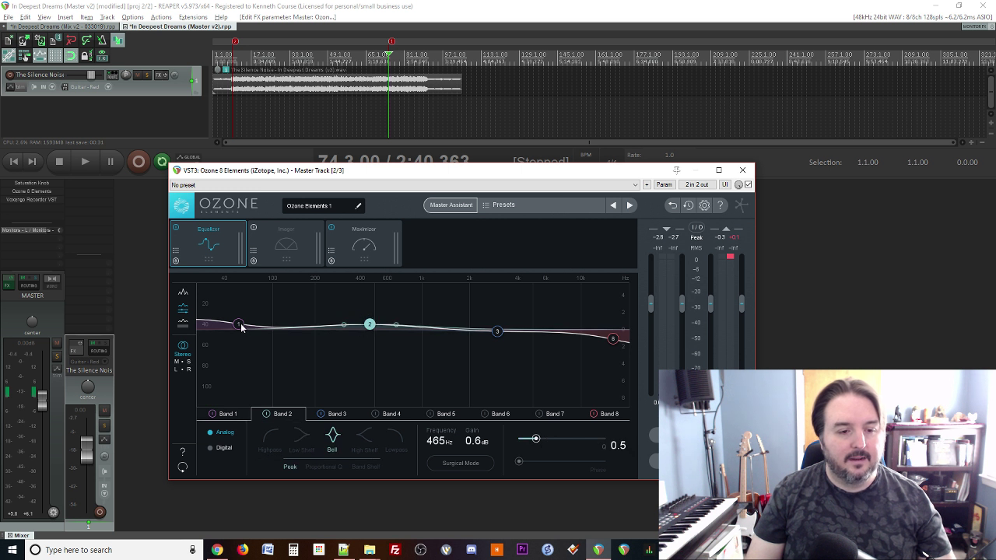
left_click(239, 325)
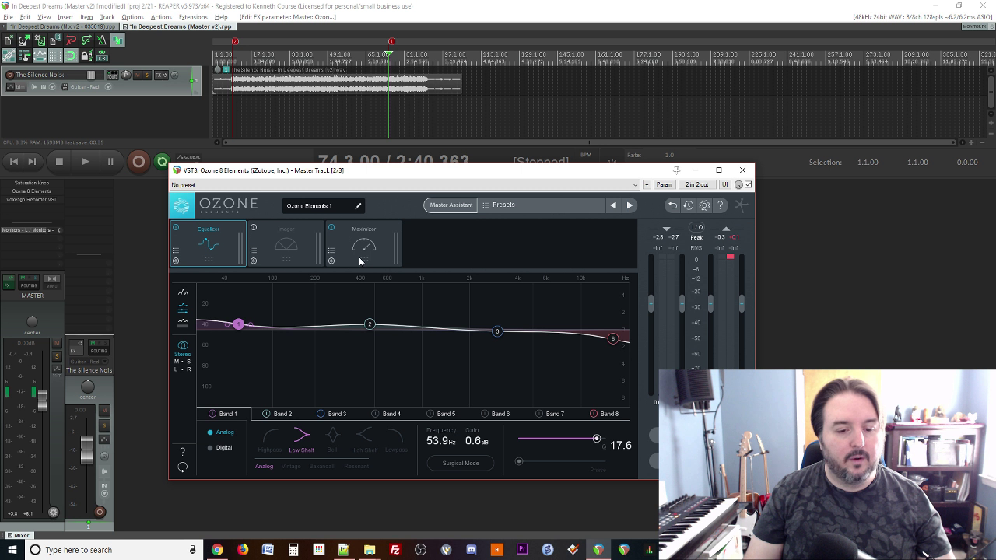
Step: Set the Maximizer threshold to -6.0 dB while listening, then replay the song
left_click(388, 264)
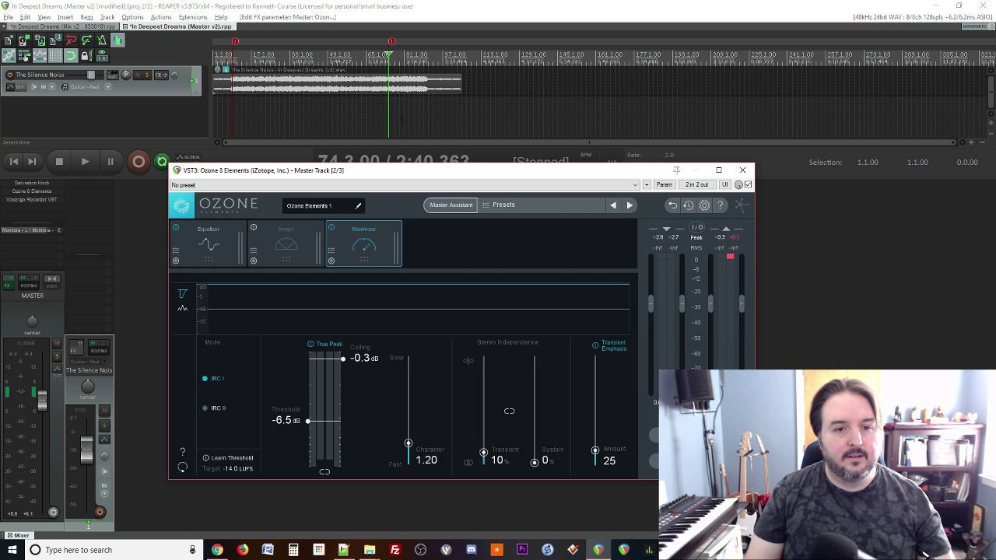
key("space")
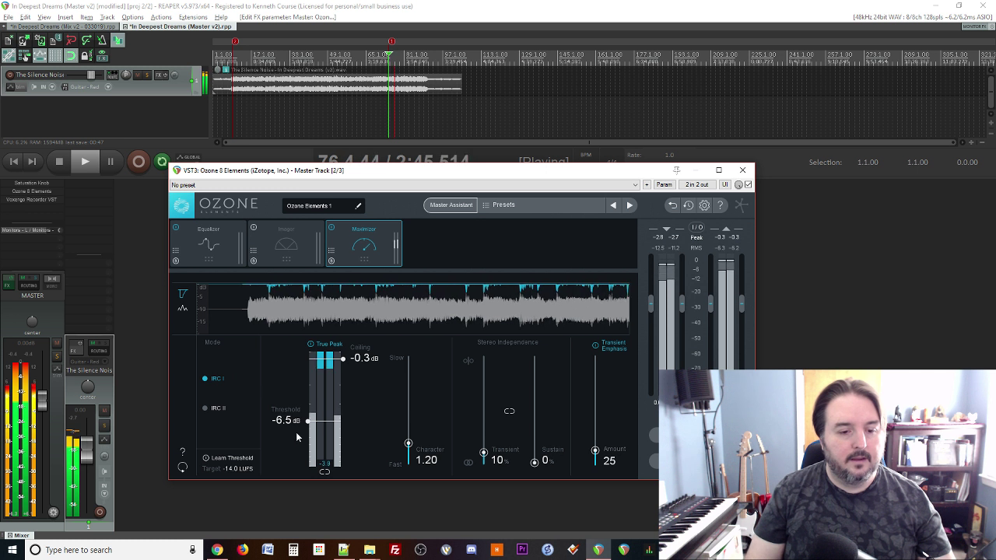
left_click_drag(307, 424, 307, 421)
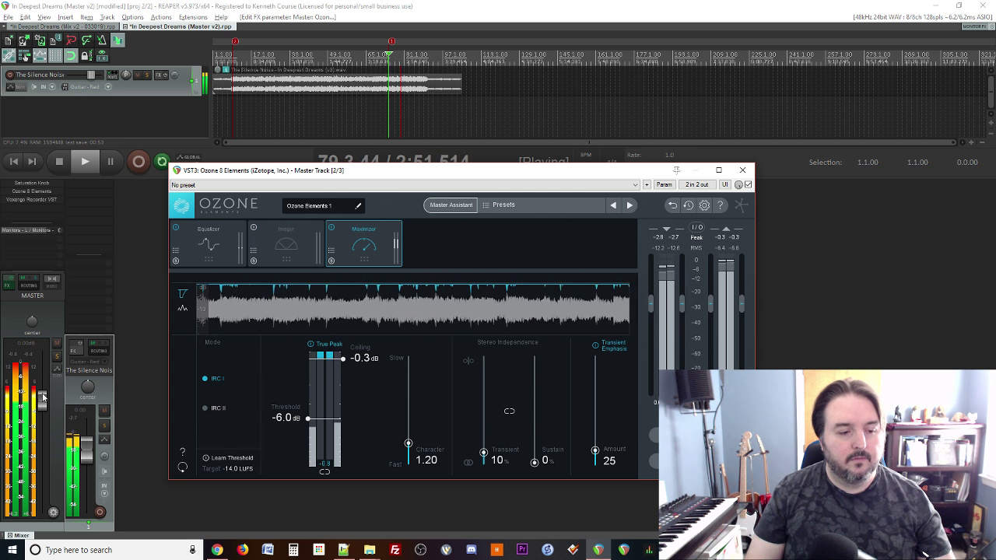
key("space")
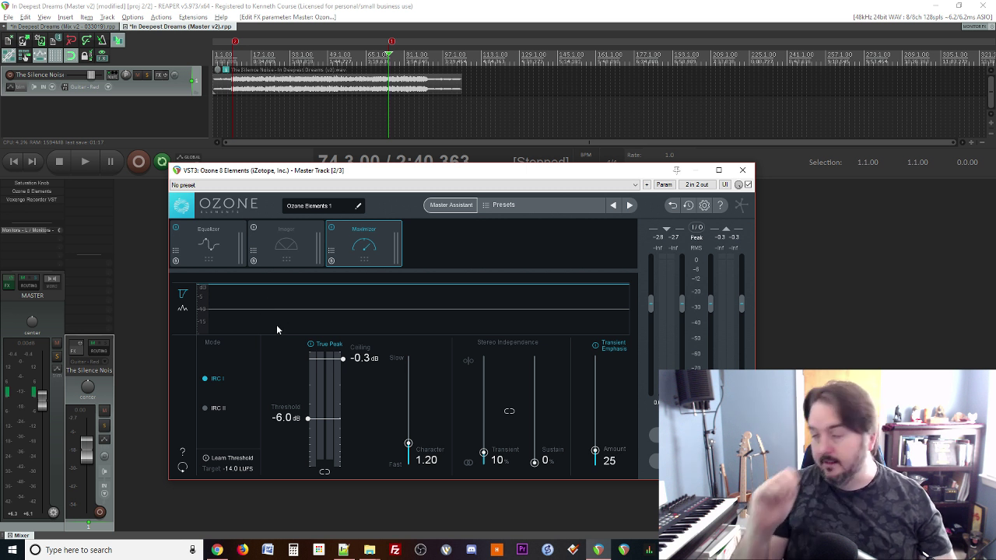
key("space")
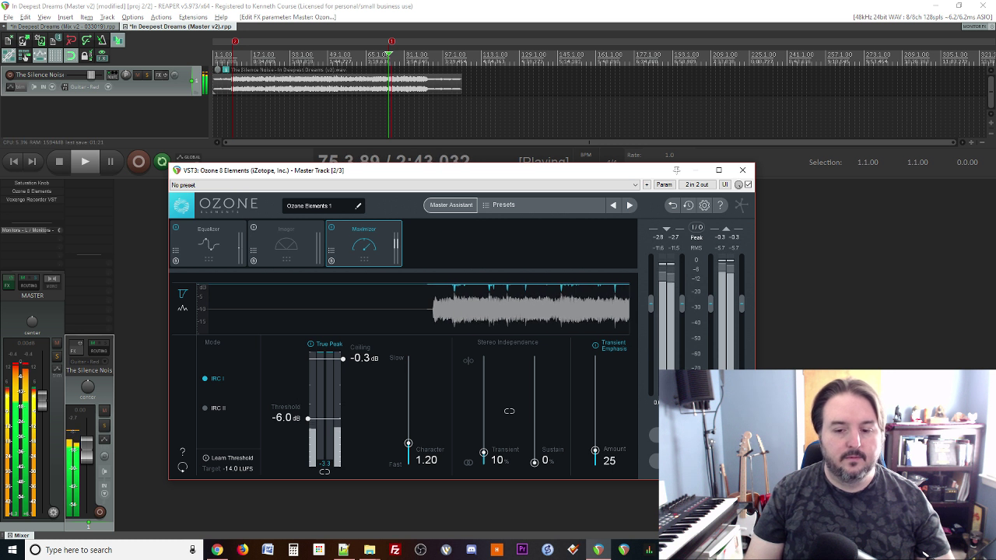
Step: Compare the master with Ozone bypassed and active, resetting the master meter's clip indicators
left_click(657, 434)
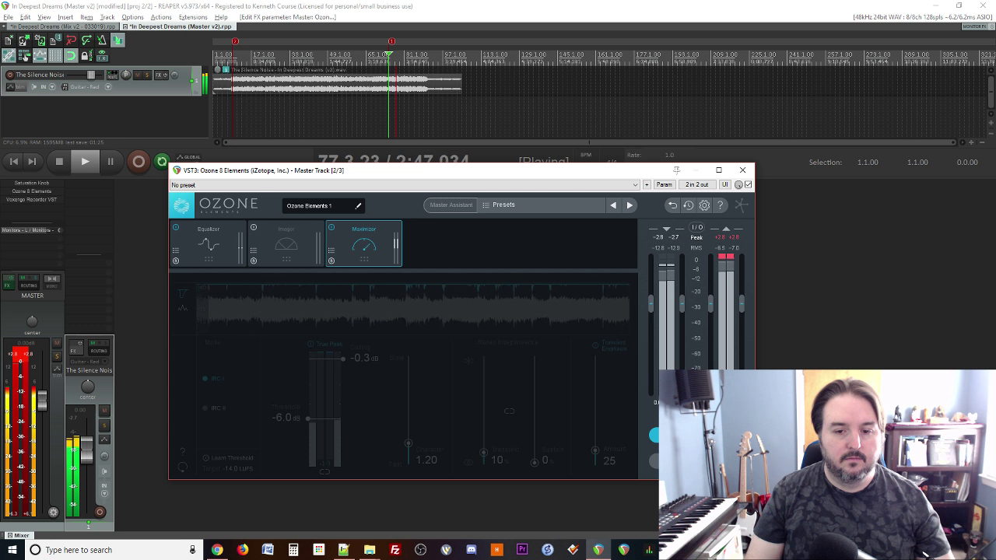
left_click(653, 435)
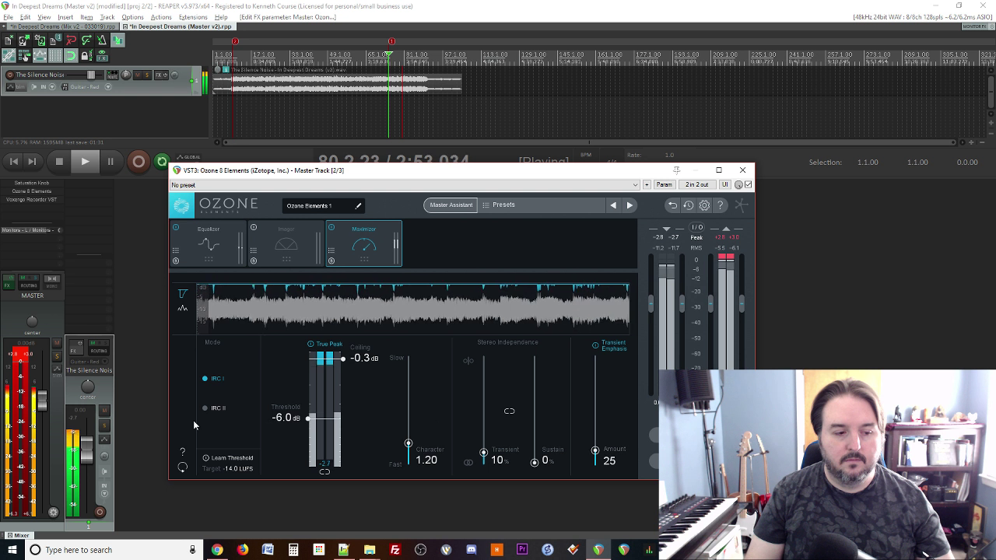
left_click(12, 359)
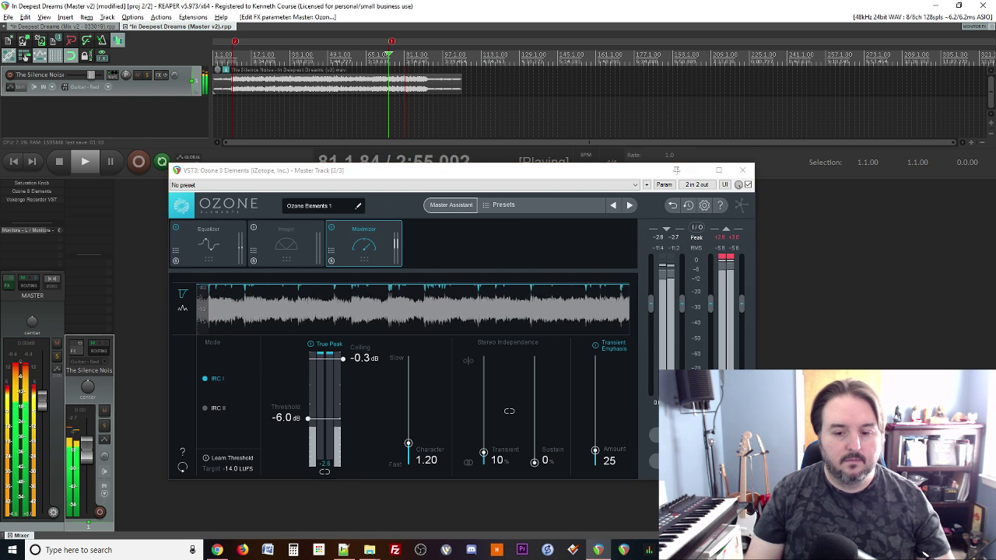
left_click(653, 435)
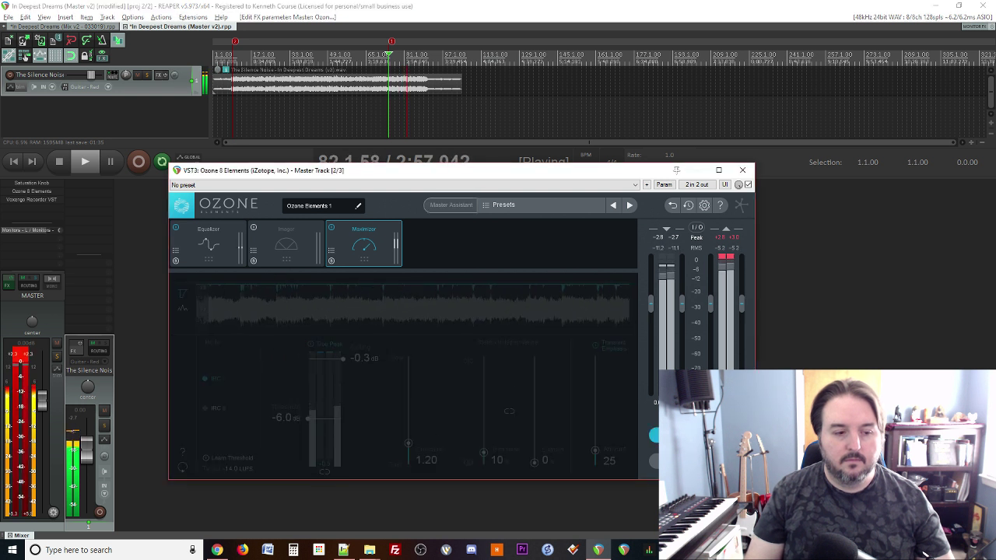
left_click(654, 434)
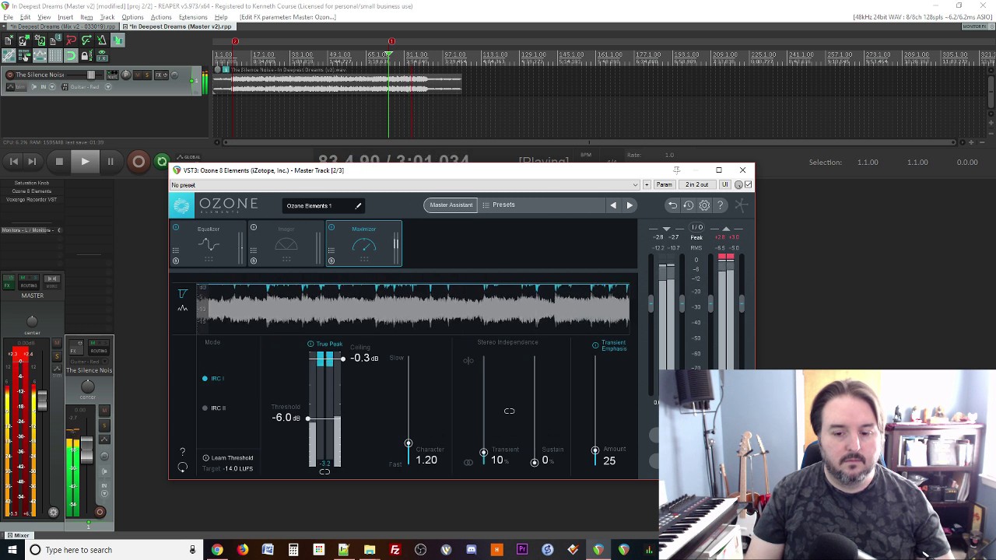
left_click(655, 461)
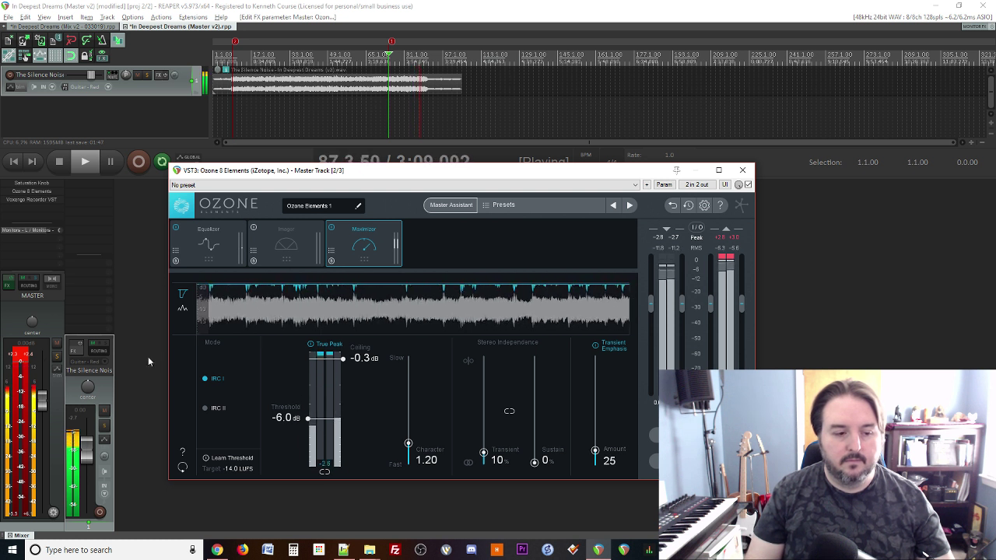
left_click(26, 355)
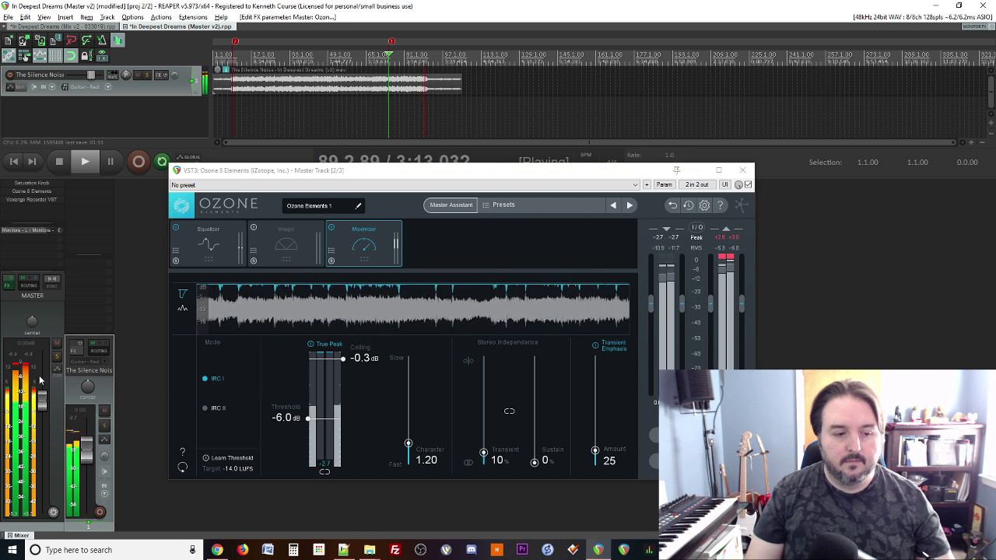
Step: Replay from marker 2, stop, and show Ozone's Equalizer with its 53.9 Hz low shelf
key("space")
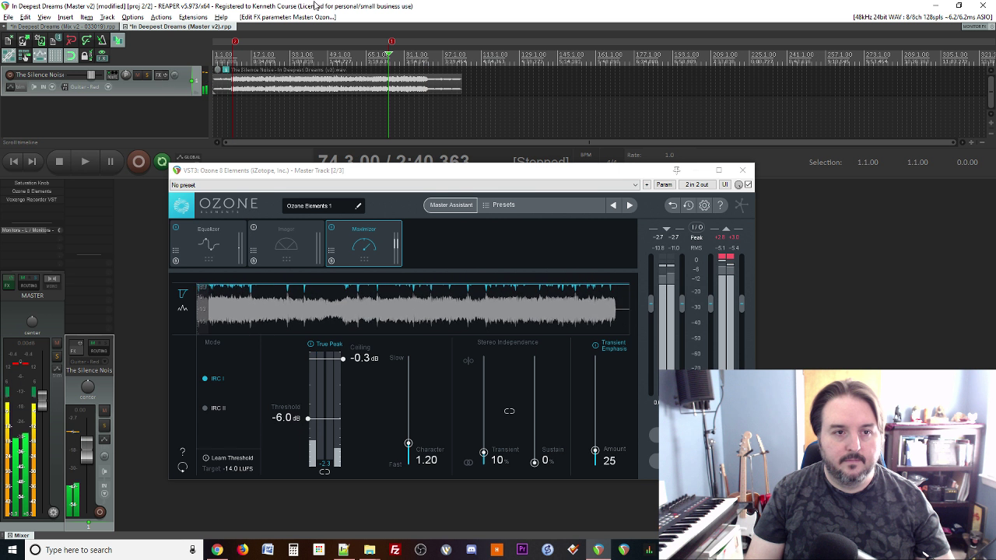
key("2")
key("space")
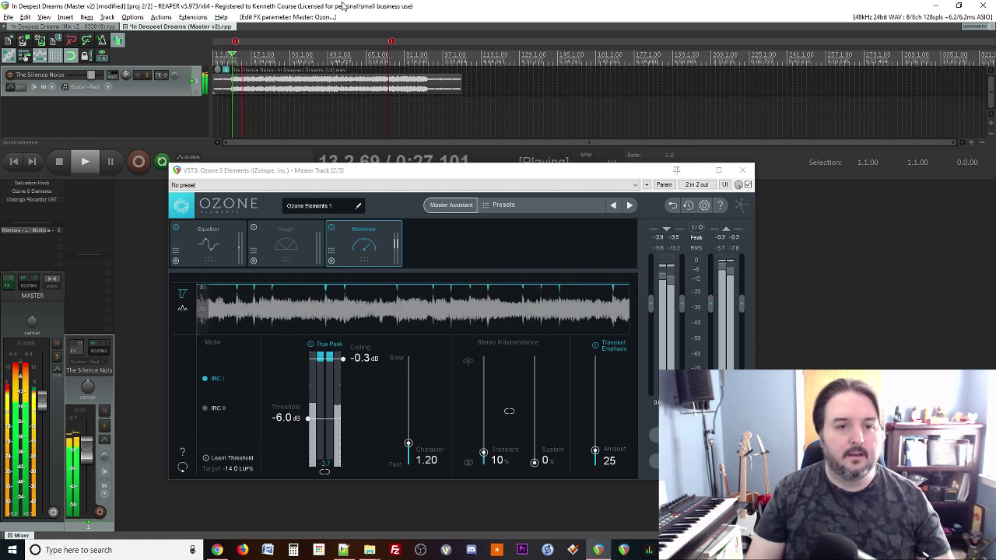
key("space")
key("space")
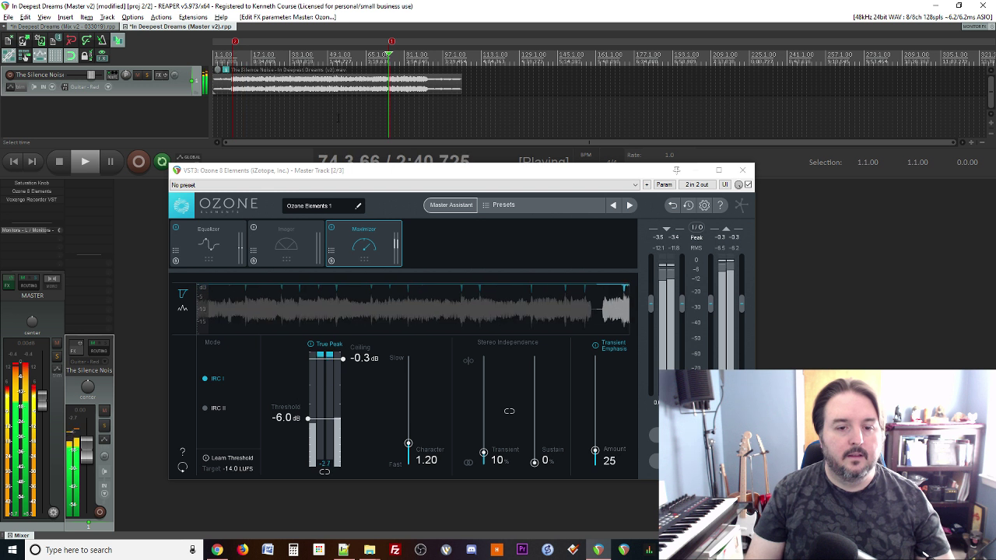
left_click(243, 233)
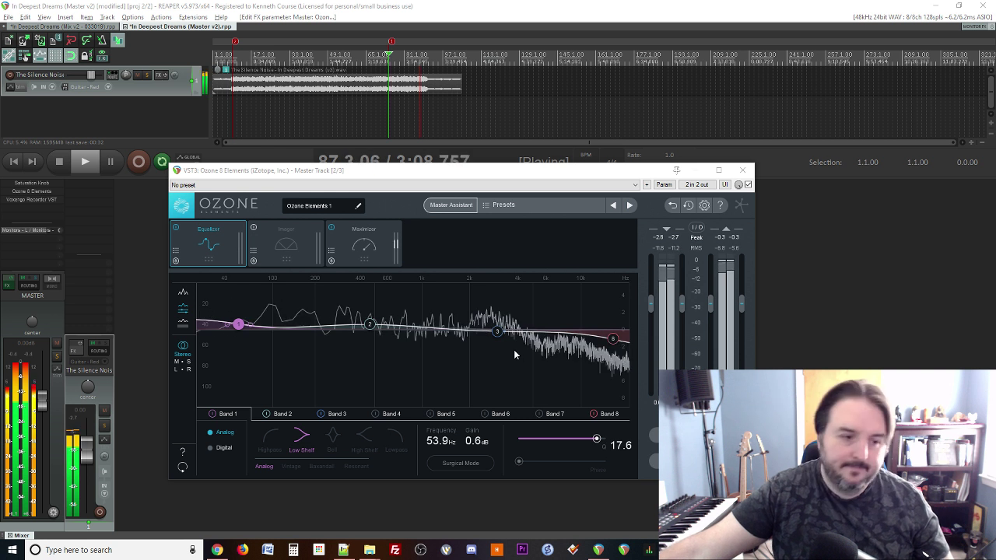
Step: Set Ozone's Maximizer threshold to -6.5 dB, stop playback and close the Ozone window
left_click(32, 184)
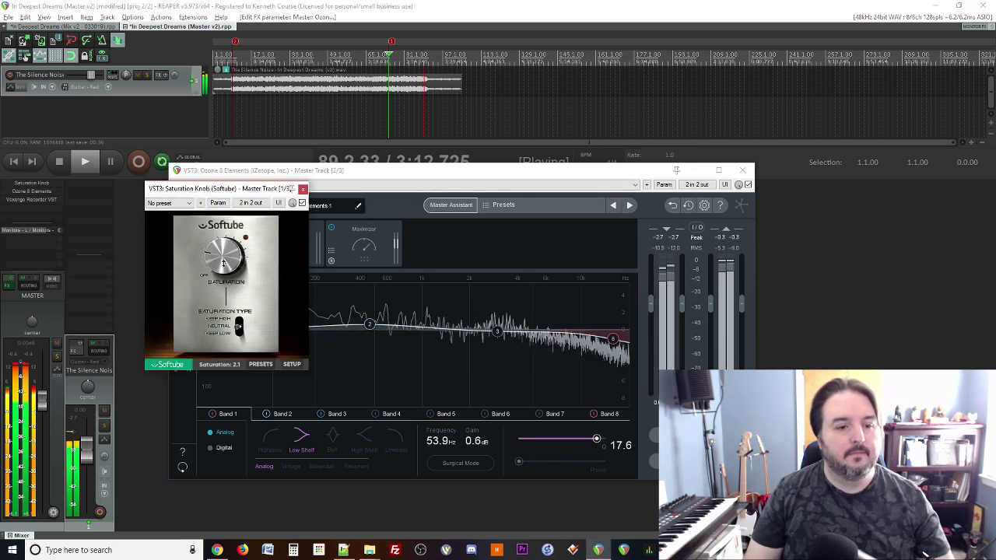
left_click(302, 188)
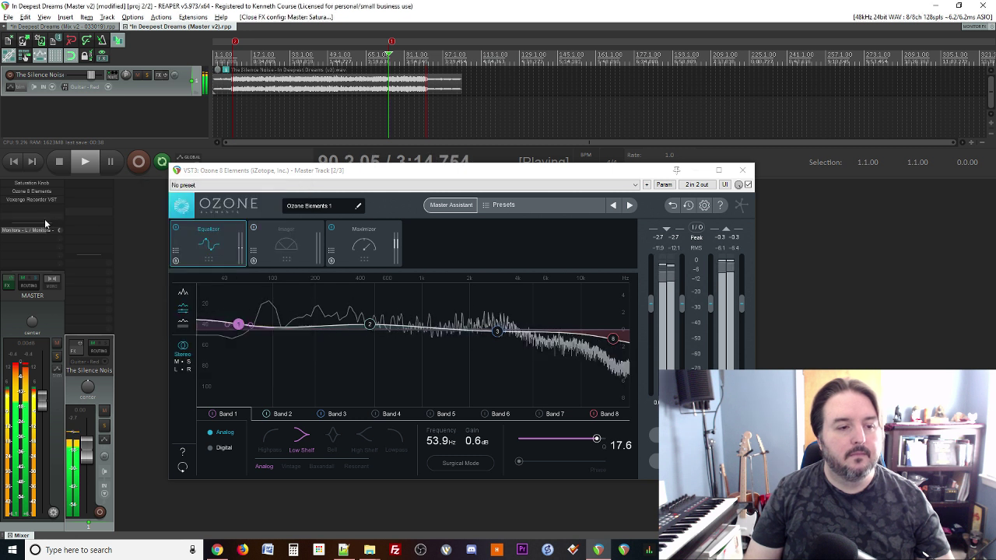
left_click(343, 252)
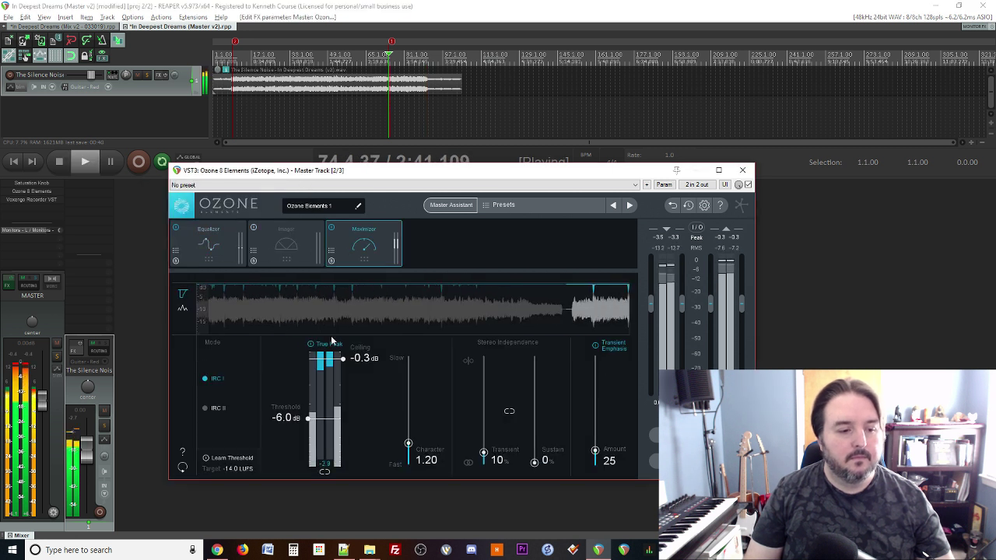
left_click_drag(308, 417, 311, 427)
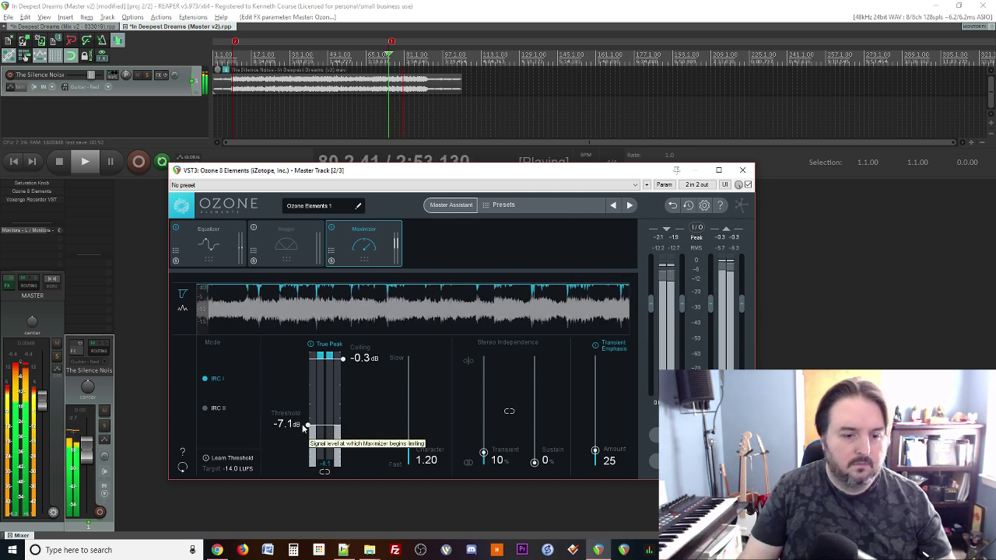
left_click_drag(308, 425, 308, 424)
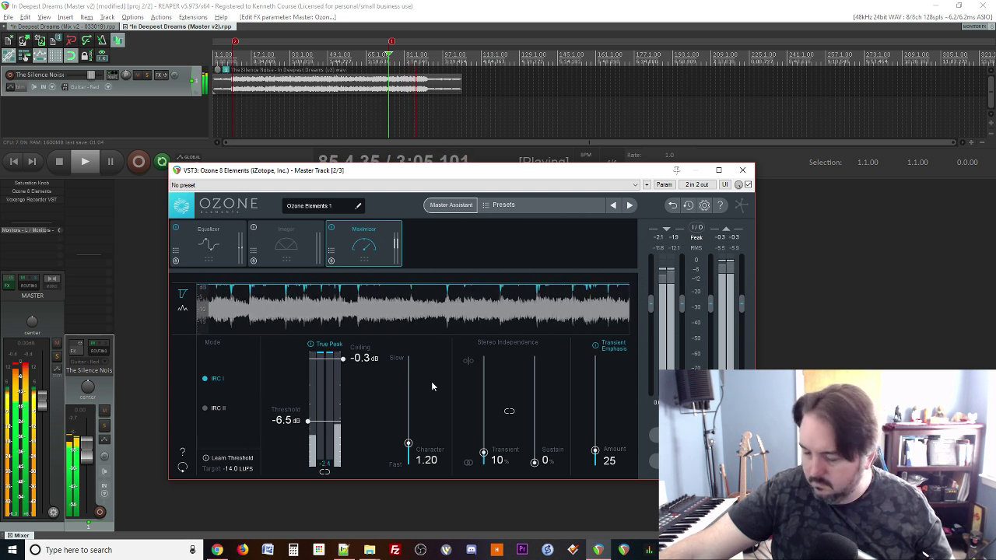
key("space")
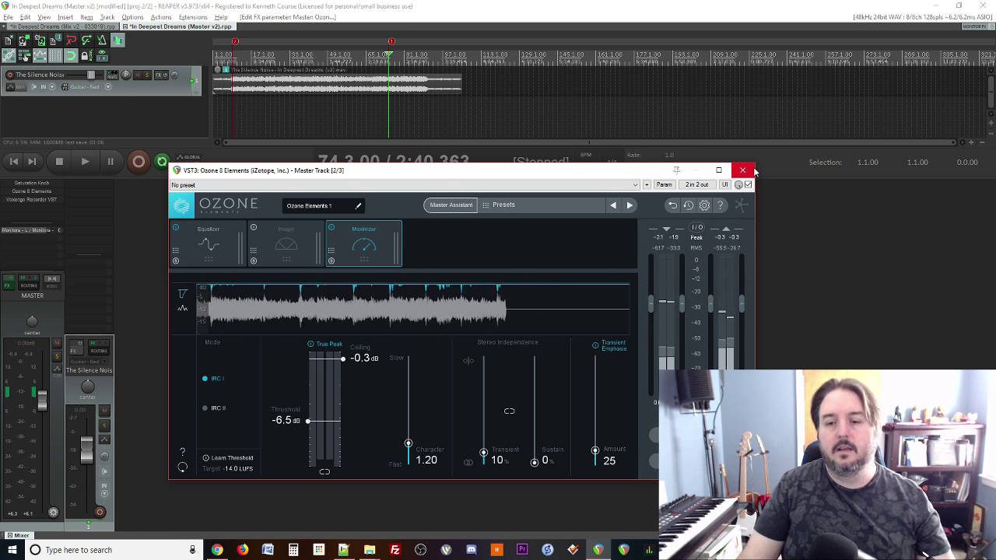
left_click(742, 169)
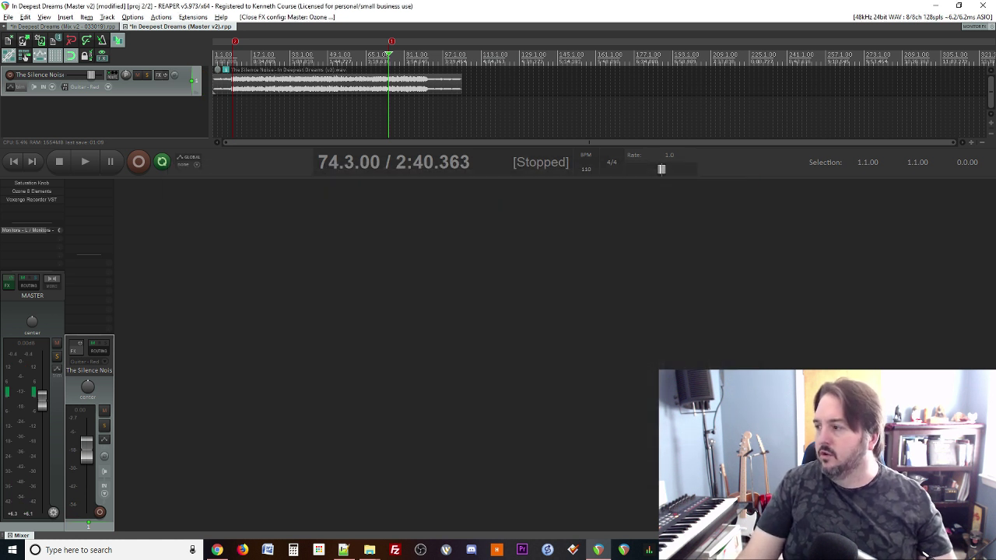
Step: Return to REAPER and save the Master v2 project in place rather than under a new name
key("alt+Tab")
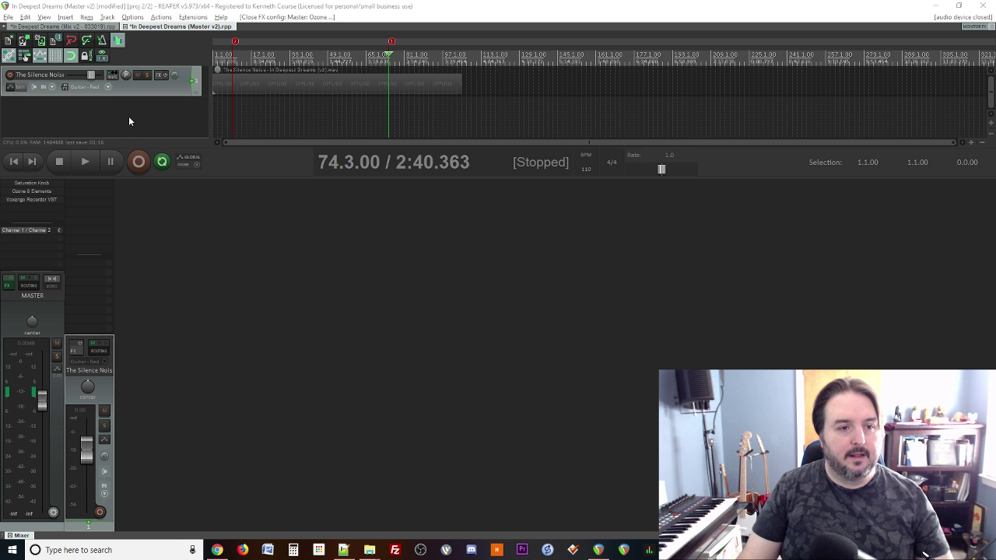
left_click(363, 110)
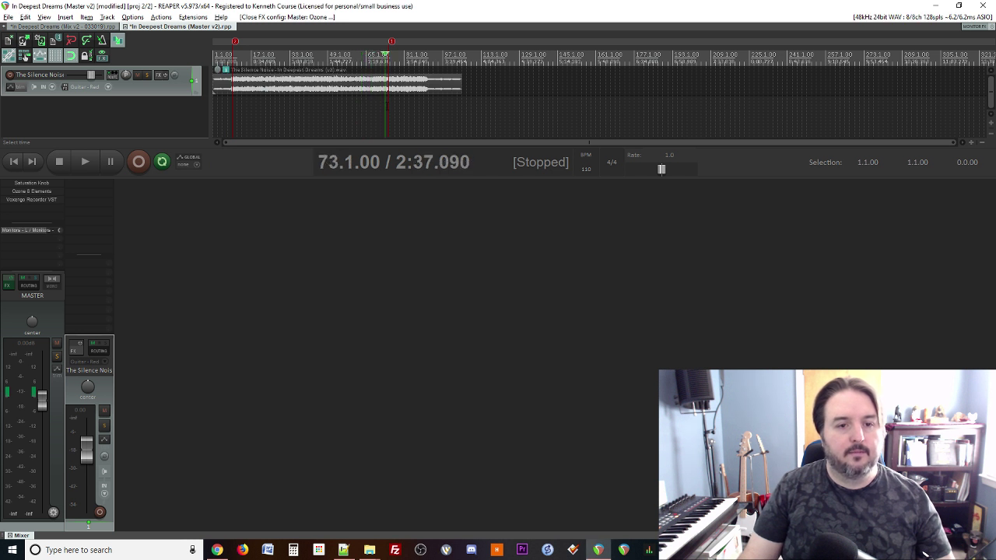
scroll(360, 105, "down", 2)
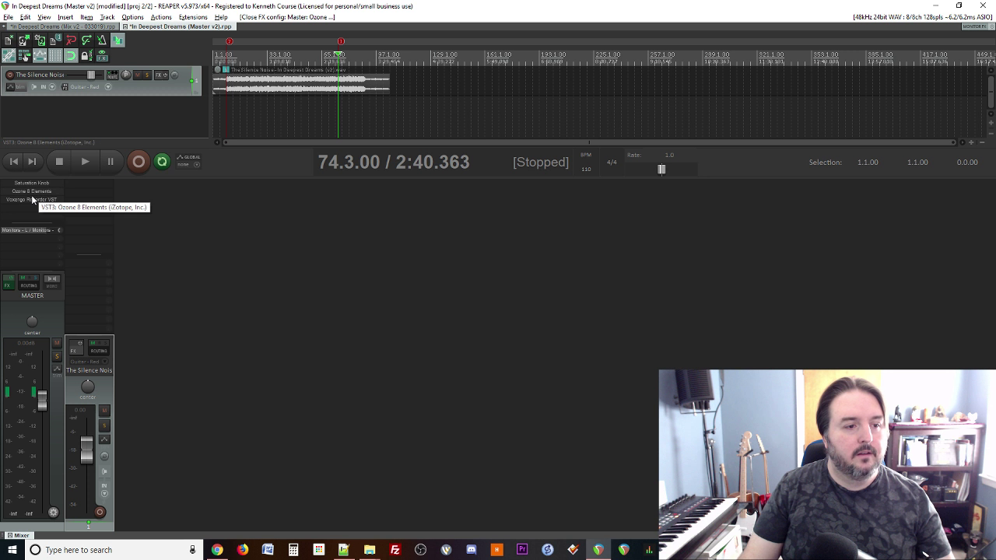
left_click(8, 17)
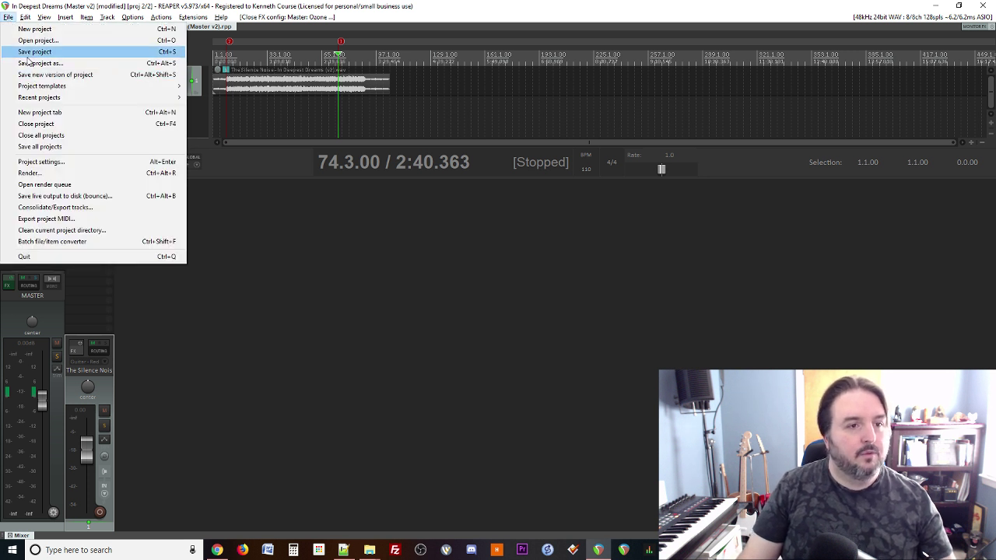
left_click(39, 63)
left_click(461, 320)
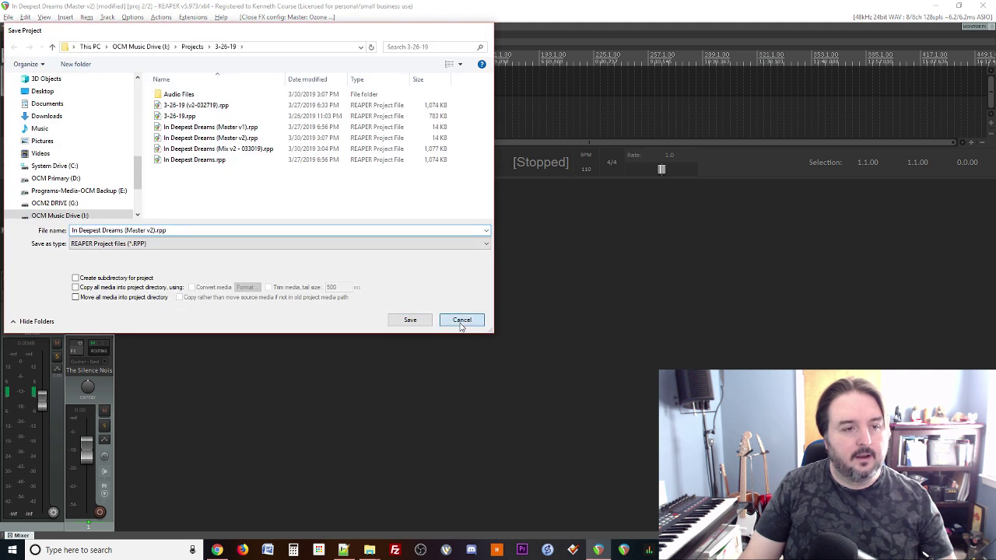
left_click(8, 16)
left_click(31, 51)
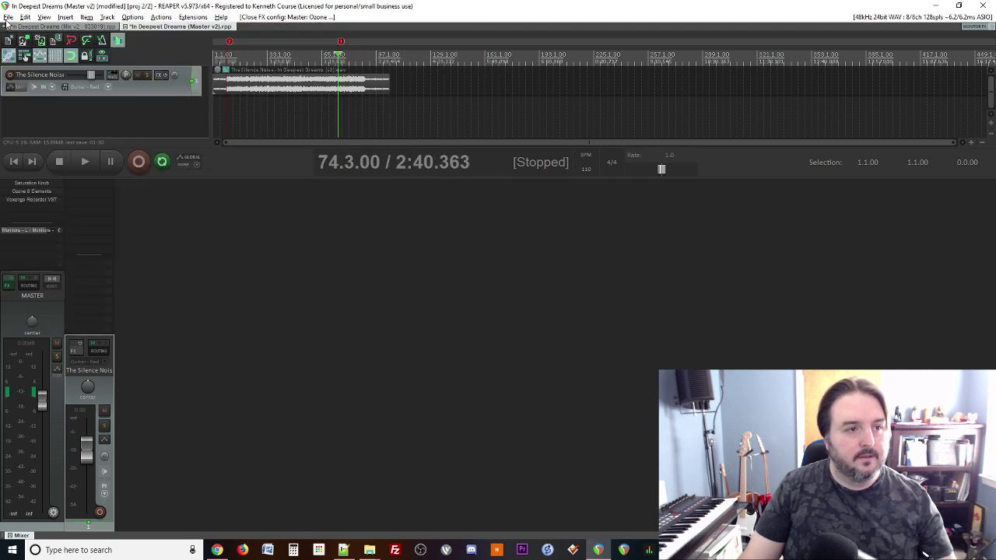
left_click(8, 16)
Step: Set the render output format to WAV for the Master v2 file name
left_click(31, 173)
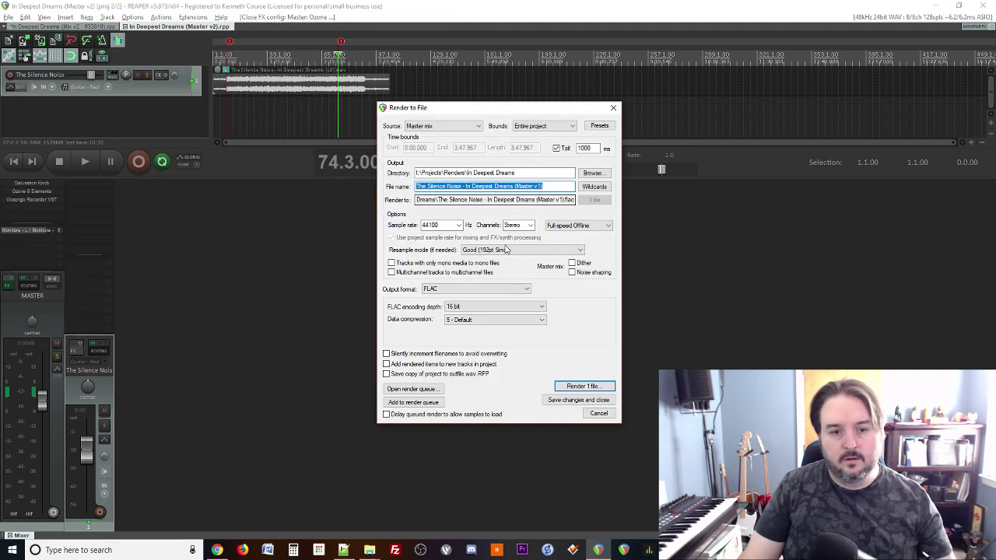
left_click(474, 290)
key("w")
key("w")
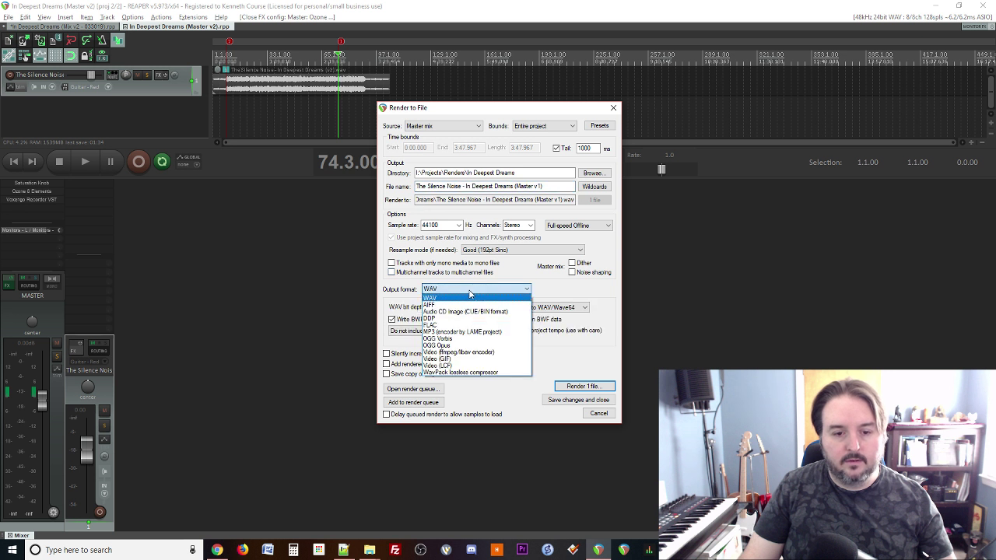
key("Return")
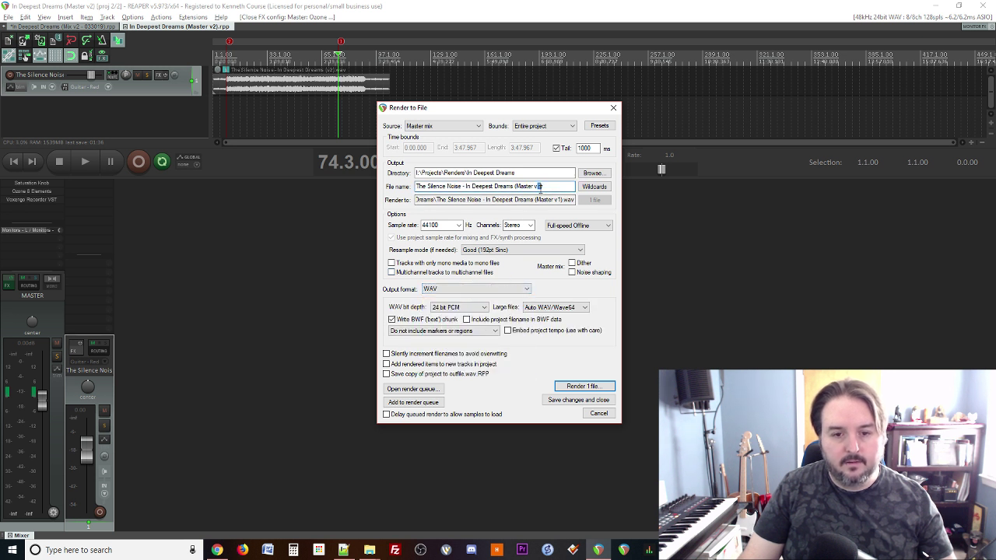
left_click(567, 389)
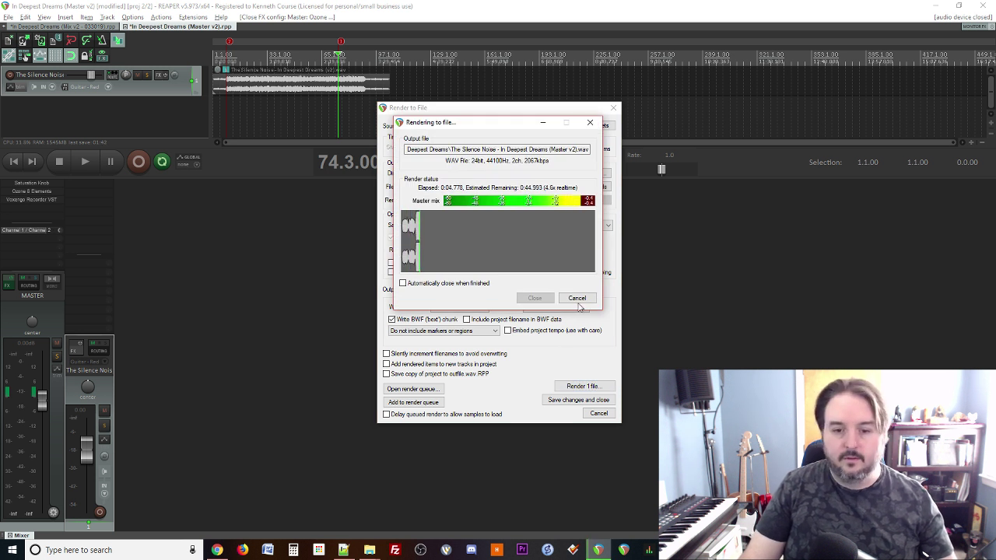
Step: Stop and bypass Voxengo Recorder, then render and overwrite 'The Silence Noise - In Deepest Dreams (Master v2).wav'
left_click(577, 301)
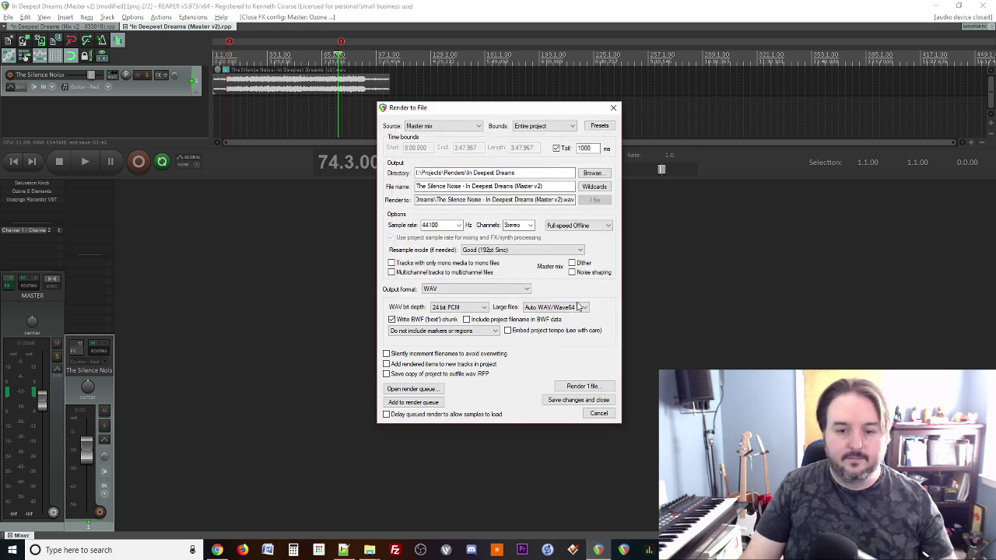
left_click(32, 201)
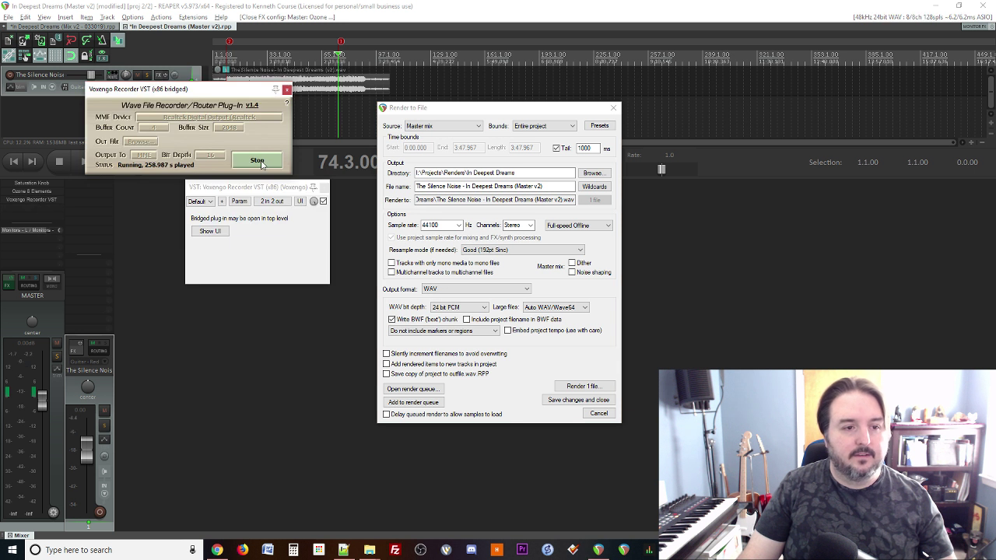
left_click(286, 91)
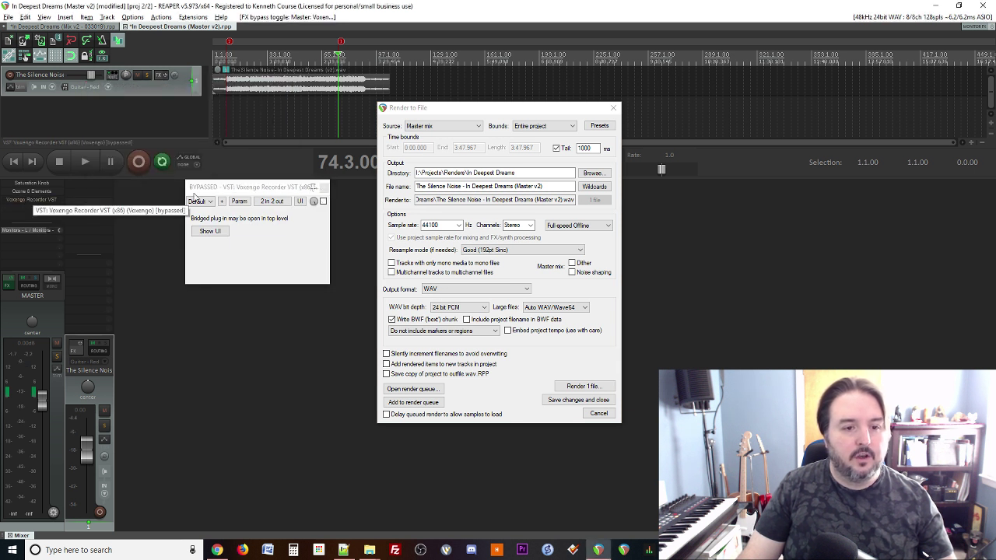
left_click(322, 200)
left_click(323, 188)
left_click(570, 388)
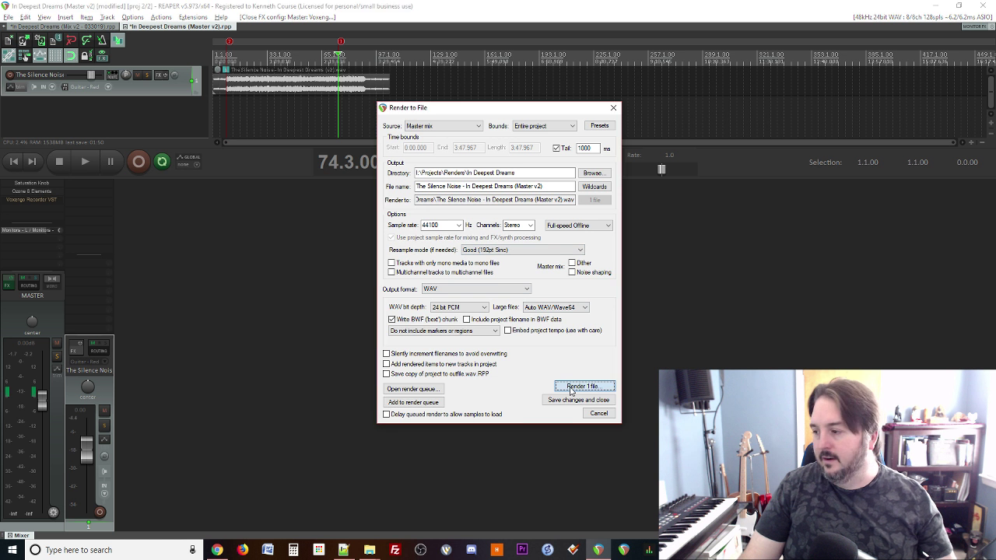
left_click(484, 252)
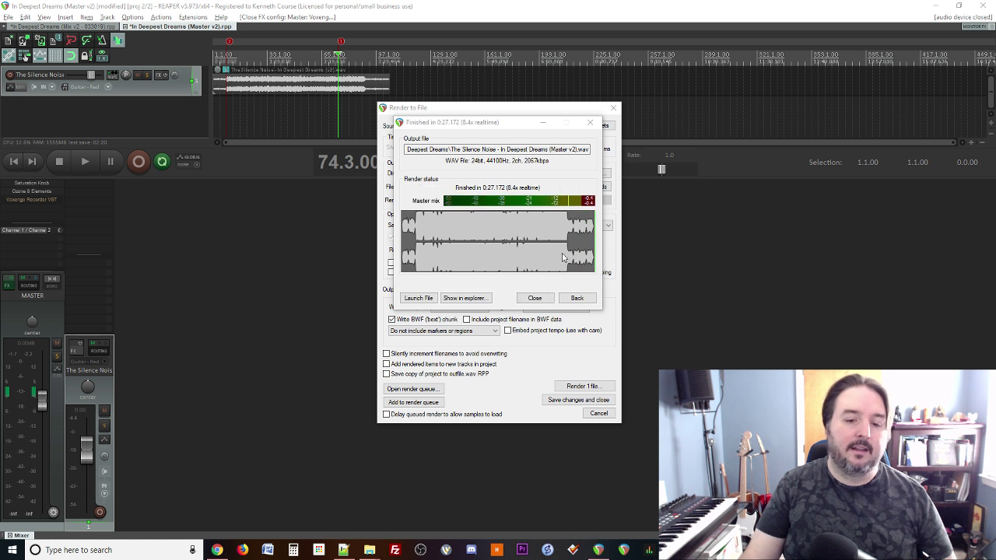
left_click(460, 302)
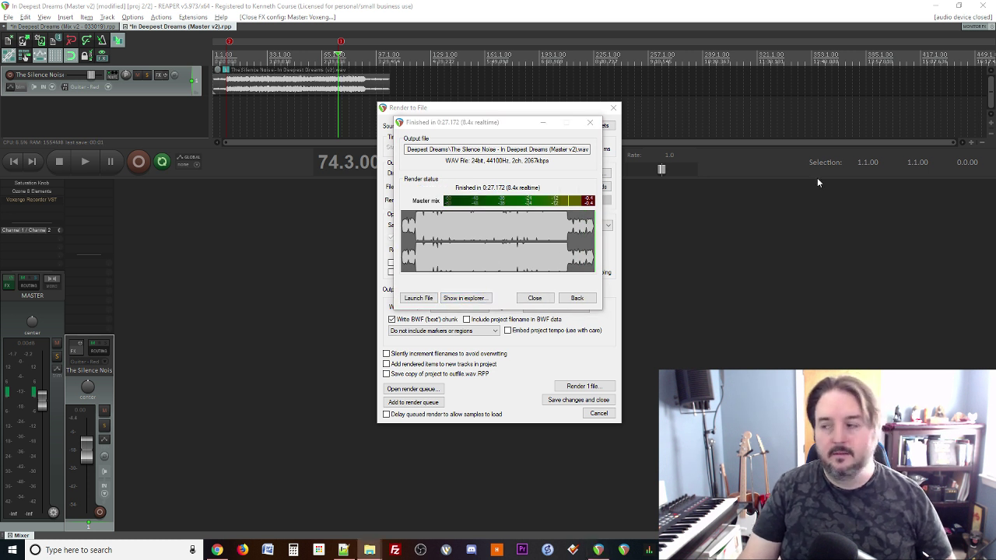
Step: Render the Master v2 mix of In Deepest Dreams as a 16-bit FLAC file
left_click(590, 122)
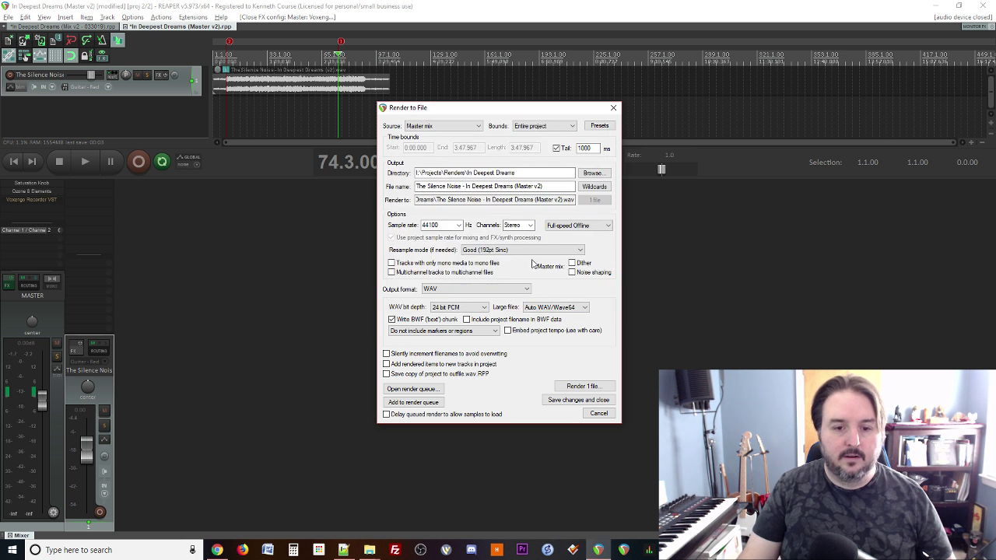
left_click(515, 290)
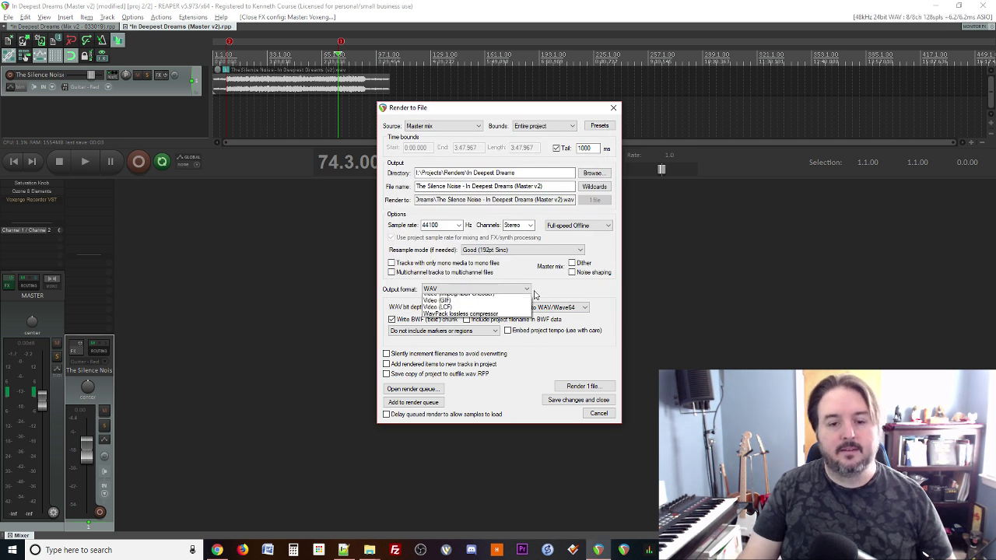
left_click(459, 325)
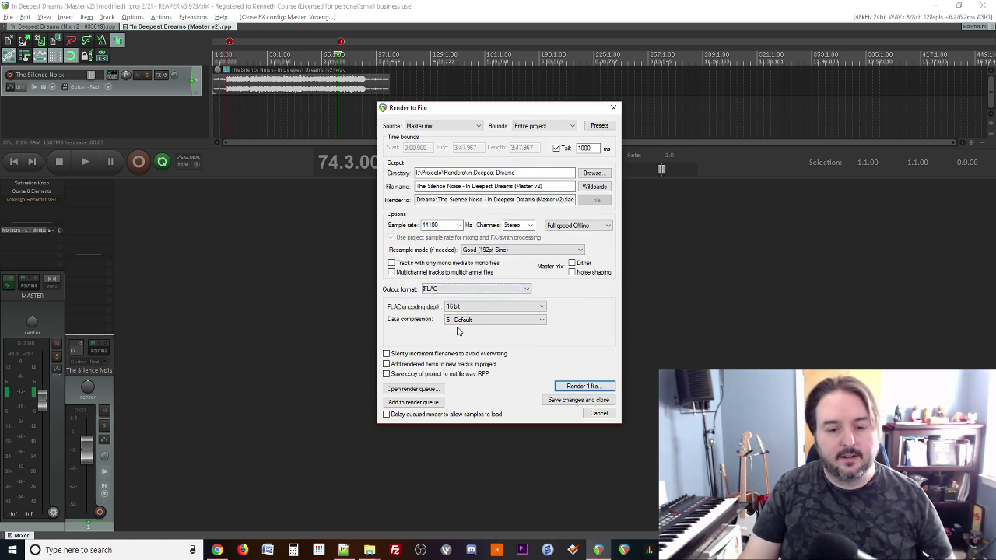
left_click(585, 388)
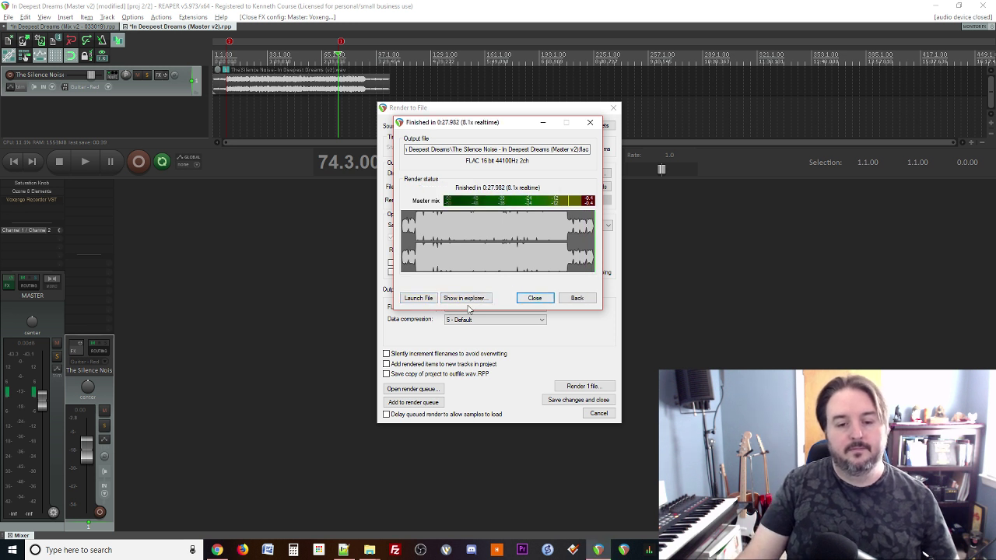
Step: Close the render summary and the Render to File dialog, and bring up Mp3tag
left_click(534, 298)
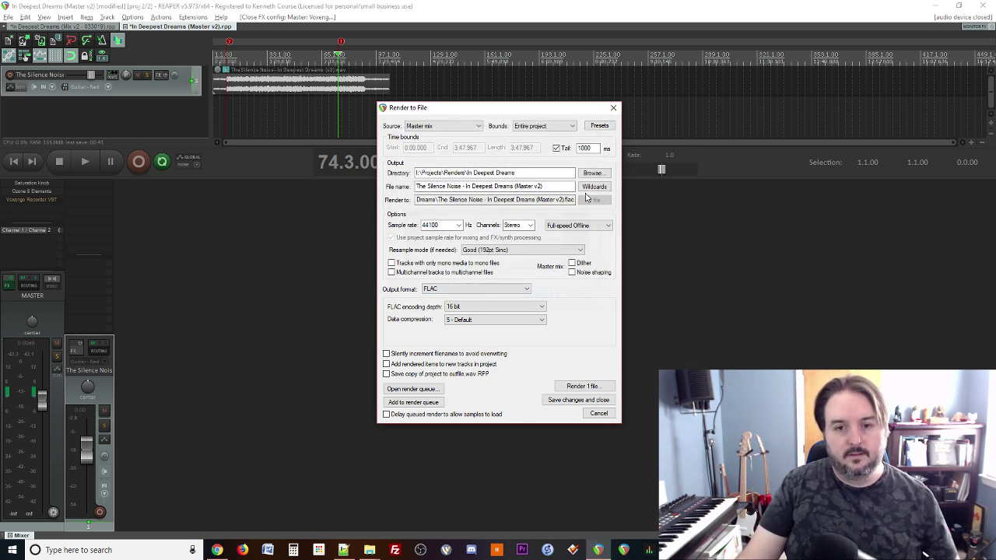
left_click(614, 108)
left_click(614, 108)
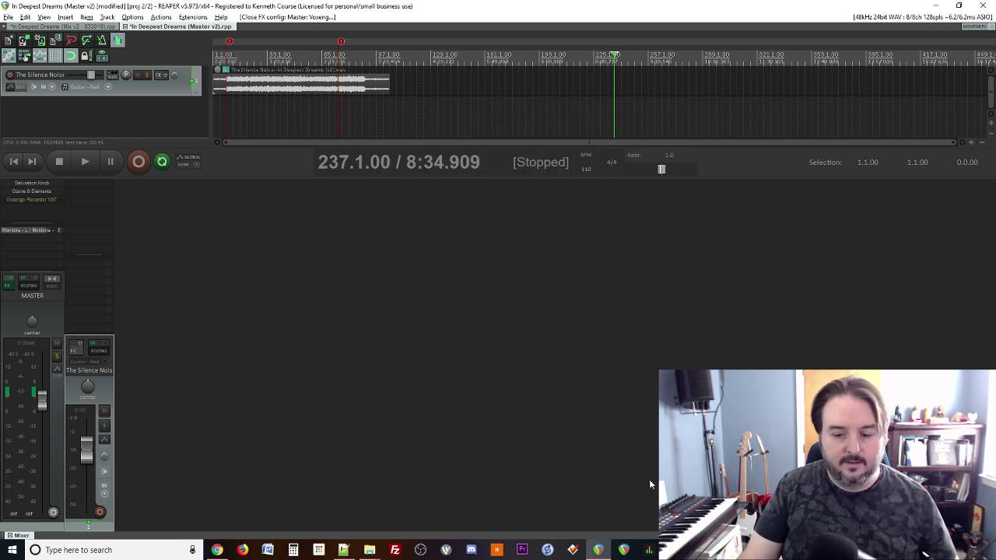
left_click(585, 542)
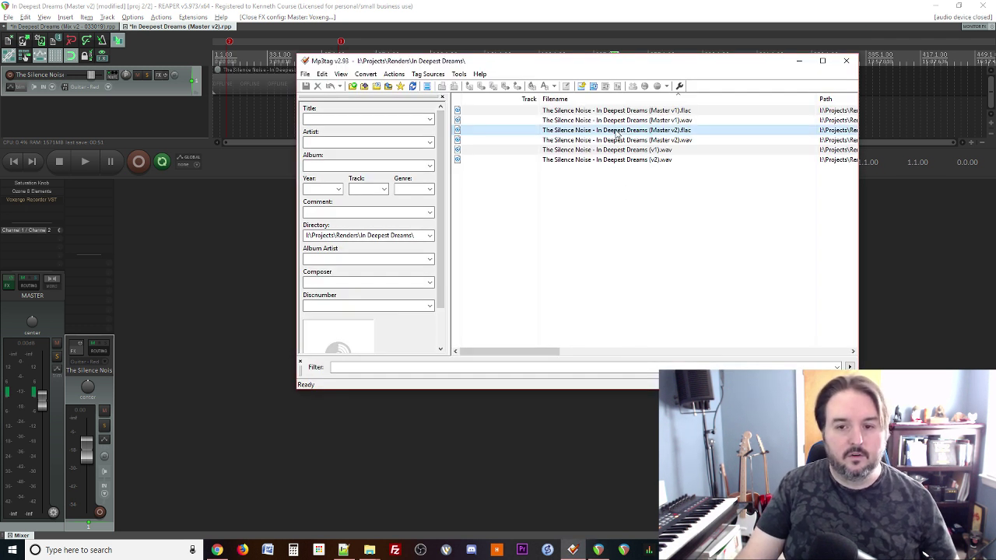
Step: Tag both Master v2 files with title In Deepest Dreams, artist The Silence Noise, album Song a Week
left_click_drag(617, 133, 617, 141)
left_click(399, 117)
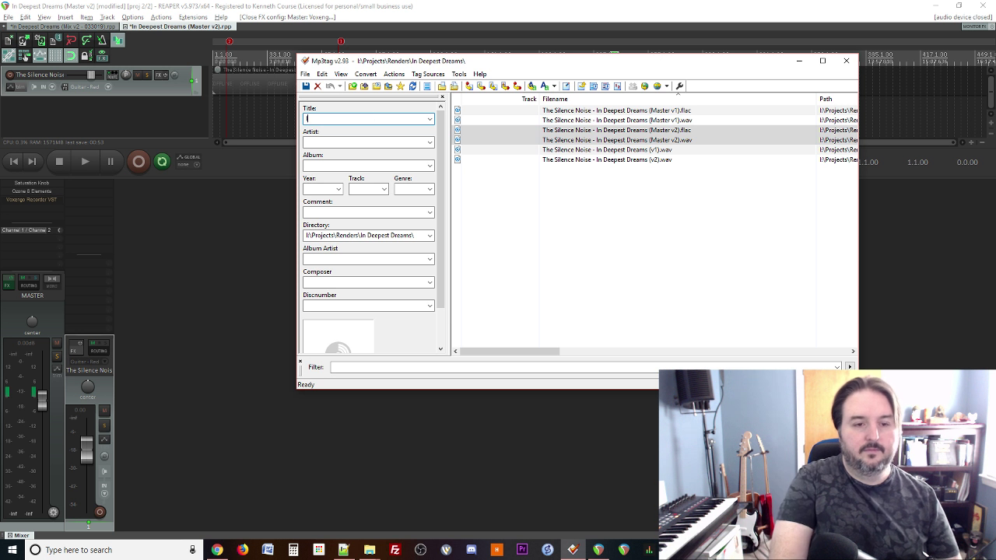
type("In dee")
type("eepest Dreams")
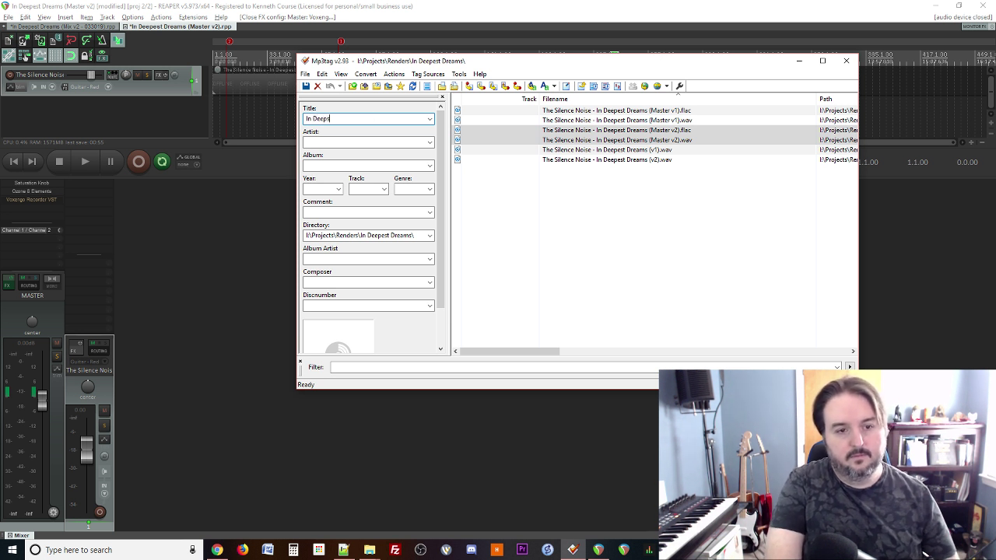
key("Tab")
type("The Sile")
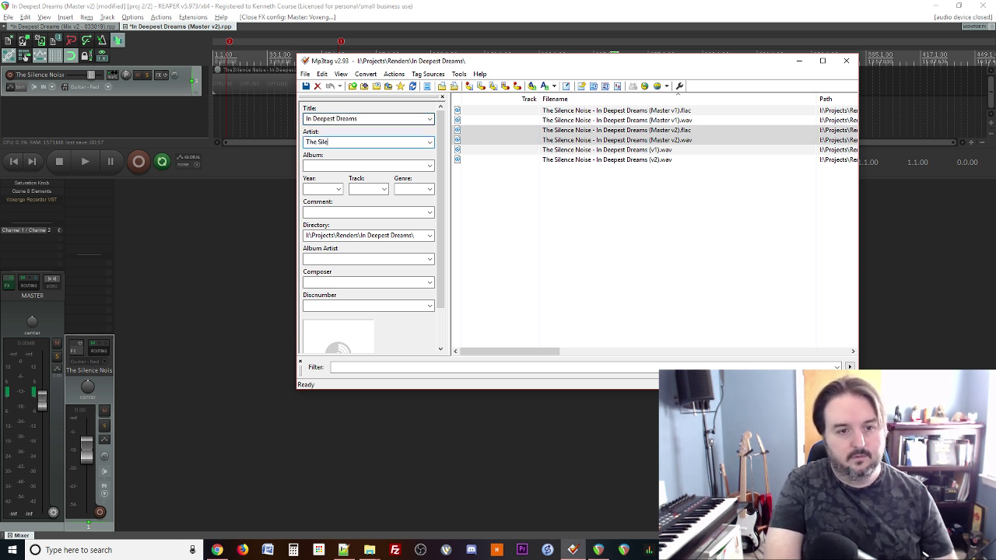
type("nce Noise")
key("Tab")
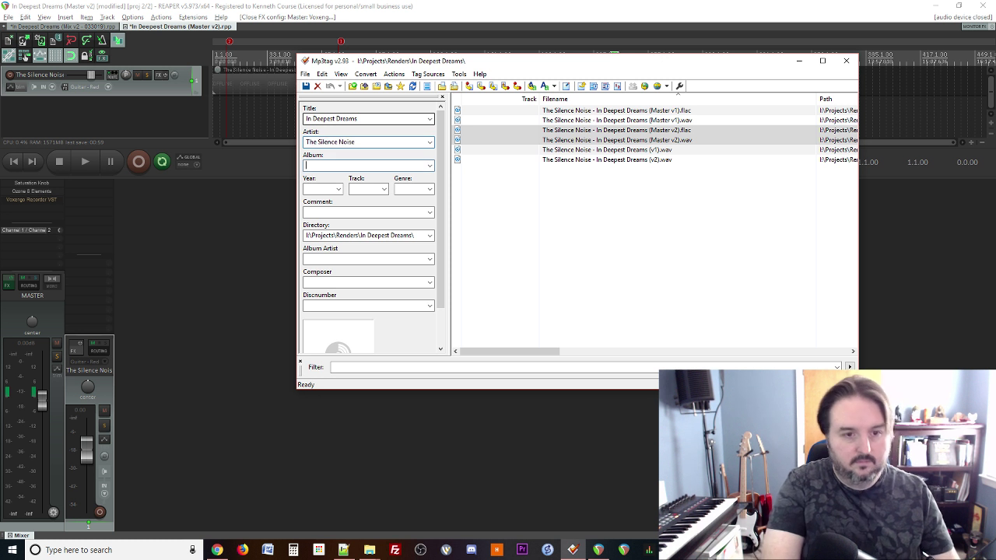
type("Song a Week")
key("Tab")
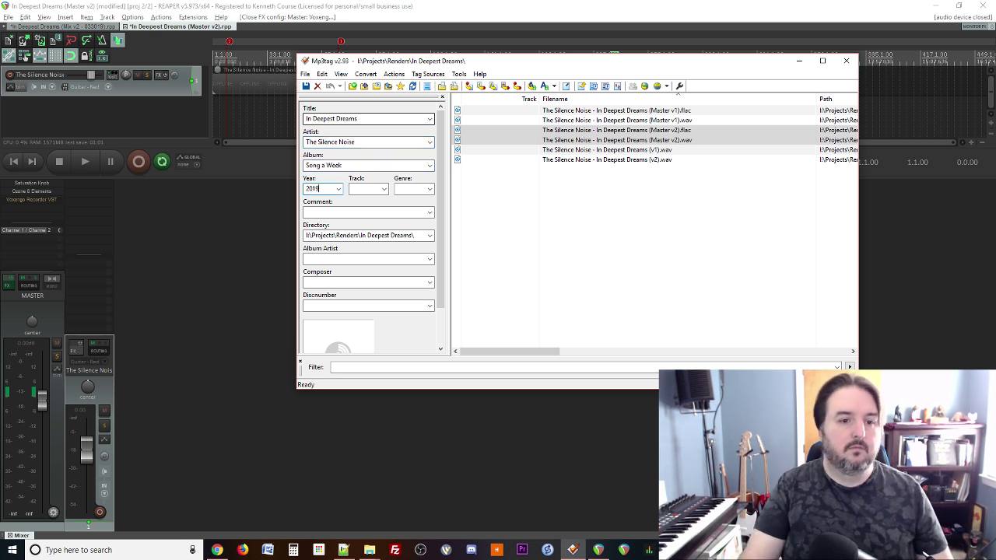
Step: Set Album Artist and Composer to The Silence Noise, save the tags, and close Mp3tag
left_click(366, 259)
type("The Silence Noise")
left_click(338, 281)
type("The Silence Noise")
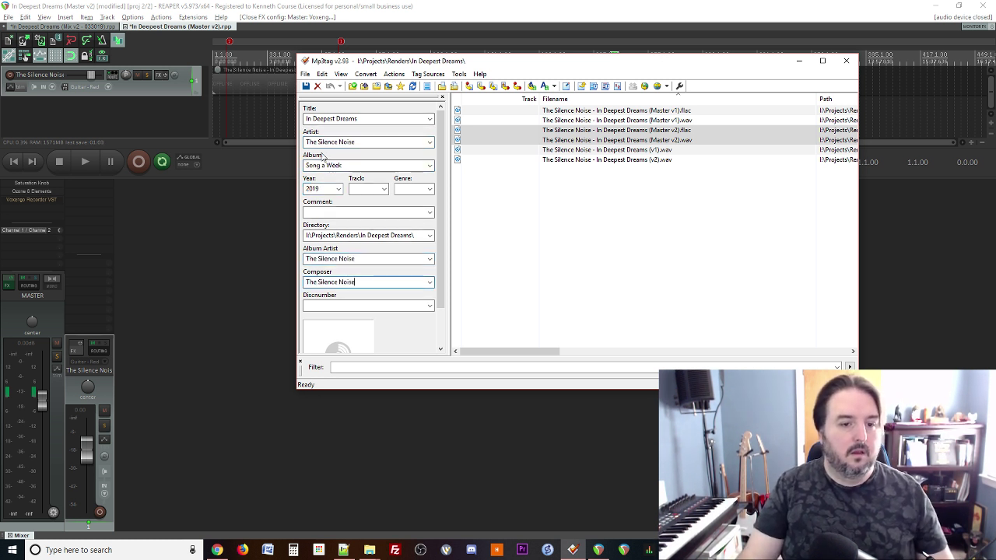
left_click(307, 86)
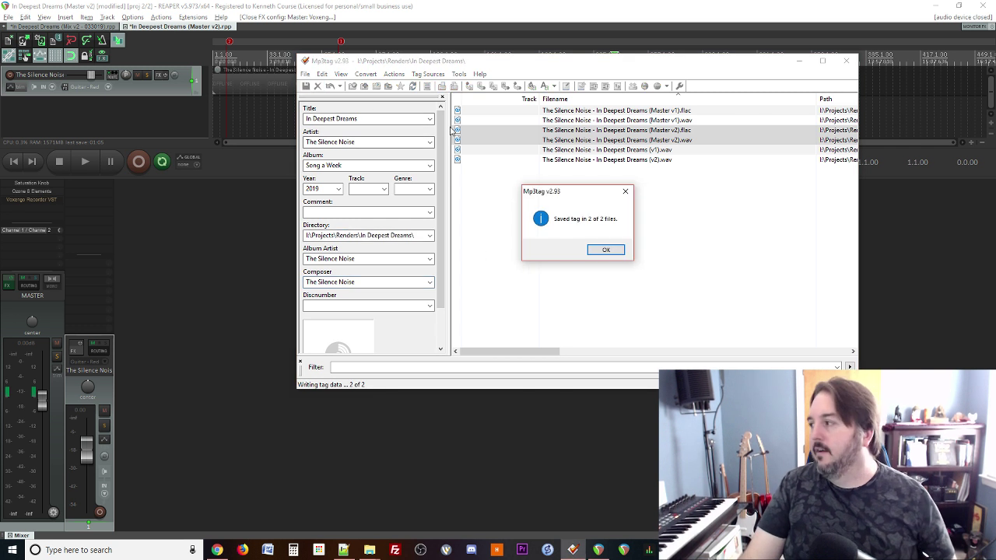
left_click(605, 249)
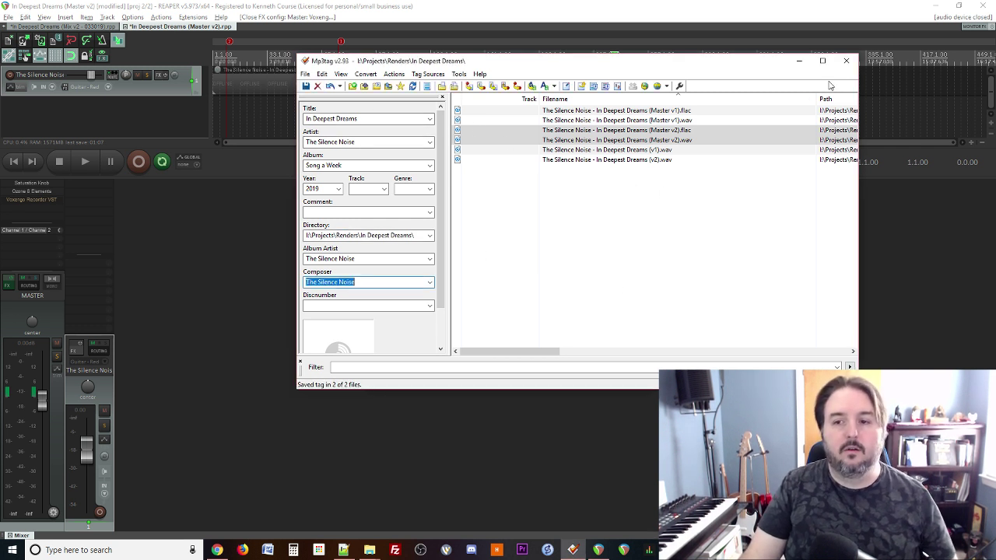
left_click(841, 66)
left_click_drag(995, 240, 330, 1)
Step: Load soundcloud.com in a new browser tab
left_click(141, 9)
type("soundcloud.c")
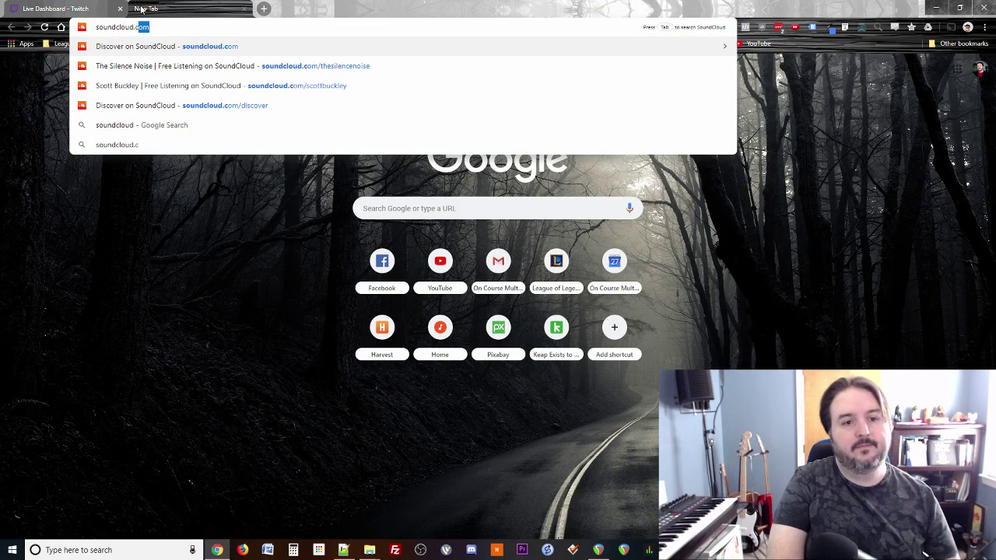
key("Return")
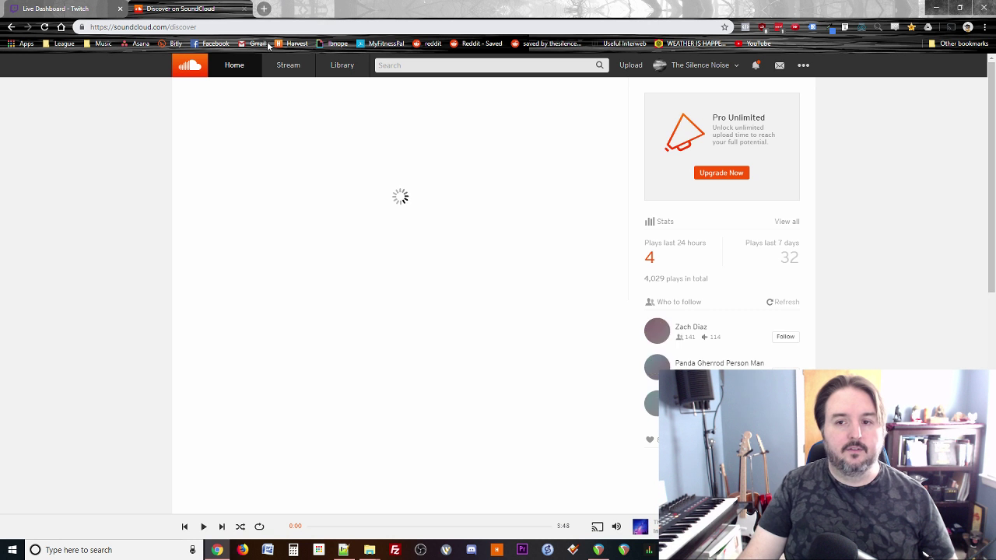
left_click(753, 69)
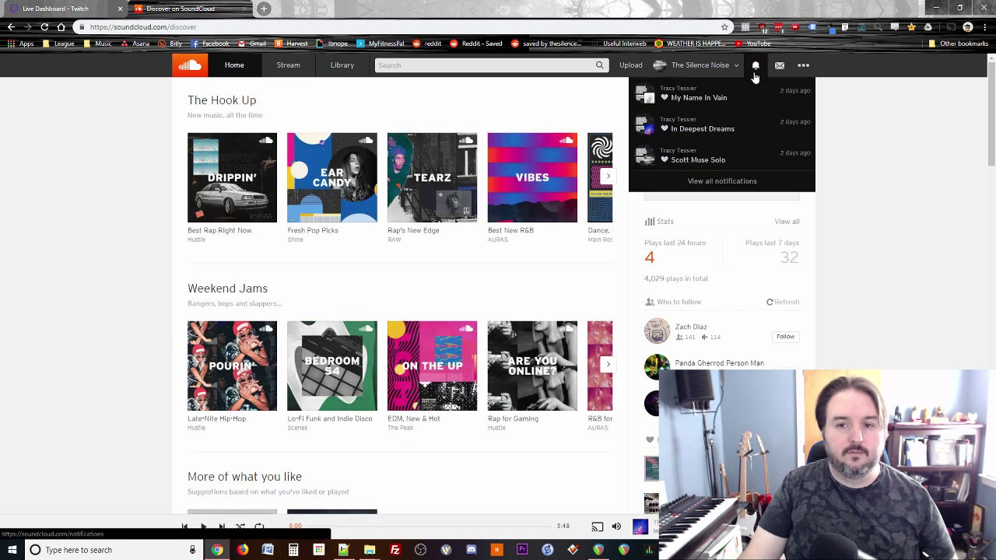
left_click(754, 69)
Step: Go to your uploaded tracks and open the In Deepest Dreams edit details
left_click(714, 68)
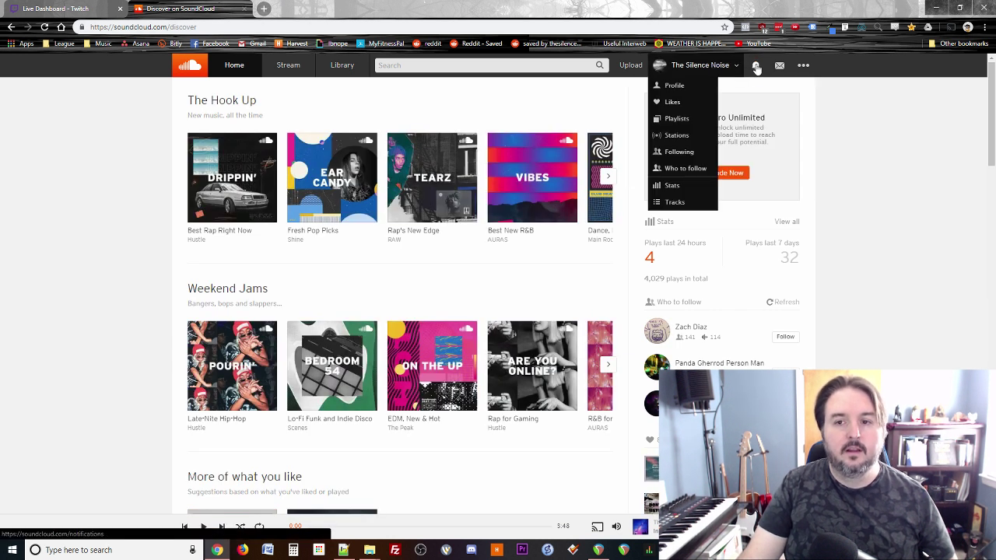
left_click(755, 67)
left_click(754, 67)
left_click(725, 68)
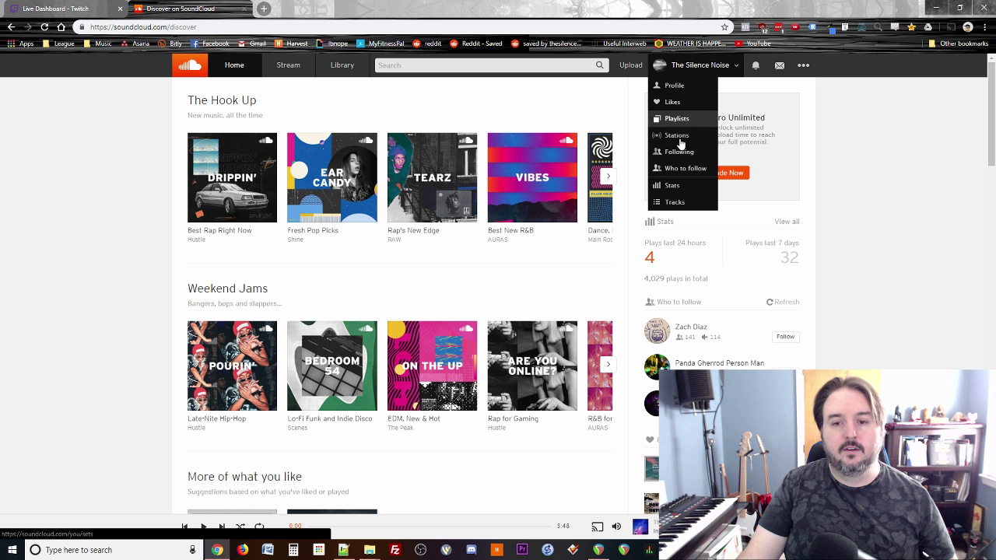
left_click(674, 204)
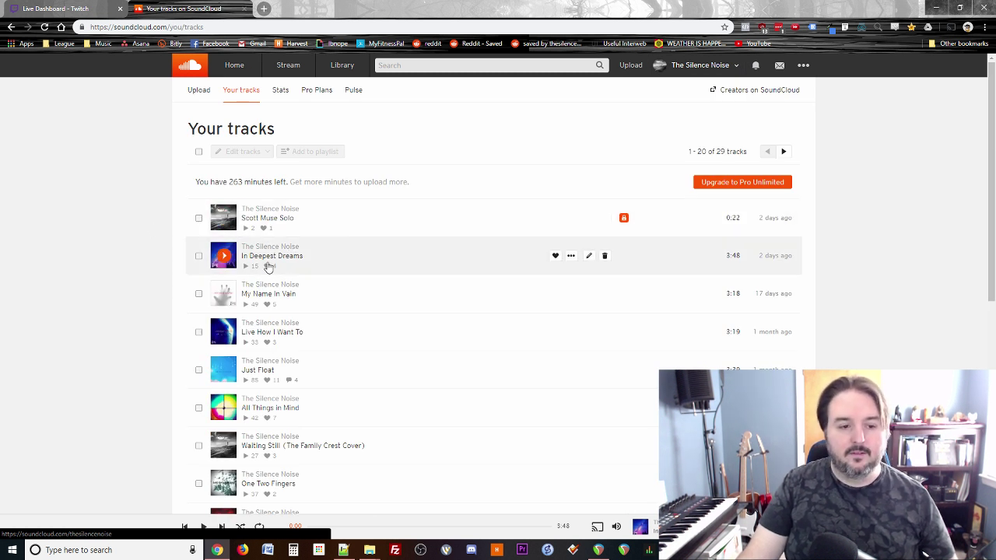
left_click(589, 255)
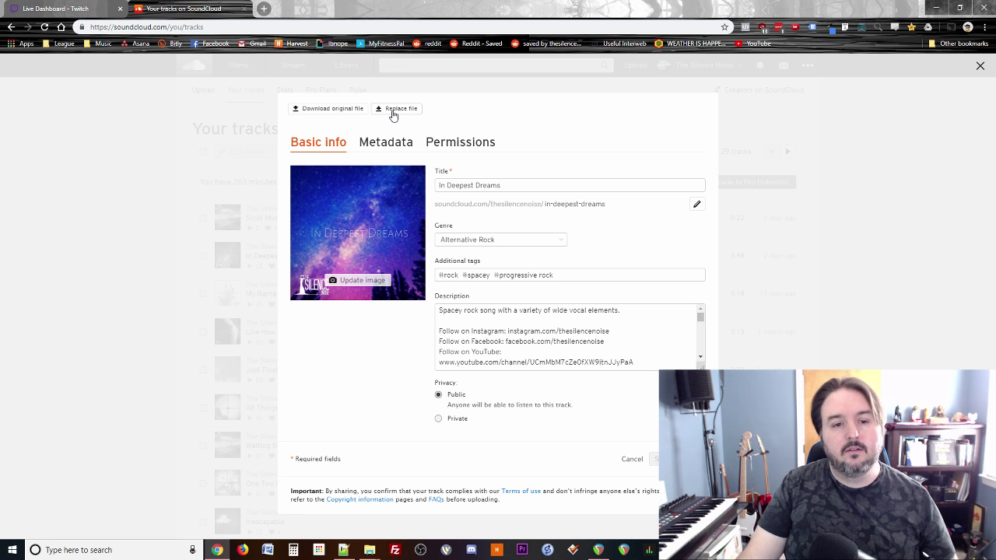
Step: Replace the track's audio with the (Master v2).wav file from the In Deepest Dreams renders folder
left_click(393, 113)
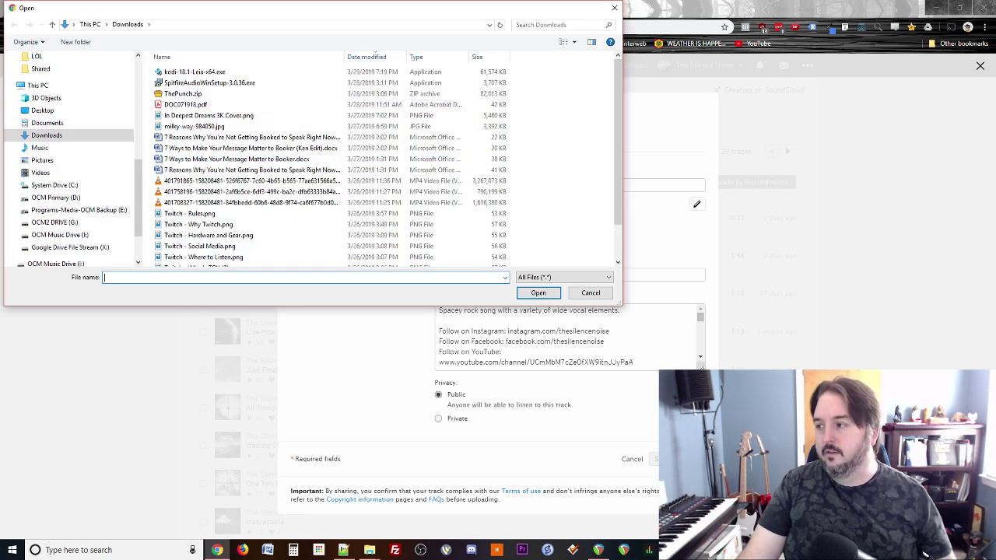
key("alt+Tab")
left_click(201, 29)
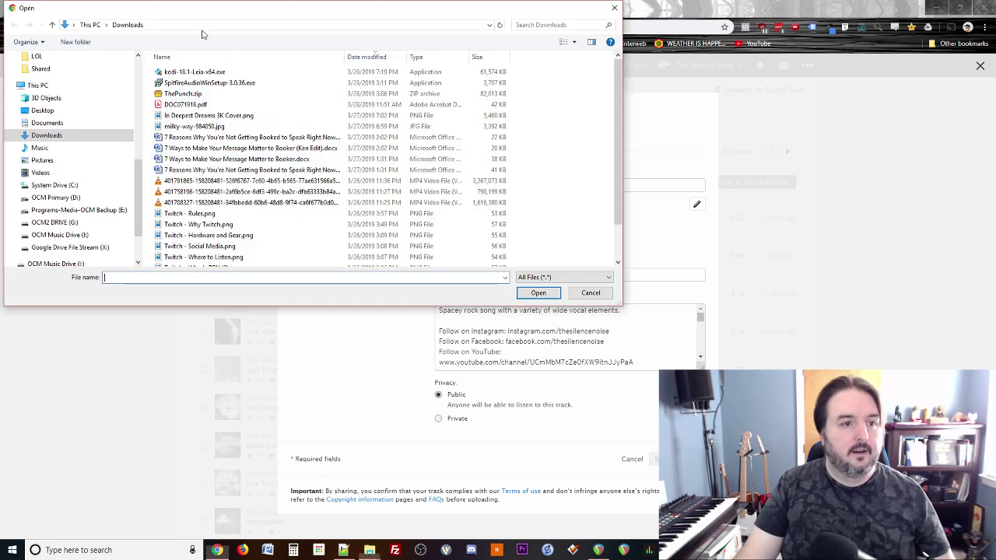
type("I:\\Projects\\Renders\\In Deepest Dreams")
key("Return")
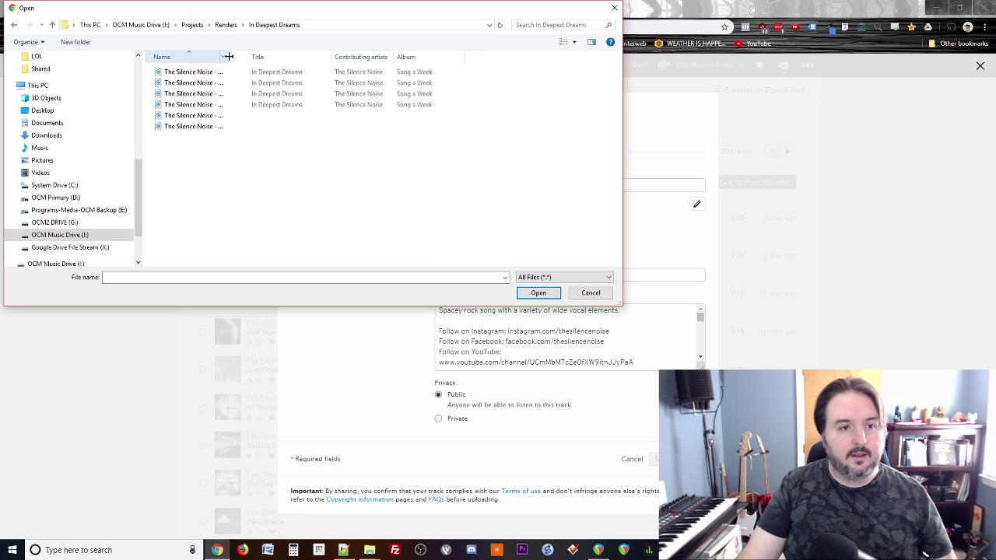
left_click_drag(228, 57, 389, 57)
double_click(294, 107)
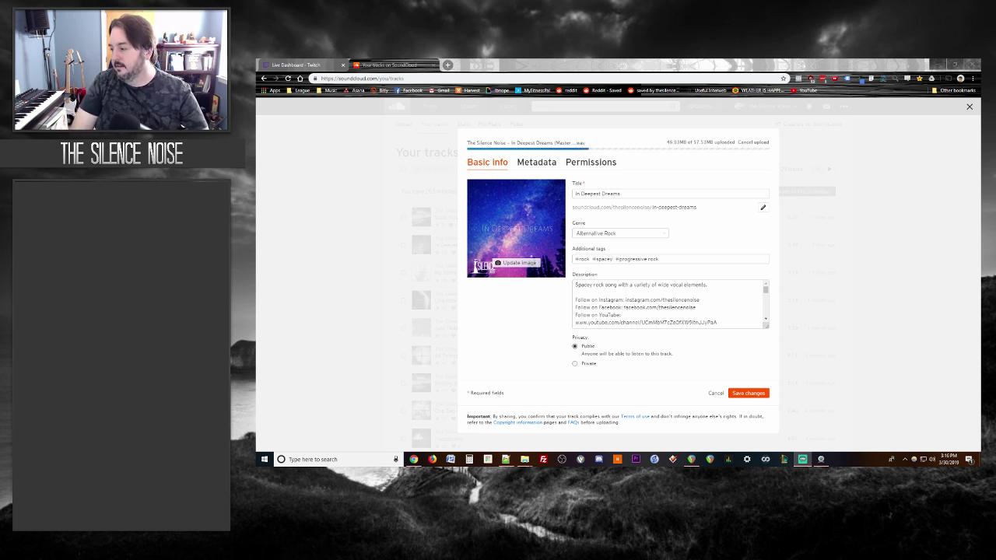
Step: Retitle the Twitch stream 'Listening through other r/Songwriters' and save the stream information
left_click(325, 63)
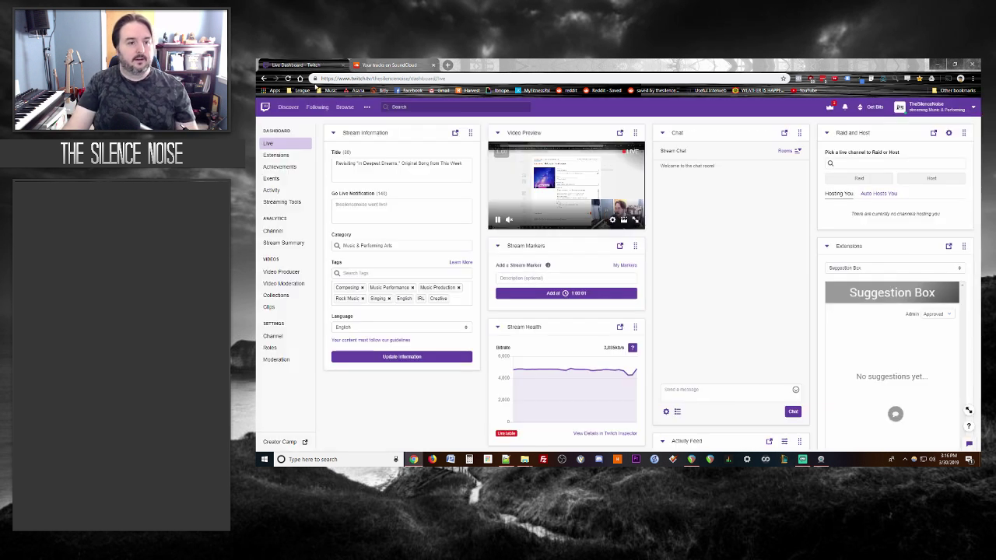
left_click(392, 163)
key("ctrl+a")
key("BackSpace")
type("Listening")
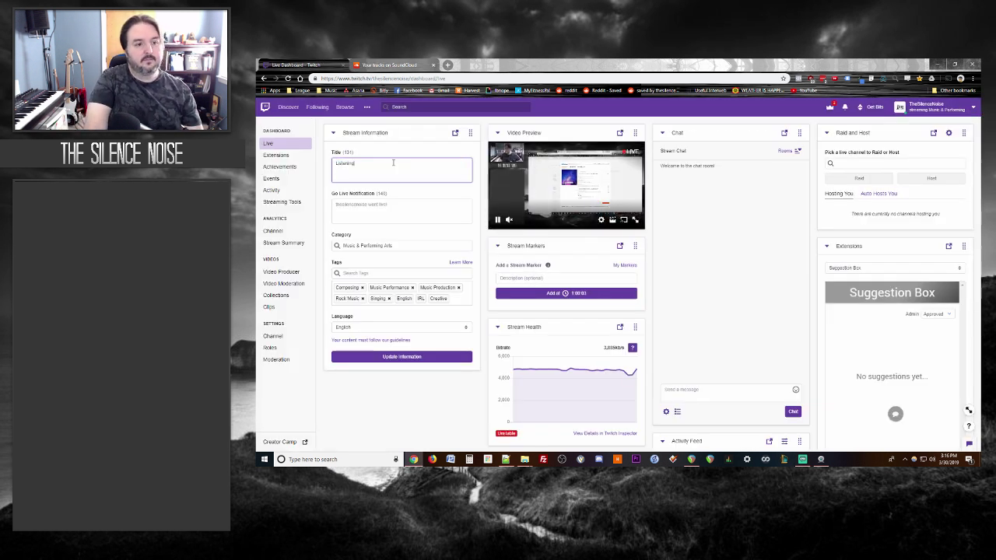
type(" through other #son")
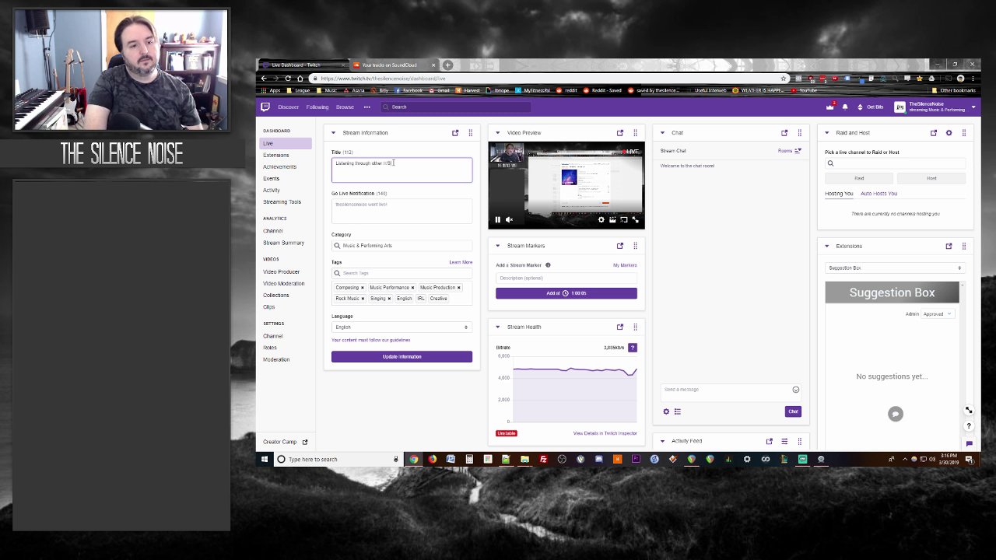
type("r/Songwriters tr")
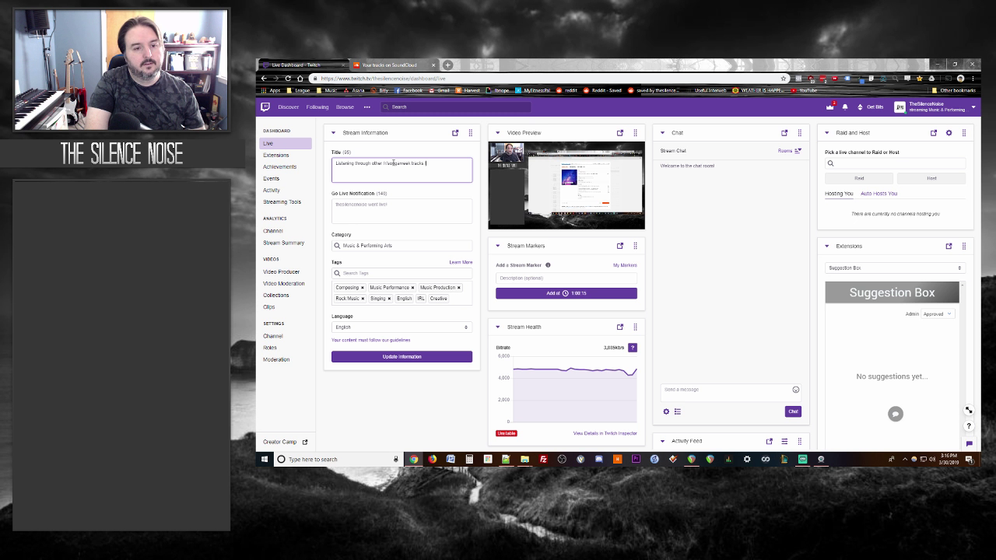
type("ack")
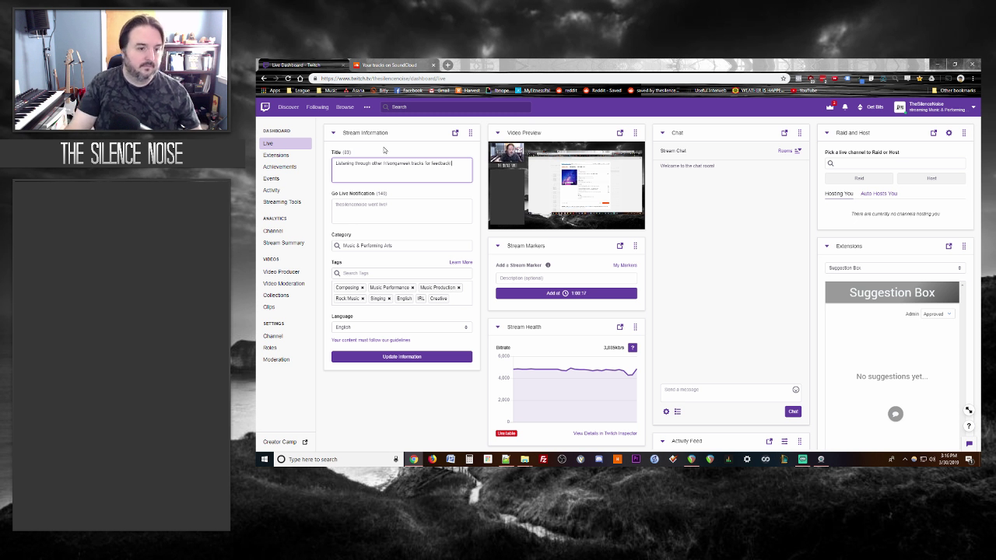
left_click(400, 356)
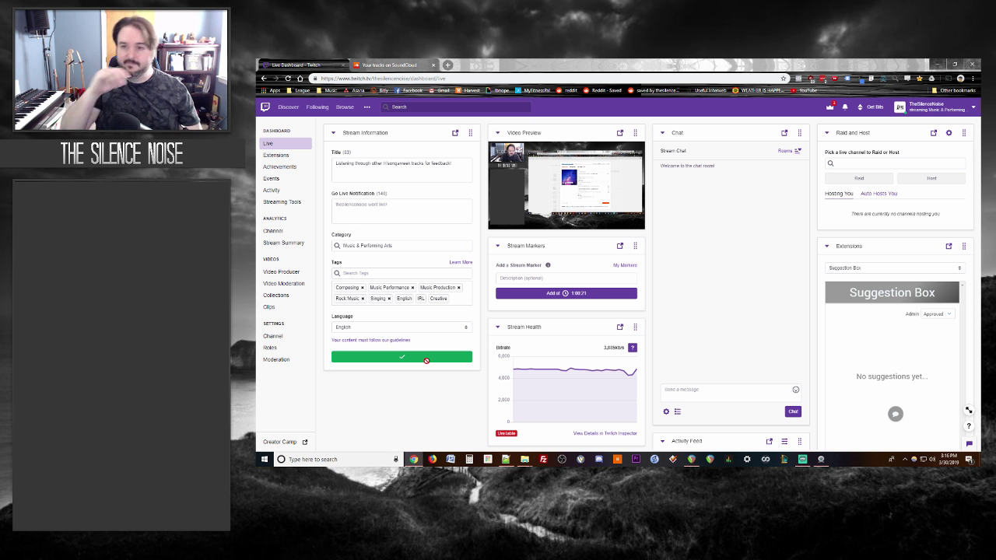
Step: Save the In Deepest Dreams track changes on SoundCloud and return to the Twitch dashboard
left_click(382, 64)
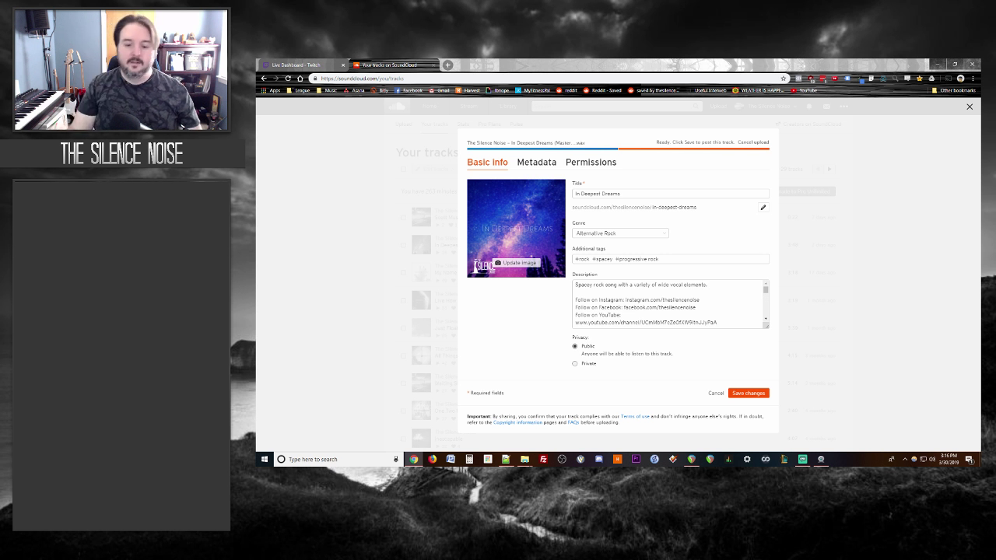
left_click(759, 394)
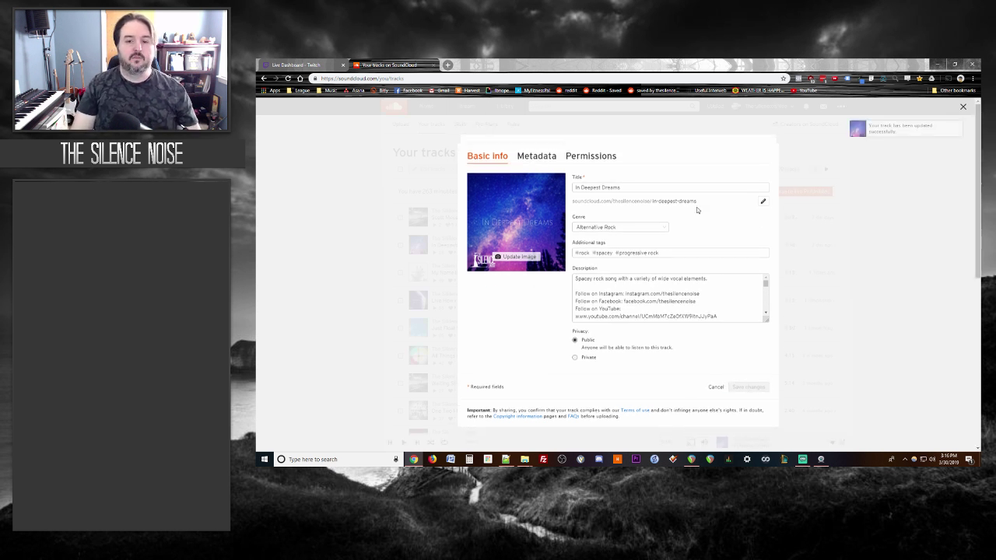
left_click(295, 64)
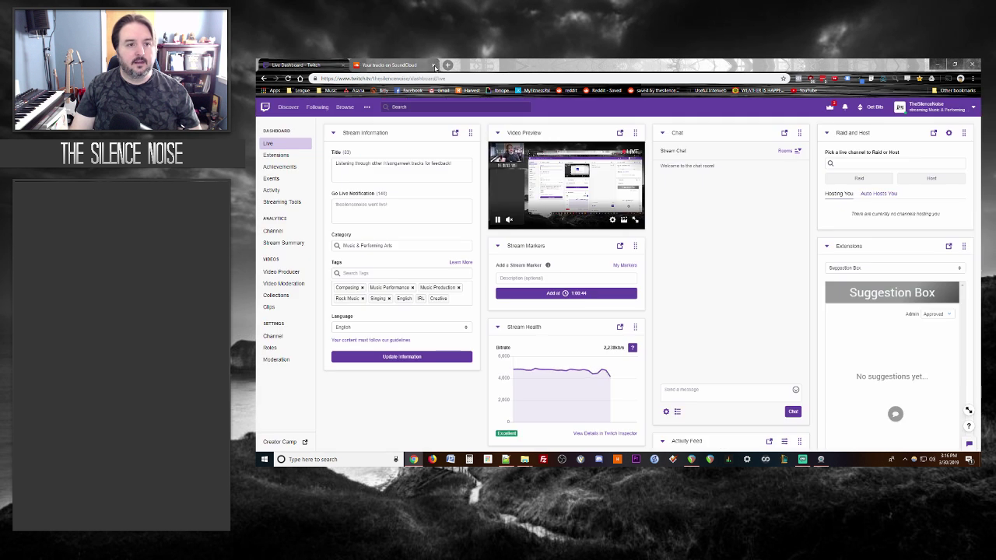
left_click(447, 65)
left_click(301, 66)
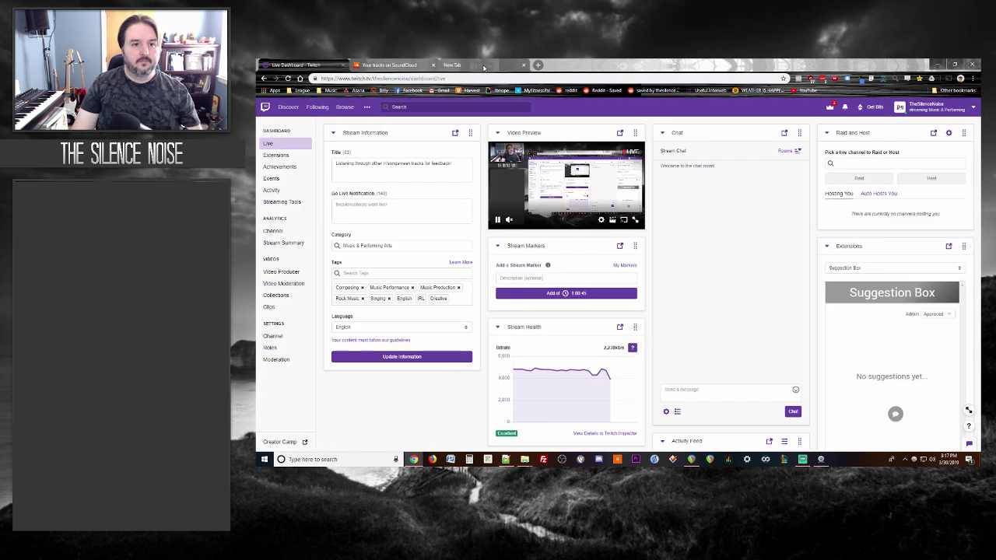
Step: Open reddit.com/r/songaweek and sign in with the saved Reddit account
left_click(450, 65)
type("reddit.com/r/songaweek")
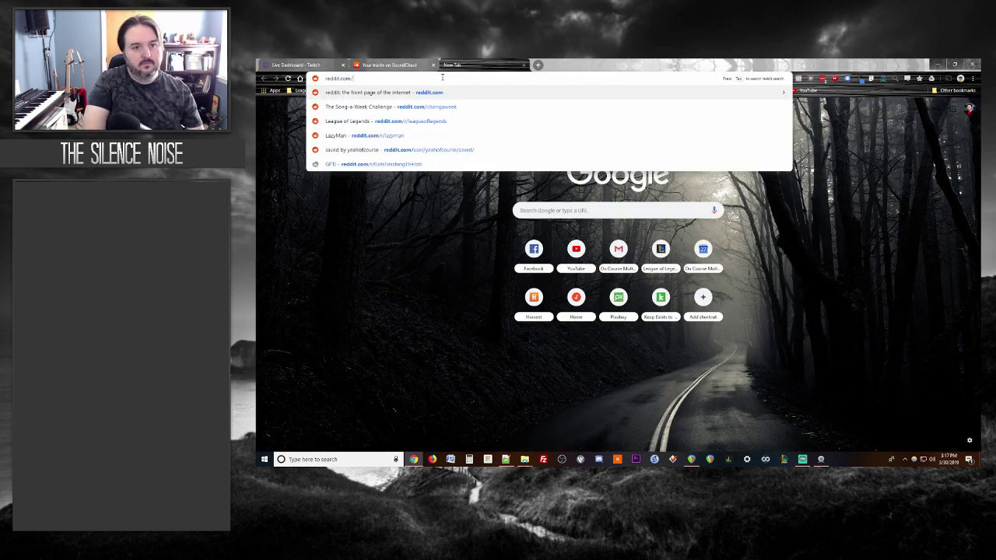
key("Return")
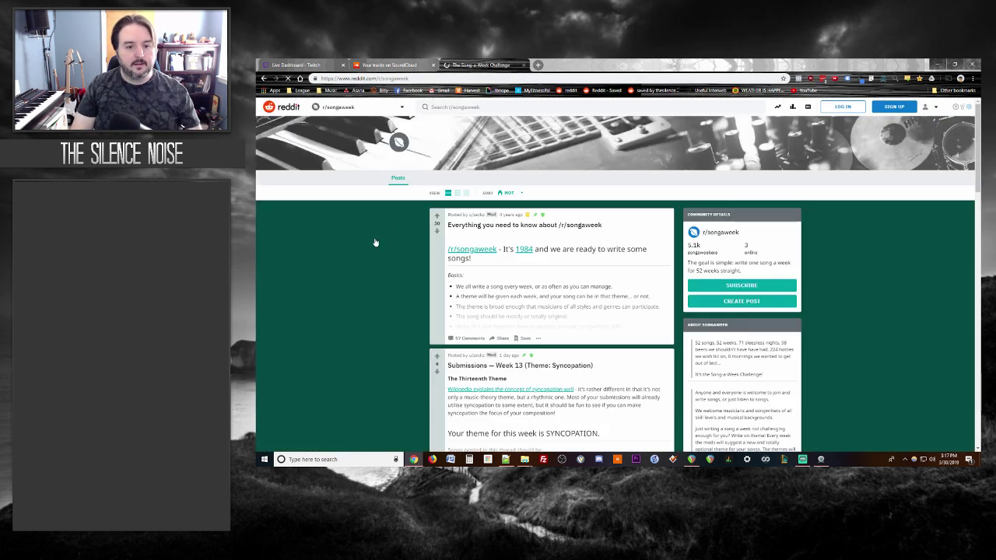
scroll(385, 244, "down", 5)
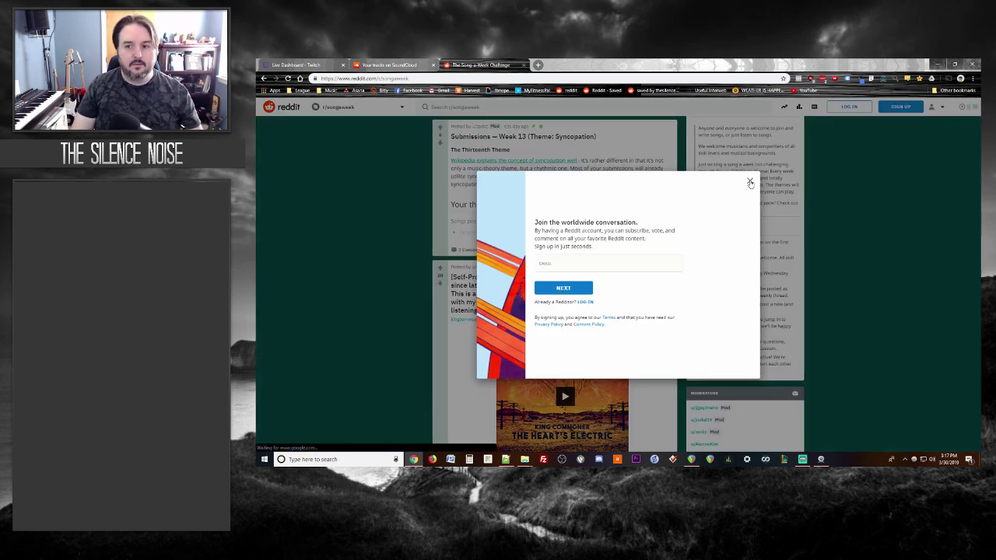
left_click(748, 182)
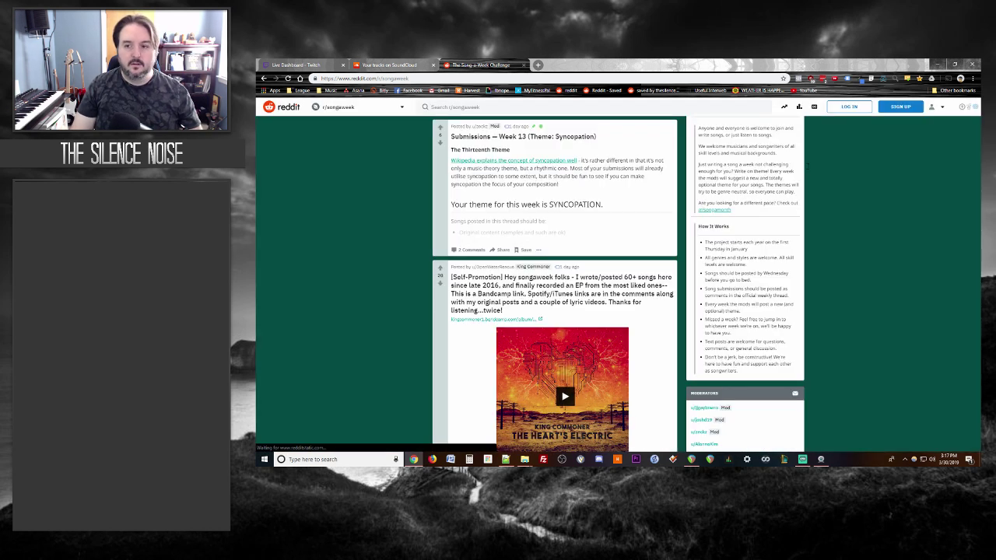
left_click(967, 109)
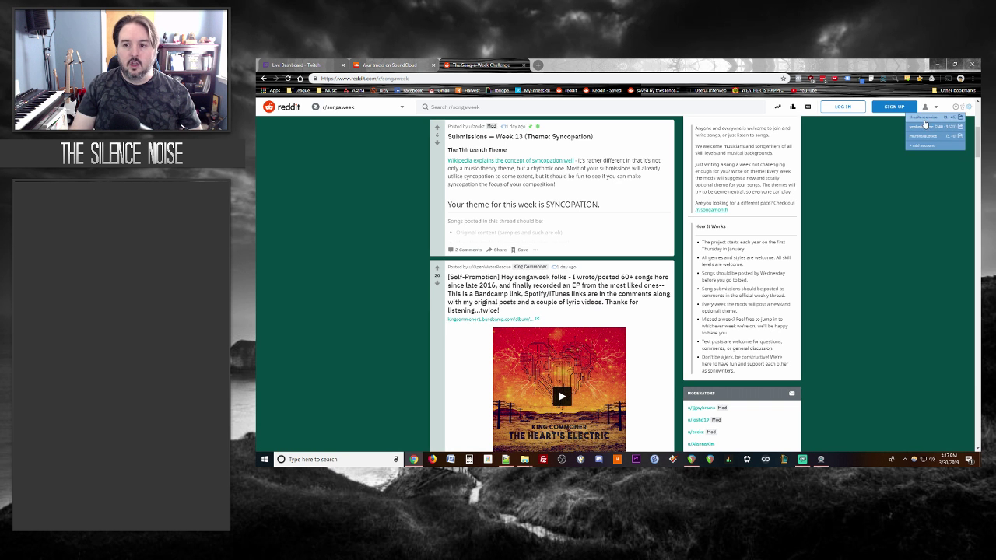
left_click(928, 125)
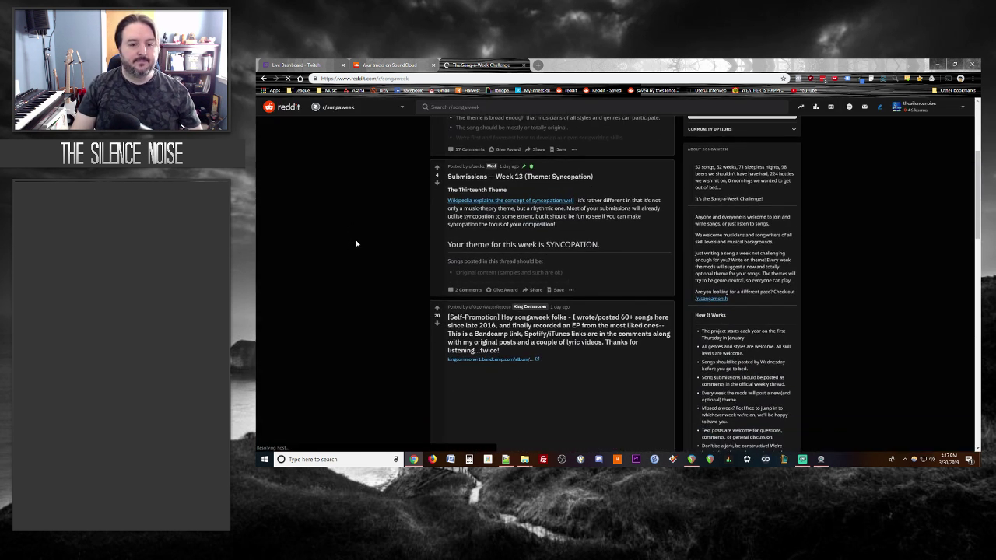
Step: Save the Week 13 Syncopation post and open the Week 12 Foreign Language submissions thread
scroll(356, 242, "down", 2)
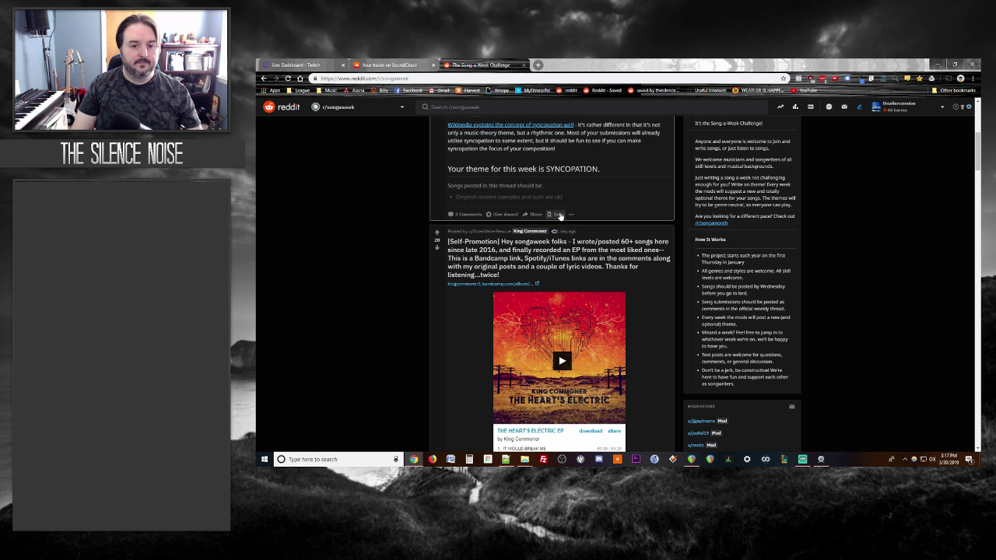
left_click(560, 215)
scroll(335, 253, "down", 3)
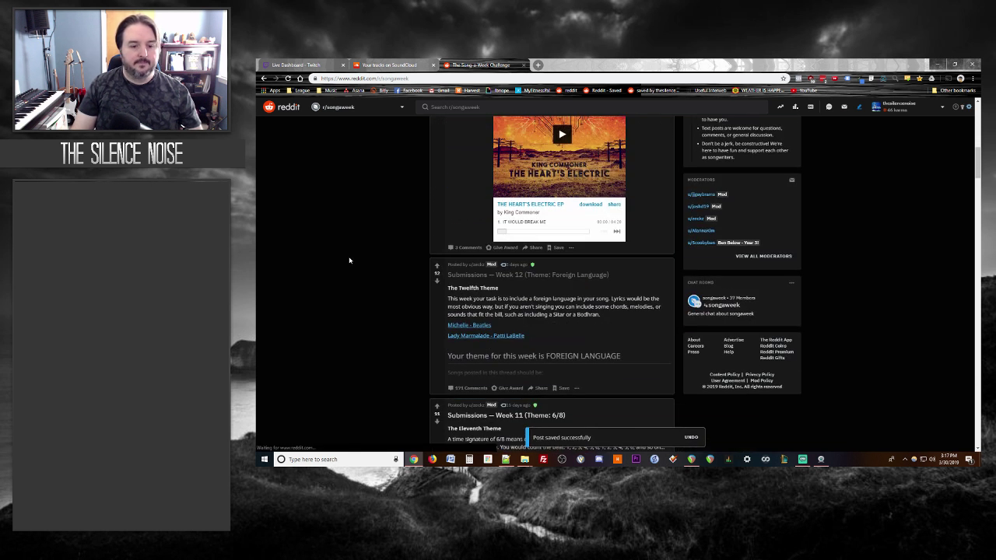
left_click(536, 274)
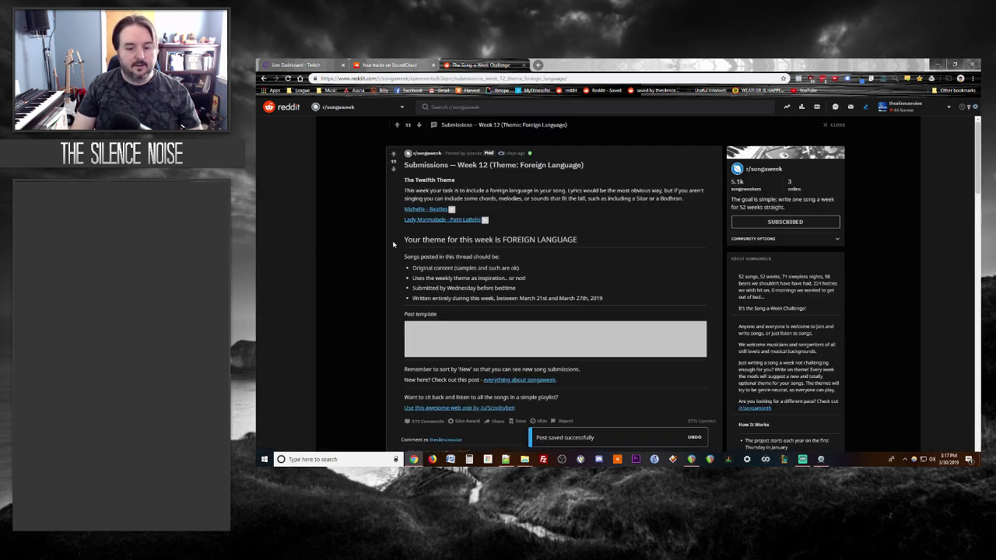
scroll(365, 250, "down", 4)
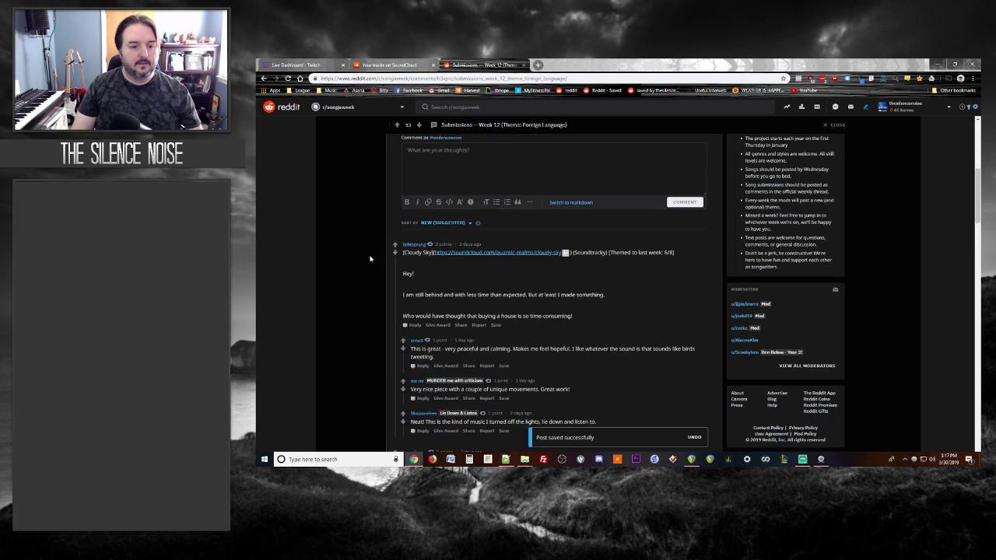
left_click(387, 64)
left_click(482, 65)
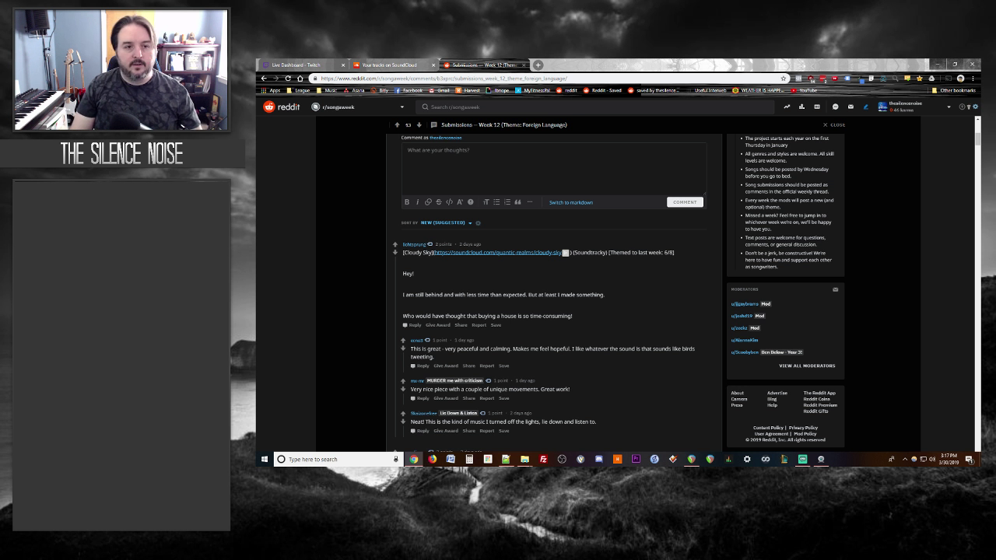
Step: Close REAPER from its taskbar icon, saving all unsaved In Deepest Dreams projects
left_click(691, 459)
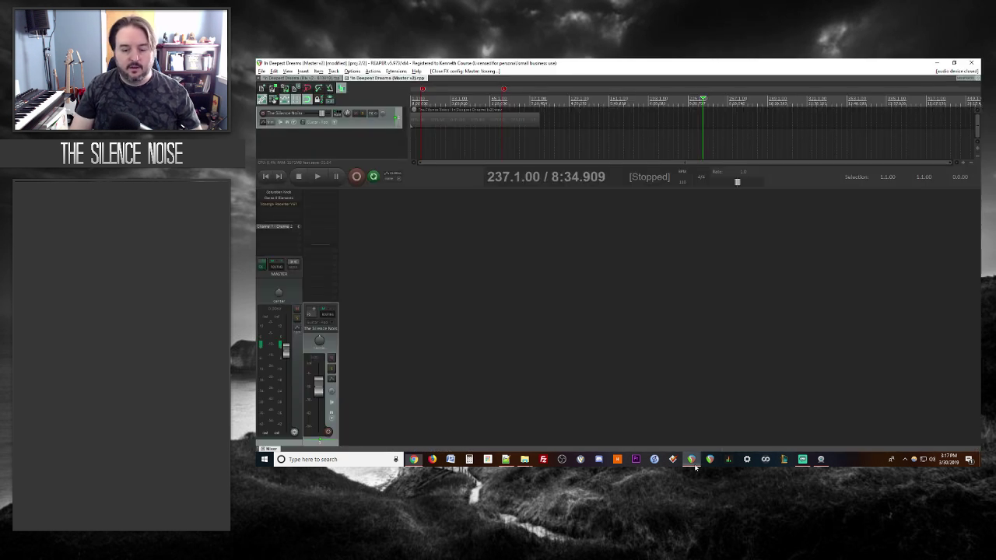
right_click(691, 459)
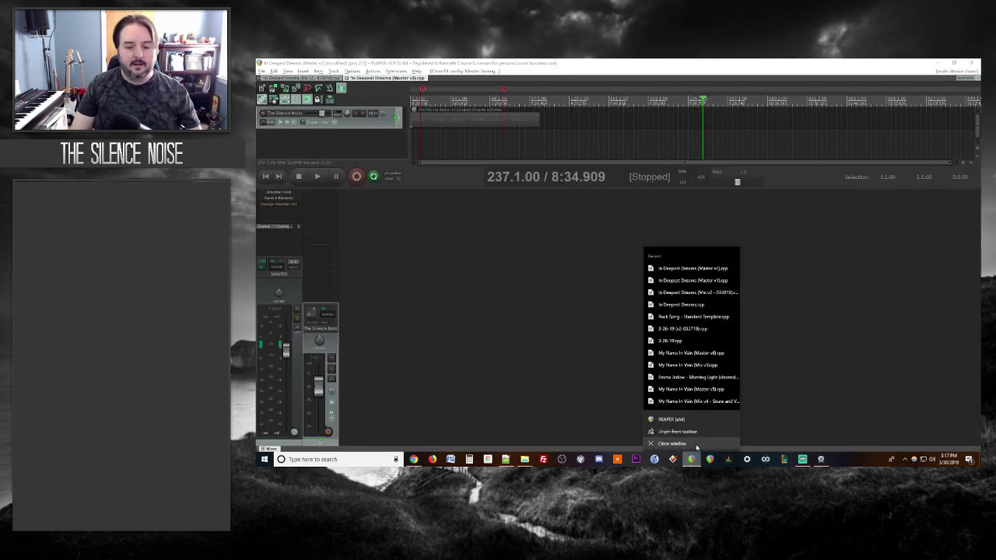
left_click(694, 443)
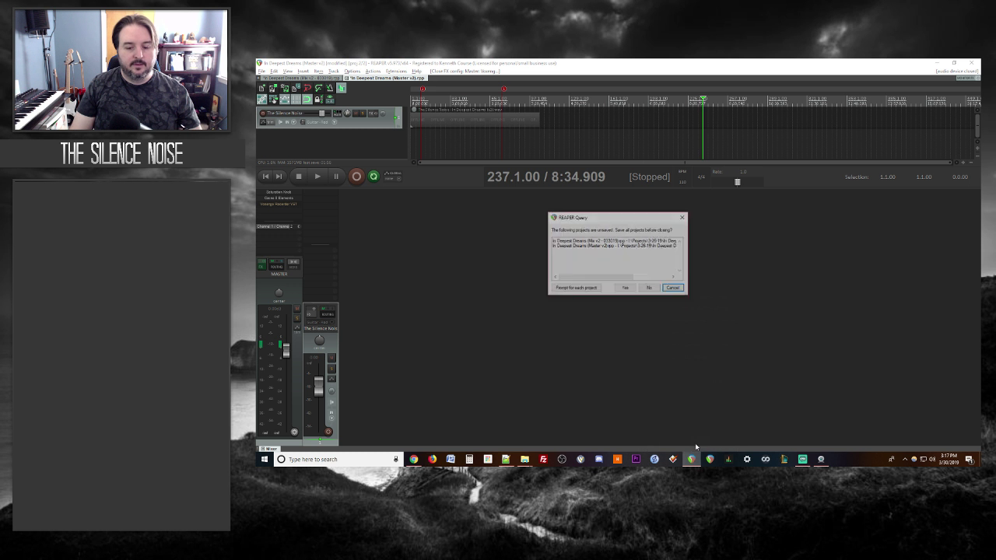
left_click(625, 288)
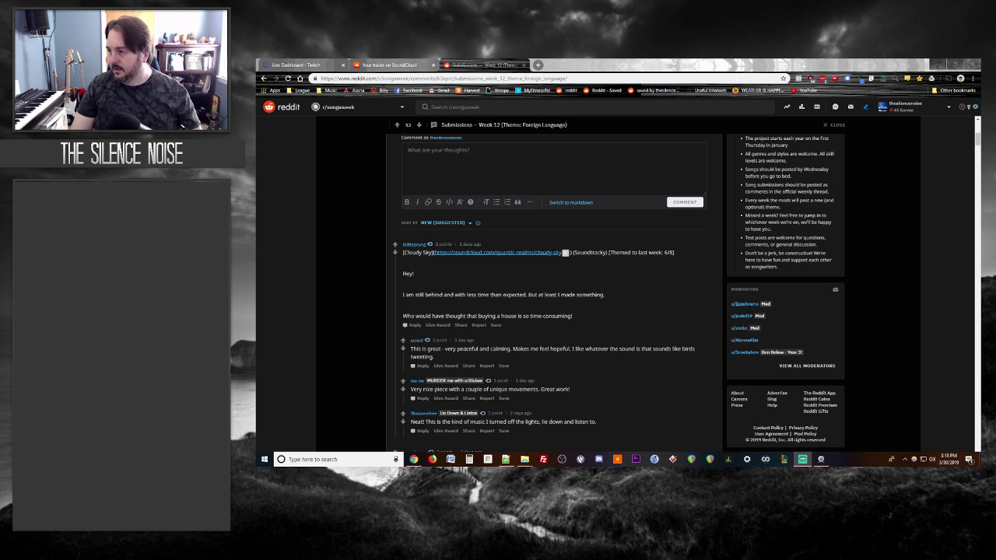
Step: Open the Cloudy Sky track from the Reddit comment and briefly play it
left_click(507, 252)
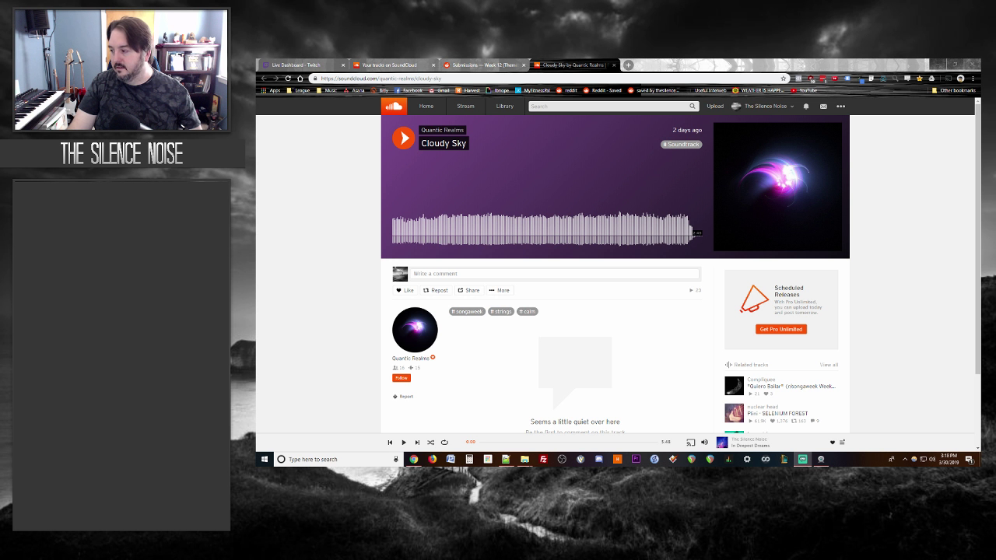
left_click(404, 139)
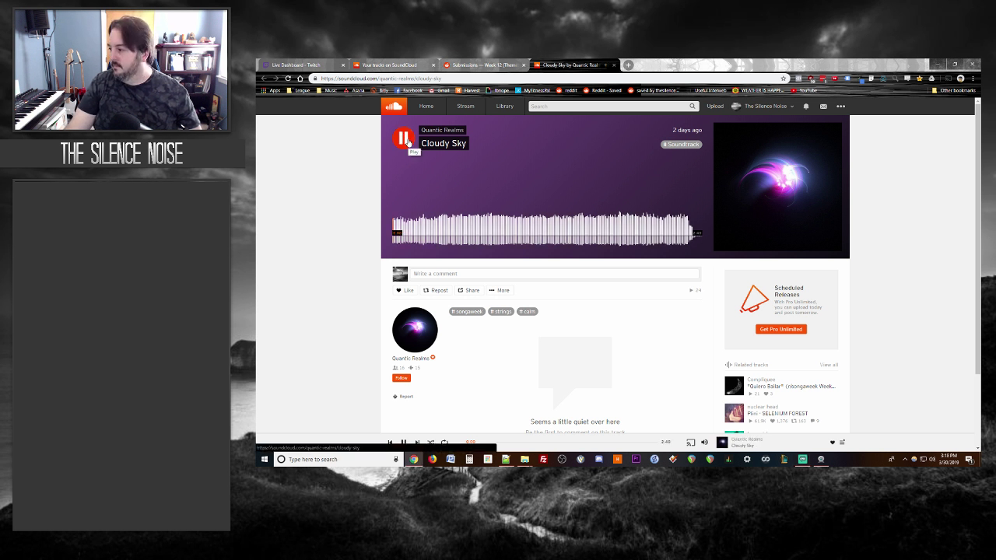
left_click(406, 140)
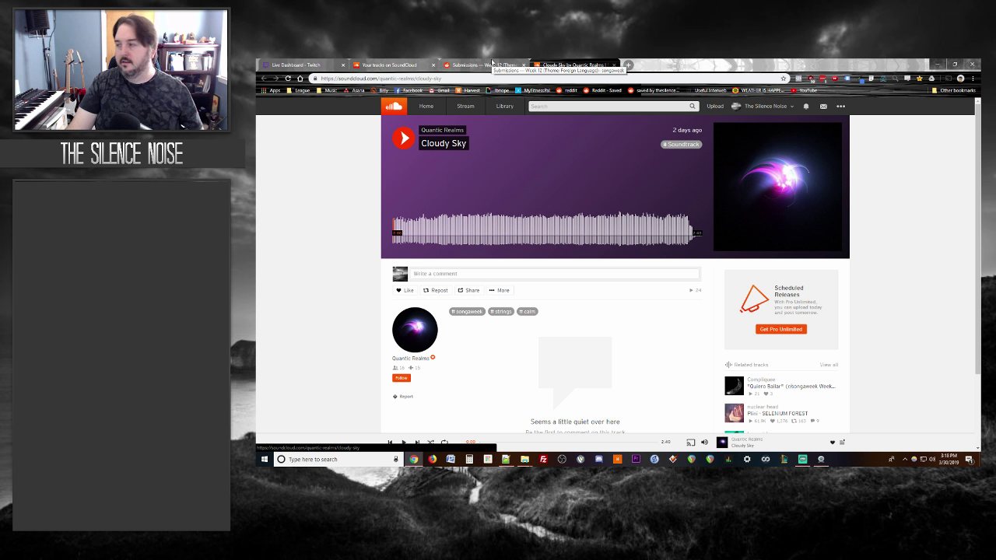
Step: Copy the Week 12 Reddit thread's address
left_click(400, 65)
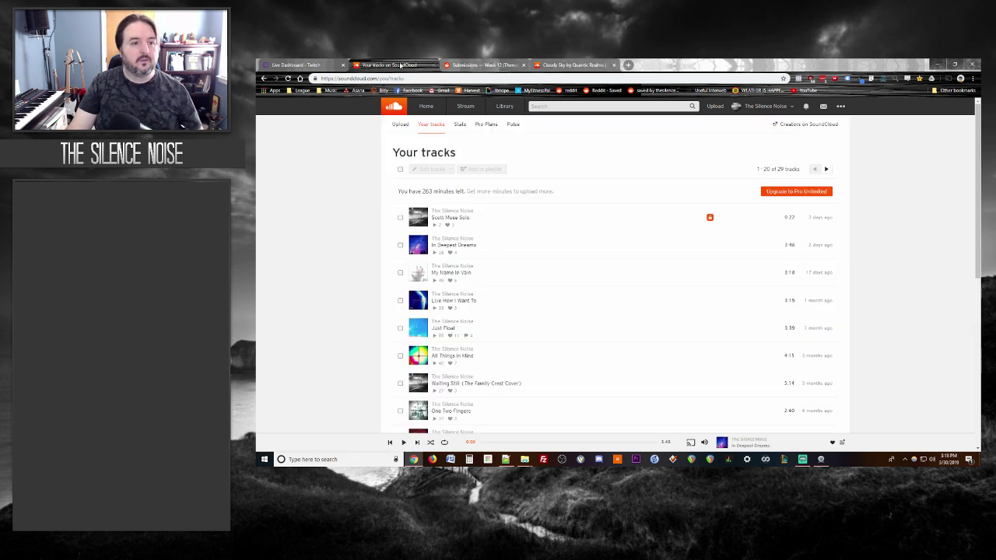
left_click(296, 65)
left_click(507, 64)
left_click(300, 64)
left_click(479, 64)
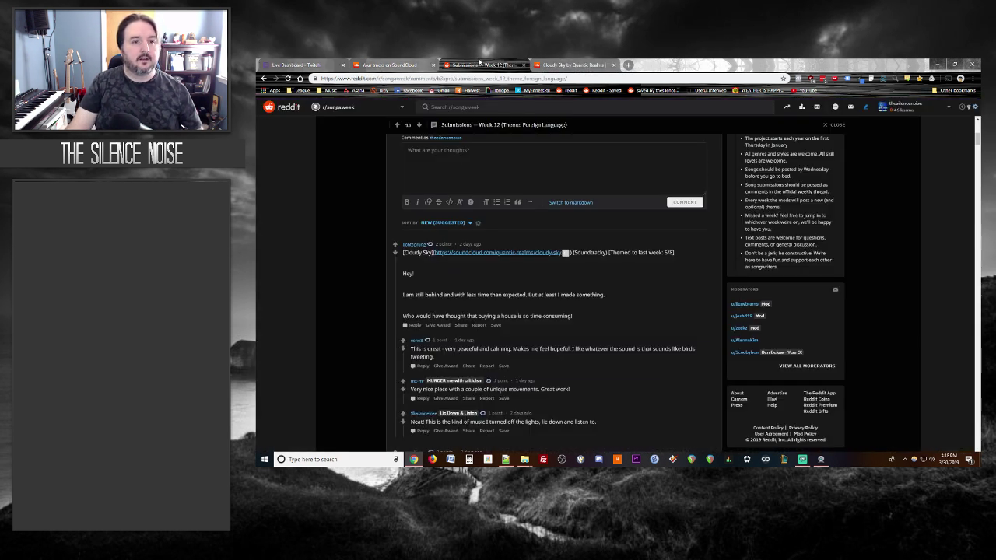
left_click(455, 77)
right_click(439, 82)
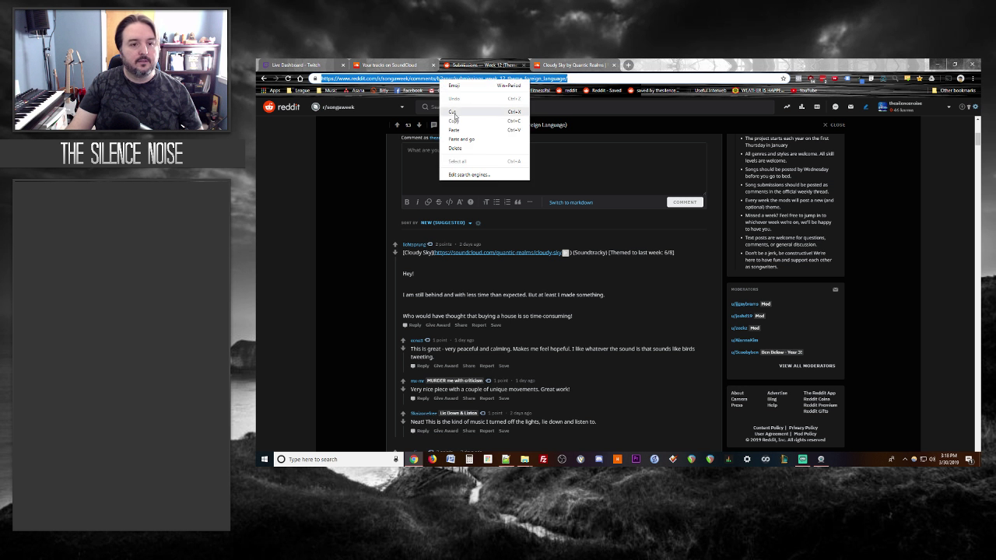
left_click(453, 121)
key("alt+Tab")
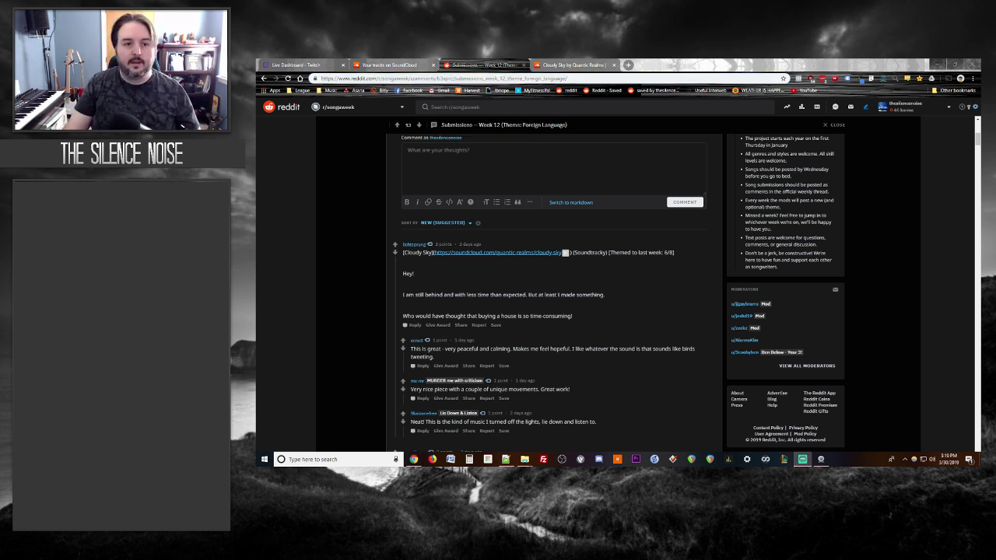
Step: Play Cloudy Sky, follow its artist, and start a comment on the track
left_click(550, 69)
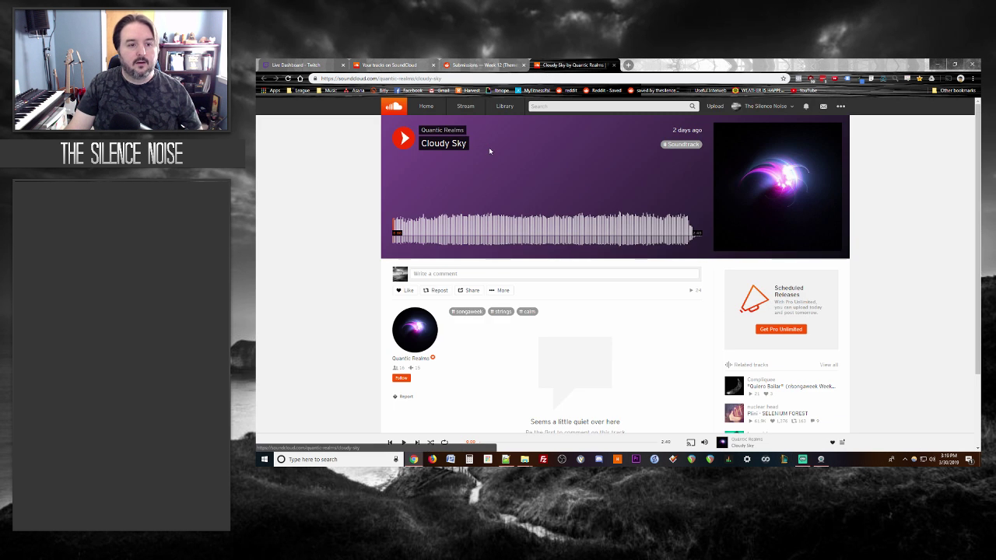
left_click(395, 225)
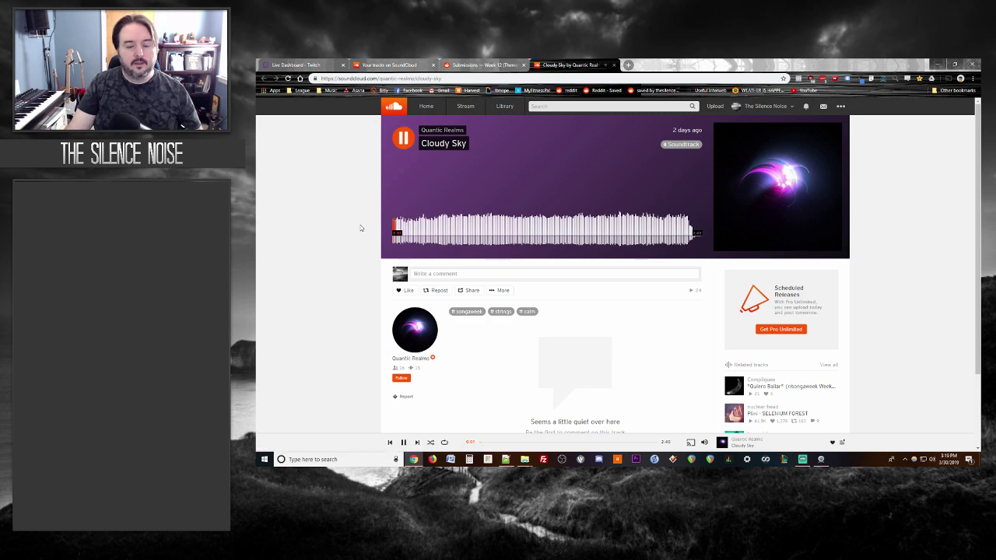
left_click(400, 378)
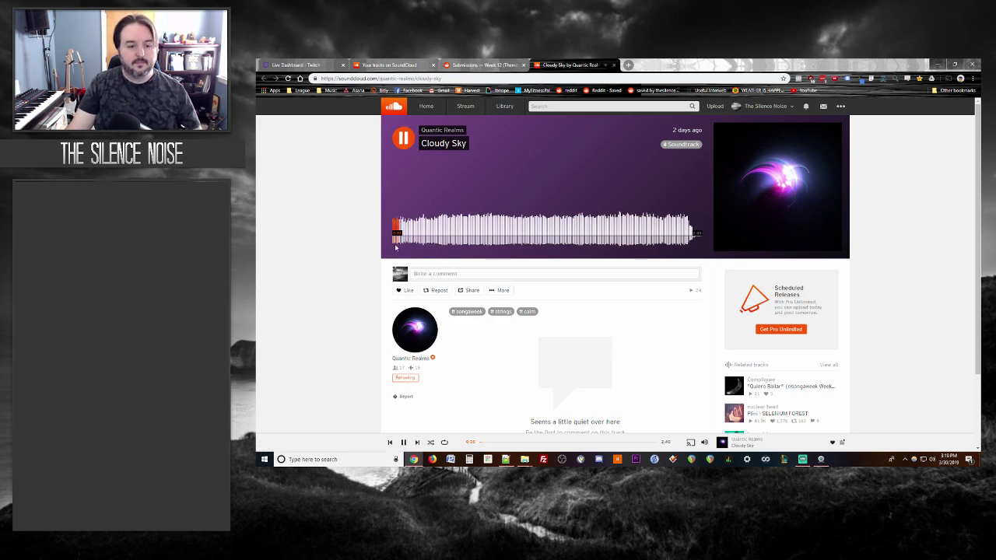
left_click(402, 147)
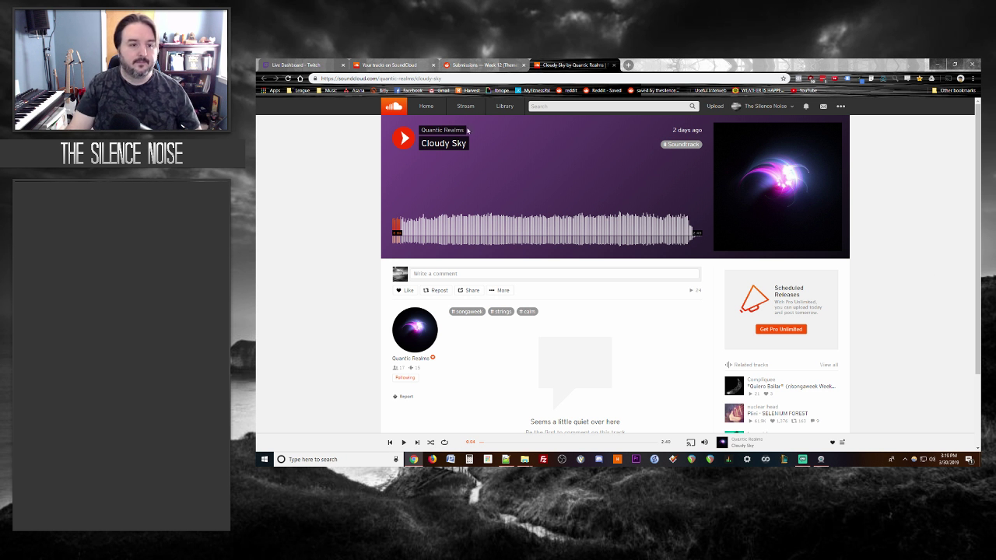
left_click(409, 140)
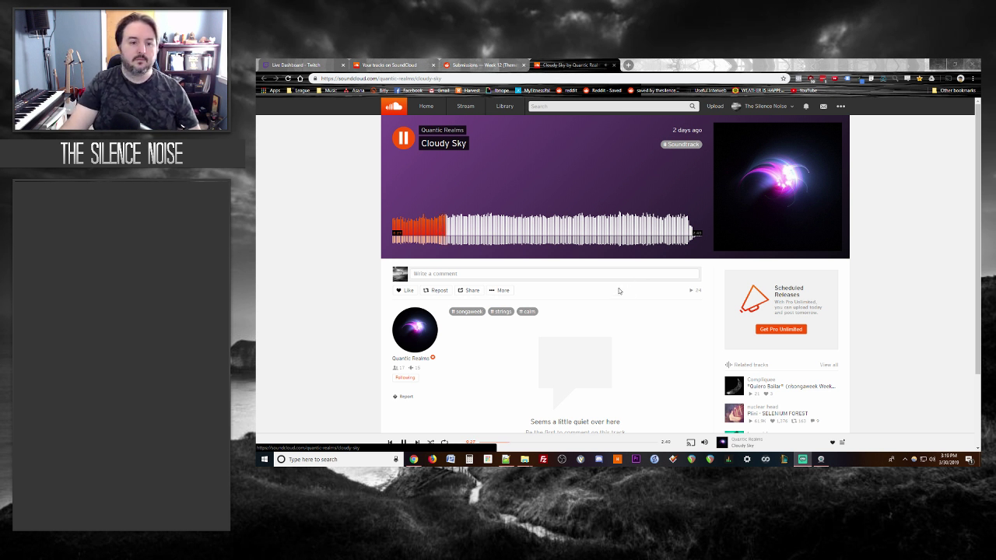
left_click(434, 276)
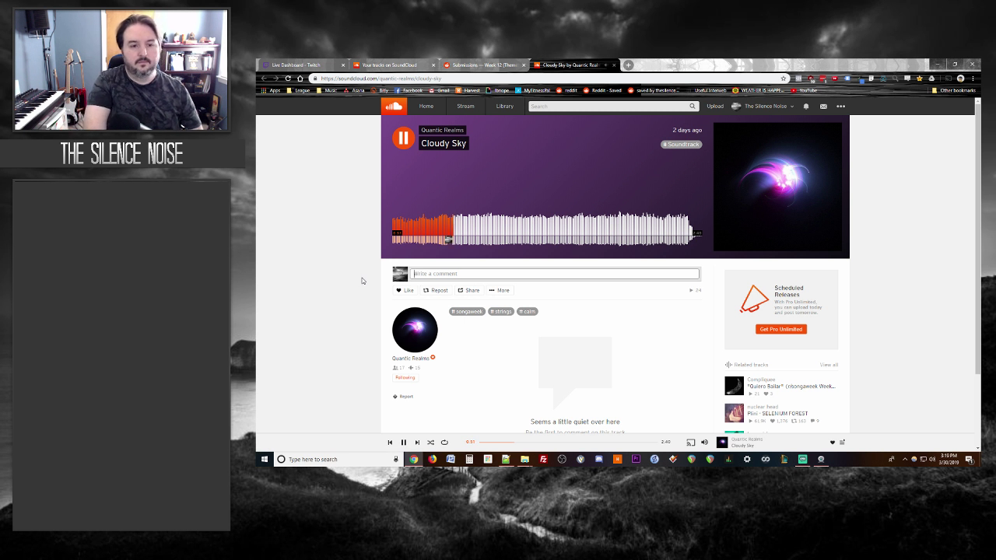
Step: Post 'Like your theremin sounding synth here.' as a timed comment, then return to the Week 12 thread
type("Like your theremin")
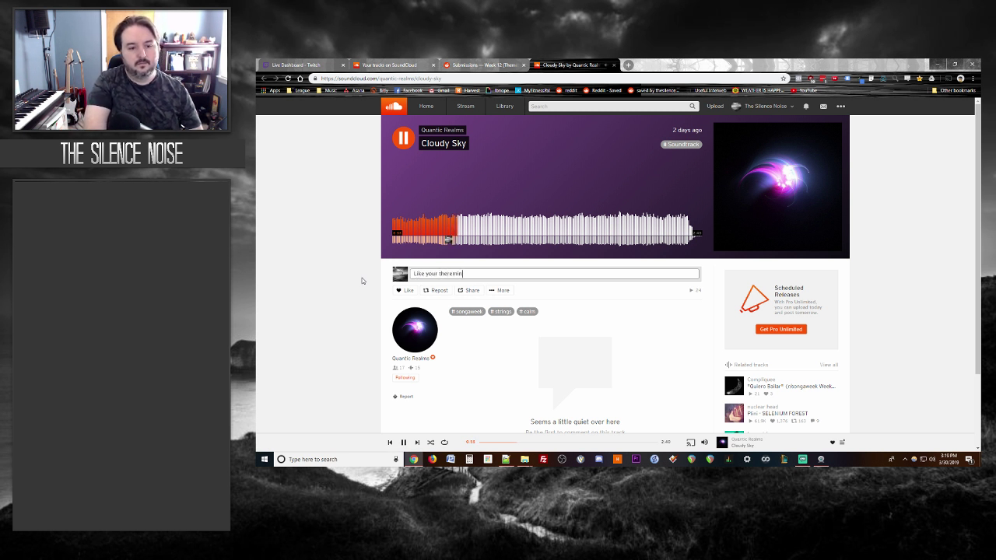
type(" sounding synth here.")
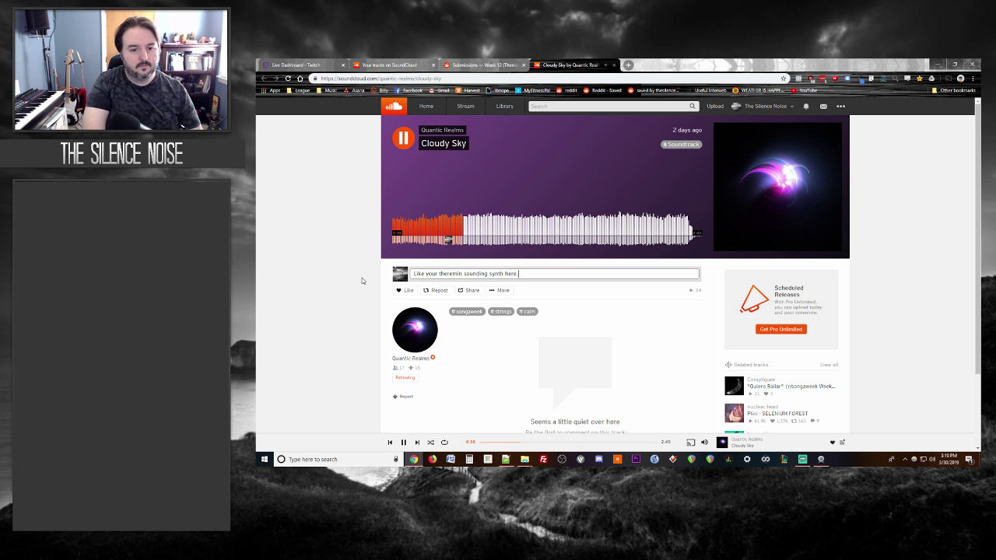
key("Return")
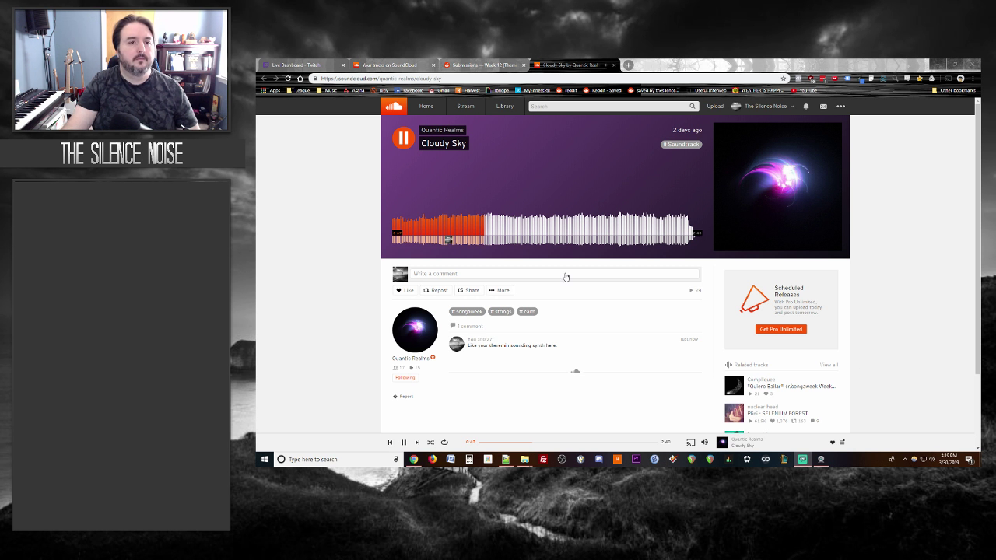
left_click(473, 68)
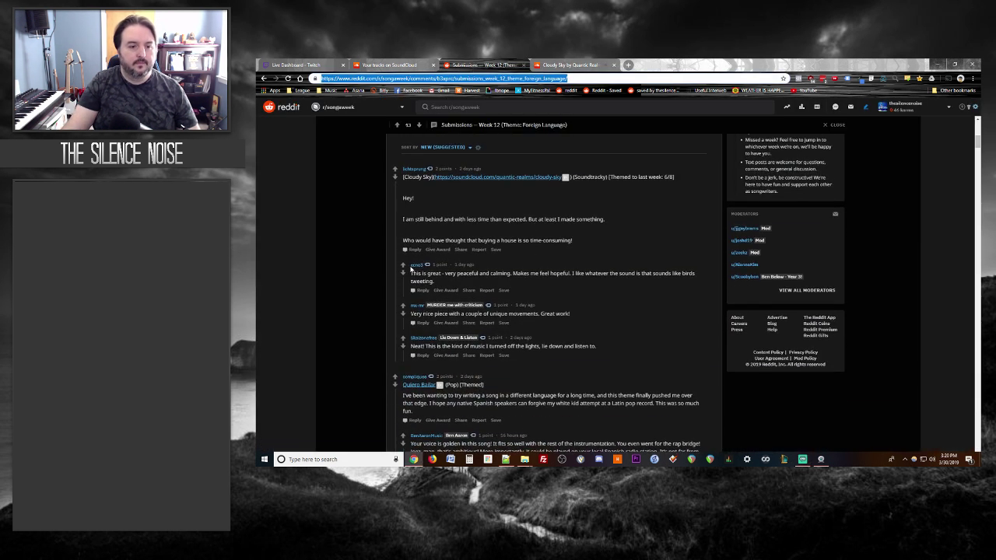
Step: Draft a reply praising Cloudy Sky's theremin-sounding synth lead, piano part and melody around 1:20
left_click(416, 250)
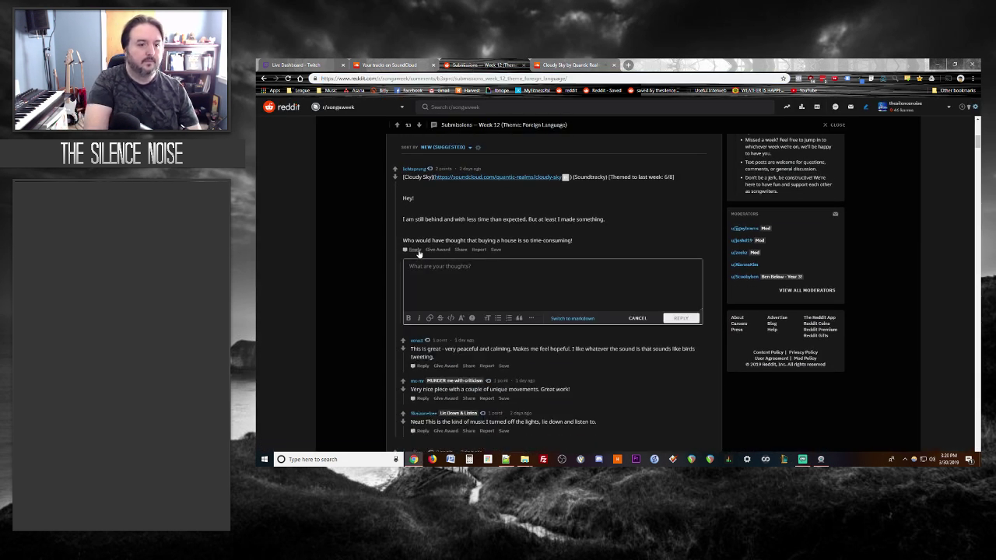
type("Digging the t")
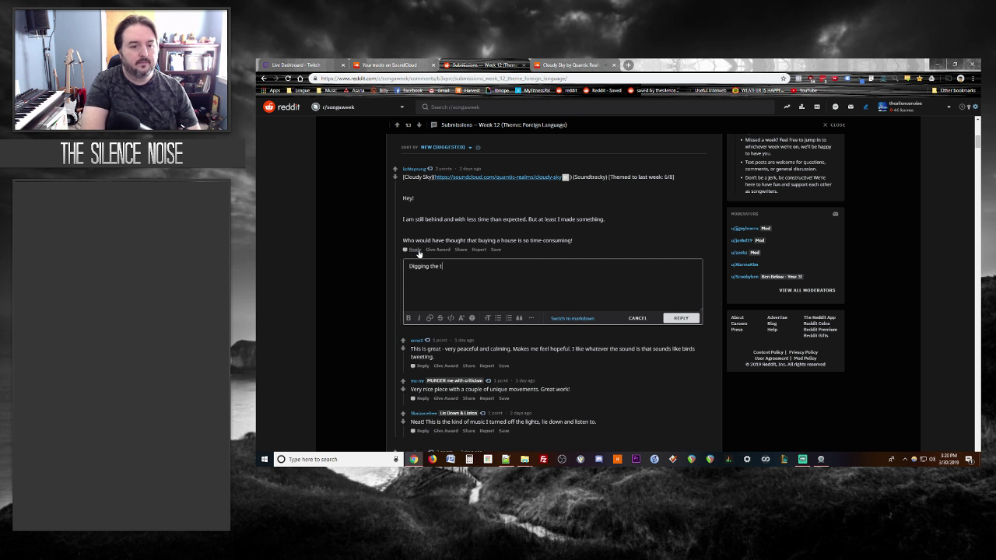
type("heremin sounding synt")
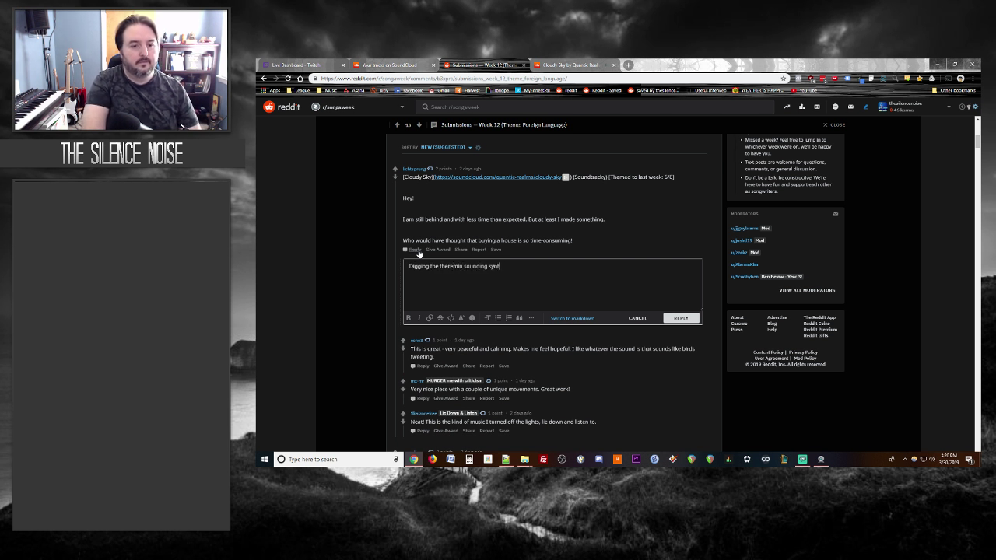
type("h lead you have going here. ")
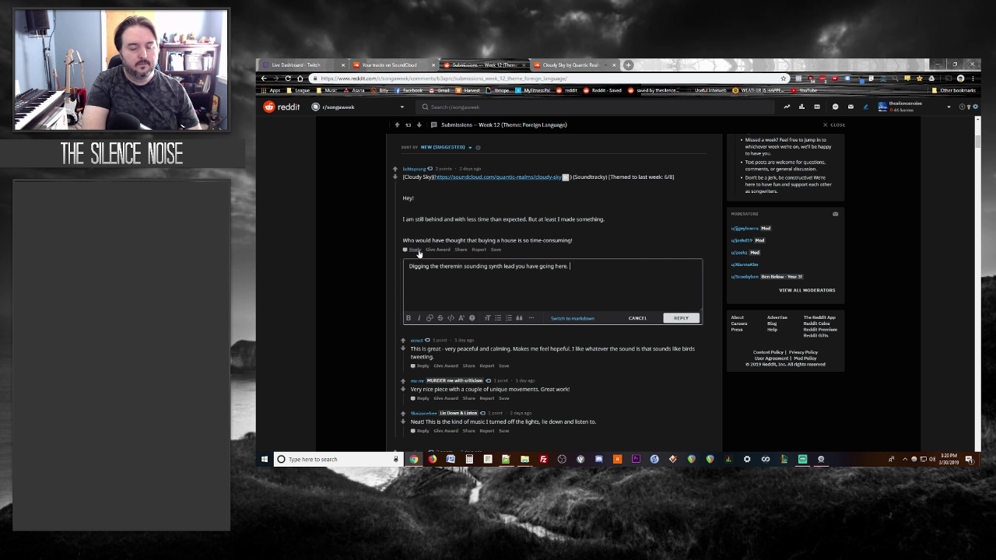
type("Piano part is well done")
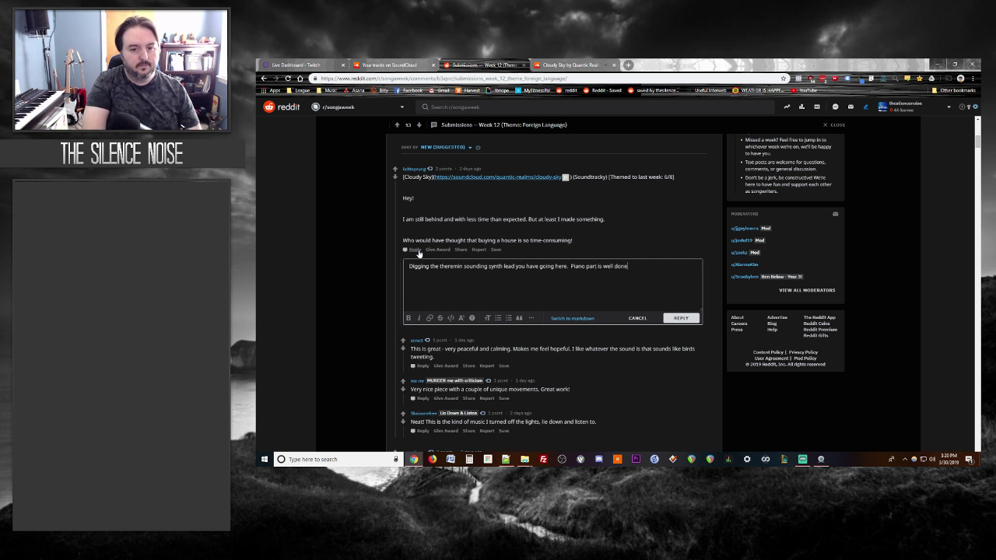
type(".")
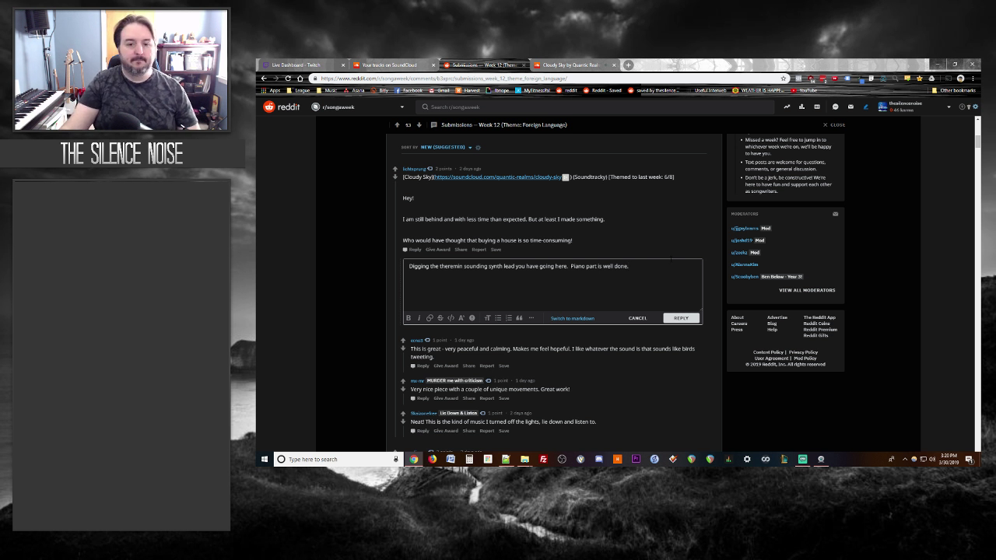
key("ctrl+Tab")
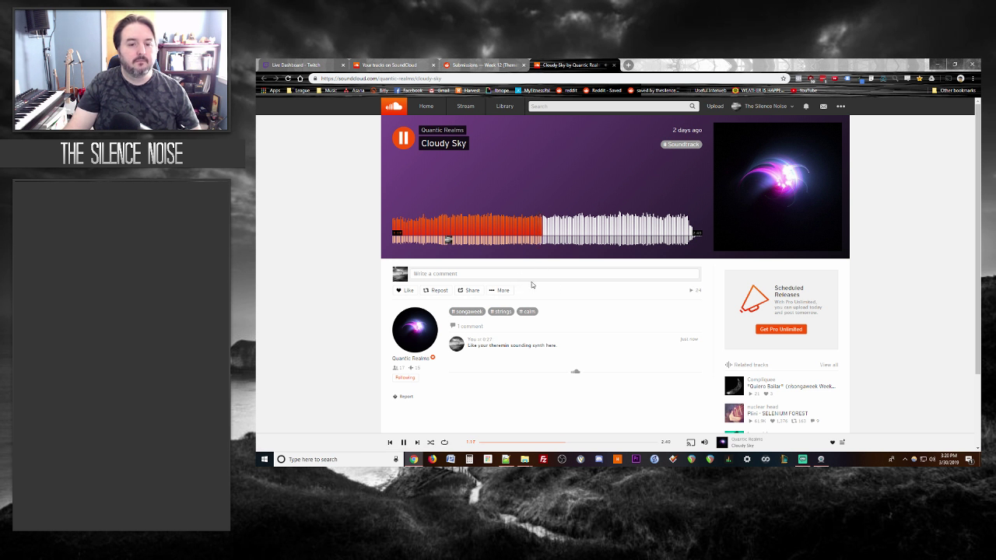
left_click(505, 64)
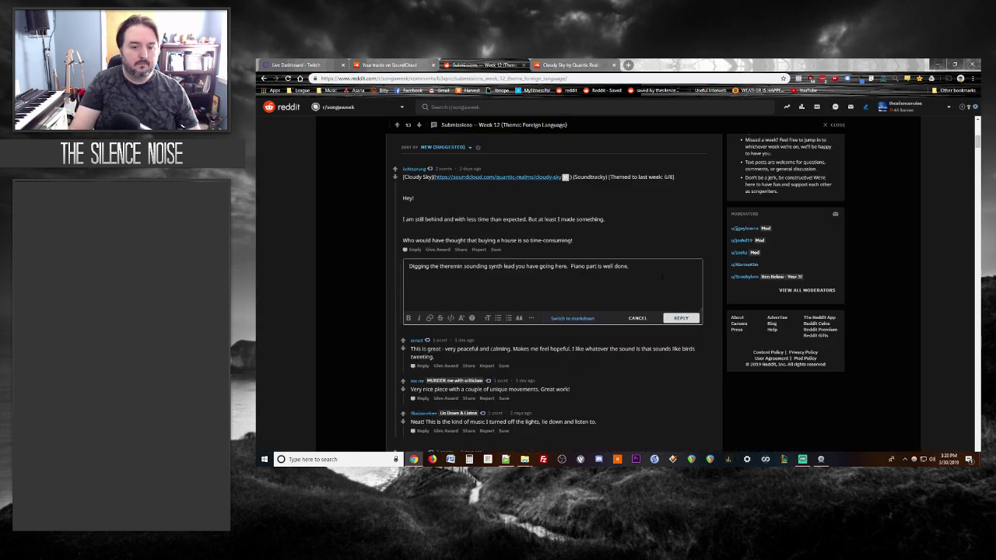
type("Cool melody that comes a")
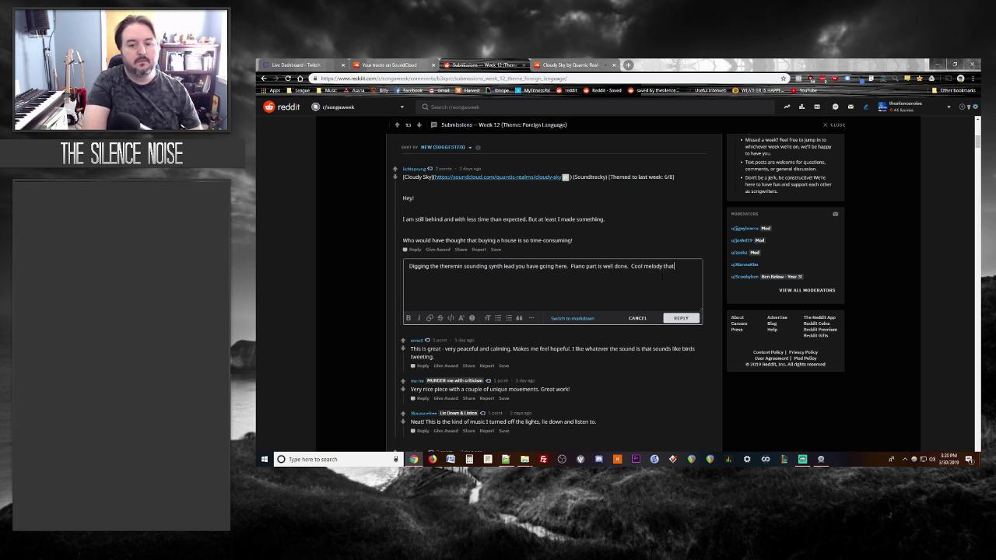
type("ound the 1:20 mark.")
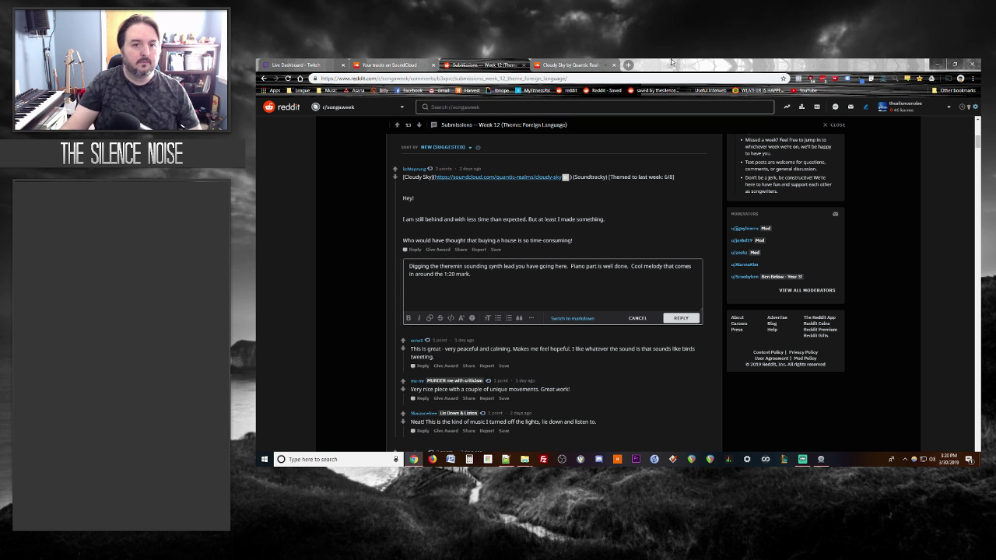
left_click(590, 65)
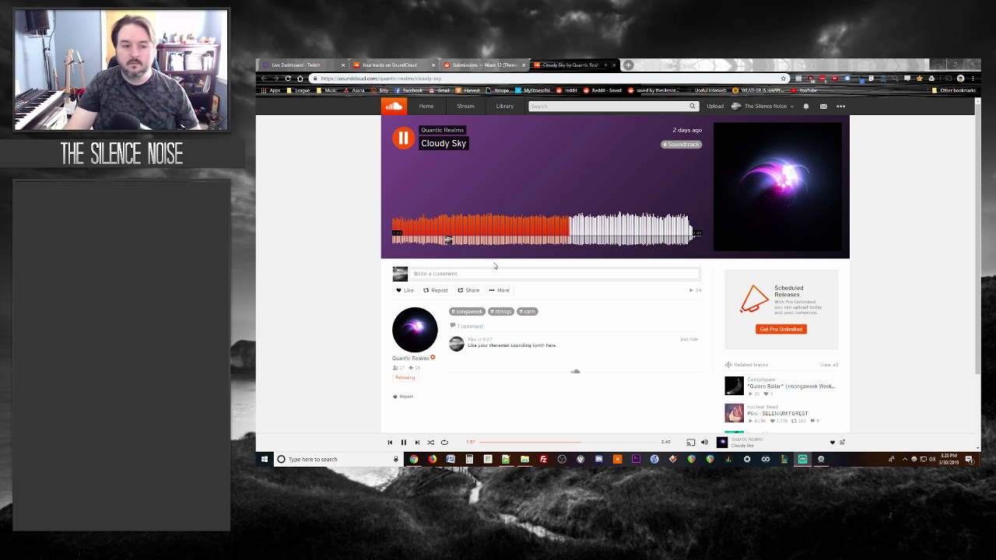
Step: Pause and resume Cloudy Sky to 2:17, then return to the Week 12 thread's reply draft
left_click(398, 146)
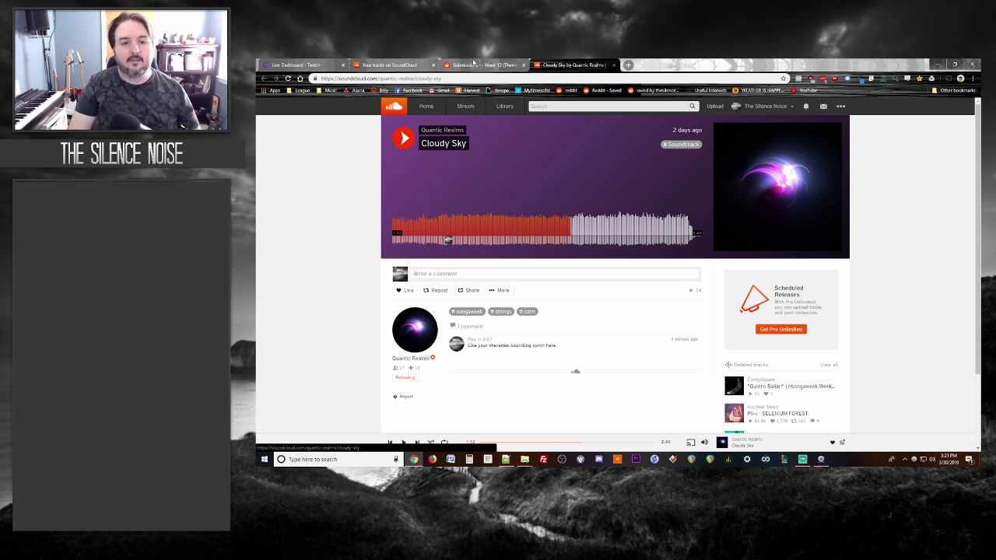
key("space")
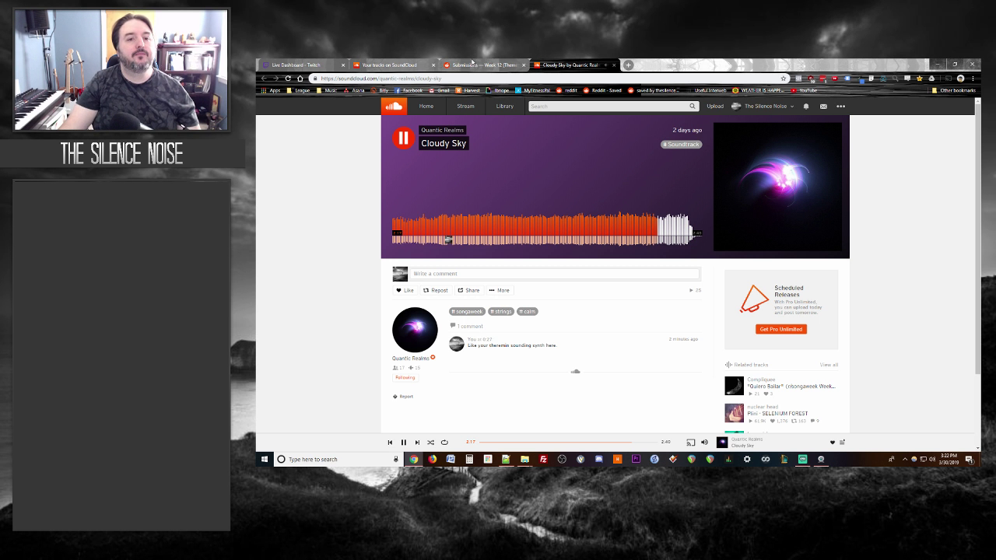
left_click(472, 65)
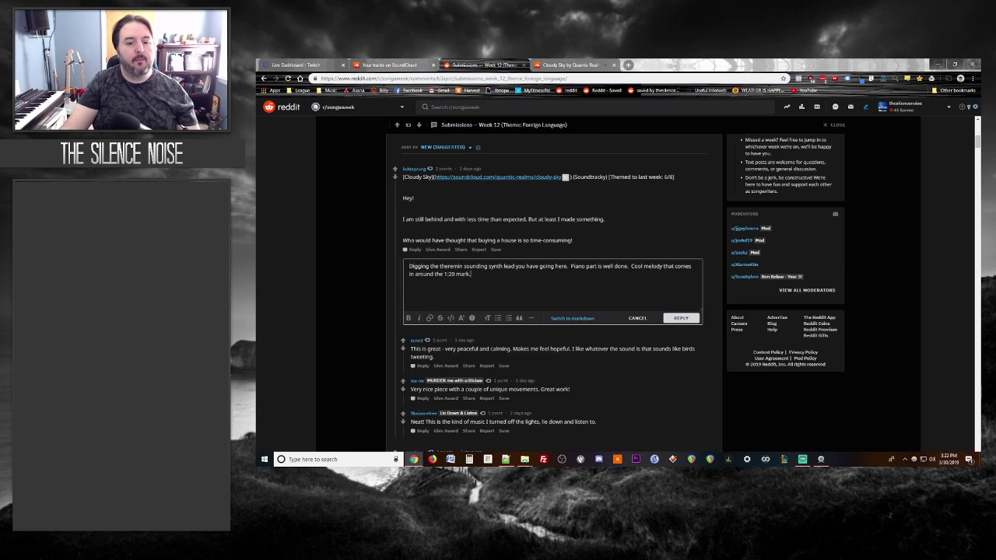
Step: Post the Cloudy Sky reply, close its SoundCloud page, and open Quiero Bailar's SoundCloud link
left_click(681, 318)
scroll(332, 231, "down", 3)
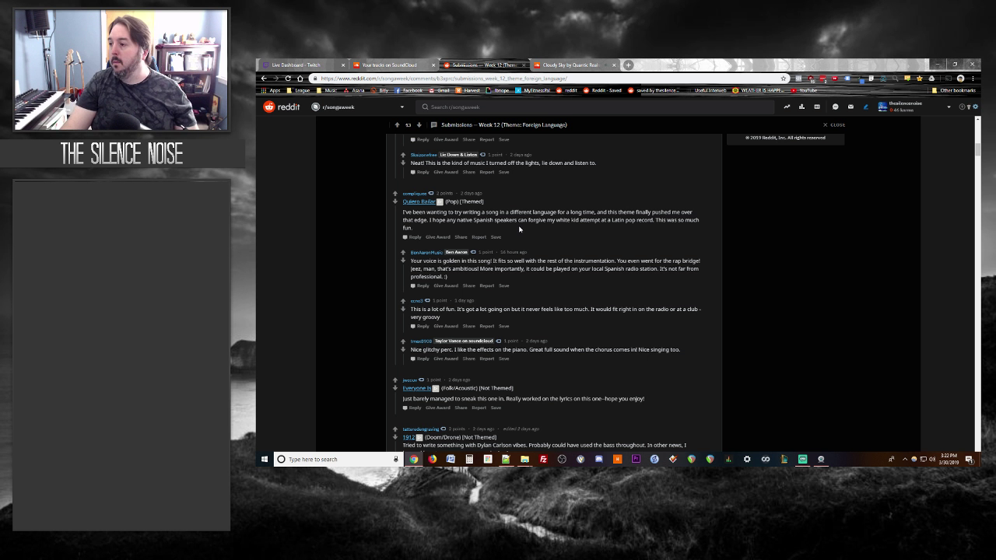
left_click(560, 64)
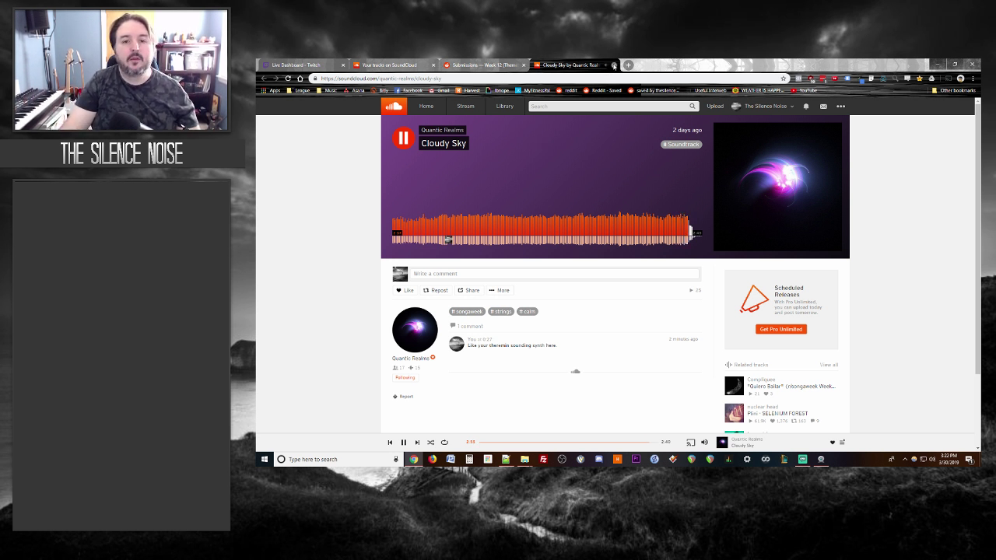
left_click(614, 66)
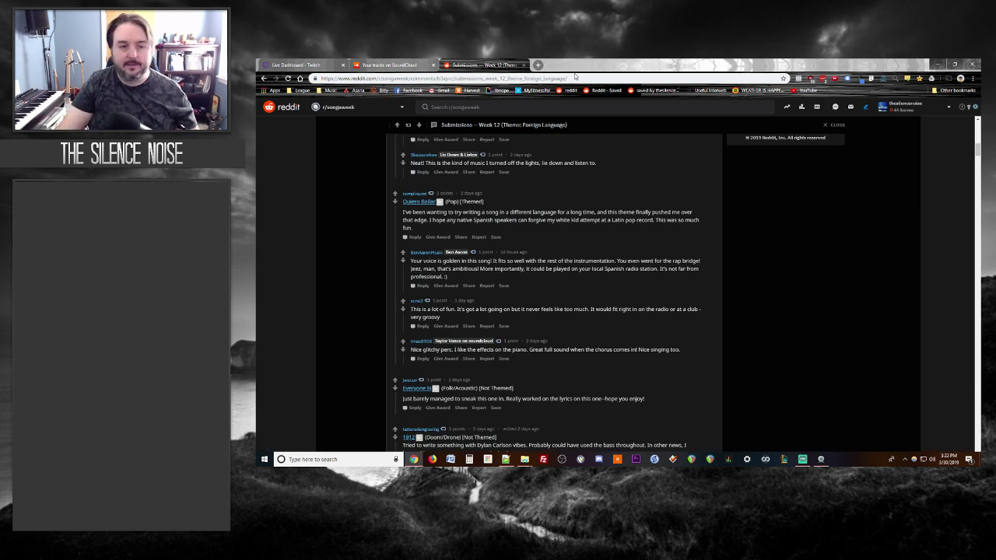
left_click(420, 202)
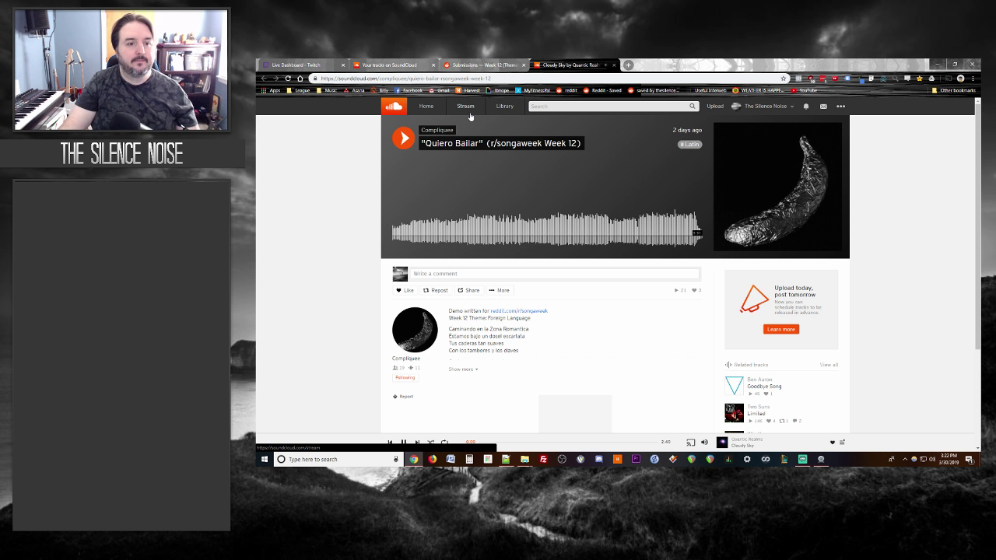
Step: Start Quiero Bailar playing and read the submission's note about its Latin pop attempt
left_click(403, 138)
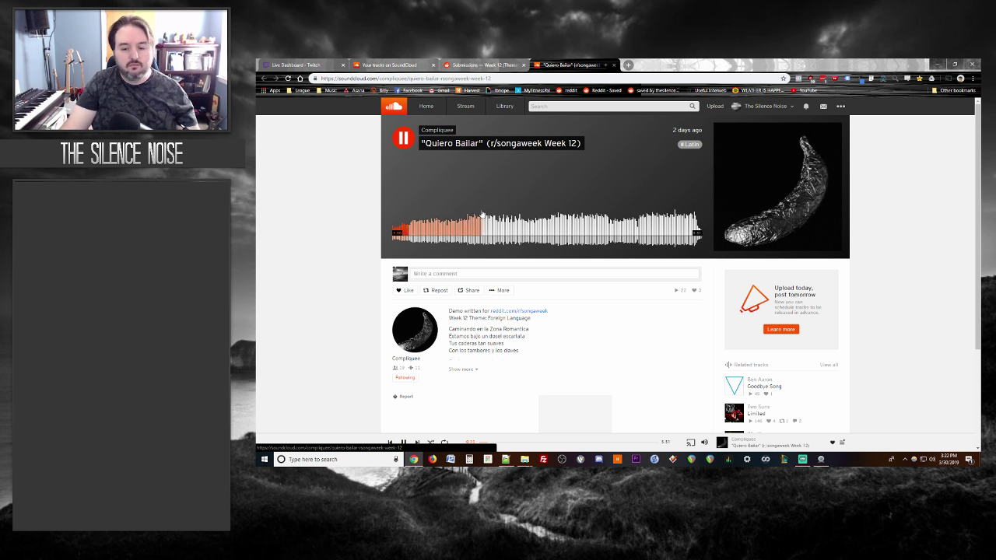
left_click(461, 65)
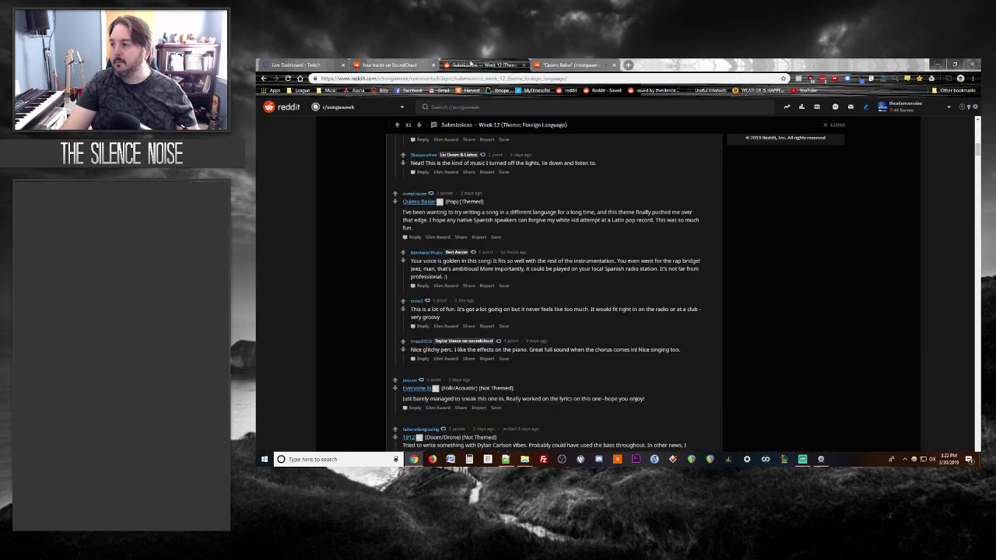
left_click(588, 61)
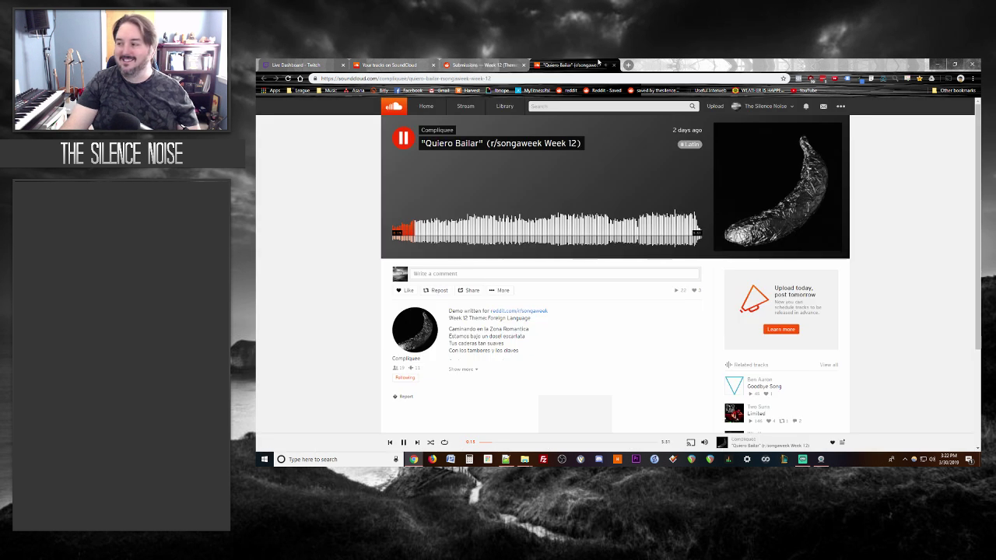
left_click(509, 64)
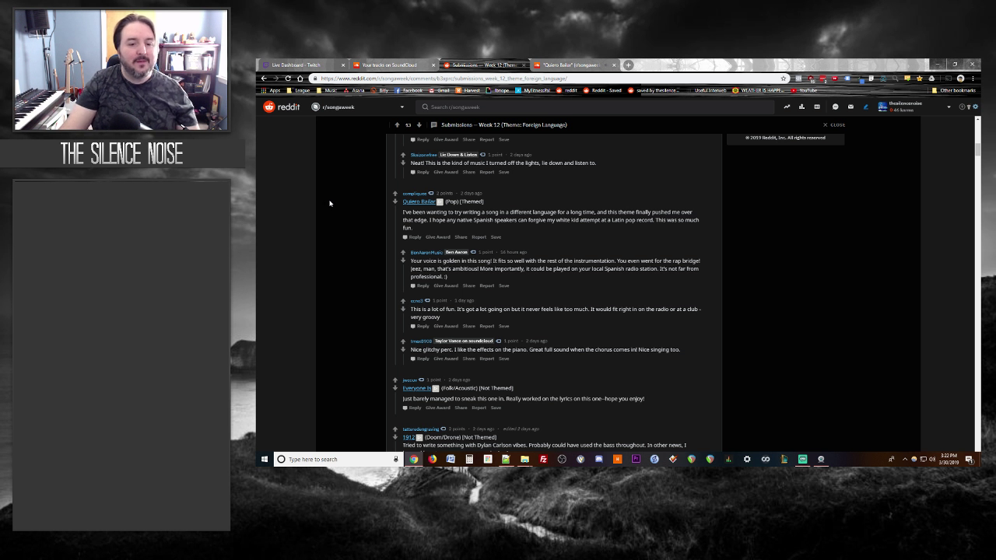
left_click_drag(429, 220, 654, 222)
left_click(647, 238)
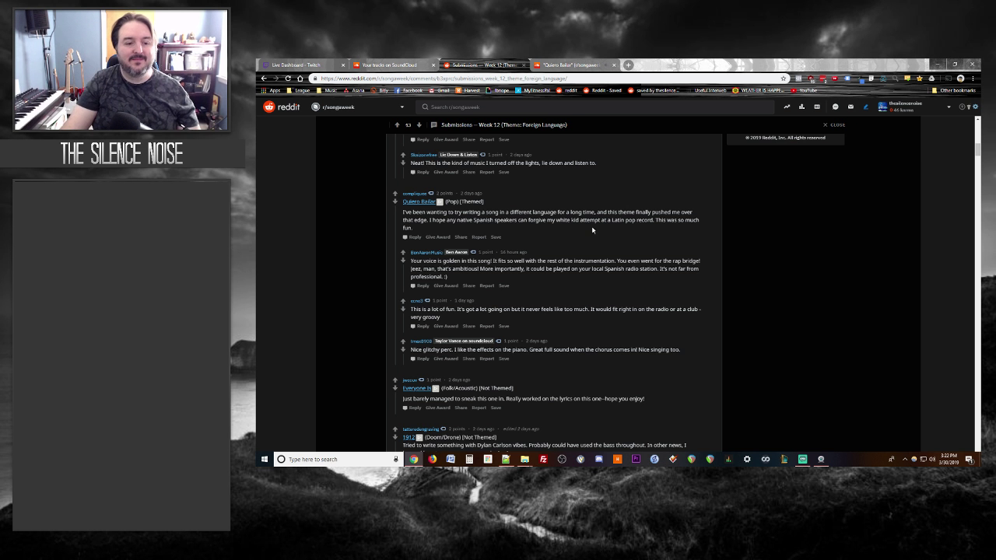
Step: Expand and read through the Quiero Bailar lyrics, then return to the Week 12 thread
left_click(570, 65)
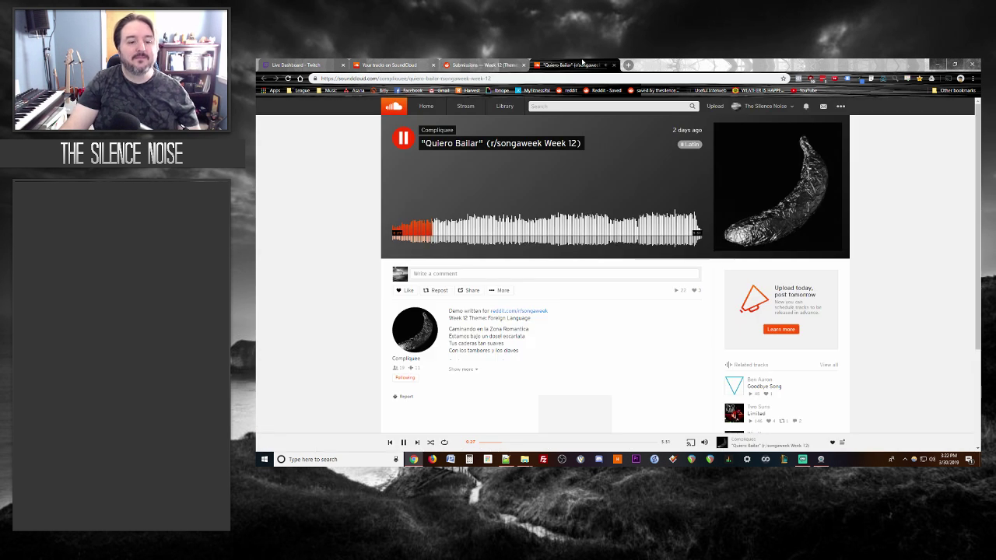
scroll(318, 313, "down", 1)
left_click(464, 294)
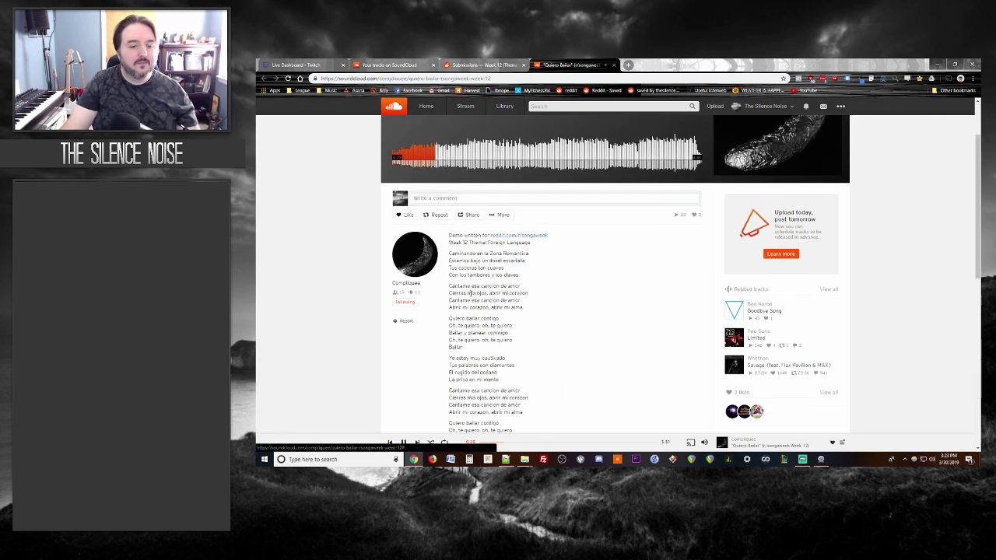
scroll(316, 245, "down", 1)
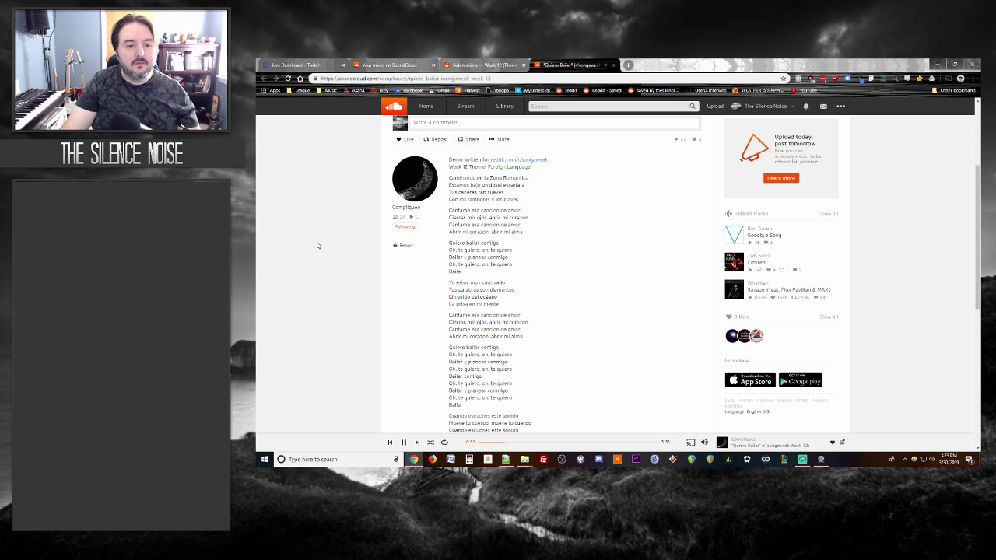
scroll(316, 245, "up", 2)
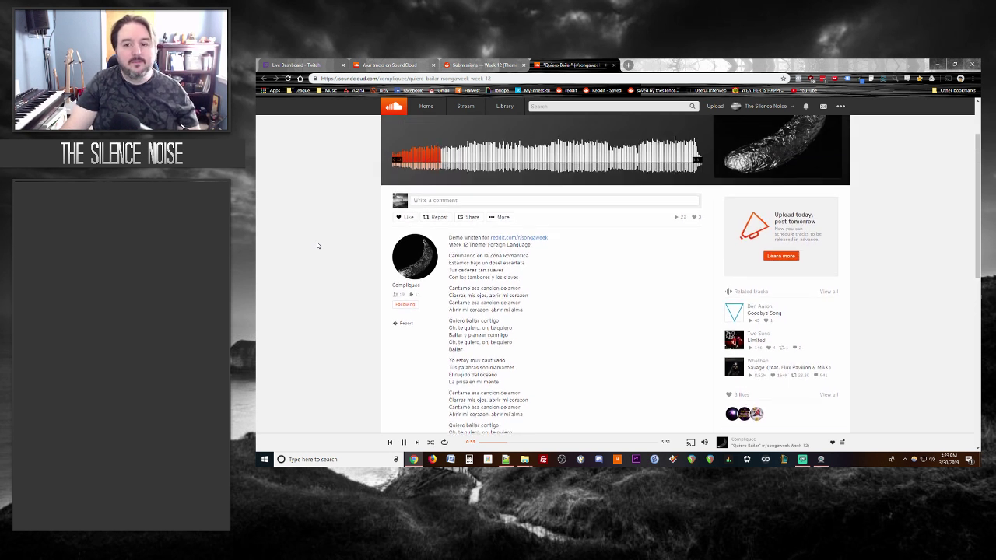
scroll(317, 245, "up", 1)
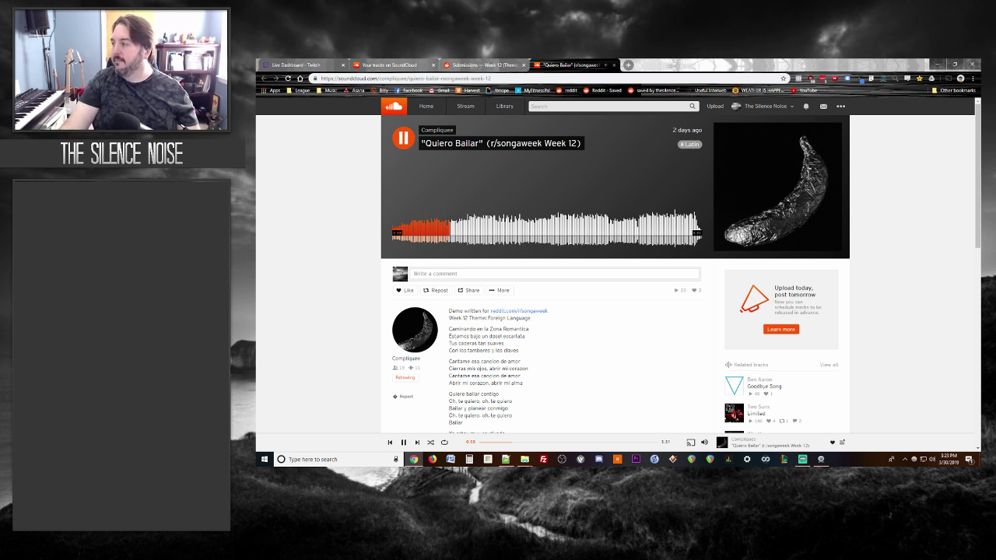
key("alt+Tab")
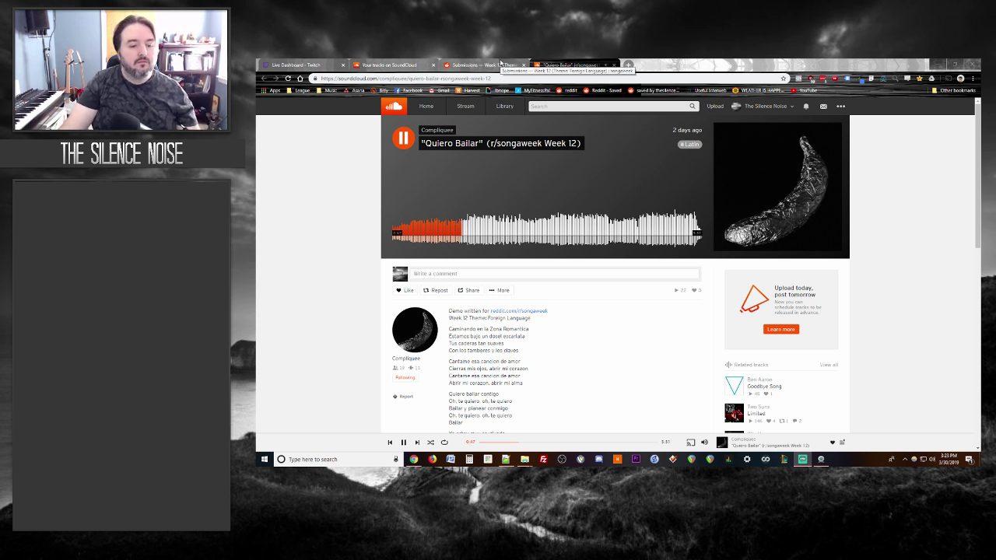
left_click(502, 63)
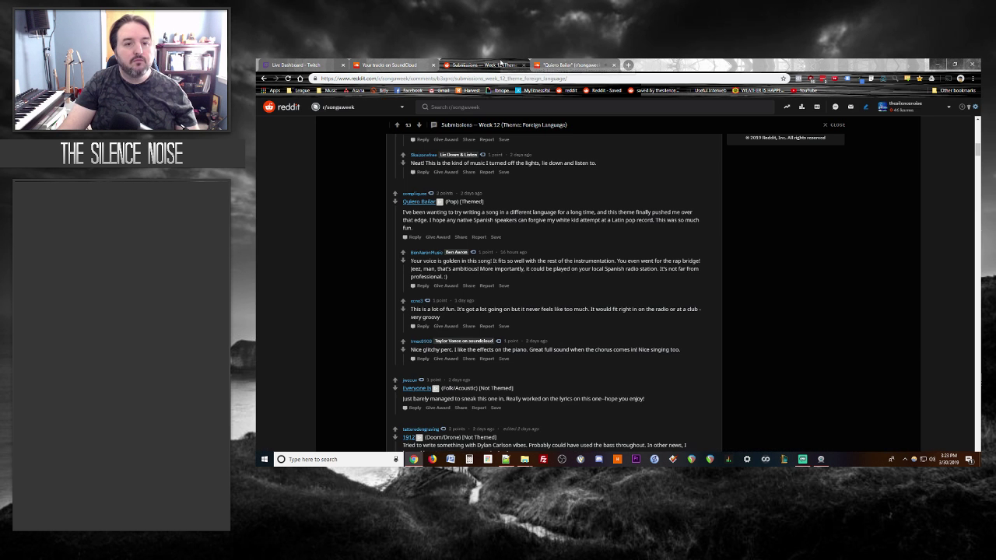
Step: Start a Quiero Bailar reply praising its Latin pop/Enrique Iglesias vibe and "vinyl" feel
left_click(413, 238)
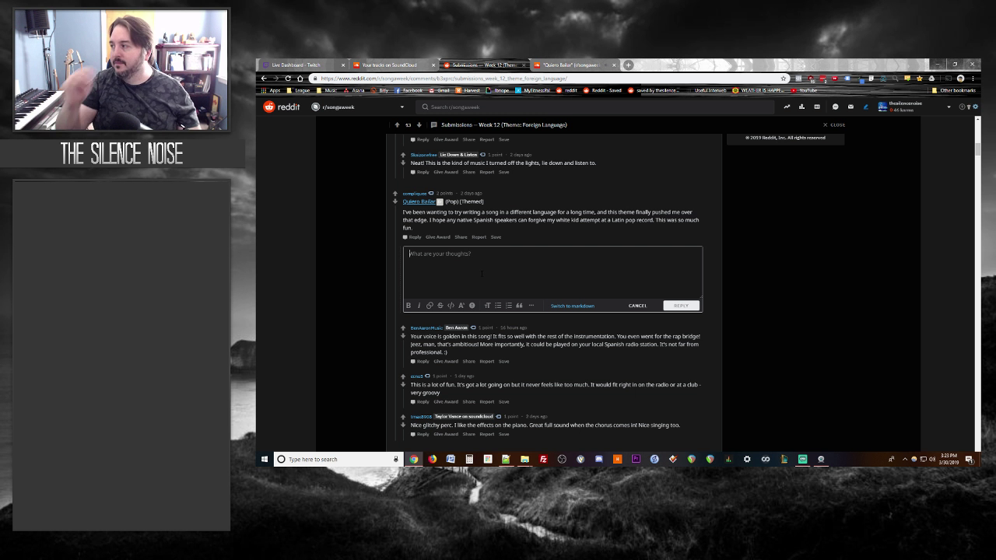
type("Defini")
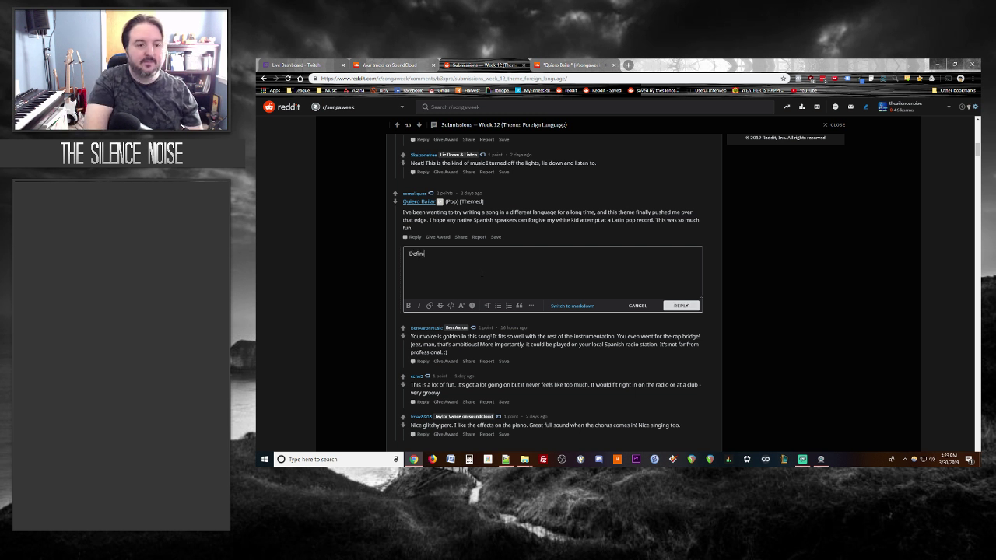
type("tely captured your")
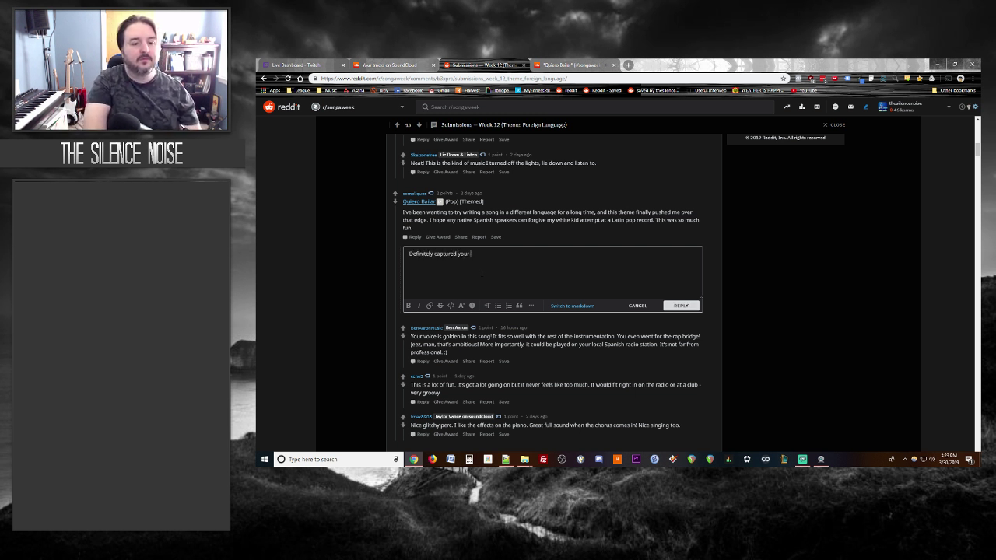
type(" latin pop/")
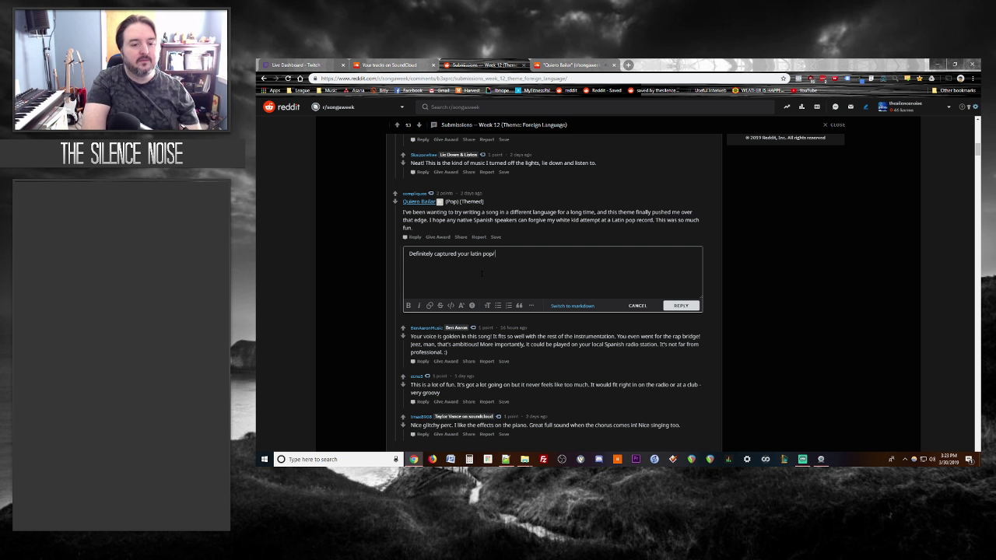
type("Enrique Iglesia")
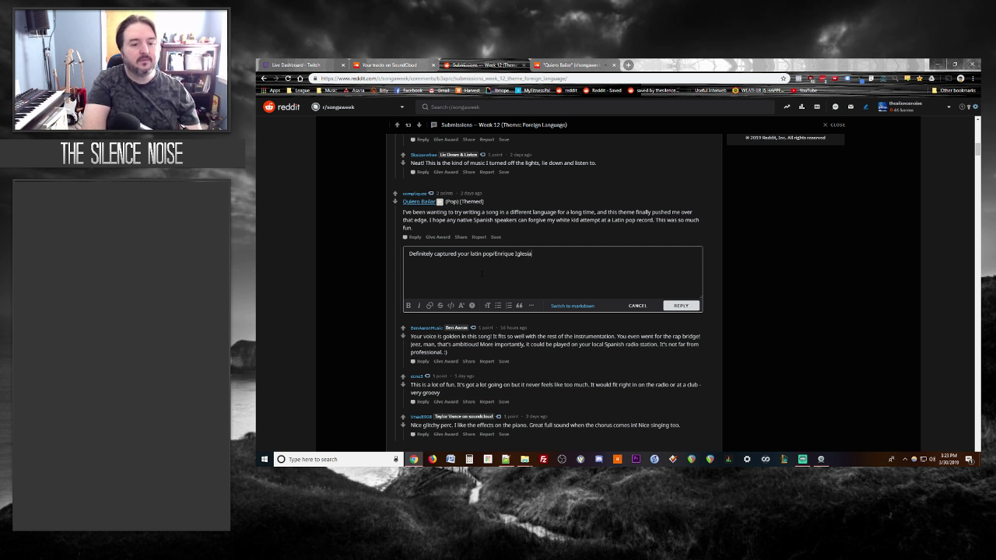
type("s vibe. ")
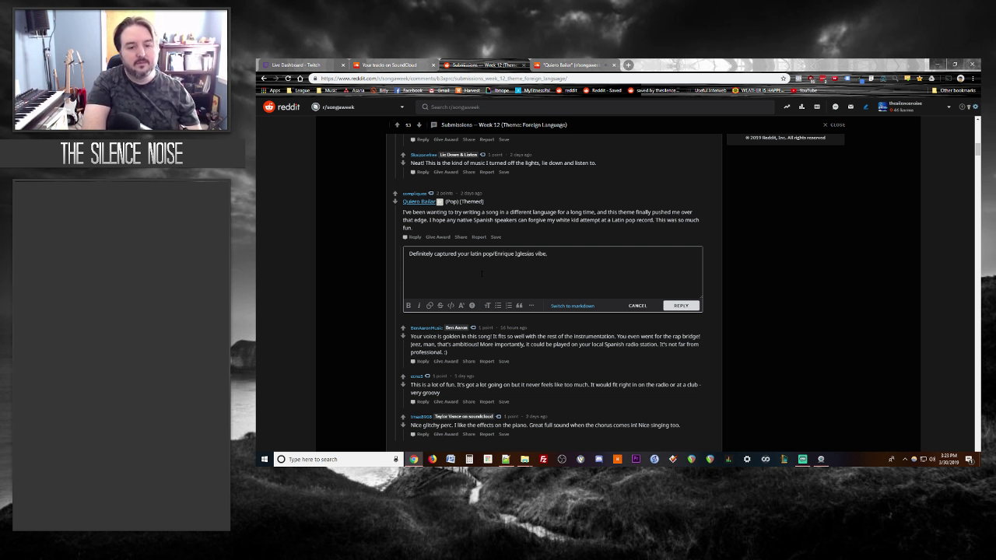
type(" Liked the ")
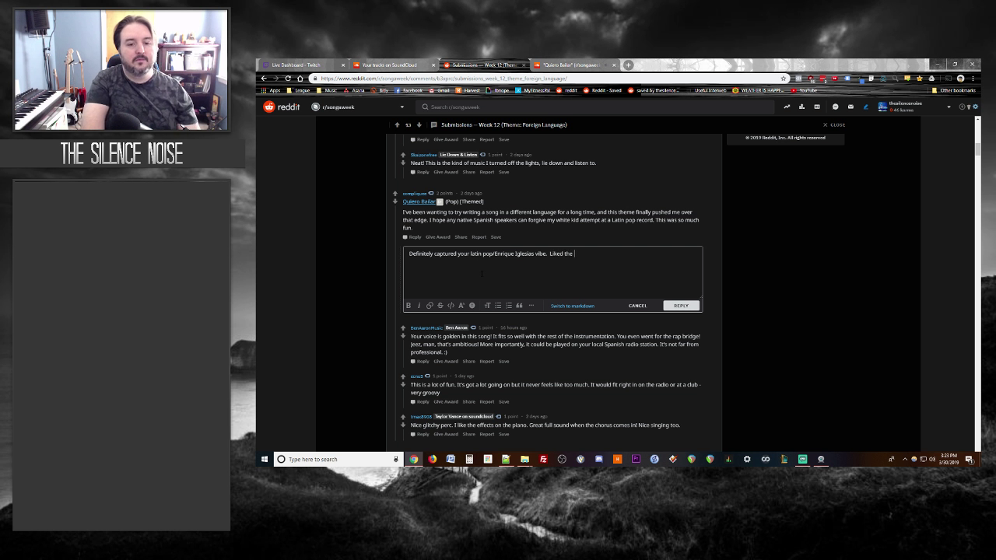
type("\"vinyl\" feel of the ")
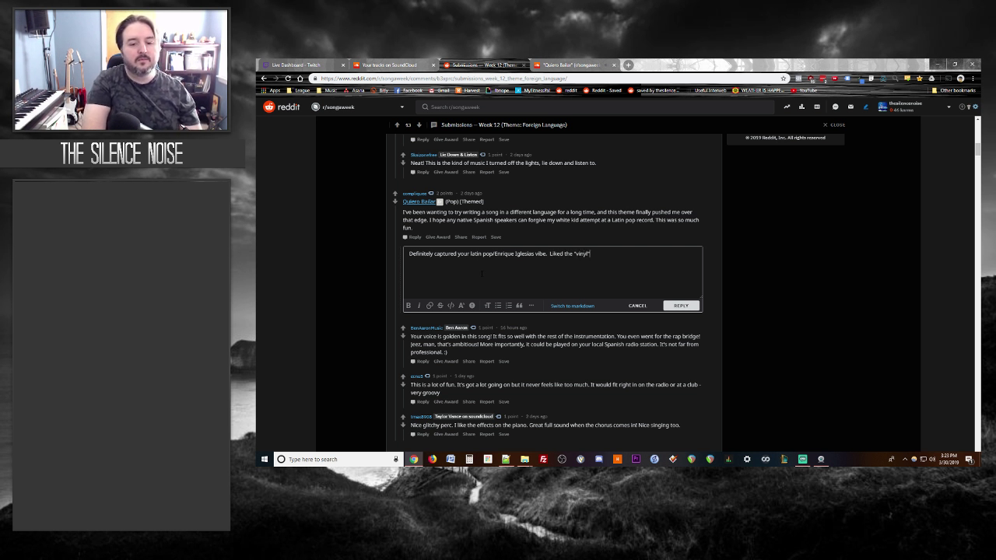
type("piano an")
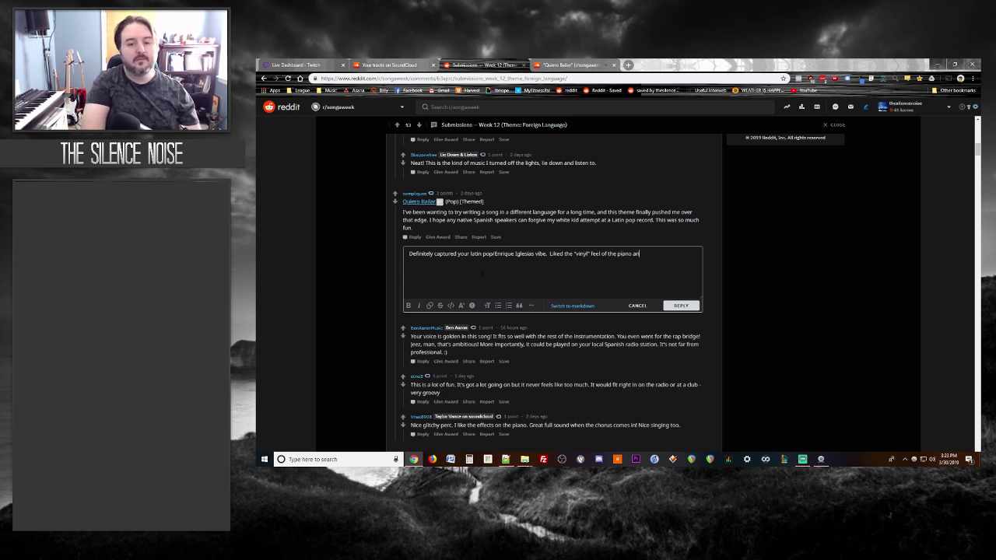
type("d how it felt like it")
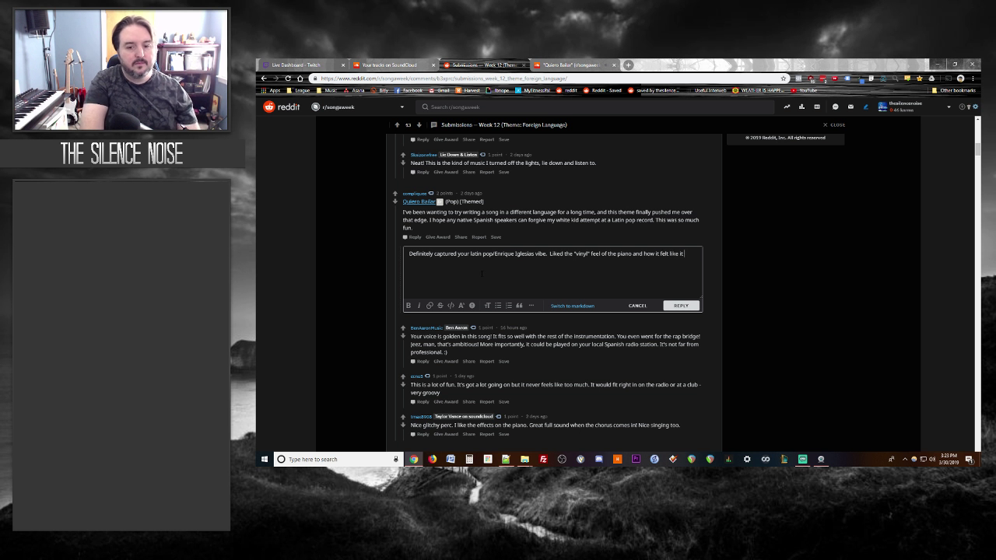
type(" was coming in and out of ")
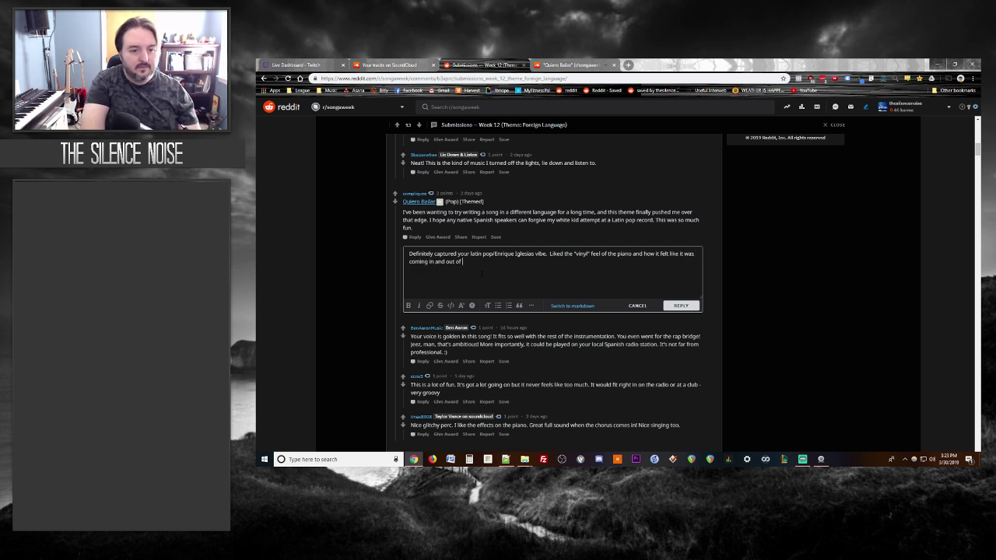
type("phase/EQ.")
key("Return")
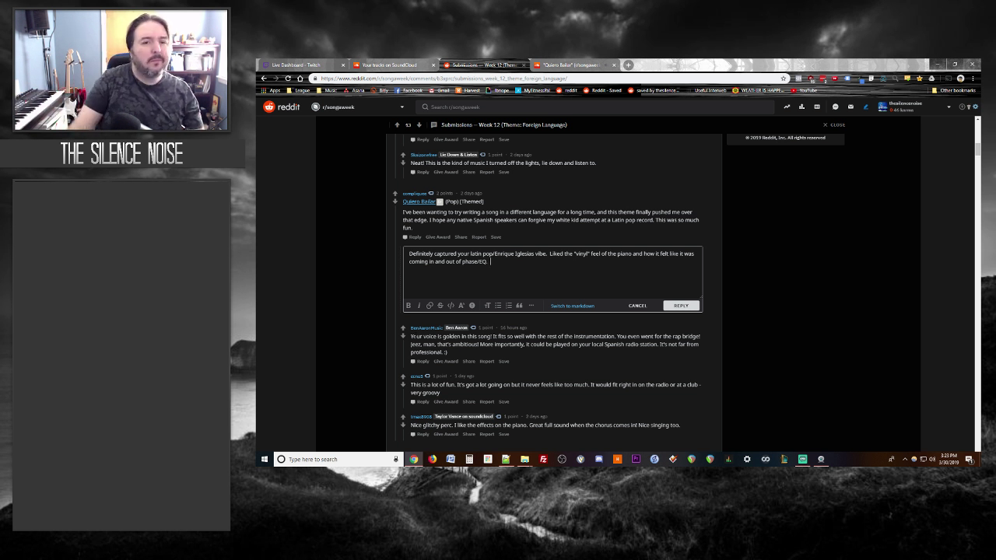
Step: Add a harpsichord-at-1:28 remark, suggesting it may be the guitar pad's feel
left_click(534, 64)
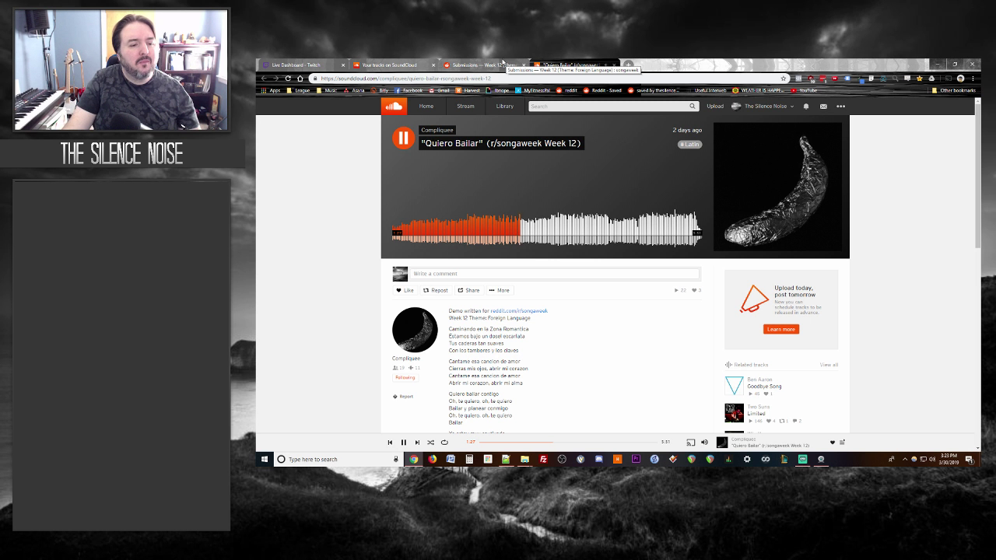
left_click(506, 64)
type("Is that a ")
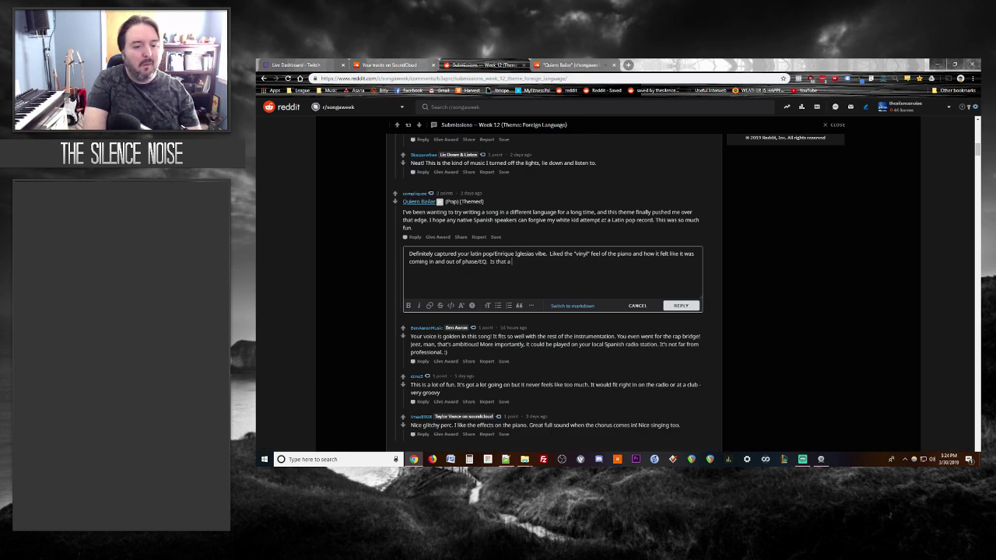
type("harpsicor")
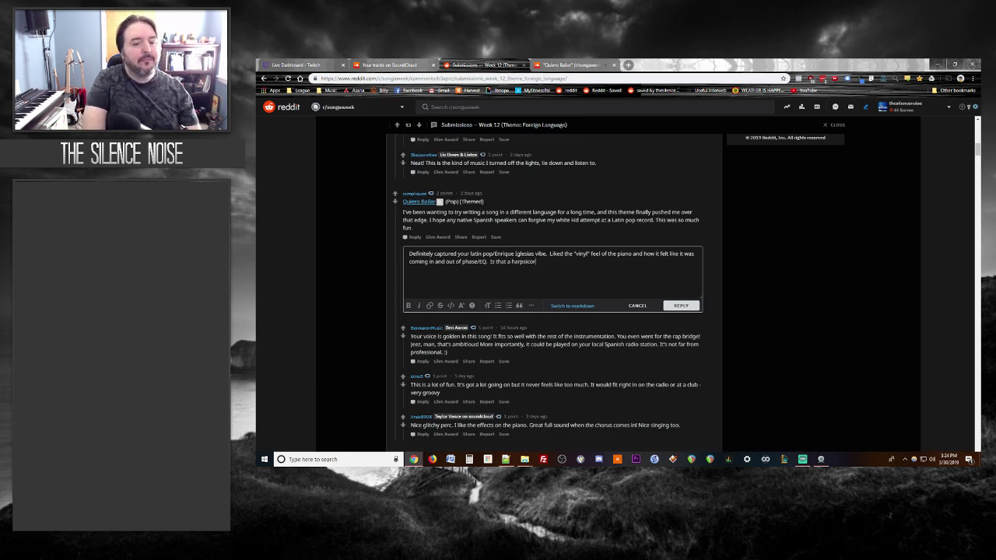
type("d at 1:28?")
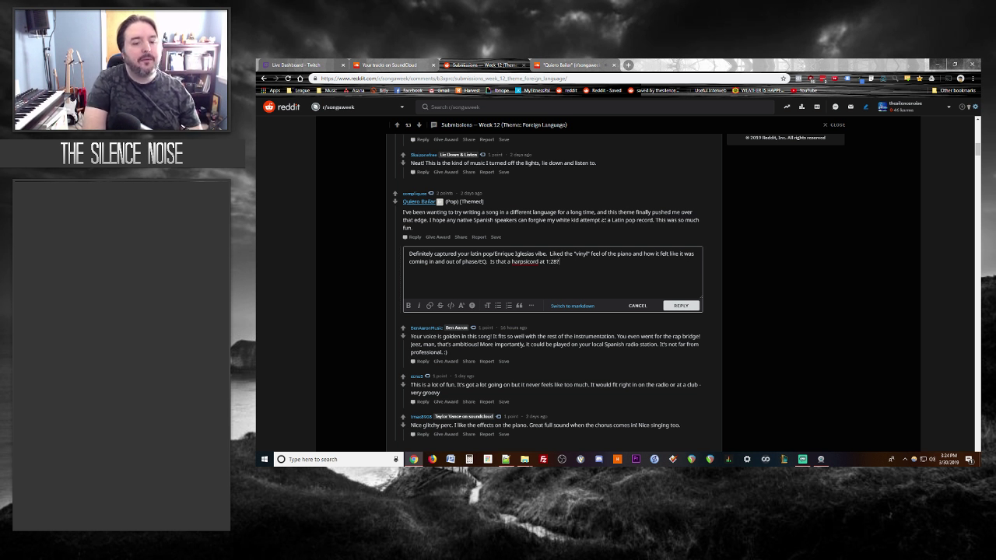
key("BackSpace")
type("- interesti")
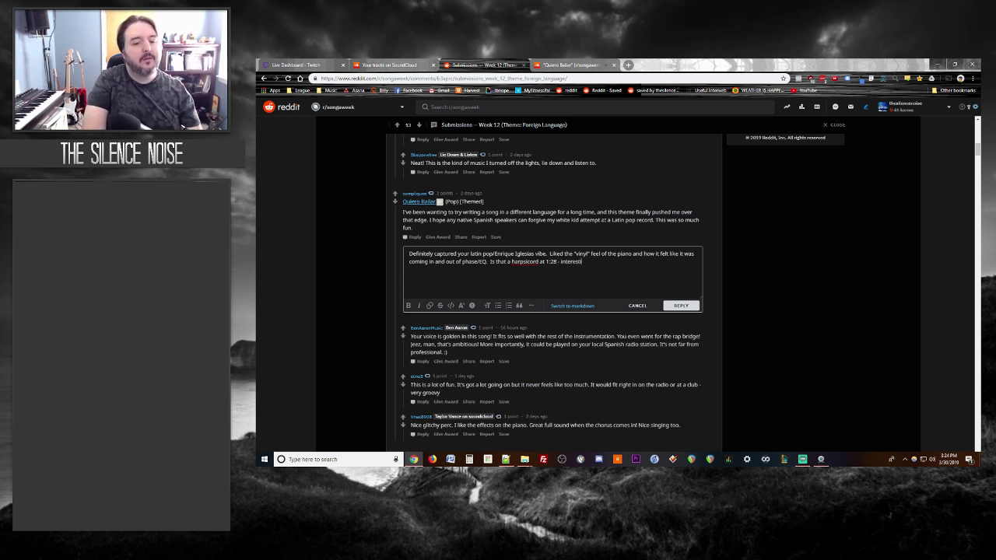
type("ng touch - maybe")
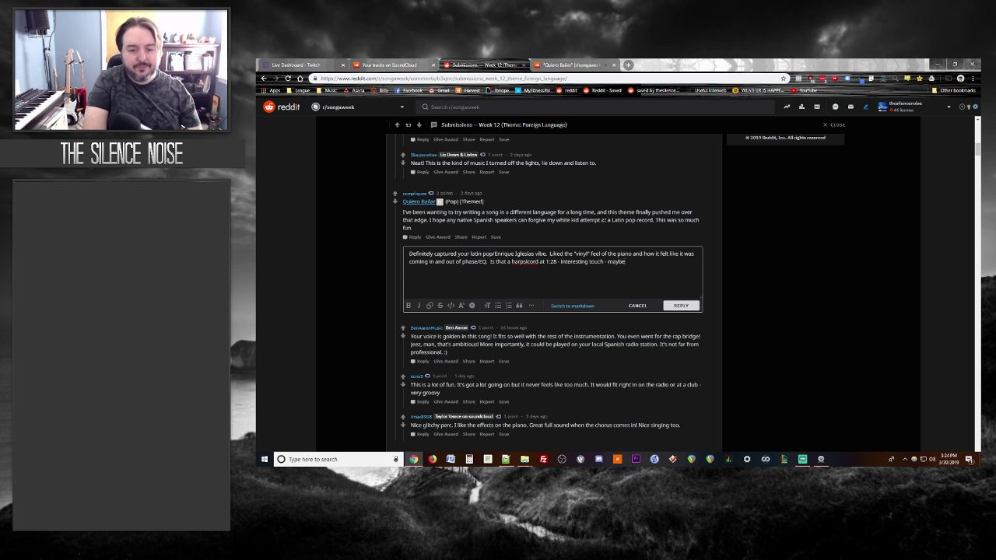
type(" just the feel of the guita")
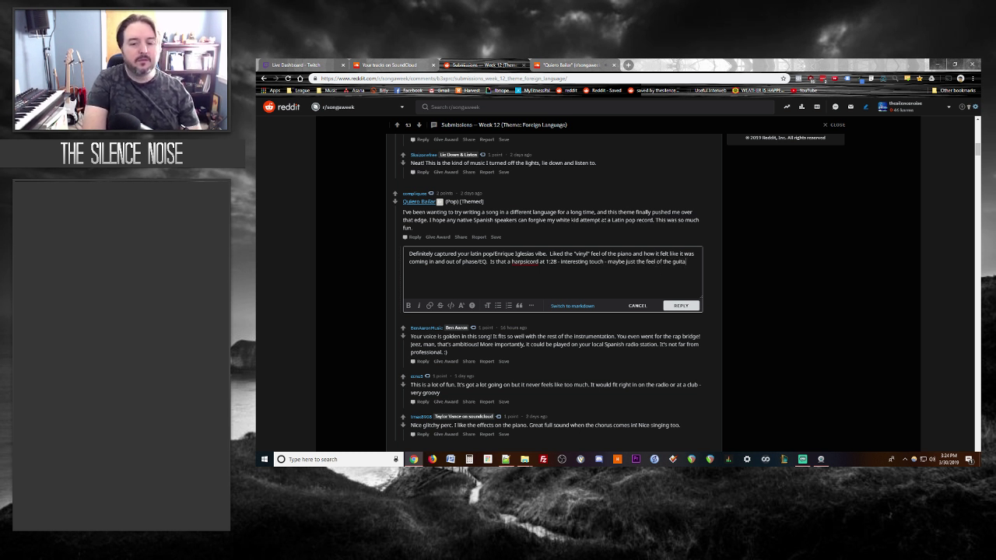
type("r pad you used.")
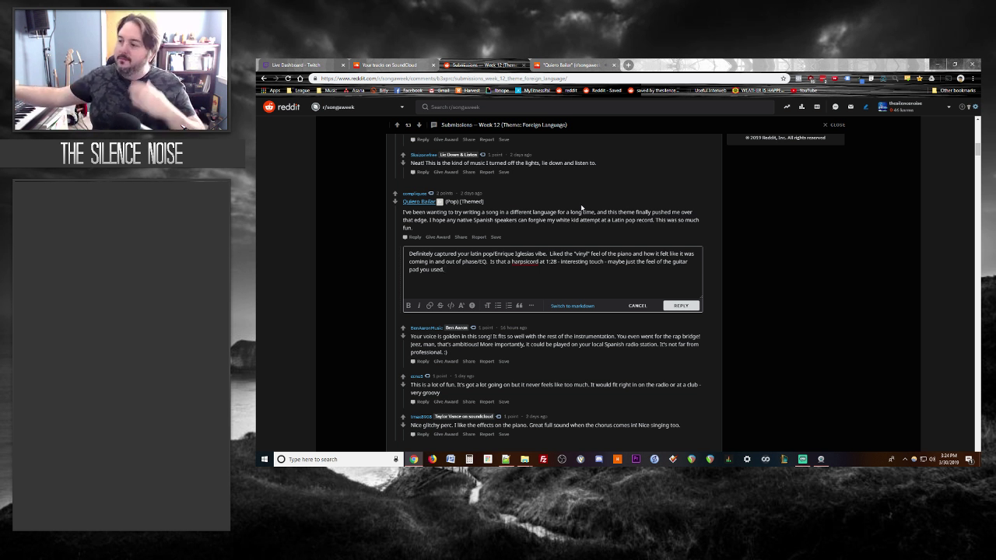
Step: Finish the Quiero Bailar reply with 'Your breakdown around 2:20 was well done.' and post it
left_click(597, 63)
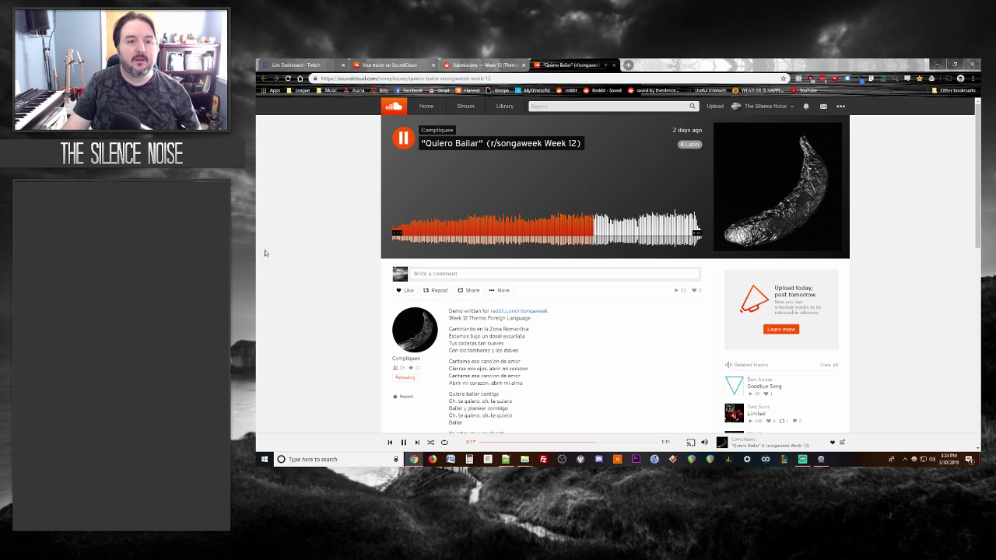
left_click(514, 65)
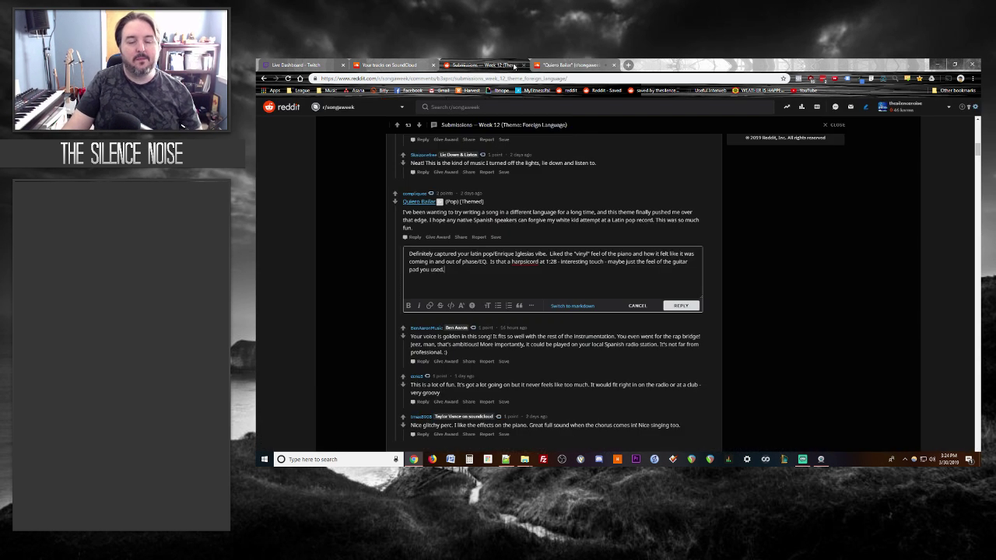
left_click(568, 64)
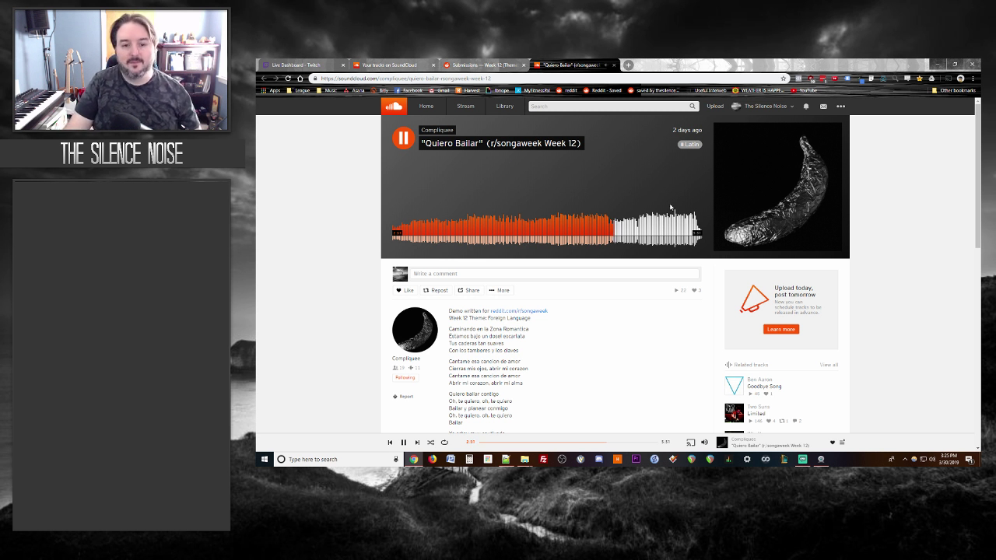
left_click(490, 62)
type("Your b")
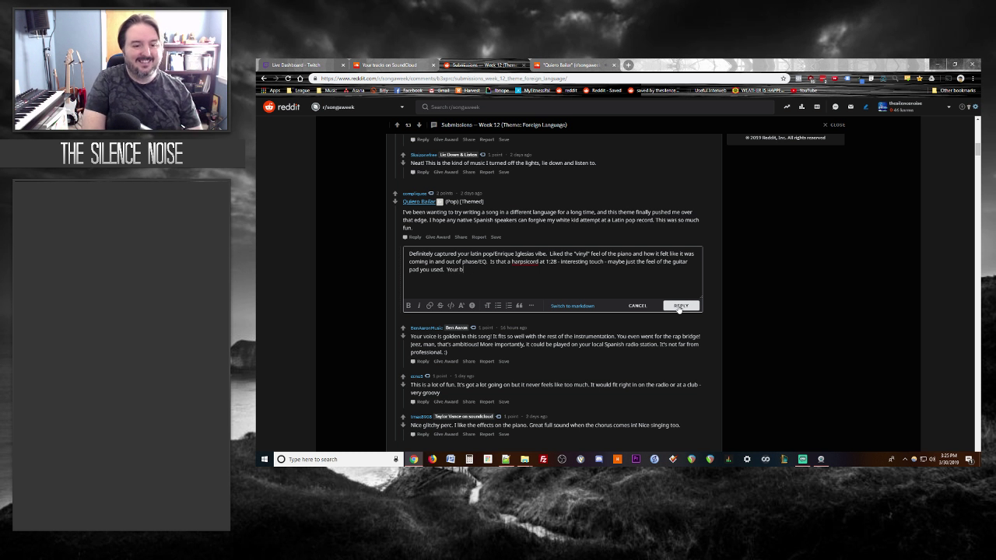
type("reakdown around 2:")
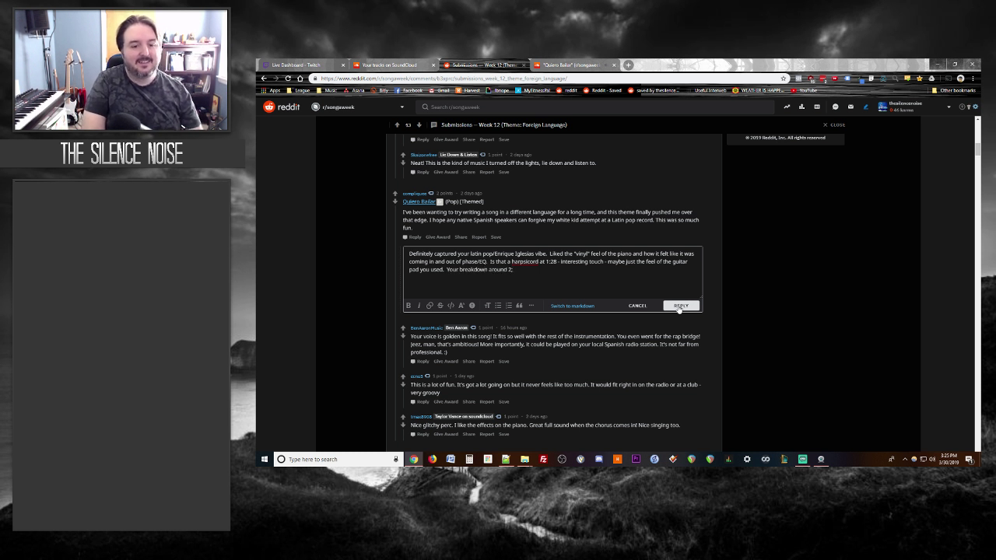
type("20 was")
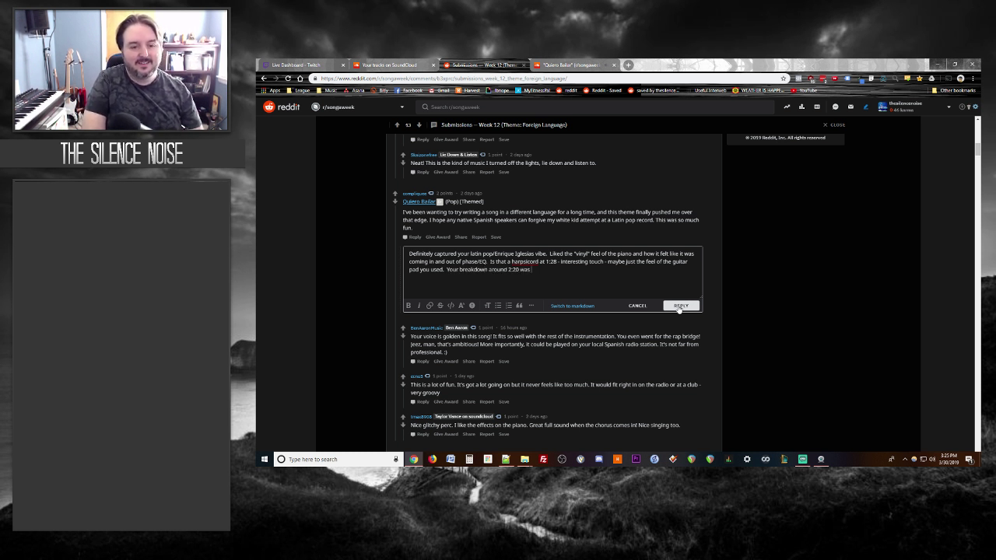
key("BackSpace")
key("BackSpace")
key("BackSpace")
type("was")
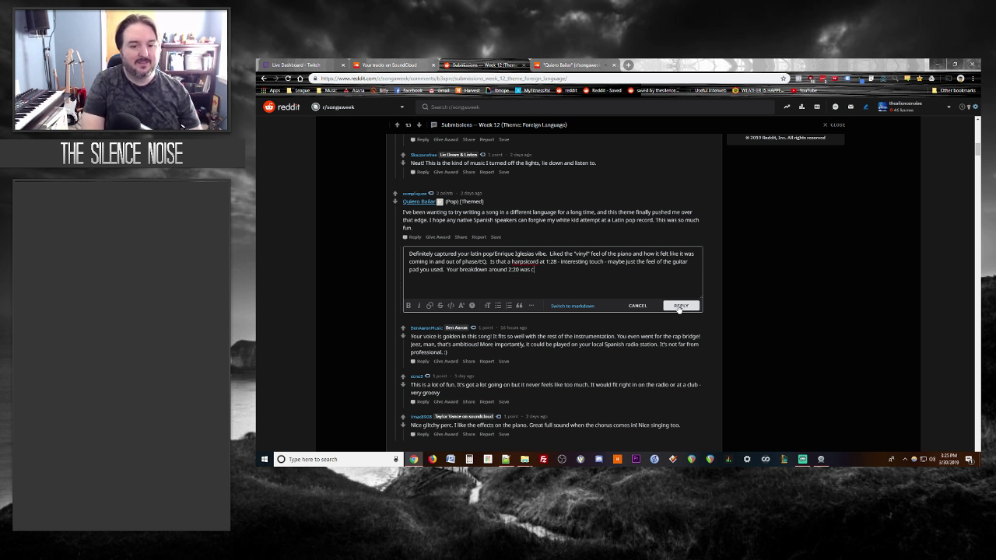
type(" well done.")
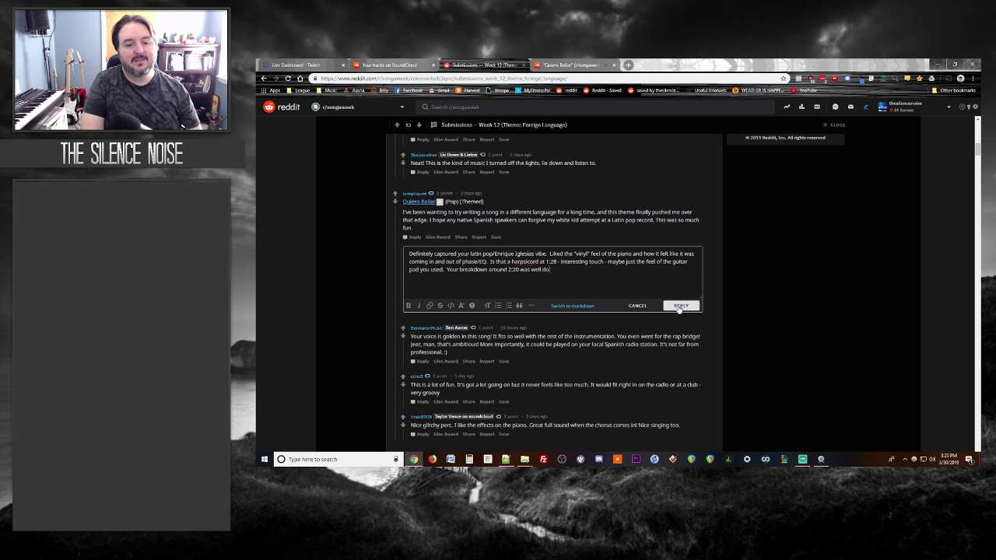
left_click(679, 306)
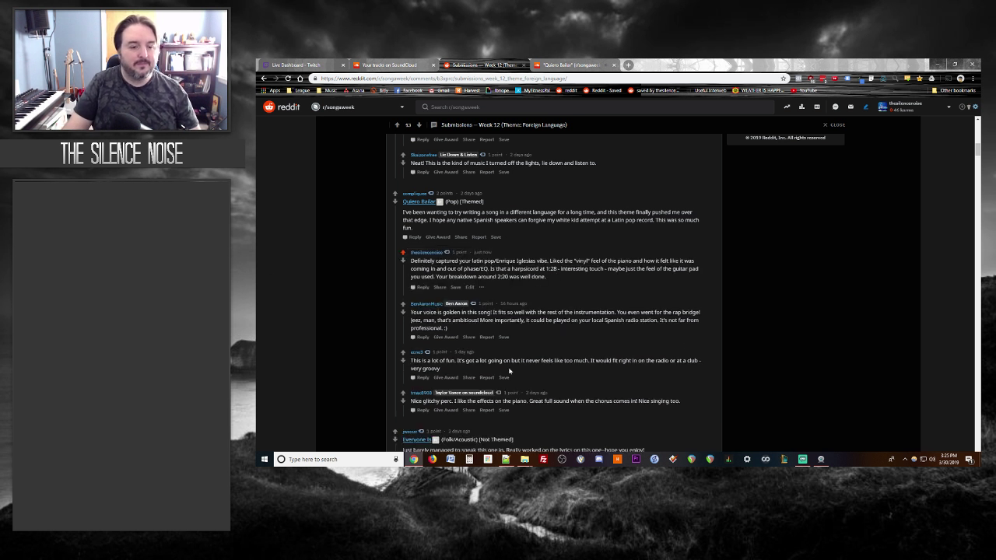
Step: Close the Quiero Bailar SoundCloud tab, bringing the Week 12 thread back
left_click(581, 65)
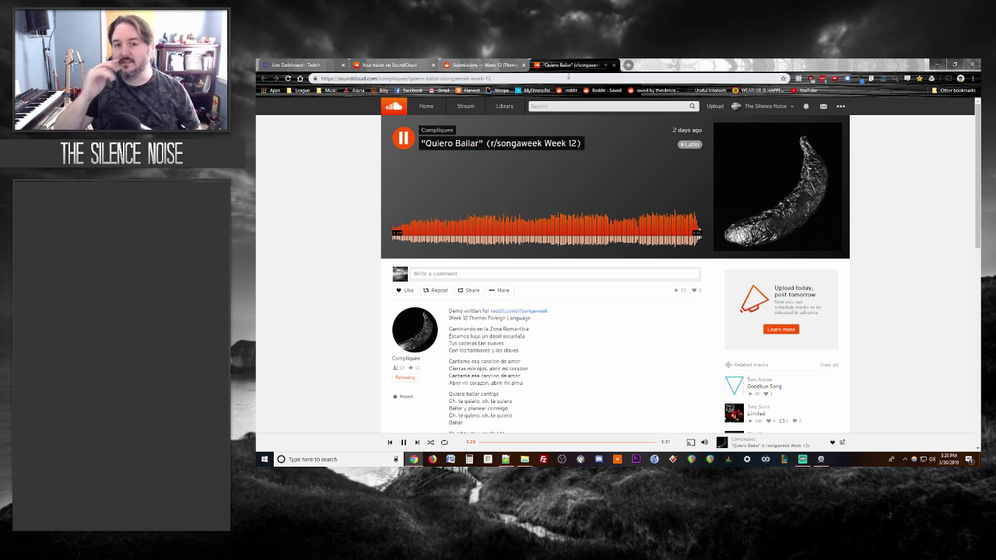
left_click(614, 64)
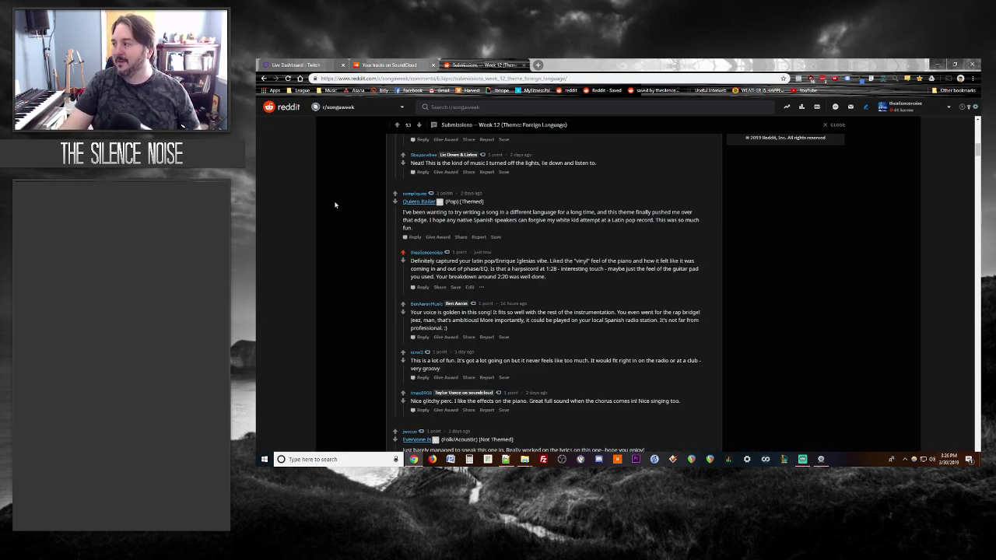
Step: Scroll down to the Everyone Is submission and open its SoundCloud track link
scroll(334, 205, "down", 1)
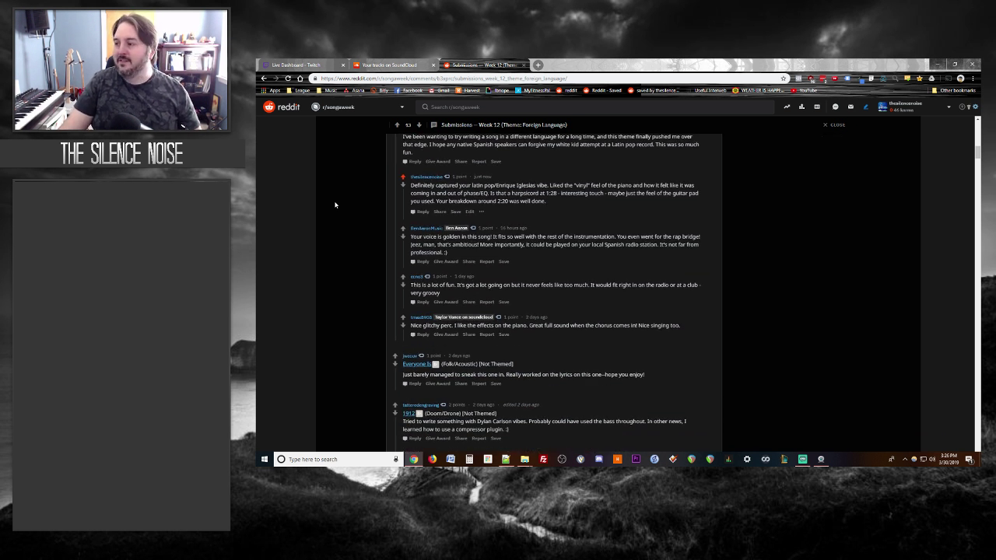
scroll(337, 206, "down", 1)
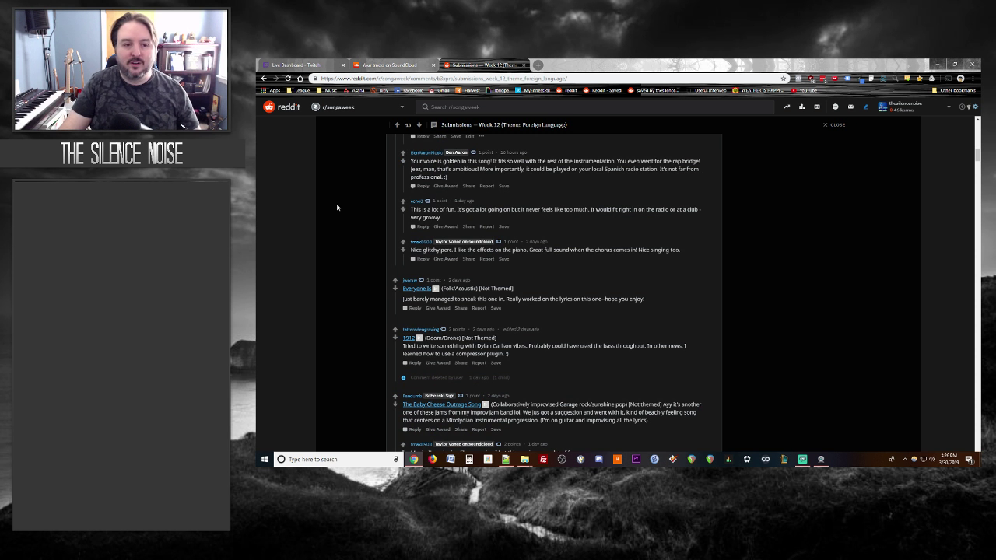
scroll(338, 207, "up", 1)
scroll(338, 210, "down", 2)
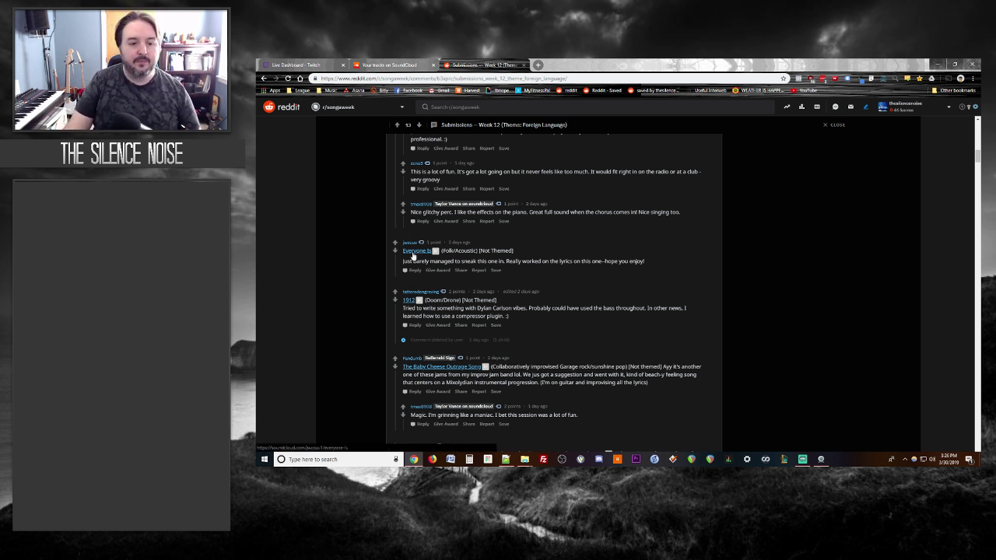
left_click(413, 254)
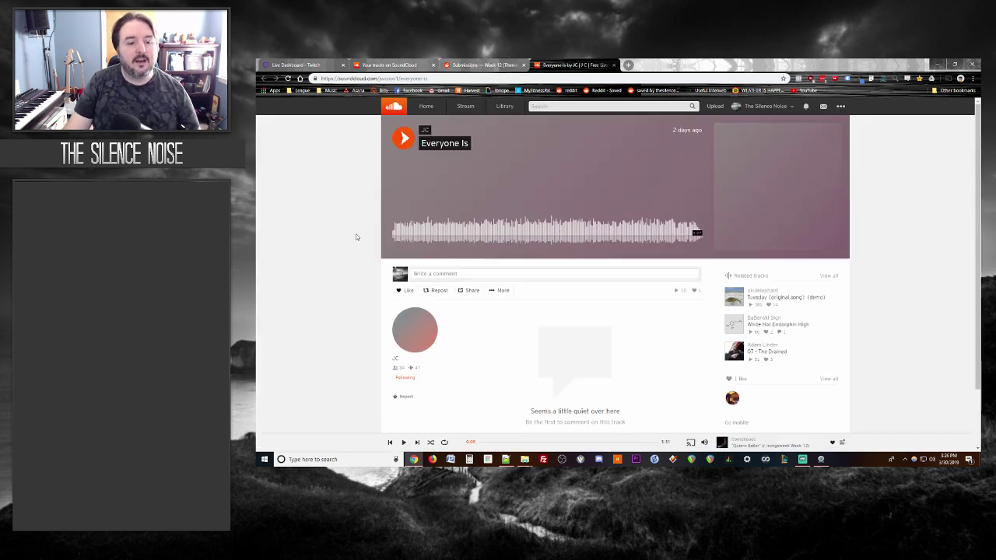
Step: Play Everyone Is on SoundCloud, then open a blank reply under its Reddit submission
left_click(403, 138)
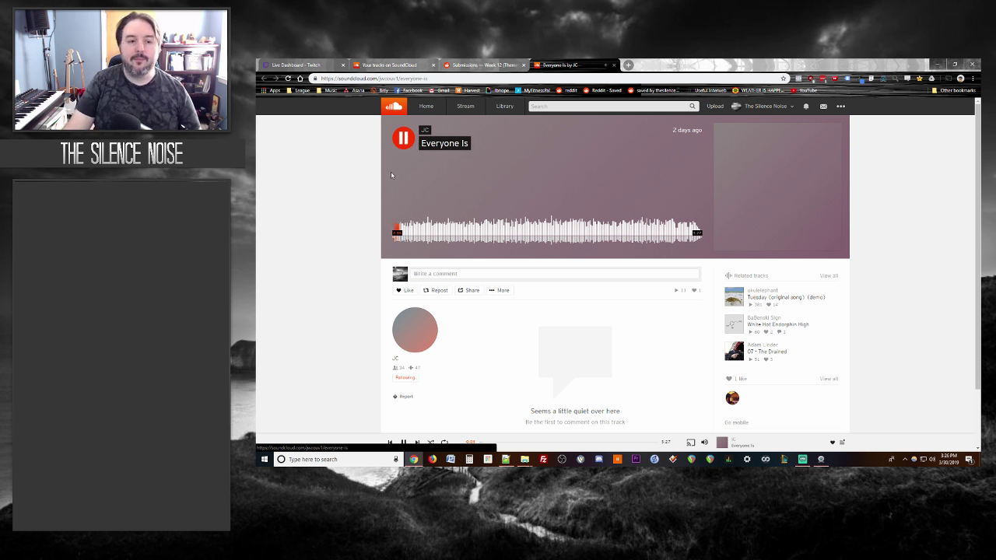
scroll(311, 233, "down", 2)
scroll(318, 225, "up", 2)
key("ctrl+shift+Tab")
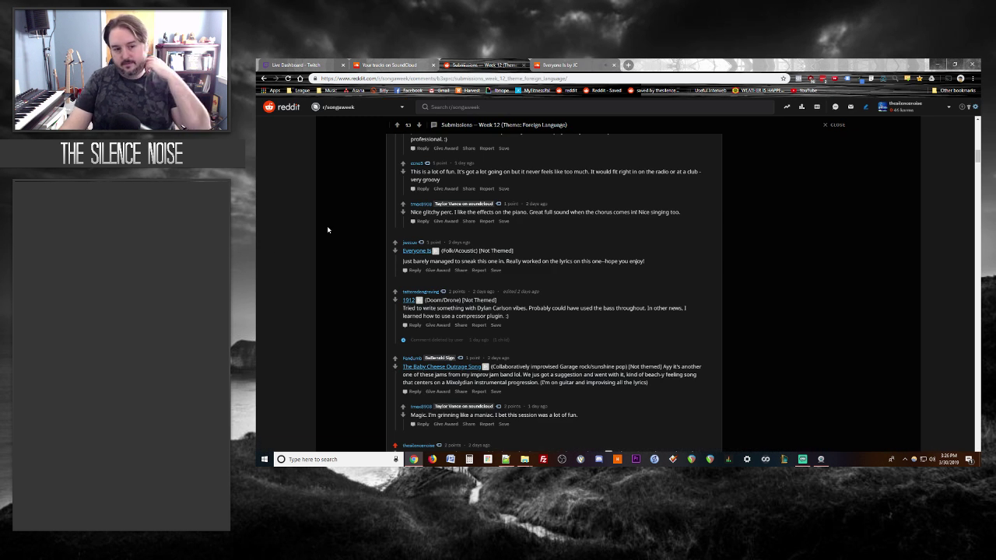
key("ctrl+Tab")
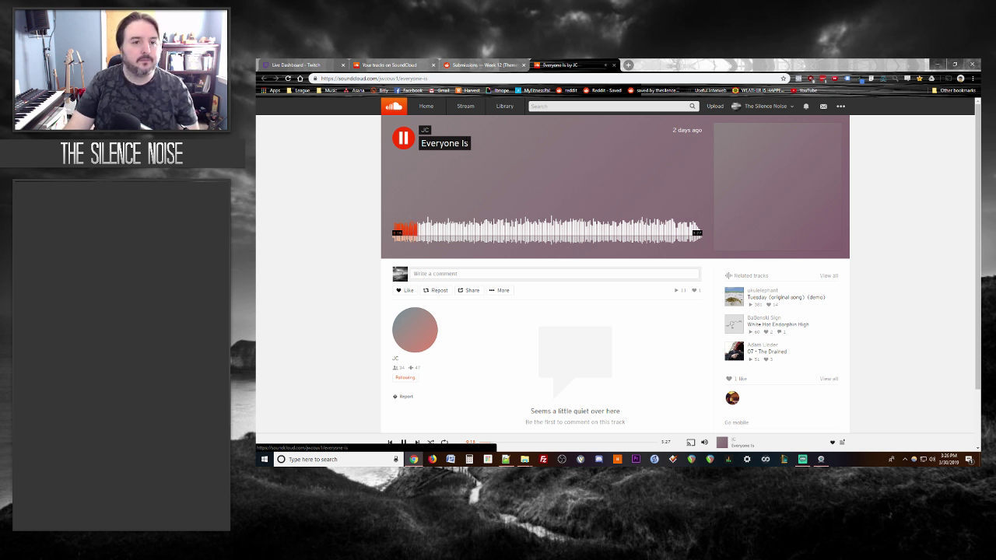
key("ctrl+shift+Tab")
left_click(414, 270)
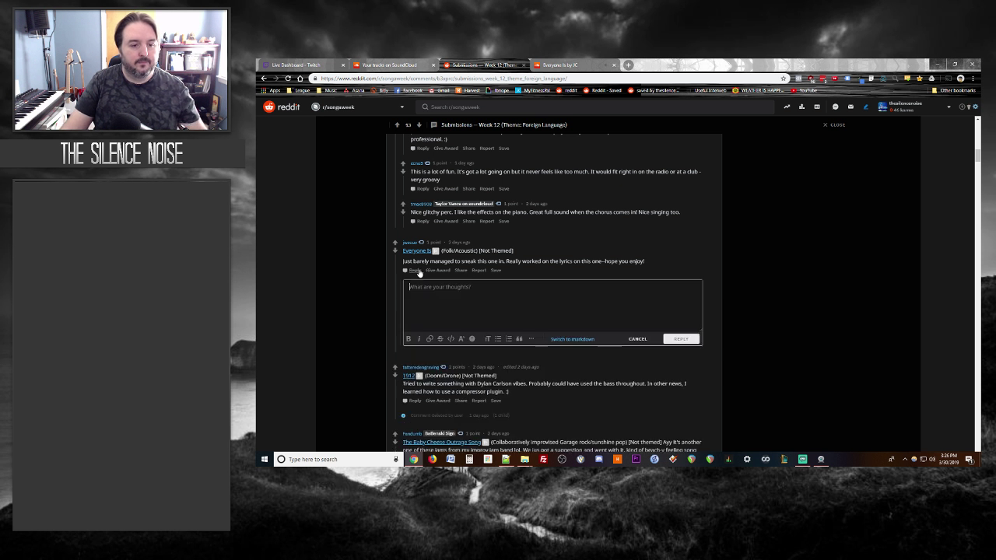
Step: Type 'Reminds me a bit of The Pixies - especially your vocals.' in the Everyone Is reply
type("Reminds me a bit")
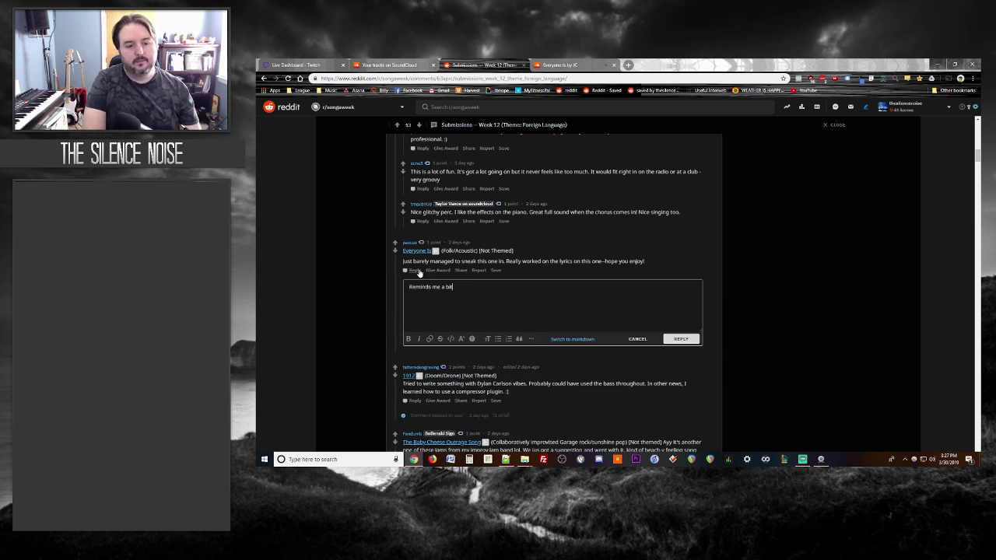
type(" of The Pixies")
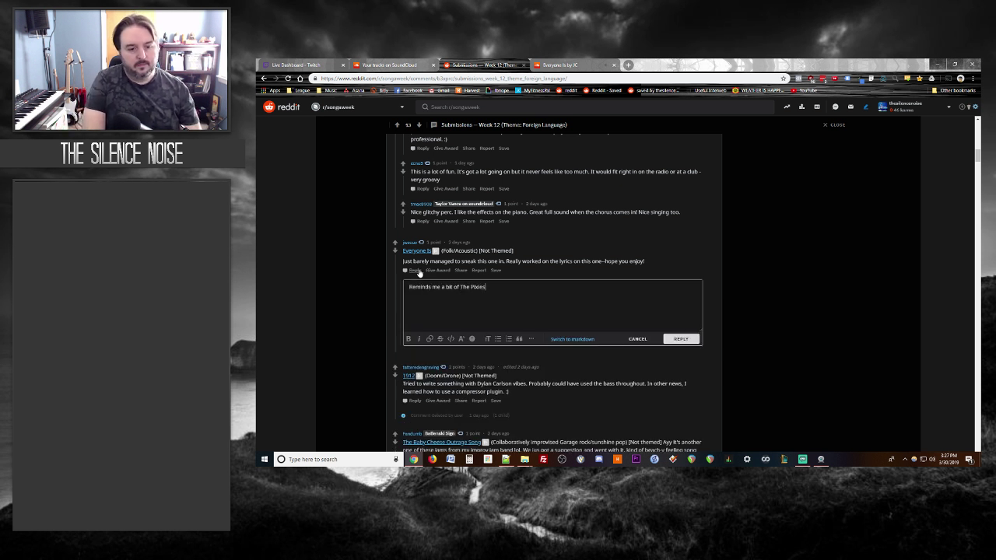
type(".")
key("BackSpace")
key("BackSpace")
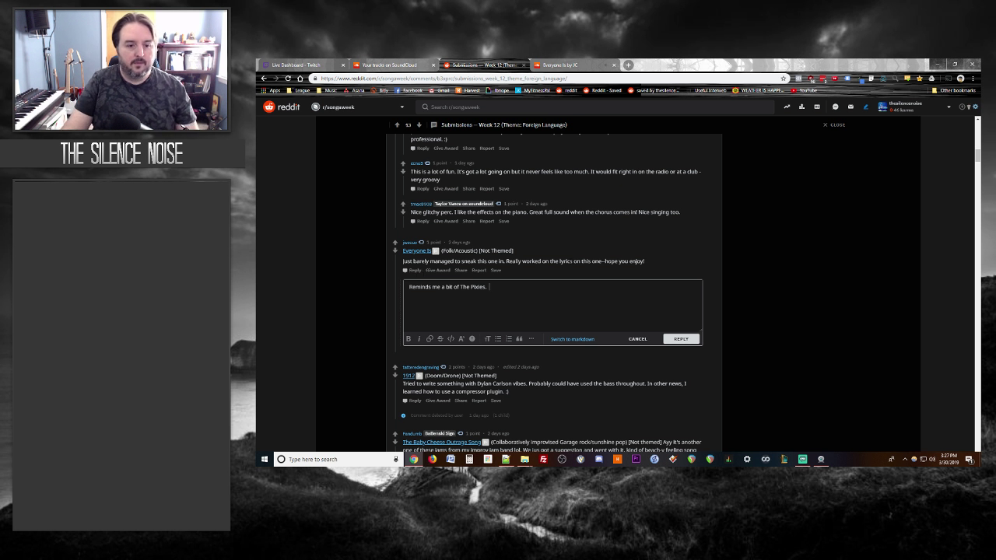
type("- especially yo")
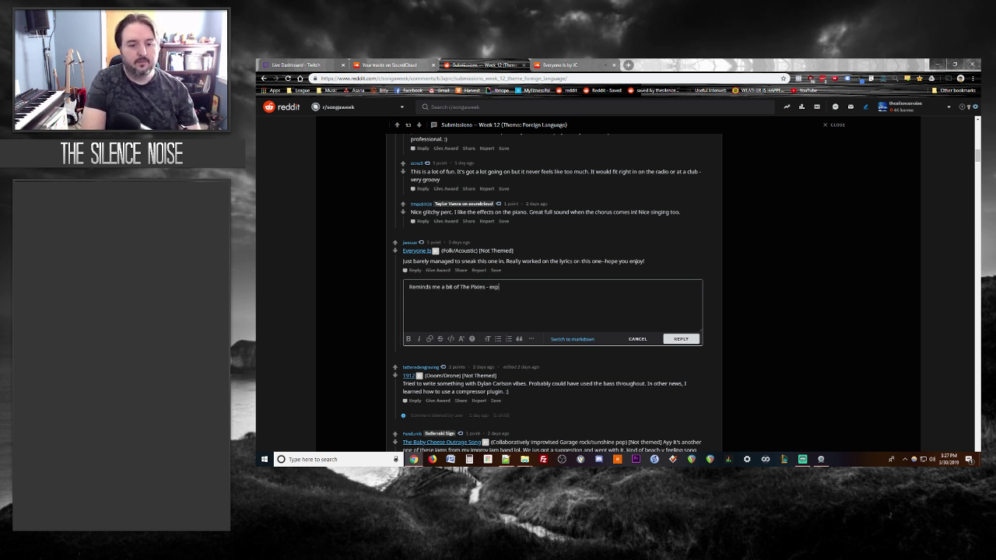
type("ur vocals.")
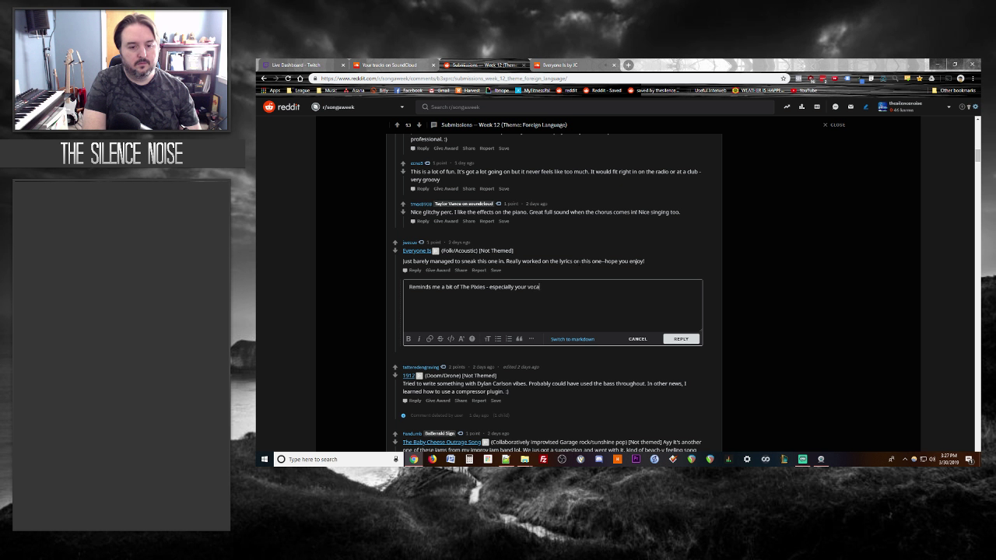
Step: Add 'Would have liked to have the vocals to follow along', then return to the track page
left_click(564, 64)
scroll(324, 273, "down", 3)
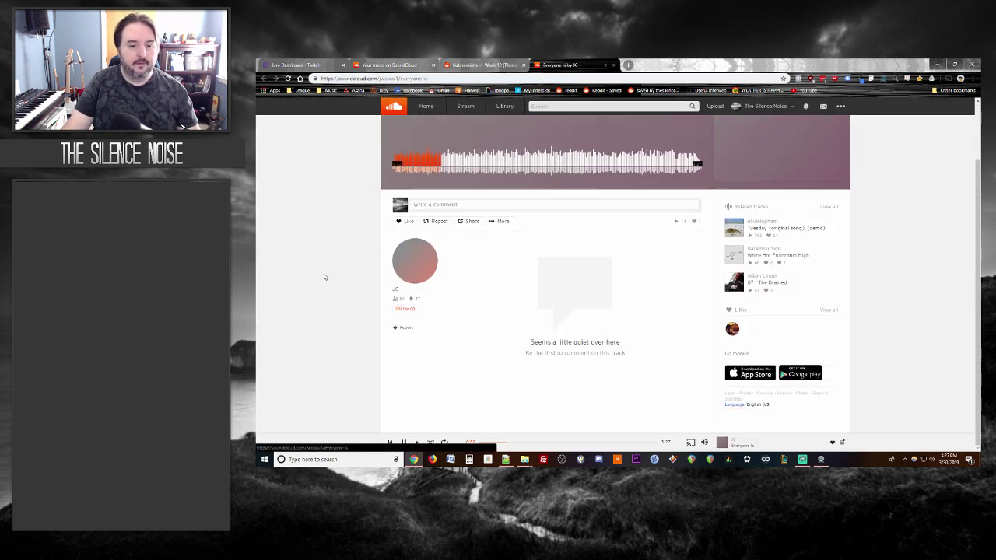
scroll(324, 273, "up", 3)
left_click(484, 65)
type("Would have liked to have")
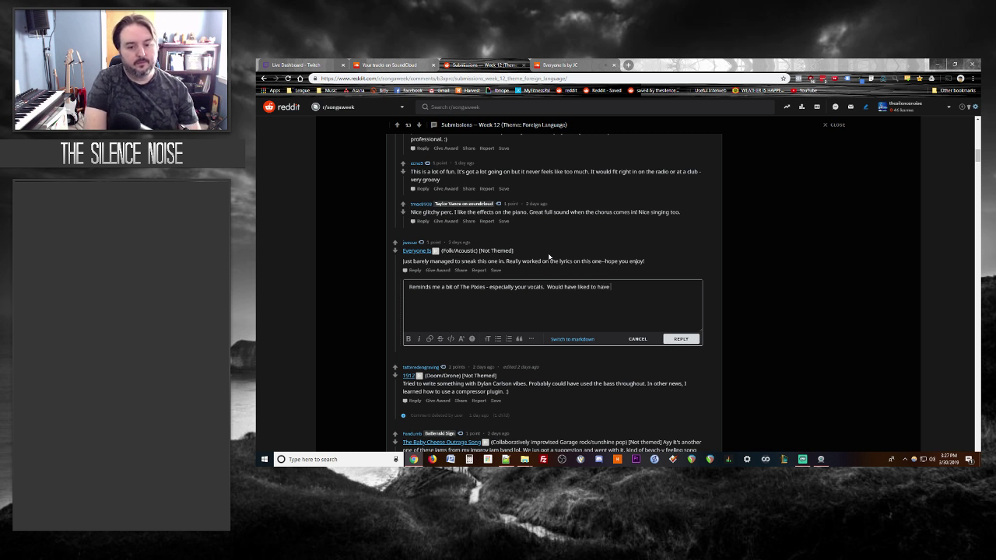
type(" the vocals to fo")
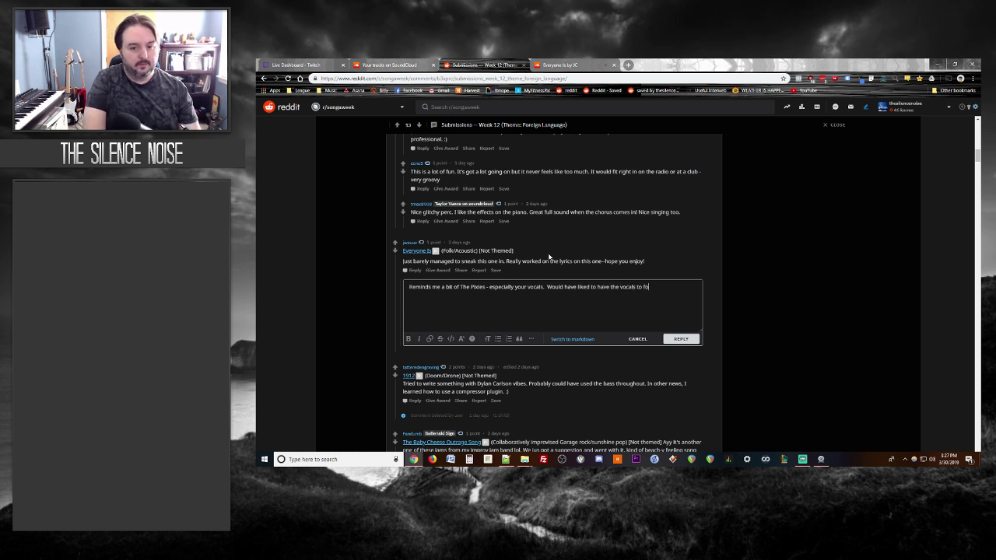
type("llow along!")
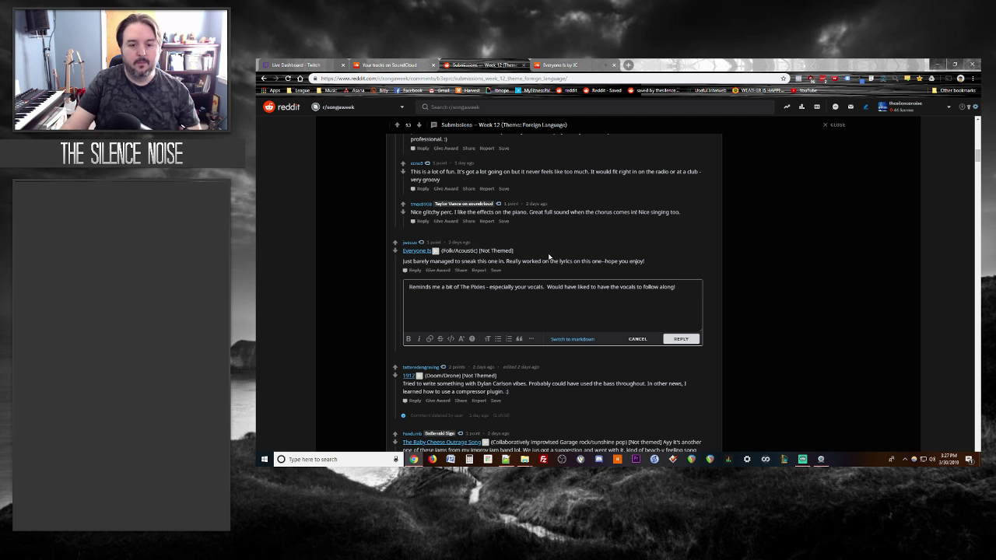
left_click(546, 64)
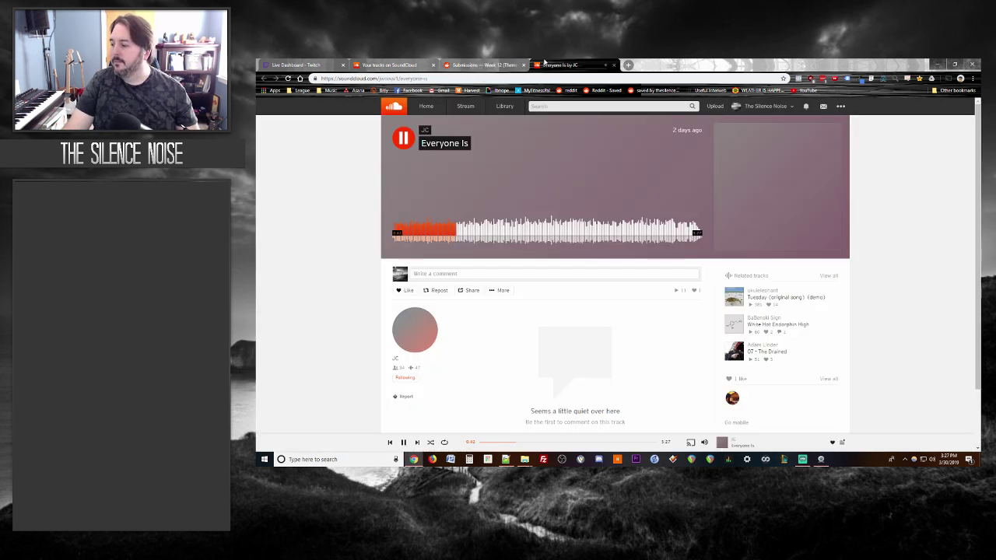
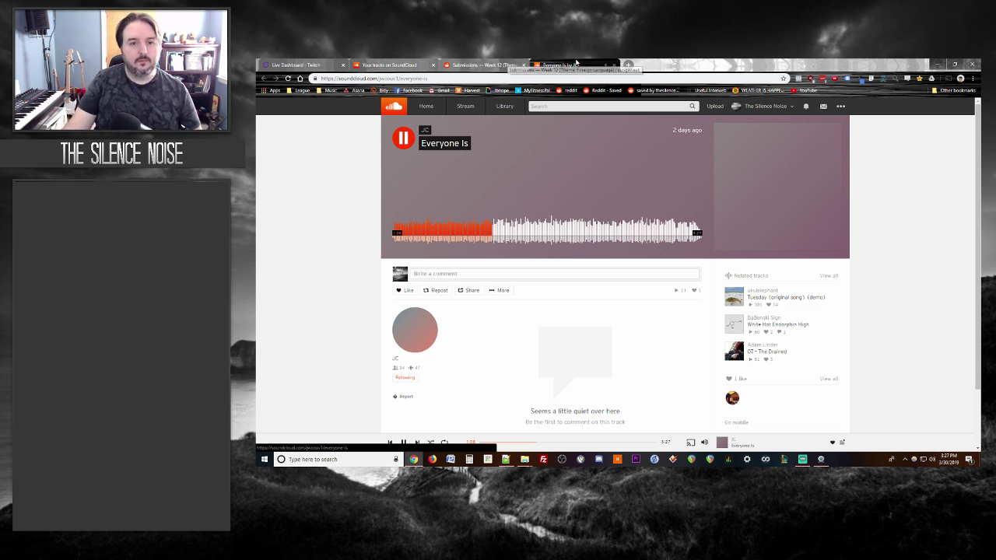
Step: Finish the Everyone Is reply with 'Was a bit difficult to understand what you were saying.' and post it
key("space")
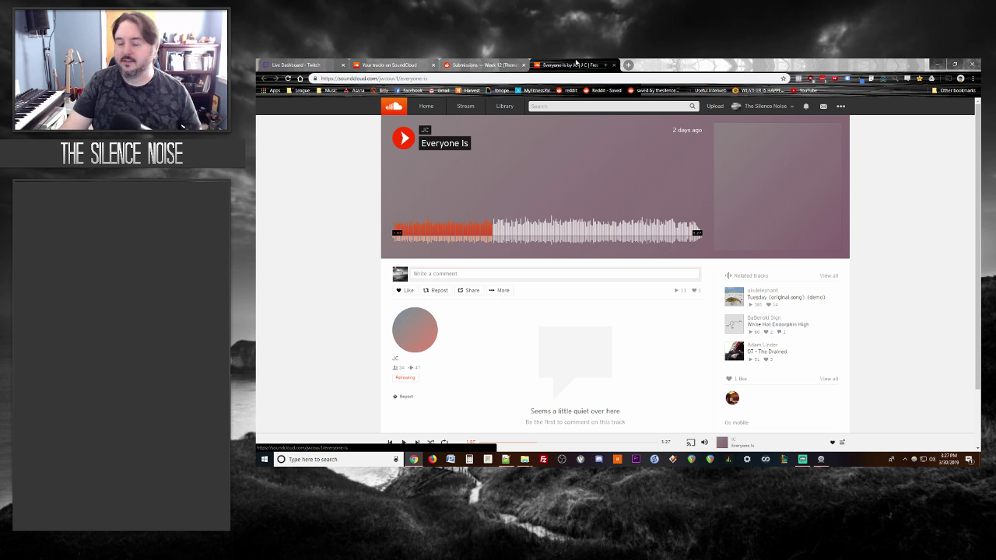
left_click(481, 65)
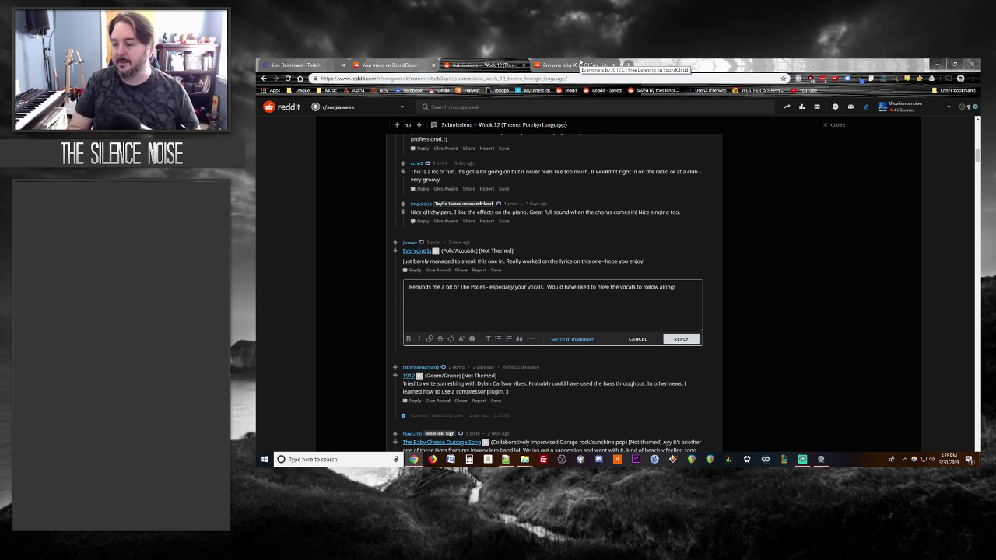
left_click(580, 62)
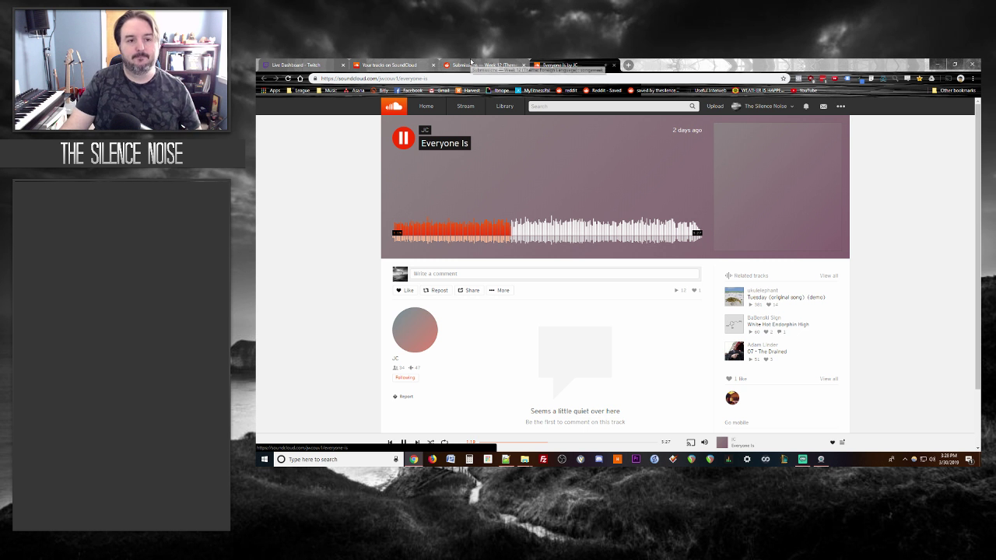
left_click(480, 66)
left_click(572, 65)
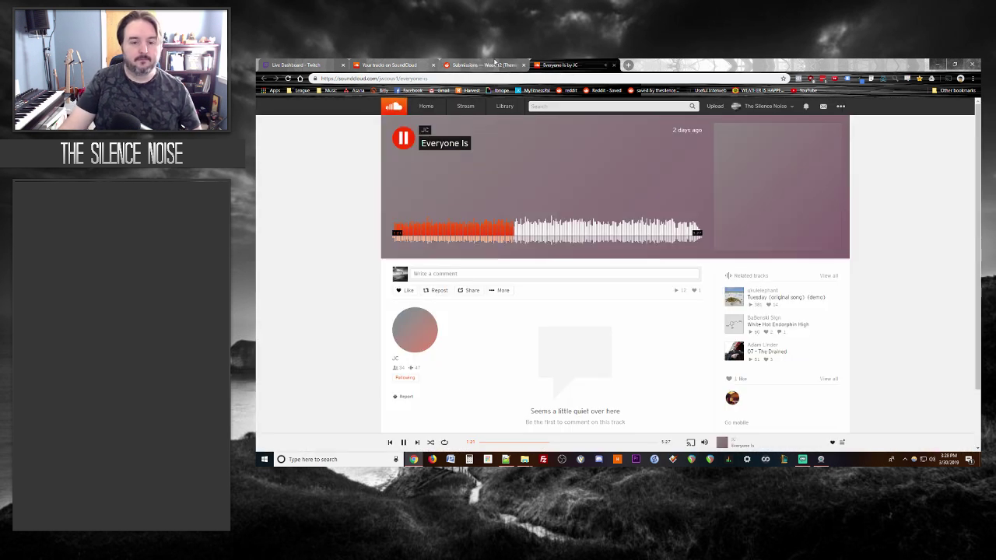
left_click(494, 64)
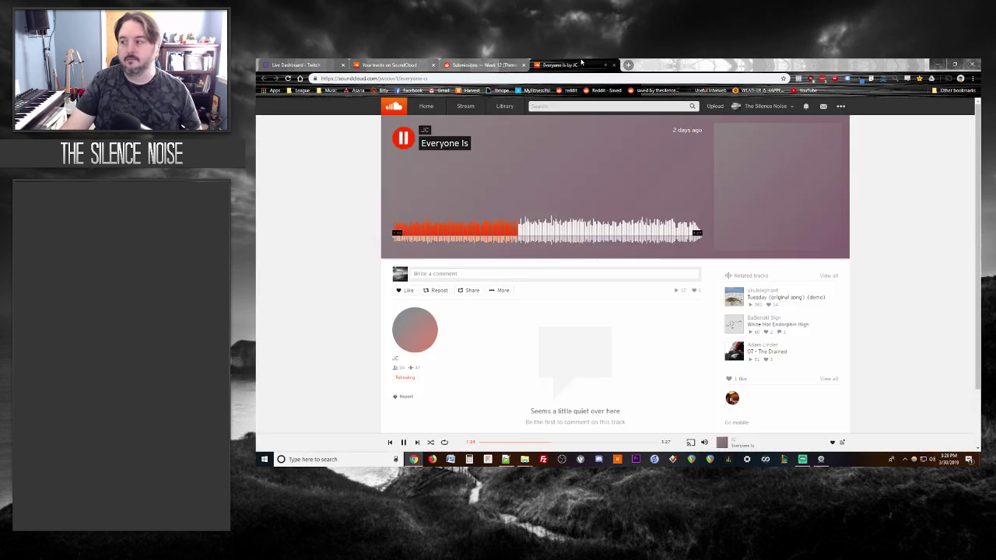
left_click(587, 66)
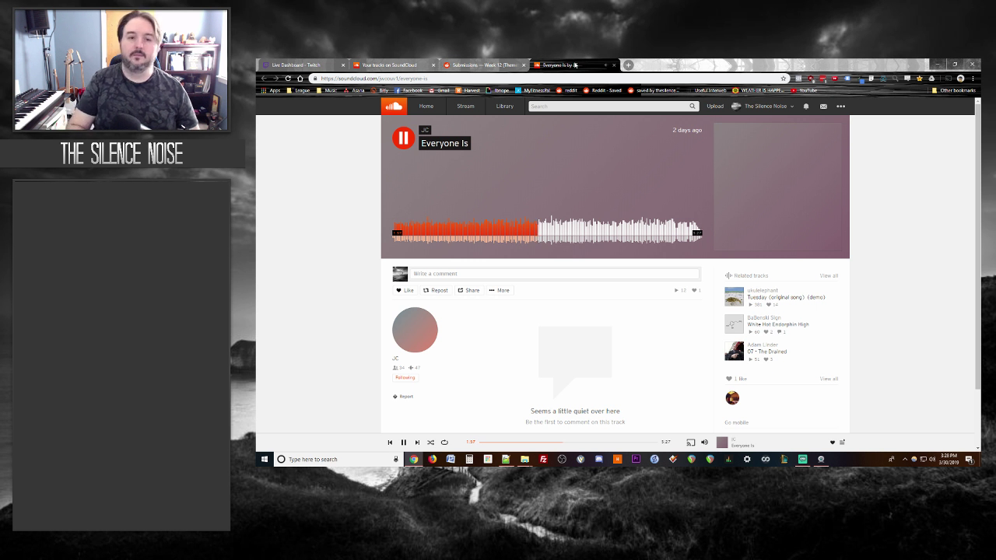
key("space")
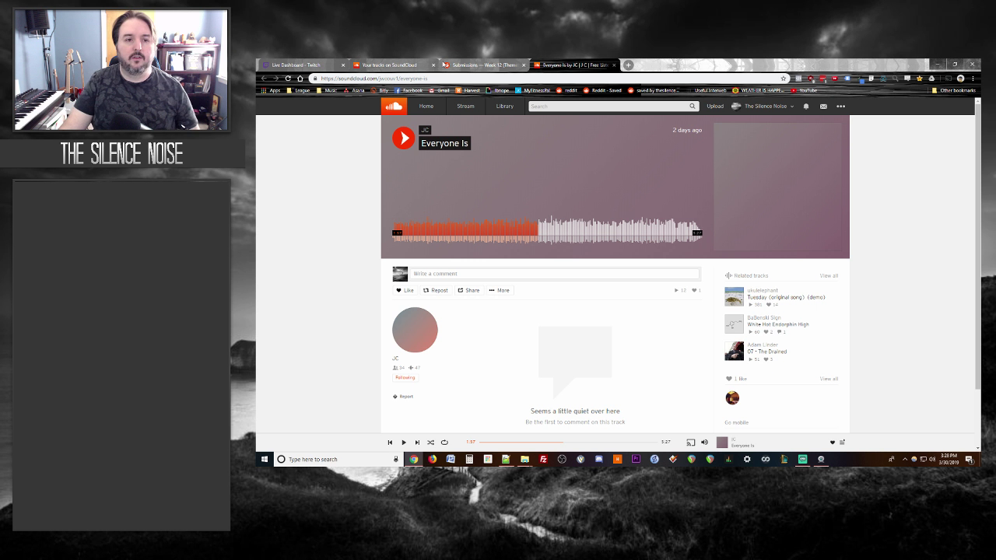
left_click(479, 65)
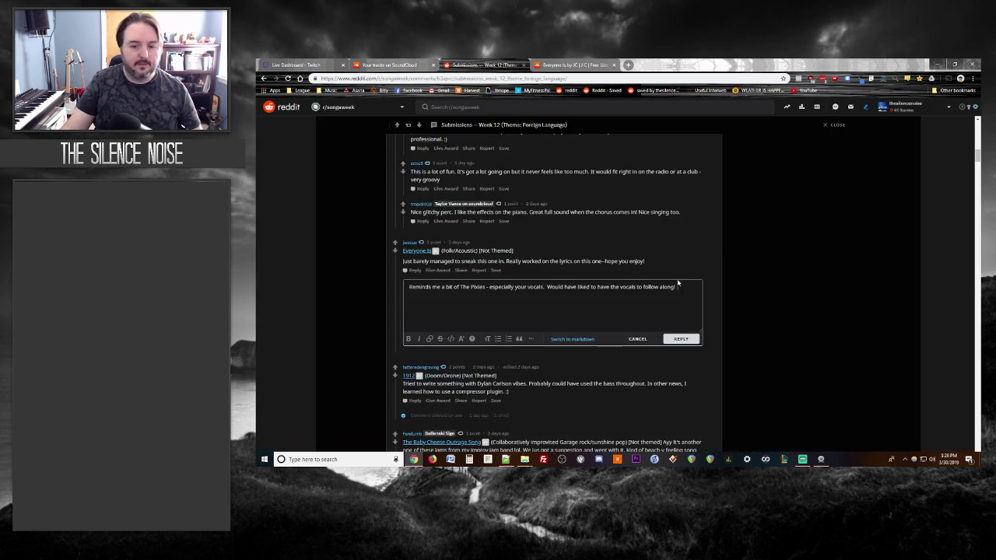
type("Was a bit dif")
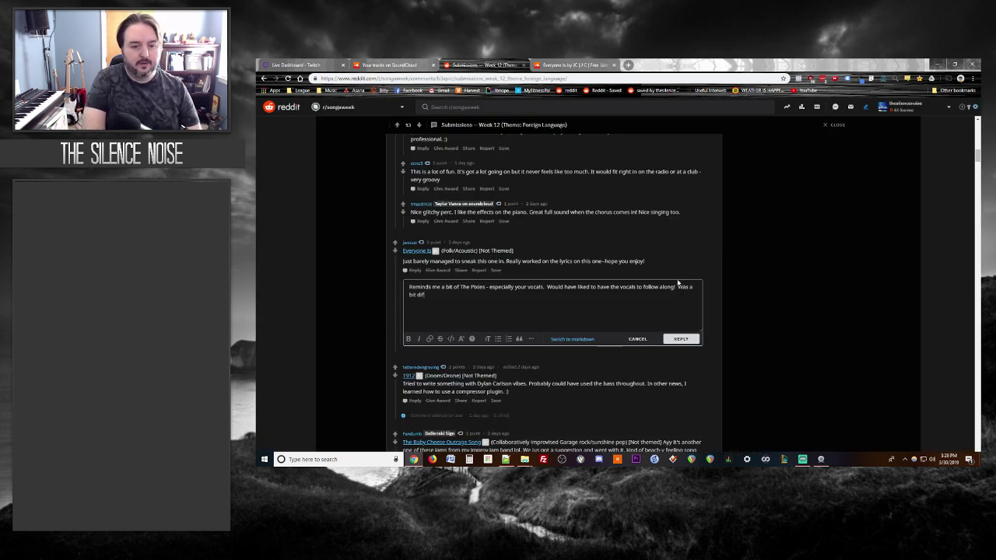
type("ficult to understand what y")
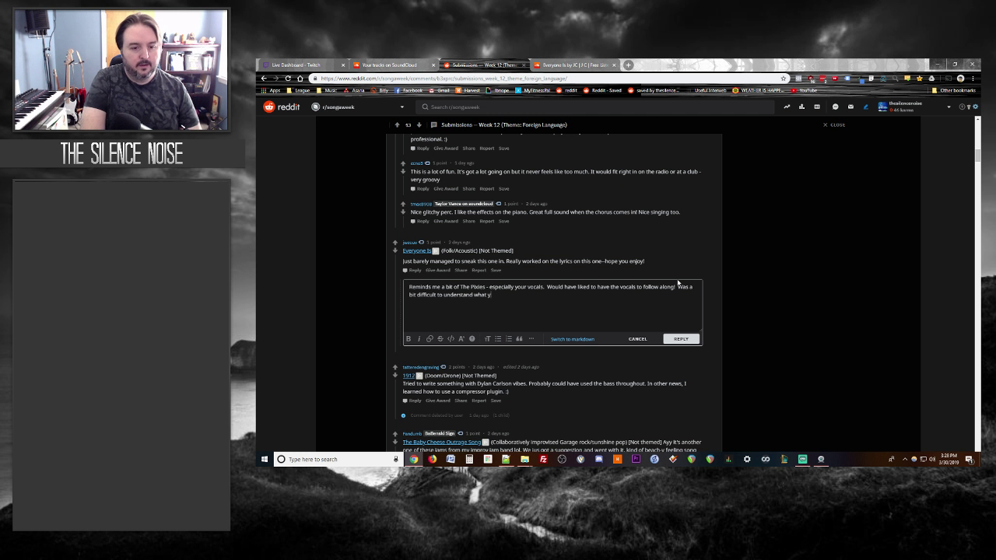
type("ou were saying.")
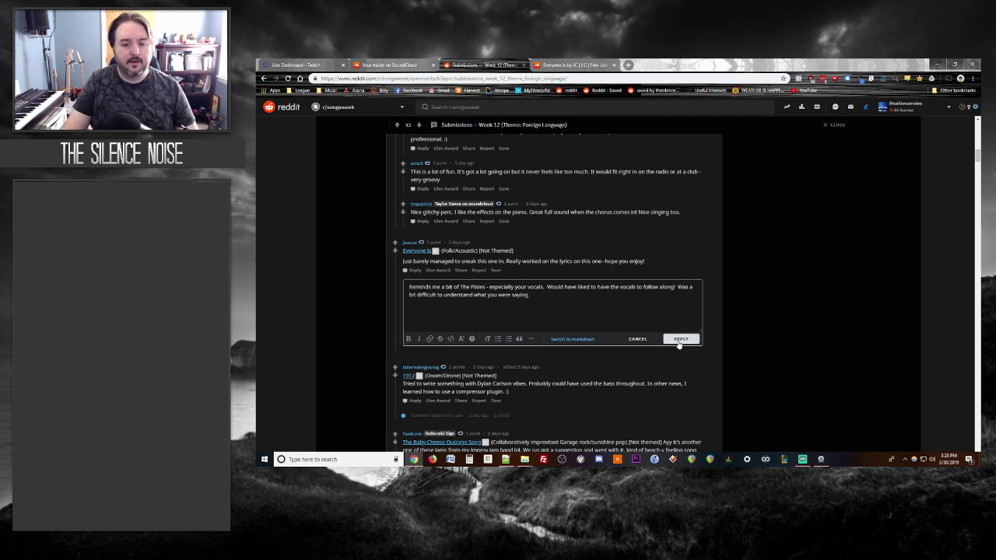
left_click(679, 342)
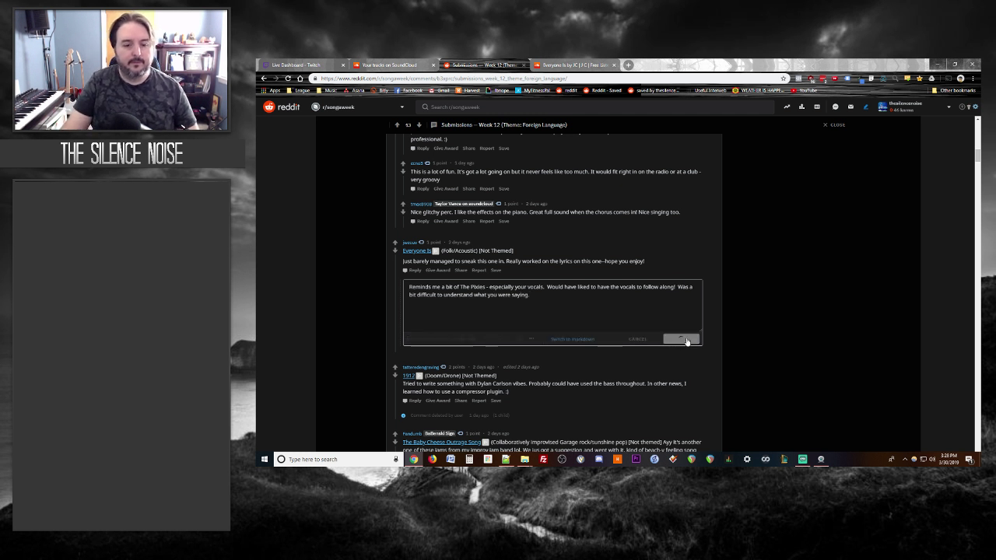
Step: Close Everyone Is, open 1912 Language, follow its artist and start playing it
left_click(614, 65)
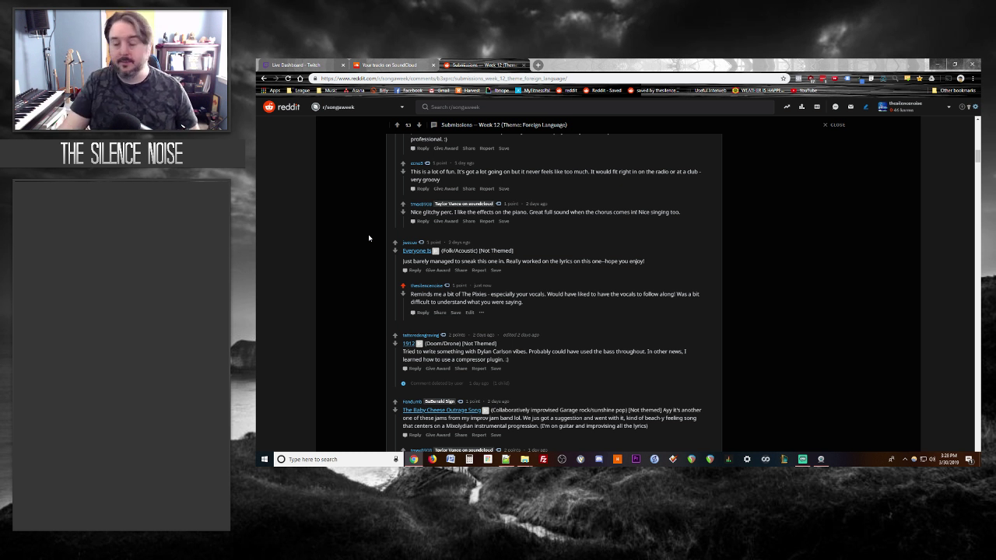
scroll(369, 238, "down", 1)
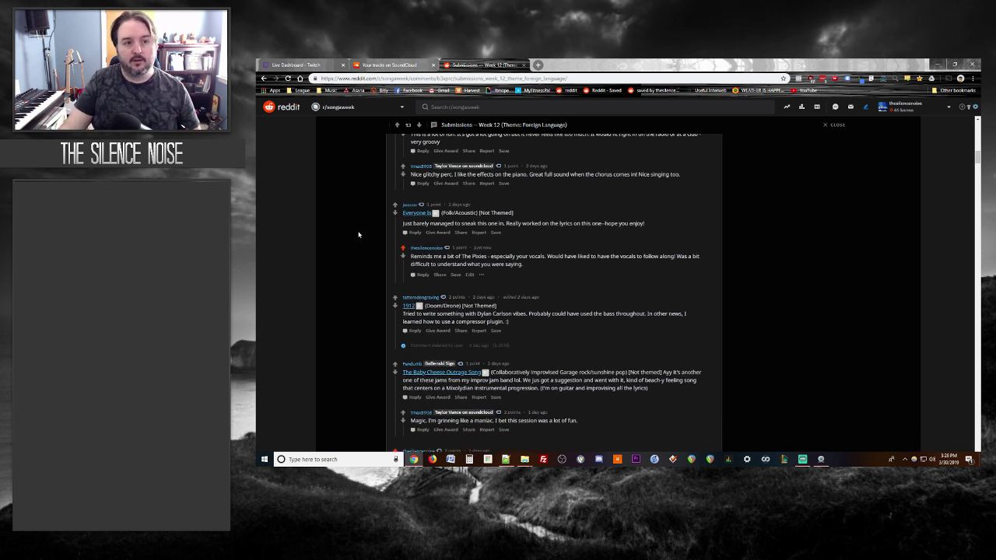
scroll(358, 234, "down", 2)
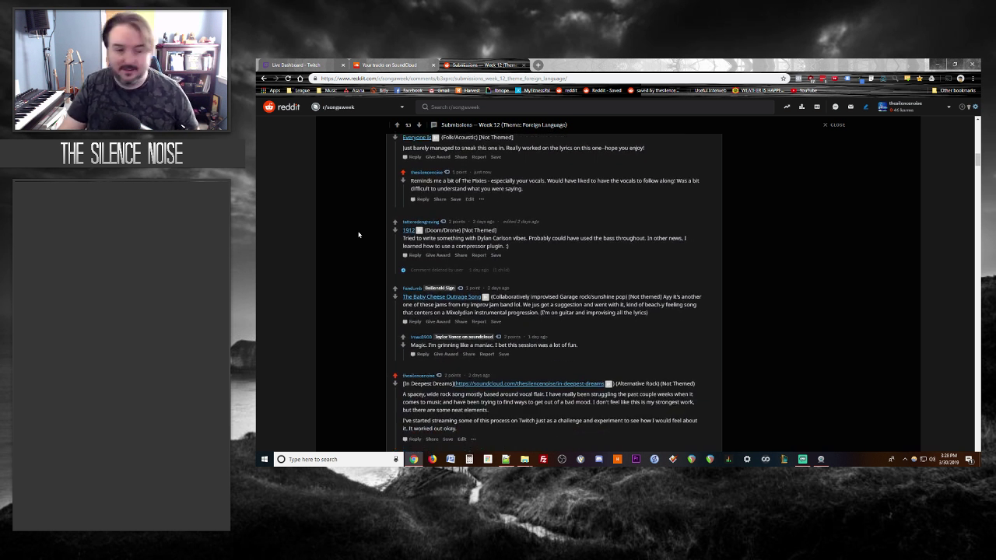
middle_click(410, 231)
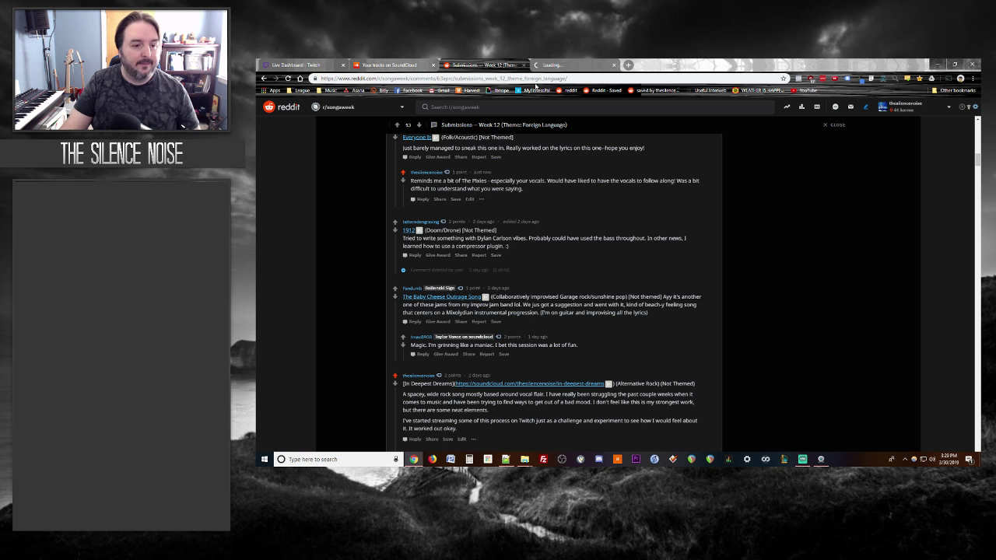
left_click(548, 65)
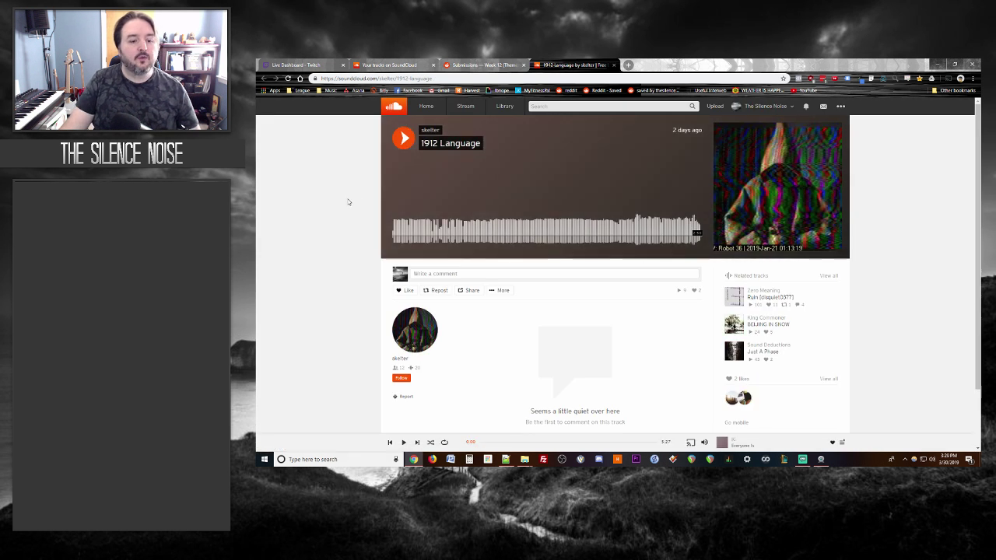
left_click(403, 378)
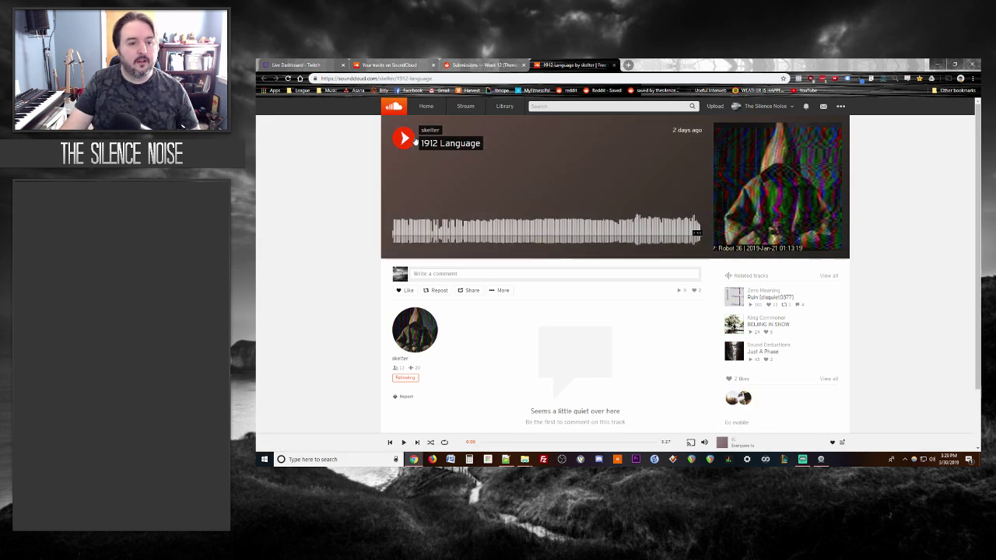
left_click(404, 138)
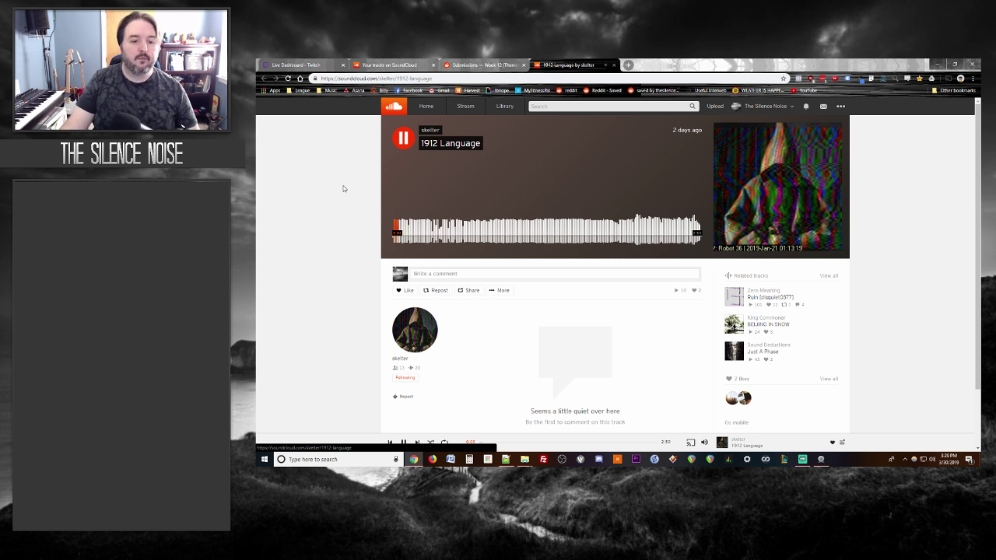
scroll(343, 187, "down", 1)
scroll(342, 186, "up", 1)
left_click(482, 64)
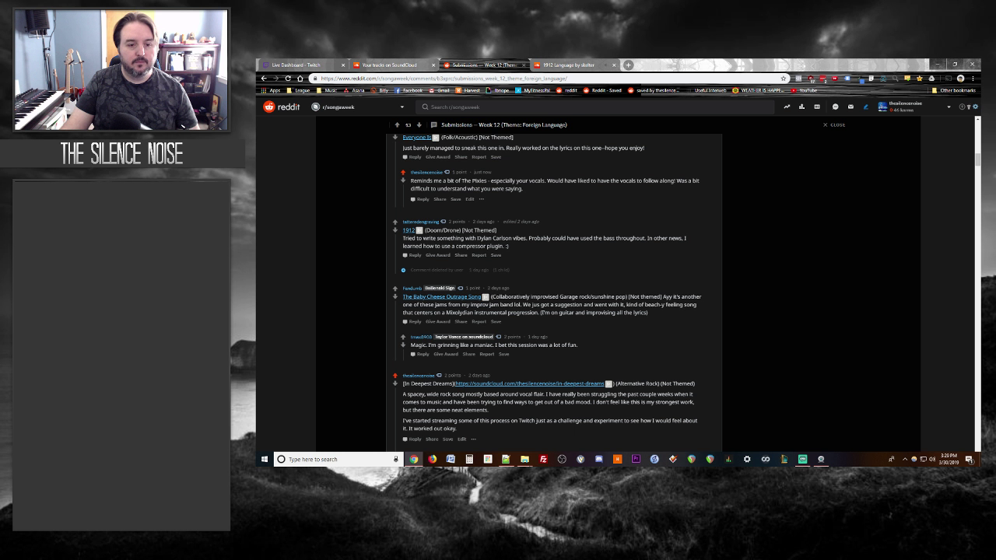
left_click_drag(477, 238, 511, 238)
Step: Google 'Dylan Carlson', close the results, and return to the playing 1912 Language track
right_click(506, 238)
left_click(522, 254)
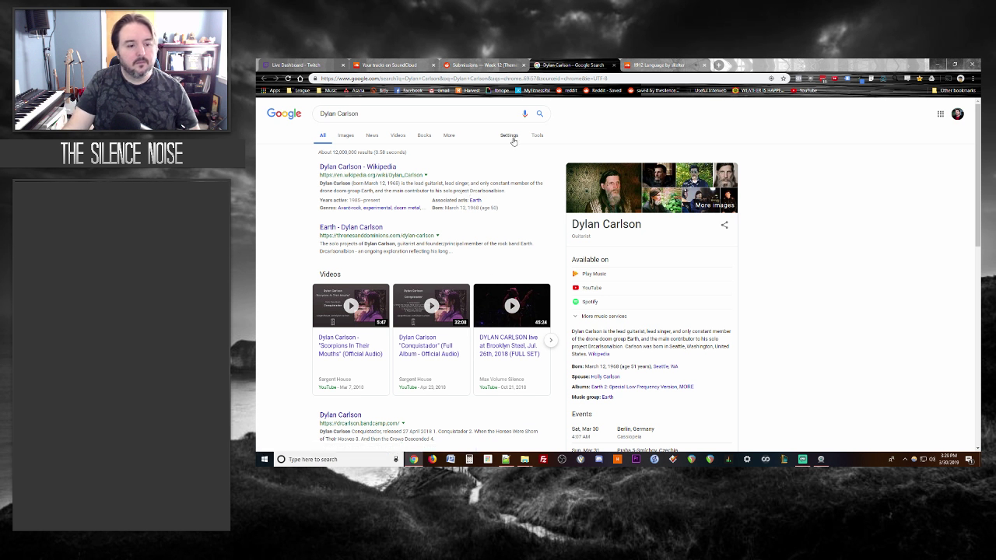
left_click(614, 66)
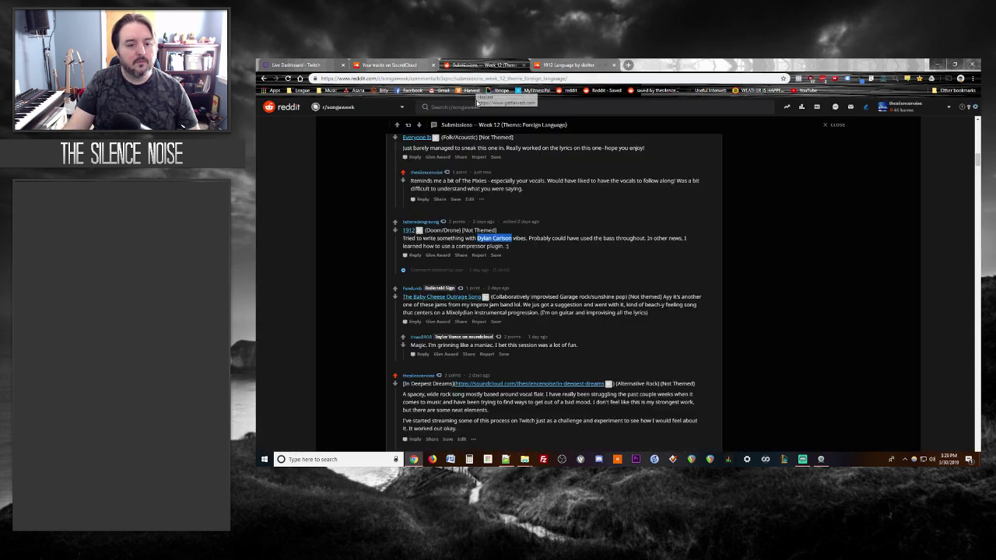
left_click(616, 261)
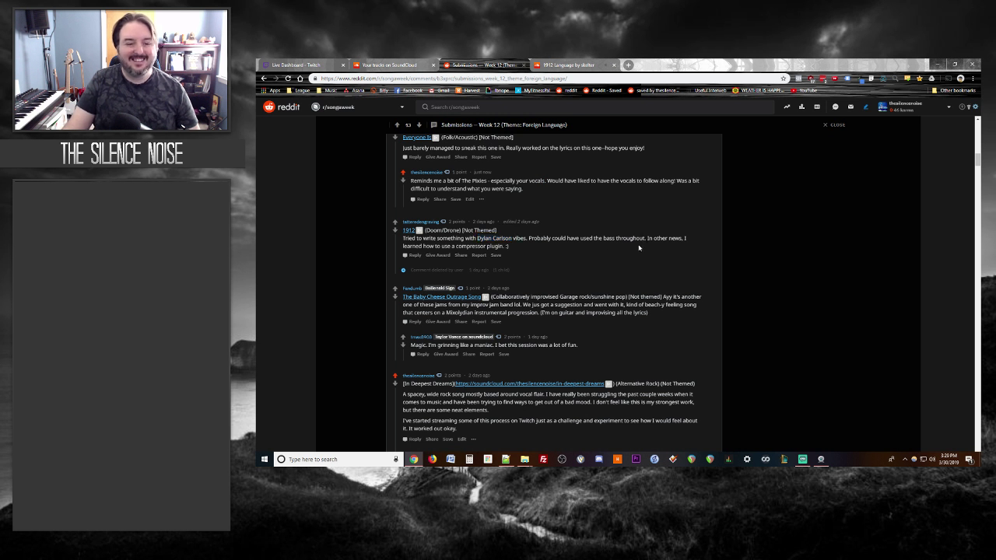
left_click_drag(646, 238, 543, 252)
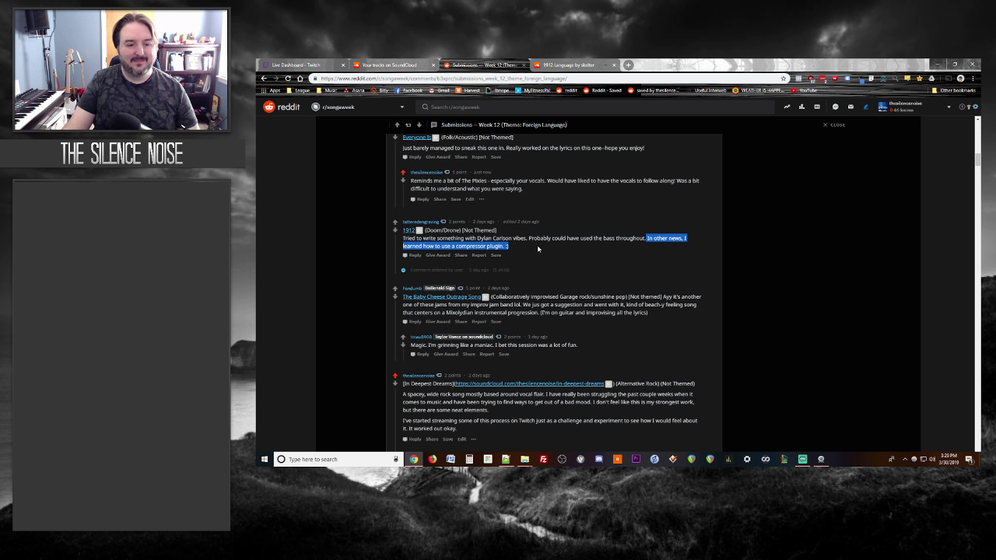
left_click(638, 246)
left_click(568, 65)
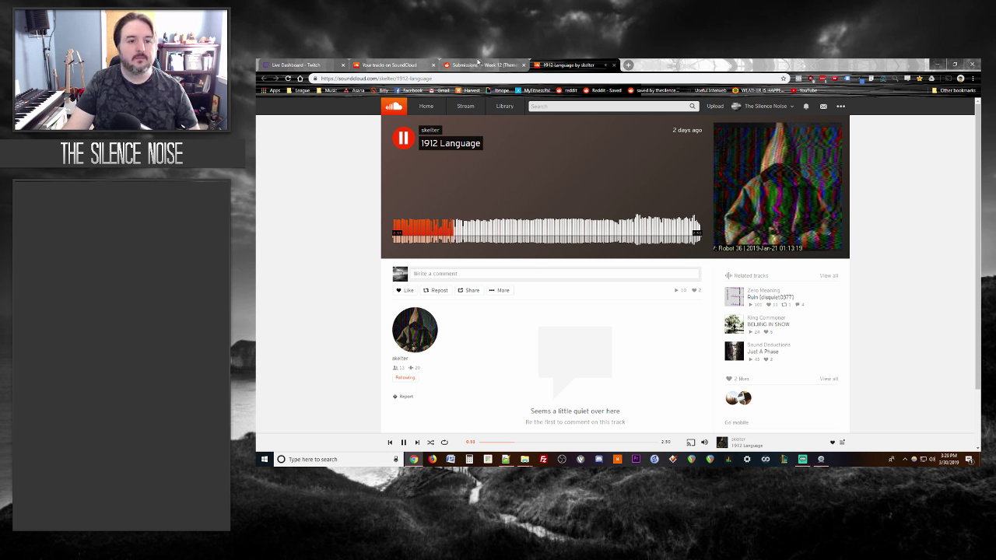
left_click(477, 66)
left_click(549, 66)
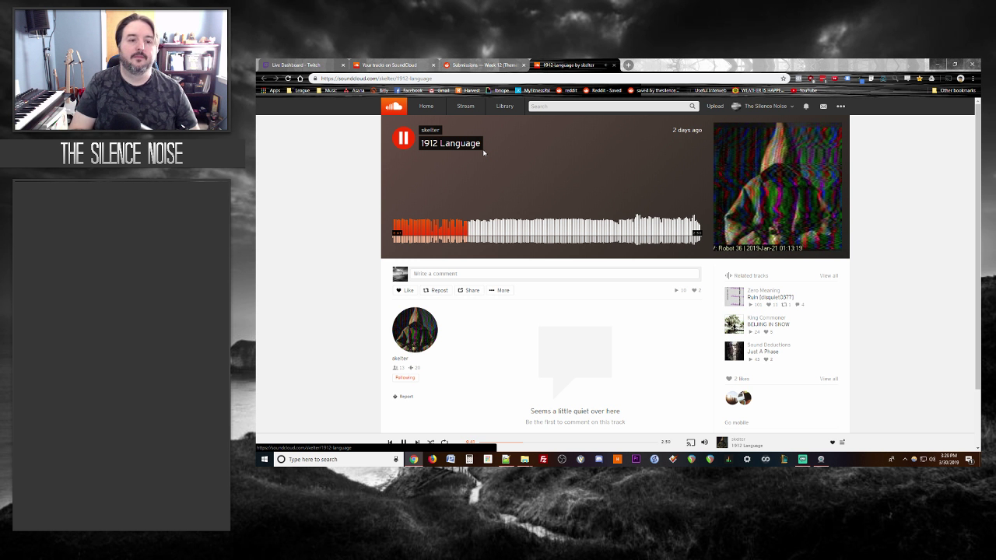
key("space")
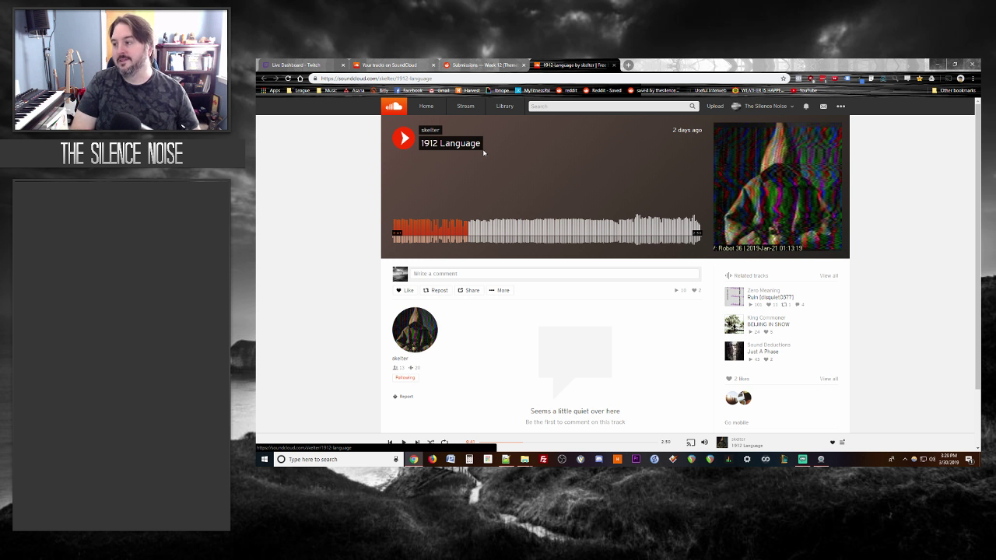
key("space")
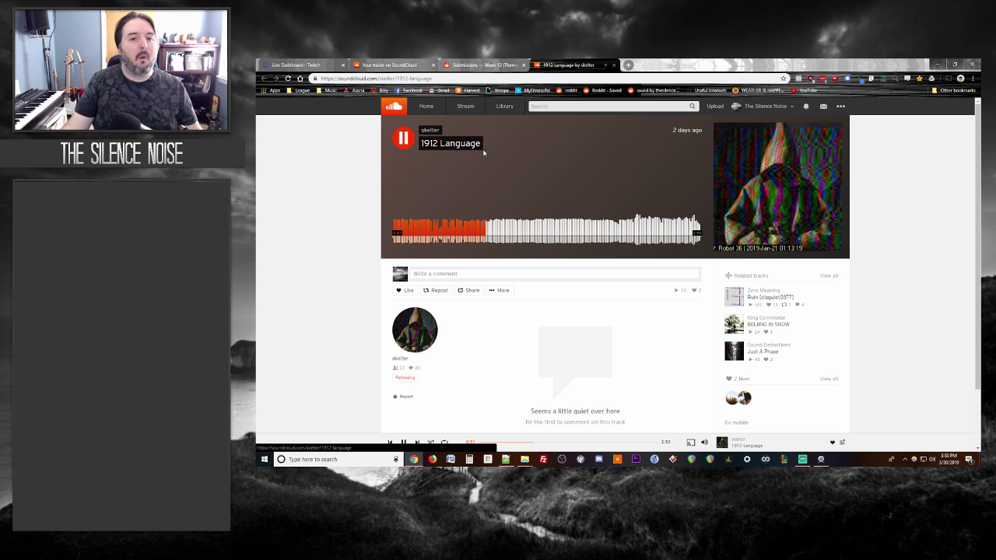
Step: Reply 'Definitely very ominous...' to the 1912 submission, adding 'Yay compressors!' on a new line
left_click(481, 66)
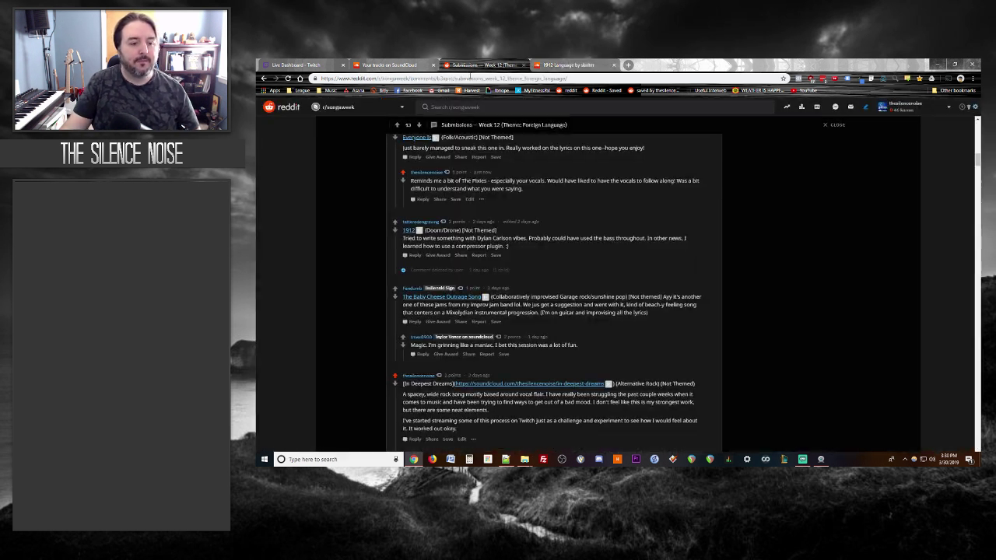
left_click(413, 255)
type("Defin")
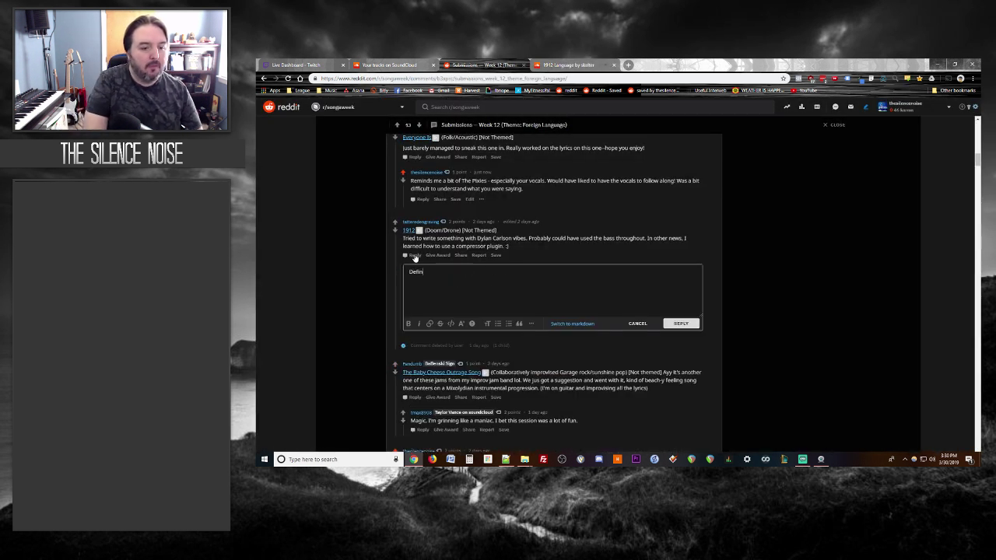
type("itely very ominous")
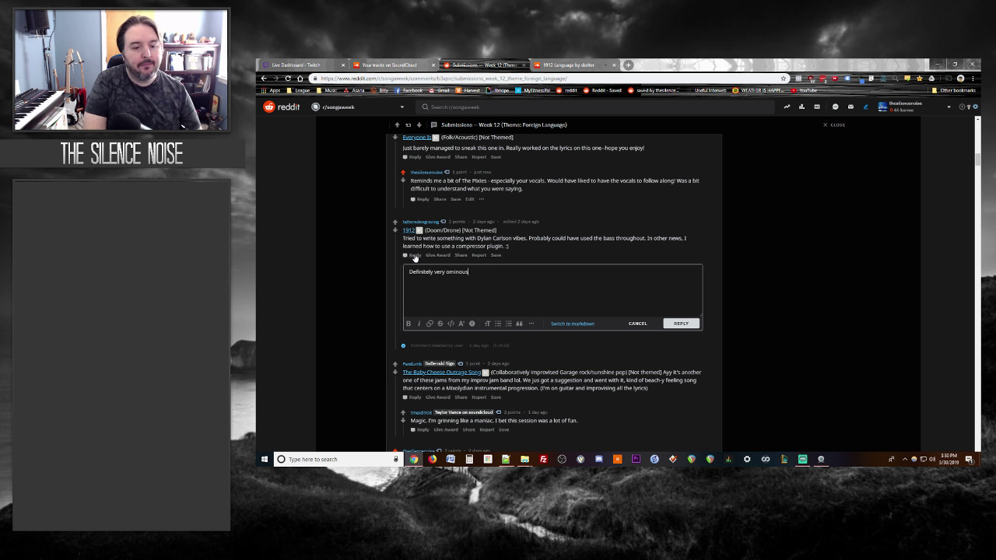
type(".  Don't know the artists")
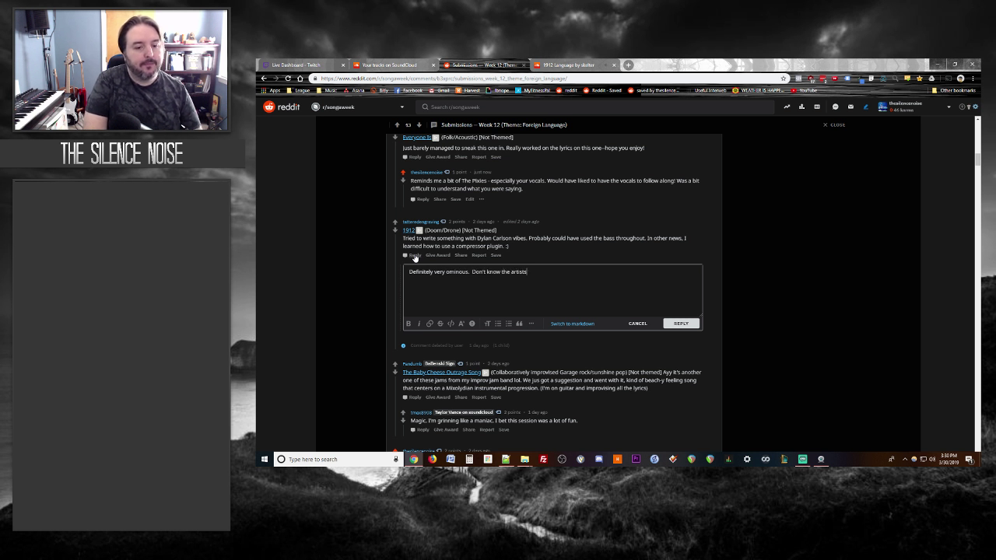
key("BackSpace")
type(" that you're referenci")
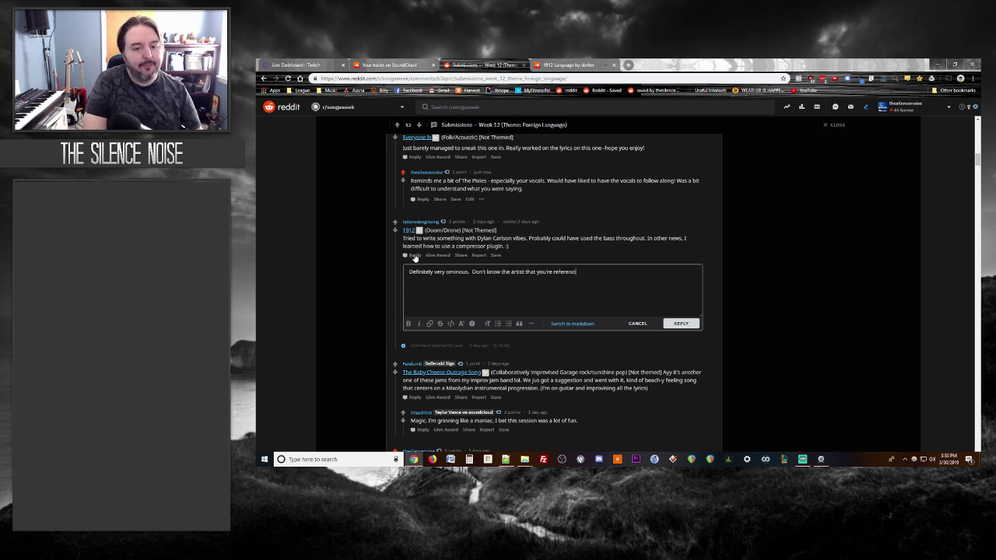
type("ng - but the ")
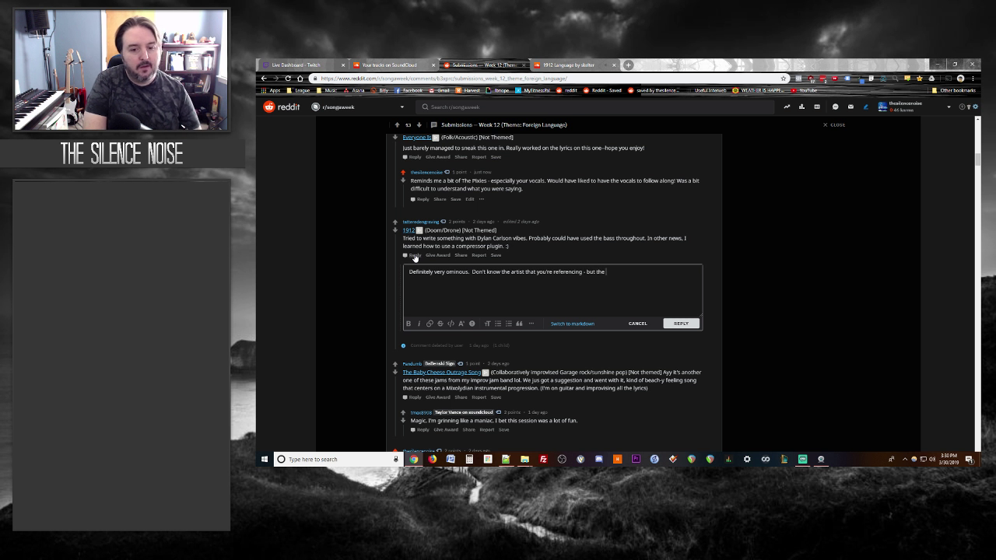
type("feel c")
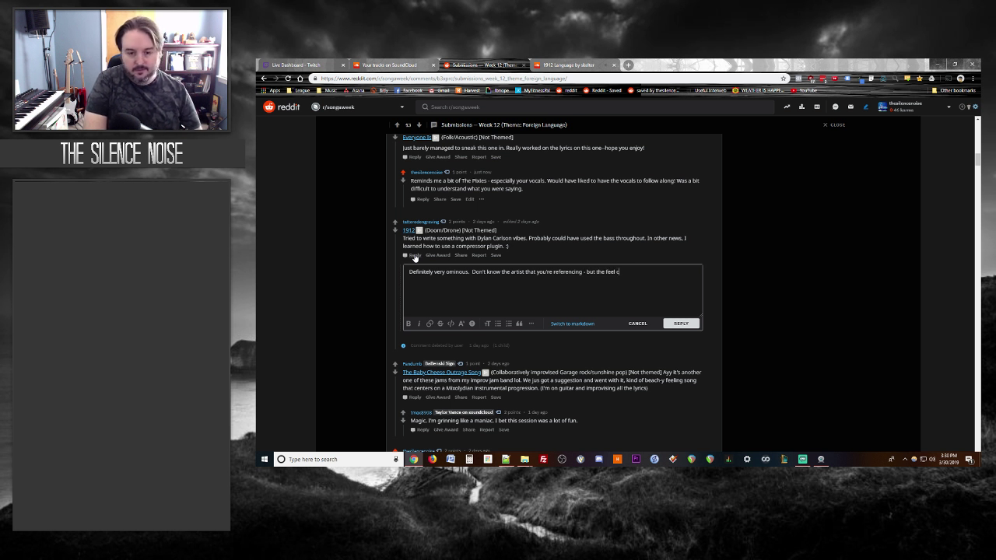
type("ertainly has \"impending ")
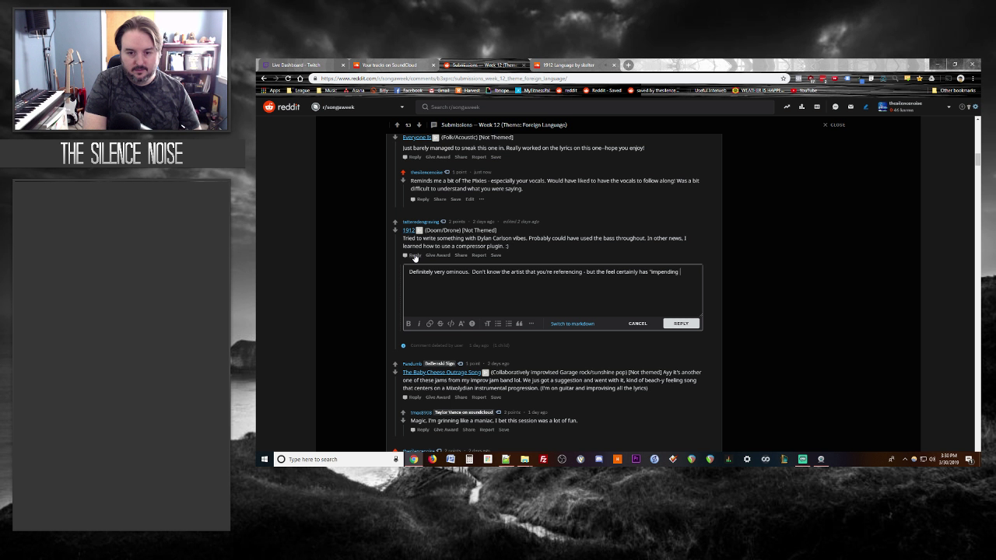
type("doom\" as mentioned by")
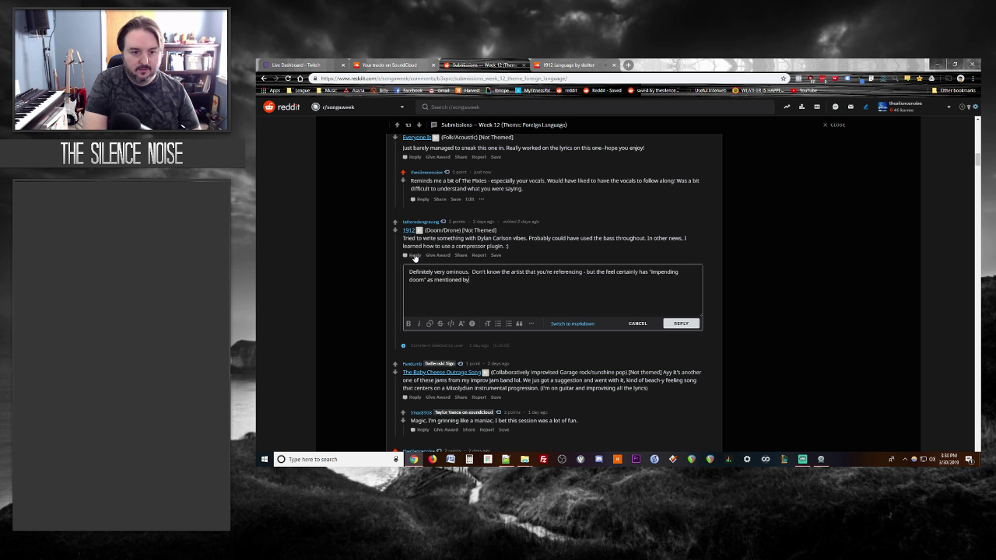
type(" the genre.")
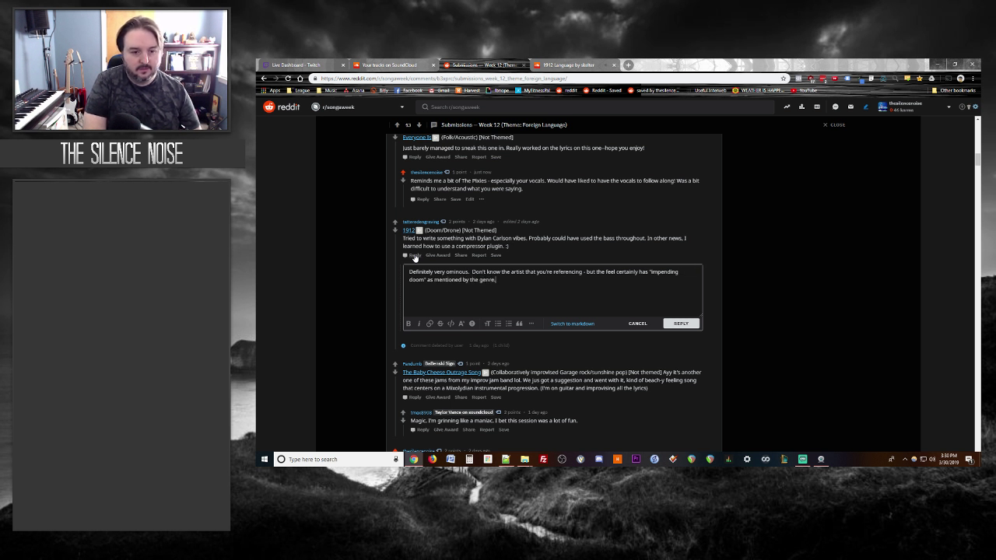
key("Return")
type("Yay comrpes")
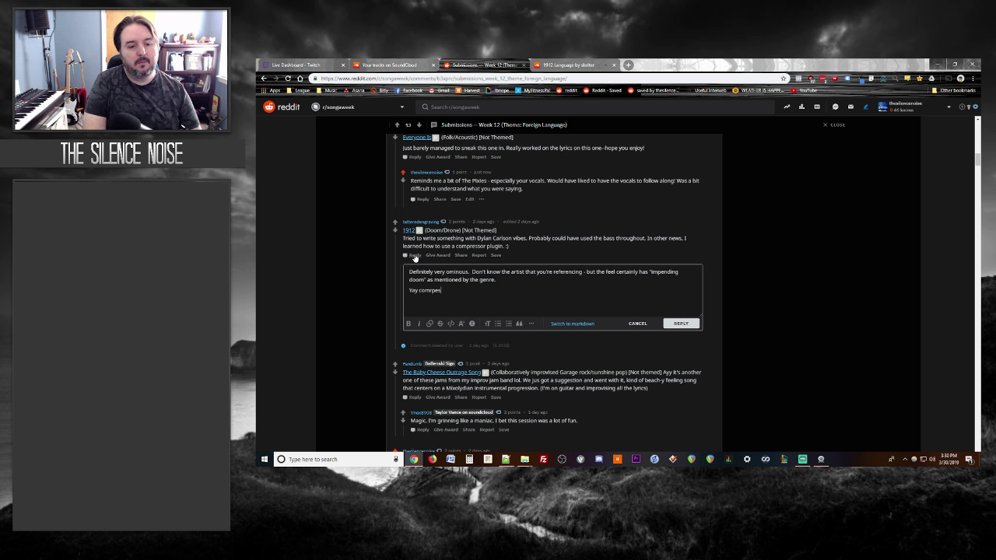
key("BackSpace")
key("BackSpace")
key("BackSpace")
key("BackSpace")
type("press")
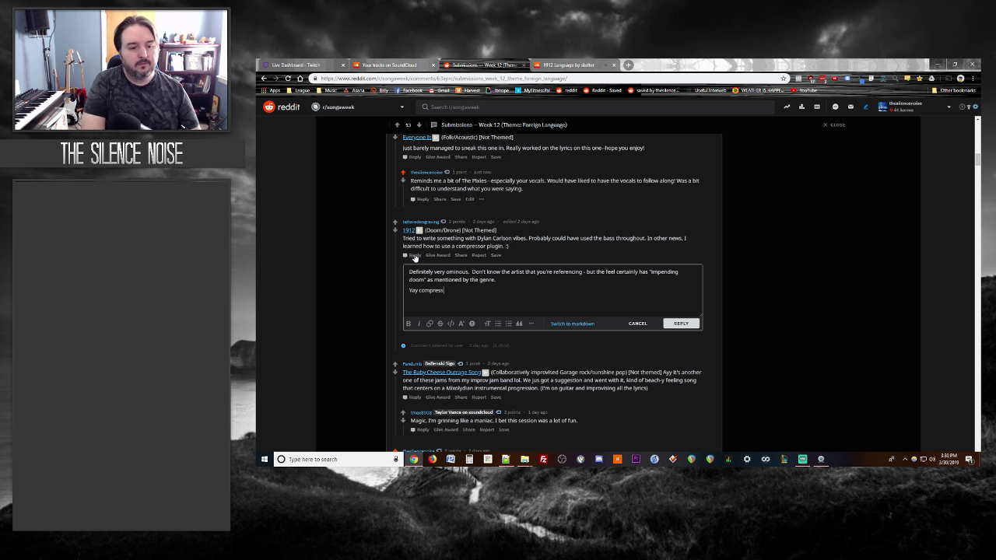
type("ors!")
left_click(678, 323)
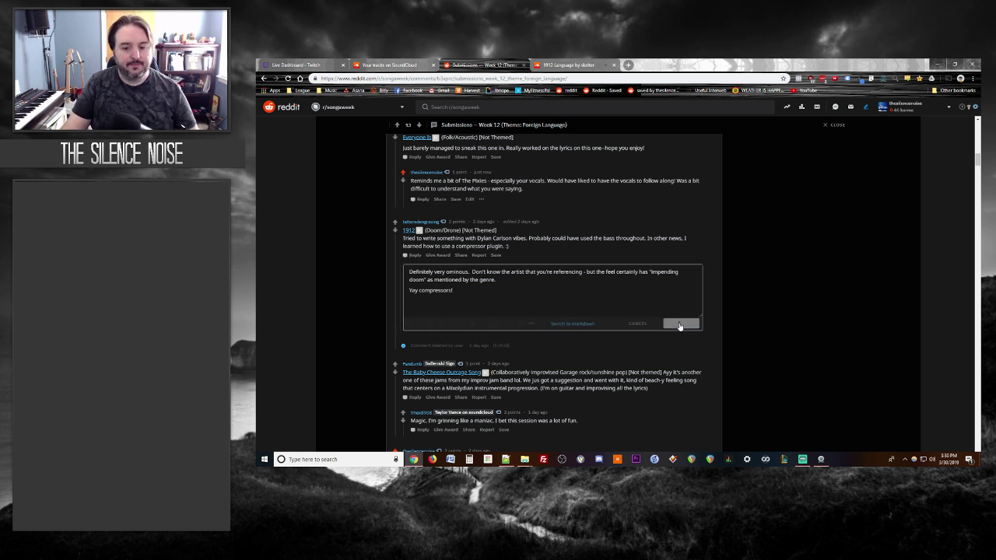
left_click(574, 64)
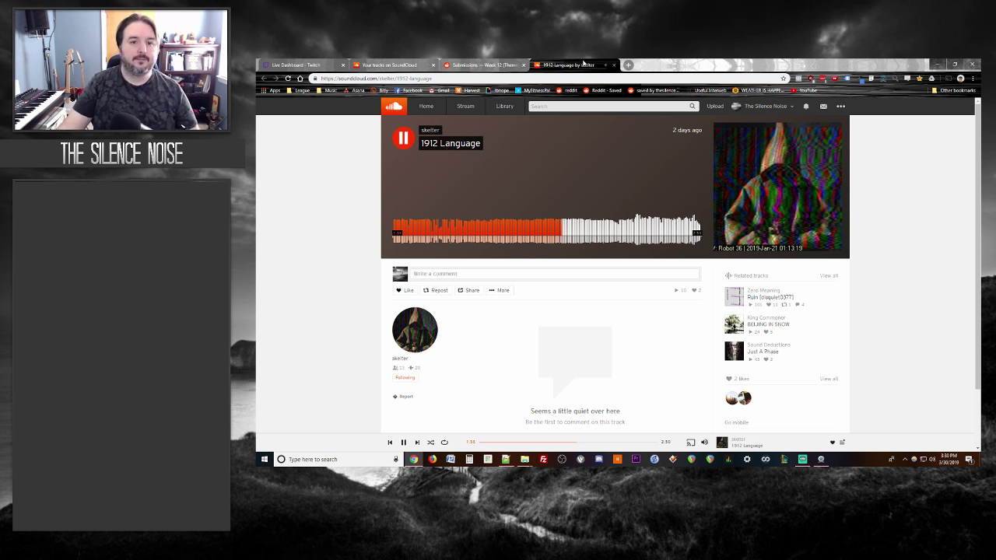
Step: Pause and close 1912 Language, then open and play The Baby Cheese Outrage Song
key("space")
left_click(613, 65)
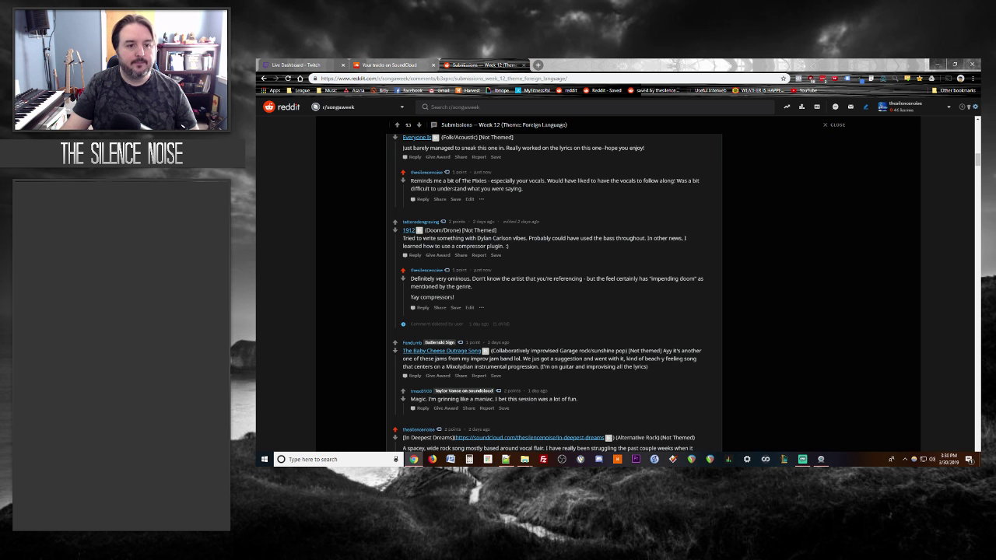
scroll(340, 227, "down", 5)
scroll(340, 227, "up", 1)
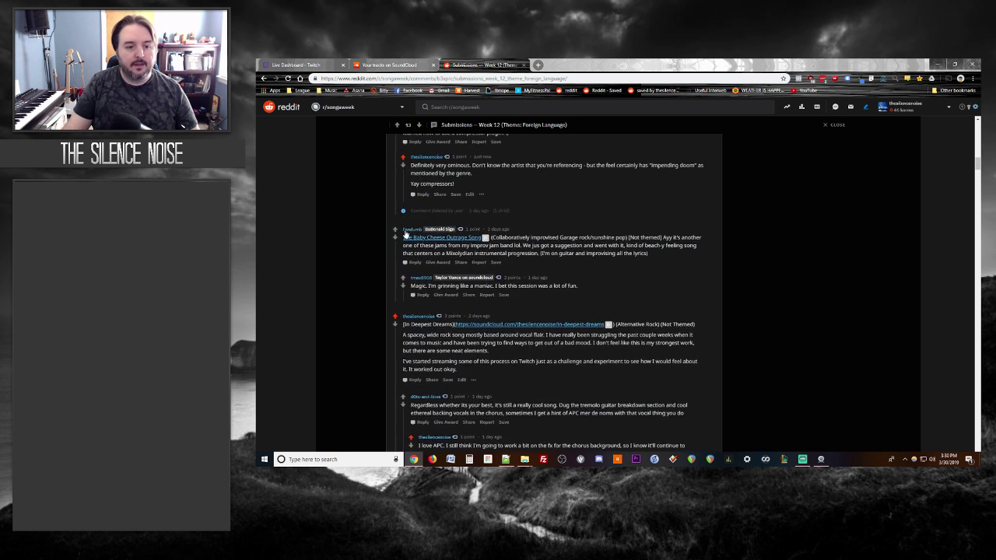
left_click(438, 231)
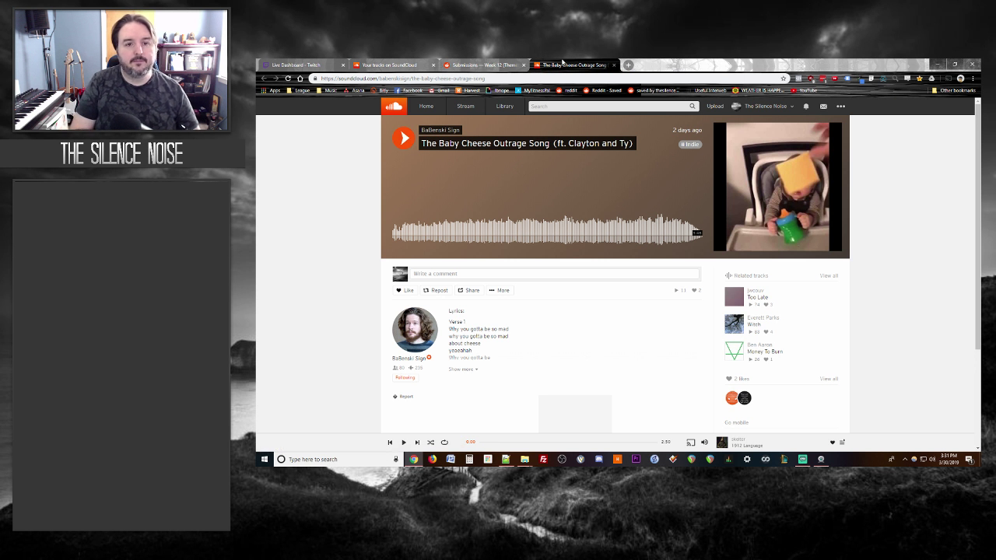
key("space")
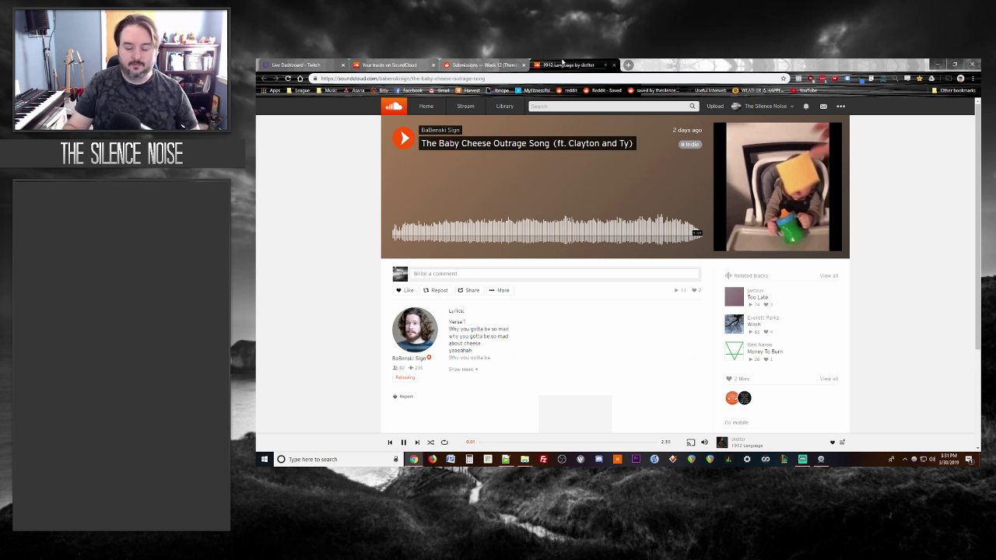
left_click(404, 144)
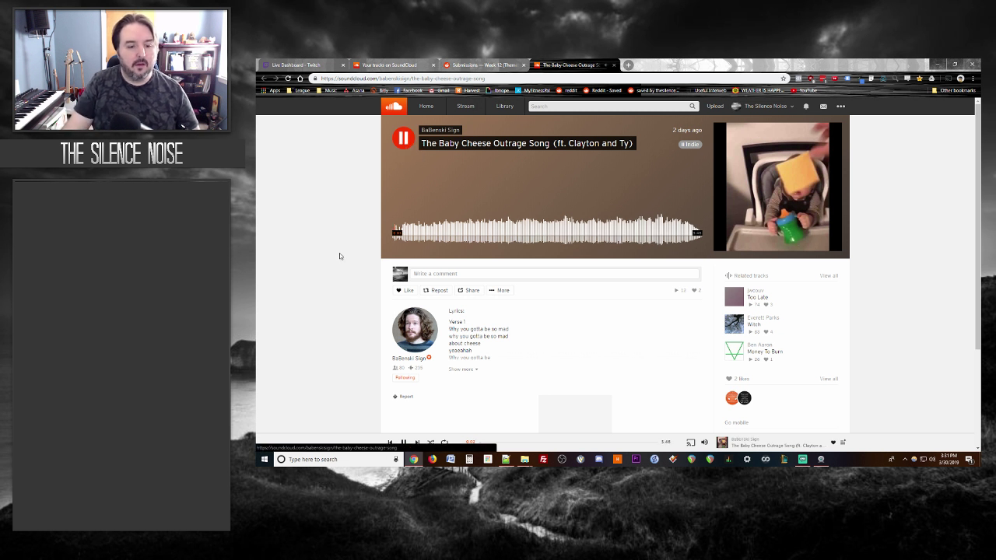
scroll(369, 232, "down", 2)
scroll(369, 233, "up", 2)
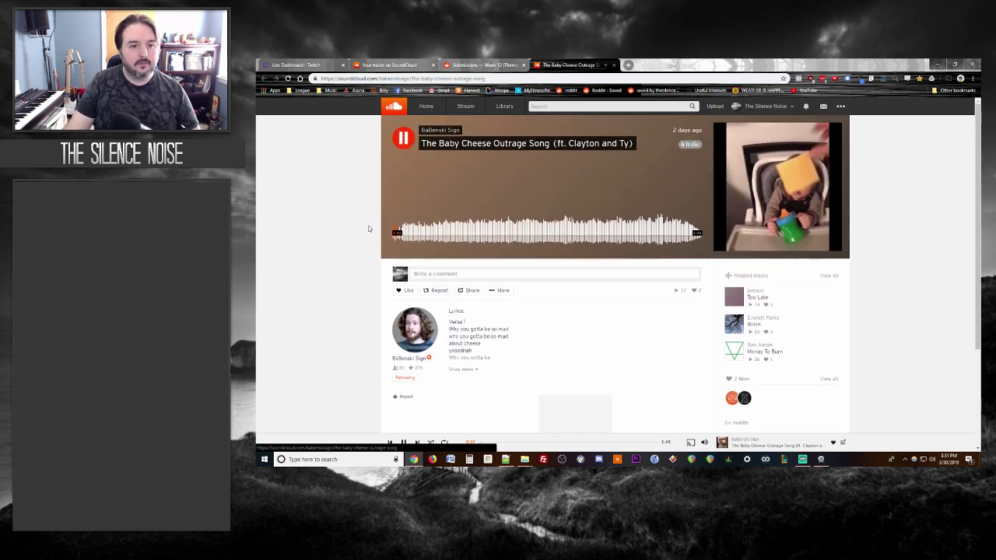
Step: Expand and read through the song's full lyrics
left_click(467, 369)
scroll(315, 292, "down", 2)
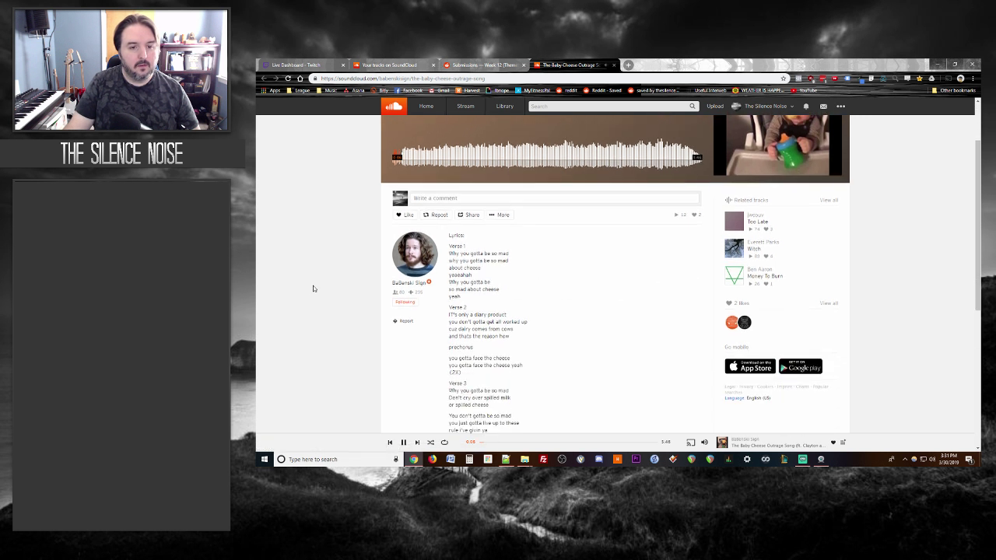
scroll(313, 289, "down", 2)
scroll(313, 288, "up", 2)
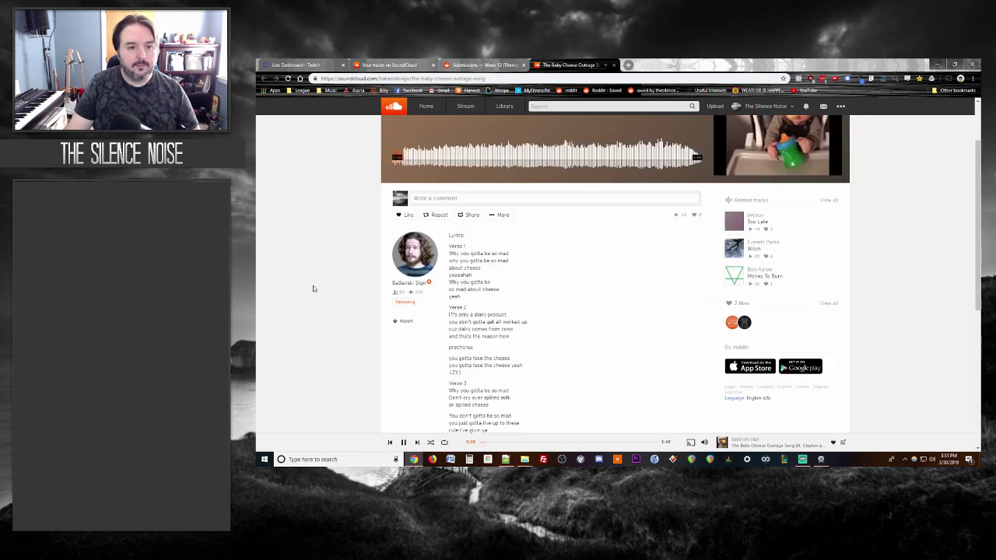
scroll(314, 288, "down", 1)
Step: Compare the lyrics with the Reddit thread, then close The Baby Cheese Outrage Song page
left_click(461, 62)
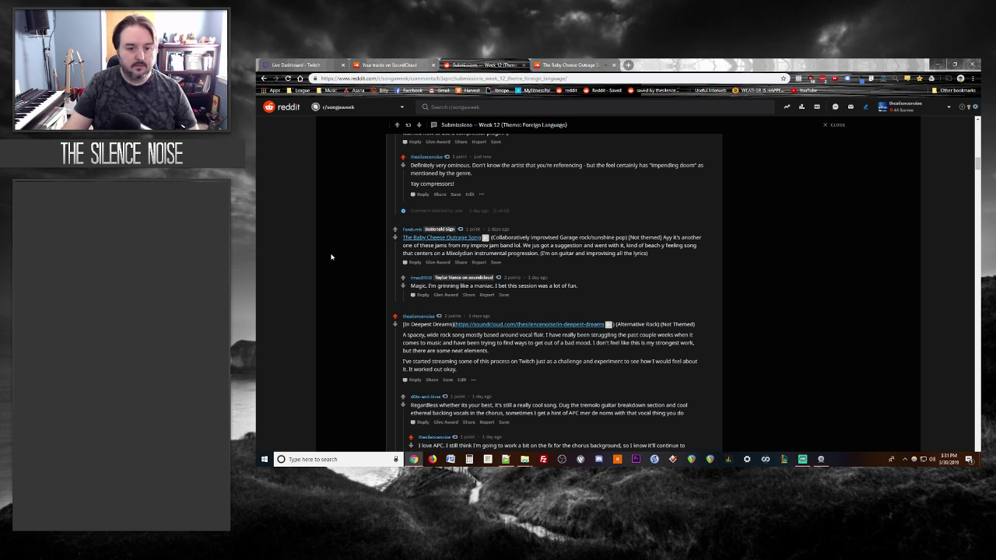
key("ctrl+Tab")
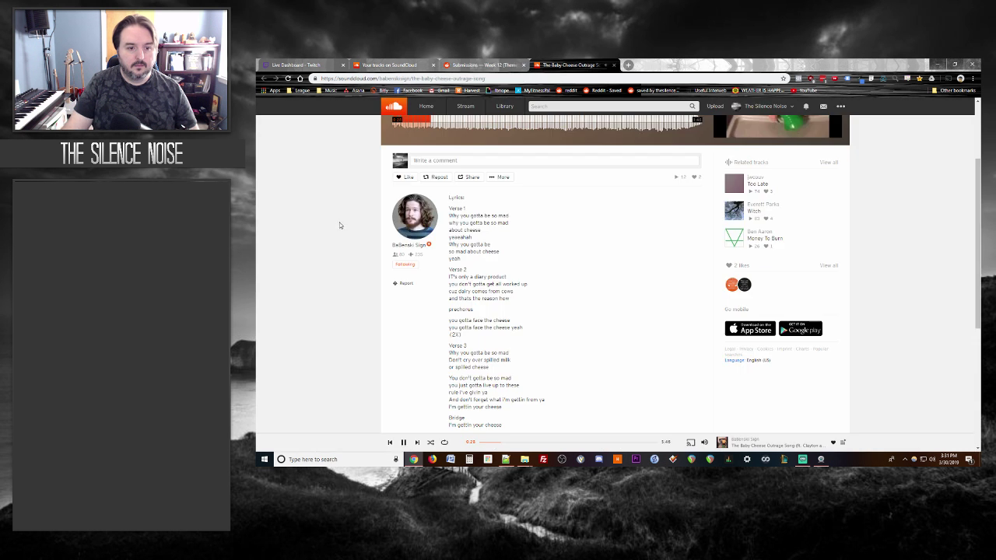
scroll(339, 225, "up", 3)
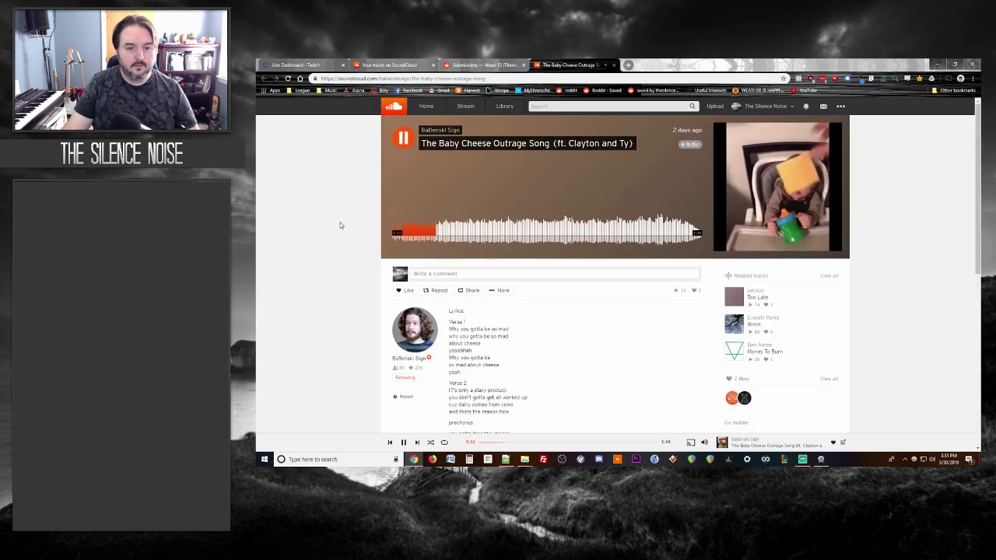
scroll(340, 225, "down", 1)
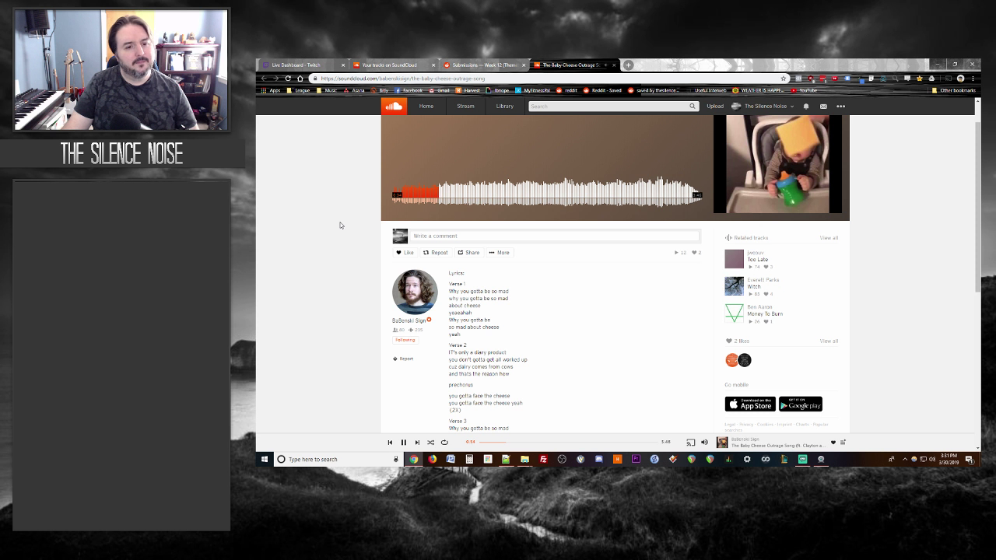
scroll(340, 224, "down", 3)
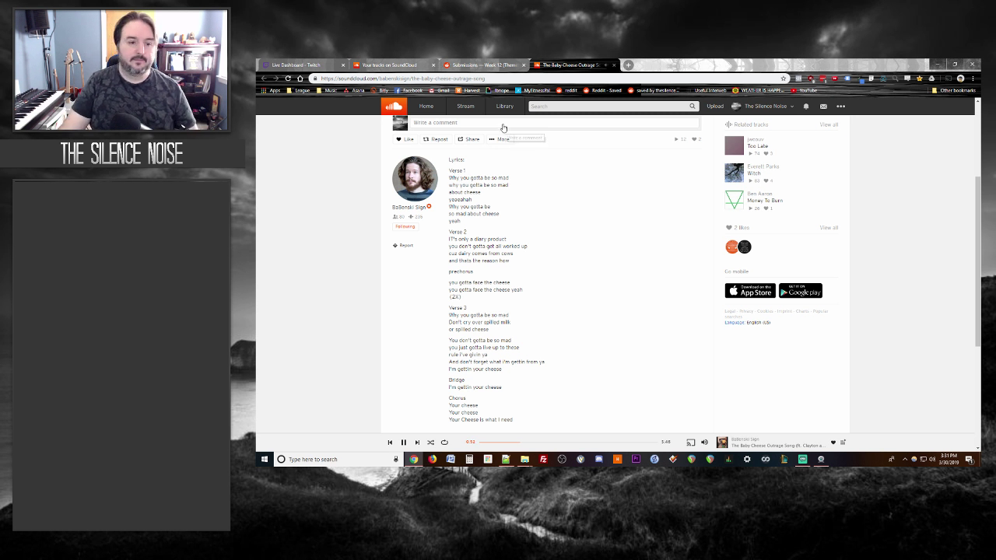
key("ctrl+shift+Tab")
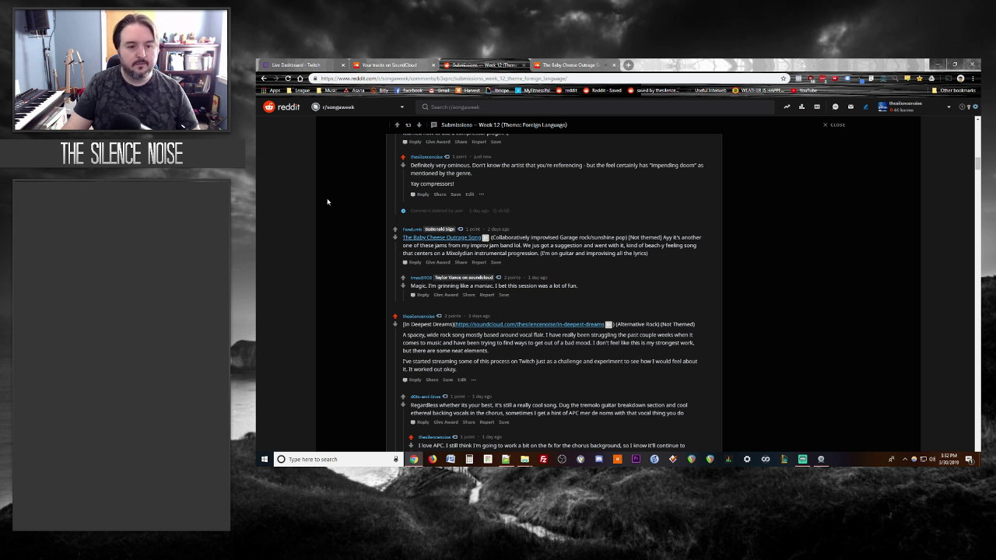
key("ctrl+Tab")
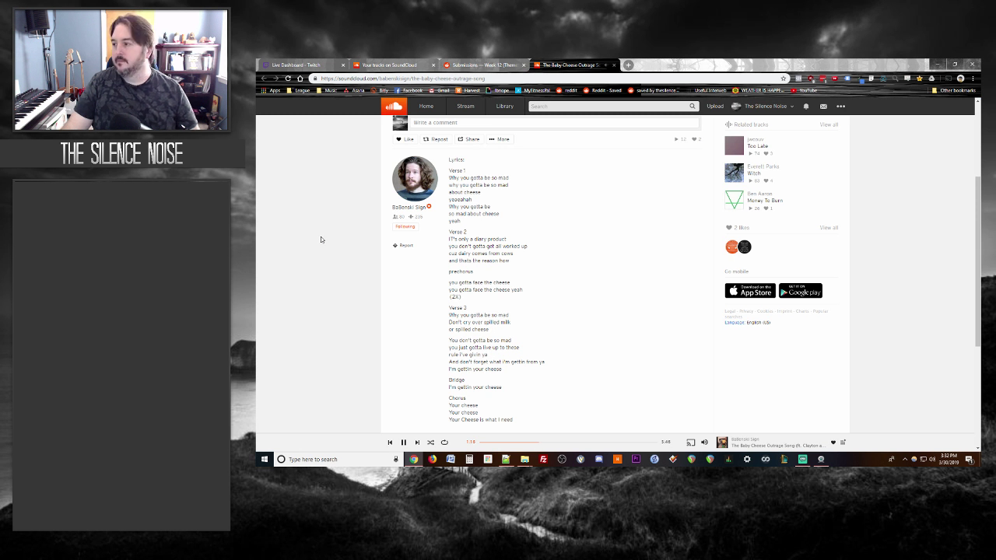
scroll(348, 258, "up", 1)
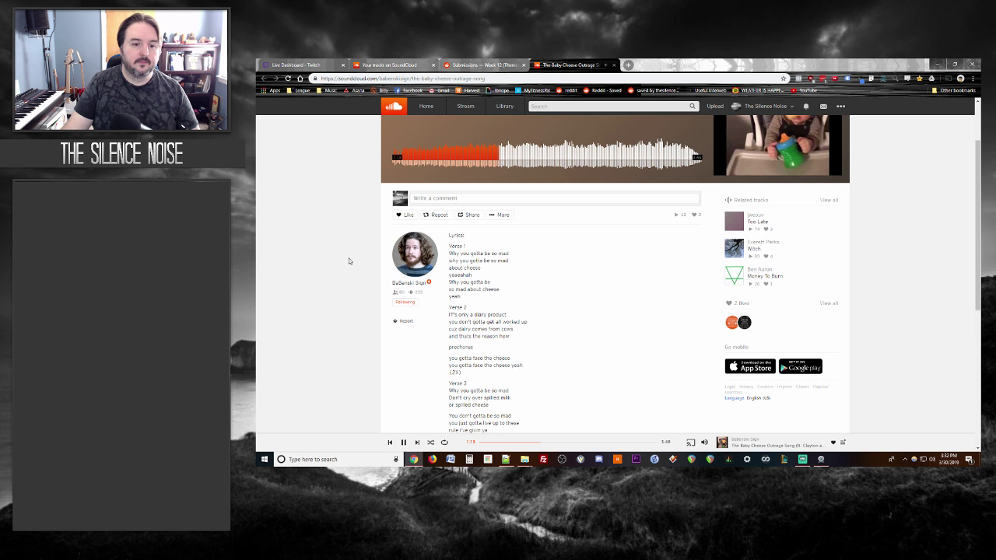
scroll(349, 257, "down", 3)
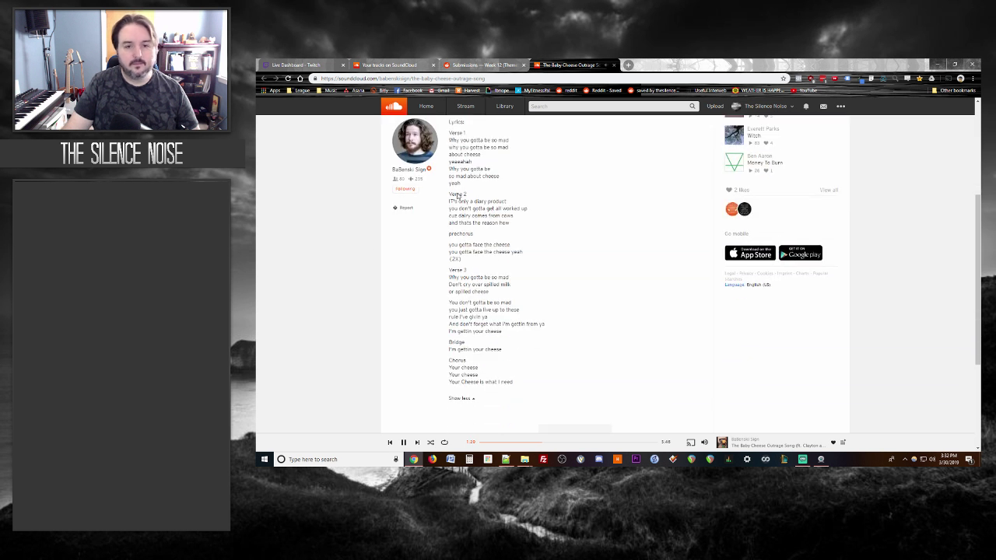
left_click(614, 65)
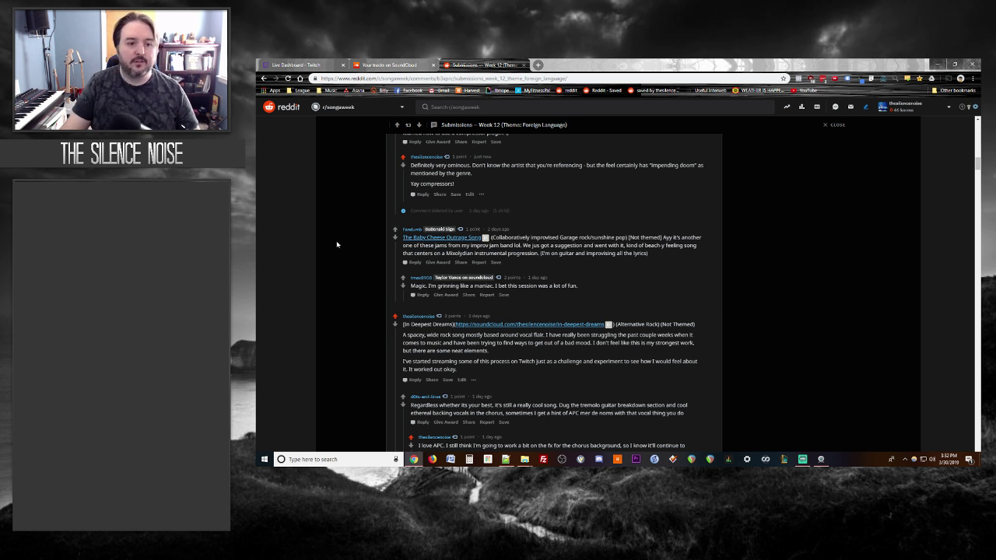
Step: Thank the vocal-harmonies commenter, mentioning a newly uploaded mix focused on them
scroll(337, 245, "down", 3)
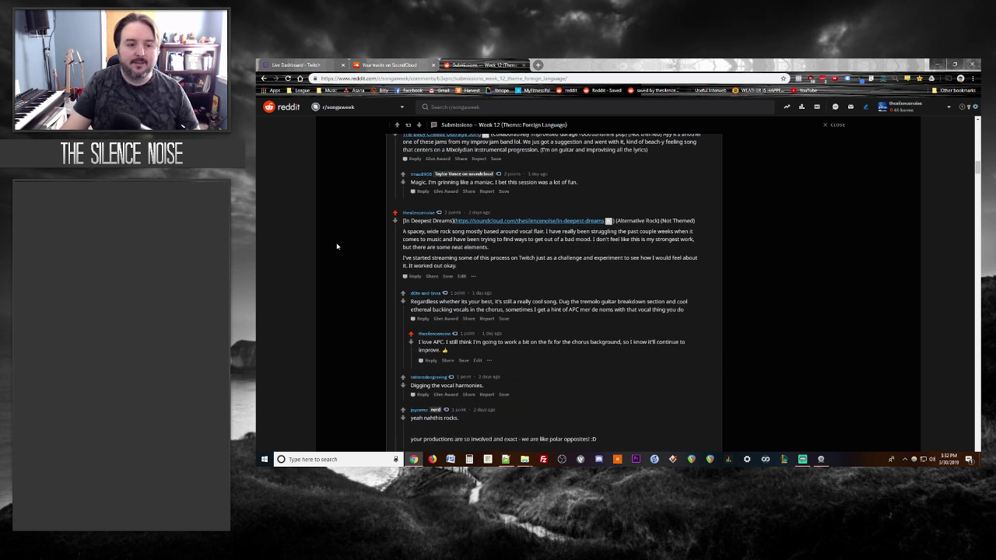
scroll(337, 245, "down", 5)
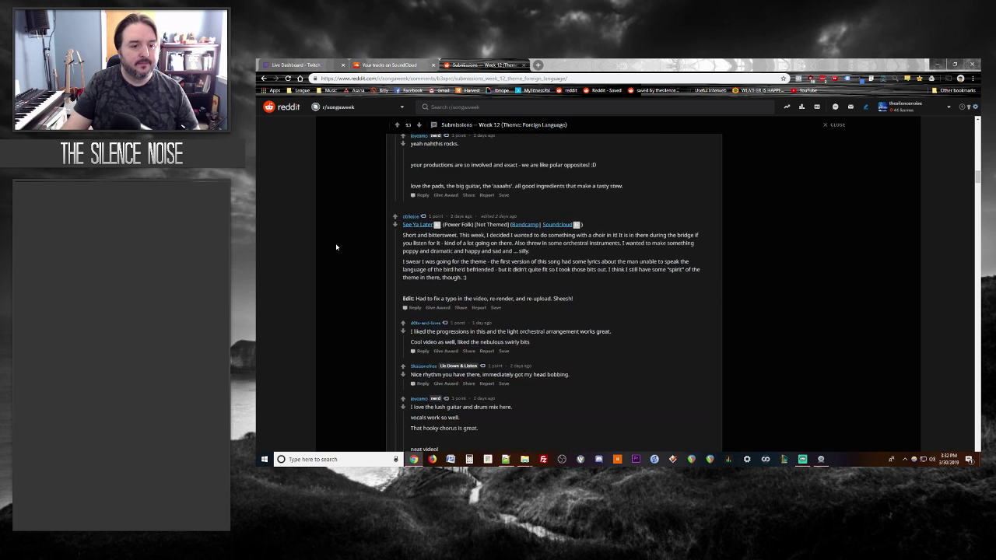
scroll(336, 247, "up", 3)
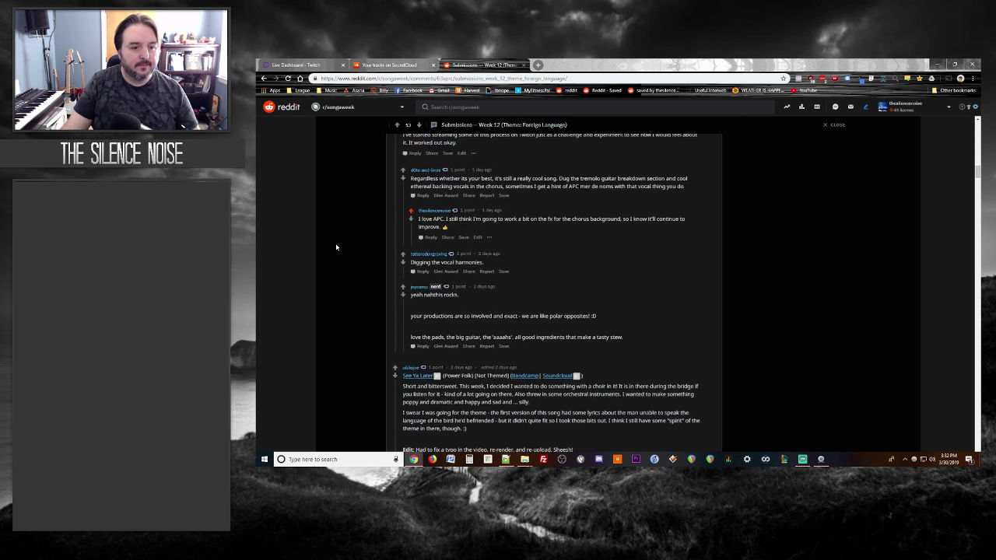
left_click(422, 271)
type("Thank you ")
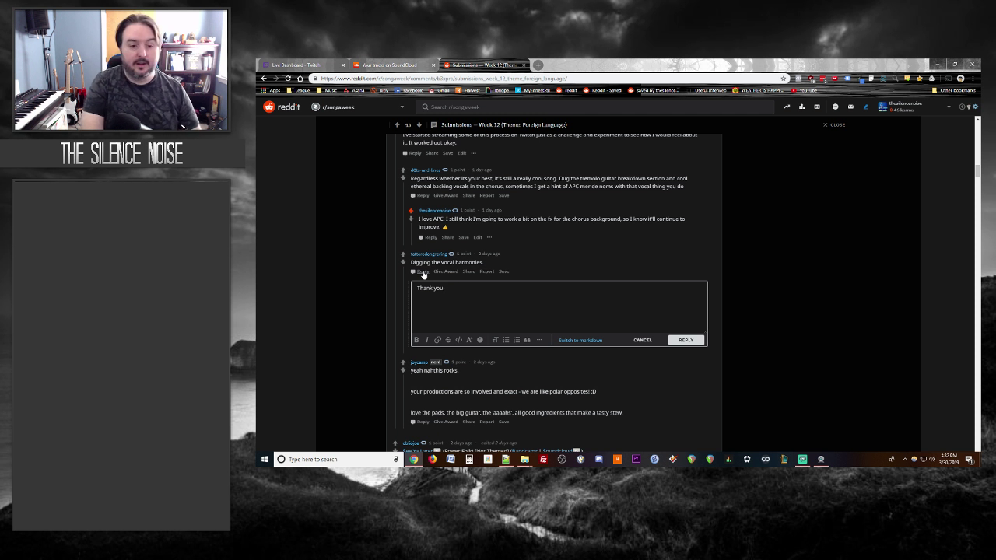
type("- just uplo")
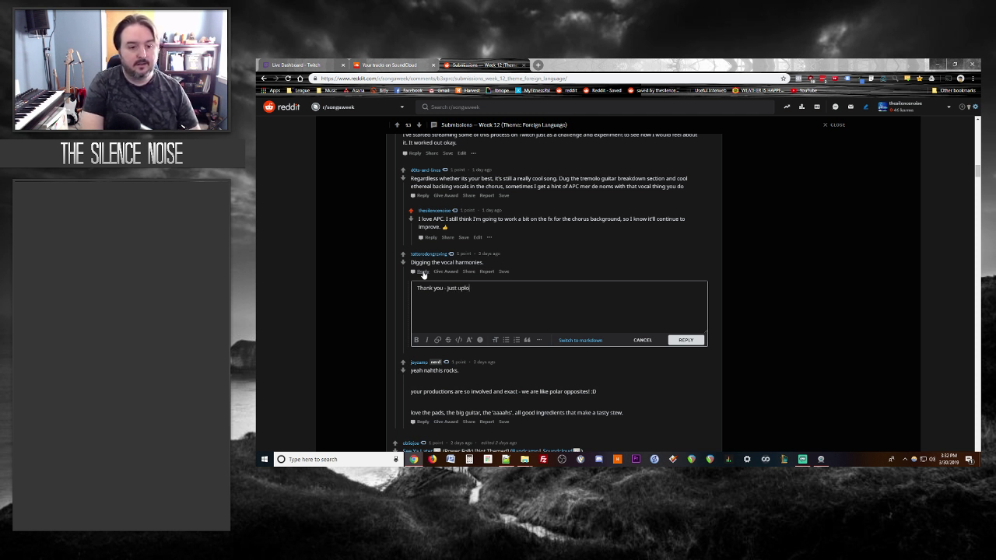
type("aded a new version of the")
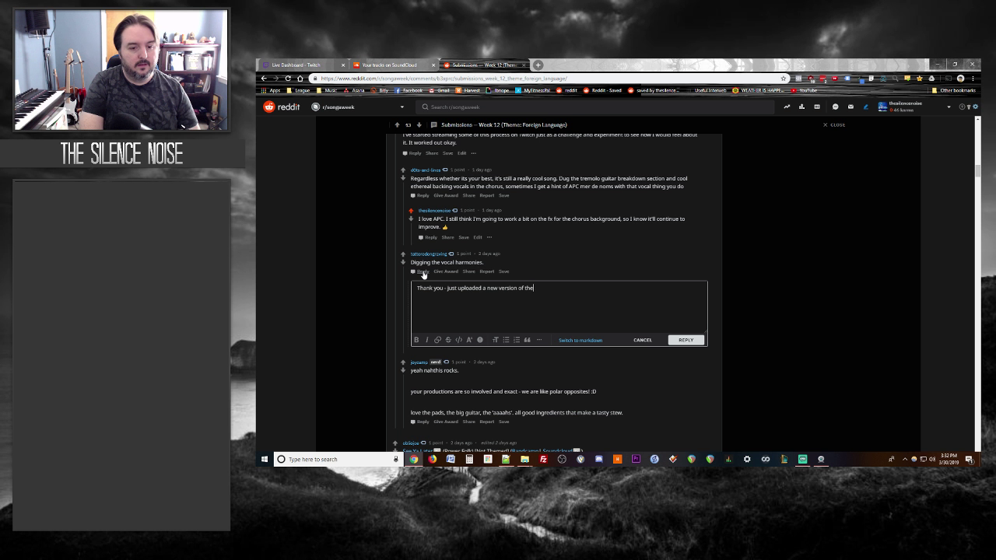
type(" mix that focused")
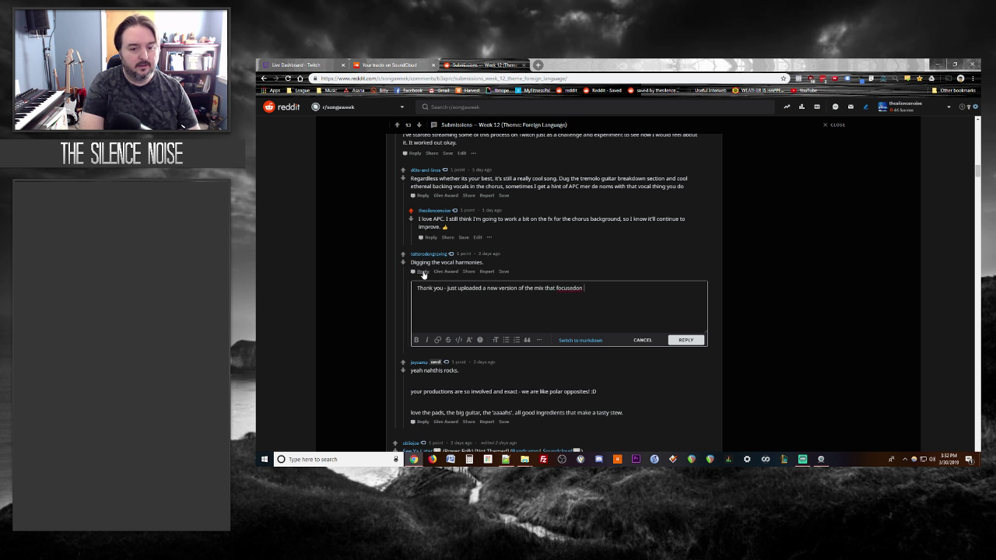
type(" on these even more!")
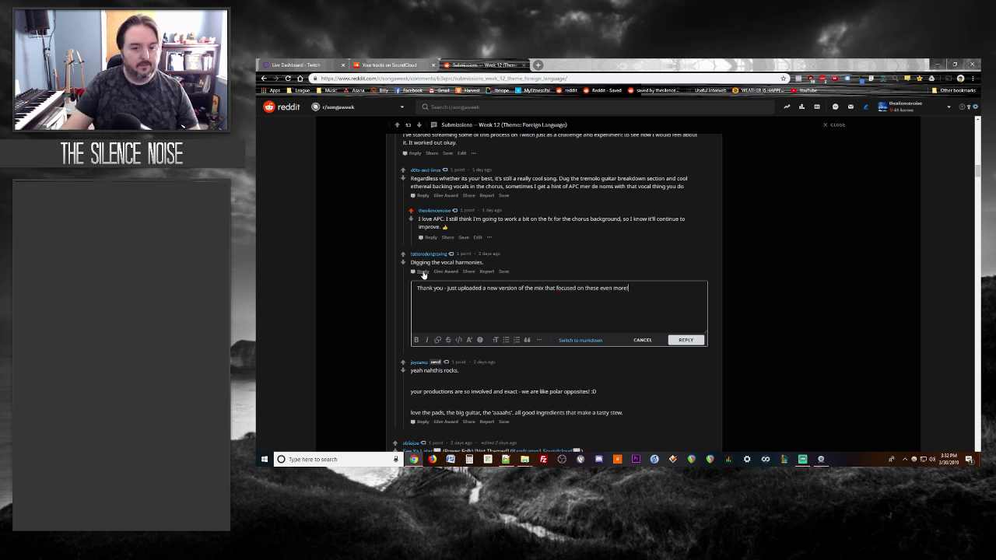
left_click(688, 341)
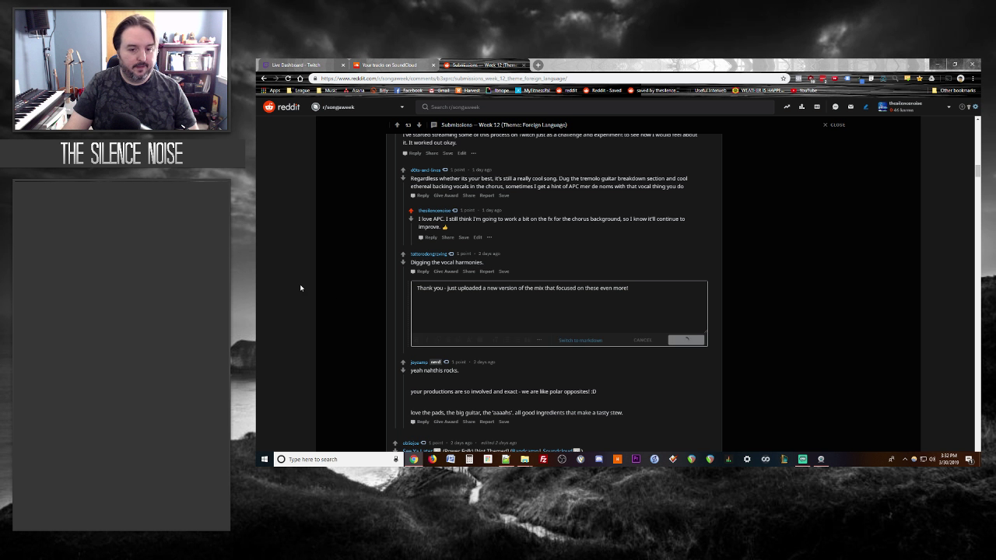
Step: Reply to the pads-and-guitar comment that the overshadowed 'aahhs' were fixed in the latest version
scroll(298, 286, "down", 1)
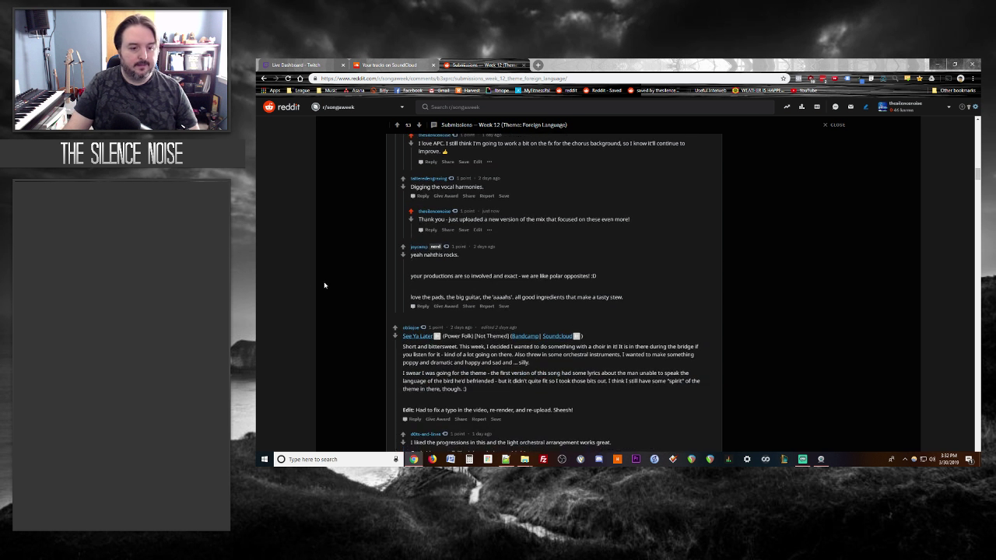
left_click(421, 307)
type("Yes, th")
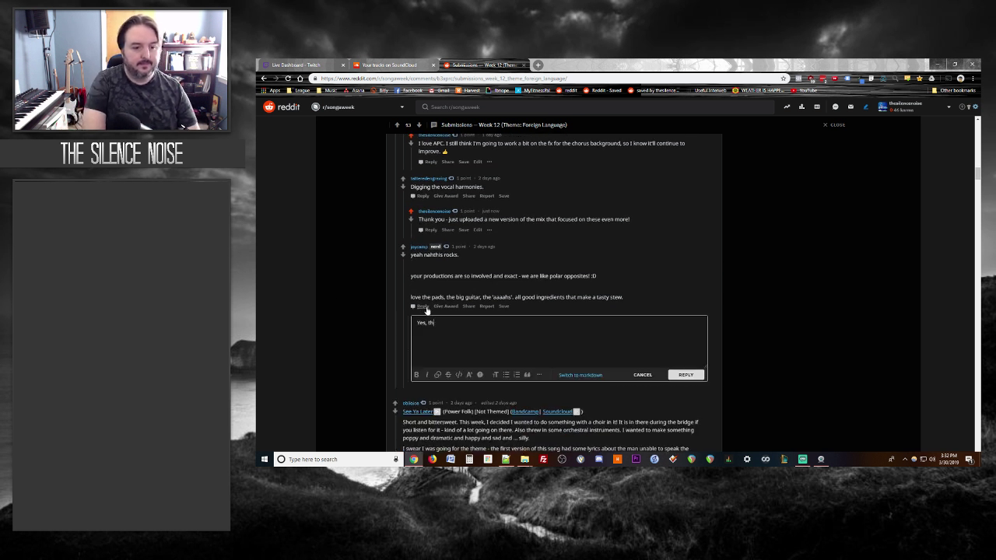
type("e \"aahh")
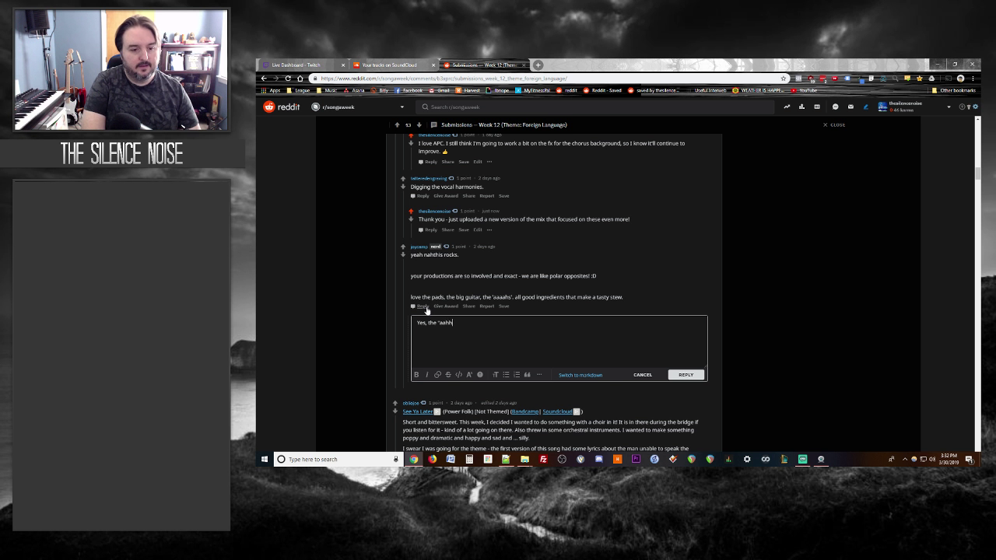
type("s\" were getting over")
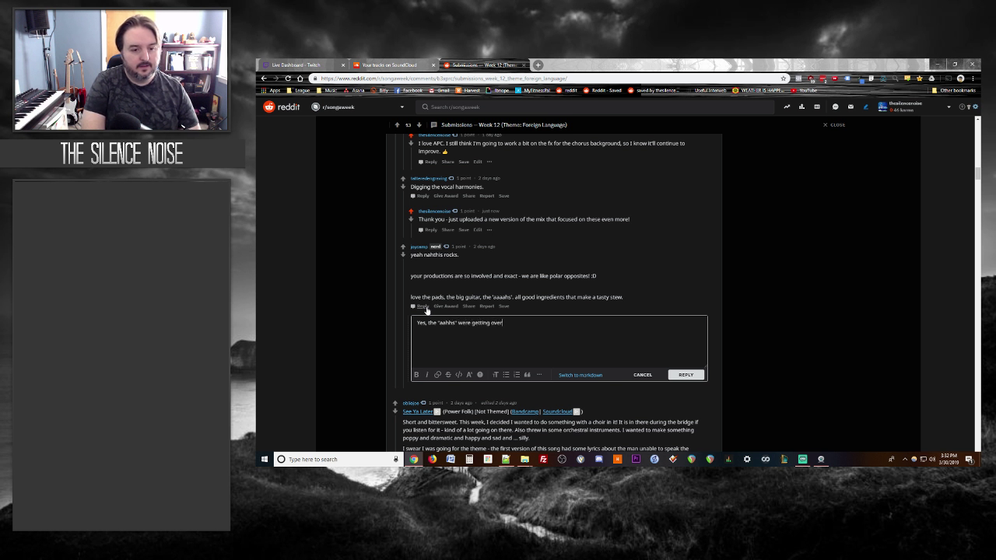
type("shadowed a bi")
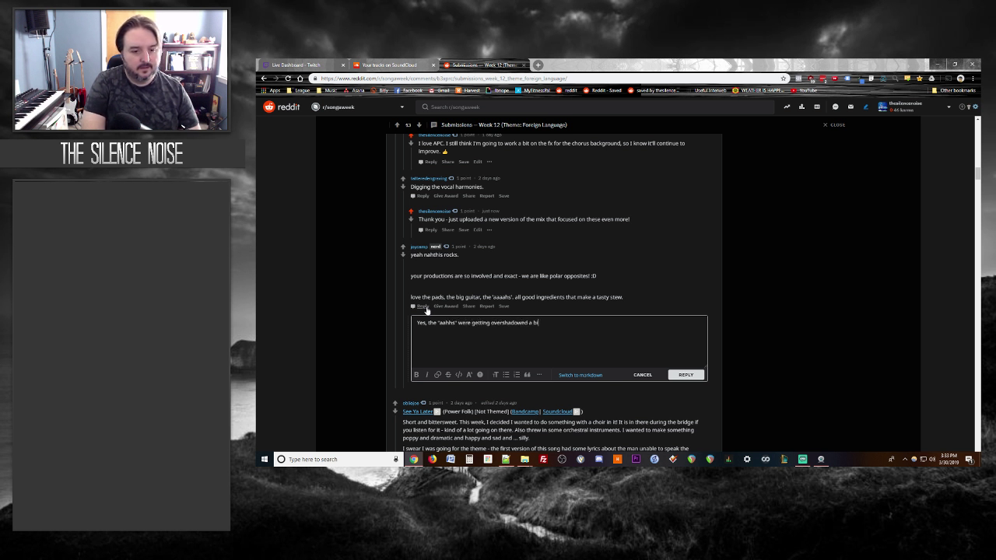
type("t so I fixed them in mo")
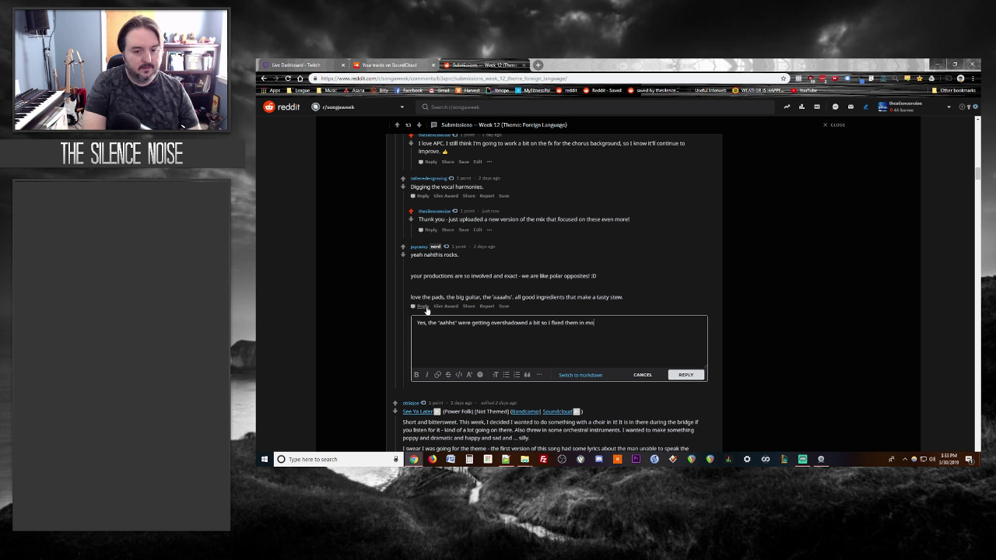
type("st recent version of th emix.")
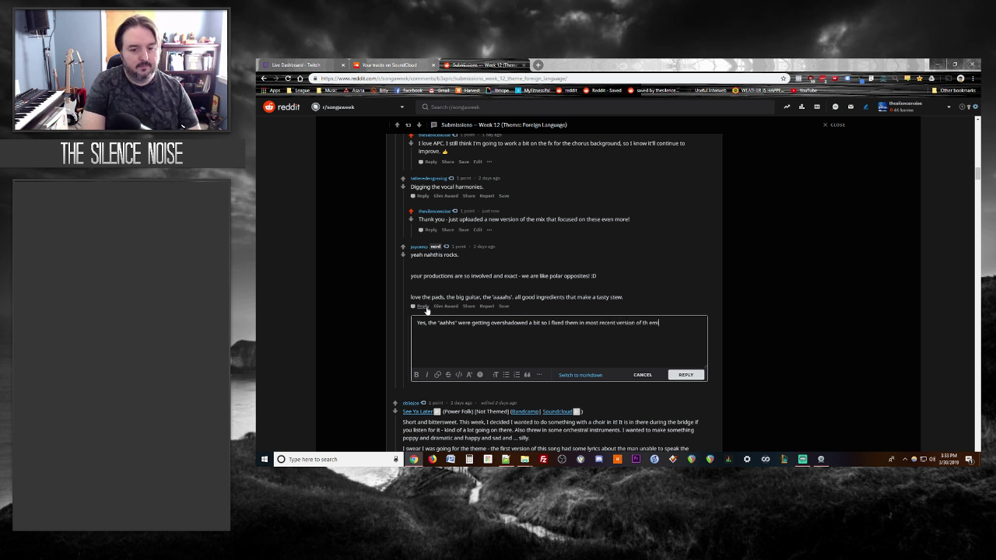
key("BackSpace")
key("BackSpace")
key("BackSpace")
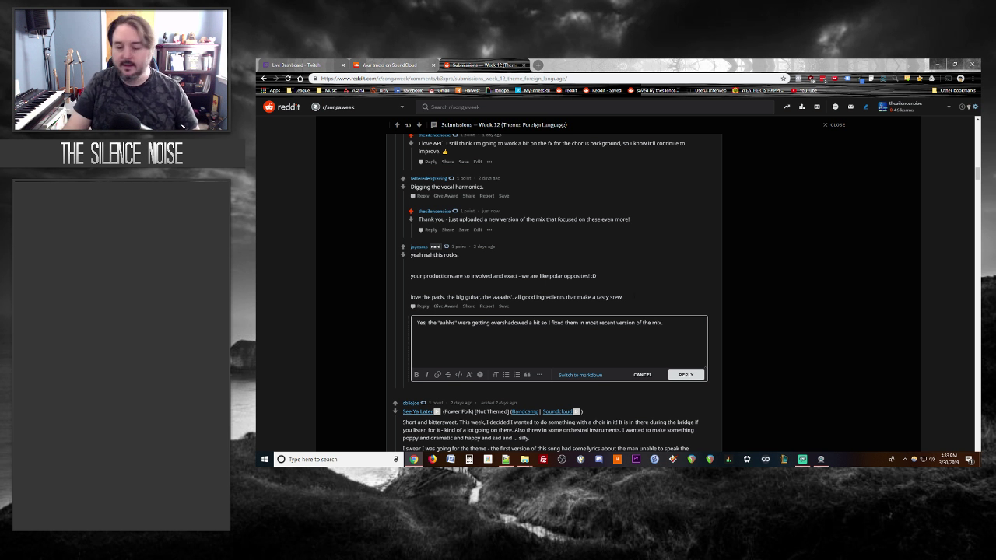
left_click(684, 376)
Step: Scroll to the See Ya Later submission and open its video
scroll(372, 330, "down", 3)
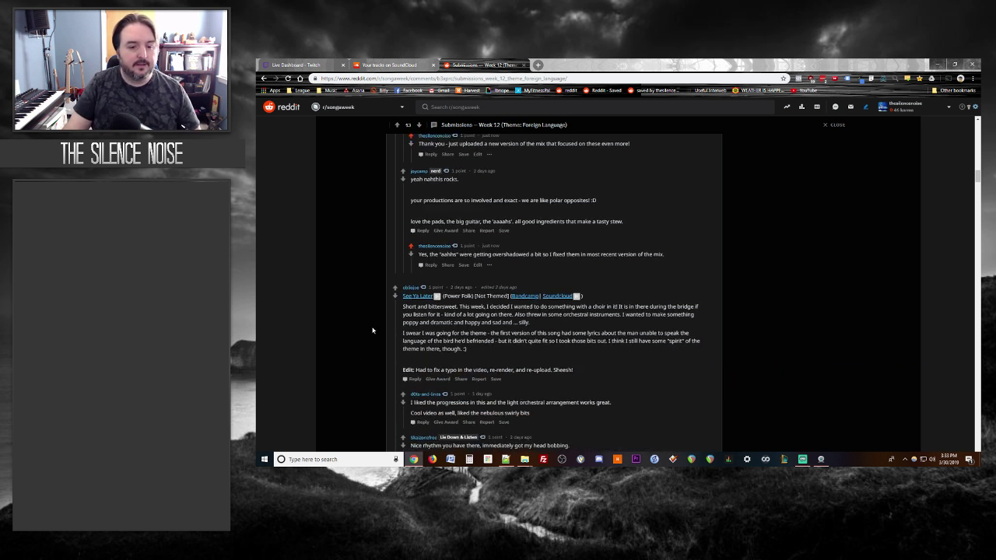
scroll(372, 329, "down", 2)
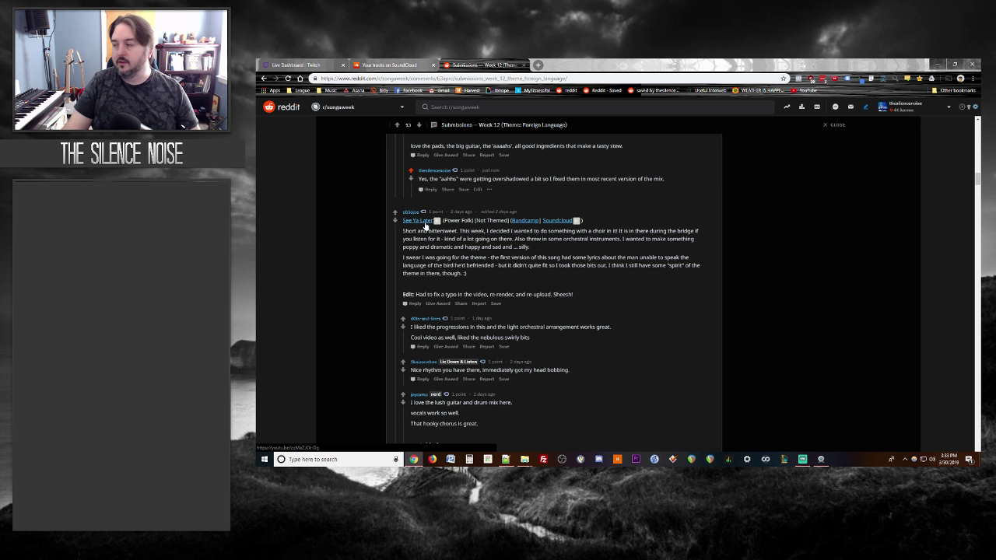
left_click(425, 224)
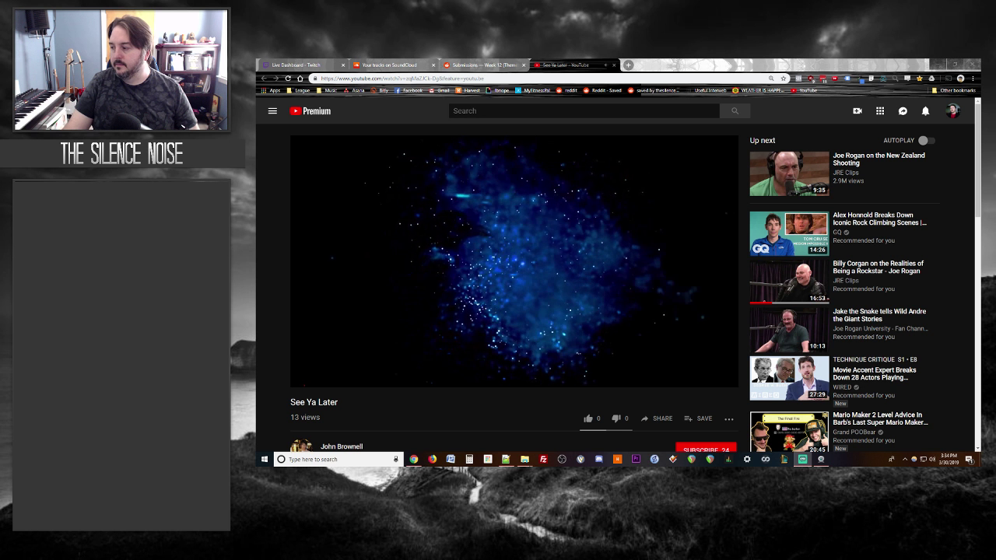
Step: Watch the See Ya Later video on YouTube, then go back to the Week 12 thread
mouse_move(673, 312)
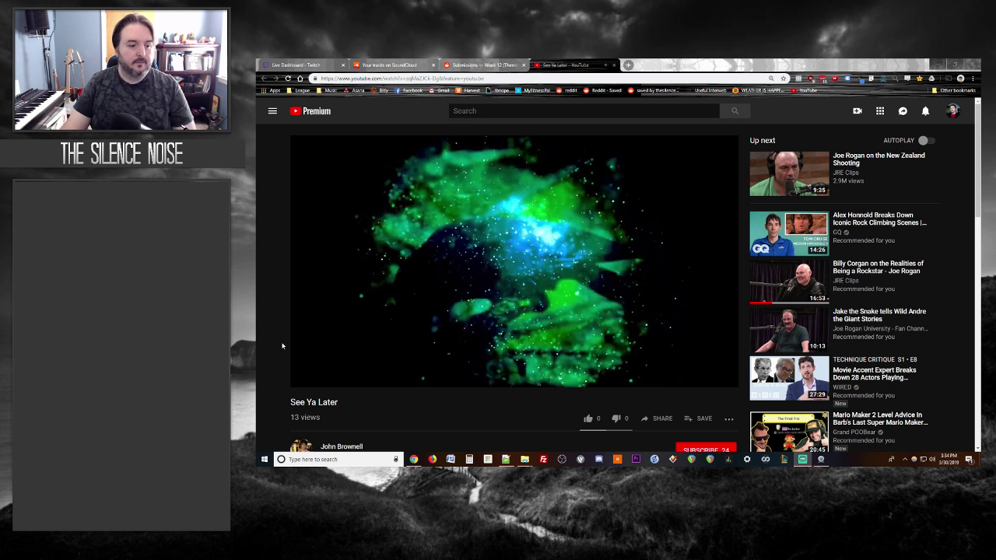
scroll(280, 345, "down", 1)
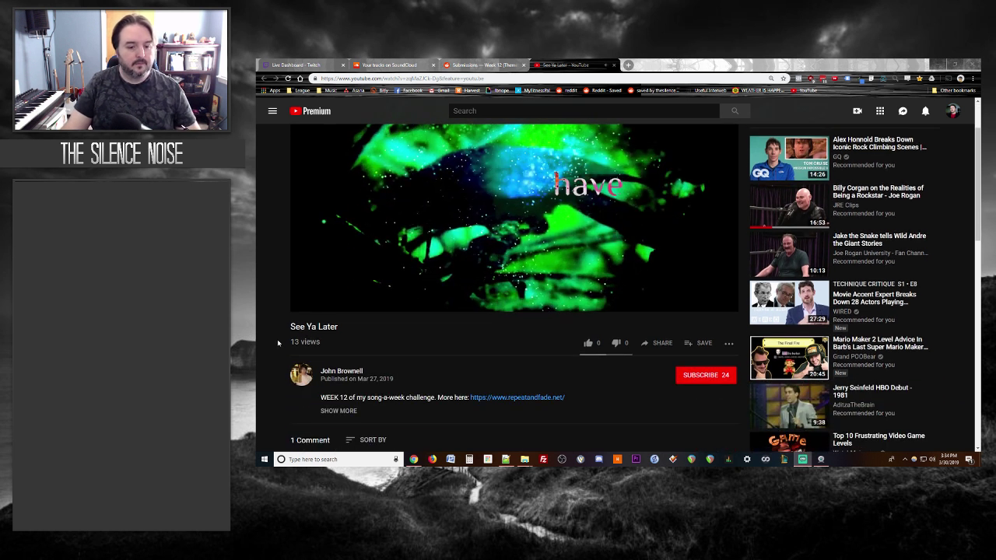
scroll(277, 343, "up", 1)
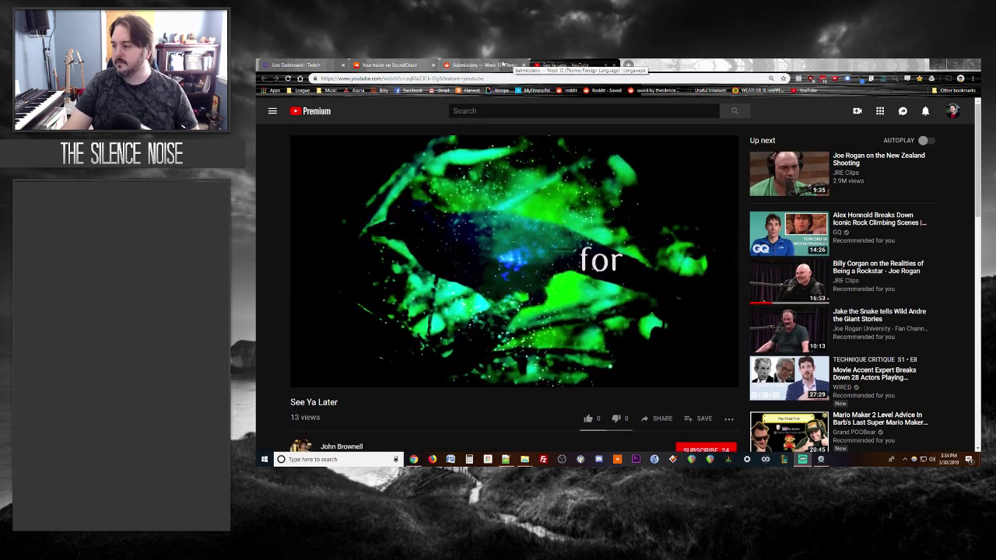
left_click(496, 64)
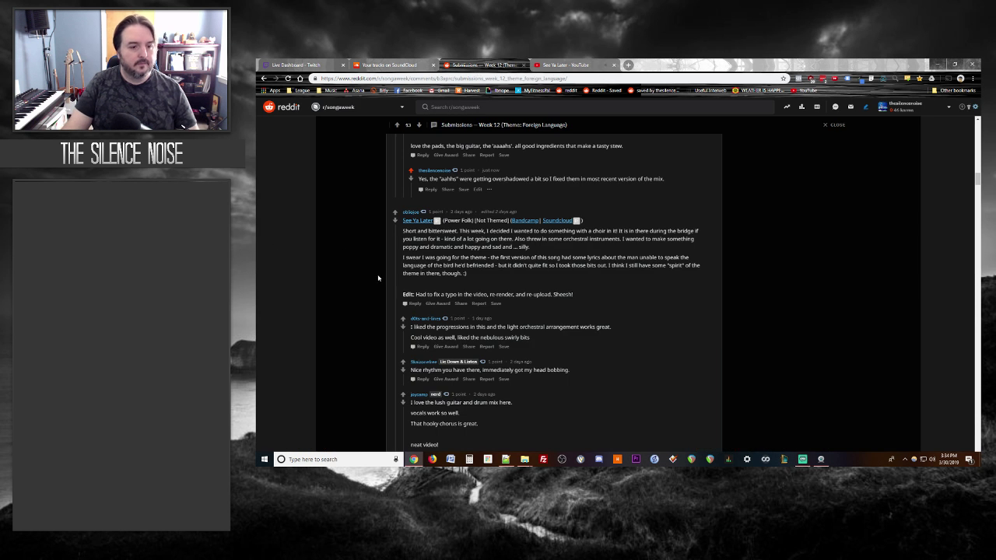
Step: Draft a See Ya Later reply praising the video and noting strong Death Cab vibes
left_click(413, 304)
type("The vi")
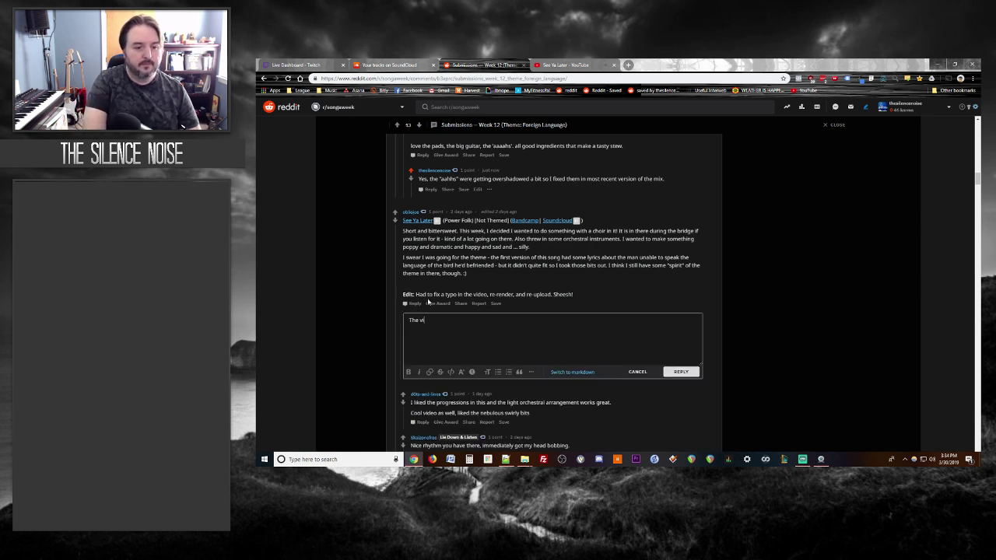
type("deo is supe")
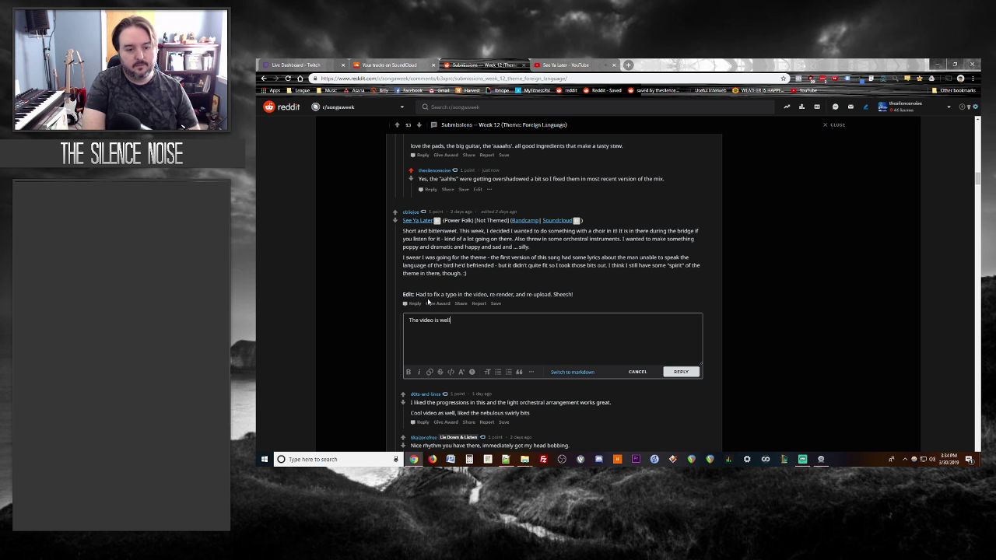
type(" done.  Again, this has ve")
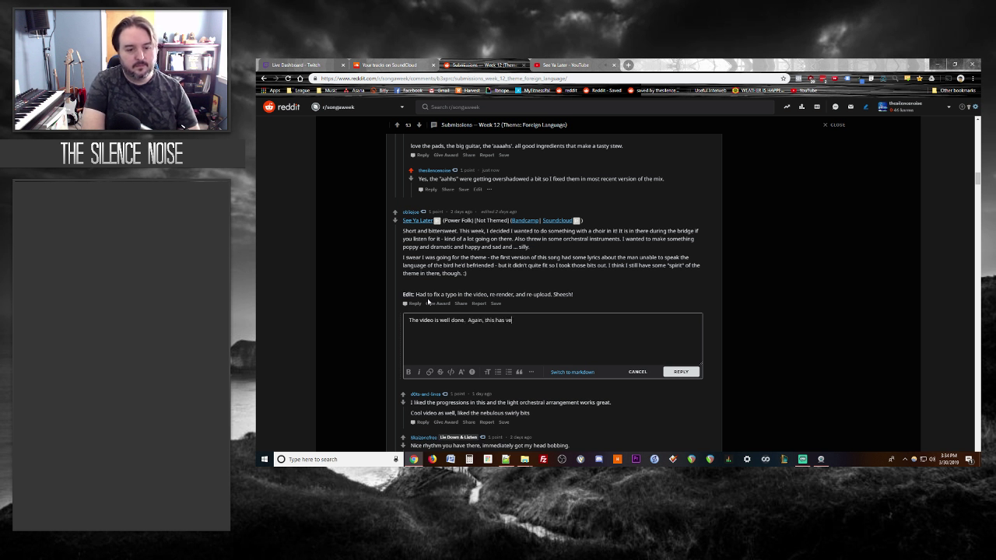
type("ry strong Deat")
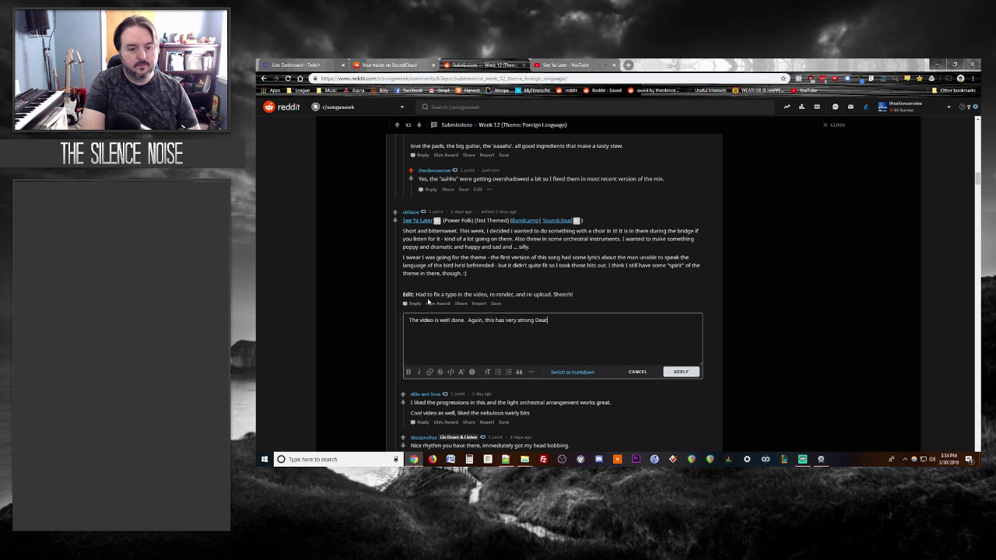
type("h Cab vibes to me.  Really love the")
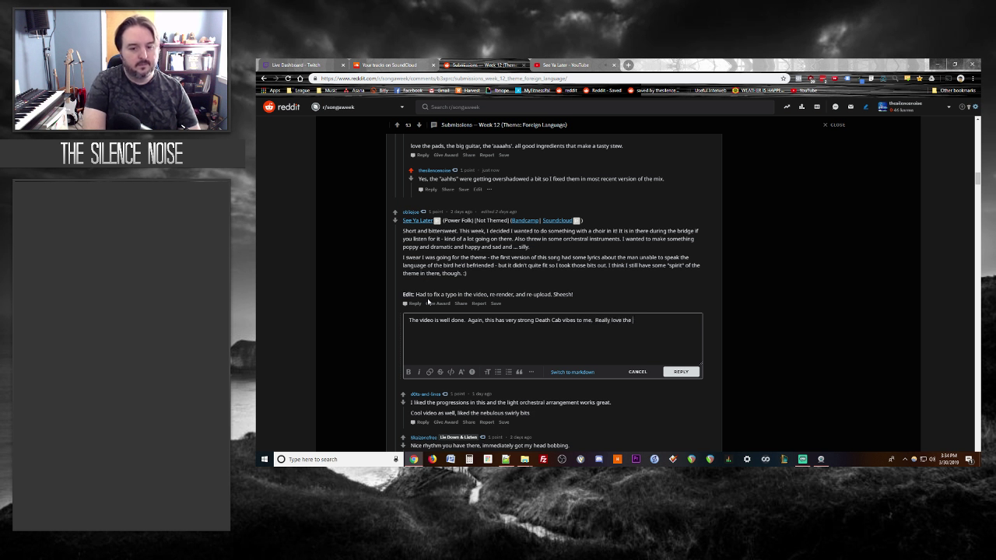
type(" spacey ambian")
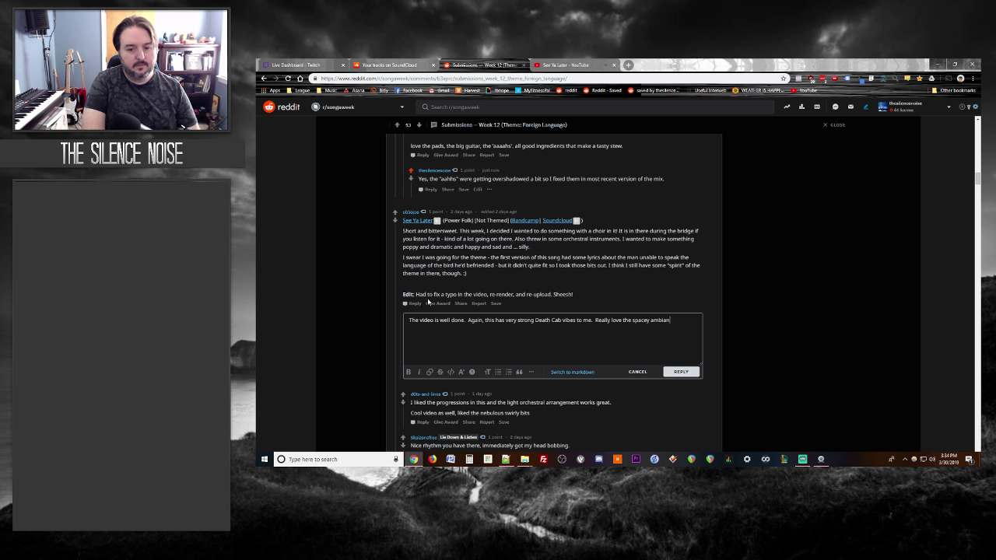
type("ce to the whole track overall.  The chorus is")
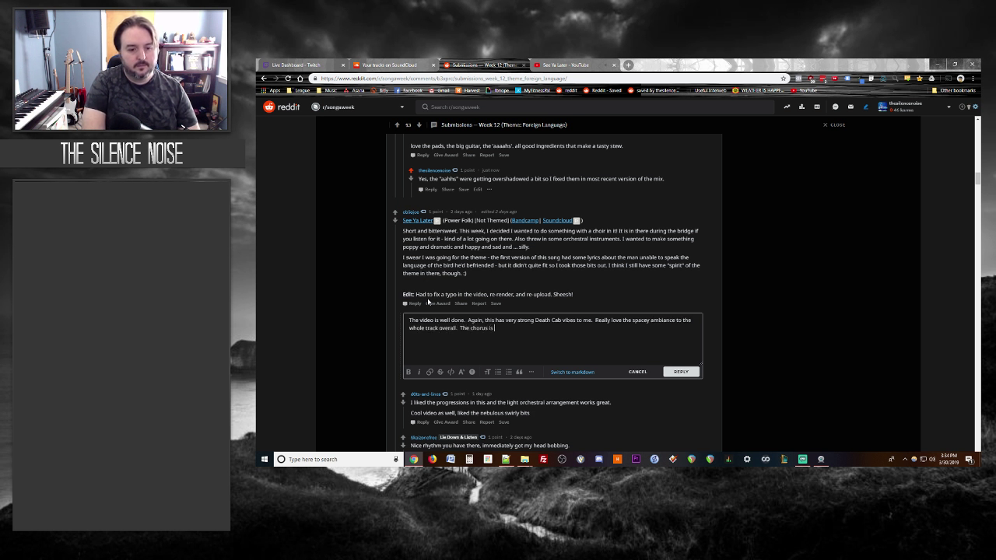
type("chy.")
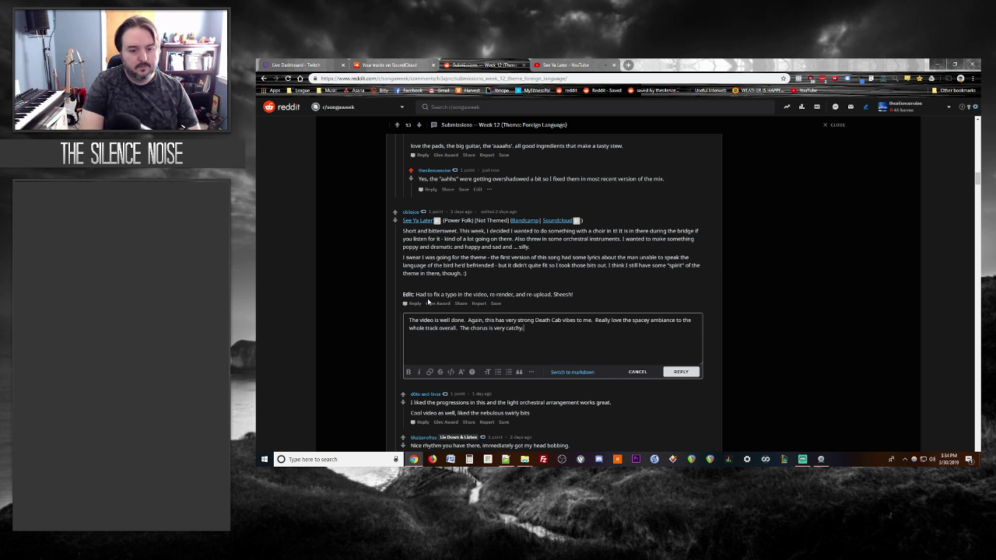
left_click(560, 64)
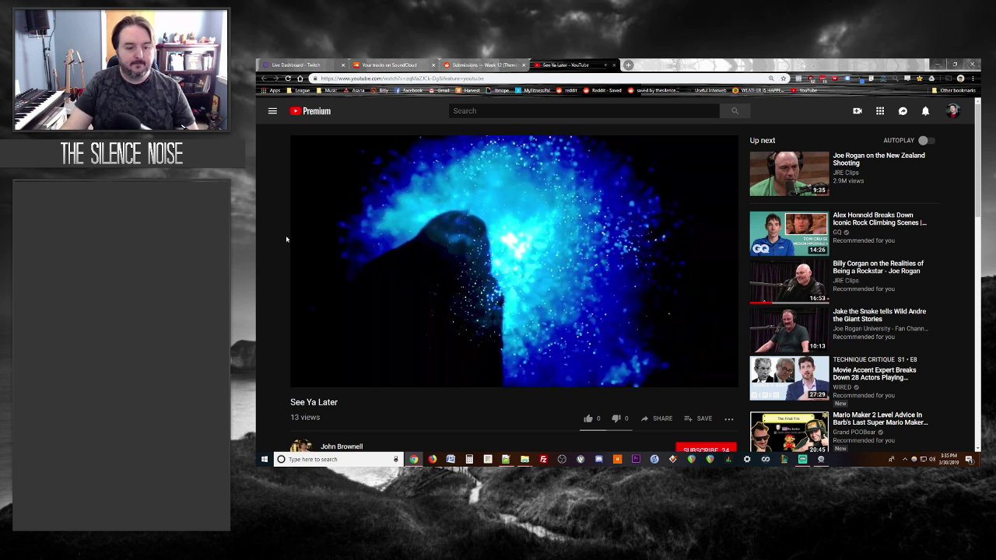
Step: Watch more of See Ya Later, then go back to the Reddit reply draft
key("ctrl+shift+Tab")
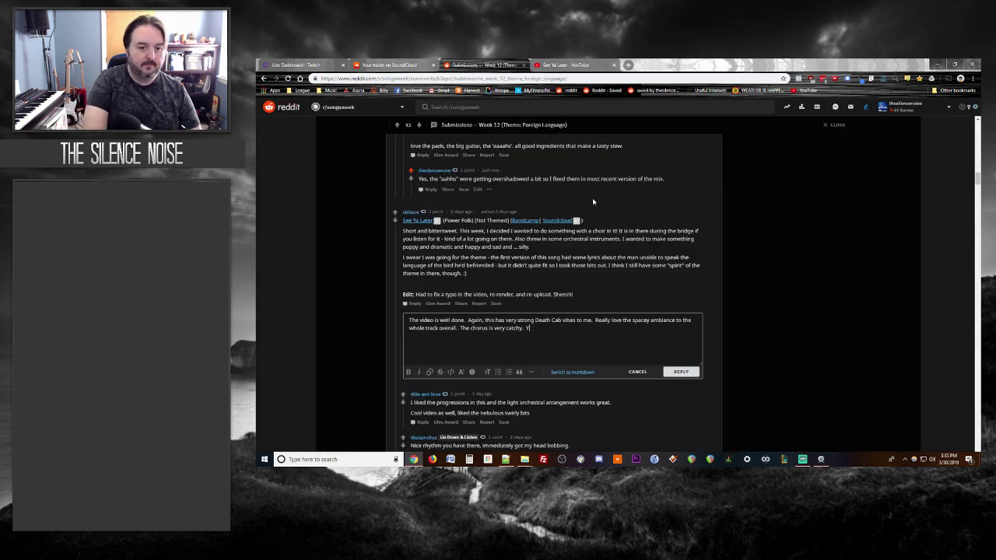
Step: Add 'Your mixing is super solid.' to the See Ya Later reply and post it
type("our mixing is super solid.")
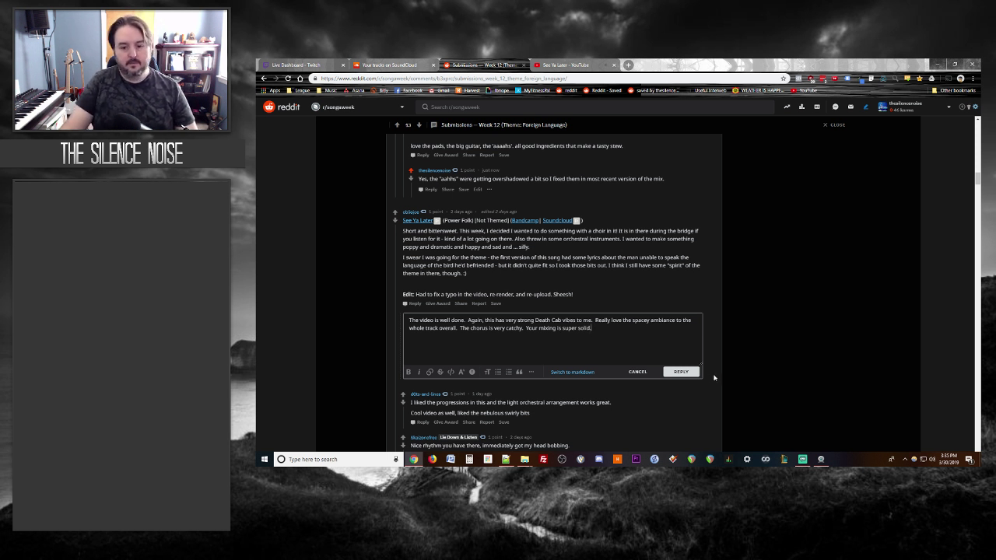
left_click(682, 372)
left_click(568, 64)
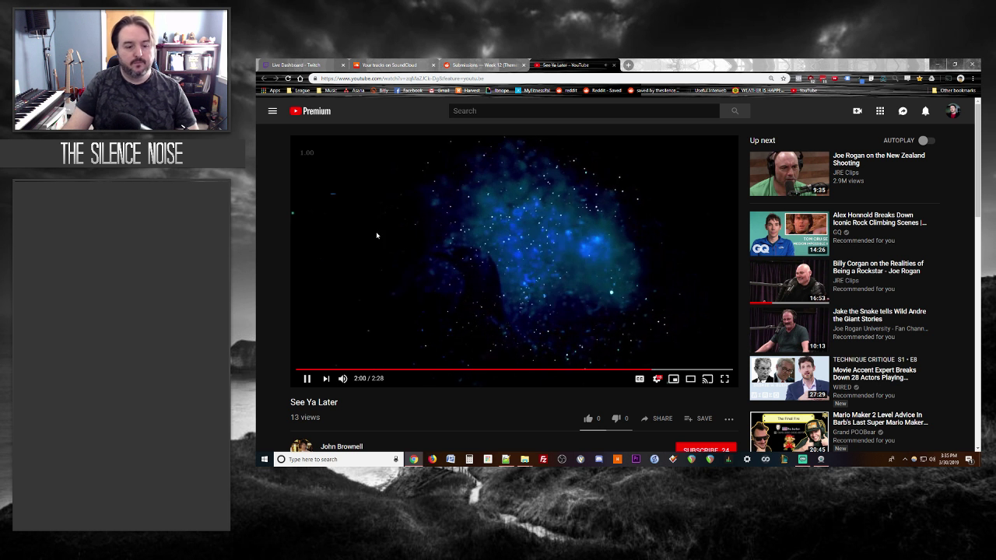
Step: Switch YouTube to the other channel account
scroll(375, 234, "down", 1)
scroll(376, 231, "down", 1)
scroll(375, 231, "up", 2)
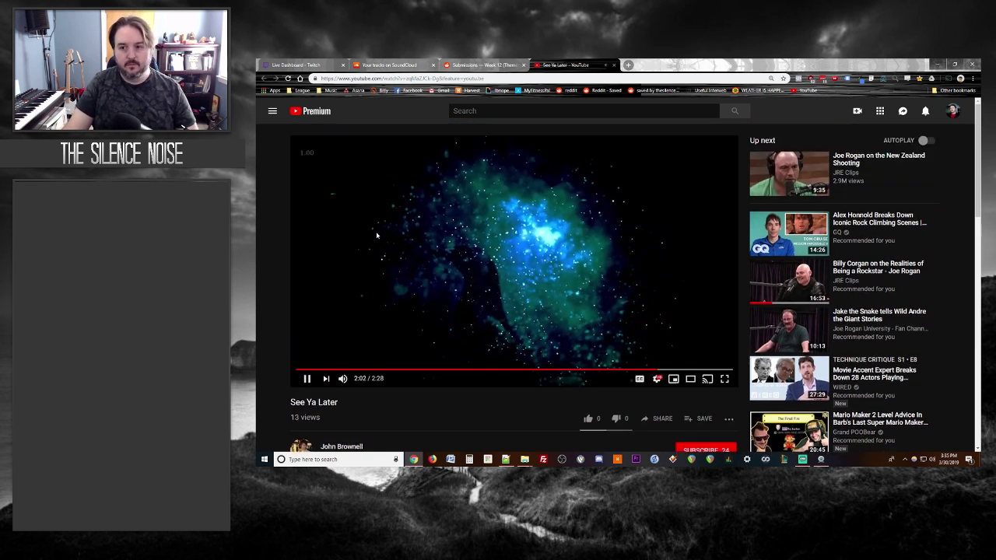
left_click(952, 110)
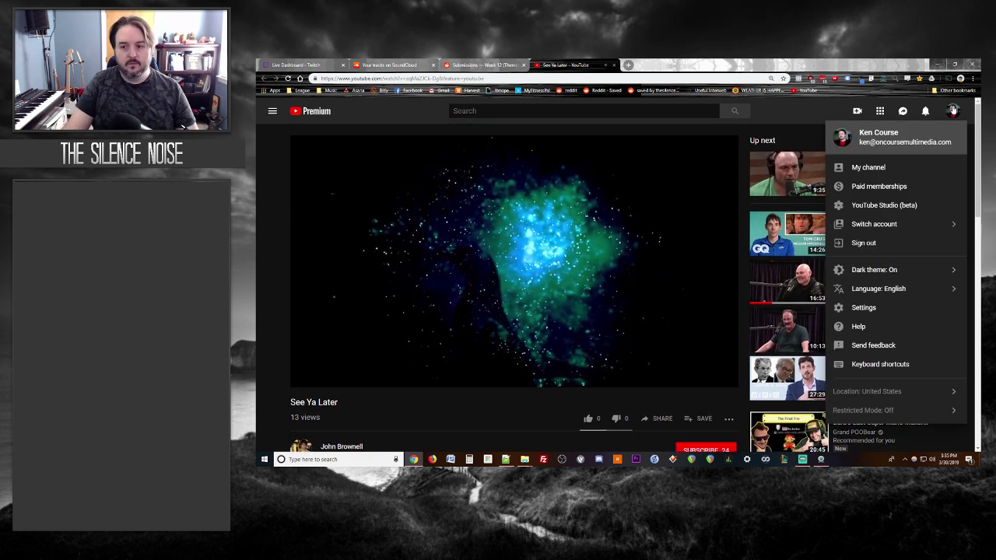
left_click(901, 225)
left_click(883, 197)
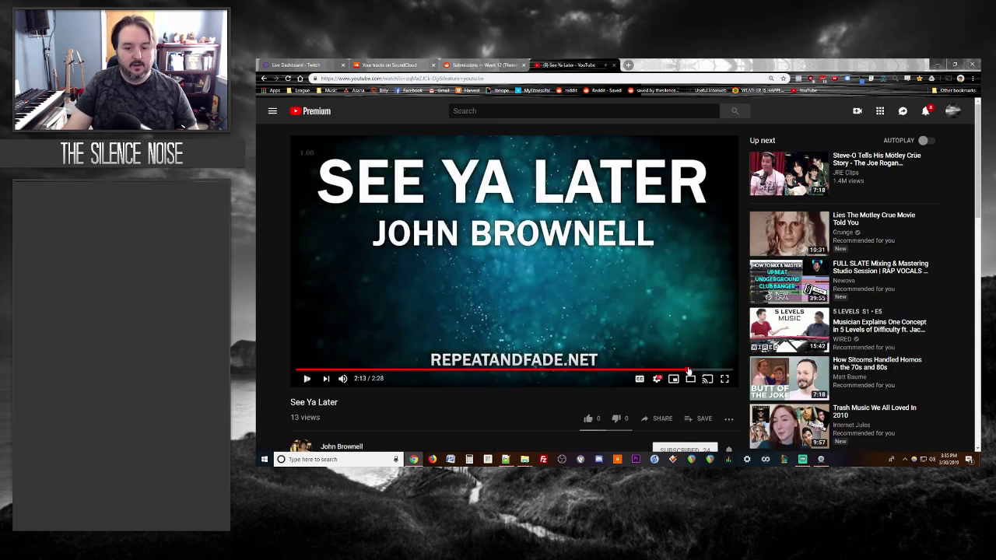
Step: Like the See Ya Later video, then close its tab
scroll(385, 361, "down", 1)
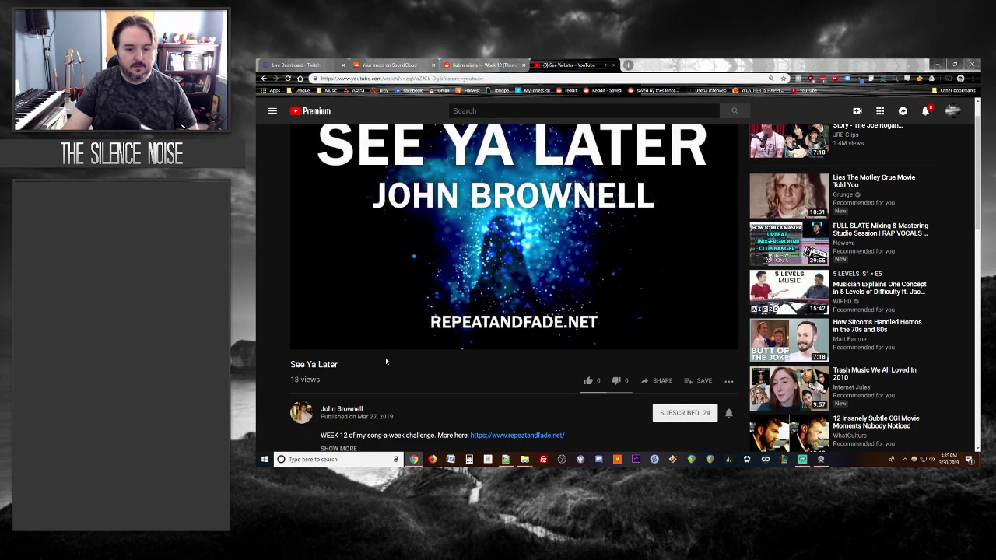
scroll(582, 357, "down", 1)
left_click(588, 343)
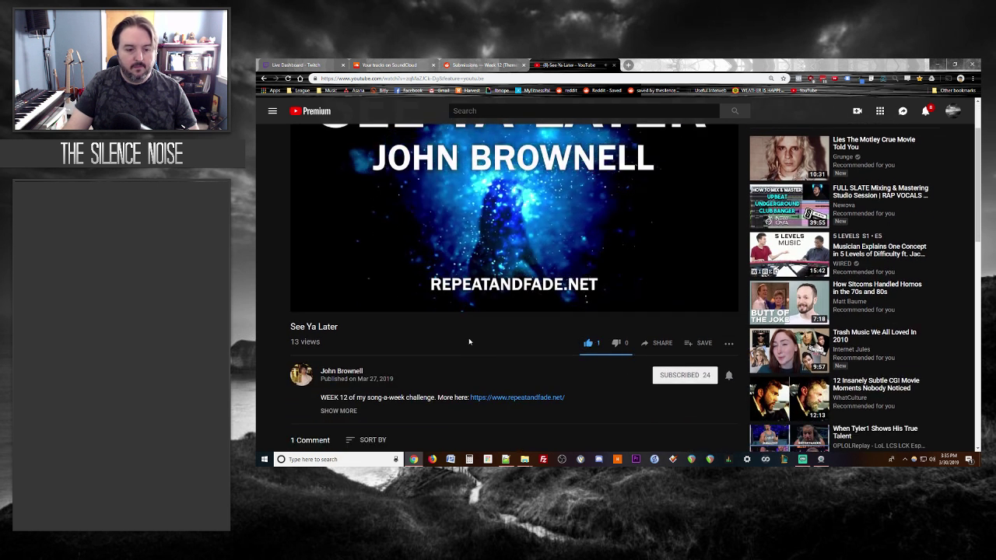
scroll(469, 342, "down", 2)
scroll(469, 342, "up", 4)
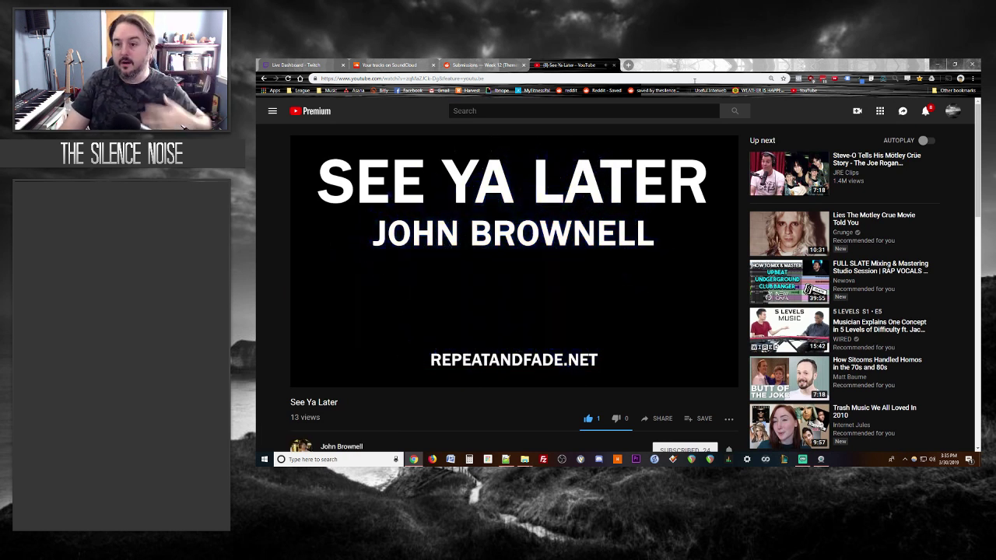
left_click(614, 65)
scroll(294, 225, "down", 5)
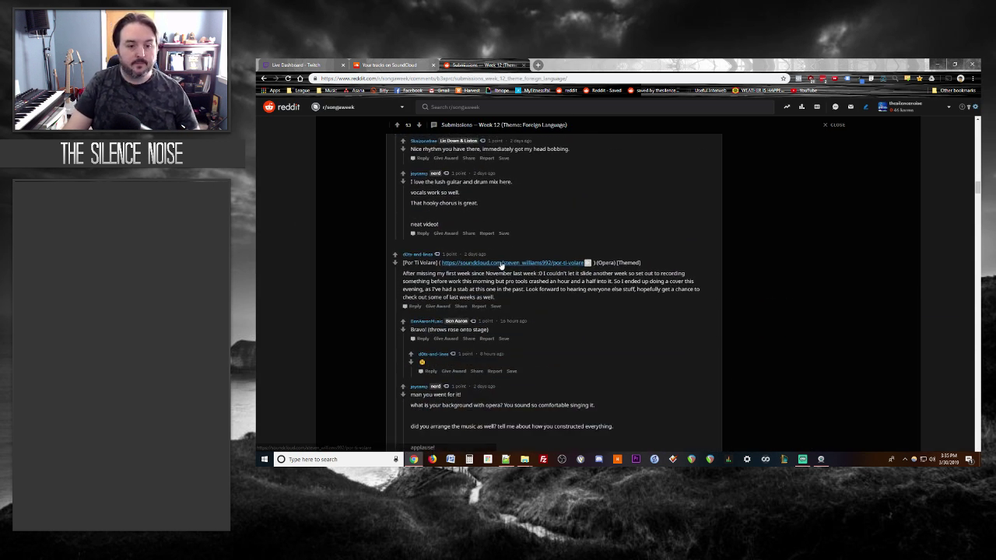
Step: Open Por Ti Volare from the thread in a new SoundCloud tab and play it
middle_click(500, 263)
key("ctrl+Tab")
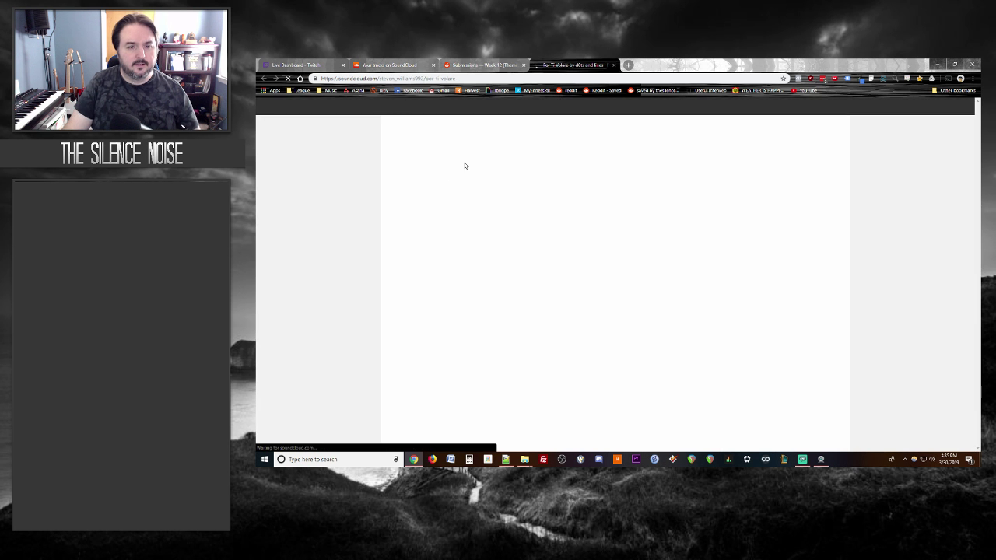
left_click(404, 138)
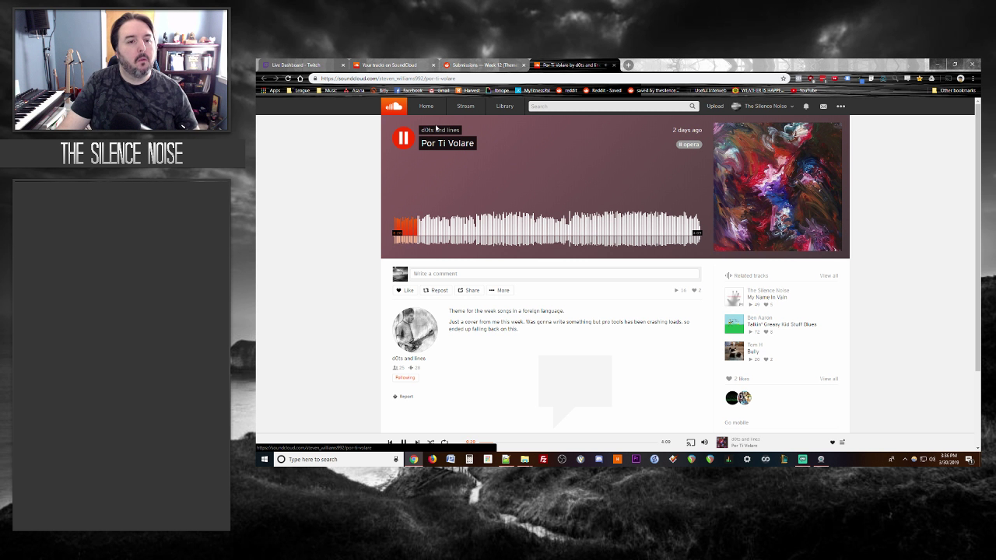
Step: Return to the Reddit thread at the Por Ti Volare post while the track plays
key("ctrl+shift+Tab")
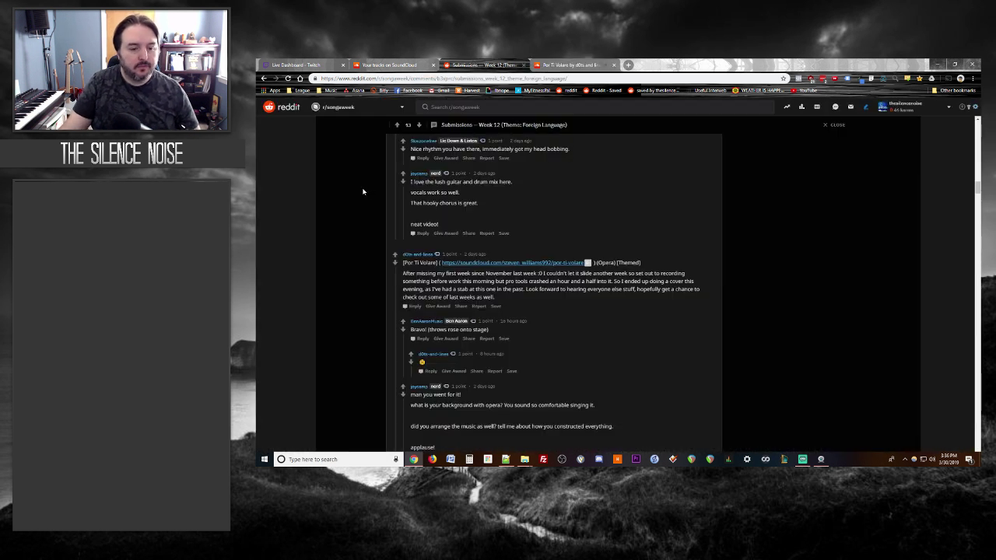
scroll(357, 189, "down", 1)
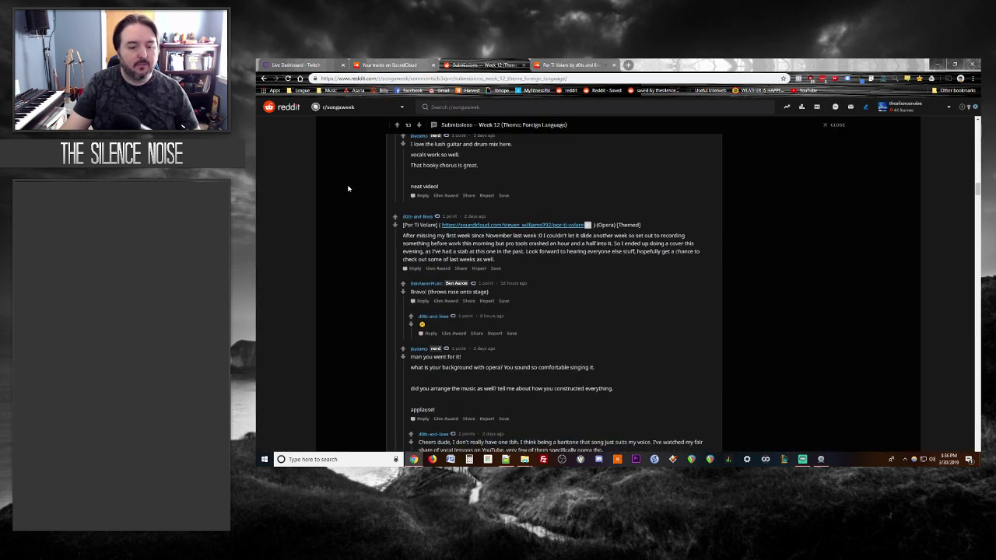
key("ctrl+Tab")
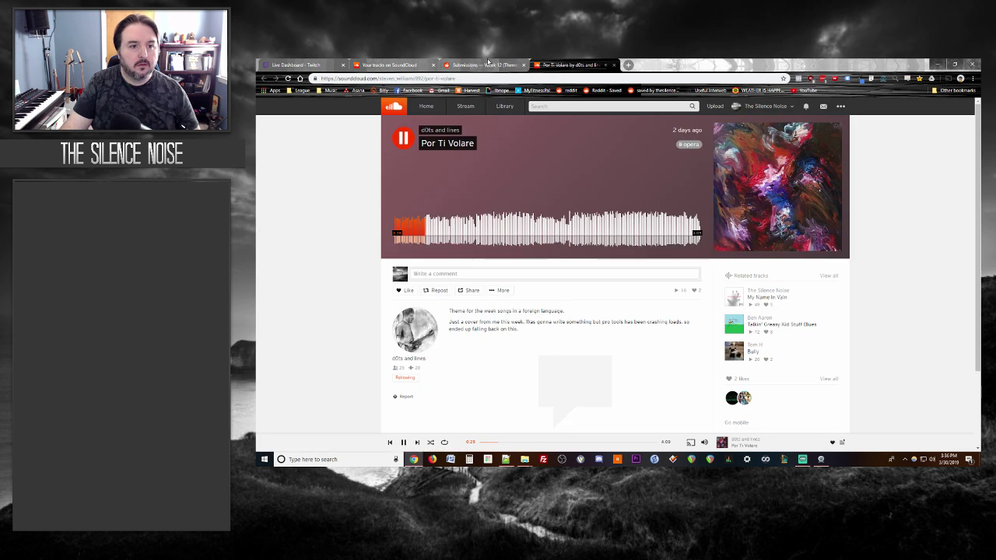
key("ctrl+shift+Tab")
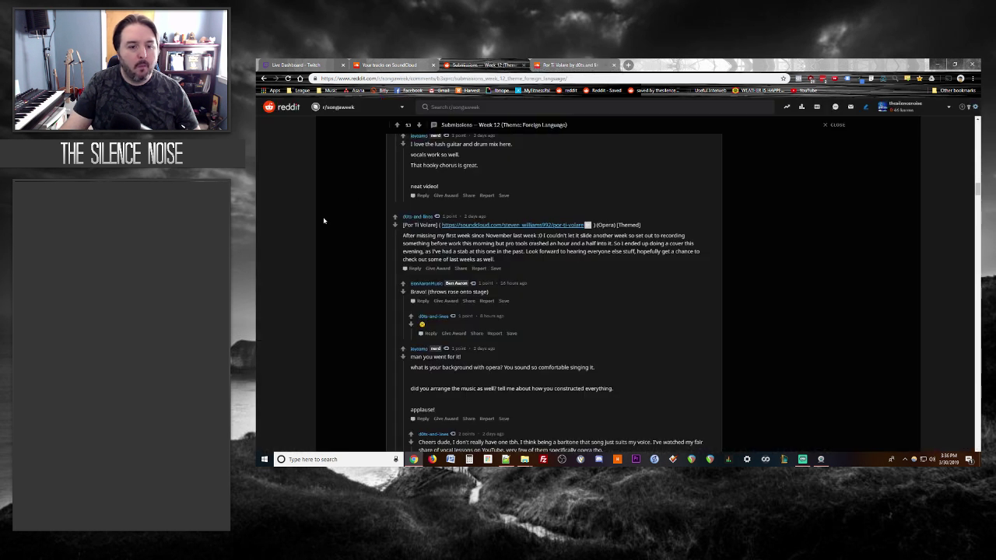
scroll(327, 221, "down", 1)
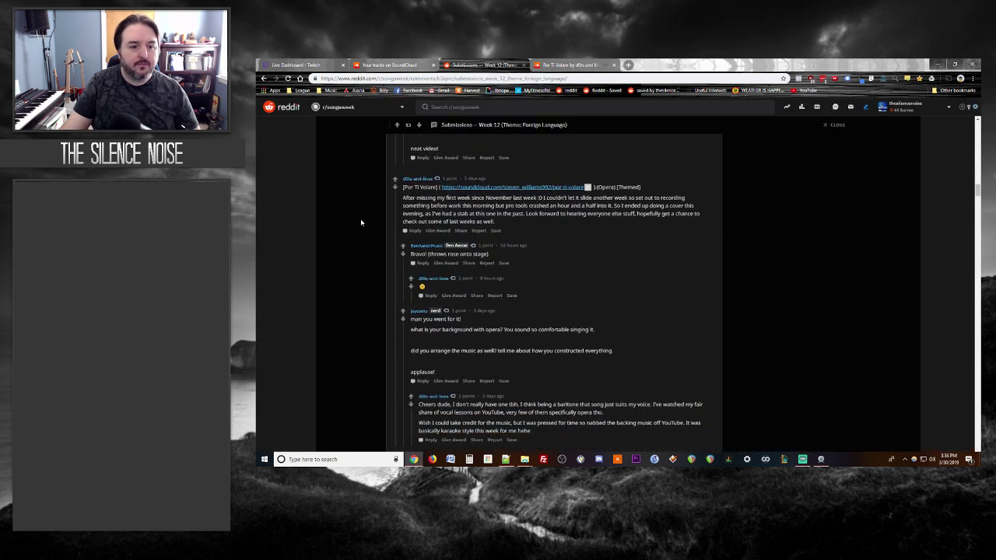
Step: Post a reply to Por Ti Volare saying it's different and you're not familiar with opera
left_click(414, 231)
type("This is defini")
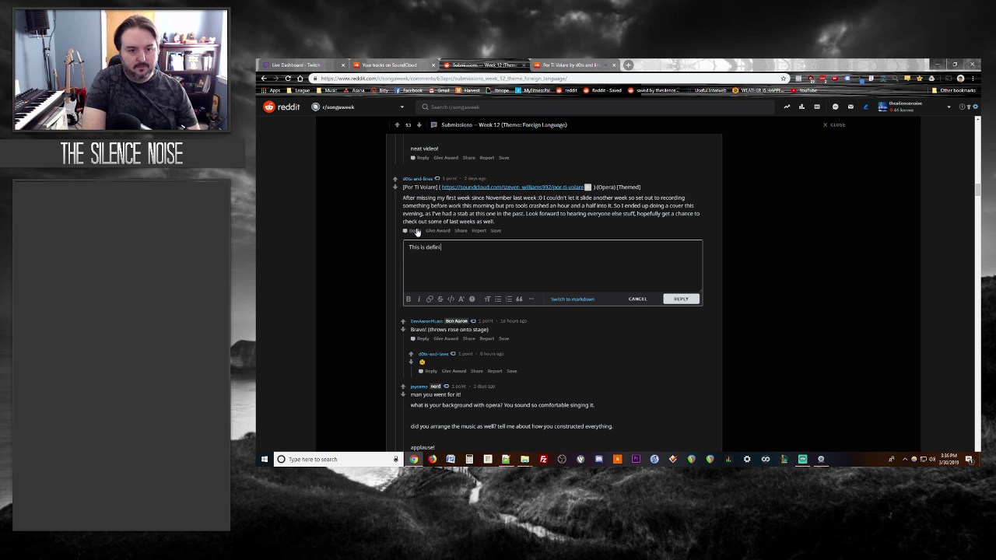
type("tely different than what I've heard")
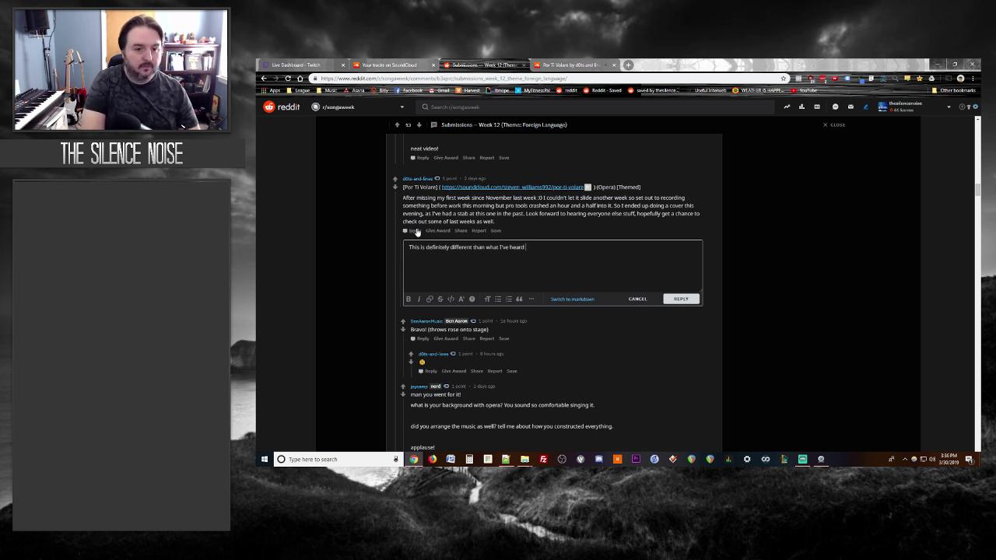
type("the past.")
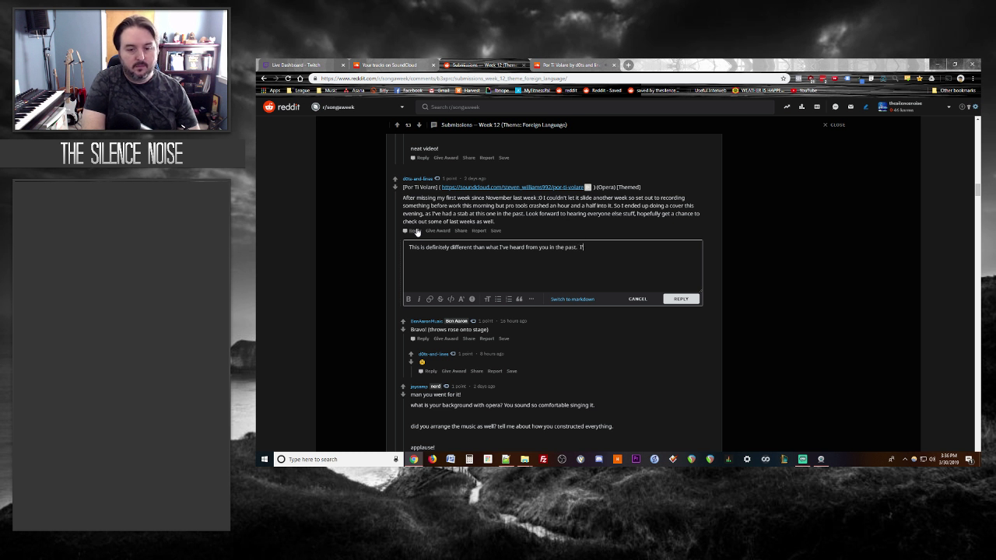
type("  I'm not super ")
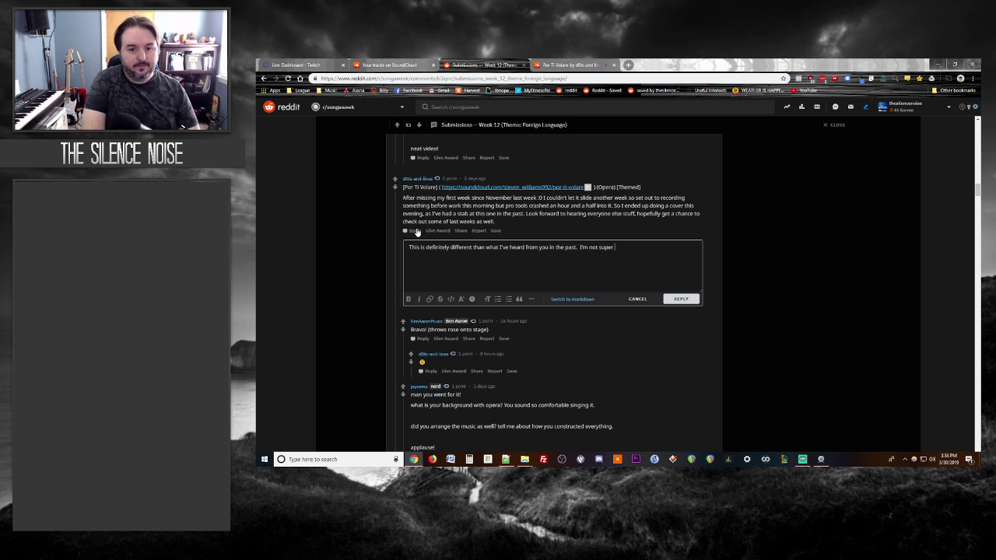
type("familiar with opera - but h")
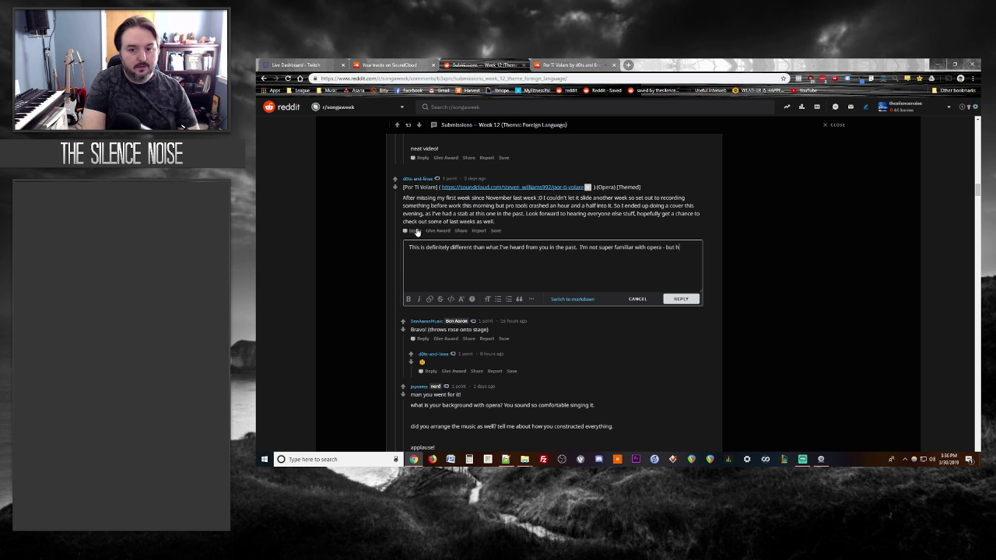
type("ey - ")
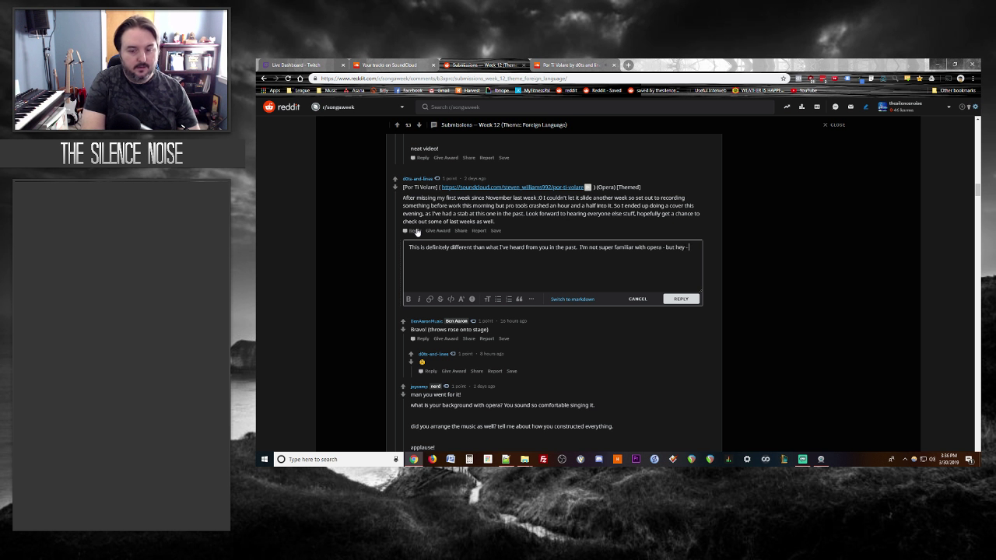
type("s")
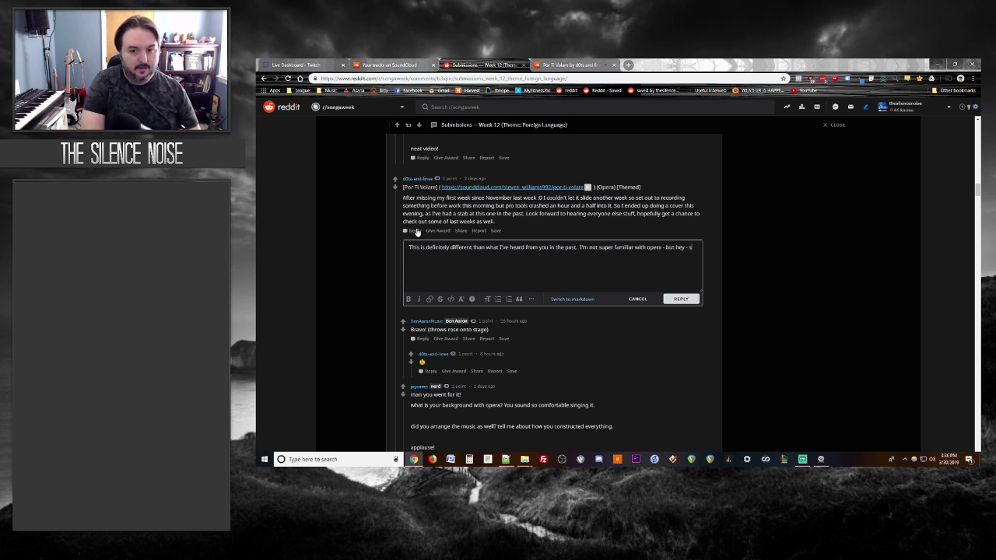
type("trnded good to me!")
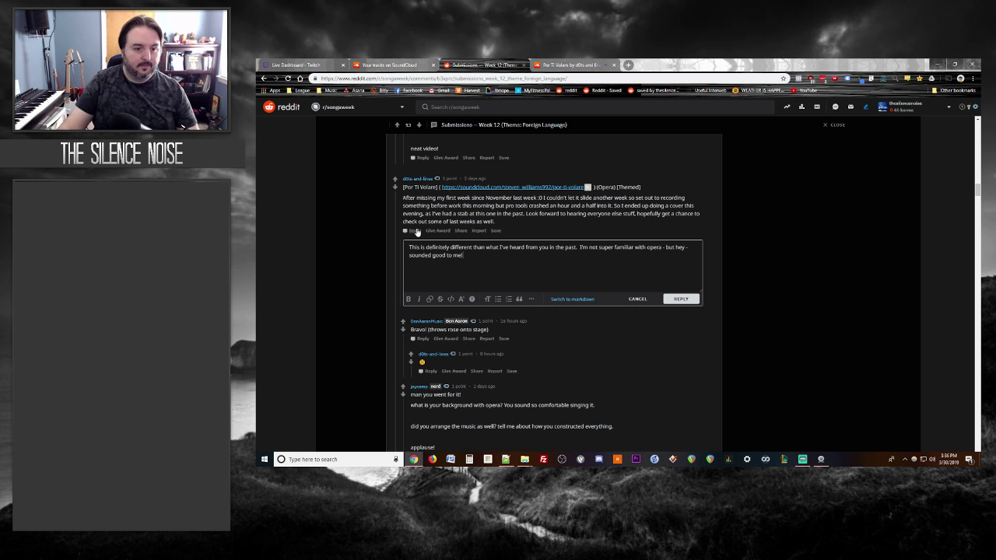
left_click(680, 299)
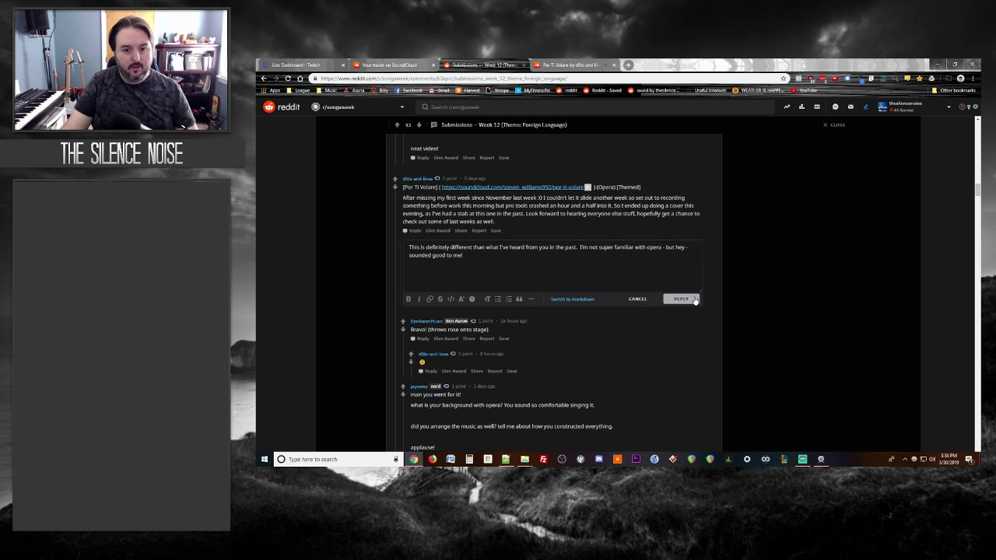
scroll(307, 256, "down", 4)
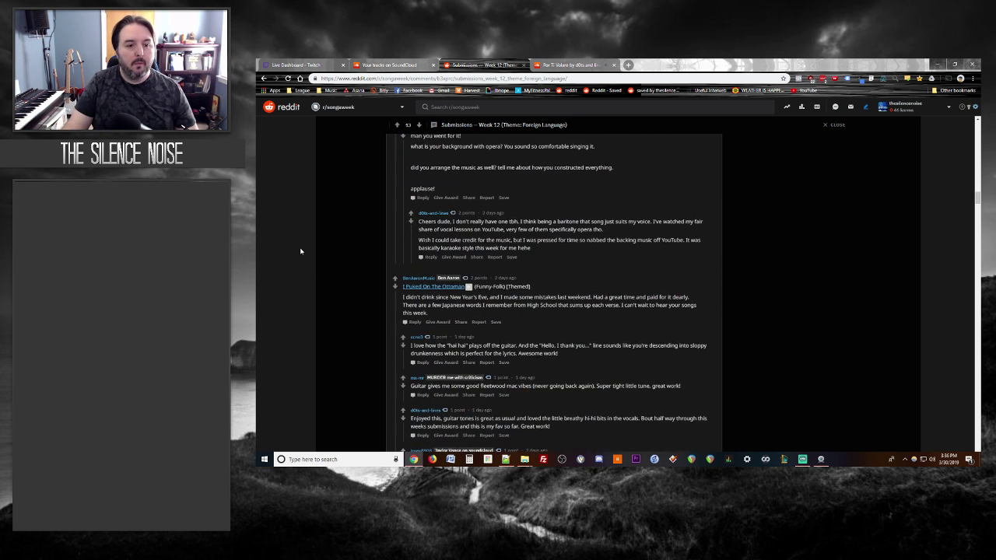
left_click(559, 63)
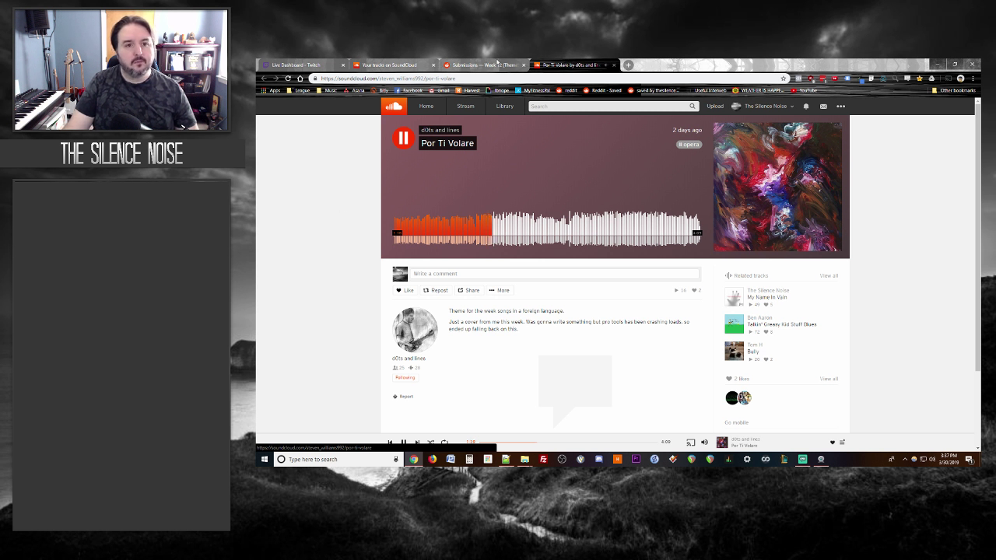
Step: Pause Por Ti Volare with the spacebar and close its SoundCloud tab
left_click(497, 62)
scroll(360, 230, "up", 2)
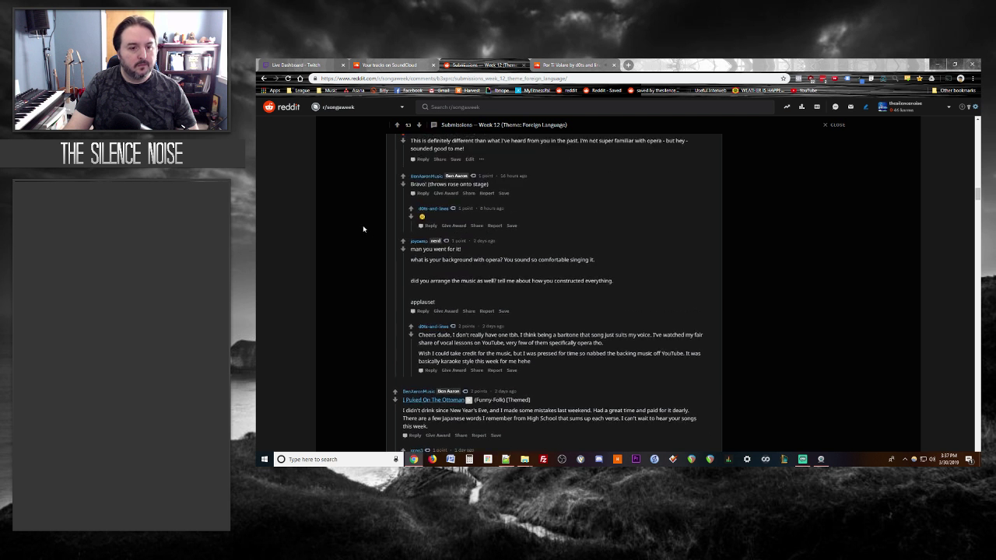
scroll(370, 226, "up", 2)
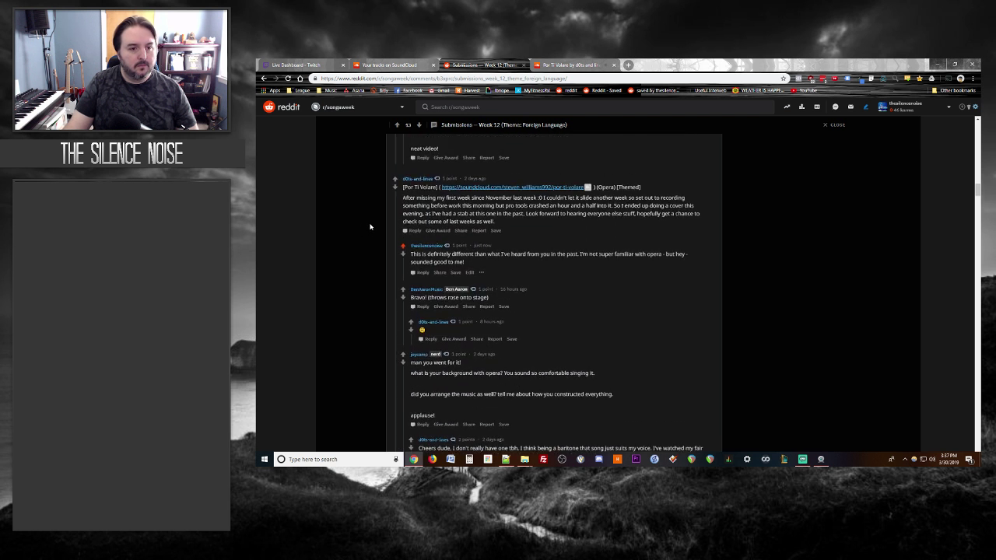
scroll(370, 226, "down", 8)
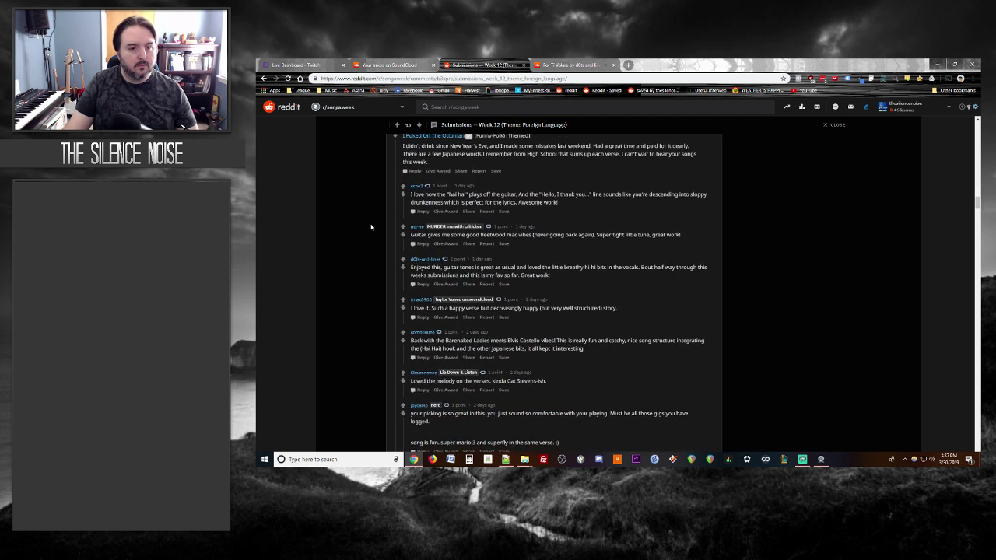
left_click(561, 66)
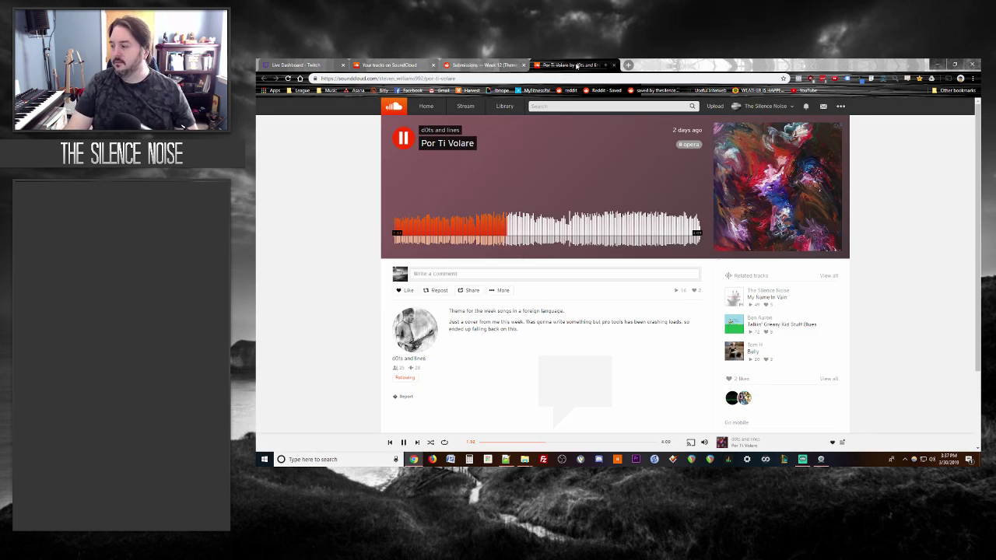
key("space")
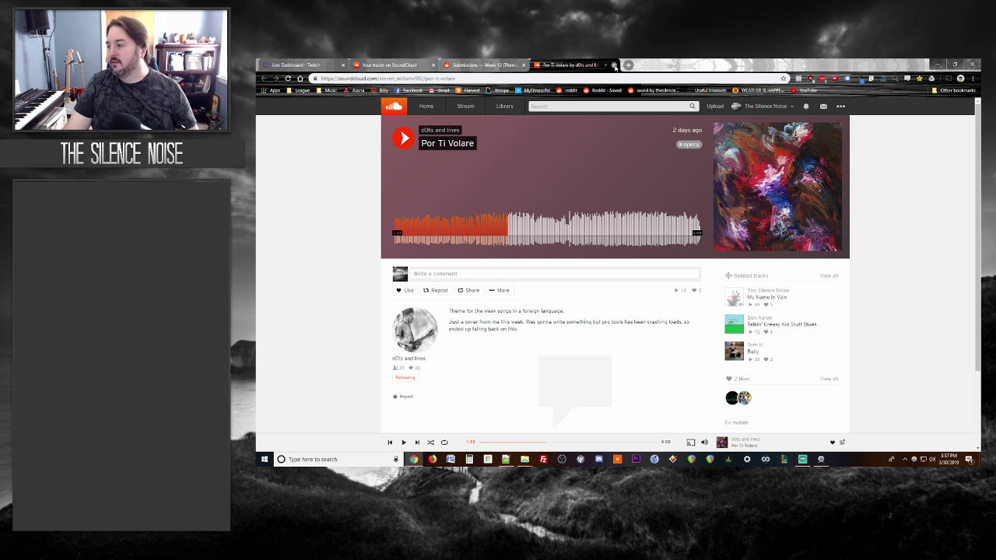
left_click(614, 65)
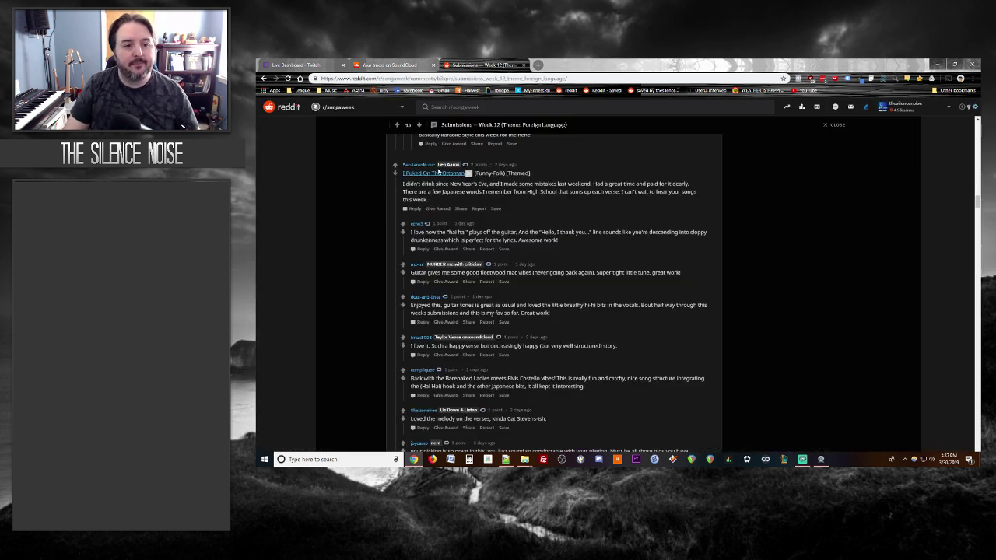
Step: Play I Puked On The Ottoman in a new tab, then start a Reddit reply to it
middle_click(434, 173)
left_click(568, 77)
left_click(570, 65)
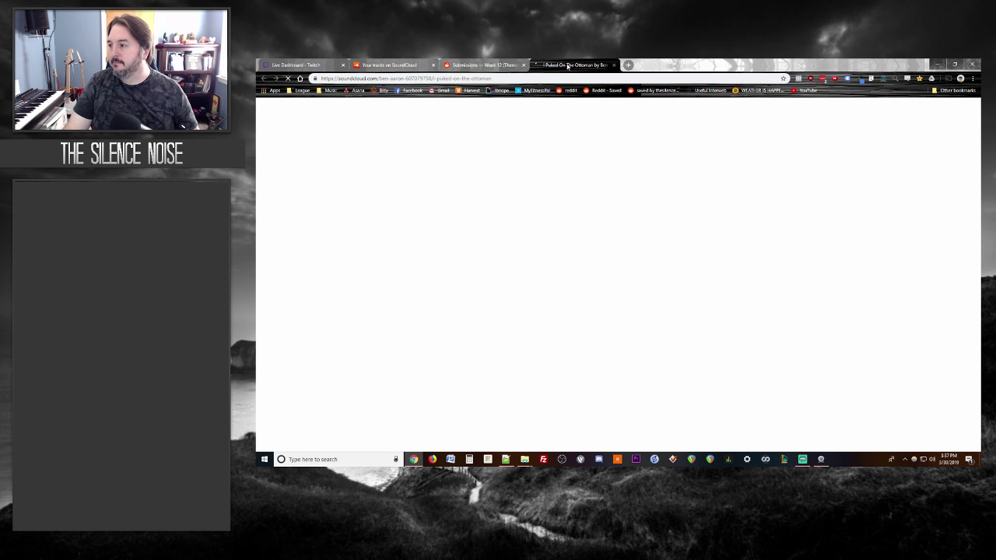
left_click(403, 140)
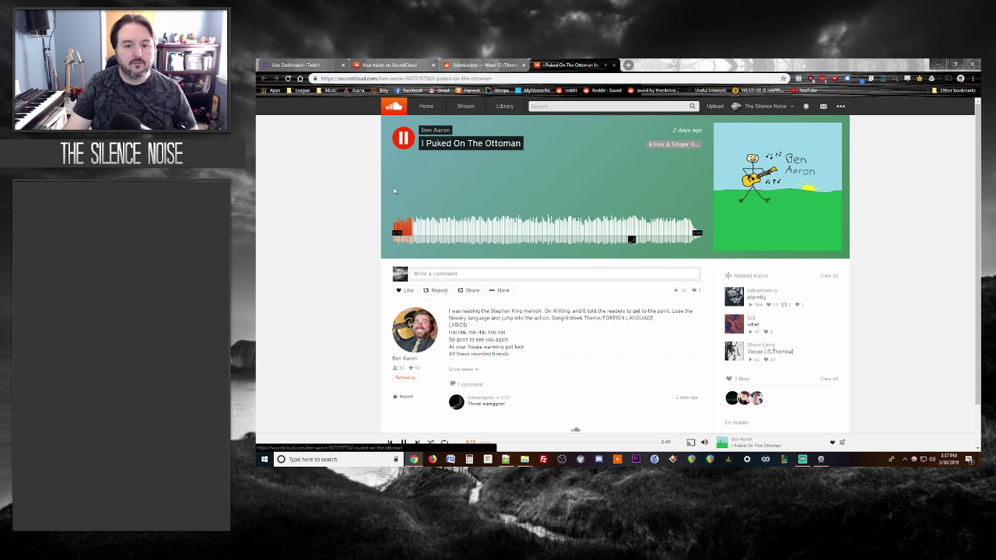
mouse_move(632, 239)
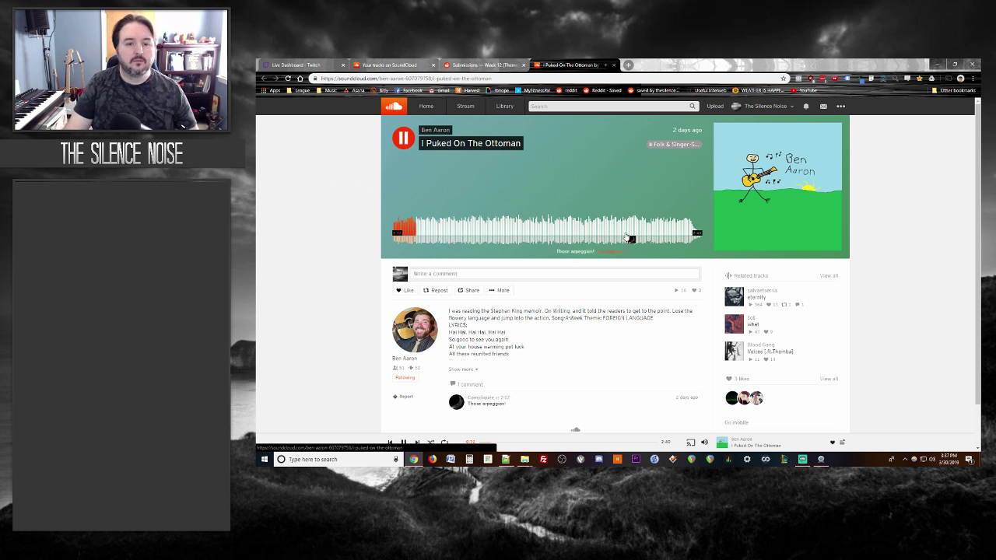
key("ctrl+shift+Tab")
left_click(414, 209)
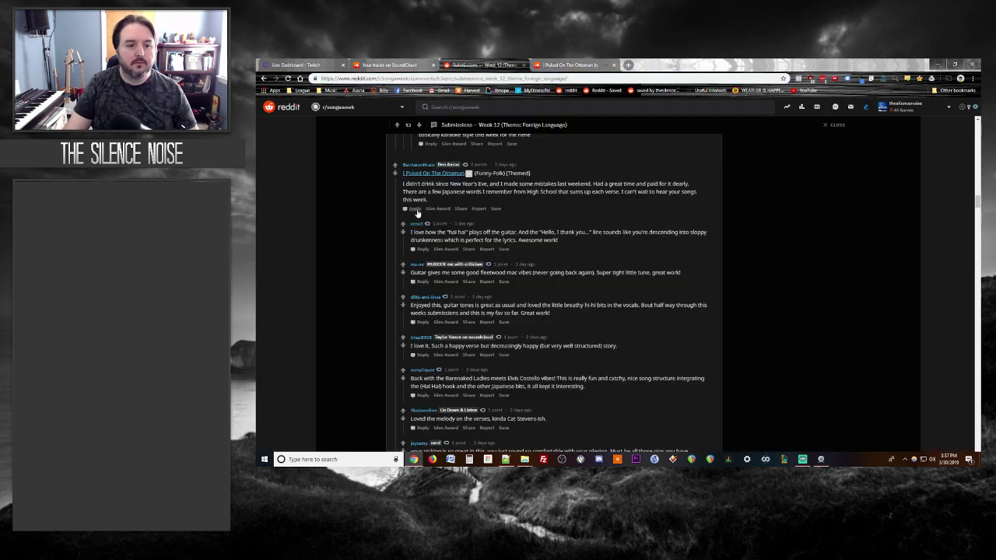
Step: Type the reply joking about cleaning up and praising guitar playing and the vocal mix
type("Ho")
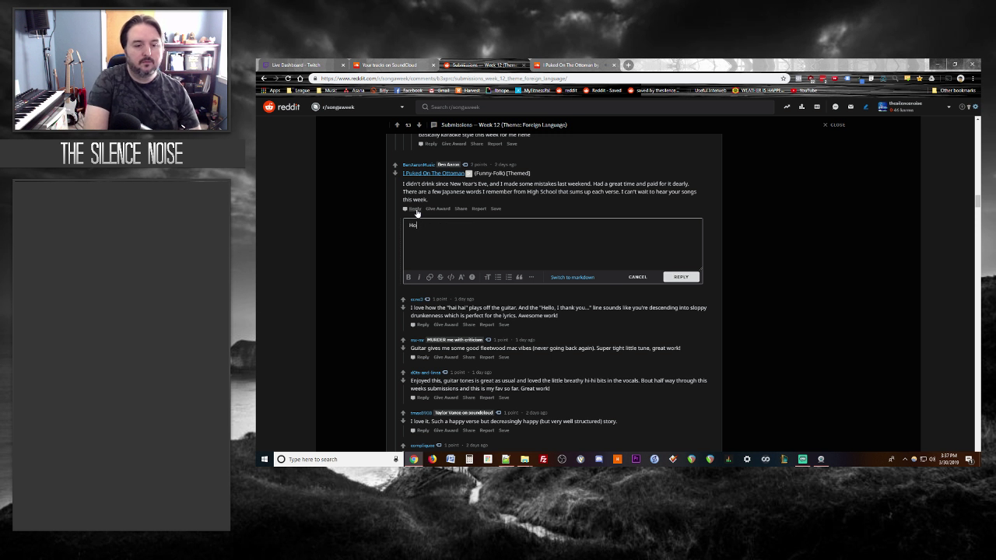
type("pefully you lol")
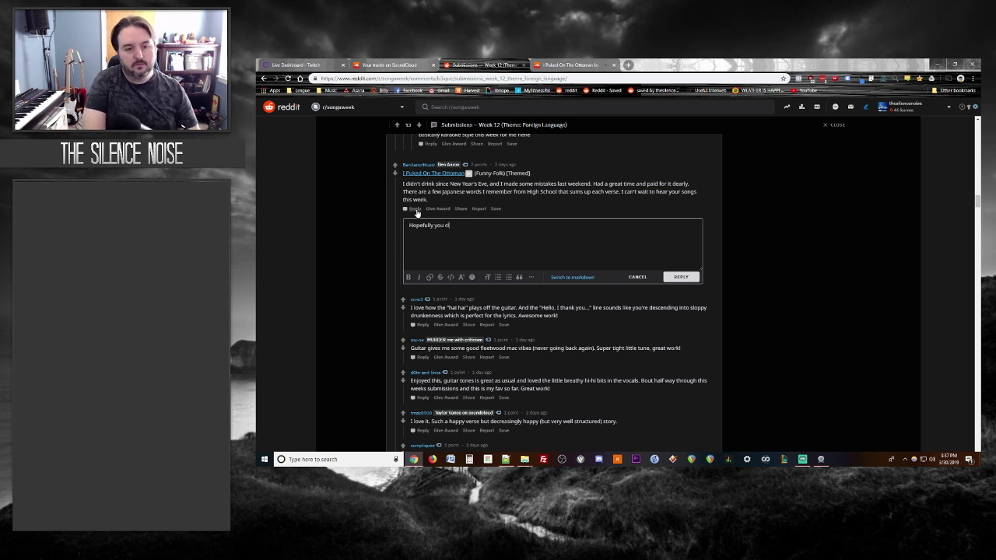
type("eaned up after yourself...")
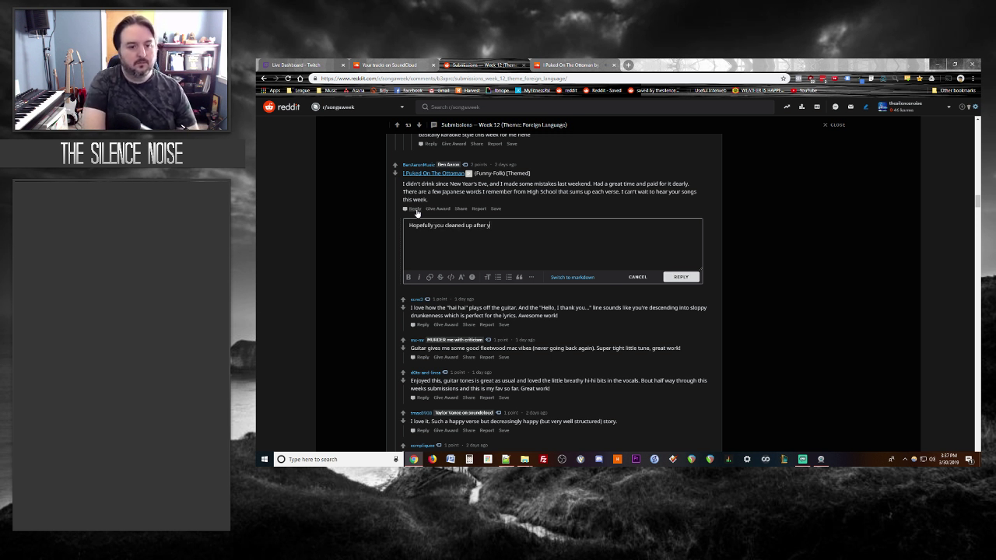
key("Return")
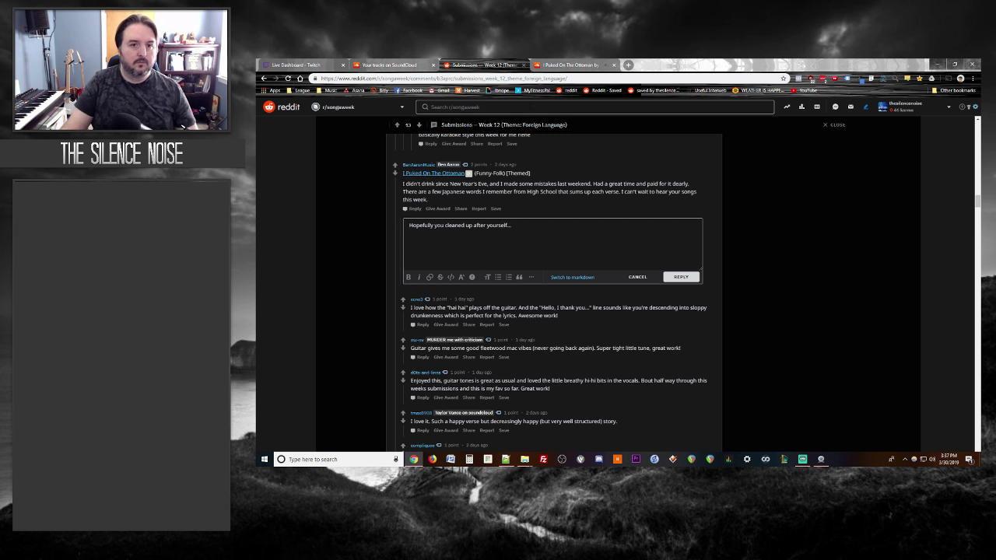
type("Great")
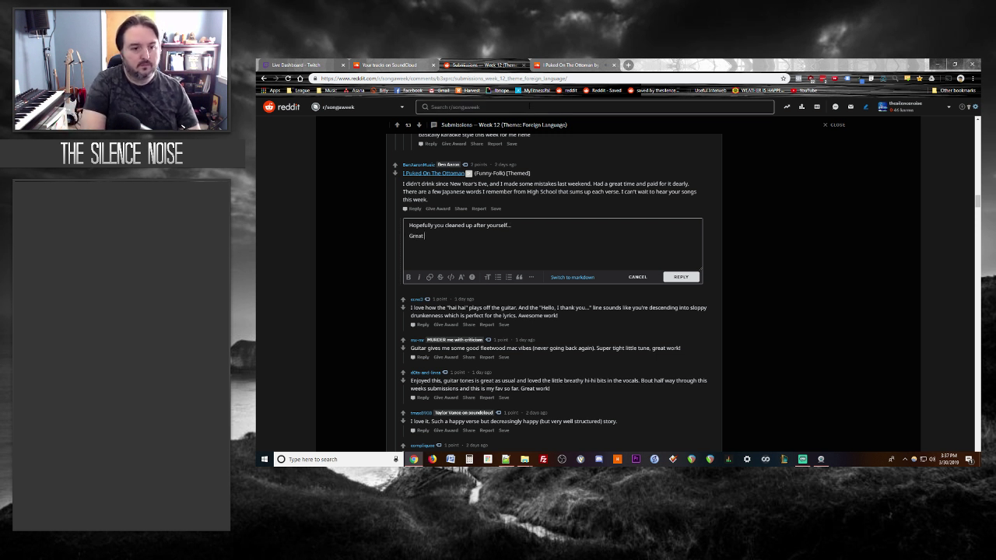
type(" guitar playing")
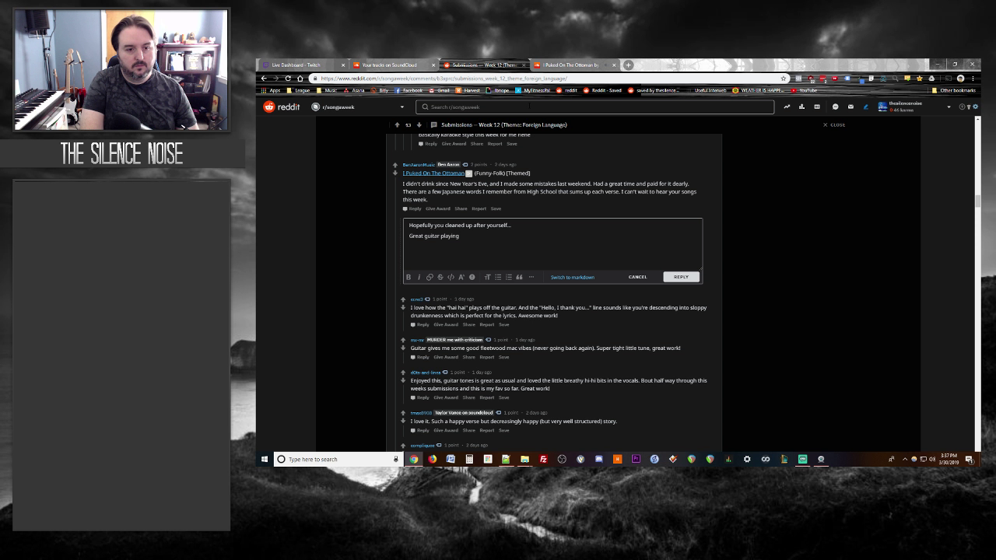
type(" and the vocals are w")
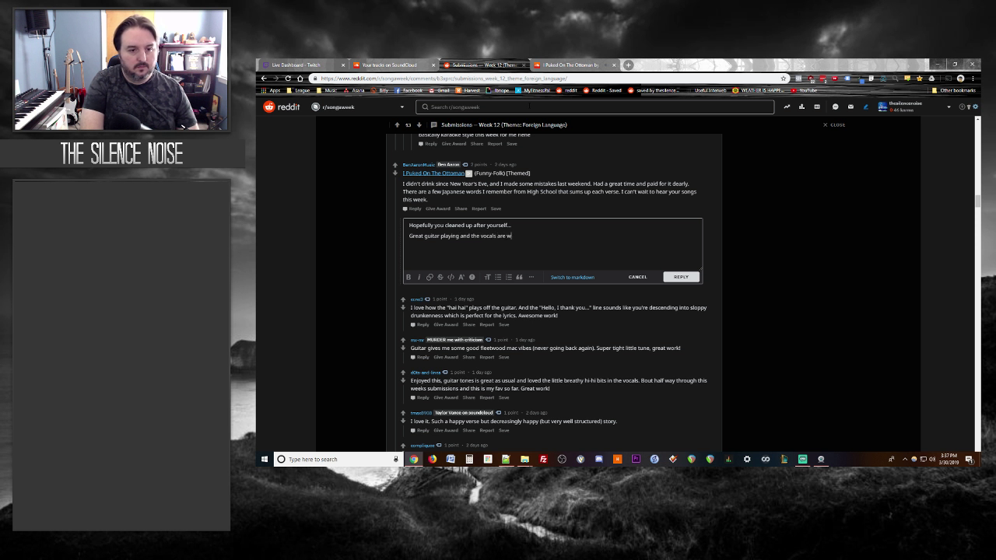
type("ell mixed above the track.")
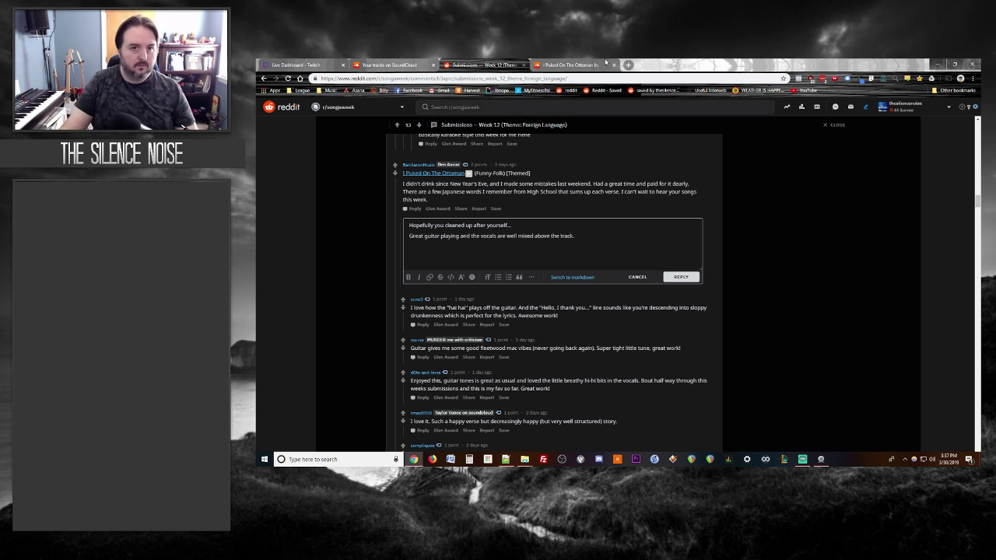
Step: Read the full I Puked On The Ottoman lyrics, then begin a third reply line
left_click(576, 64)
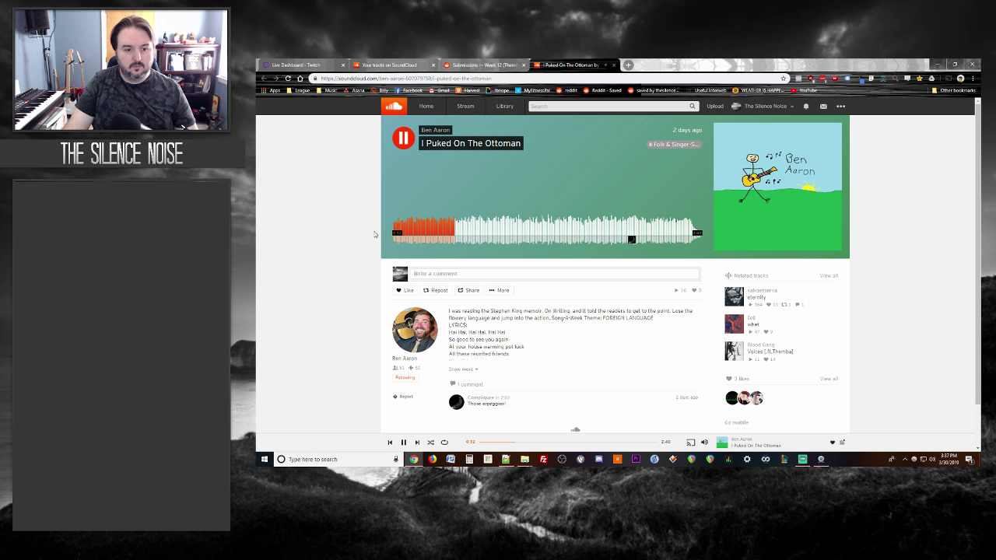
left_click(465, 369)
scroll(281, 269, "down", 3)
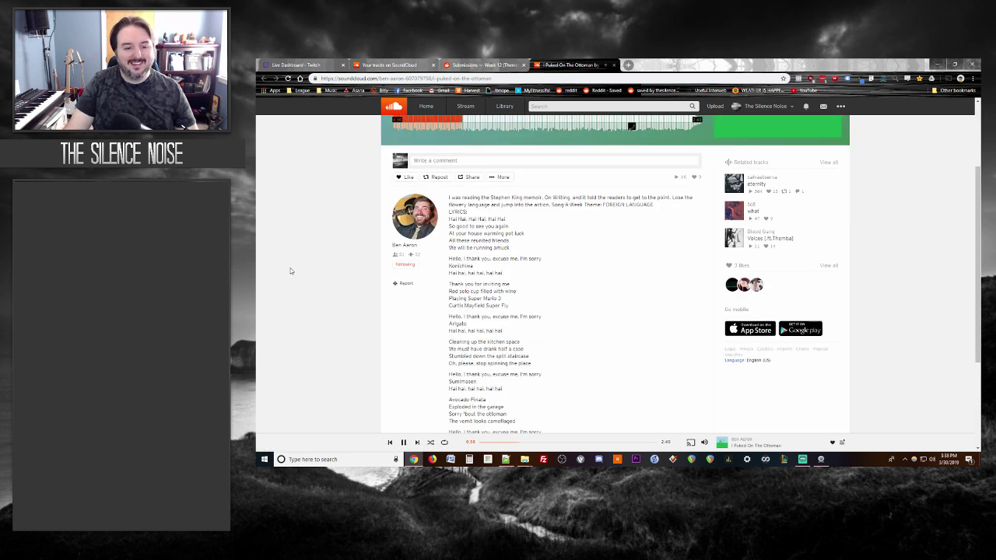
scroll(290, 271, "down", 2)
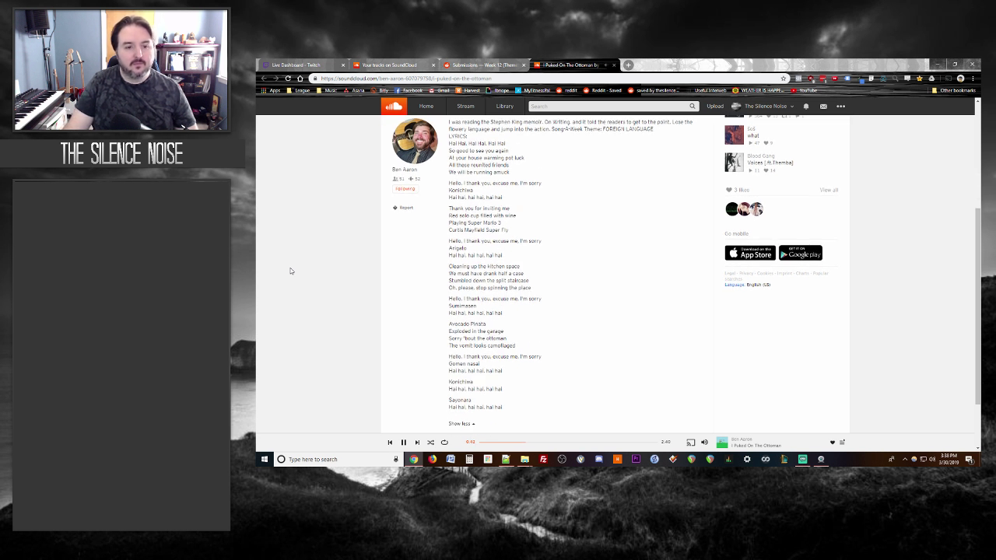
left_click(463, 65)
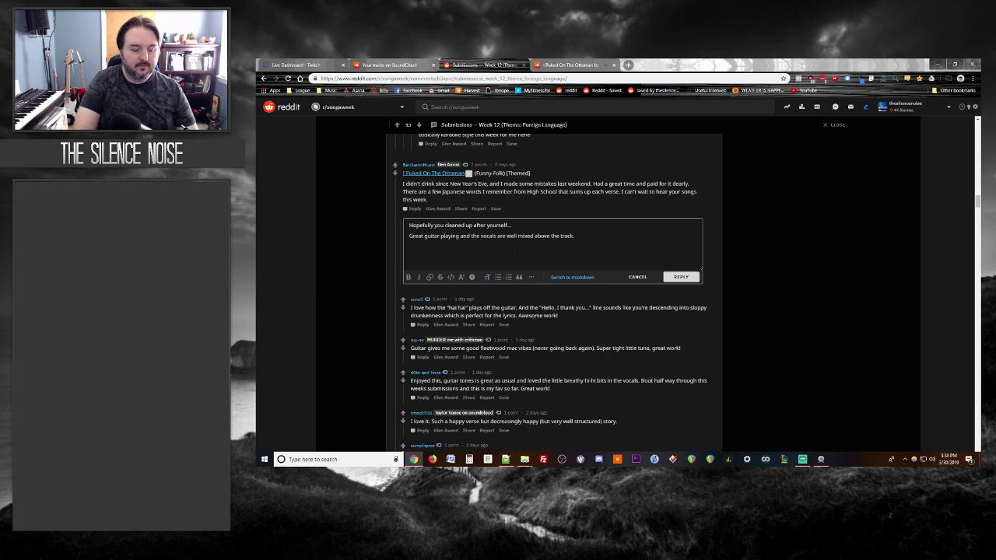
type("The a")
key("BackSpace")
key("BackSpace")
key("BackSpace")
key("BackSpace")
key("BackSpace")
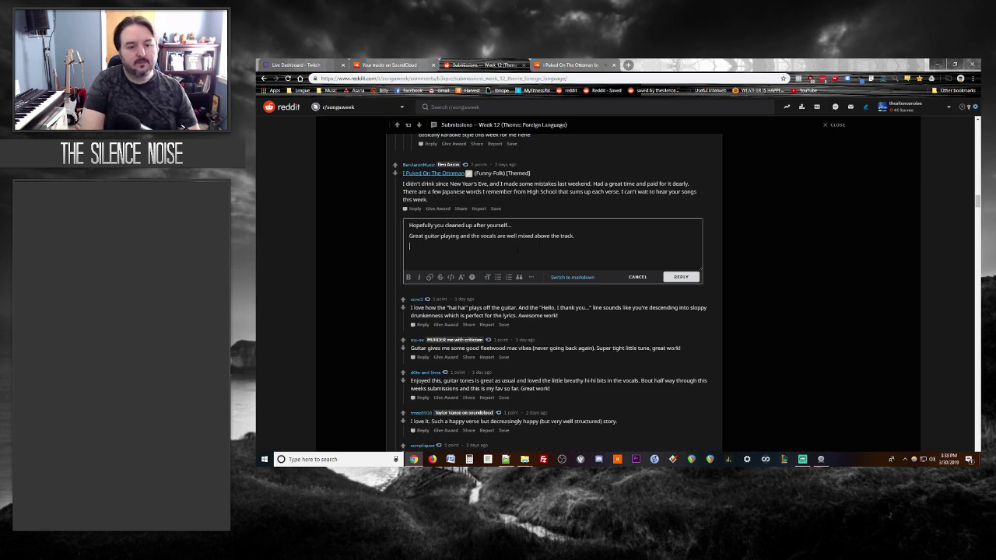
Step: Move the Twitch dashboard into its own window and return to the Week 12 thread
left_click(578, 65)
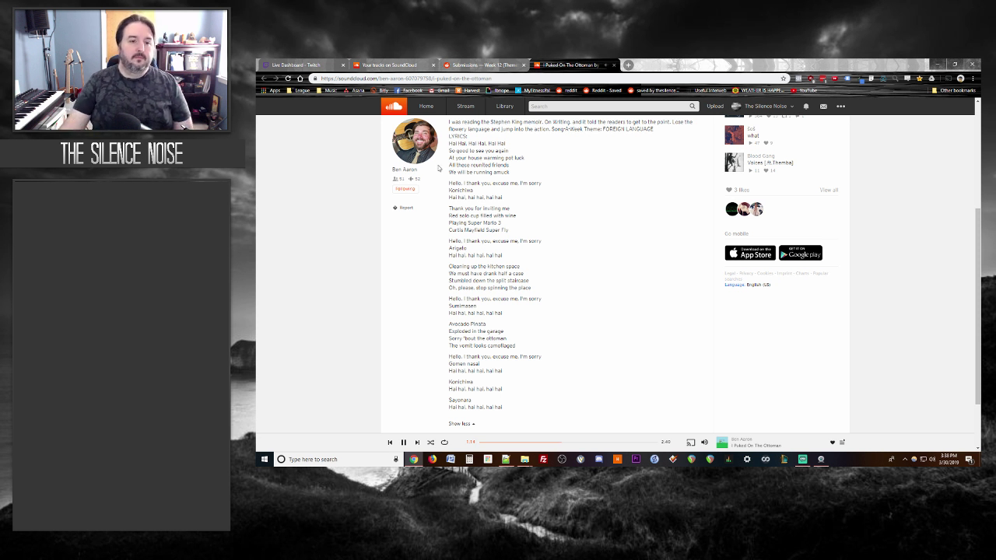
scroll(317, 206, "up", 3)
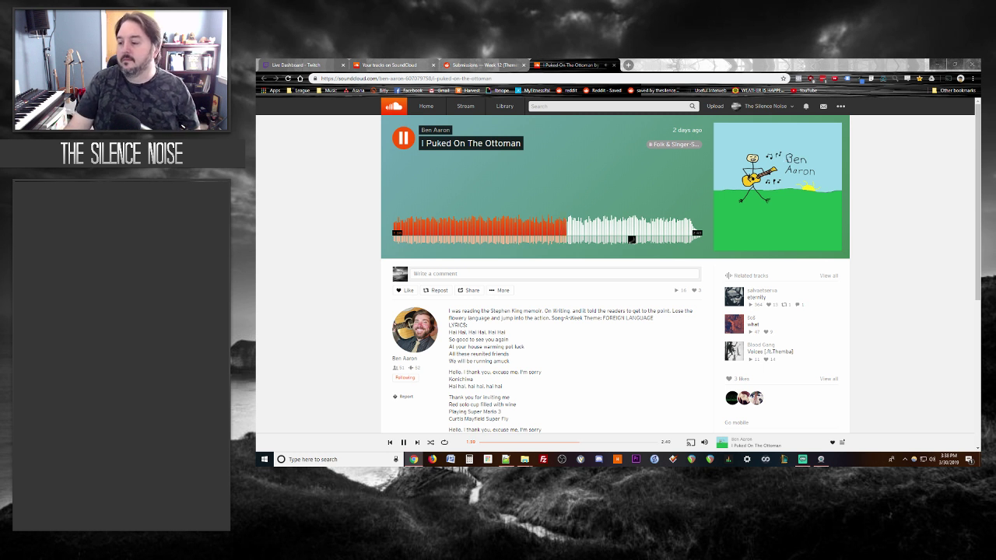
key("alt+Tab")
key("alt+Tab")
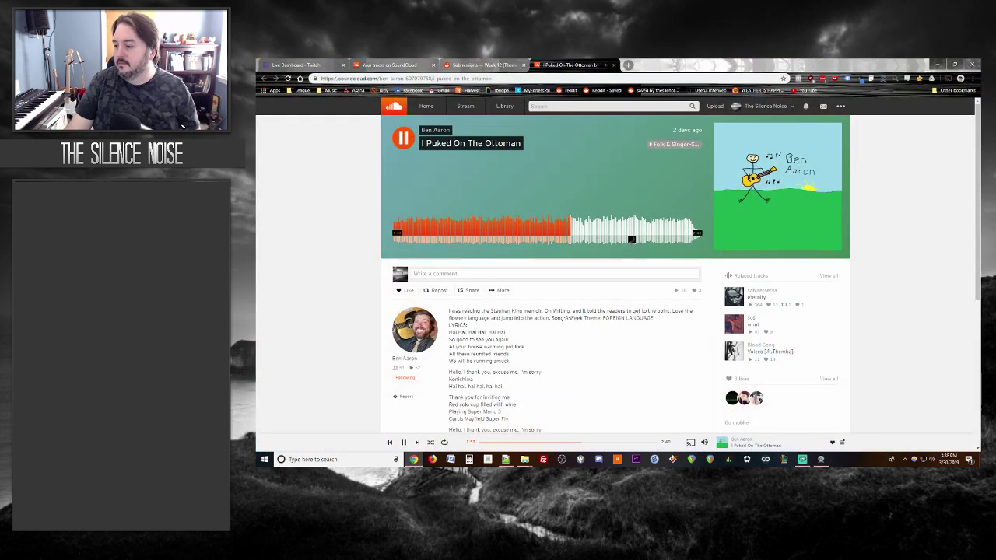
left_click_drag(308, 66, 982, 187)
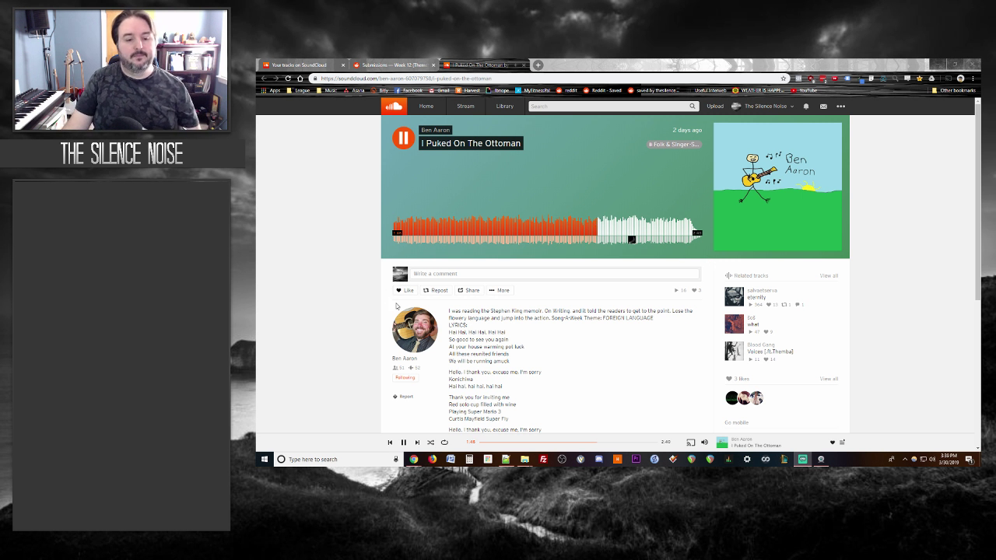
scroll(355, 308, "down", 5)
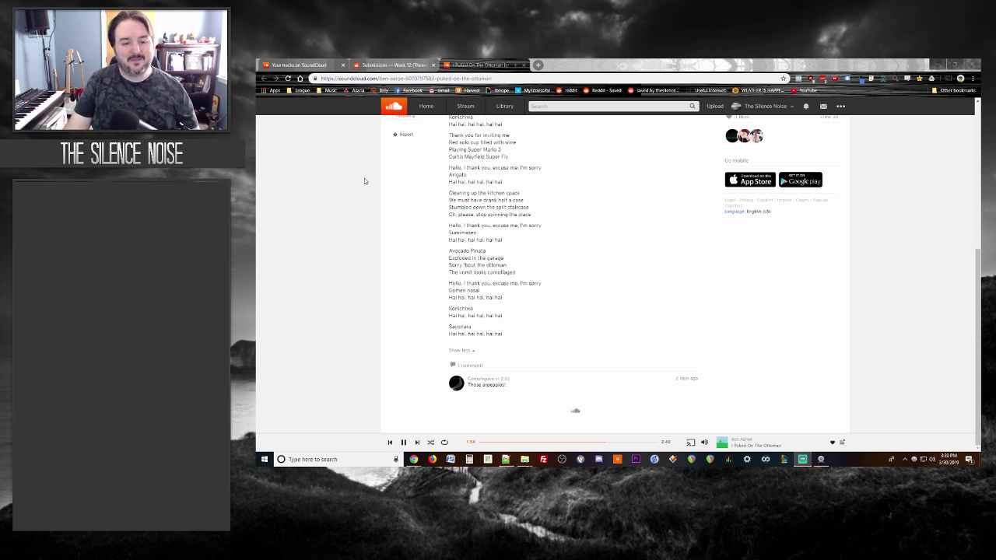
left_click(487, 61)
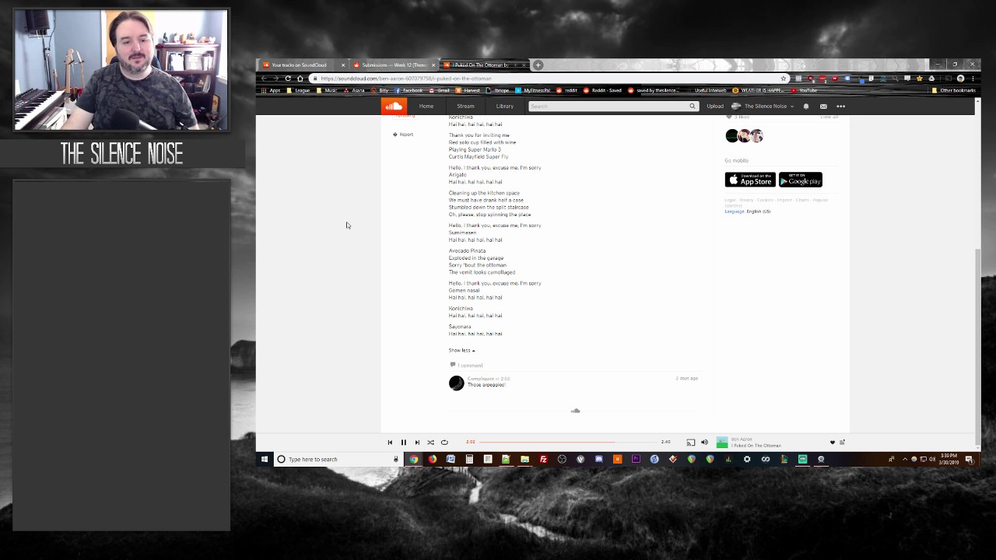
scroll(346, 225, "up", 5)
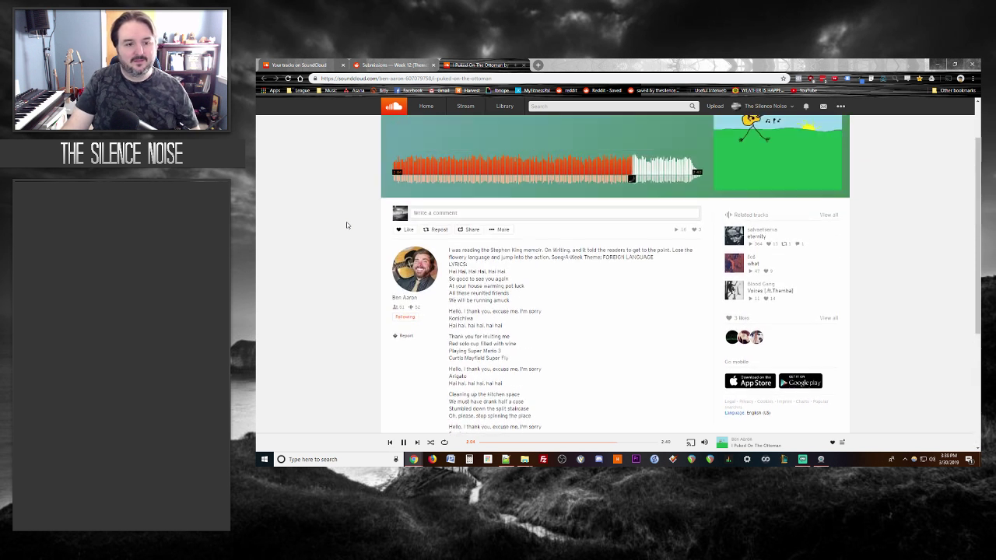
left_click(386, 64)
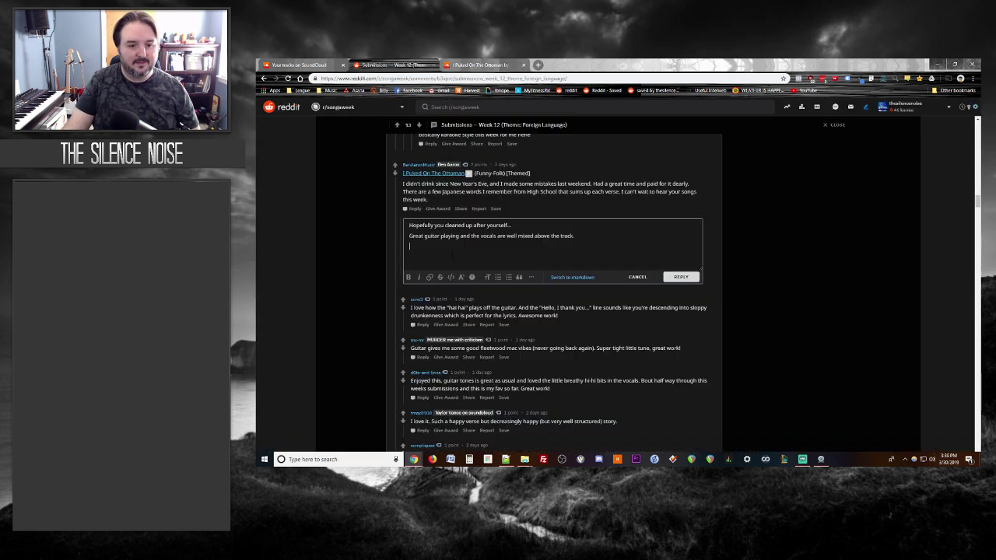
left_click(478, 65)
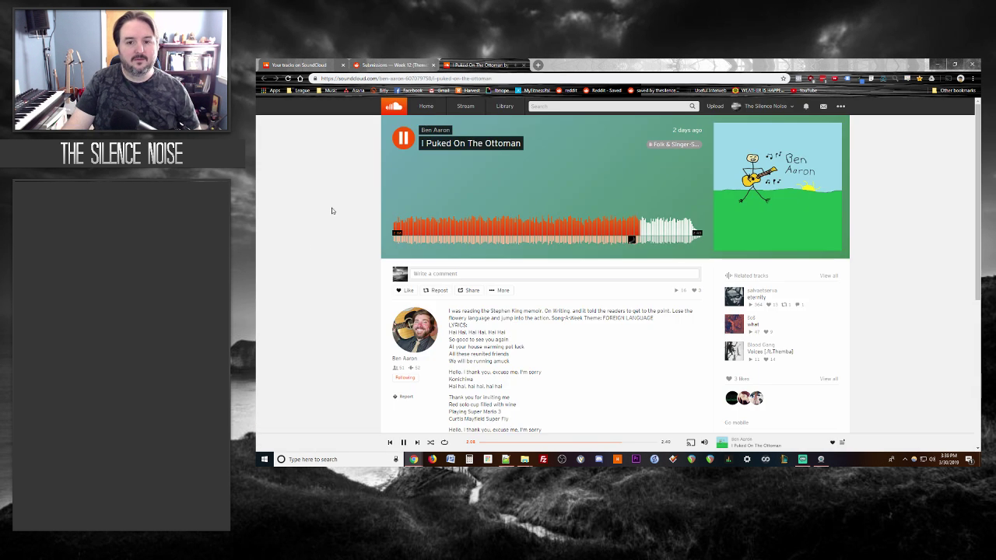
left_click(373, 64)
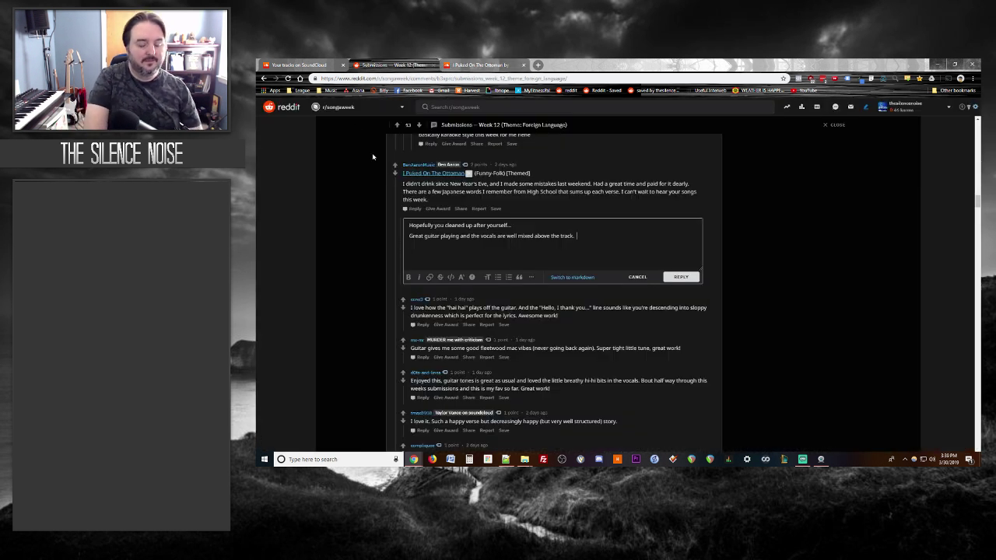
Step: Add 'Lyrics were funny', post the reply, and close the I Puked On The Ottoman tab
type("Lyr")
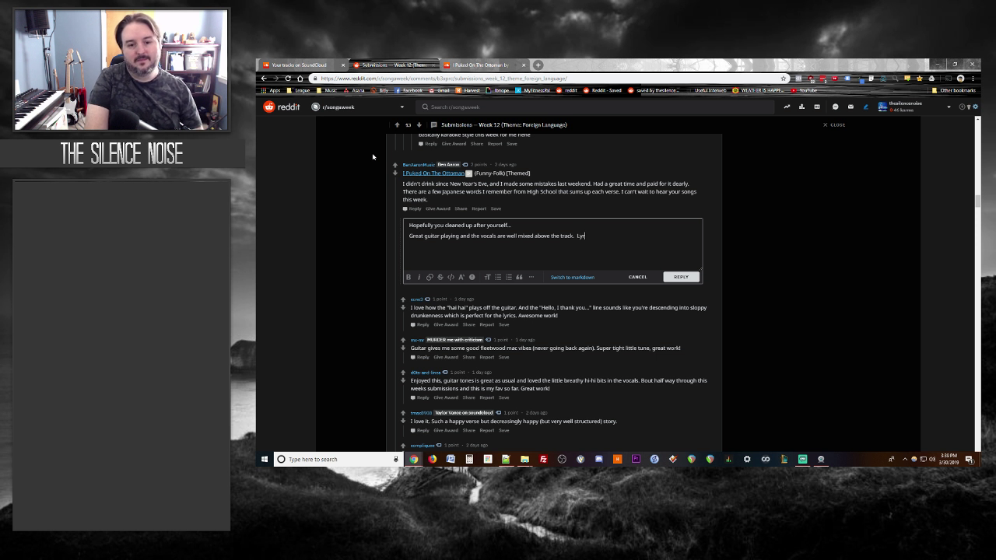
type("ics were funny!")
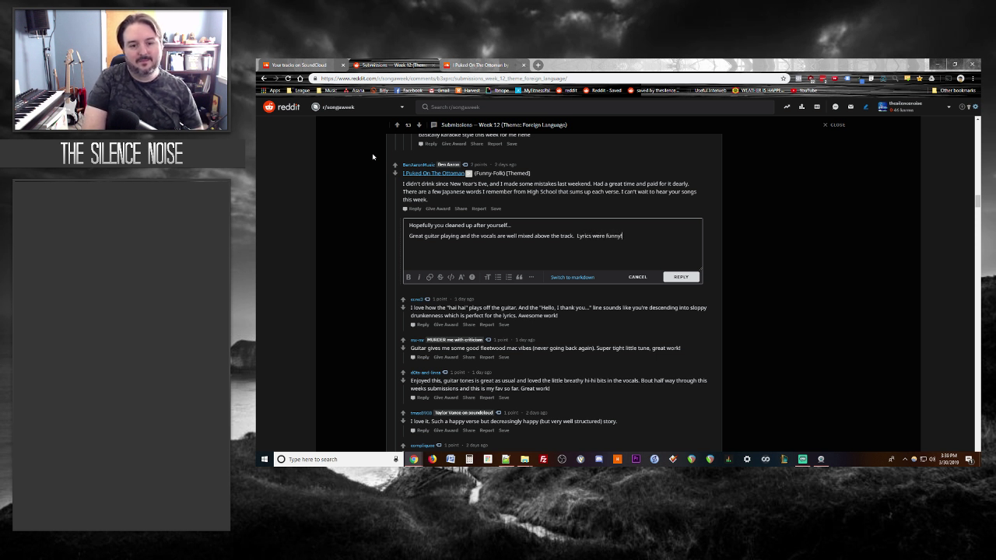
left_click(681, 277)
left_click(474, 65)
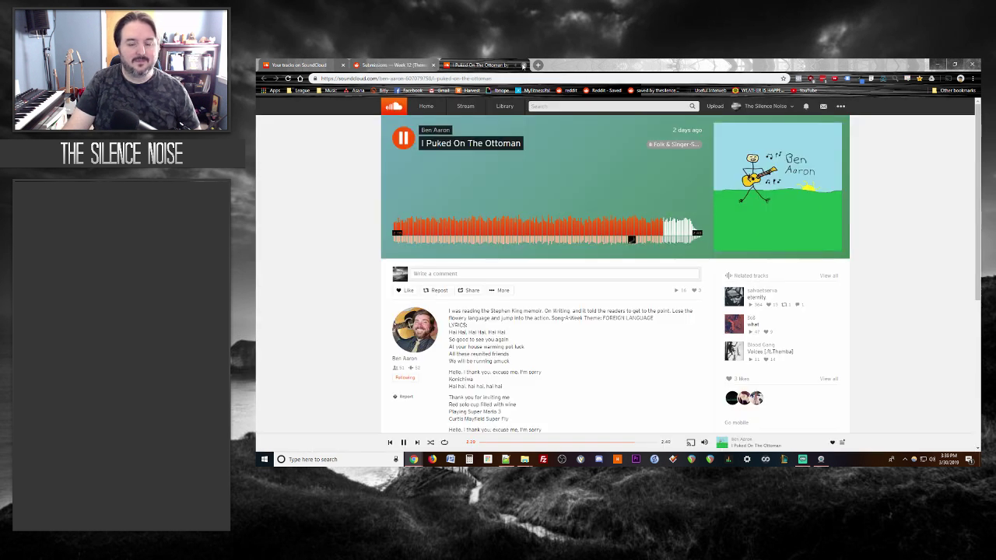
left_click(523, 64)
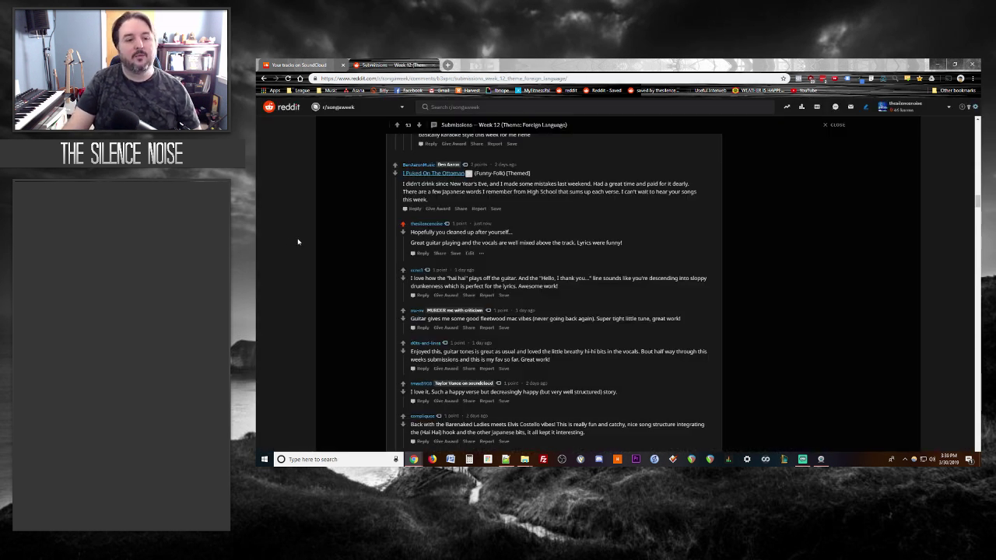
Step: Scroll down the thread and open the Let's Run Away track on SoundCloud
scroll(309, 249, "down", 1)
scroll(308, 249, "up", 1)
scroll(309, 253, "down", 3)
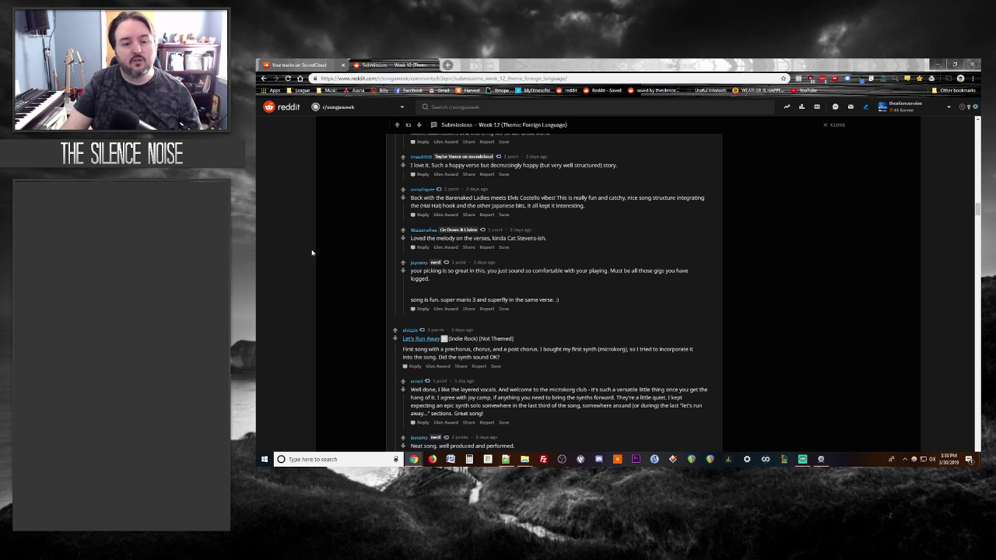
scroll(311, 252, "down", 1)
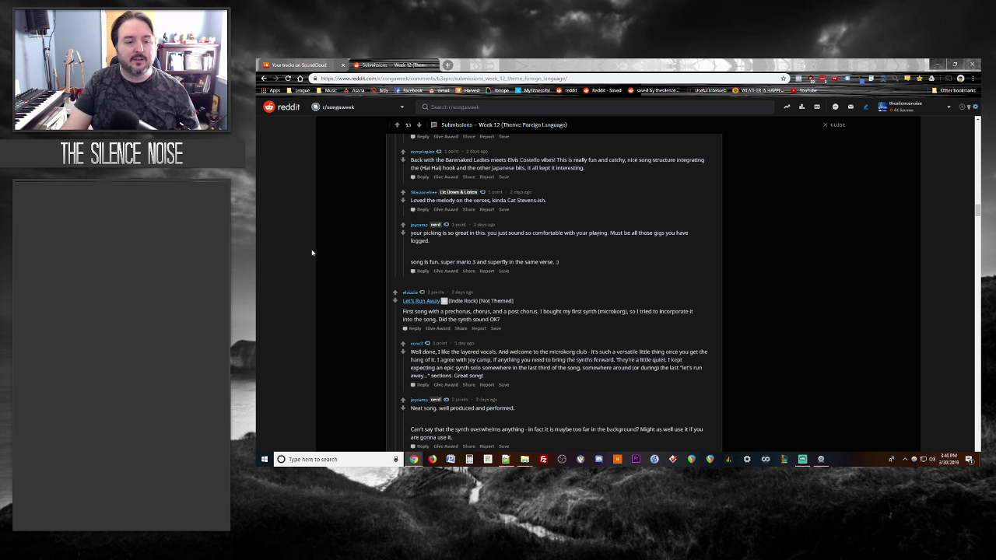
scroll(311, 252, "down", 1)
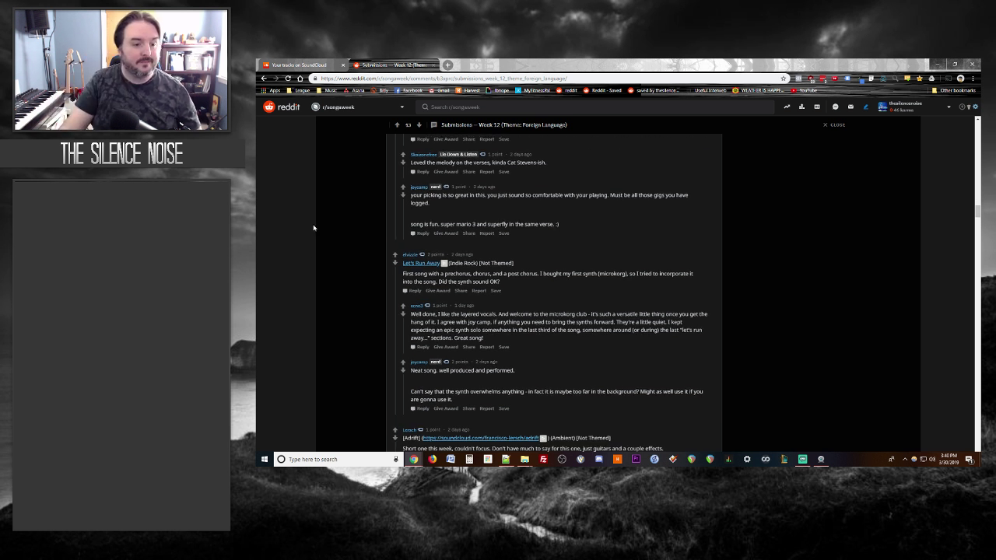
left_click(421, 264)
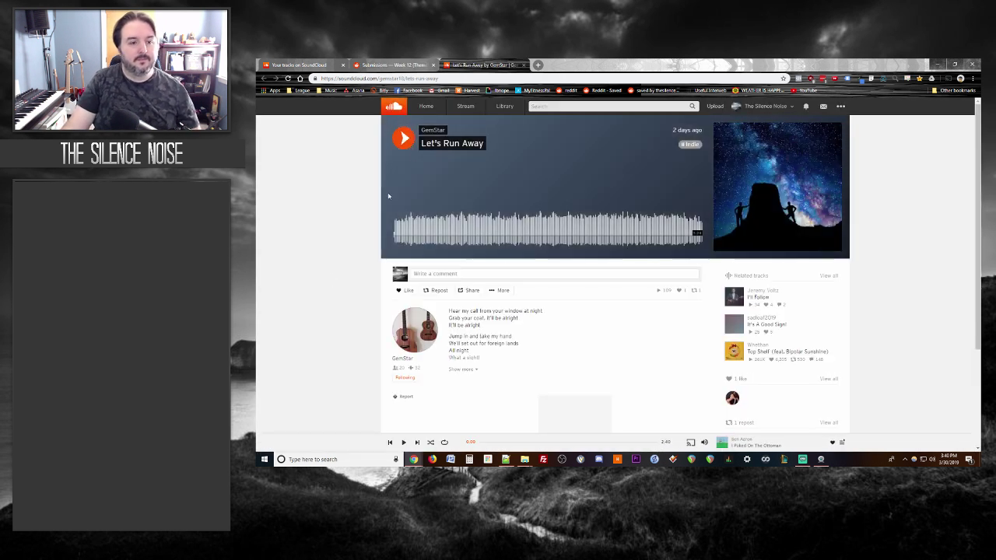
Step: Play Let's Run Away and expand its description to show the full lyrics
left_click(412, 140)
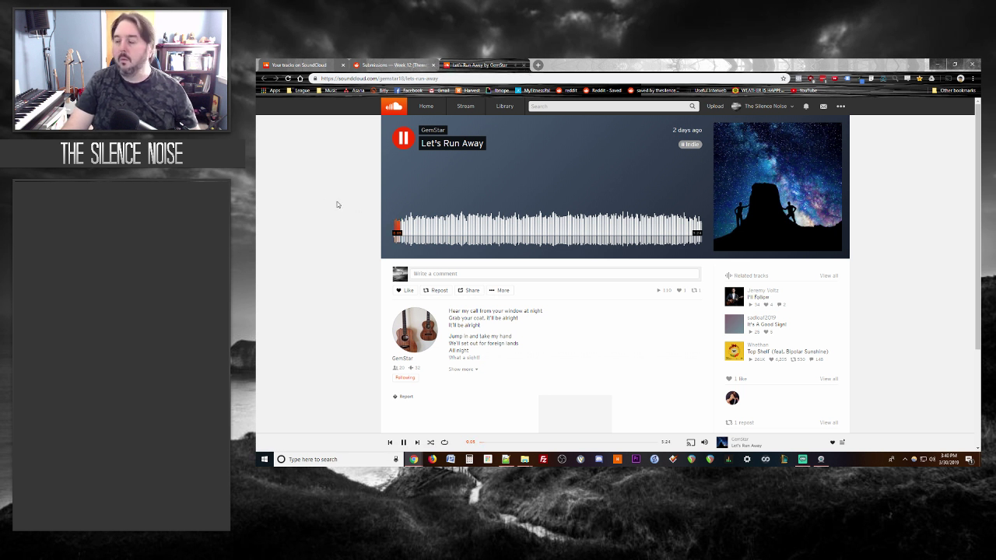
key("ctrl+minus")
key("ctrl+plus")
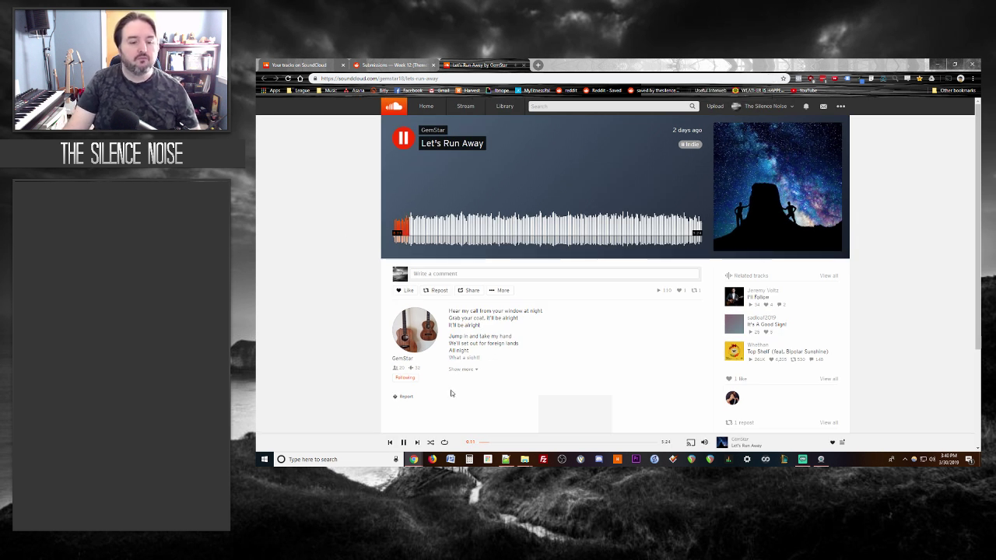
left_click(459, 370)
scroll(332, 278, "down", 2)
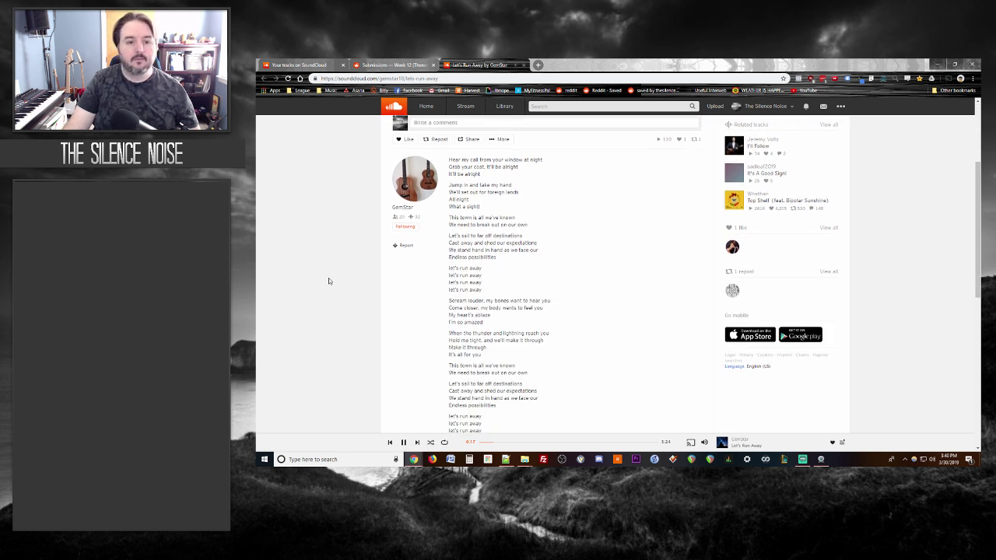
Step: Start a reply under the Let's Run Away submission, then read through the lyrics
left_click(393, 65)
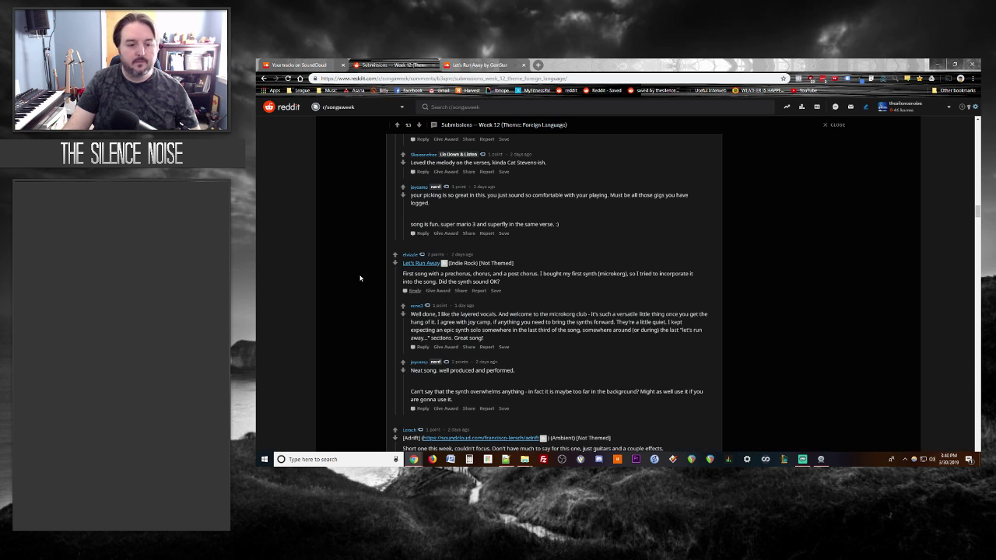
left_click(414, 291)
key("ctrl+Tab")
scroll(322, 229, "up", 2)
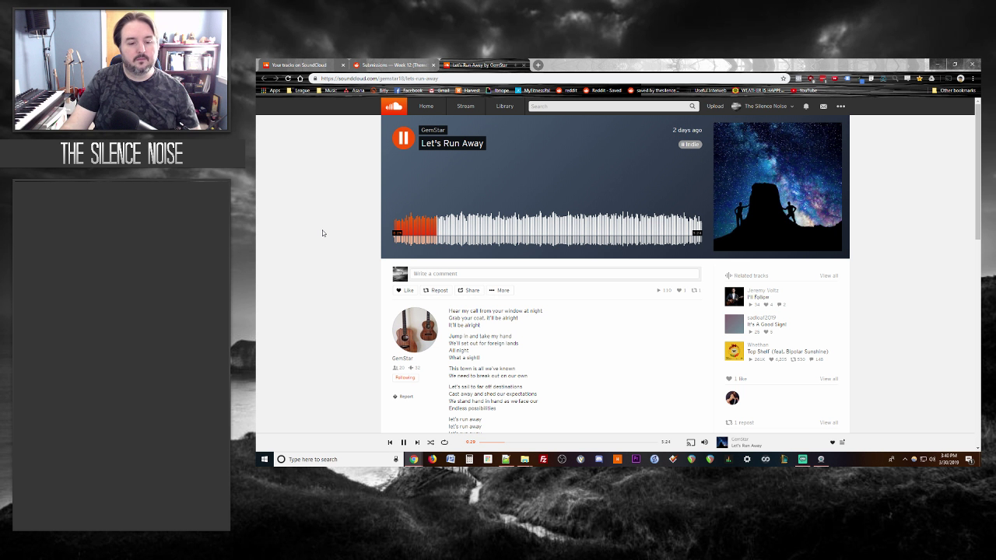
scroll(323, 230, "down", 1)
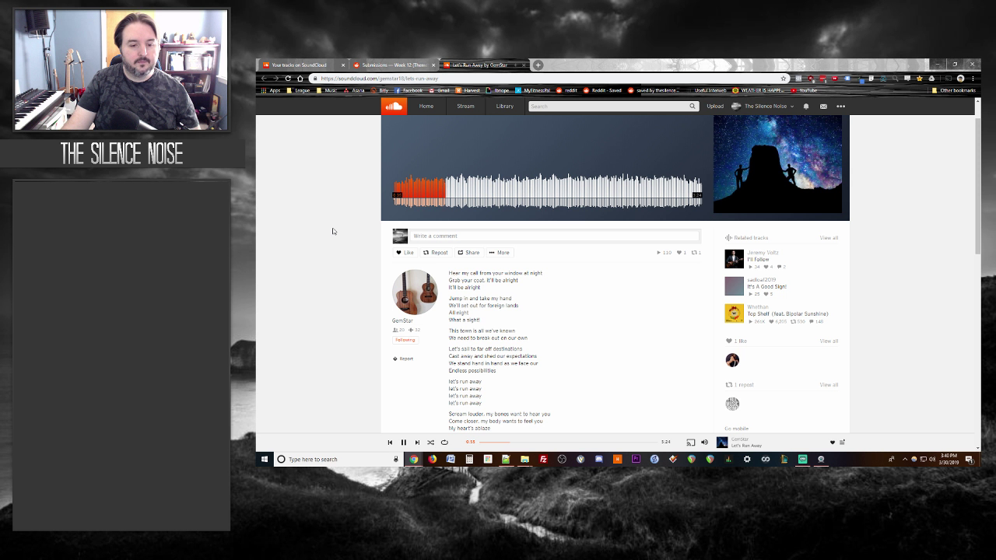
scroll(333, 233, "down", 1)
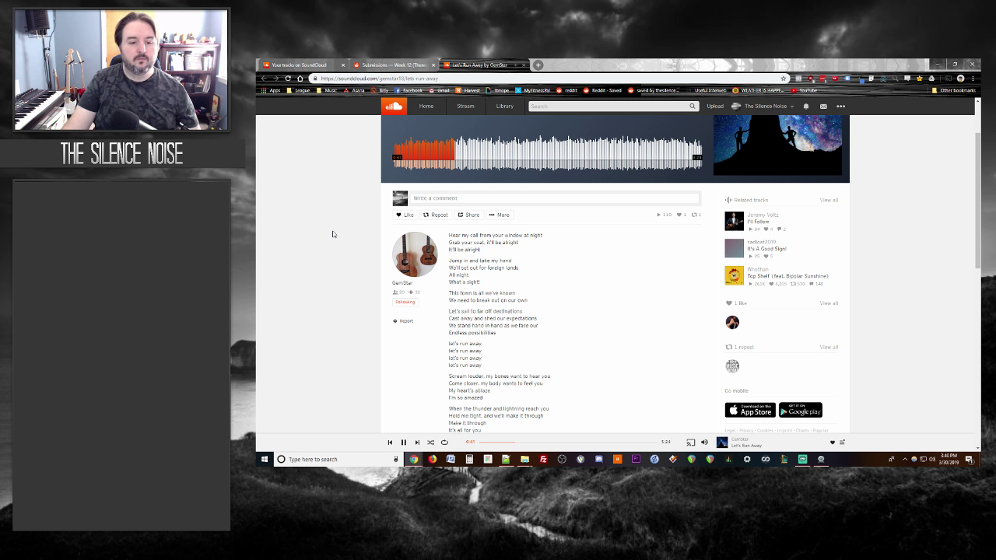
scroll(332, 234, "down", 1)
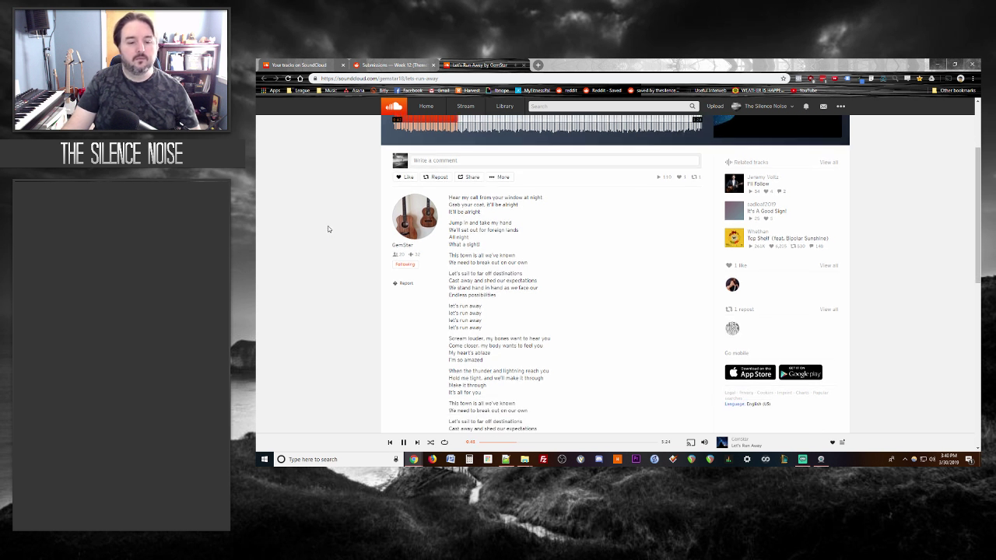
left_click(398, 64)
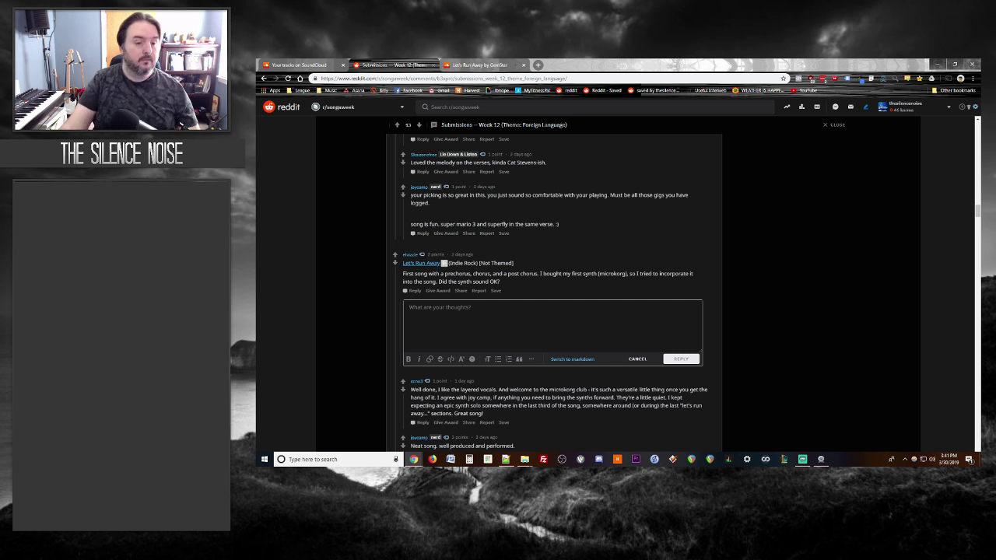
Step: Draft feedback calling Let's Run Away solid, straightforward songwriting with the synth buried too much
left_click(478, 65)
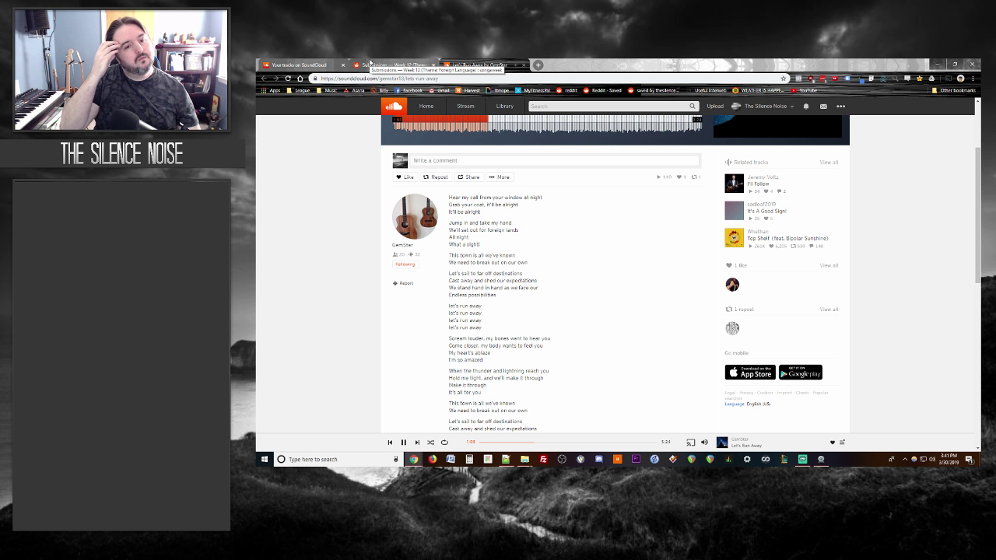
left_click(356, 64)
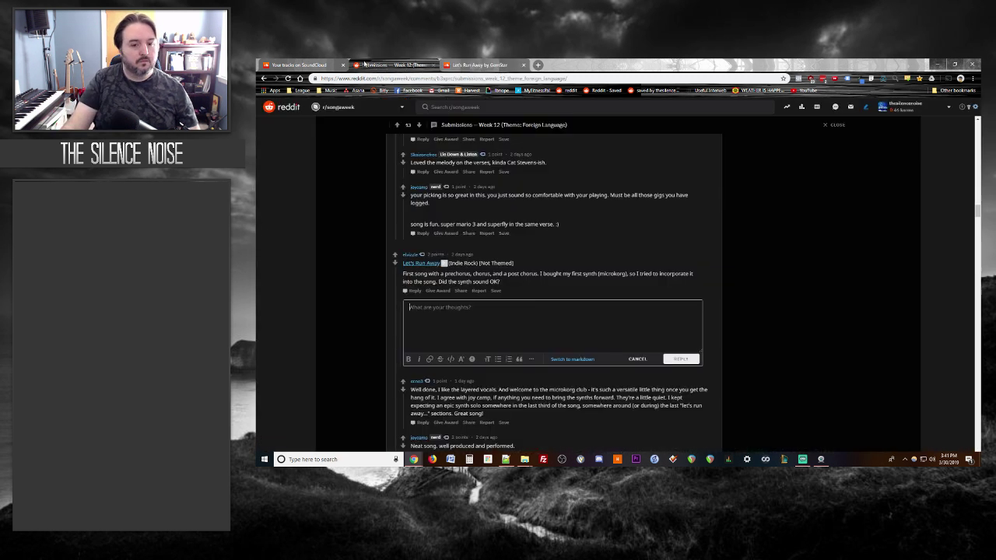
type("Very solid and strae")
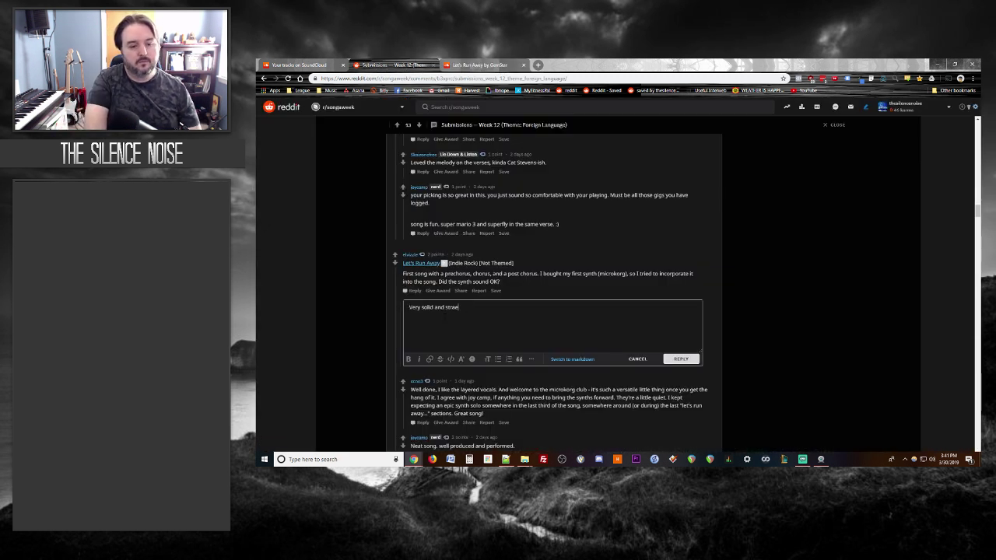
key("BackSpace")
type("ight ")
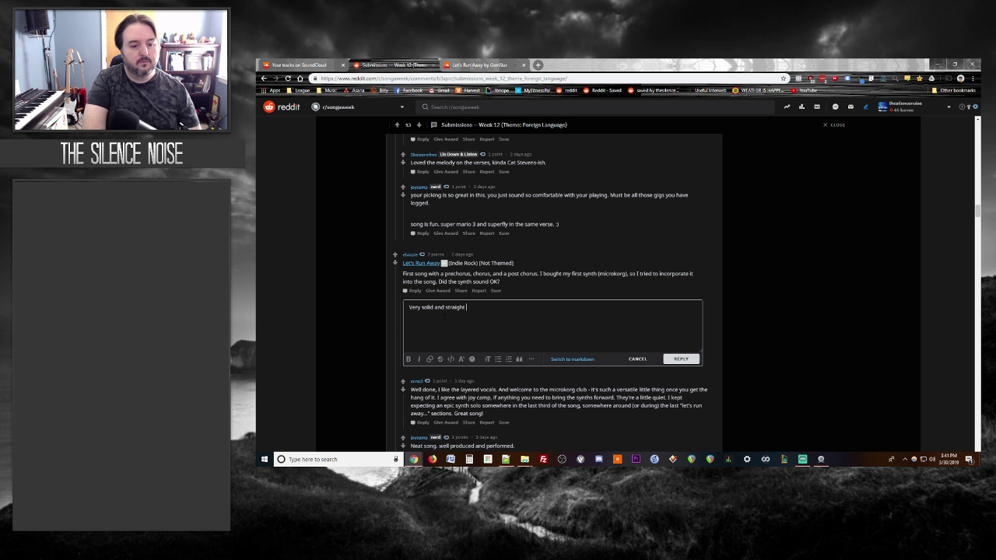
type("forward songwriting")
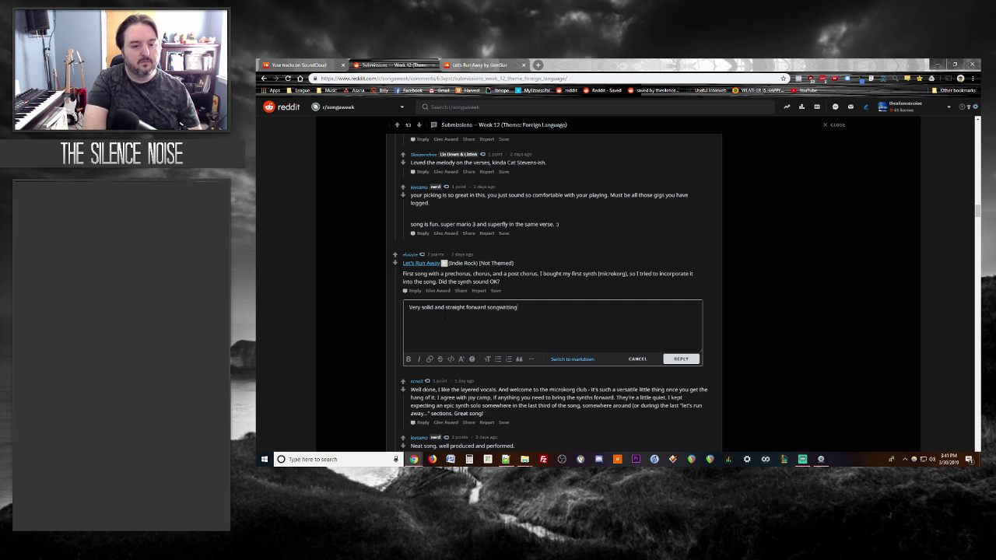
type(".  You migh")
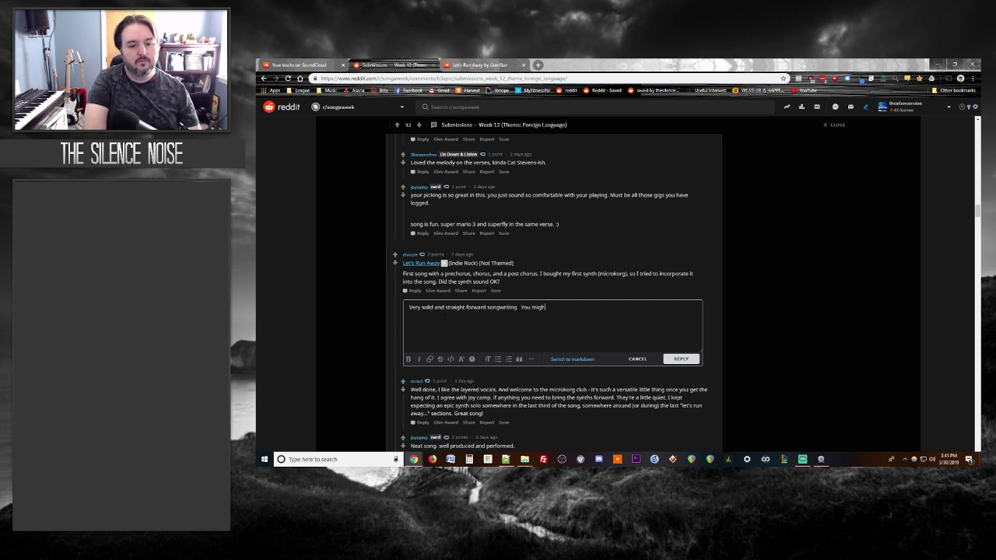
type("t have bunied the synt")
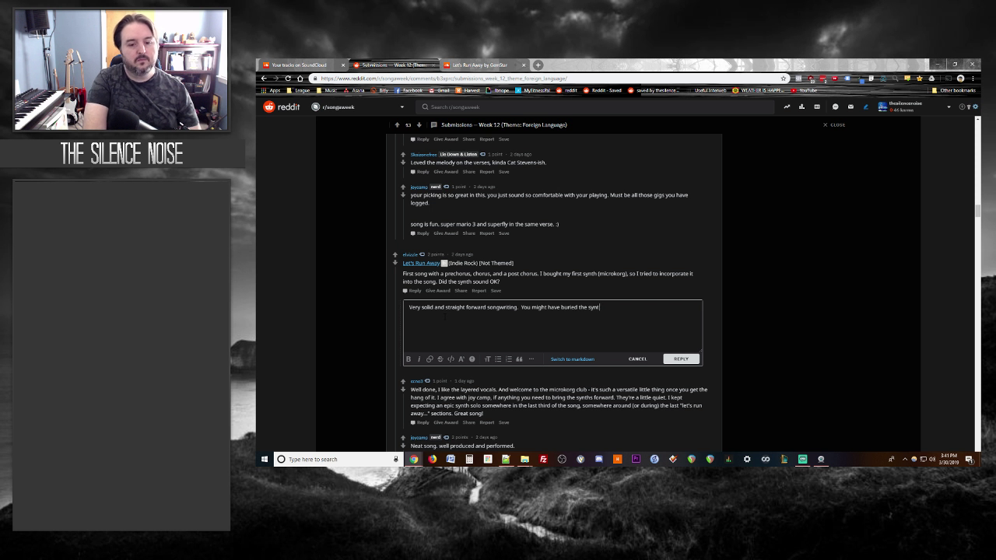
type("h a bit too much b")
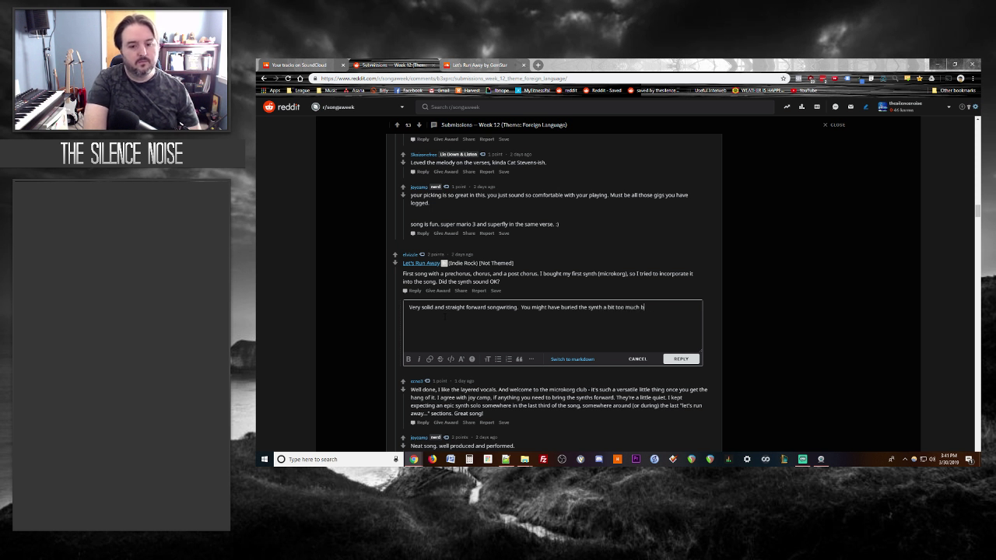
type("eing worried about it.  The")
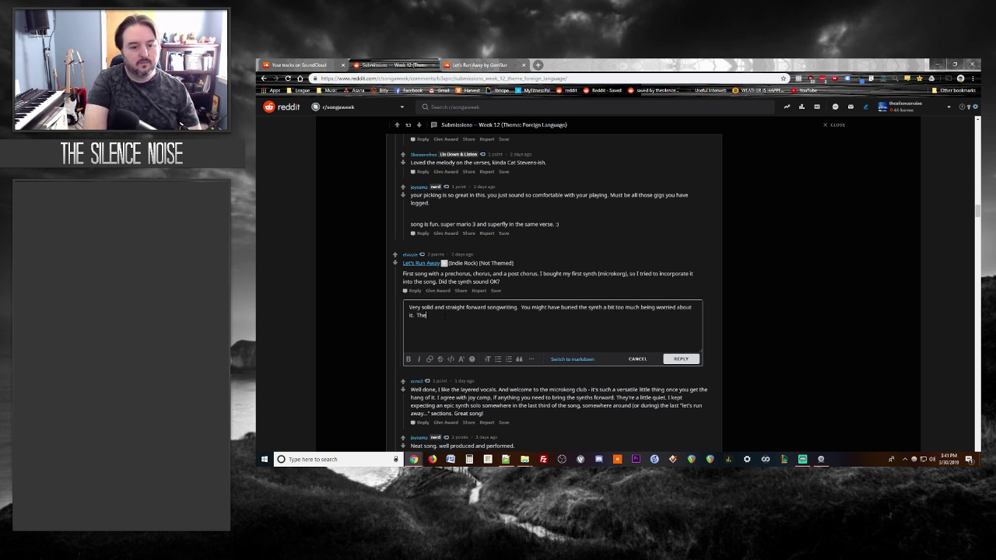
type(" tone quality is good")
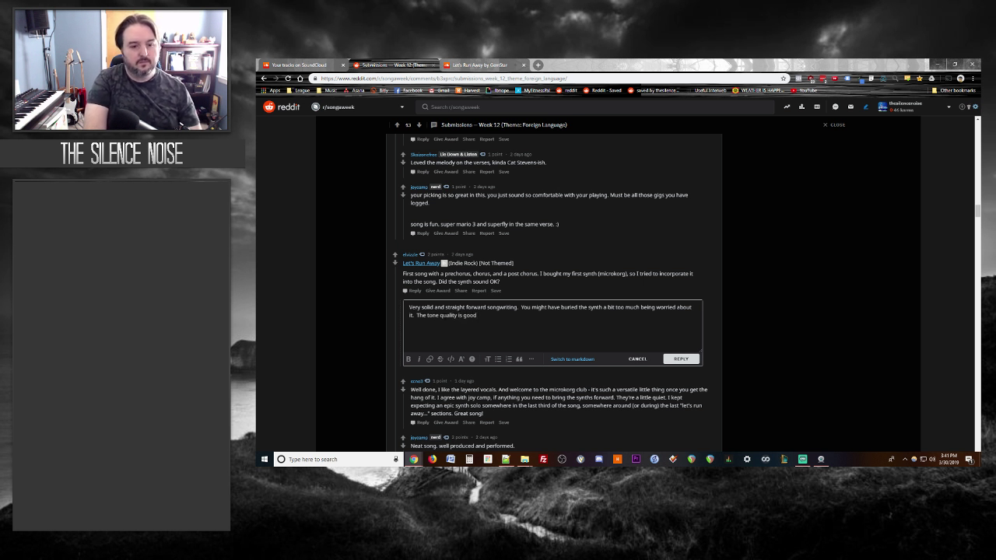
type(".  I wanted a bit mor")
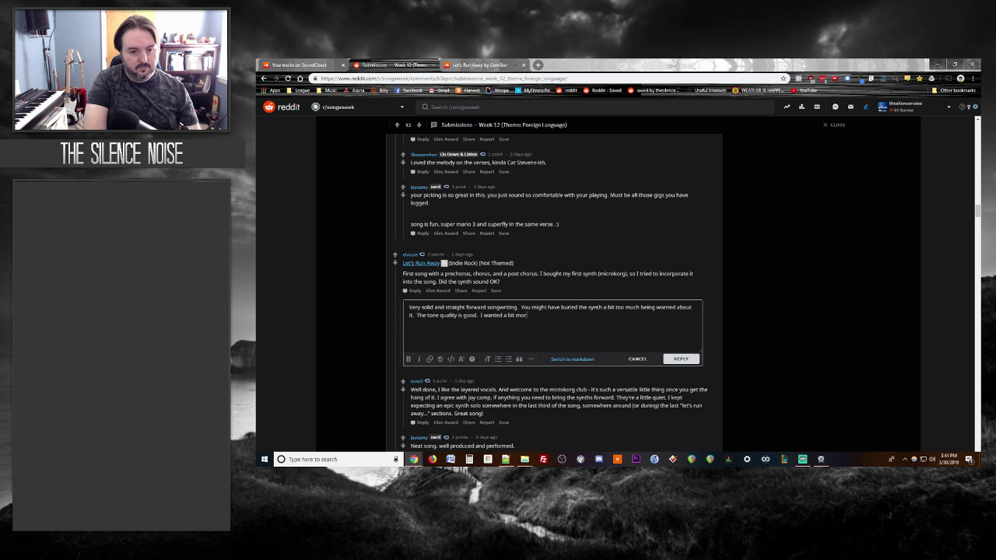
type("e of it in the mix.")
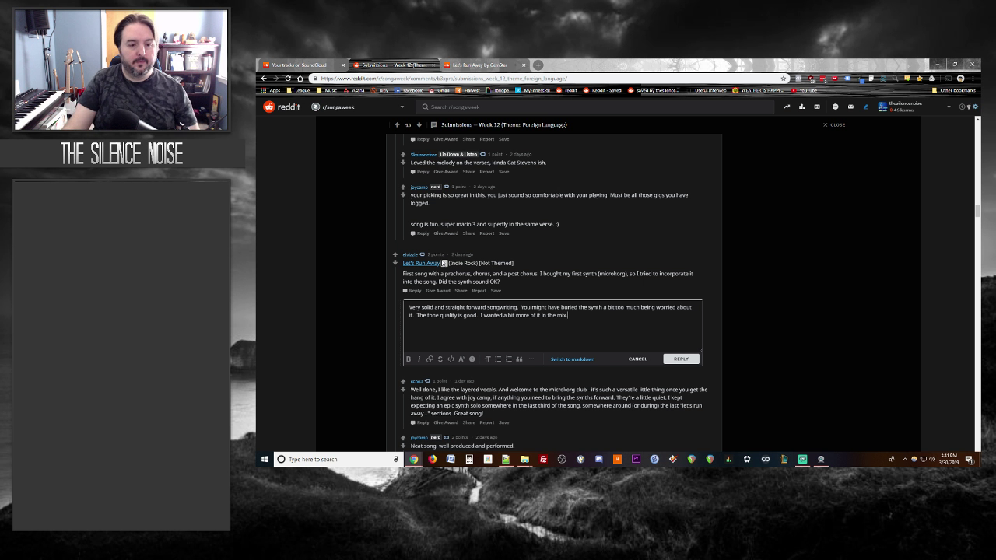
left_click(461, 65)
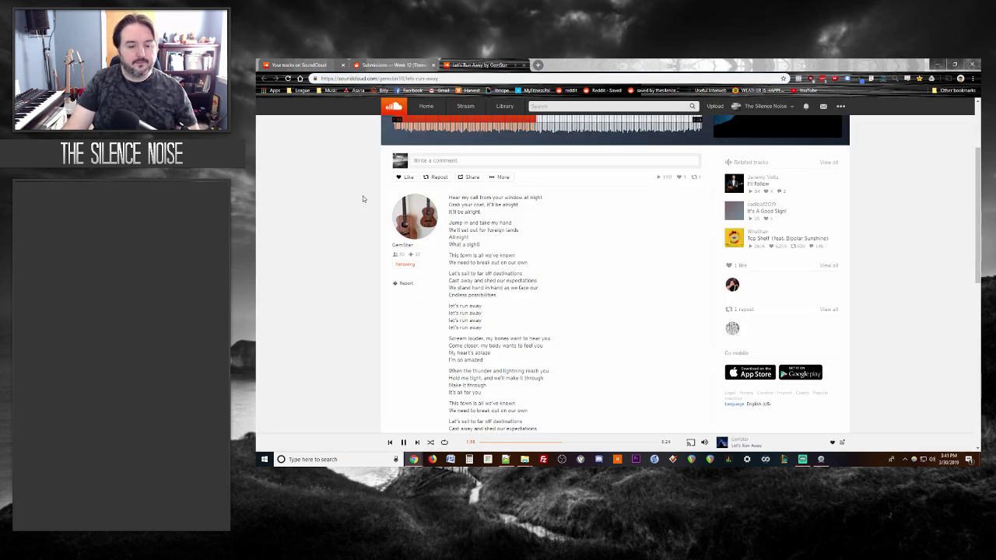
scroll(341, 185, "down", 2)
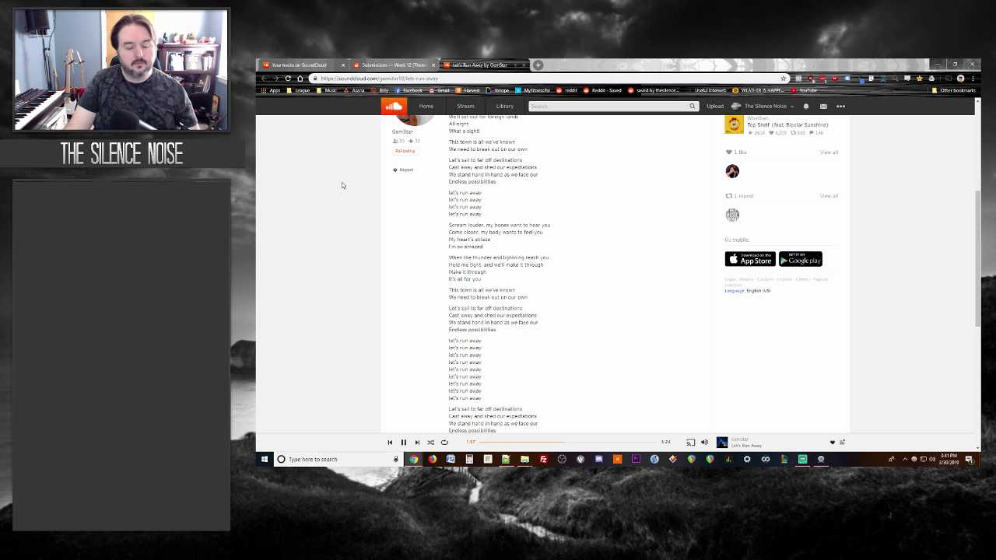
scroll(342, 185, "down", 1)
scroll(341, 185, "up", 2)
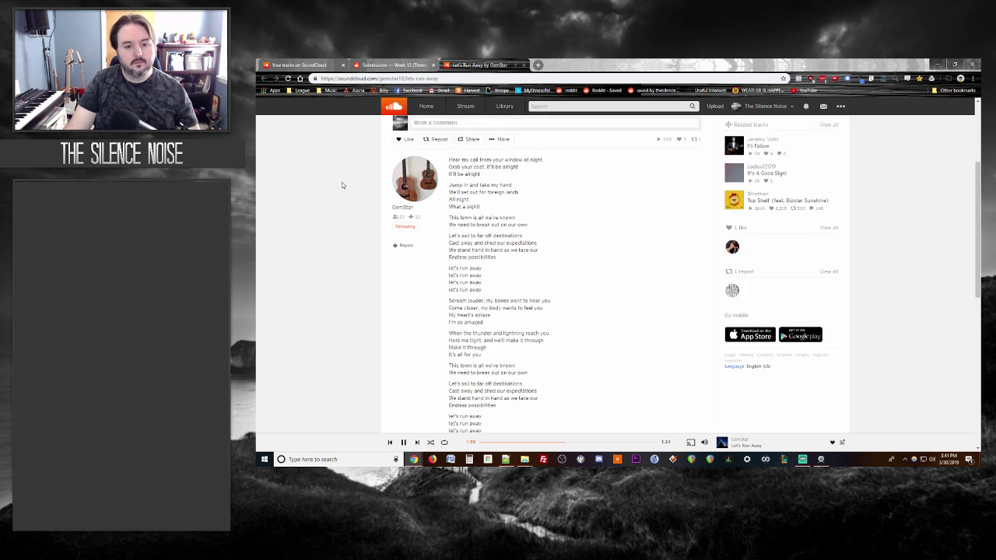
scroll(341, 186, "up", 1)
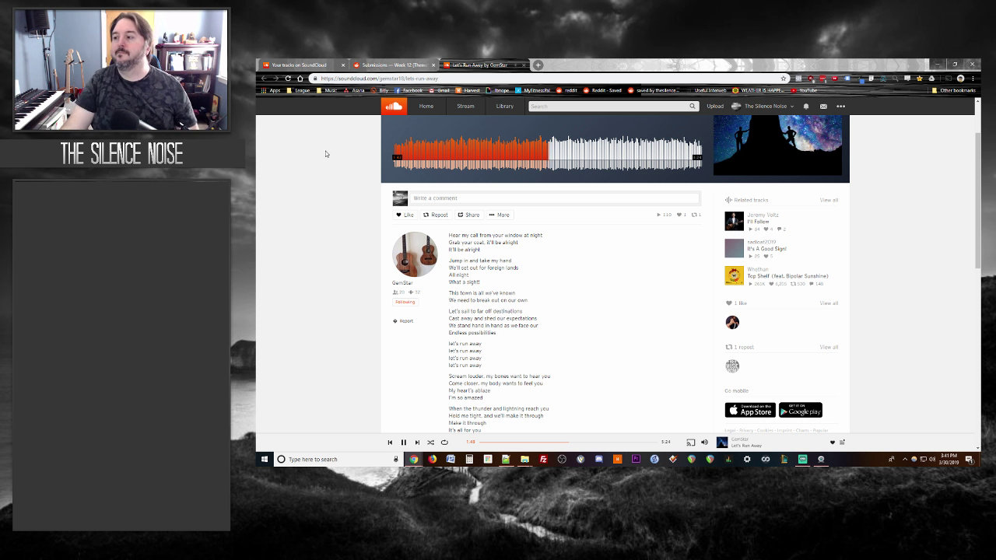
Step: Pause Let's Run Away on SoundCloud, then post the drafted reply on its submission
left_click(406, 64)
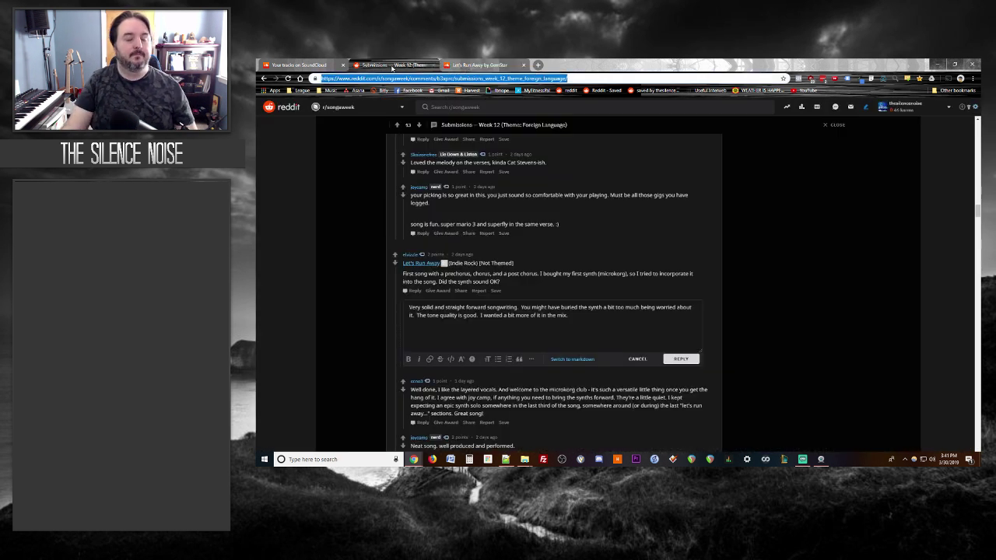
key("ctrl+Tab")
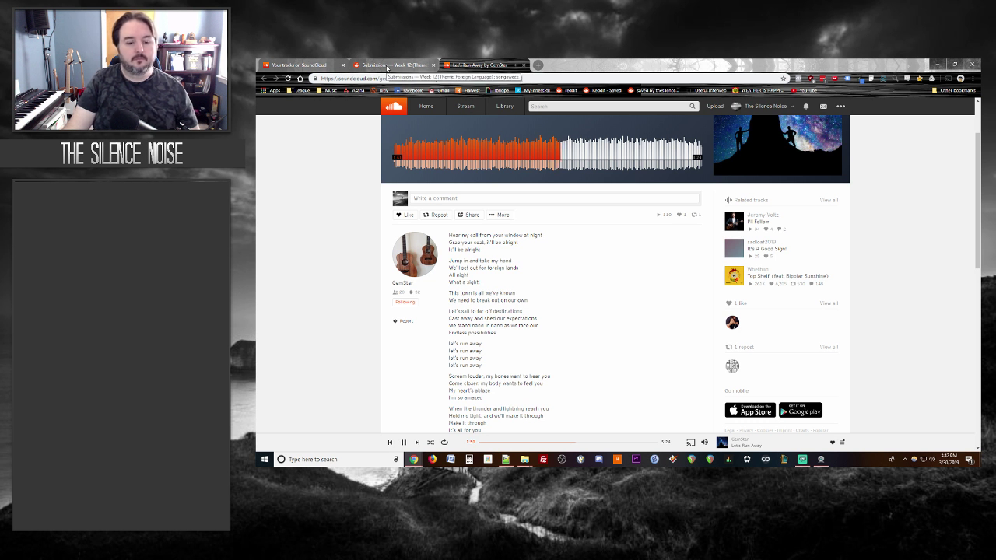
scroll(344, 221, "down", 8)
scroll(341, 210, "up", 4)
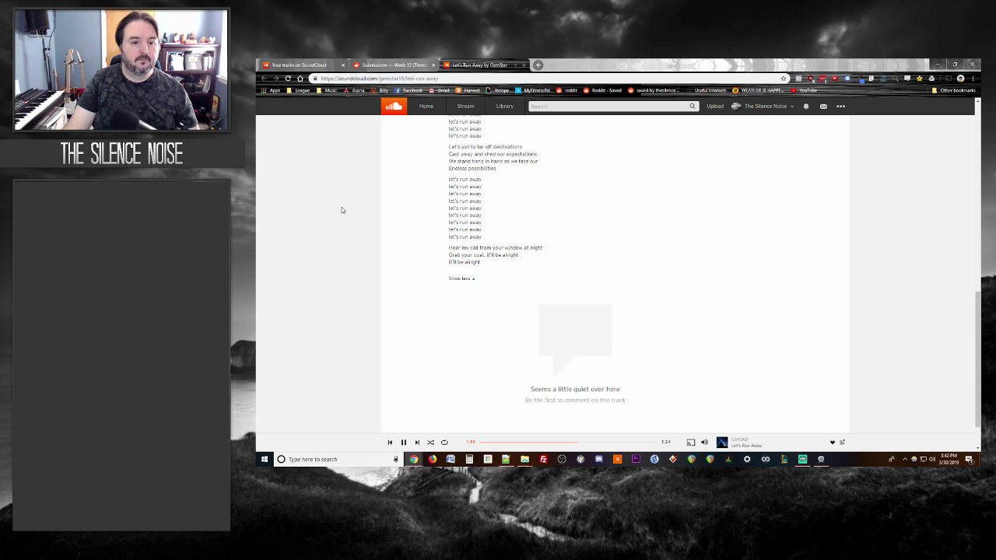
scroll(341, 210, "up", 6)
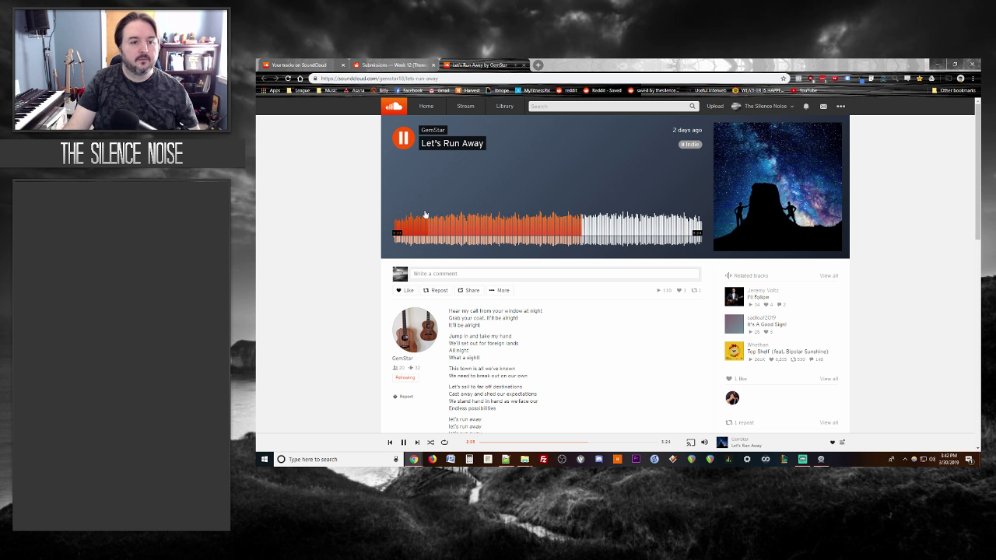
left_click(403, 138)
left_click(391, 65)
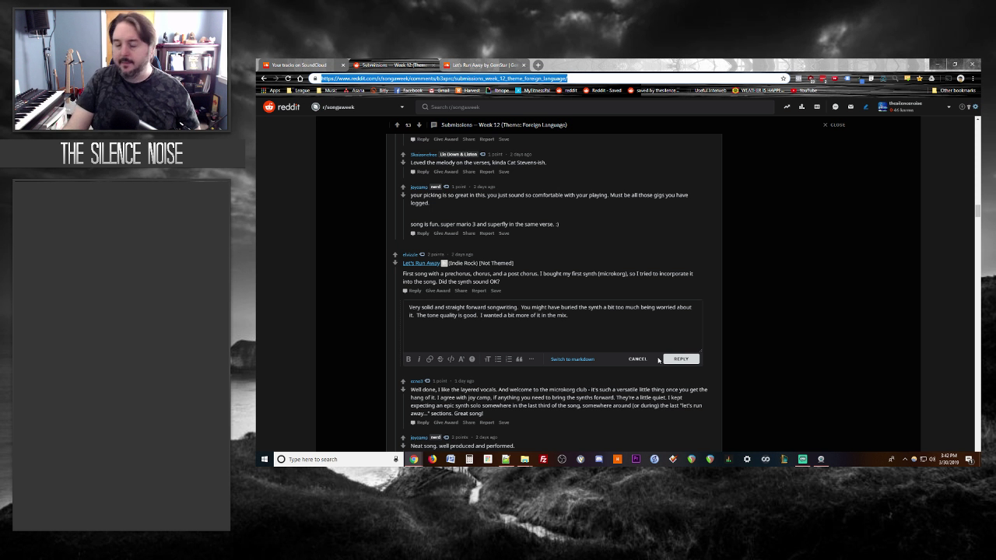
left_click(681, 360)
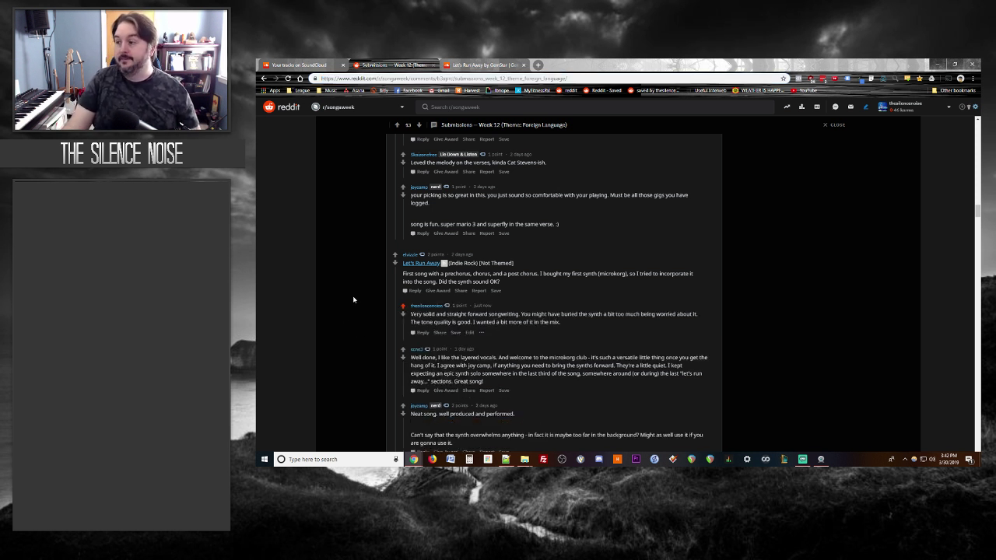
Step: Close the finished Let's Run Away track in SoundCloud
scroll(354, 299, "down", 2)
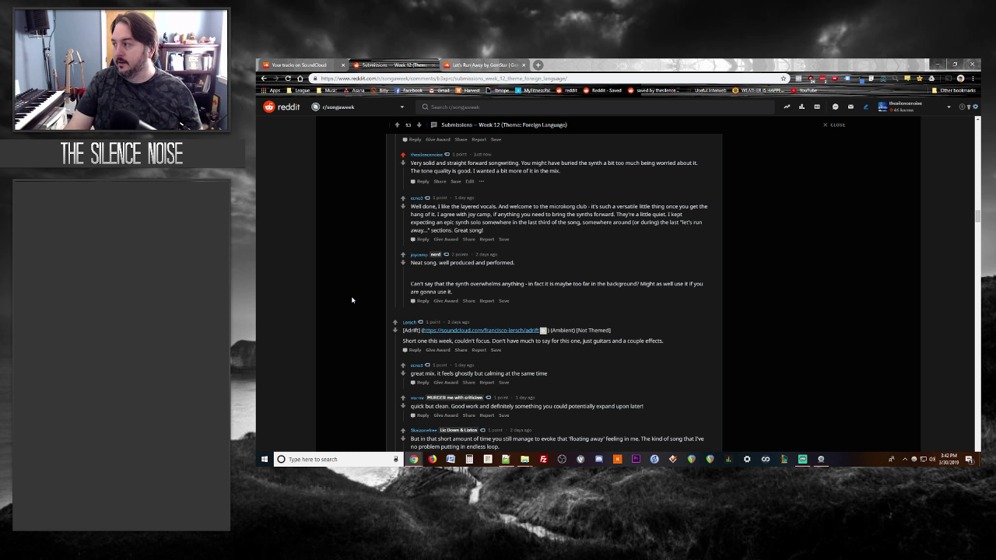
scroll(358, 262, "down", 1)
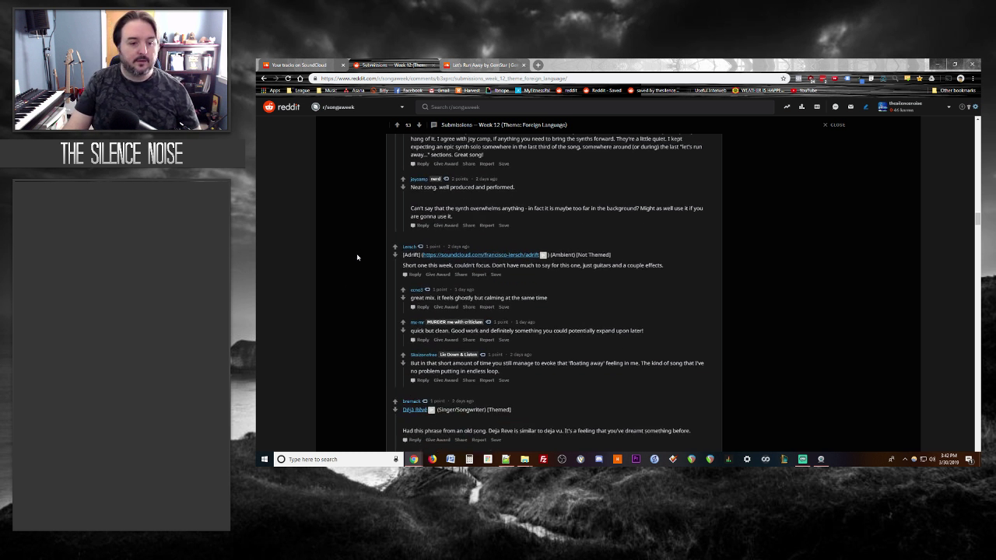
left_click(452, 65)
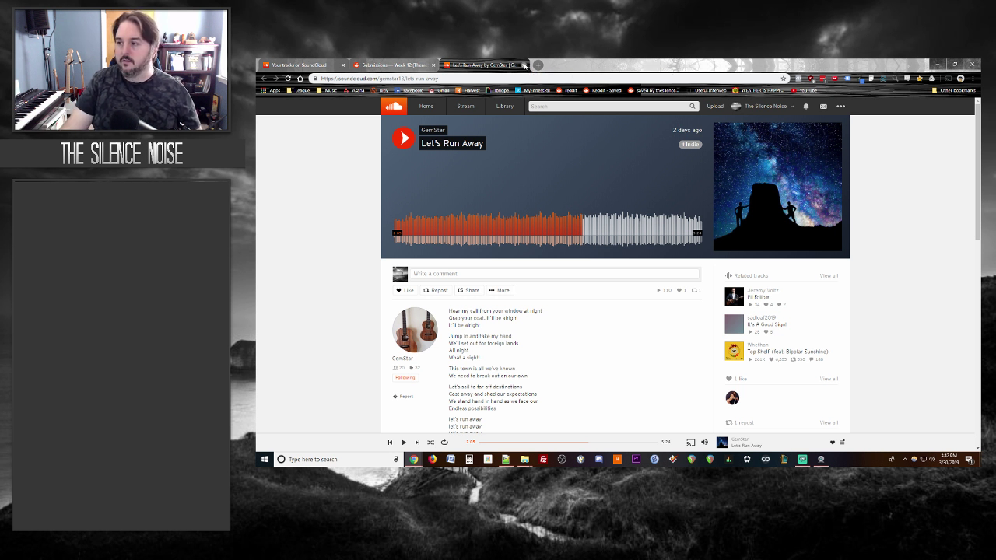
left_click(524, 65)
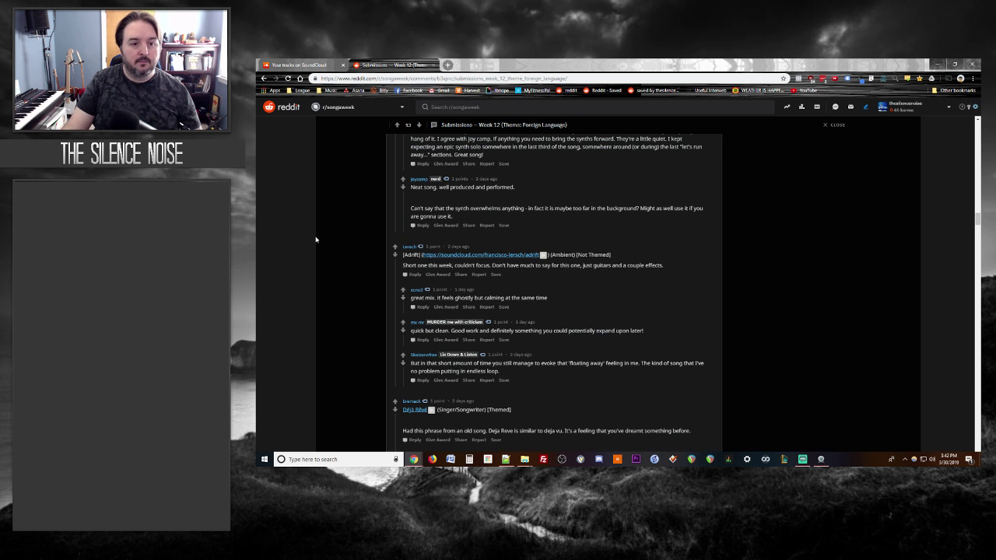
Step: Open the Adrift submission's SoundCloud link and start playing the track
scroll(316, 241, "up", 1)
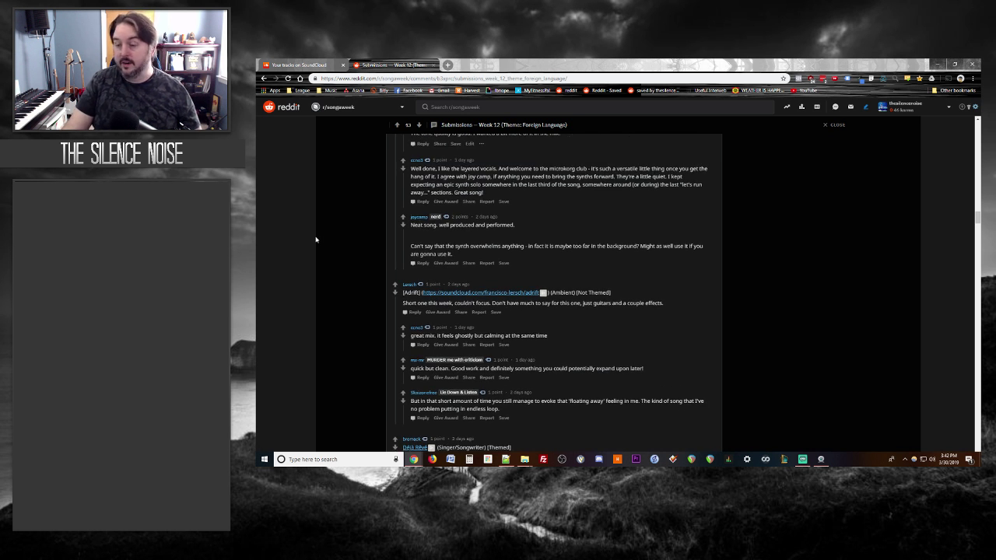
scroll(315, 237, "down", 1)
scroll(374, 225, "down", 1)
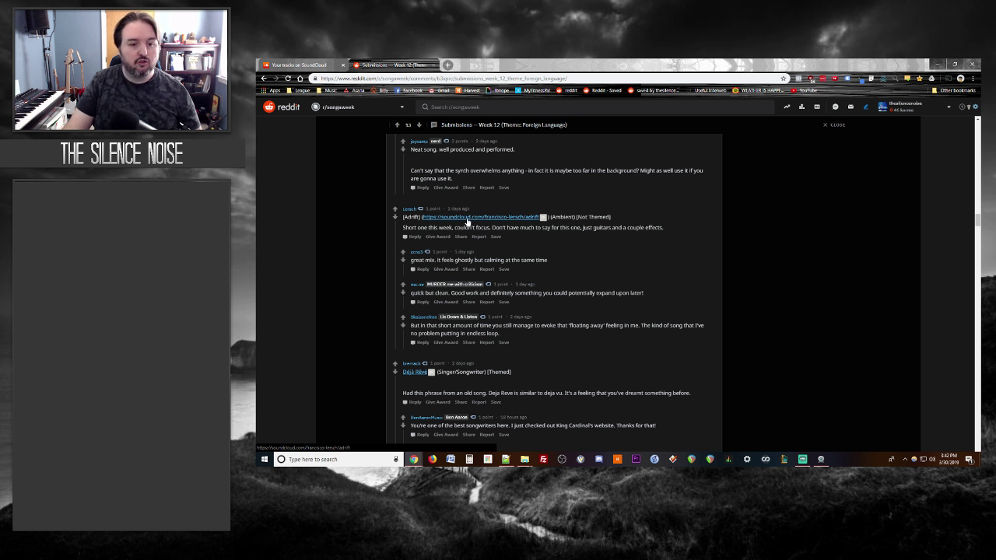
left_click(467, 221)
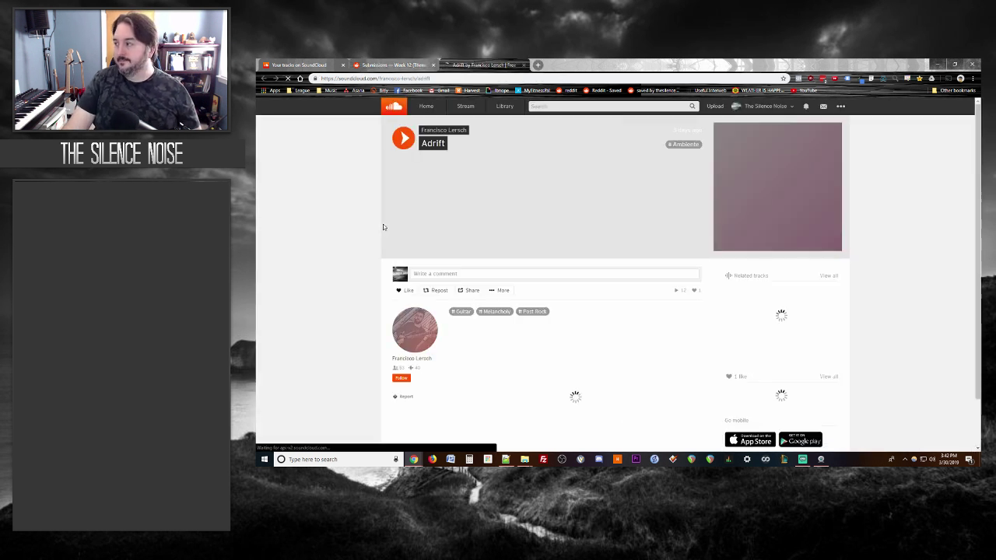
left_click(404, 139)
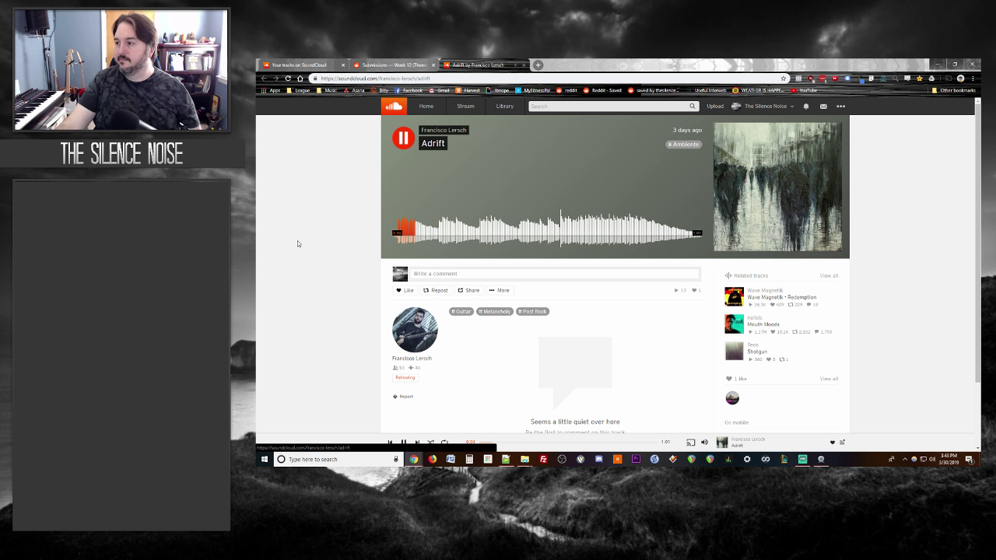
left_click(394, 66)
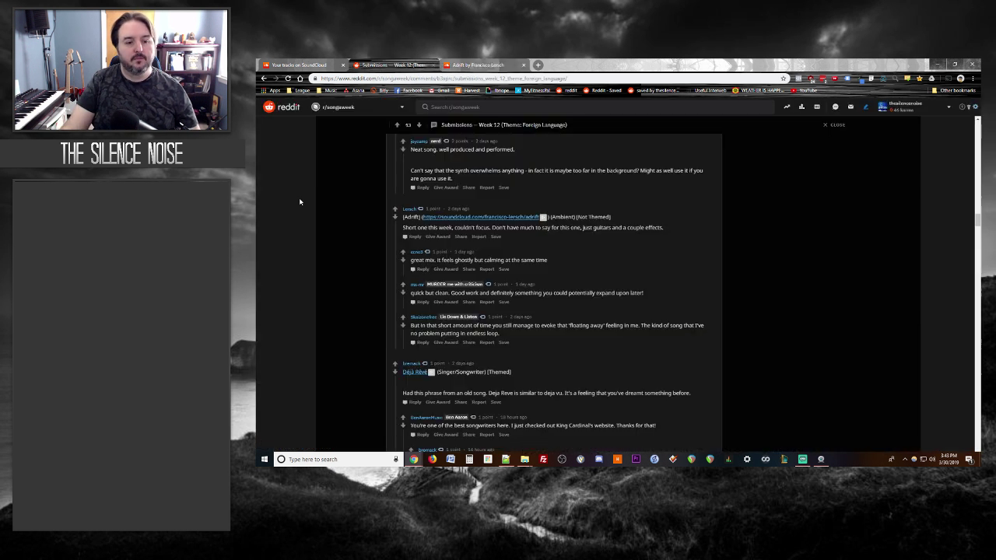
left_click(476, 65)
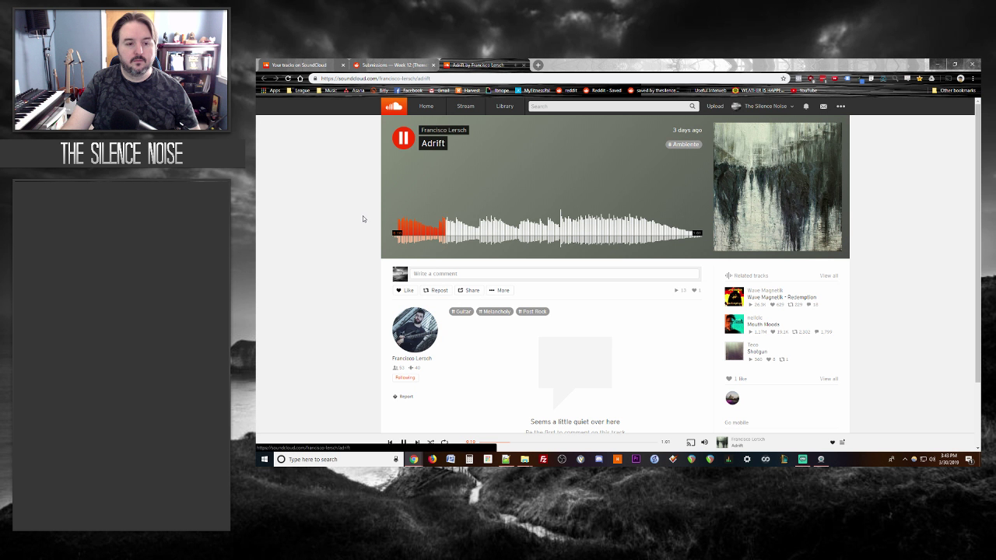
Step: Write a reply under Adrift praising the guitar-effect ear candy, balanced mix and meditative feel
left_click(395, 66)
left_click(415, 238)
type("Lot")
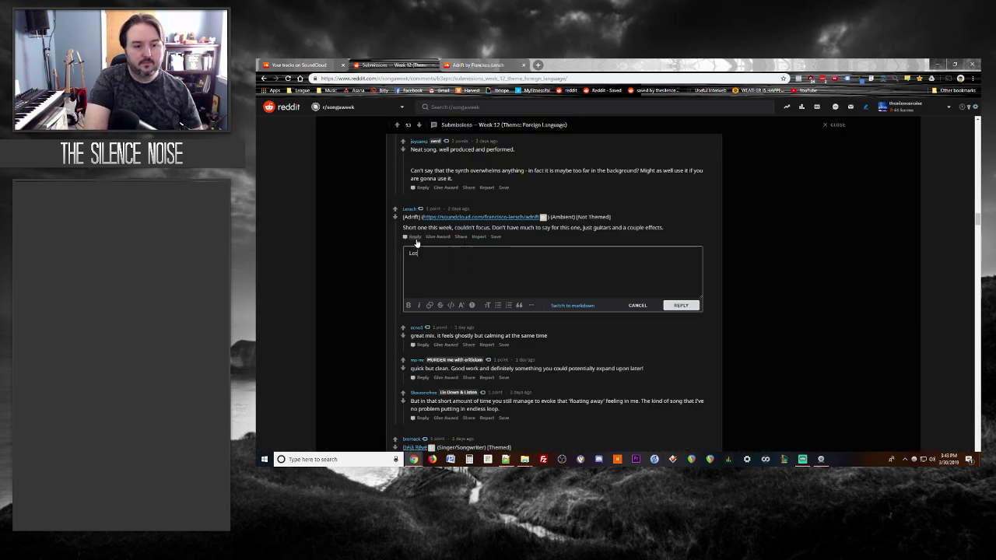
type(" sos of nice ea")
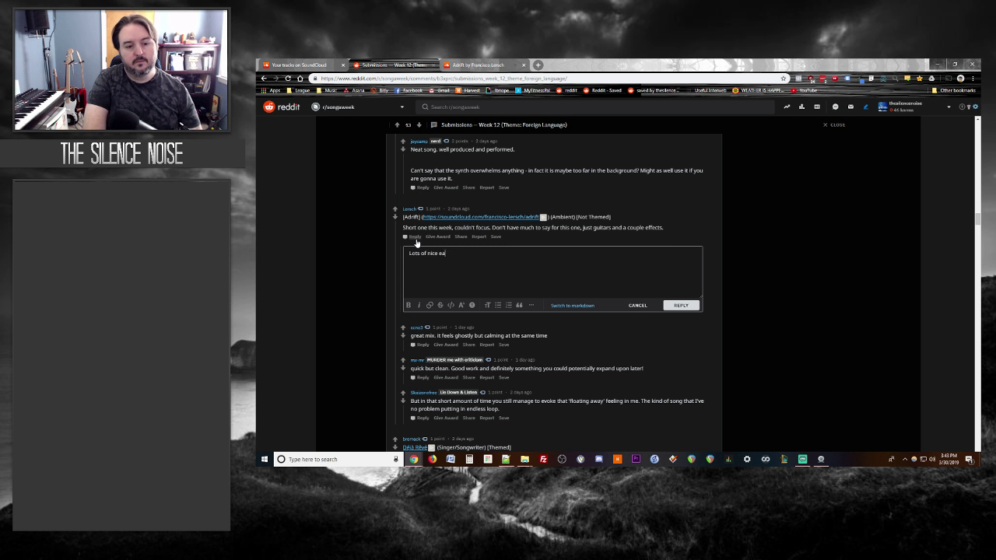
type("r candy on th guita")
key("BackSpace")
key("BackSpace")
key("BackSpace")
key("BackSpace")
key("BackSpace")
key("BackSpace")
key("BackSpace")
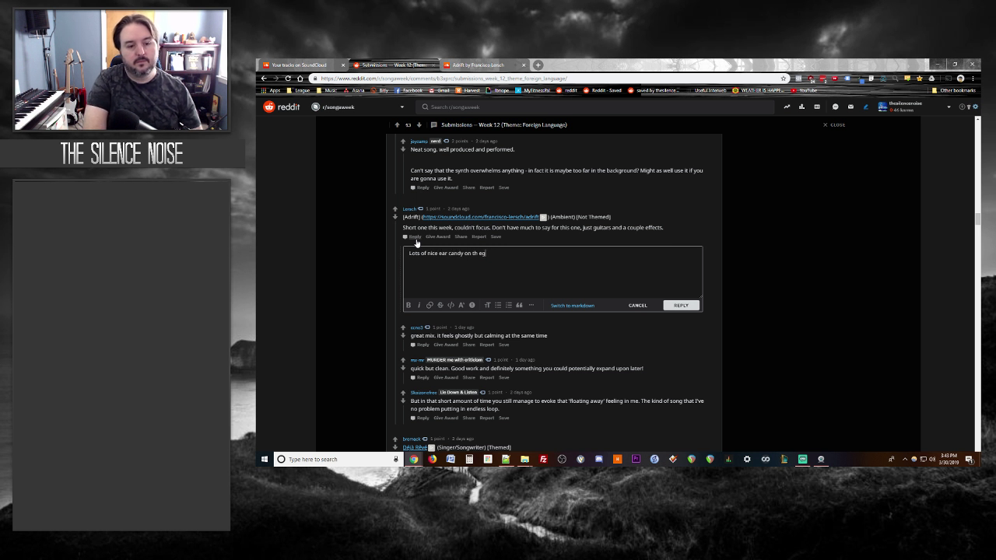
type("e gui")
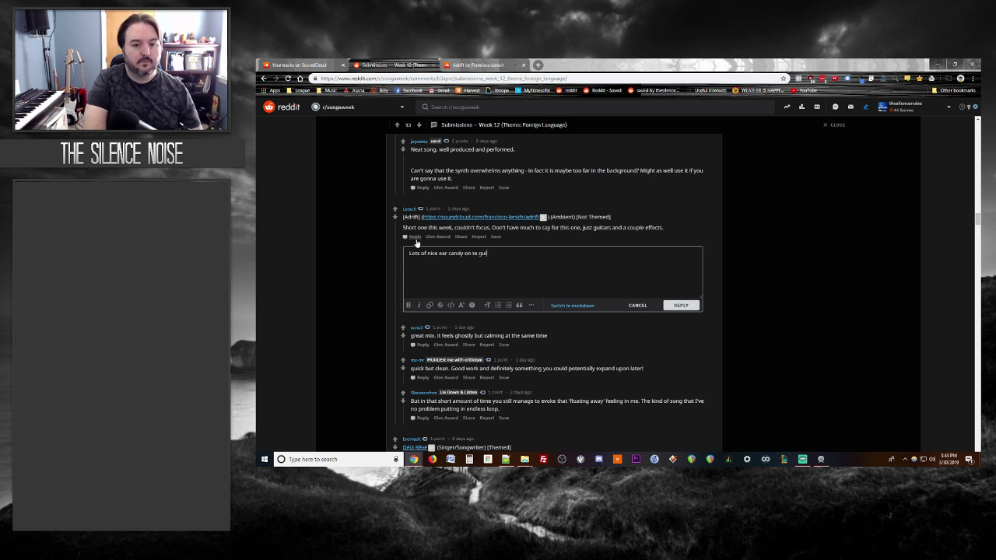
key("BackSpace")
key("BackSpace")
key("BackSpace")
key("BackSpace")
key("BackSpace")
key("BackSpace")
type("the guitar ef")
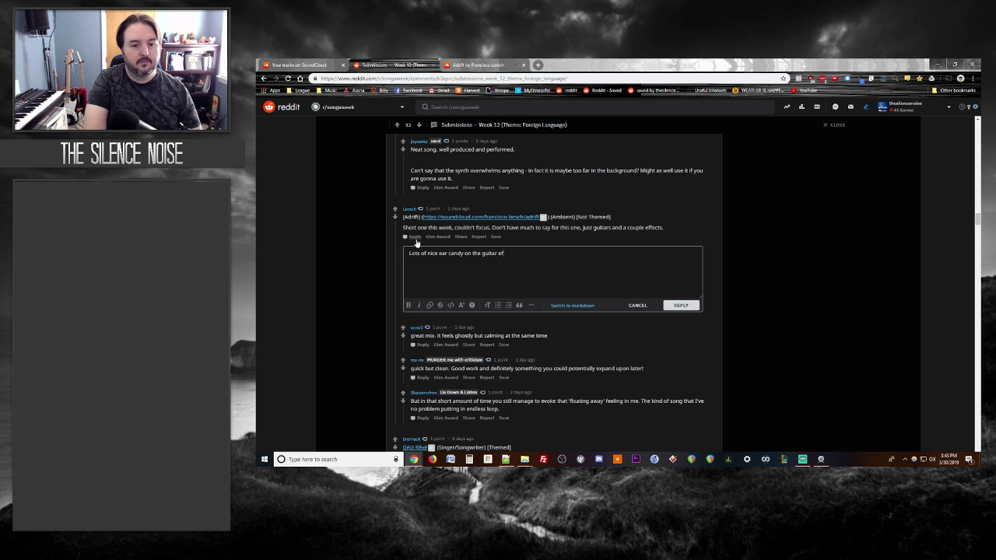
type("fects.  Mix is well balanc")
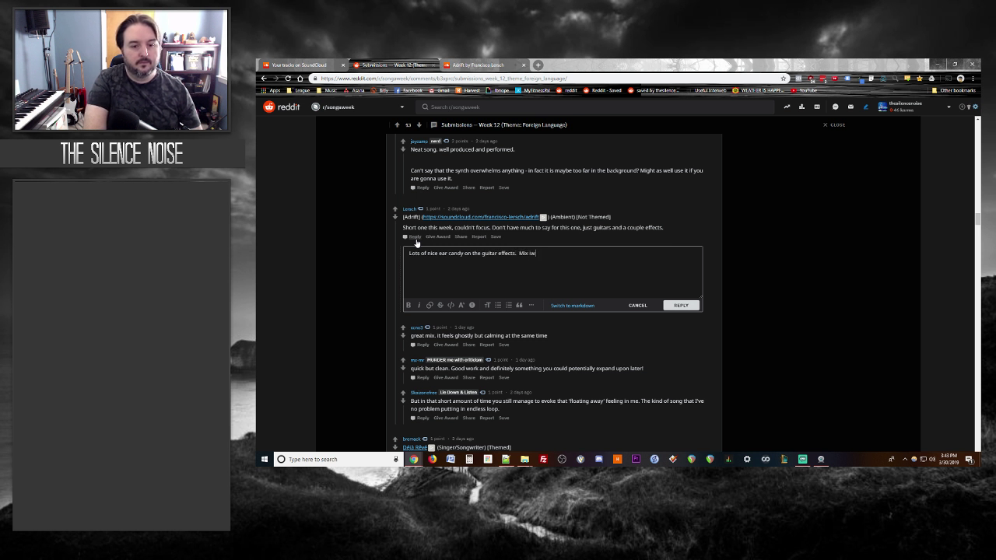
type("ed")
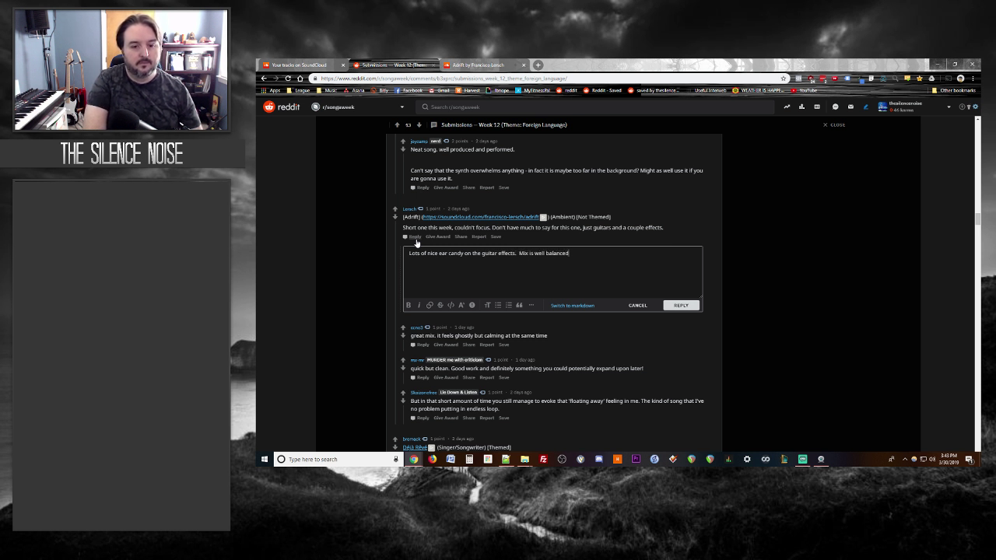
type(" and the track overall feels")
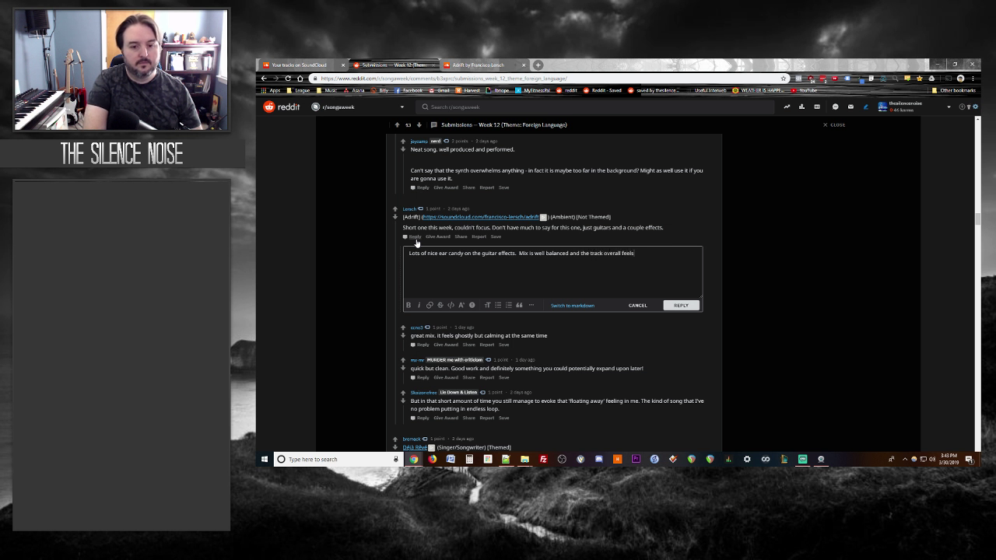
type(" pretty meditative.  Ni")
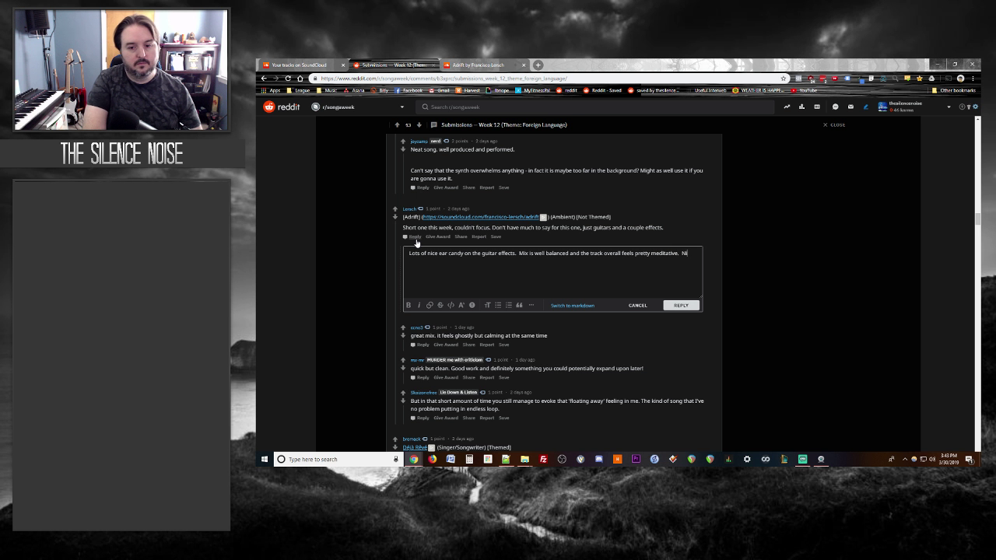
type("ce job!")
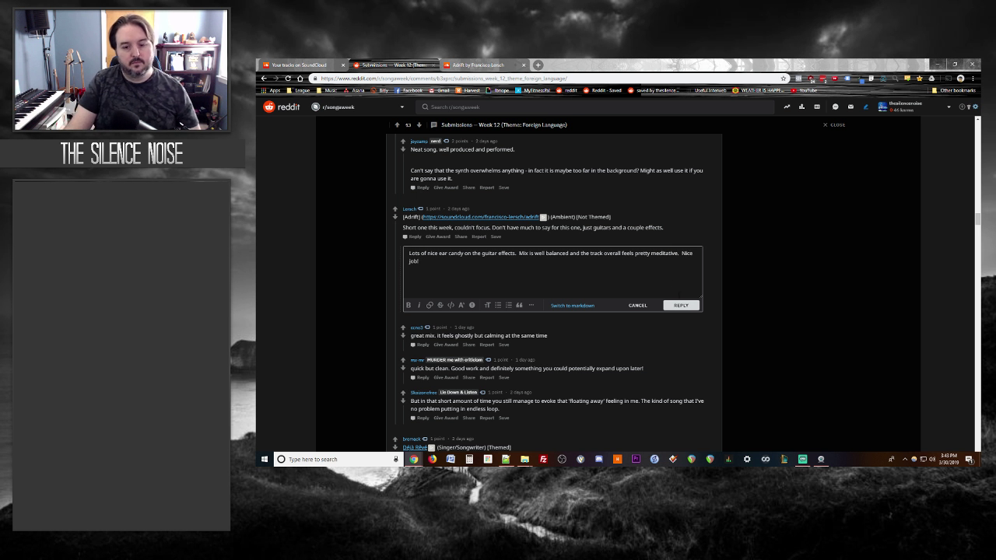
Step: Post the Adrift reply and pause the Adrift track
left_click(680, 305)
left_click(478, 64)
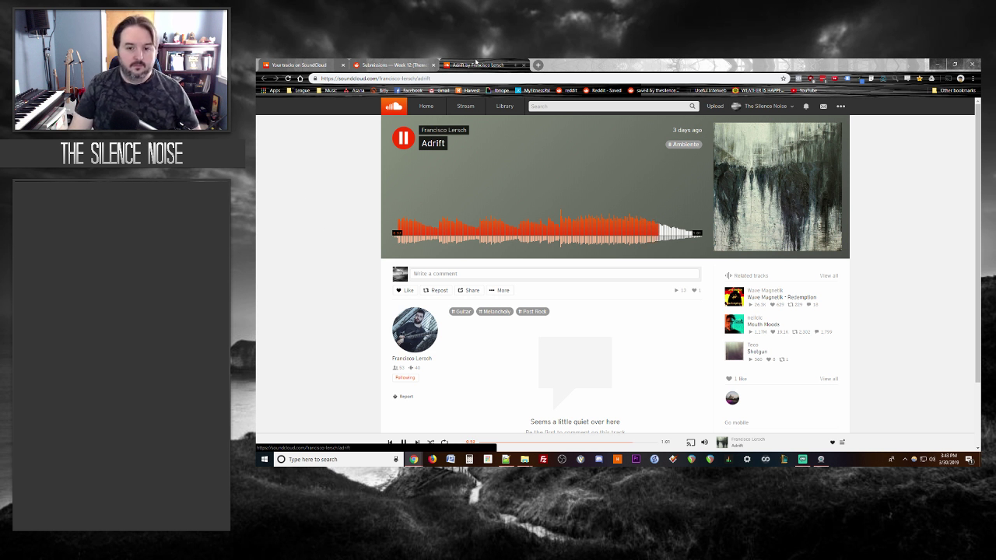
key("space")
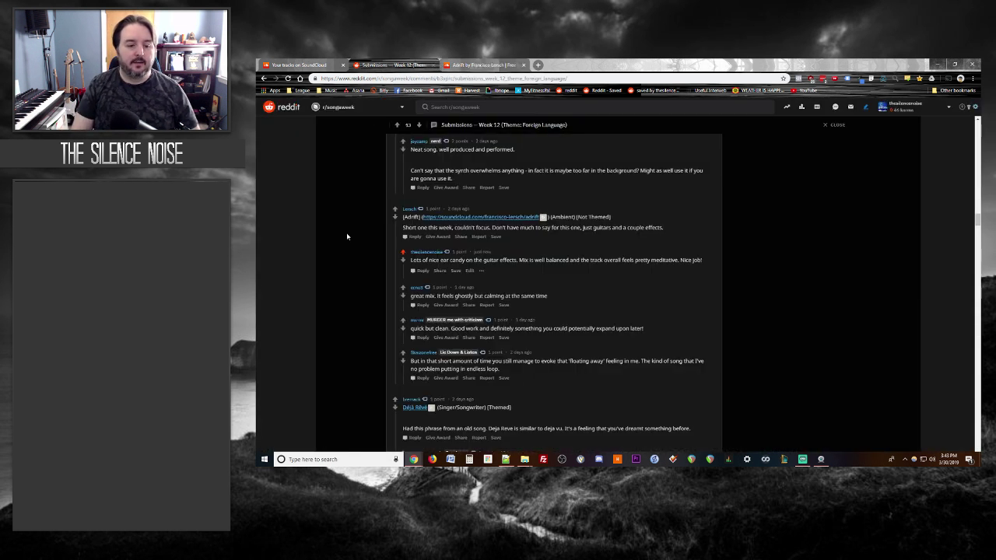
Step: Close Adrift, then open Déjà Rêvé, follow its artist and start playing it
scroll(344, 235, "down", 3)
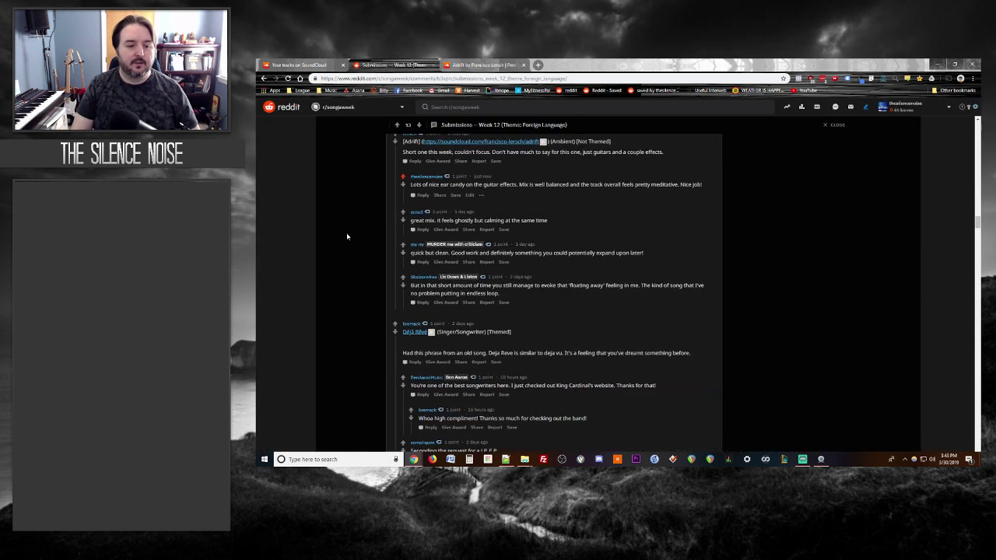
left_click(495, 64)
left_click(523, 65)
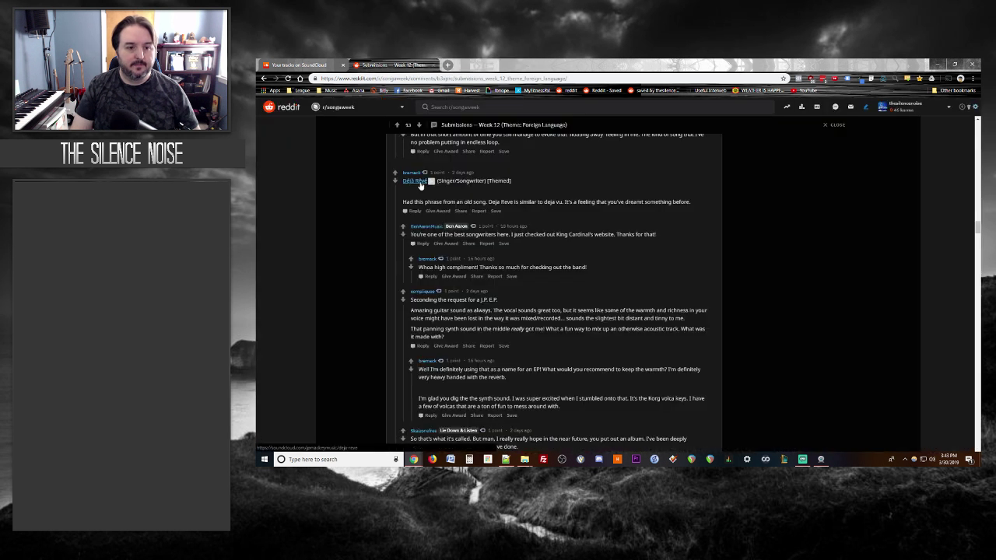
left_click(414, 180)
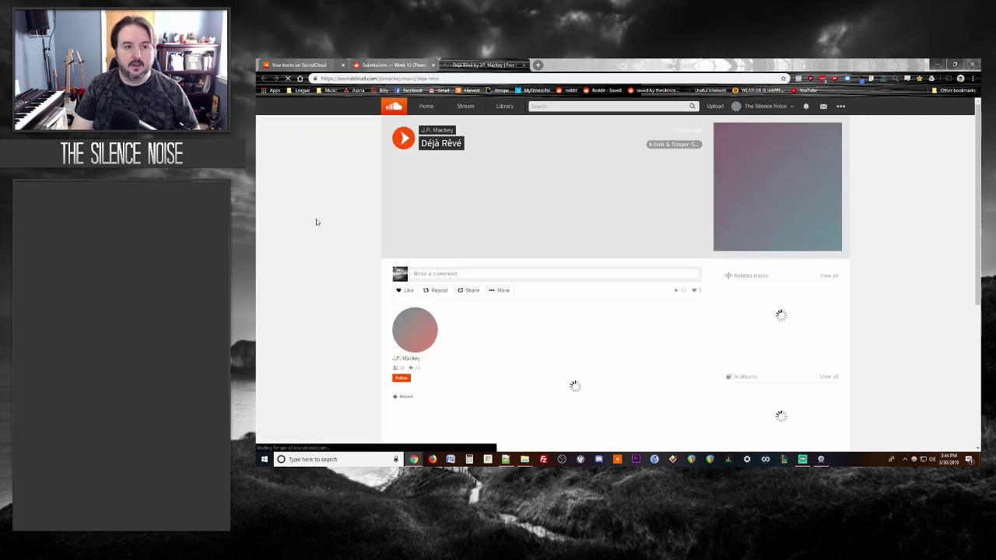
left_click(401, 378)
left_click(403, 138)
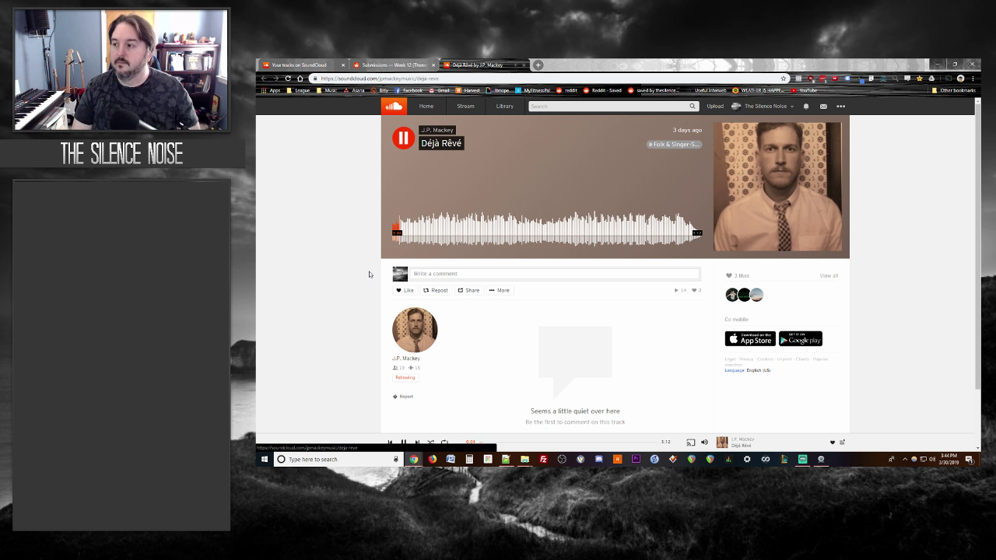
Step: Open a reply box under the Déjà Rêvé post, then return to the playing track
key("ctrl+shift+Tab")
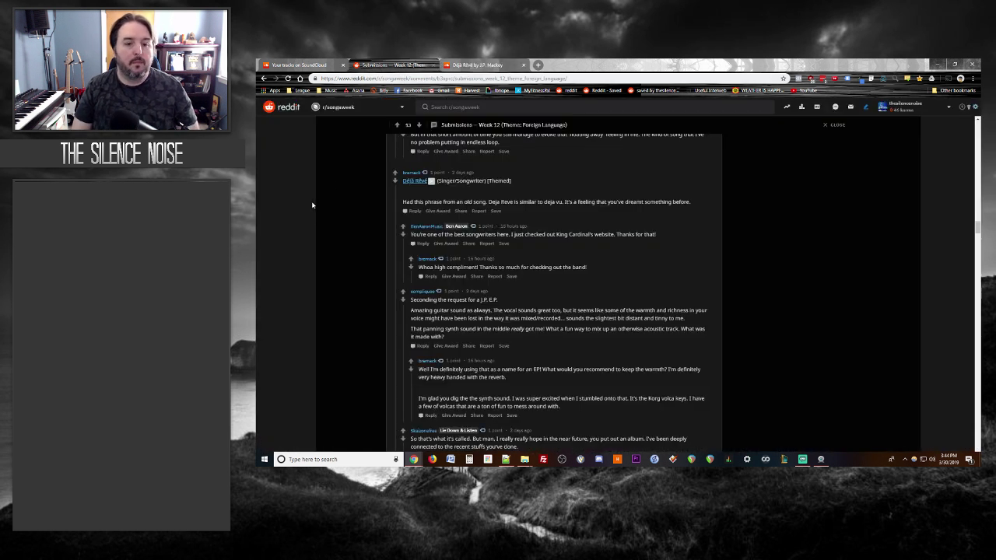
left_click(414, 210)
left_click(508, 62)
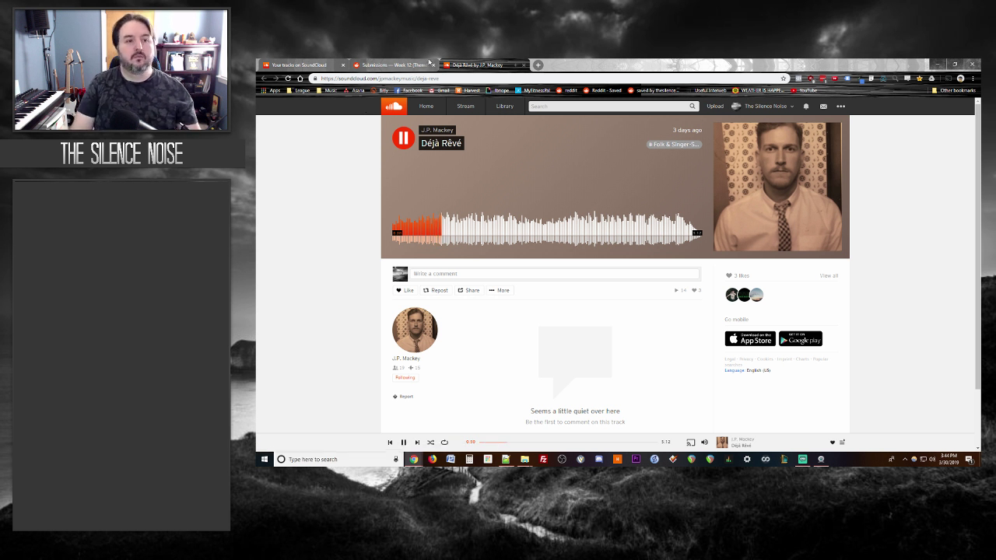
Step: Type 'The guitar on this is fantastic - really well done.' in the Déjà Rêvé reply box
left_click(412, 65)
type("The")
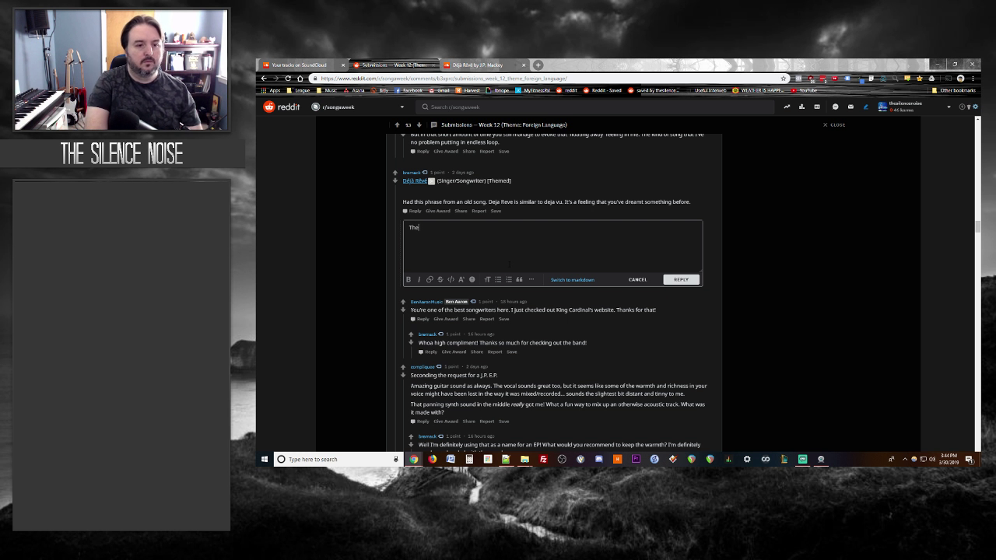
type(" guitar on this is")
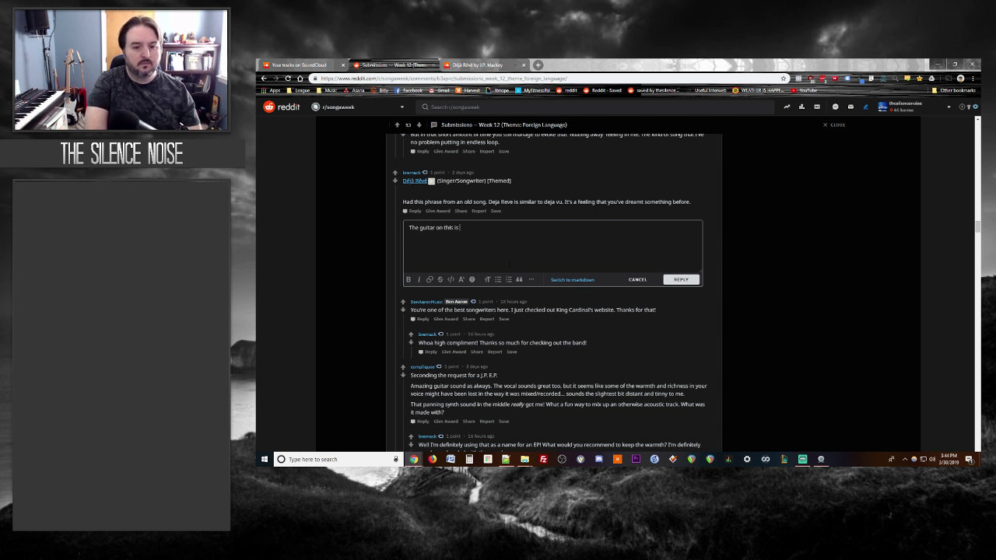
type(" fantastic")
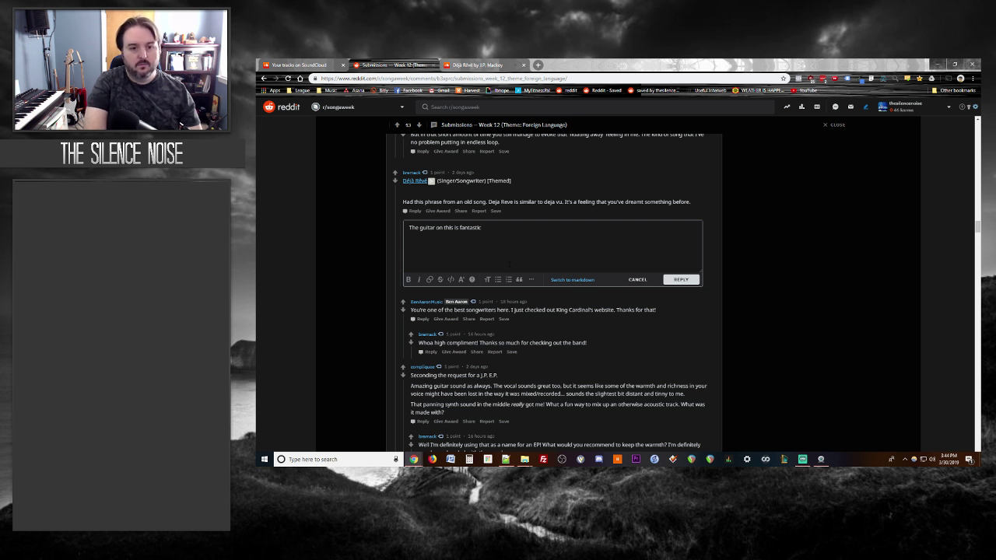
type("- really well done.")
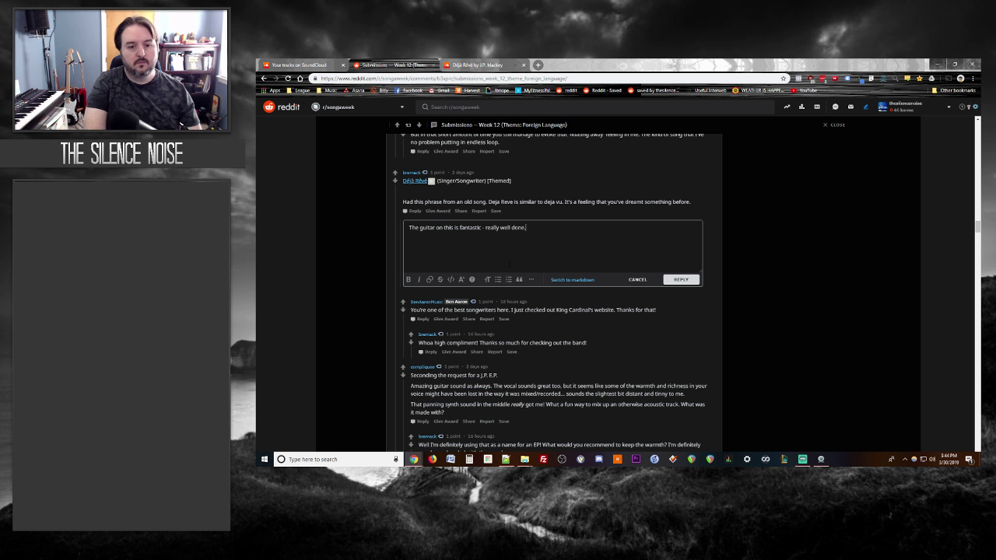
left_click(450, 65)
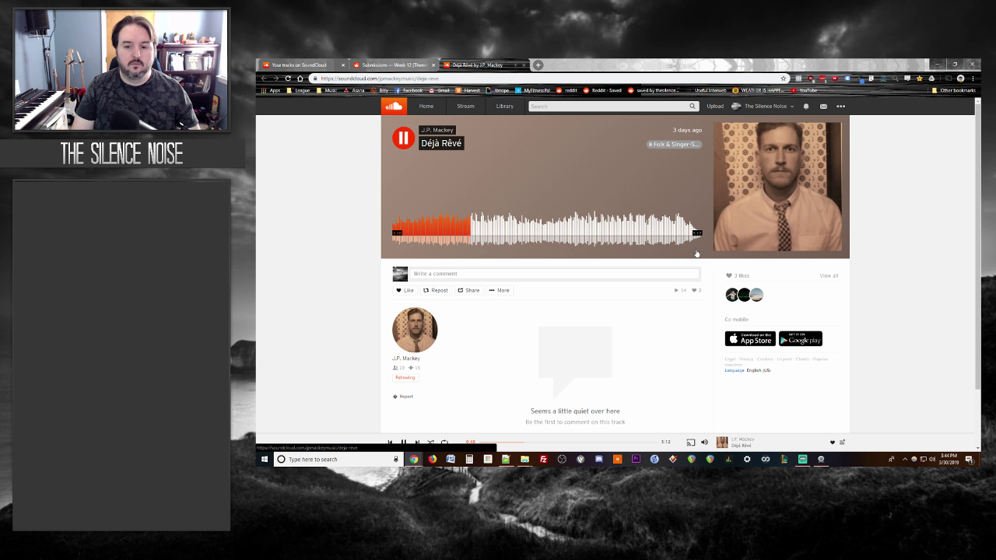
mouse_move(752, 299)
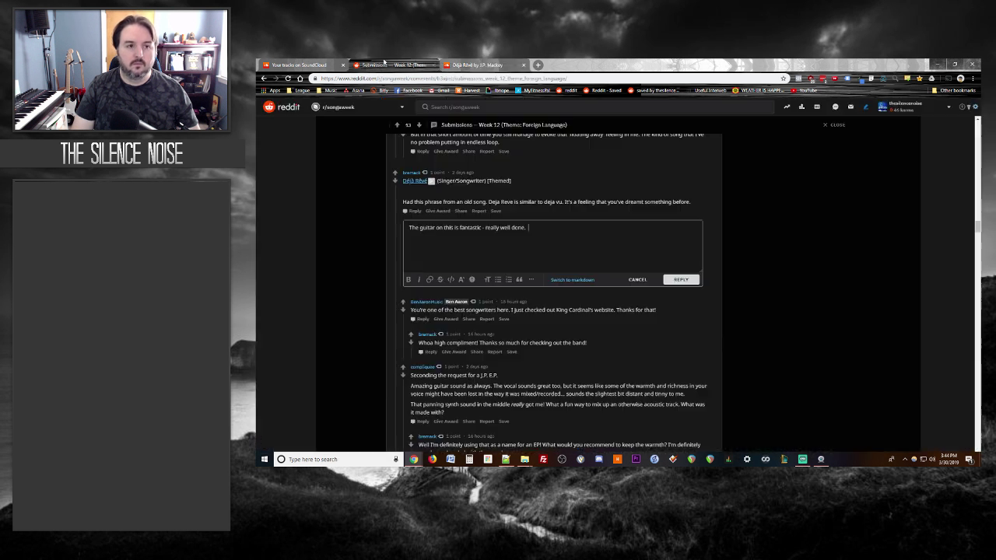
Step: Keep listening to Déjà Rêvé, moving between the track page and the reply draft
left_click(384, 63)
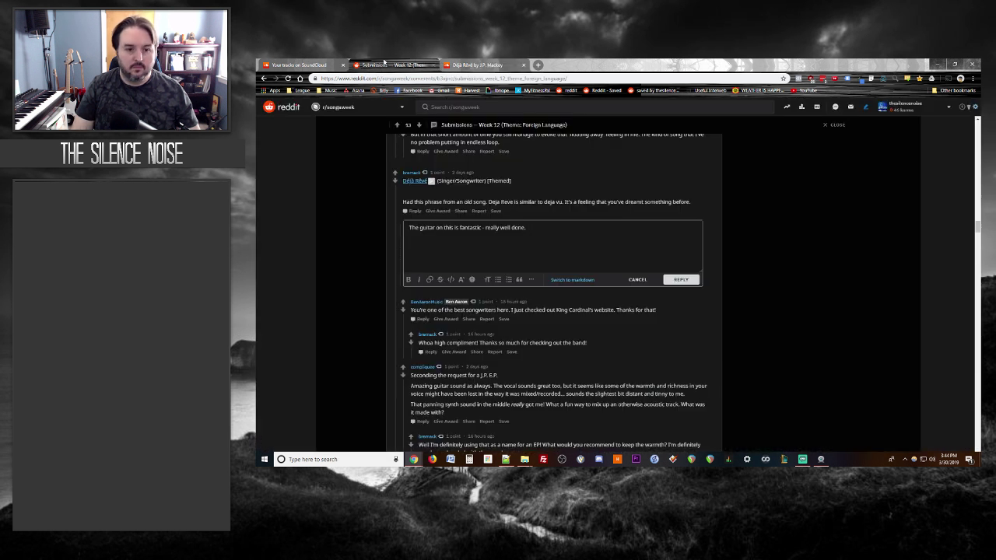
left_click(453, 65)
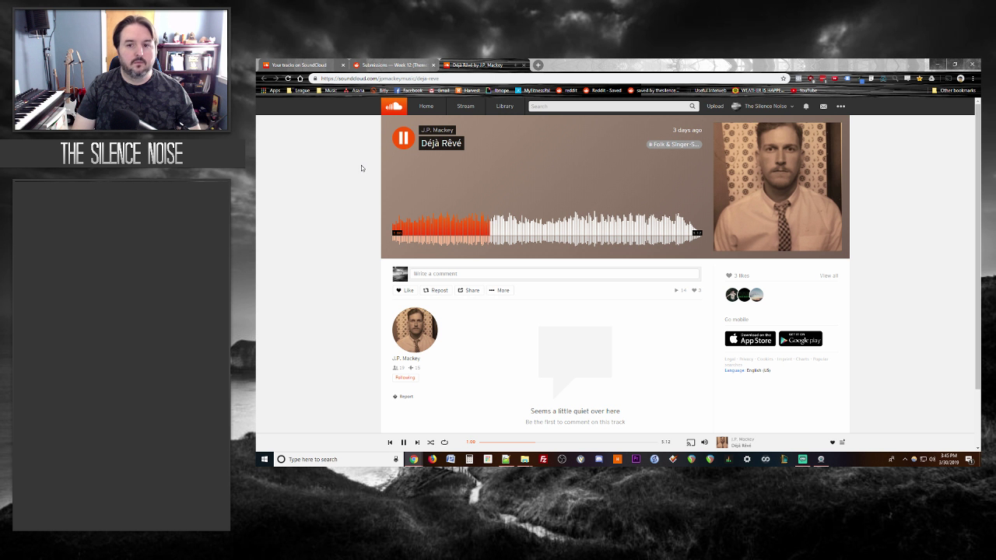
left_click(398, 67)
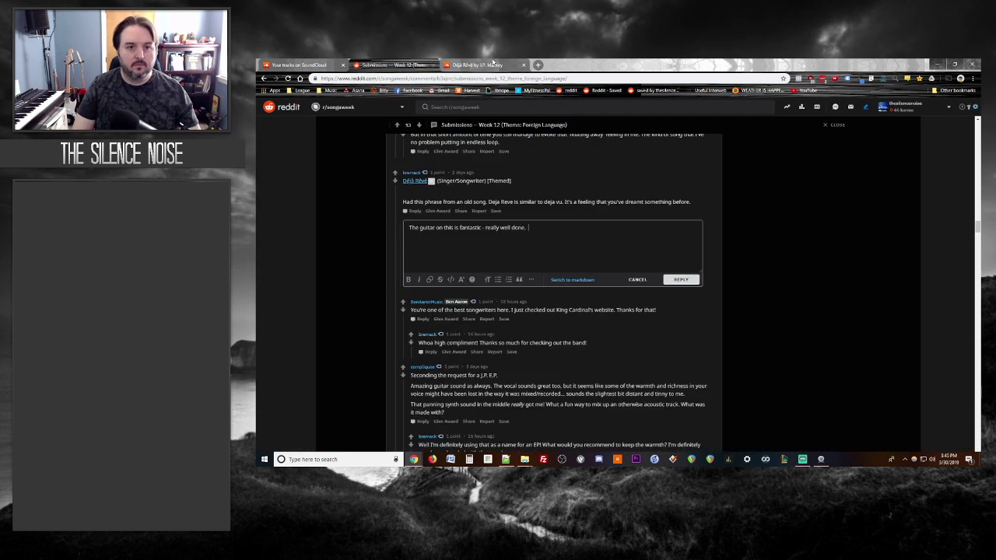
left_click(495, 65)
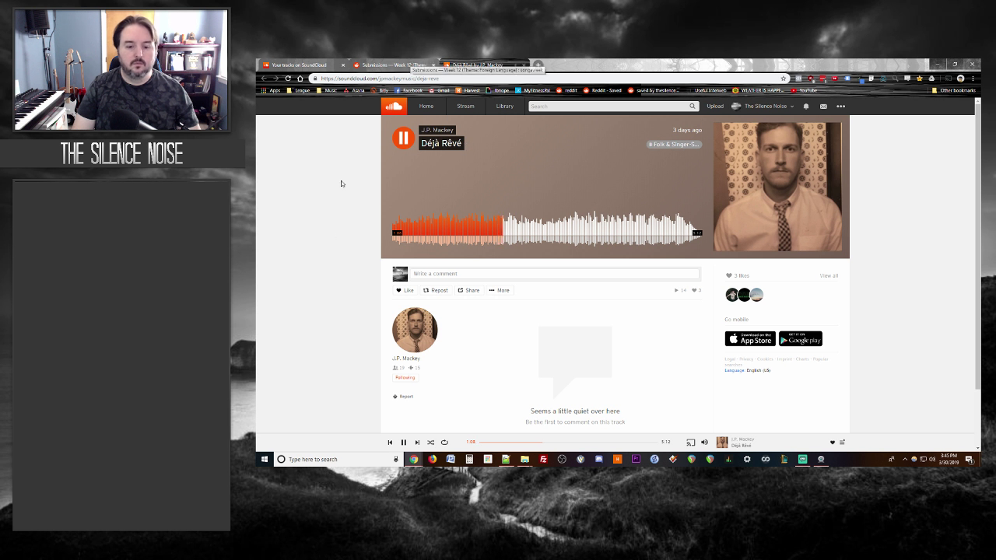
scroll(339, 227, "down", 2)
scroll(339, 227, "up", 2)
left_click(375, 62)
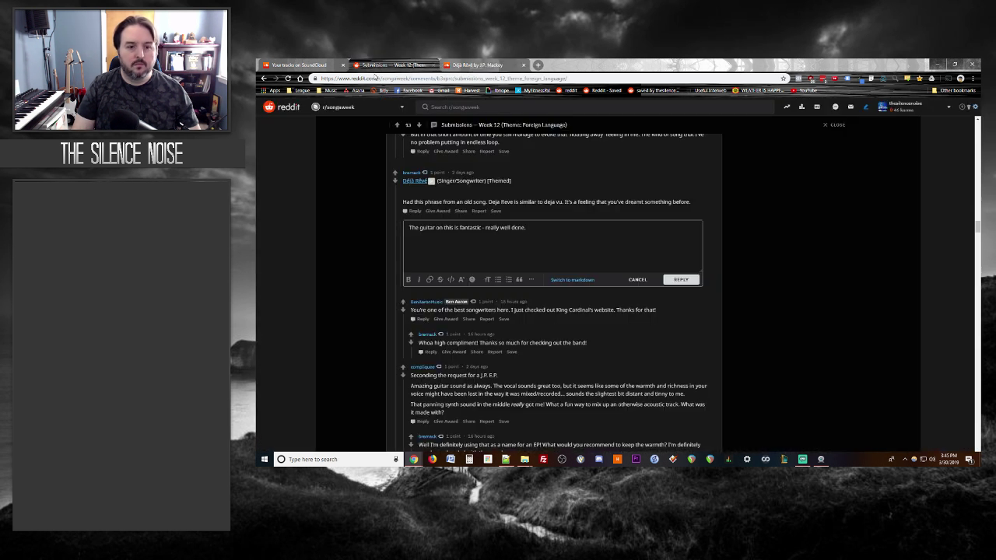
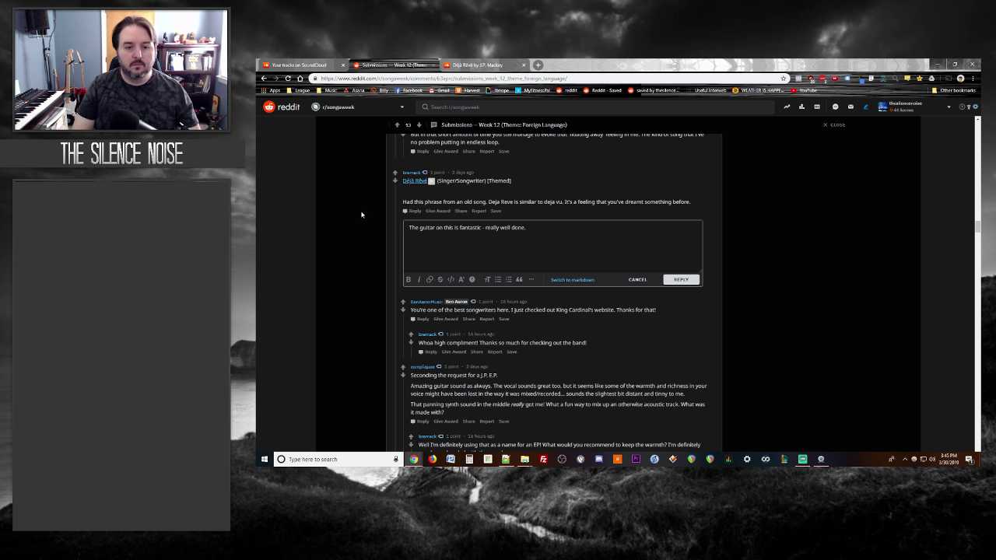
Step: Finish the Déjà Rêvé reply with 'very balanced; pro sounding mix. Awesome!' and post it
left_click(478, 64)
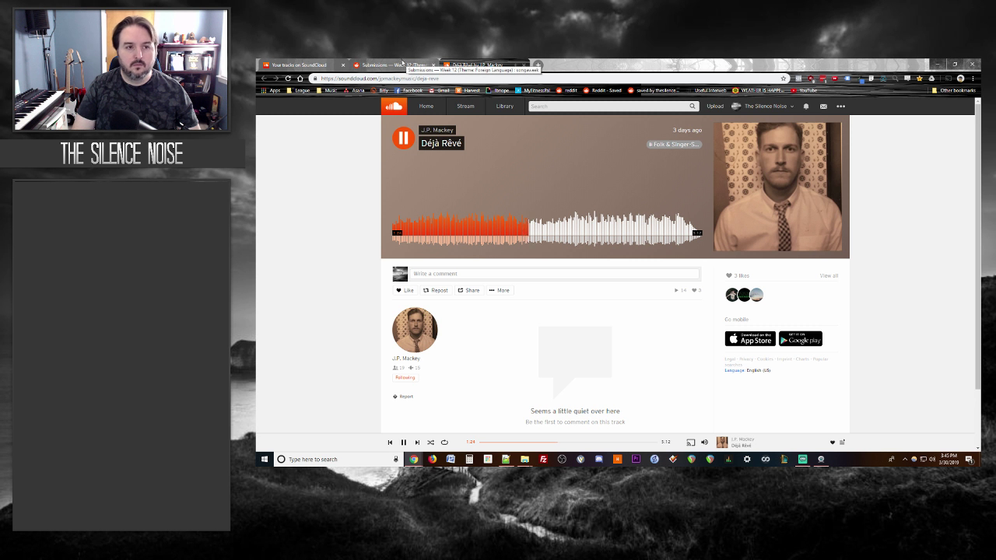
left_click(402, 66)
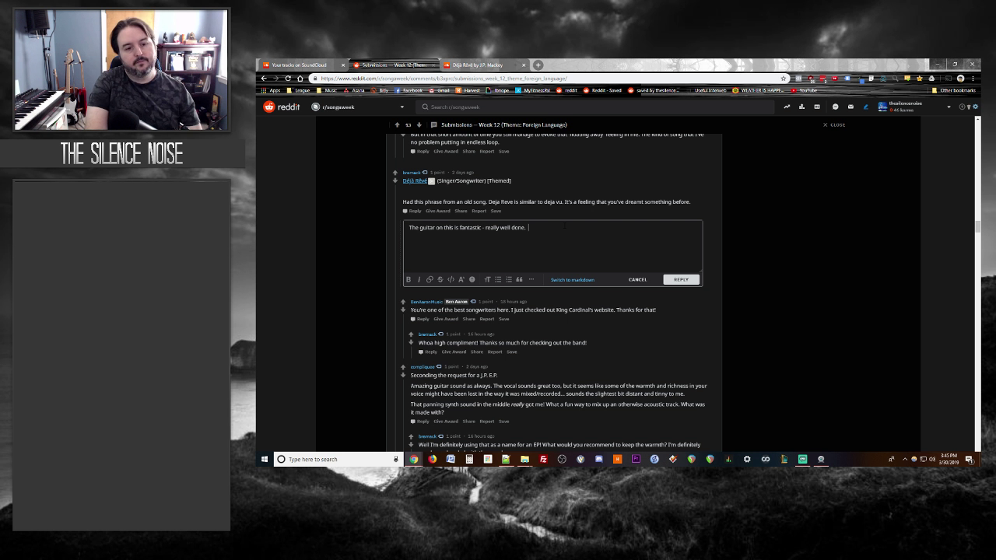
type("ry balance")
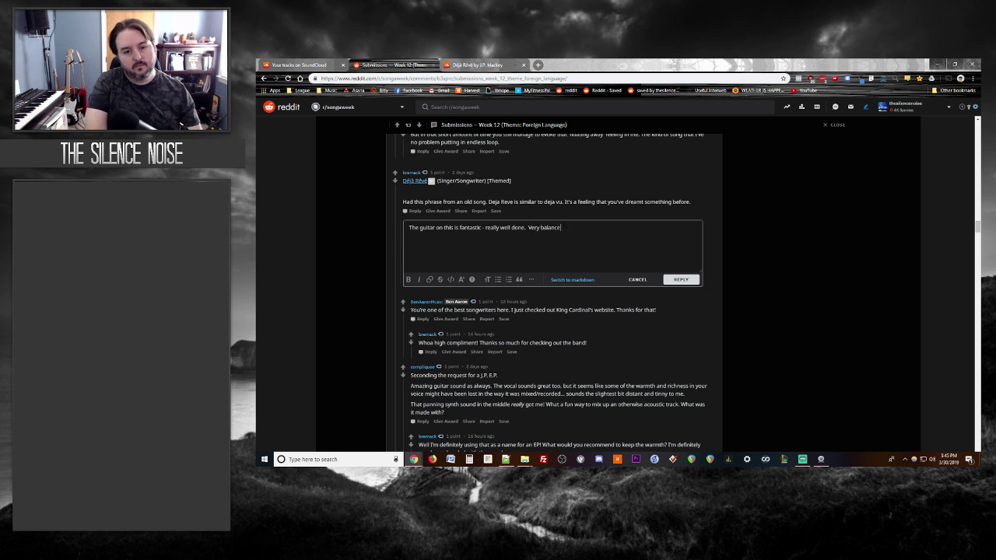
type("d; pro sounding mix")
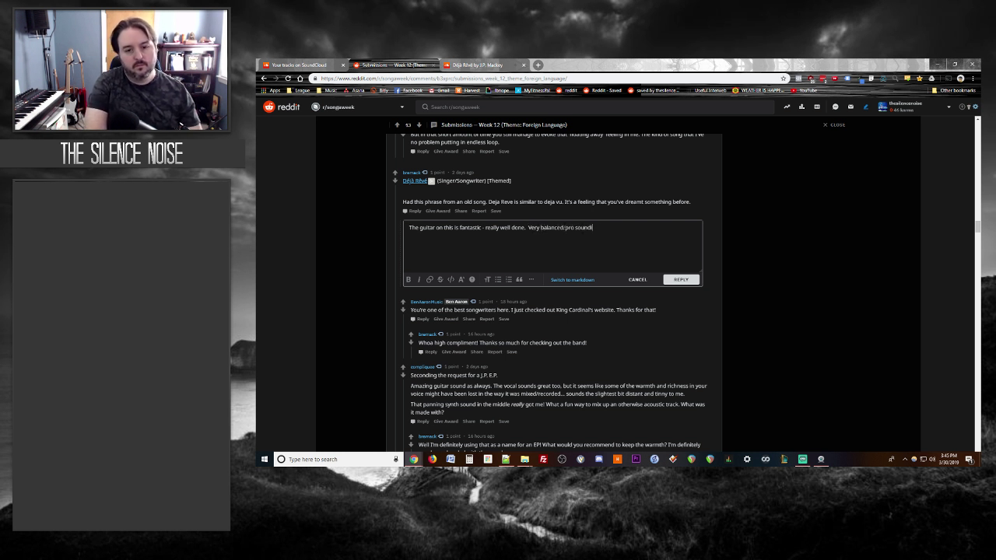
type(".  Awesome!")
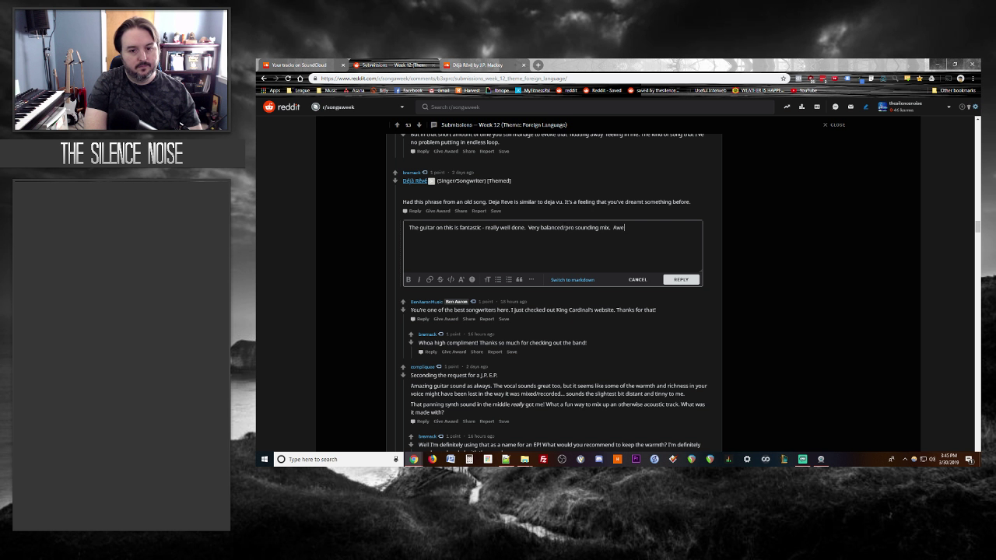
left_click(681, 279)
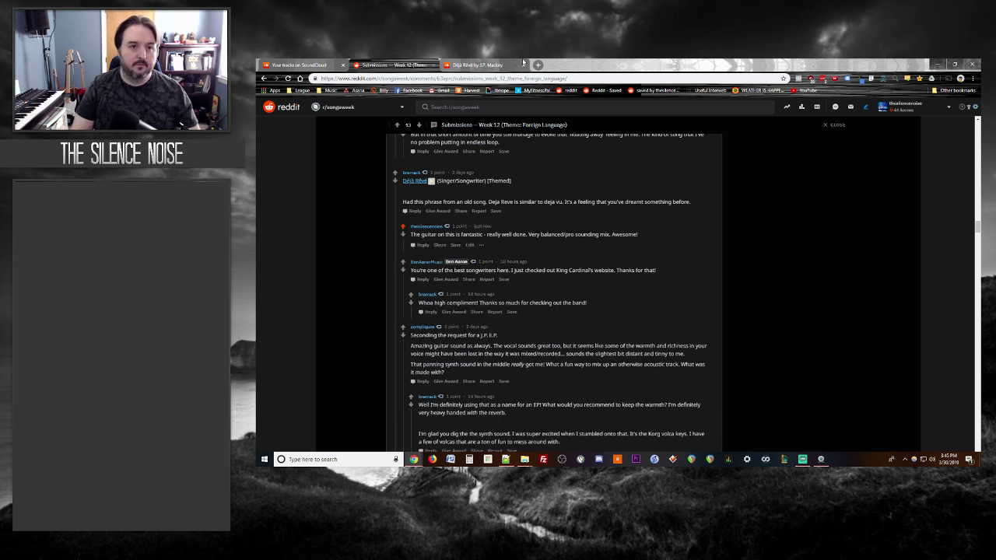
left_click(498, 64)
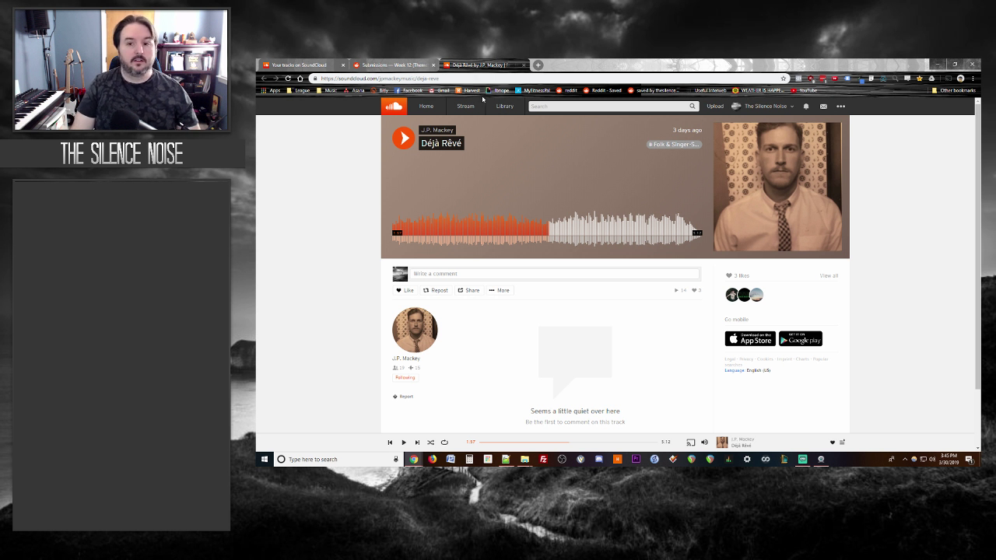
left_click(396, 64)
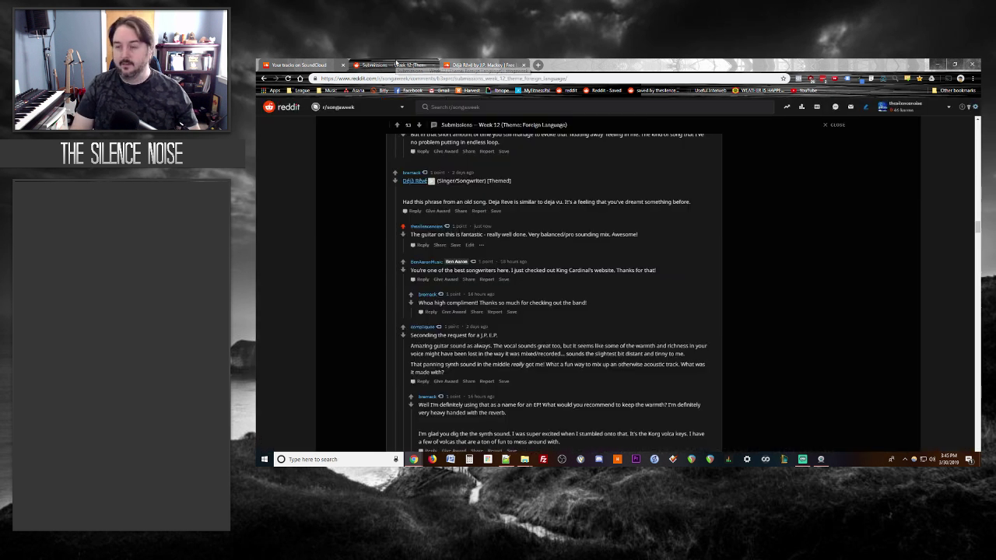
Step: Close the Déjà Rêvé track and open Meandering Crossroads' SoundCloud link in a background tab
left_click(505, 65)
scroll(355, 225, "down", 5)
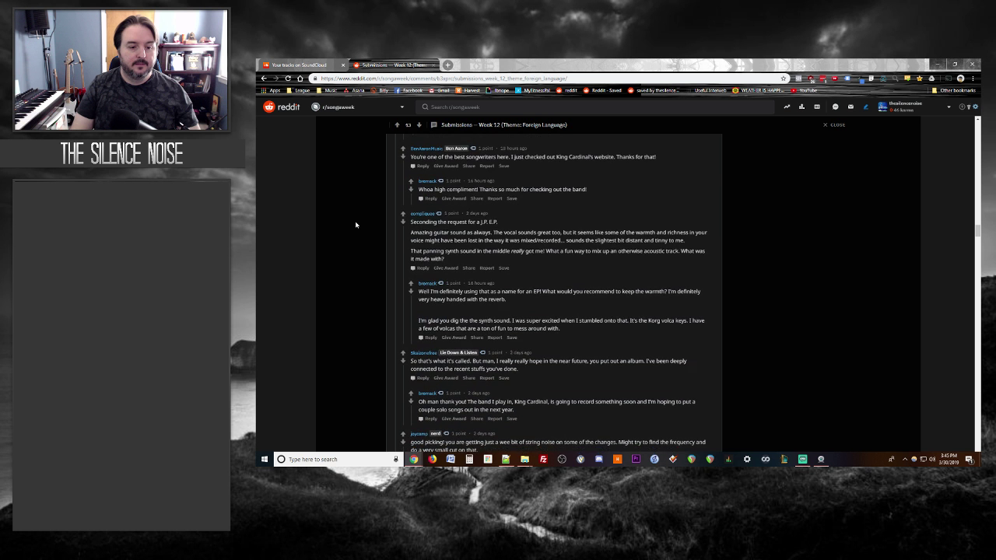
scroll(355, 225, "down", 3)
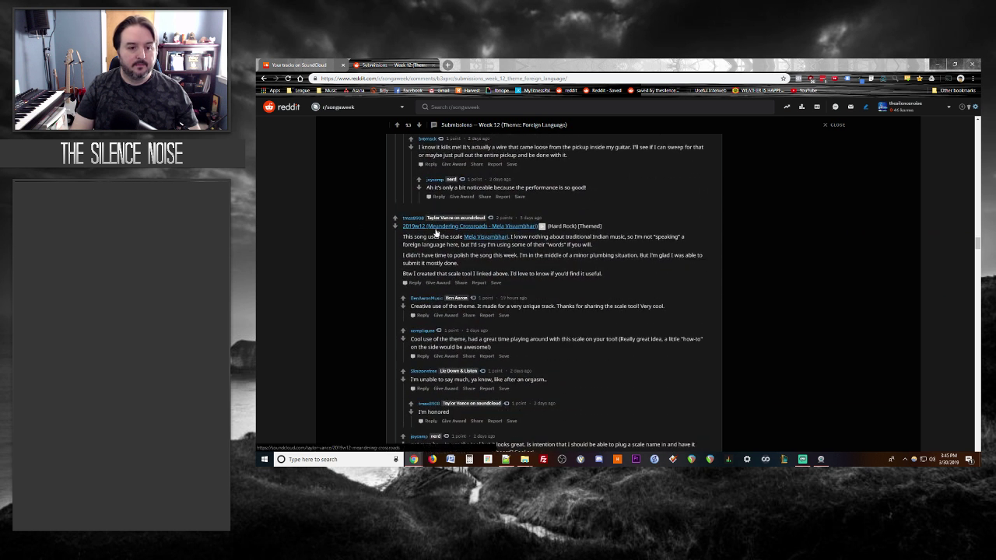
middle_click(436, 232)
scroll(356, 264, "down", 6)
scroll(356, 263, "up", 5)
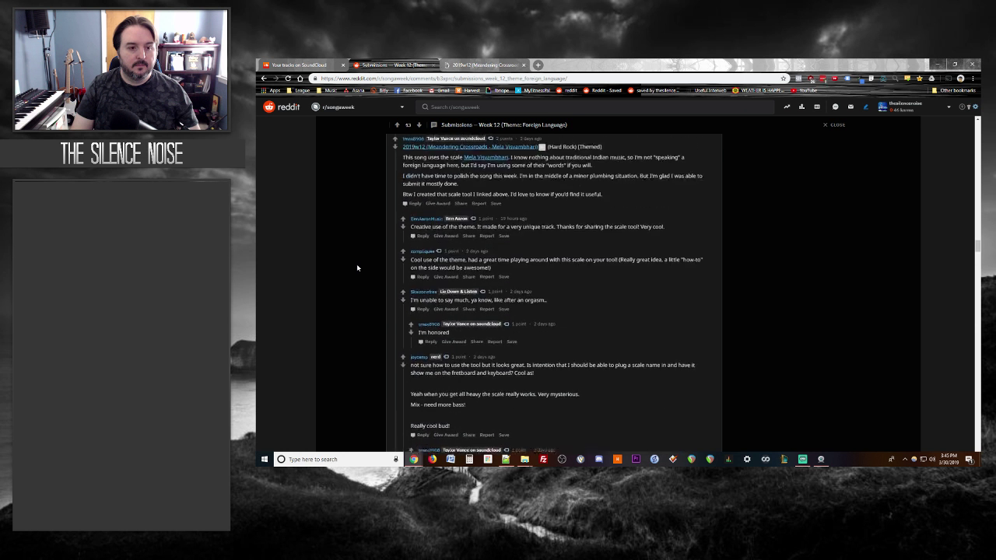
scroll(357, 265, "down", 3)
Step: Start playing Meandering Crossroads, then return to the Week 12 thread
left_click(476, 65)
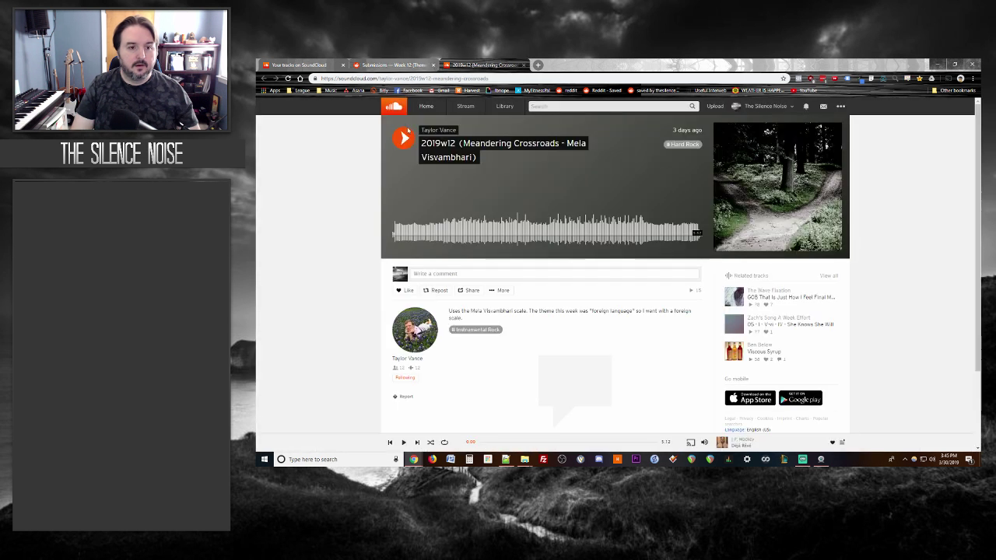
left_click(404, 135)
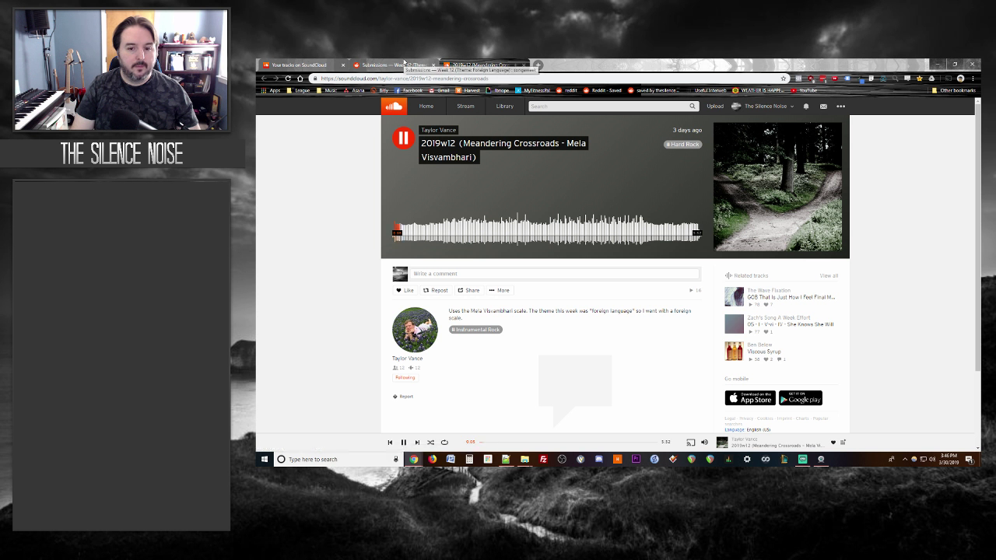
left_click(404, 63)
scroll(307, 272, "up", 2)
scroll(308, 270, "up", 2)
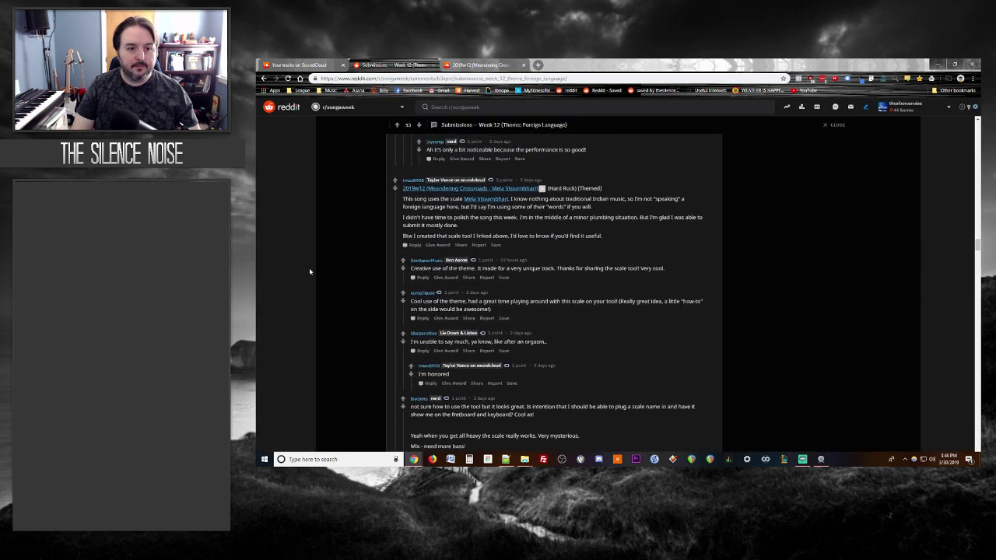
Step: Draft a Meandering Crossroads reply comparing it to the 28 Days Later soundtrack
left_click(413, 245)
type("THe")
key("BackSpace")
key("BackSpace")
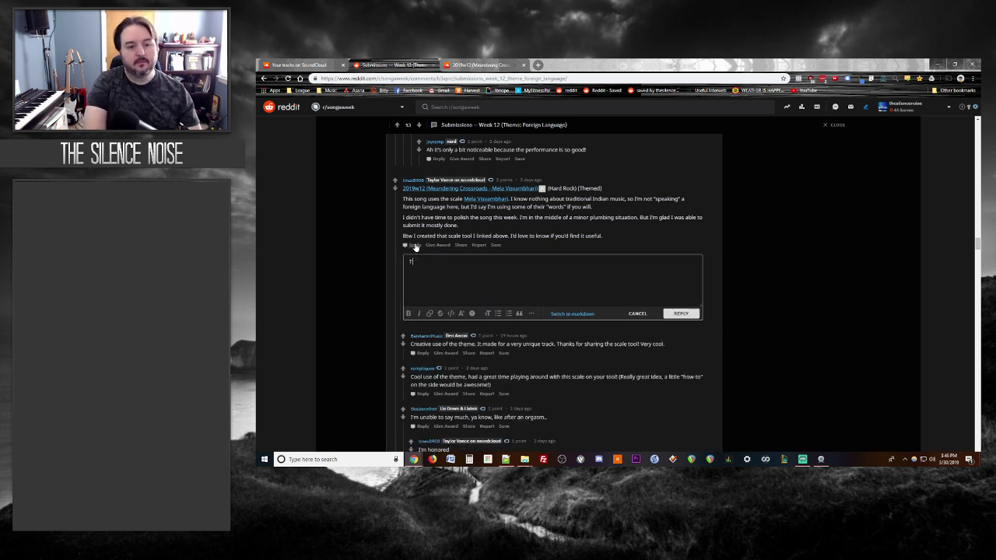
type("he immediate vibe ")
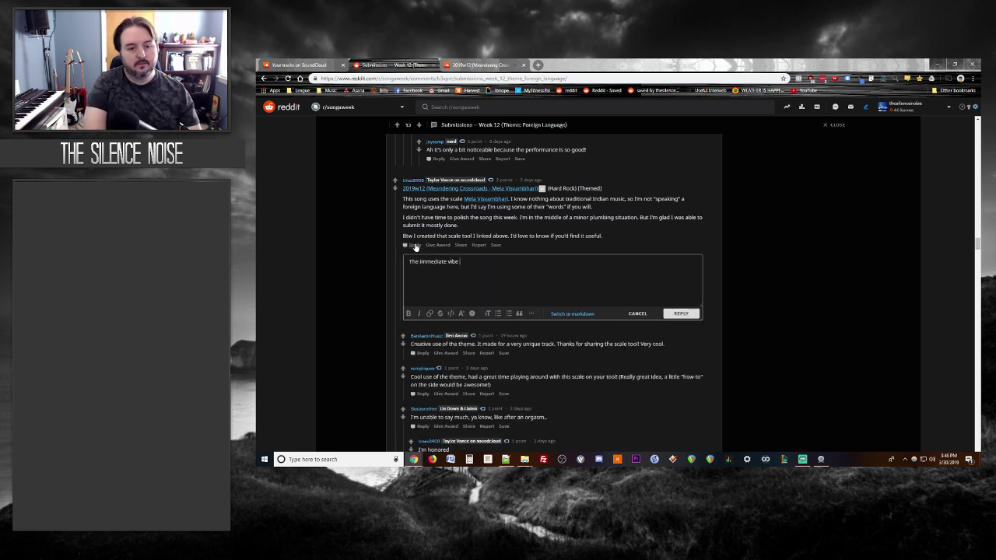
type("on this felt like the sound")
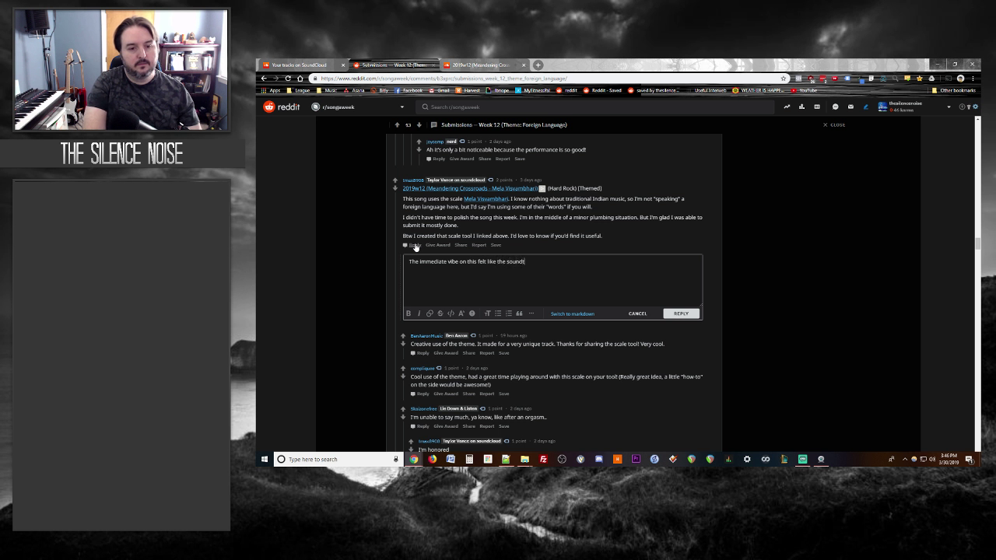
type("track to 28 Days Lat")
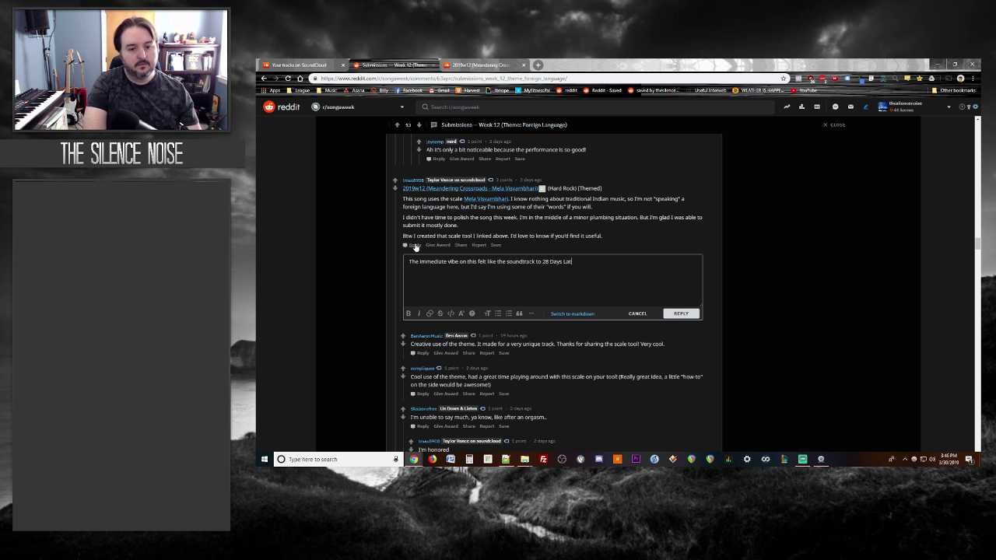
type("er. Very melancholy, the")
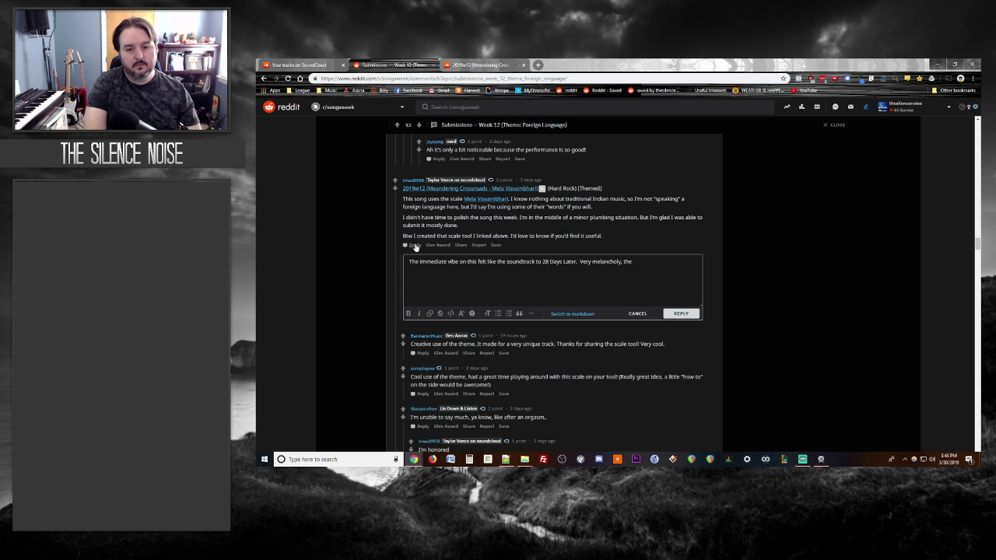
type(" mu")
type("ted ele")
key("BackSpace")
key("BackSpace")
key("BackSpace")
type("tone to the")
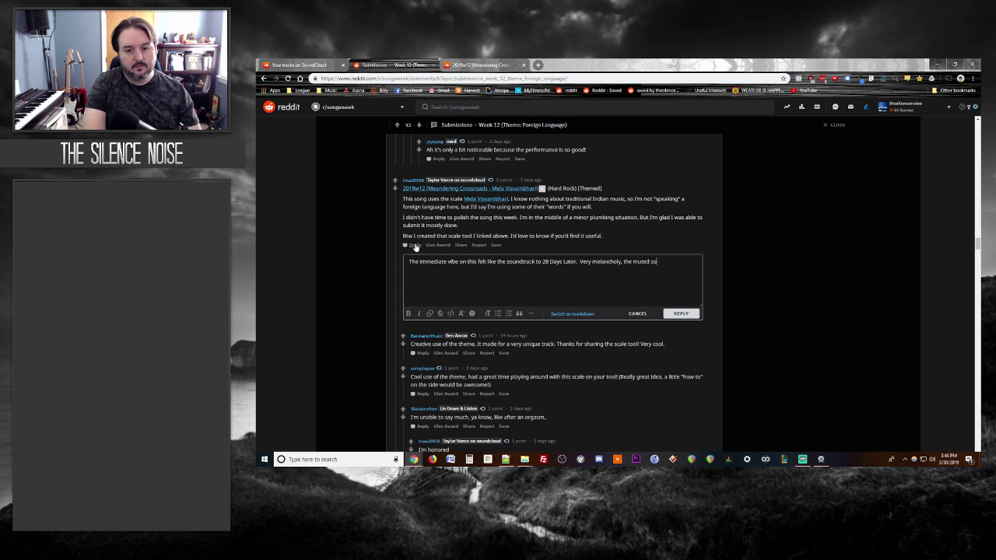
type(" electr")
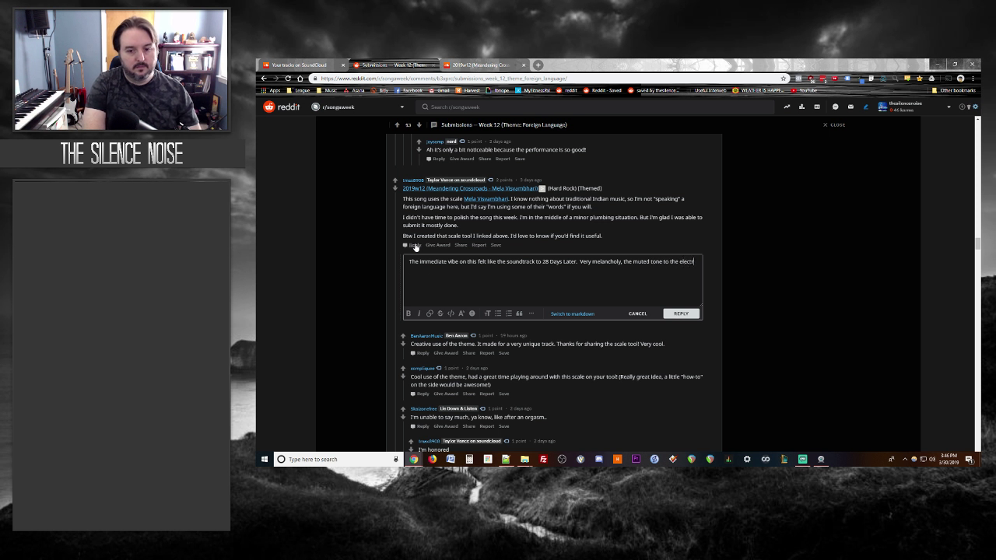
type("ic guitar. ")
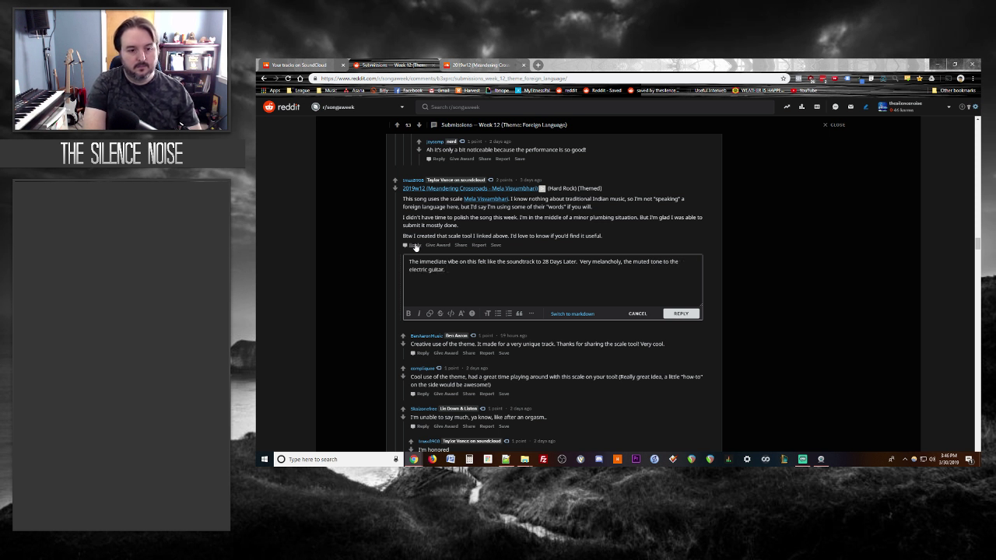
type(" One of my fa")
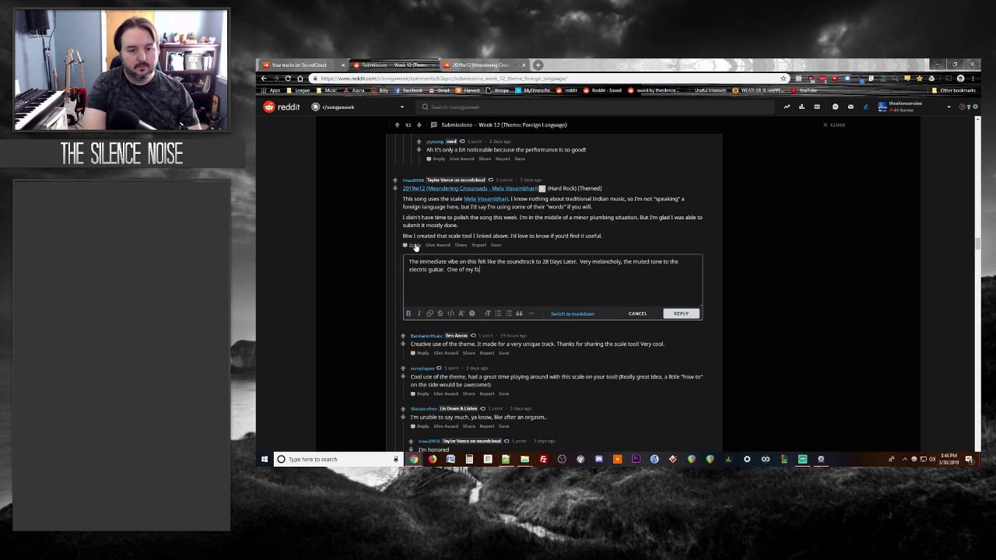
type("vorite movies ever - so")
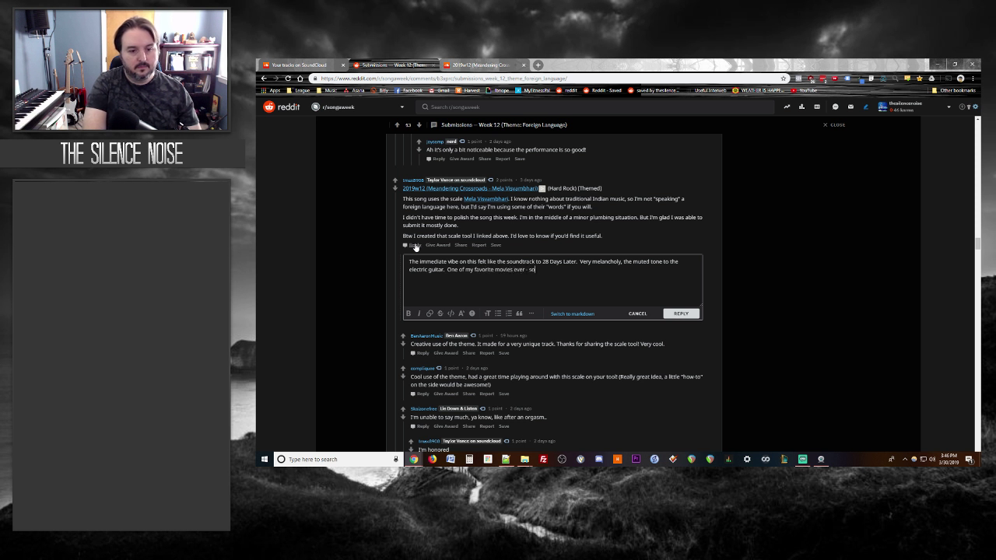
type(" m")
key("BackSpace")
type("it fit right in.")
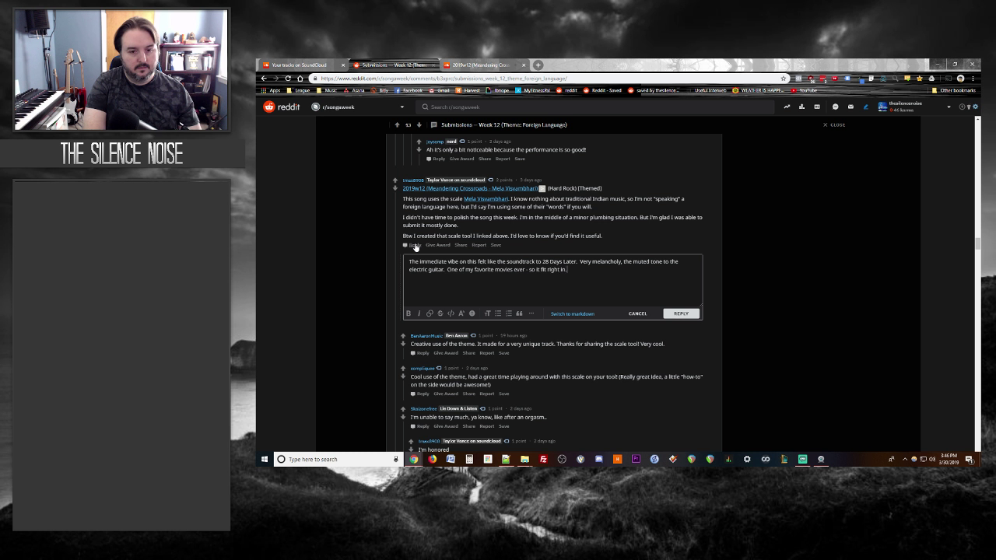
Step: Trim the closing 'so it fit right in' phrase and post the Meandering Crossroads reply
left_click(476, 65)
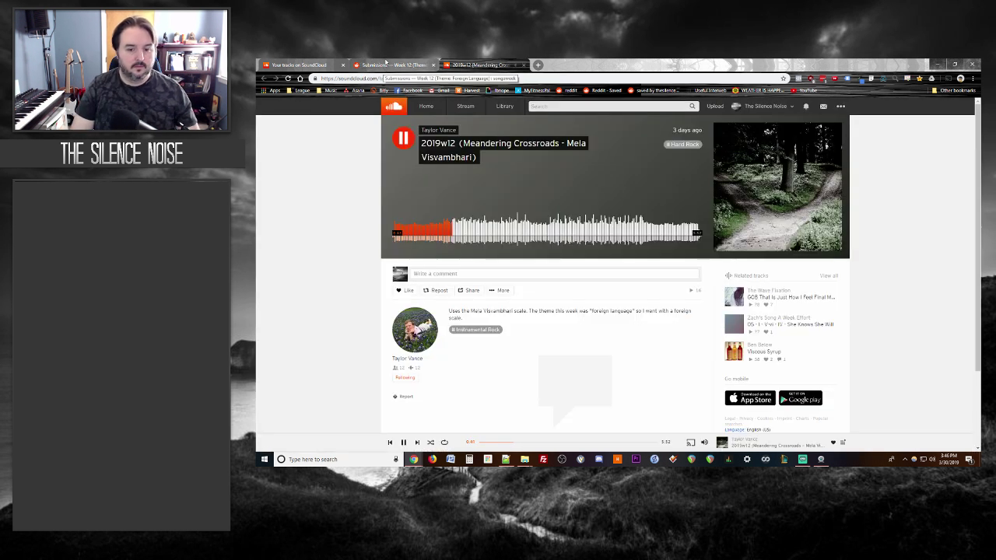
left_click(387, 65)
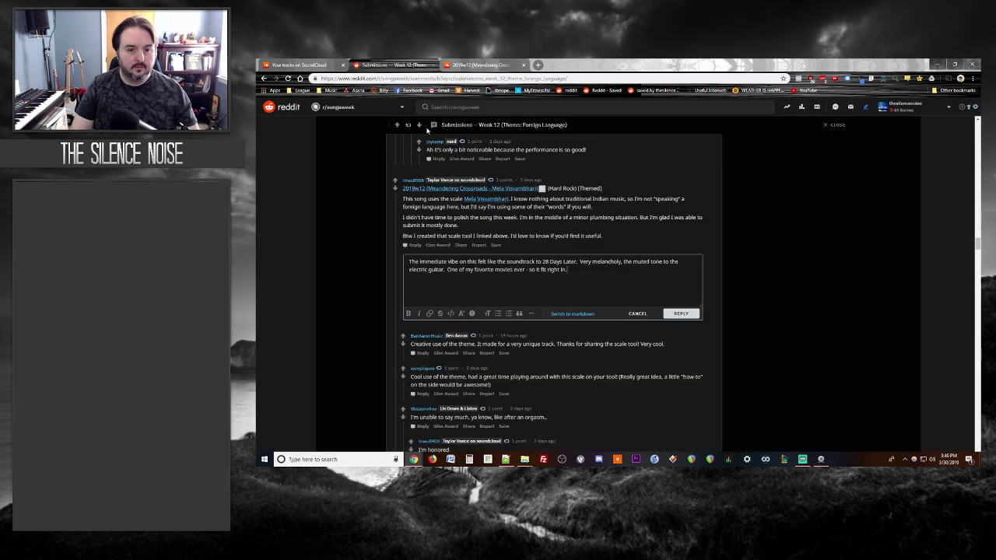
left_click_drag(566, 269, 529, 269)
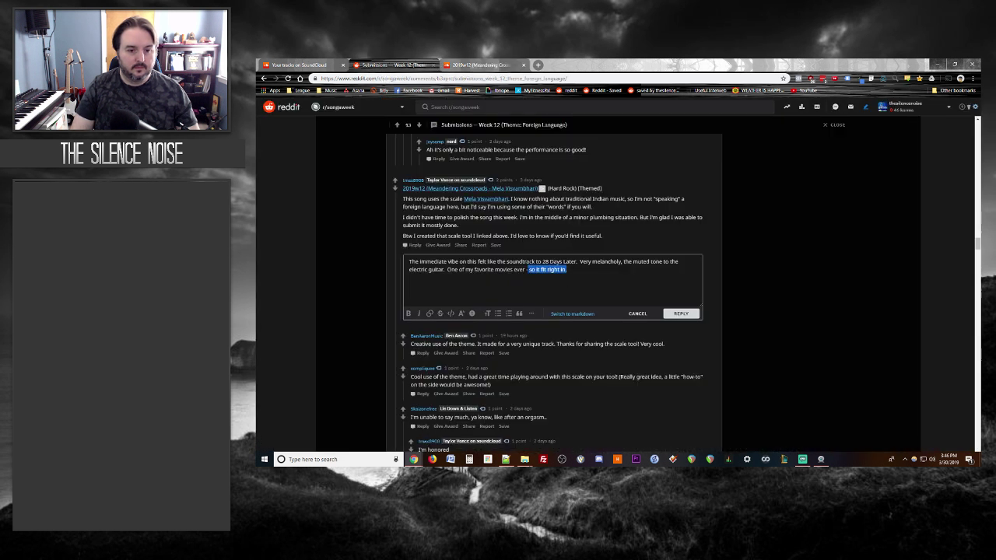
key("BackSpace")
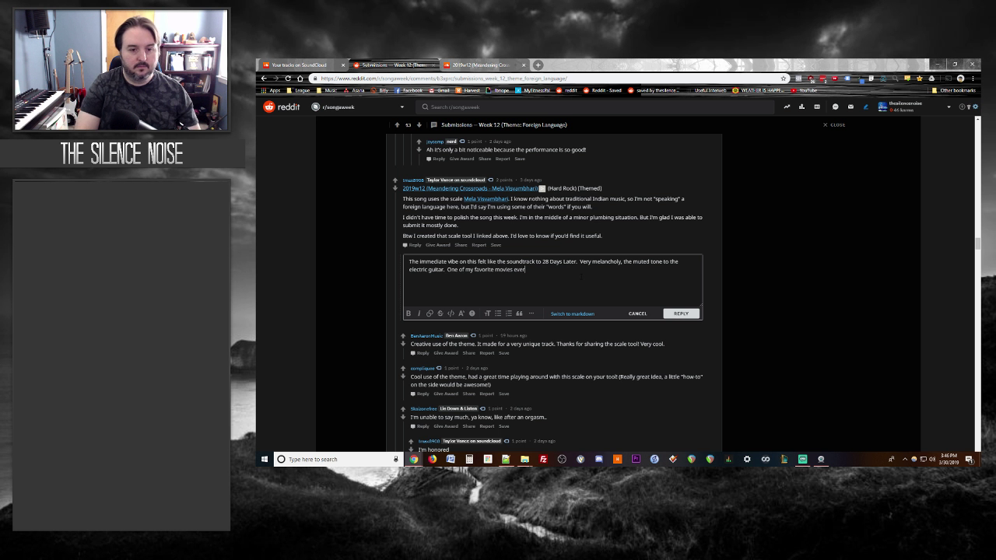
left_click(681, 314)
Step: Resume the Meandering Crossroads track and scroll the thread down to the ya basta post
left_click(482, 64)
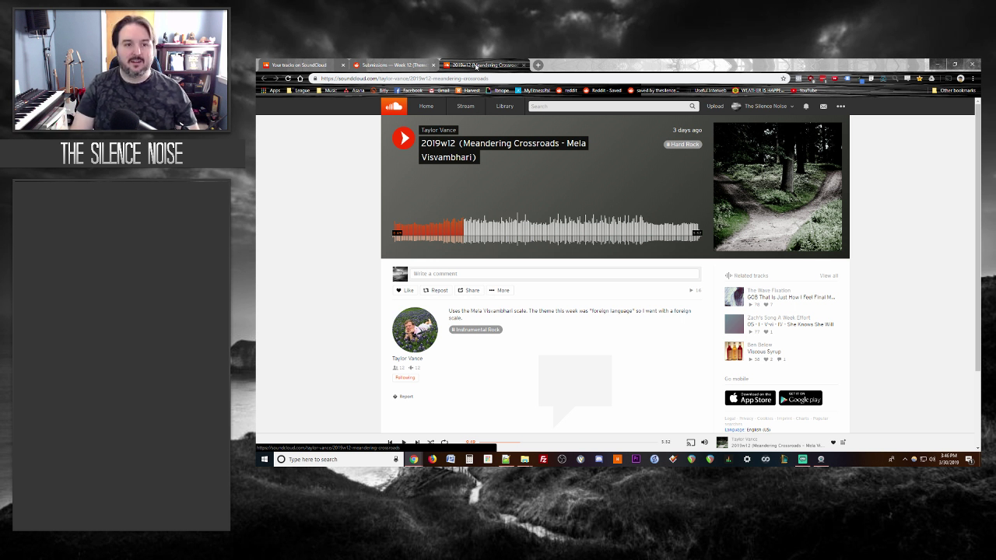
key("space")
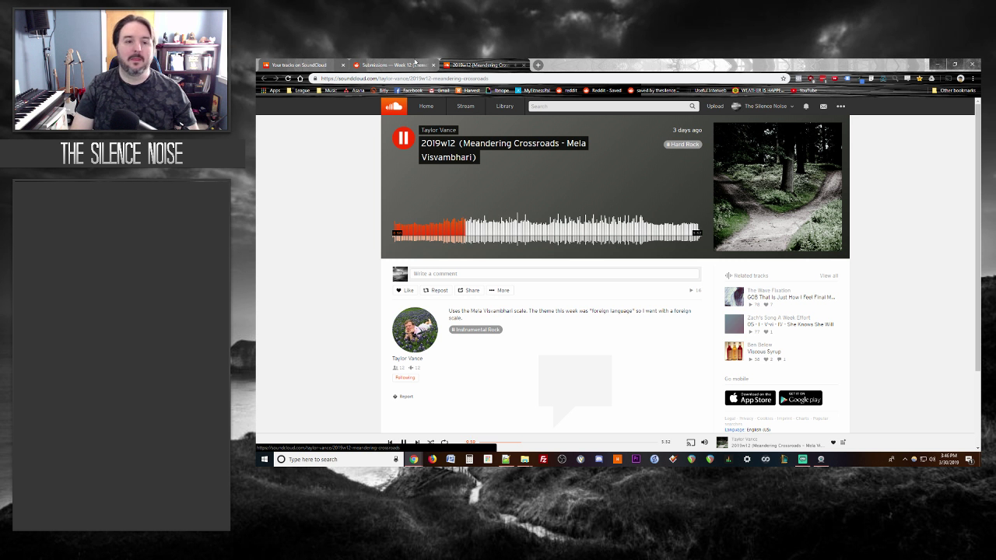
left_click(418, 65)
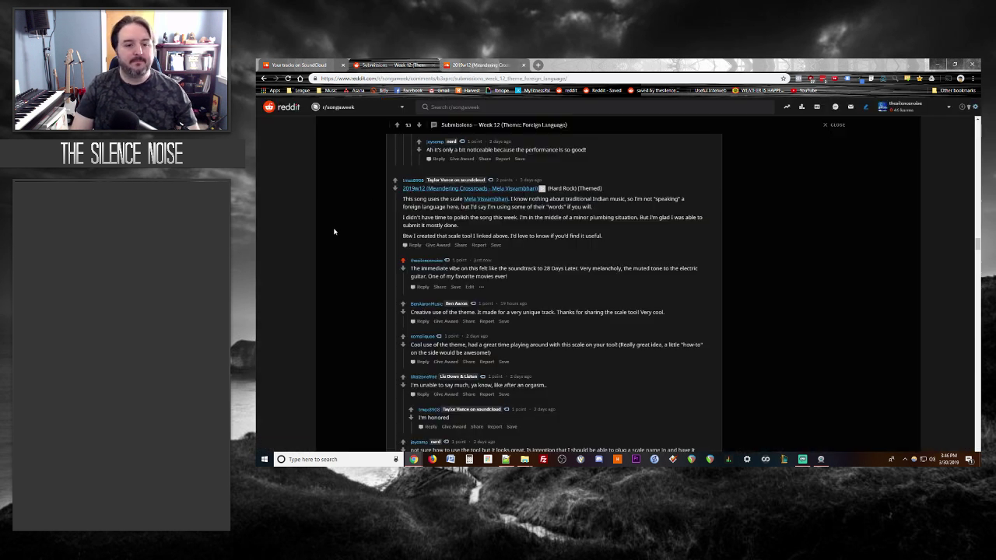
scroll(334, 232, "down", 3)
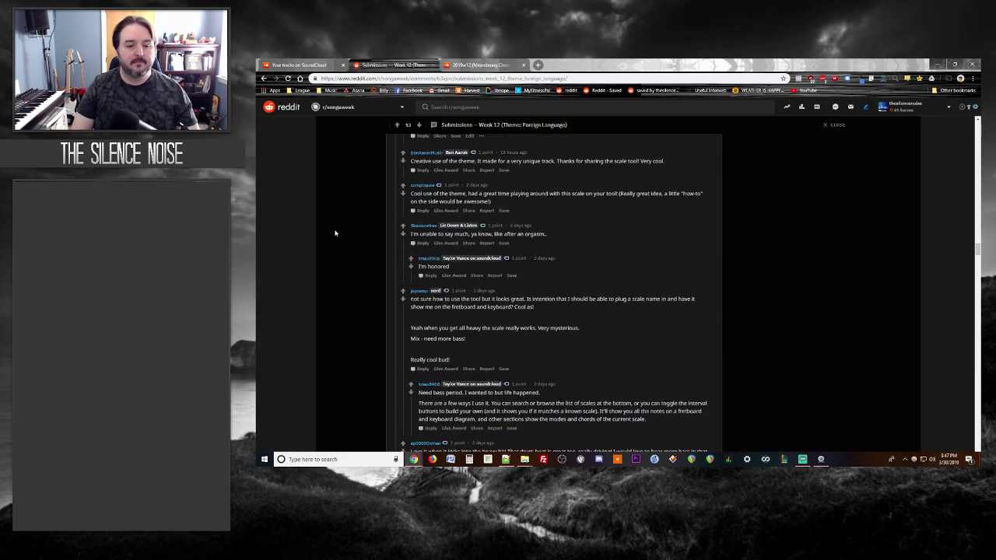
scroll(336, 236, "down", 4)
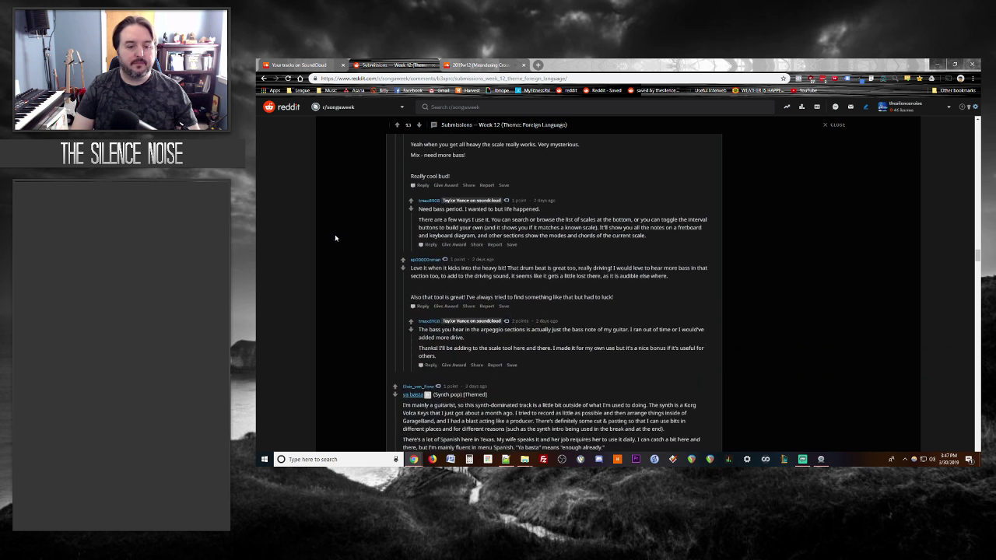
scroll(343, 241, "down", 10)
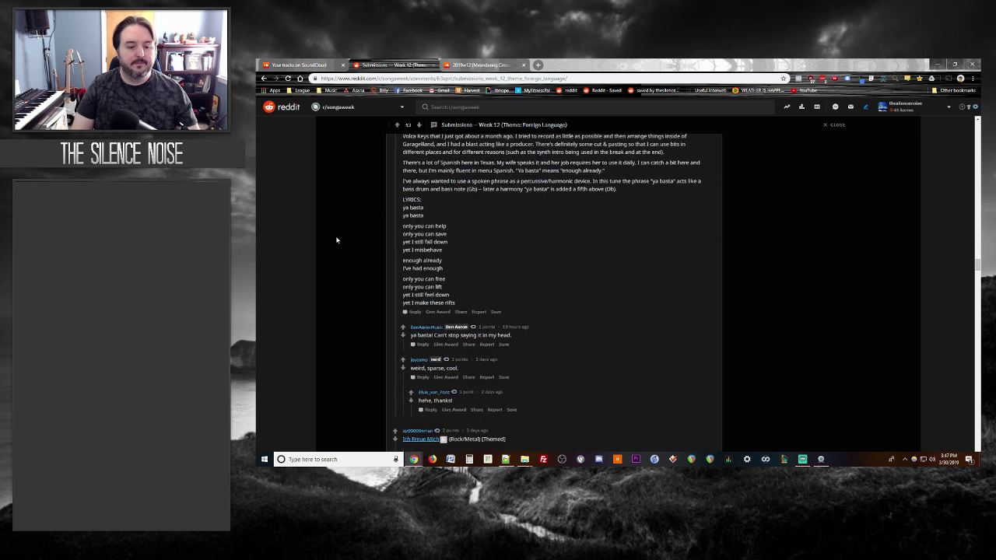
Step: Select the ya basta title, skim the later submissions, then return to Meandering Crossroads
scroll(343, 241, "up", 8)
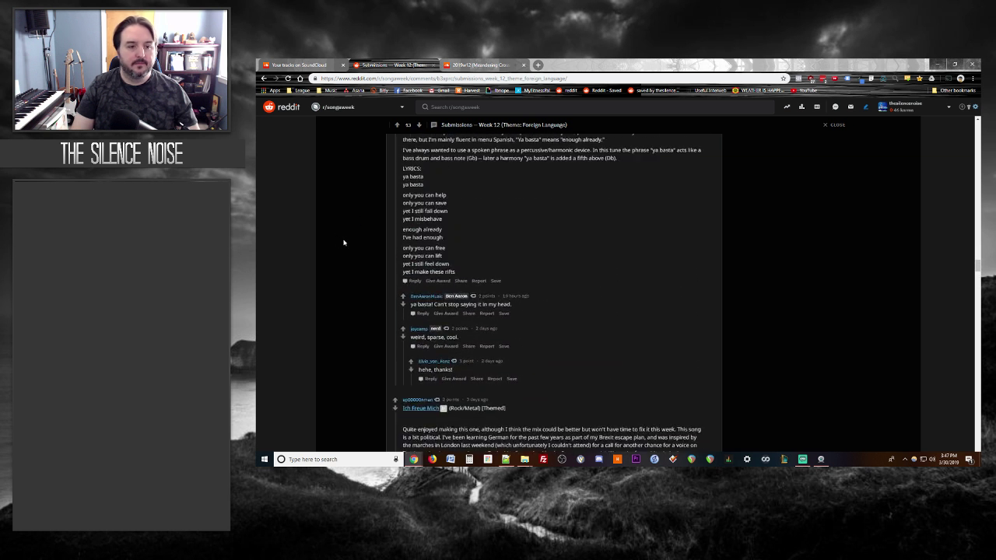
left_click_drag(487, 200, 395, 204)
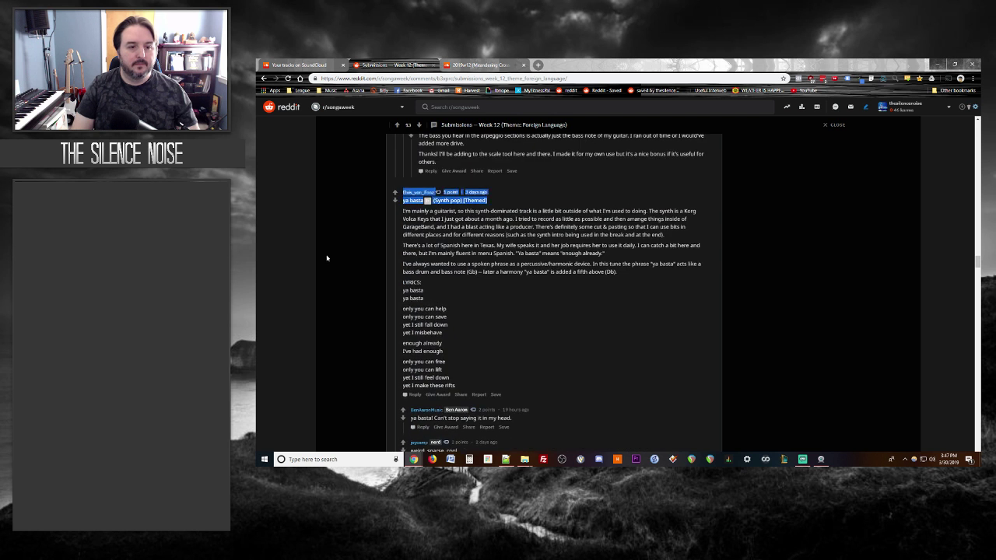
scroll(340, 269, "down", 10)
scroll(346, 267, "down", 10)
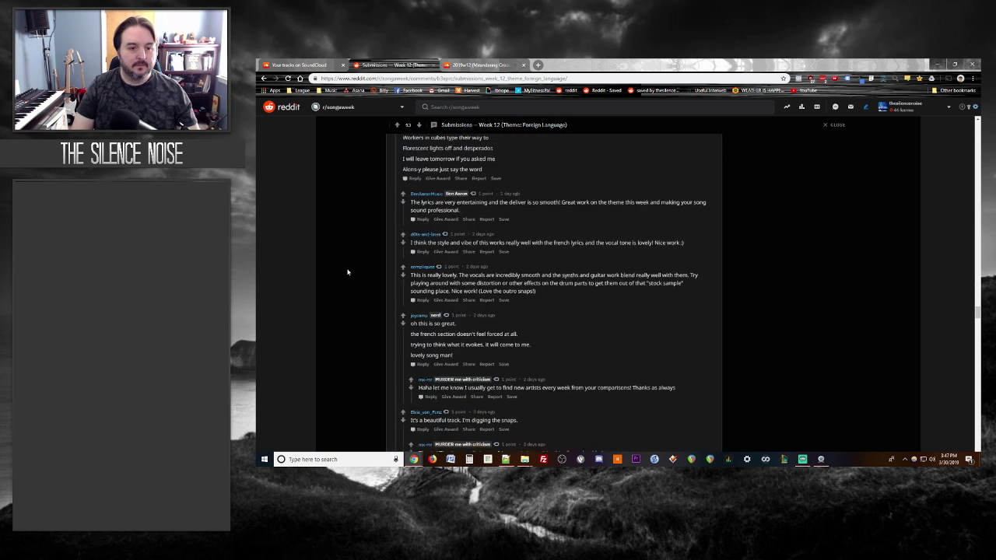
scroll(342, 300, "down", 10)
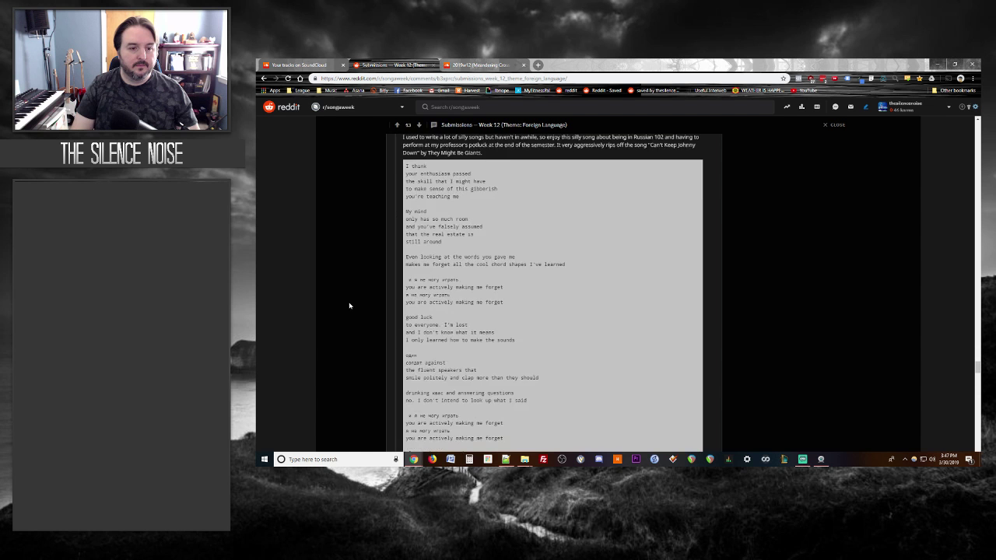
scroll(338, 316, "down", 15)
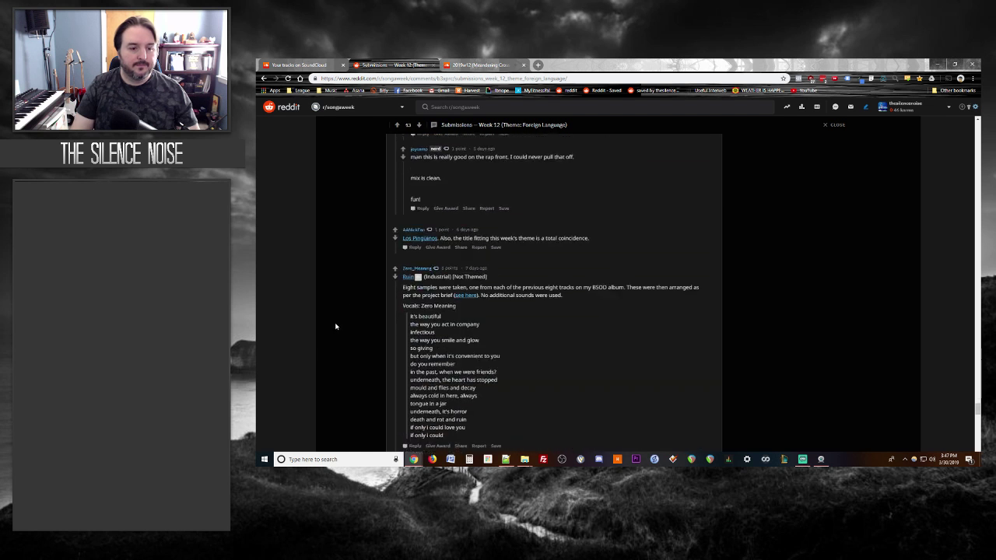
scroll(333, 325, "down", 12)
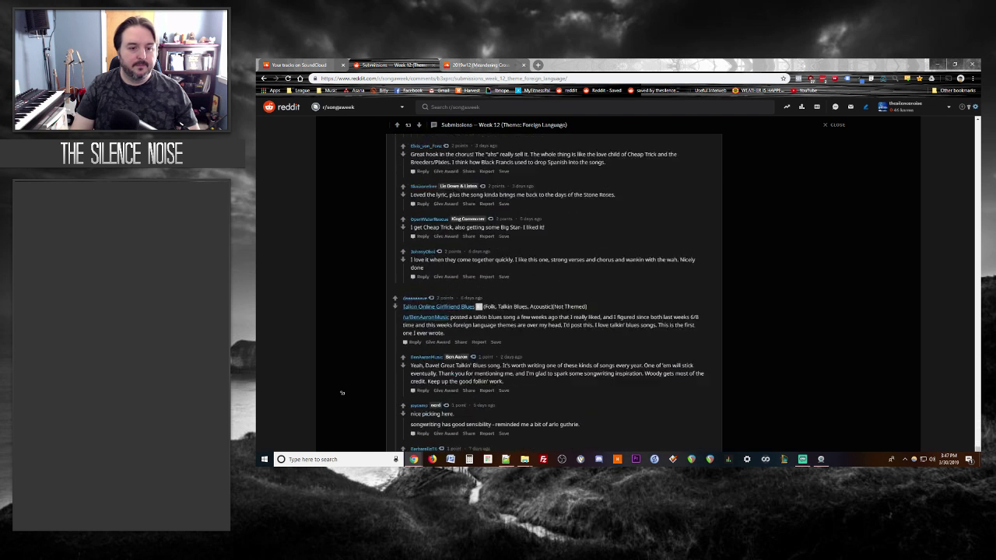
scroll(342, 311, "down", 14)
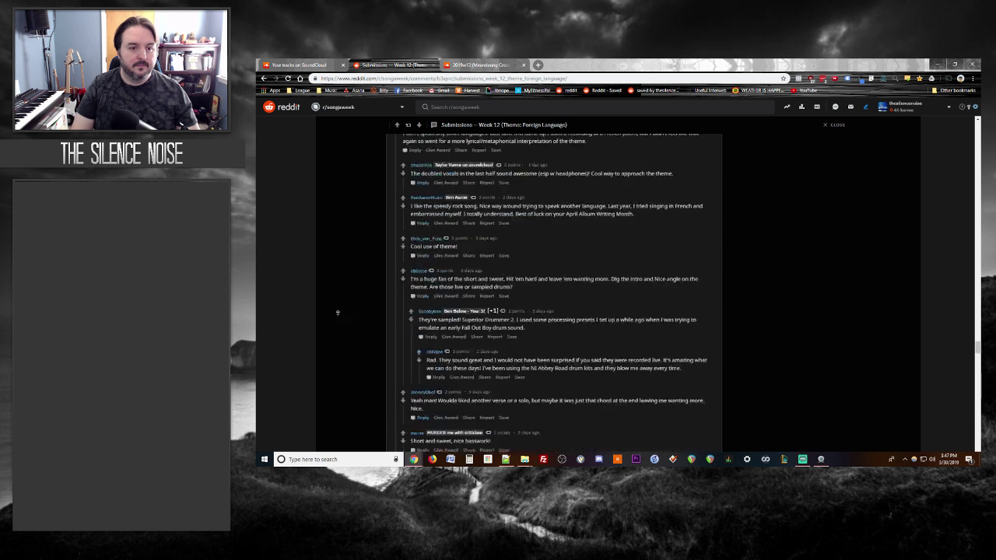
scroll(340, 321, "down", 14)
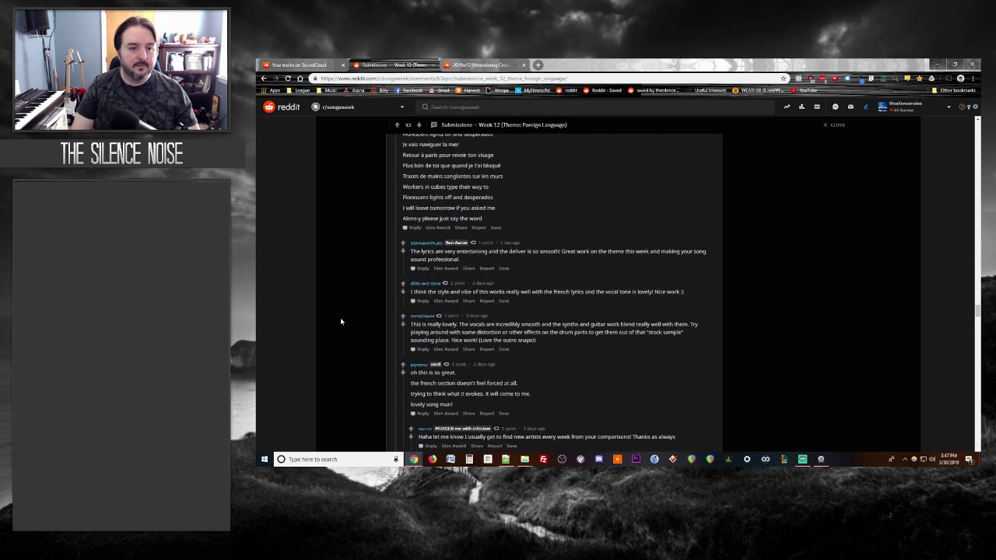
scroll(340, 320, "down", 14)
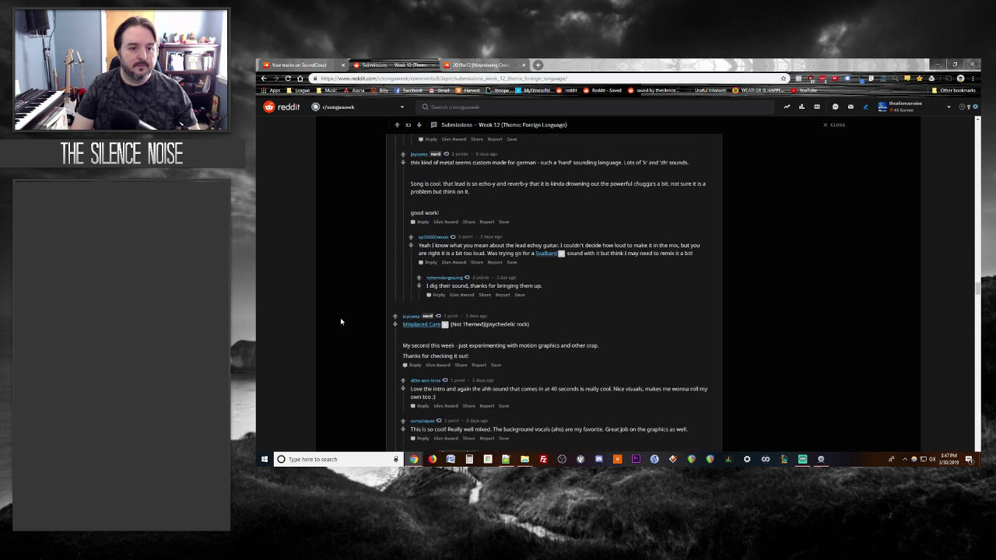
scroll(341, 321, "down", 14)
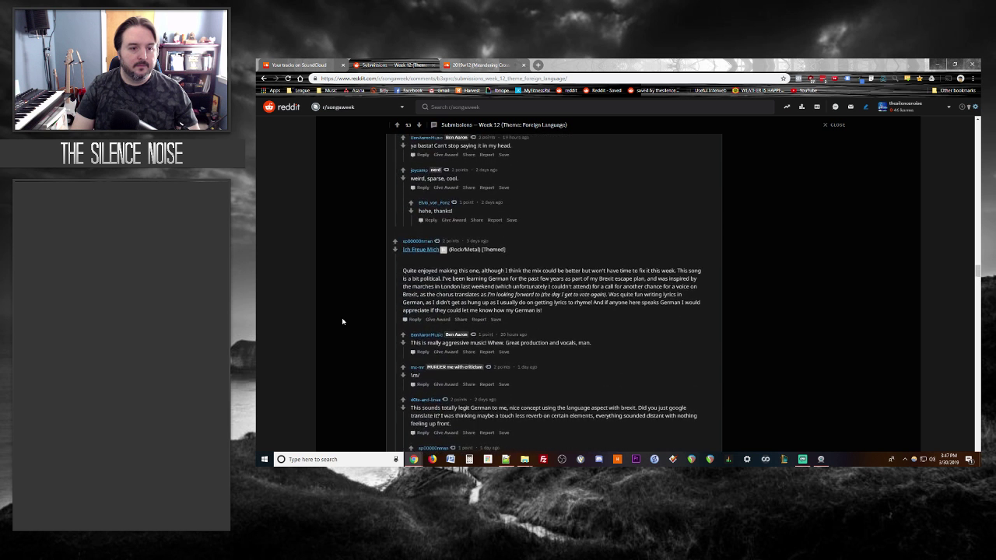
scroll(342, 320, "down", 3)
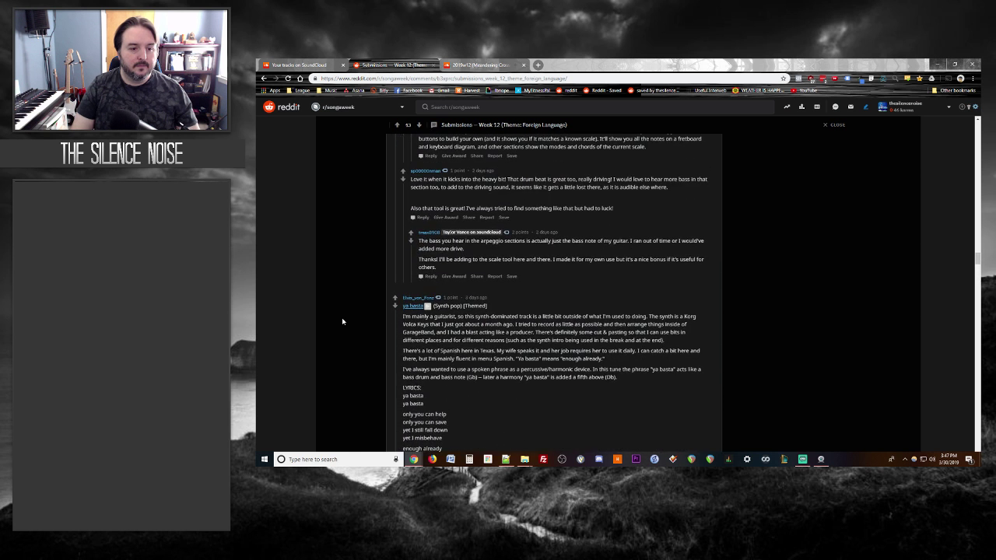
scroll(491, 231, "down", 3)
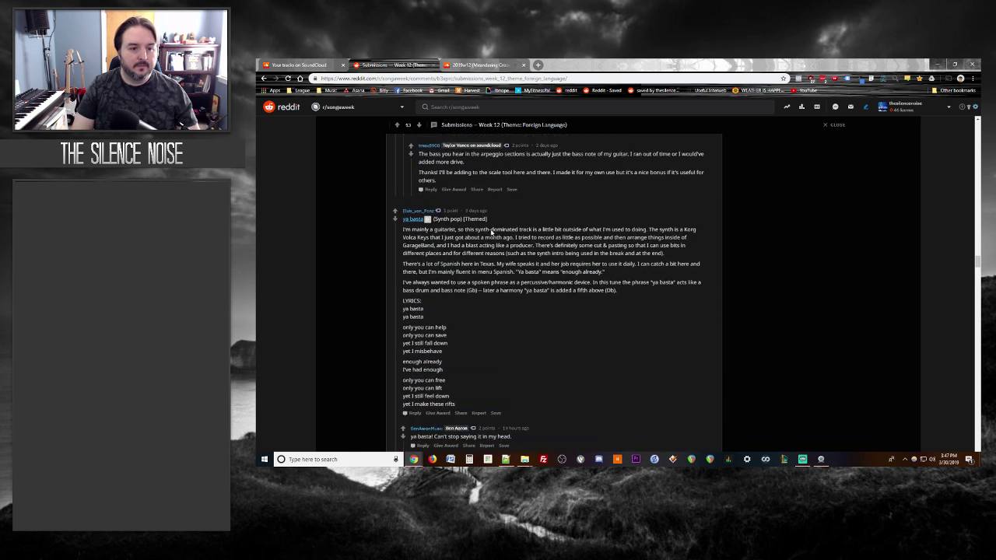
left_click(472, 64)
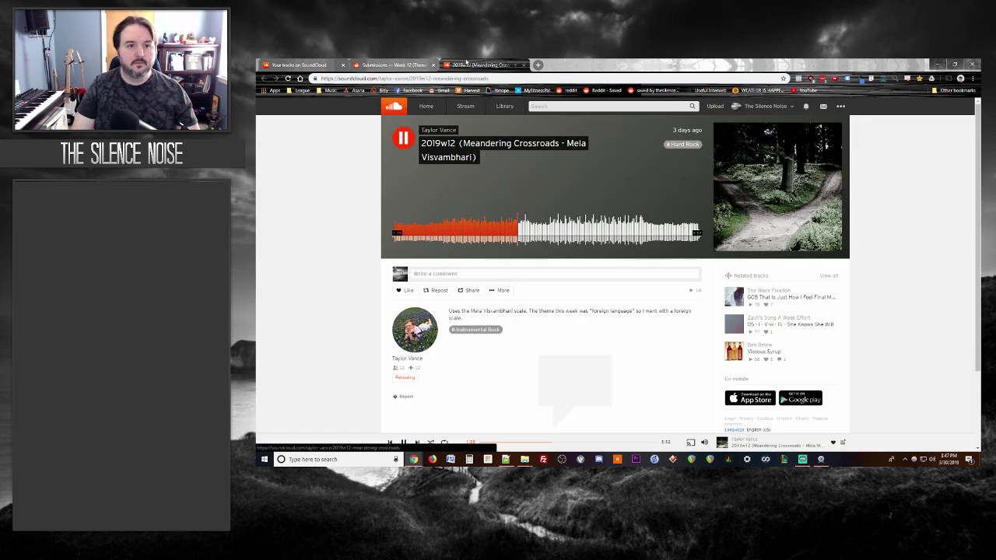
Step: Pause Meandering Crossroads, glance at the Reddit thread, then close the track page
key("space")
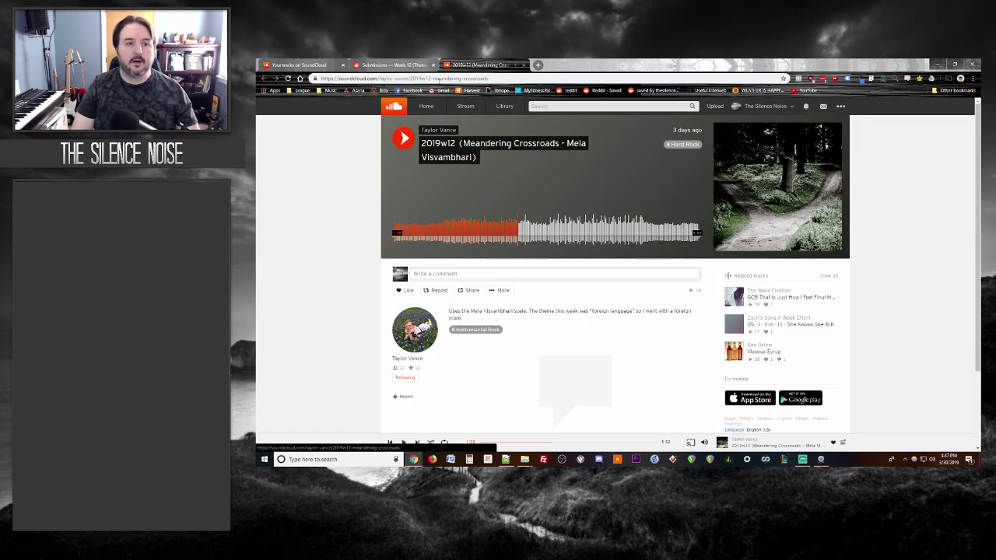
left_click(397, 65)
scroll(357, 214, "down", 2)
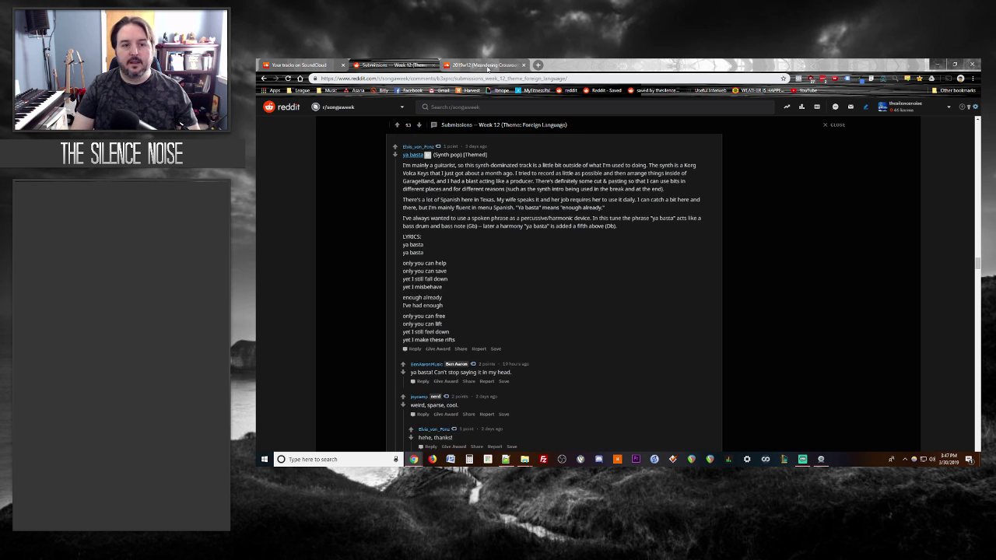
left_click(487, 67)
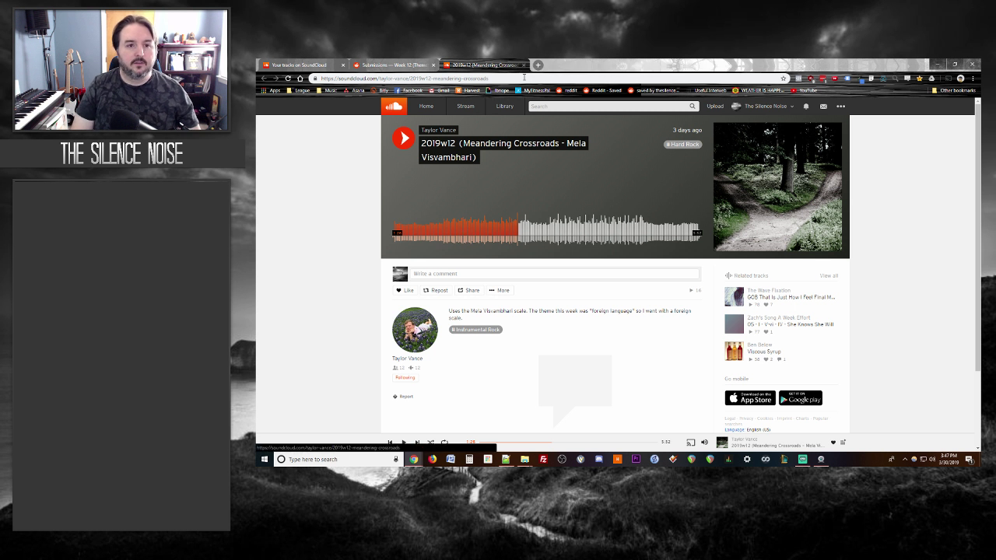
left_click(525, 64)
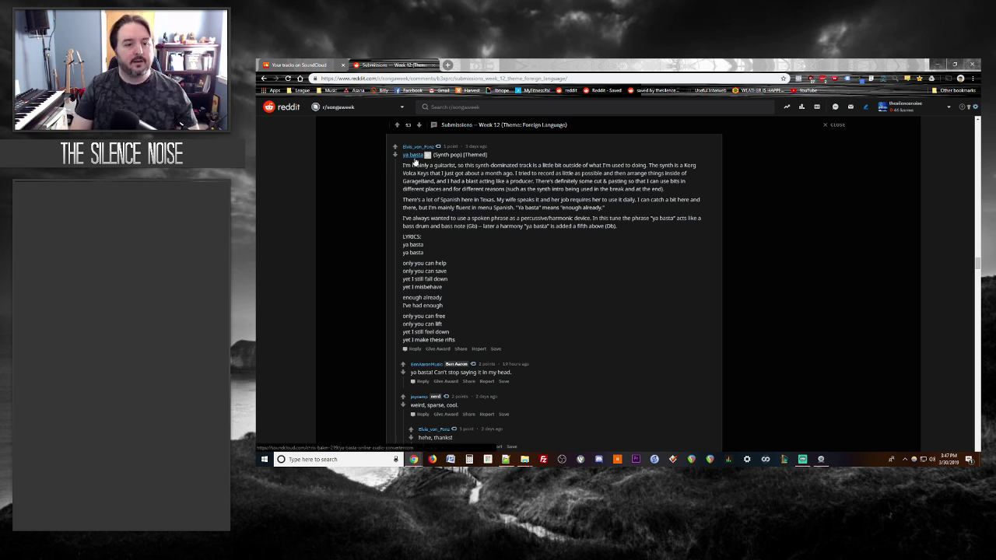
Step: Open the ya basta submission's track, glance at the thread, and return to it
left_click(412, 155)
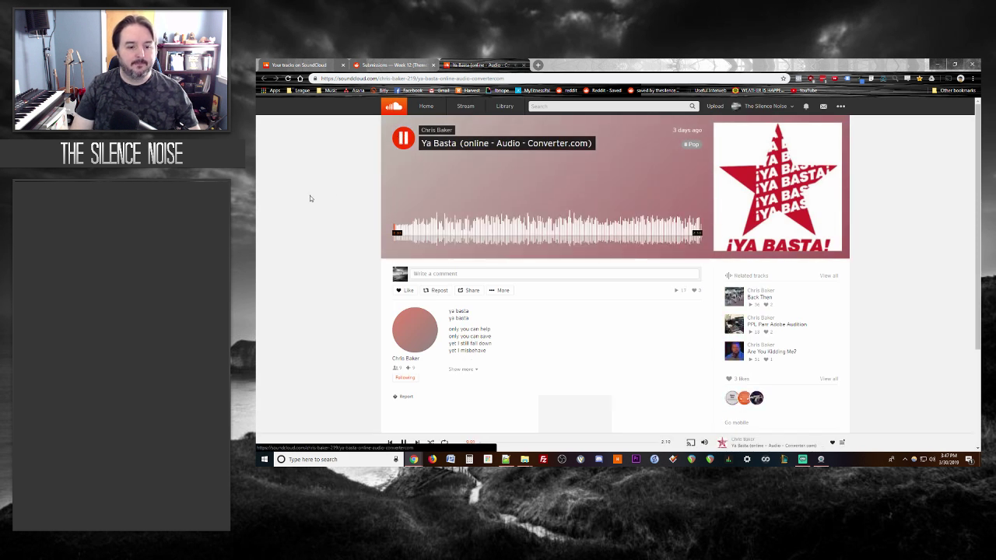
scroll(338, 252, "down", 1)
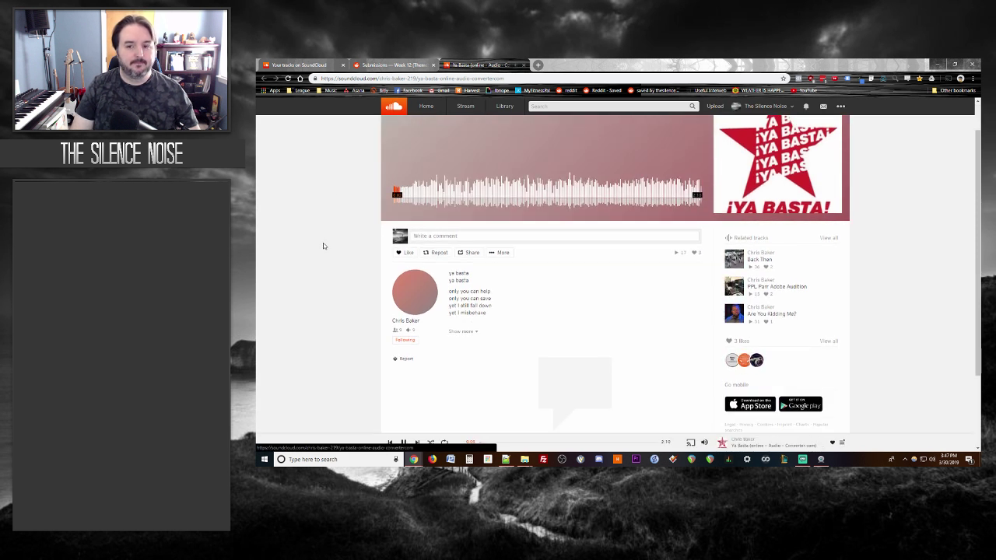
scroll(323, 246, "up", 1)
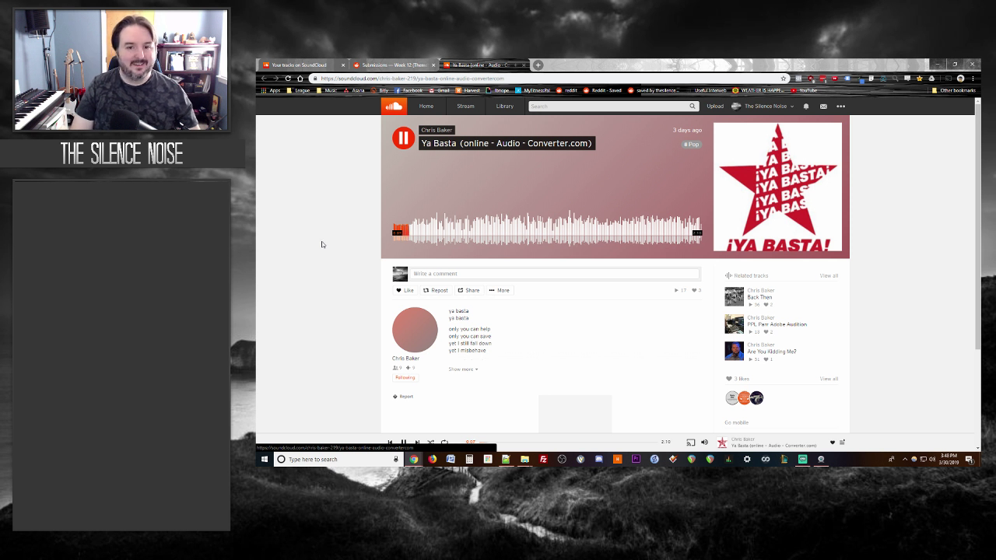
key("ctrl+shift+Tab")
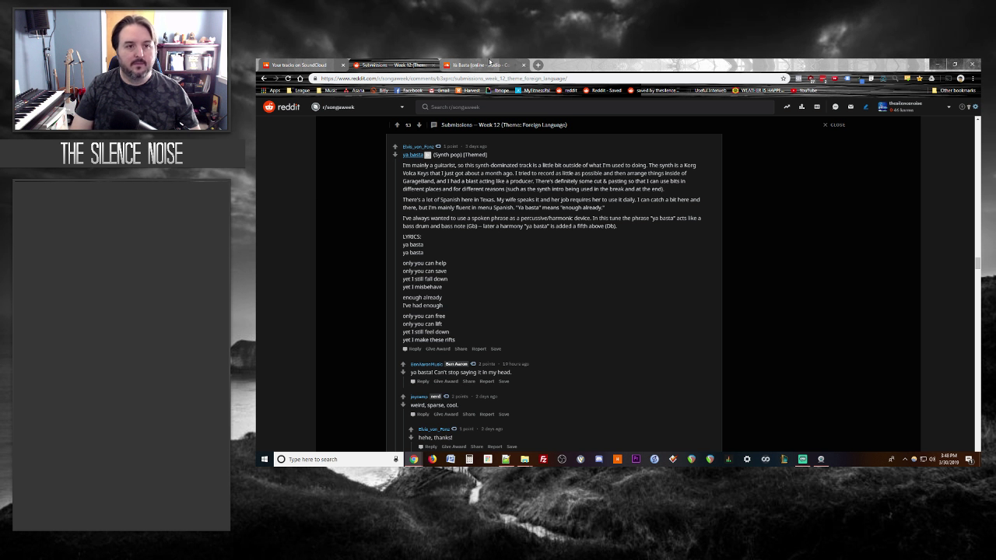
key("ctrl+Tab")
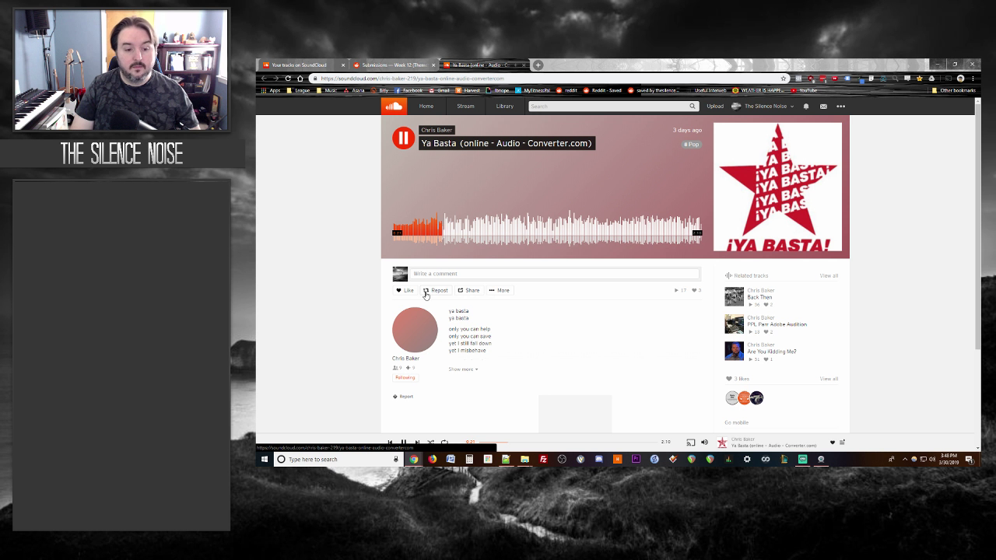
Step: Expand the Ya Basta lyrics and search the web for 'ya basta'
left_click(461, 370)
scroll(276, 272, "down", 1)
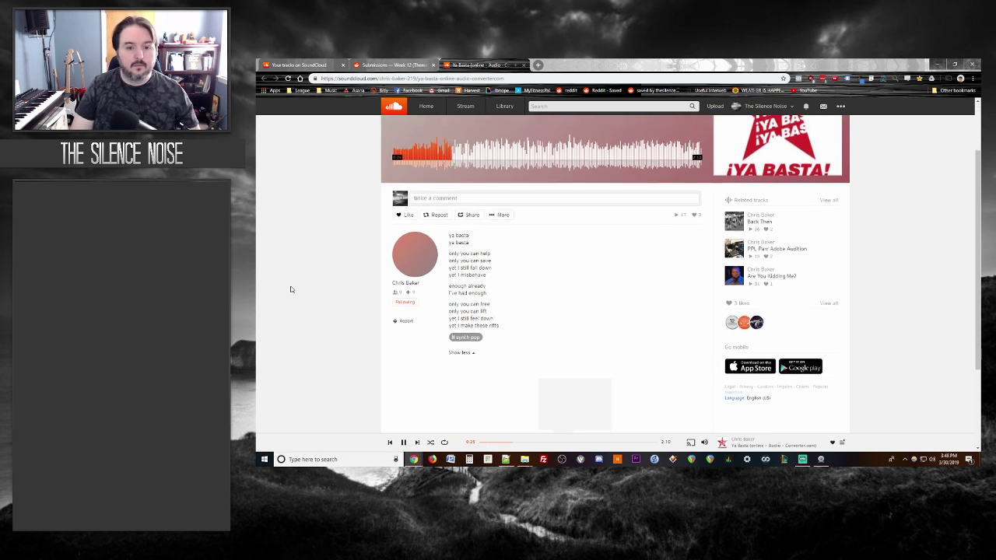
scroll(291, 289, "up", 1)
left_click_drag(479, 276, 448, 277)
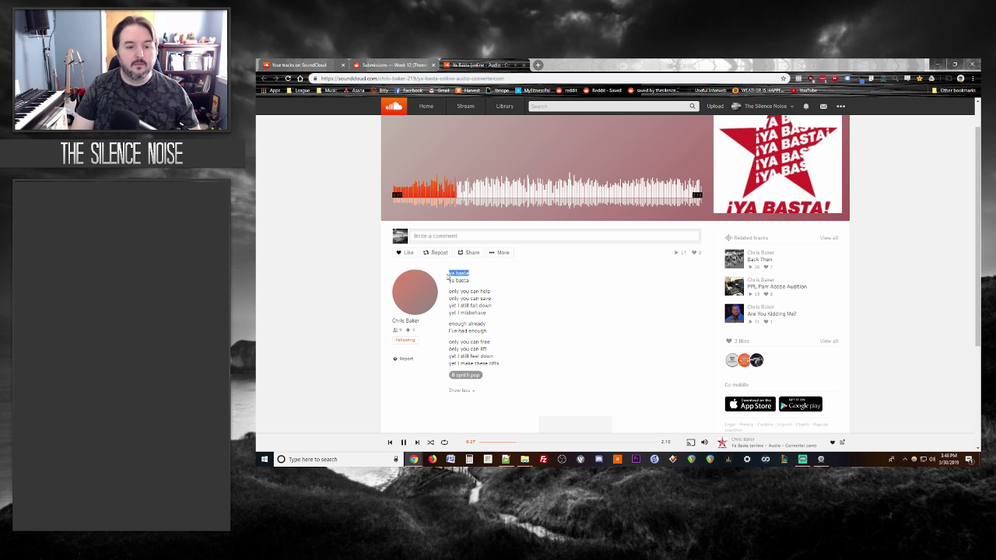
right_click(449, 274)
left_click(471, 284)
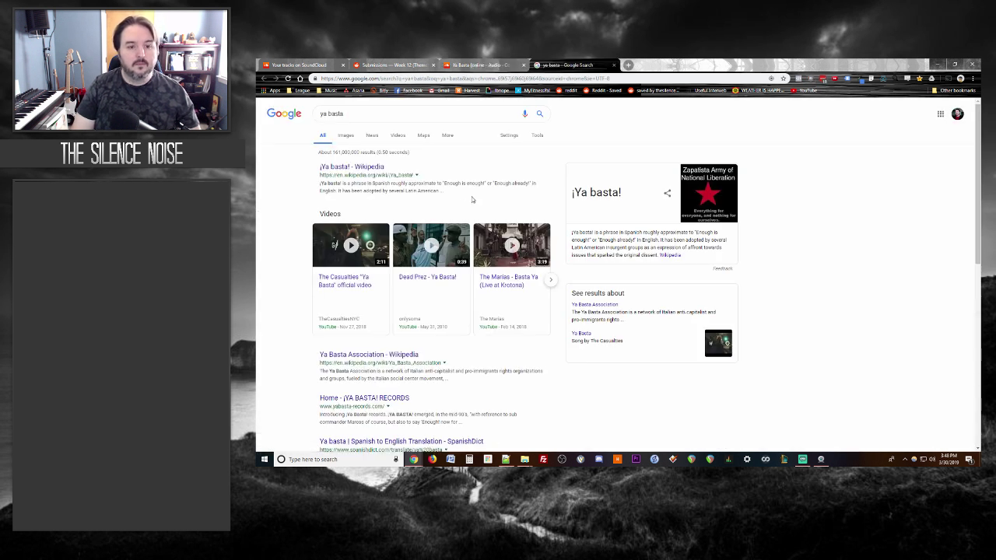
Step: Close the Google search and return to the Reddit thread at the Ya Basta post
left_click(614, 66)
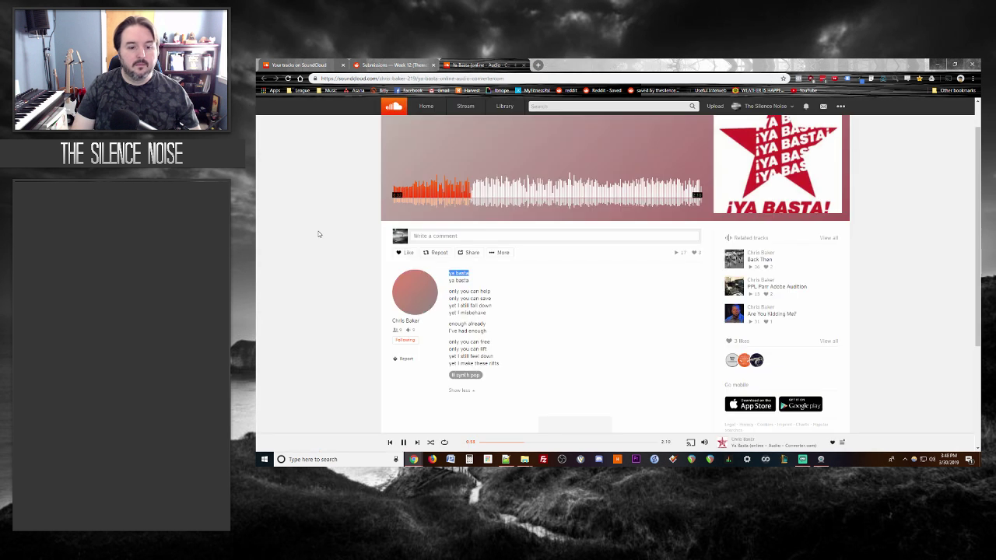
scroll(321, 238, "down", 2)
scroll(321, 237, "up", 2)
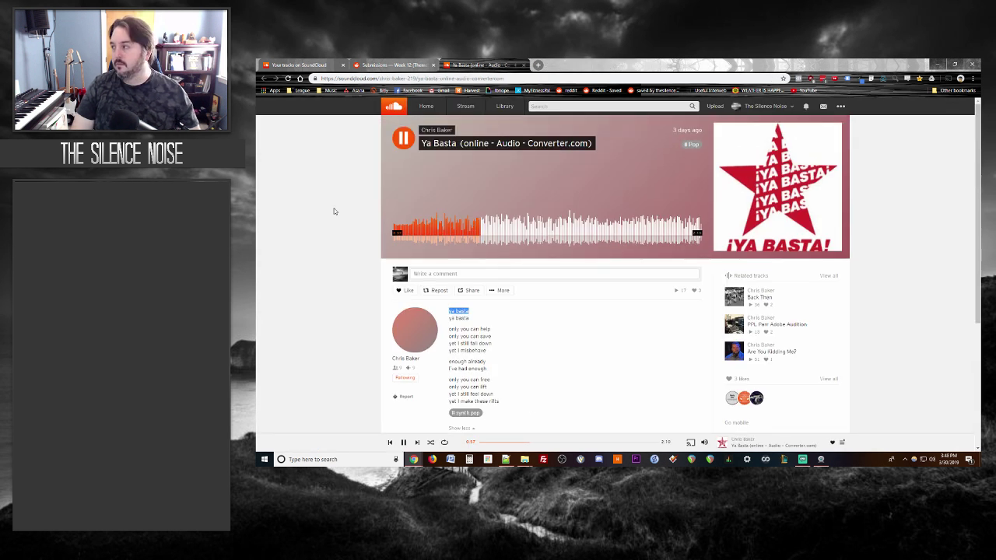
key("ctrl+shift+Tab")
scroll(335, 187, "down", 1)
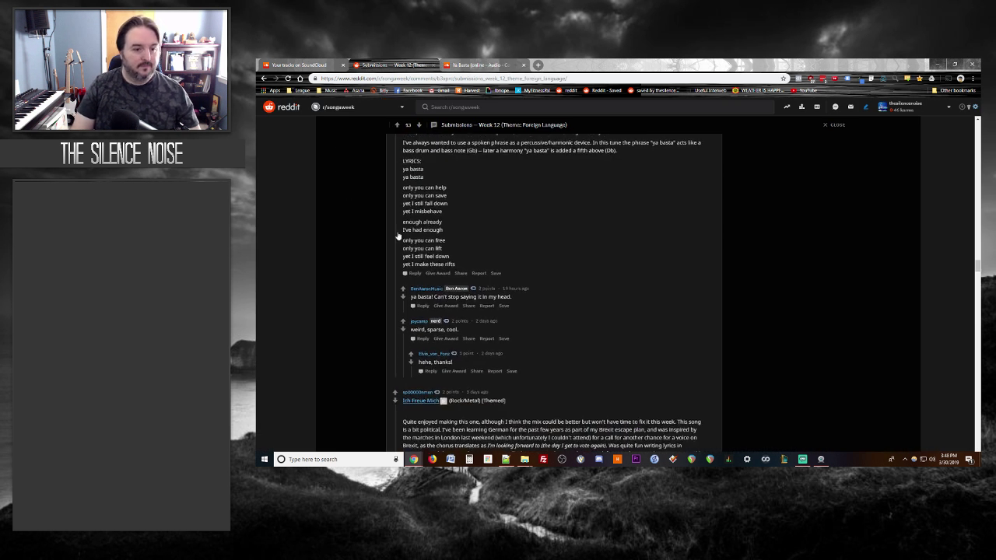
Step: Post a Ya Basta reply likening it to strange 80s new wave, then pause the track
left_click(415, 274)
type("This felt ")
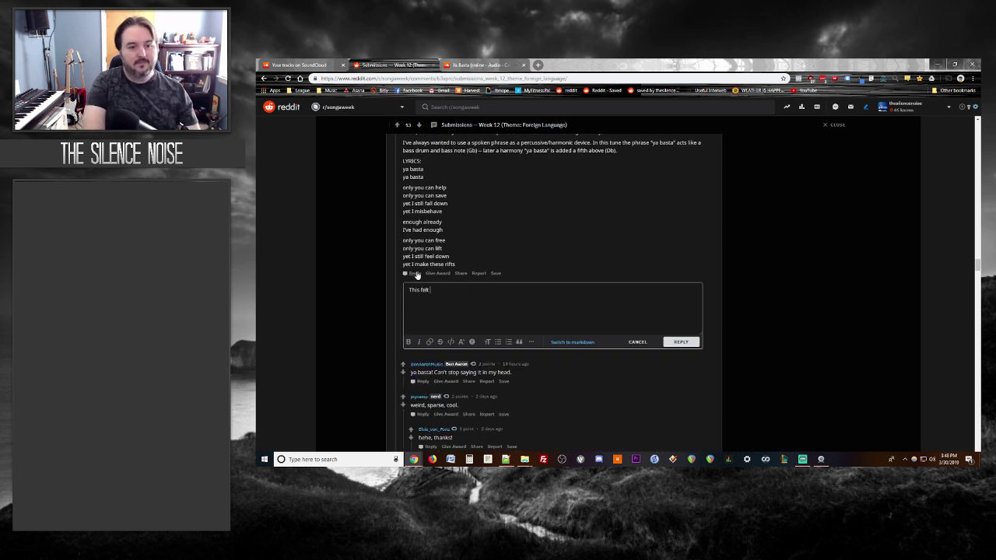
type("a ton like the more esot")
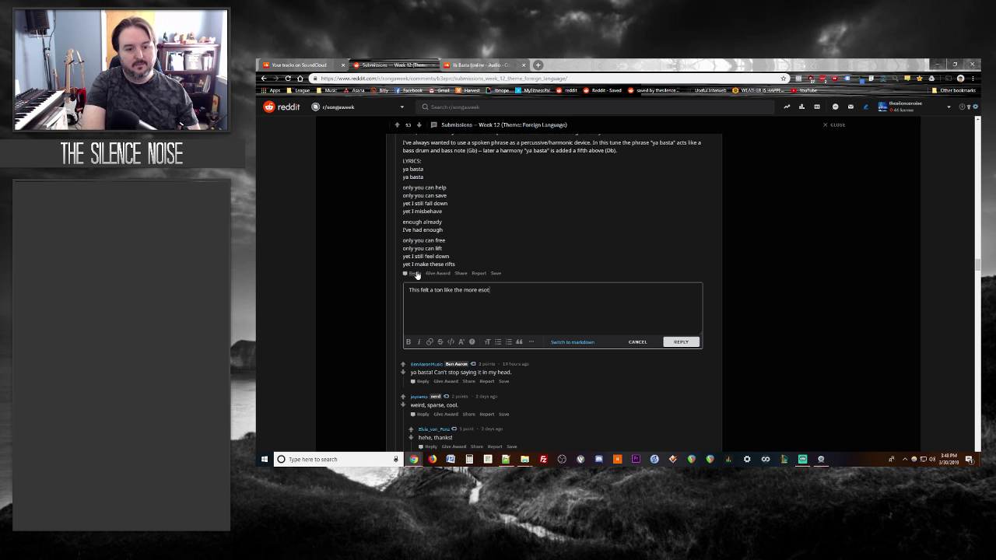
type("eric/strange 80")
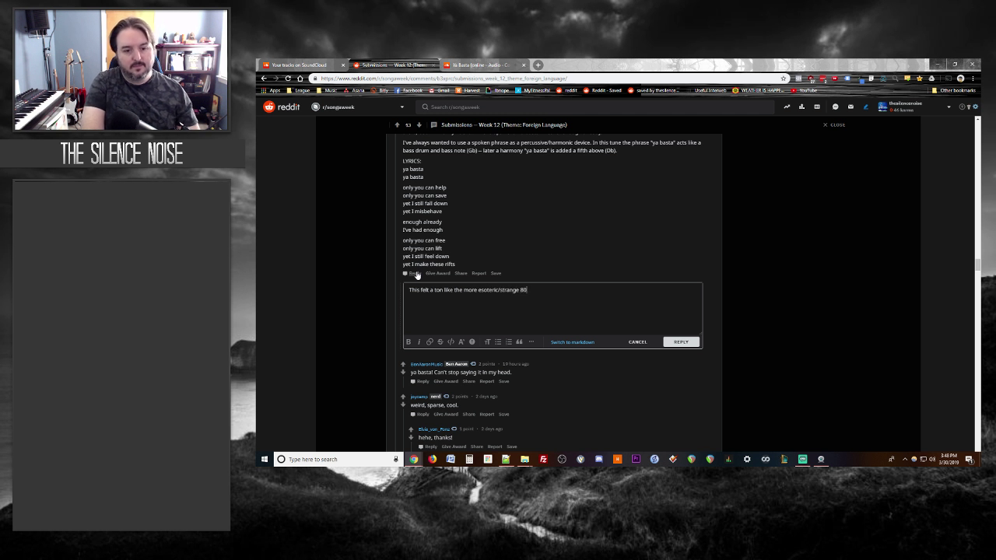
type("s new wave stuff which")
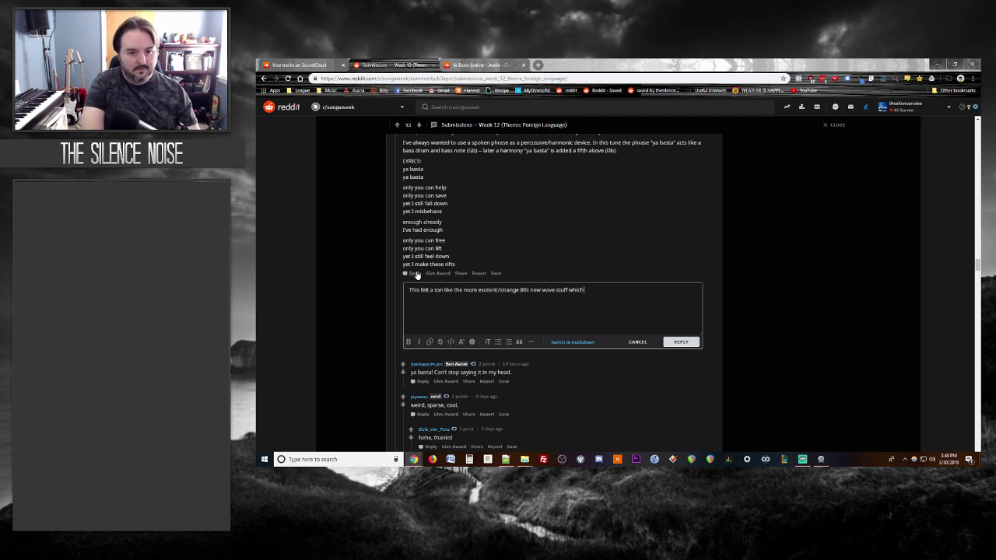
type(" is in my rotation daily.")
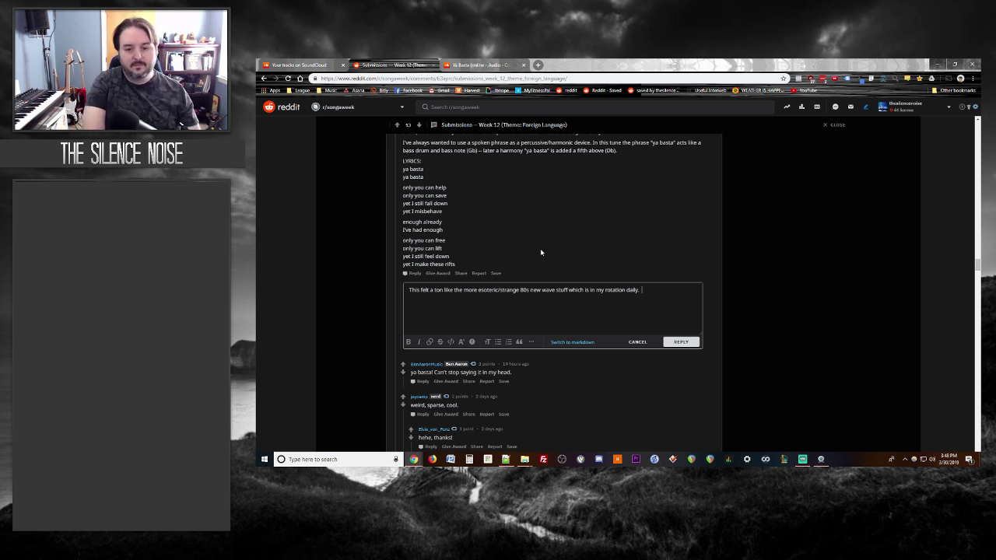
type("Definitely sticks in ")
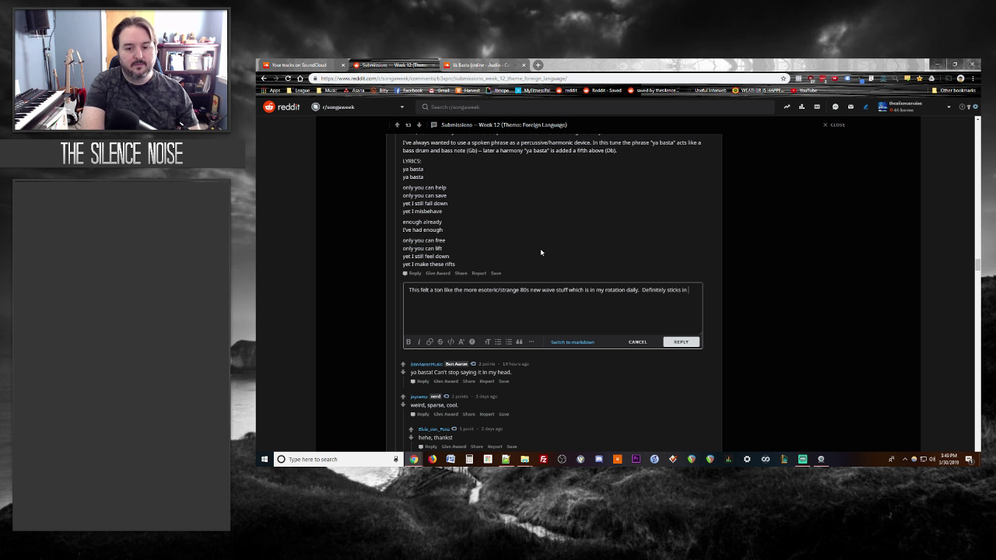
type("your head!")
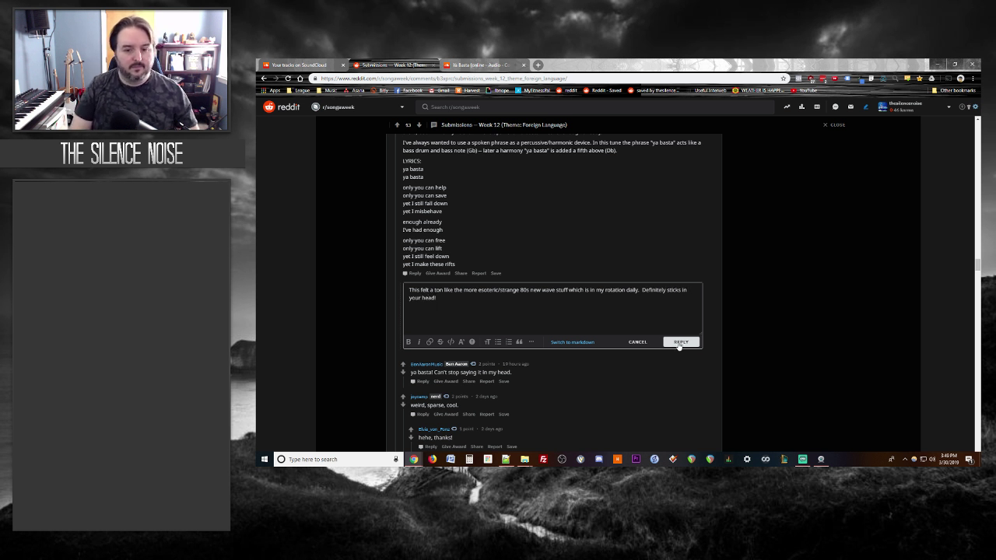
left_click(680, 342)
left_click(522, 65)
key("space")
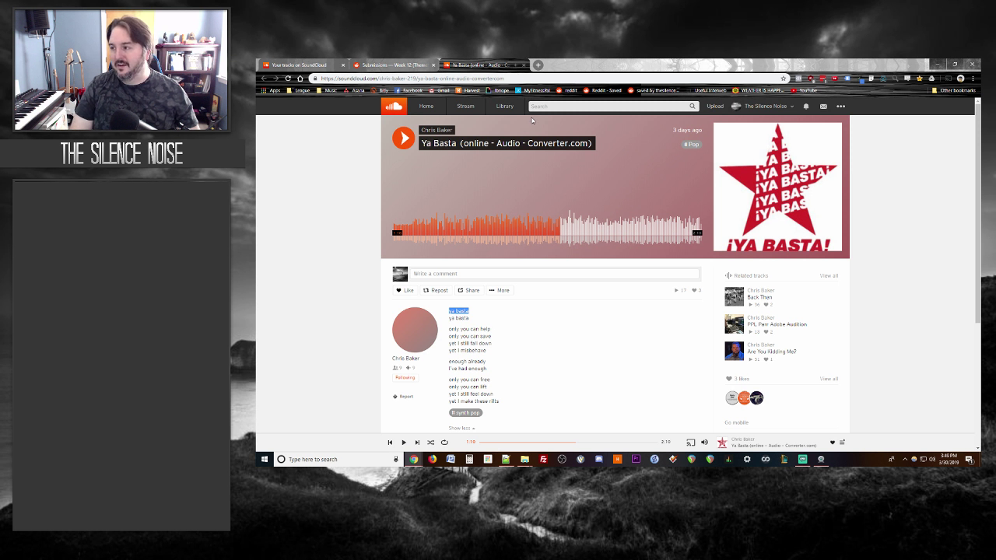
Step: Close the Ya Basta track and open the Ich Freue Mich link from the thread
left_click(523, 64)
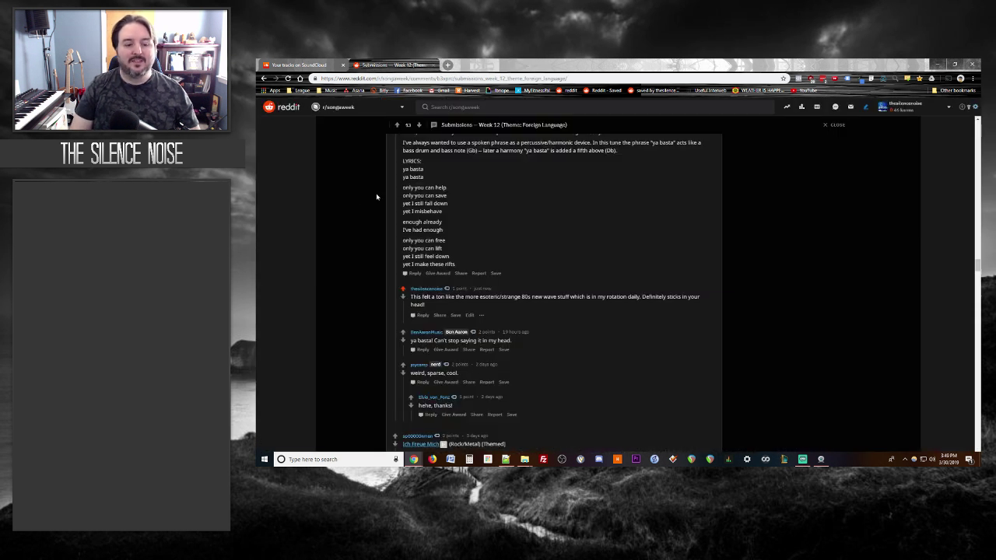
scroll(372, 202, "down", 1)
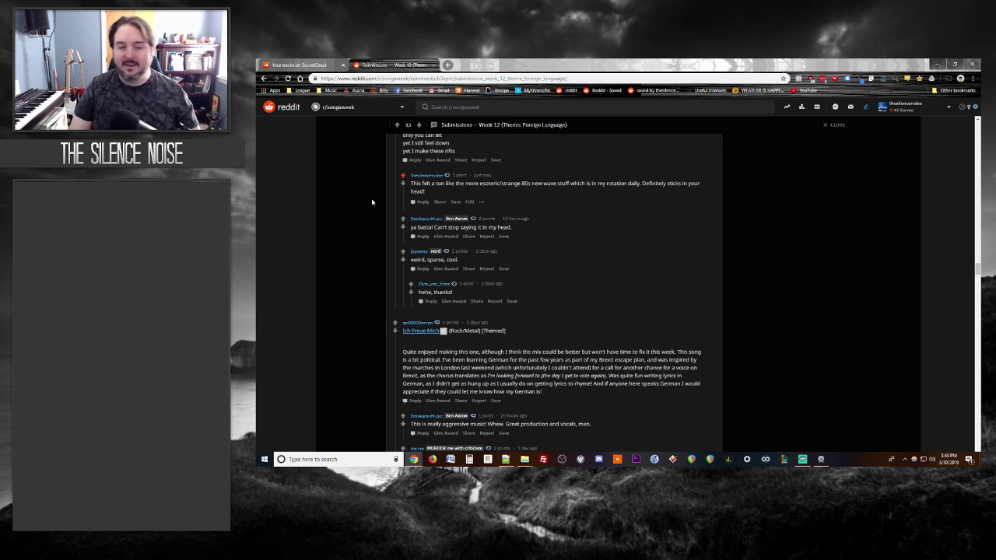
scroll(362, 200, "down", 3)
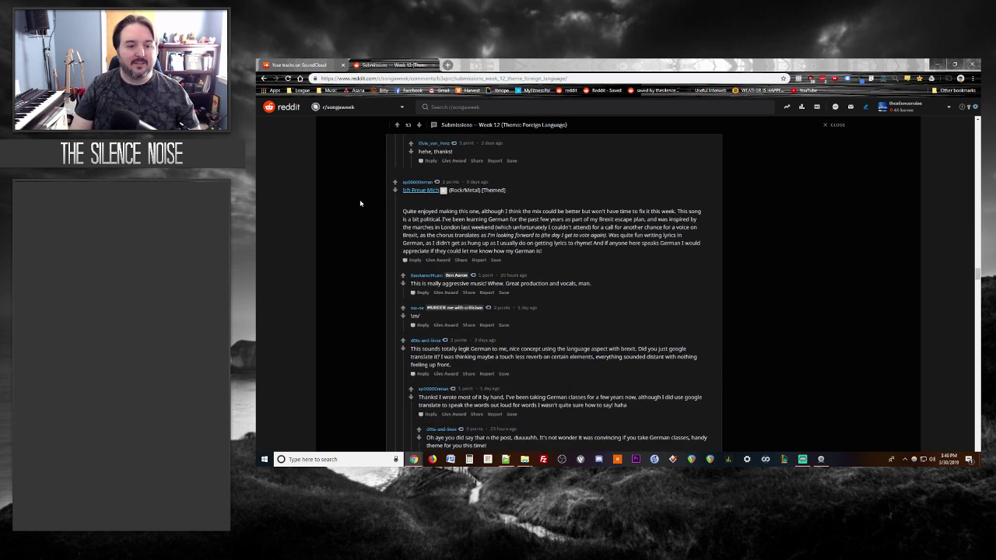
left_click(425, 181)
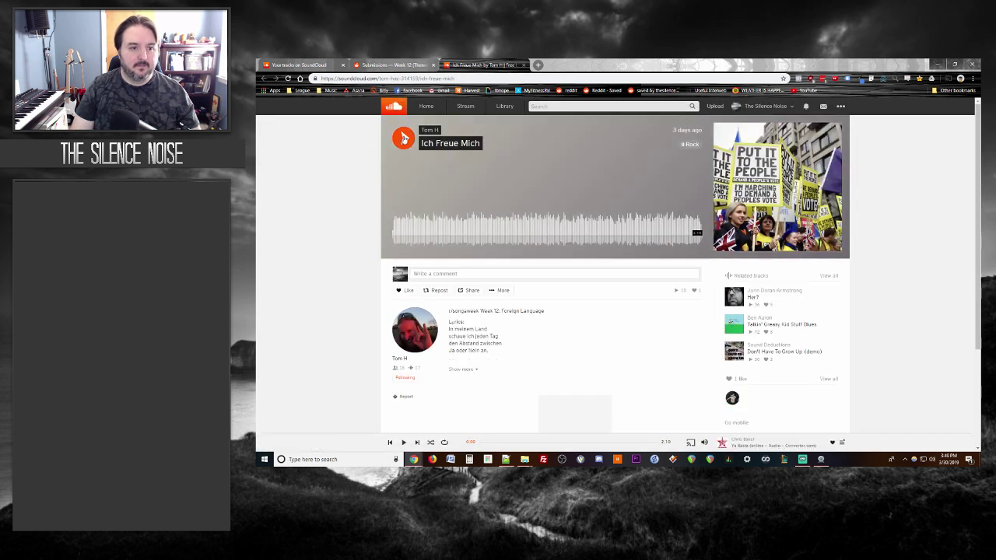
Step: Move between the Reddit thread and the playing Ich Freue Mich track page
key("ctrl+shift+Tab")
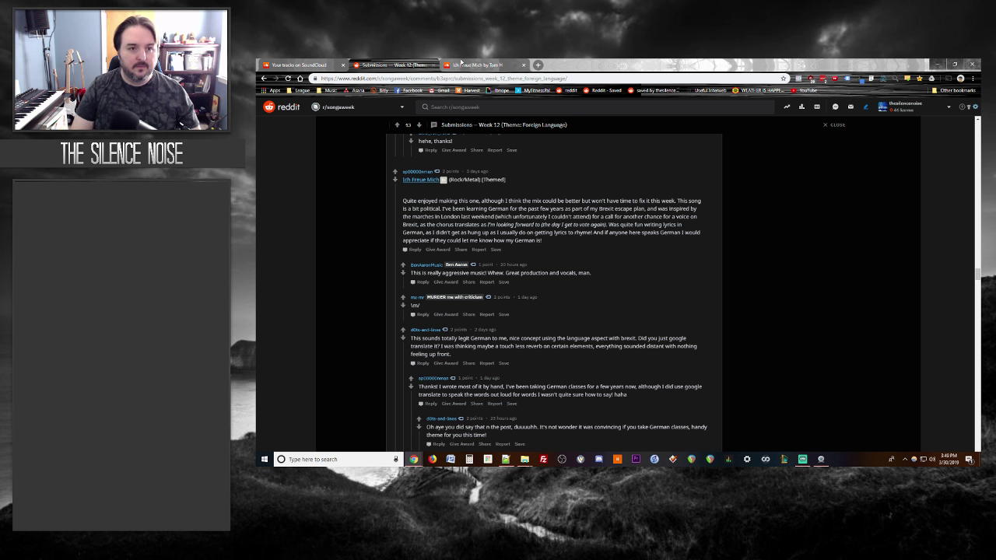
left_click(461, 64)
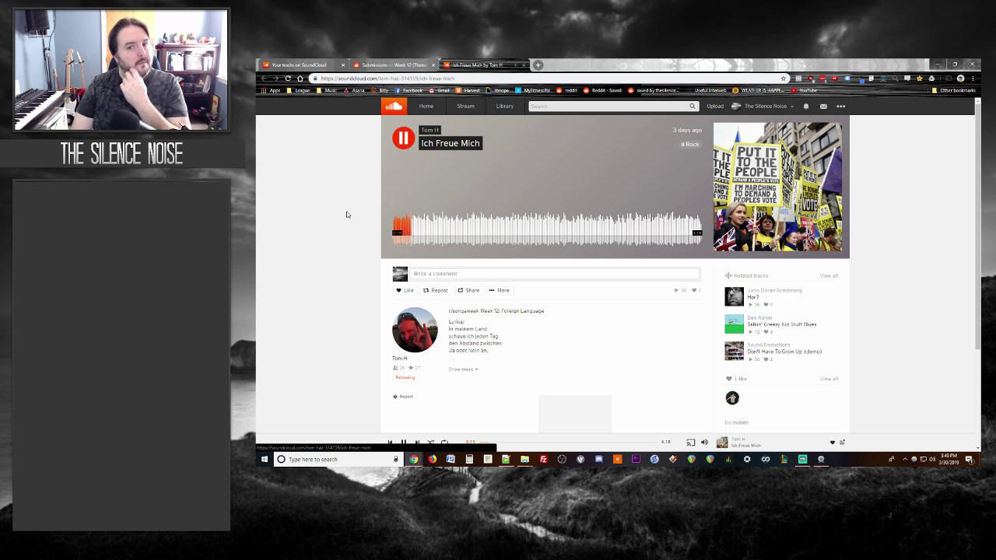
left_click(387, 63)
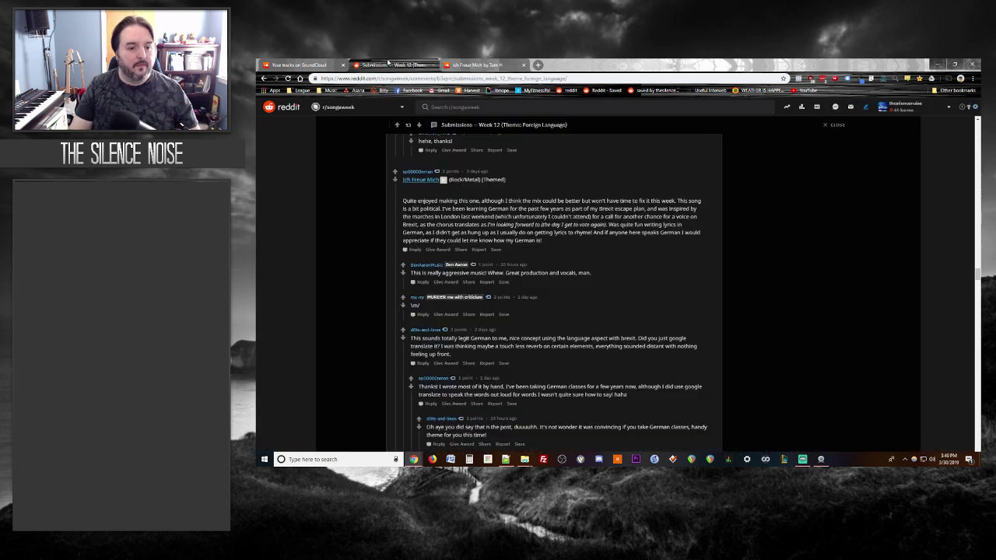
left_click(474, 63)
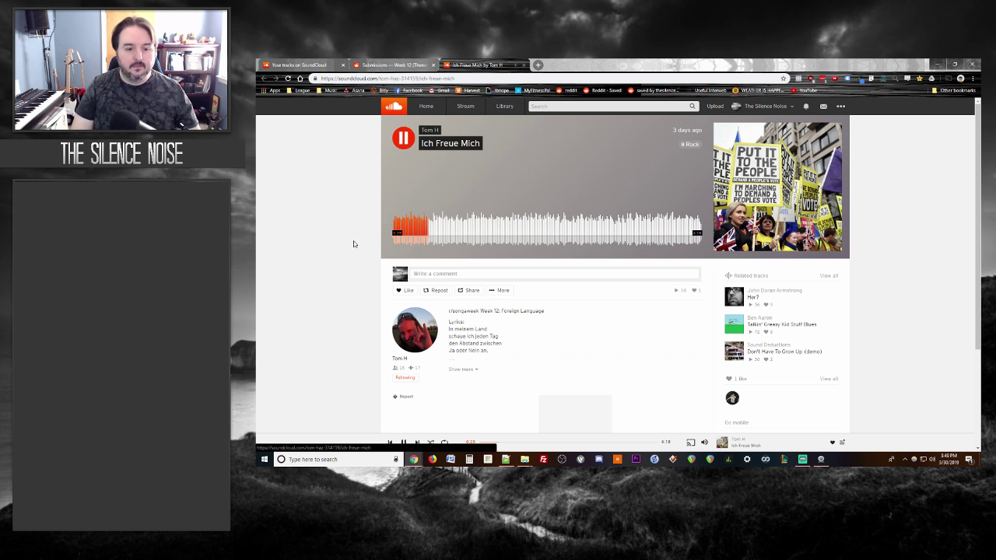
Step: Expand the full German lyrics of Ich Freue Mich and read through them
left_click(460, 369)
scroll(329, 284, "down", 1)
scroll(329, 285, "down", 1)
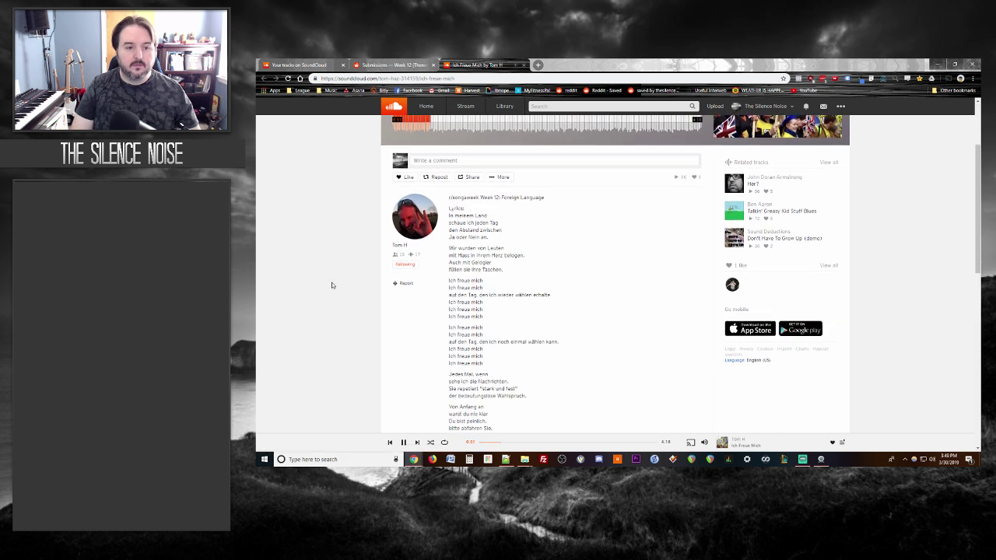
scroll(321, 281, "up", 1)
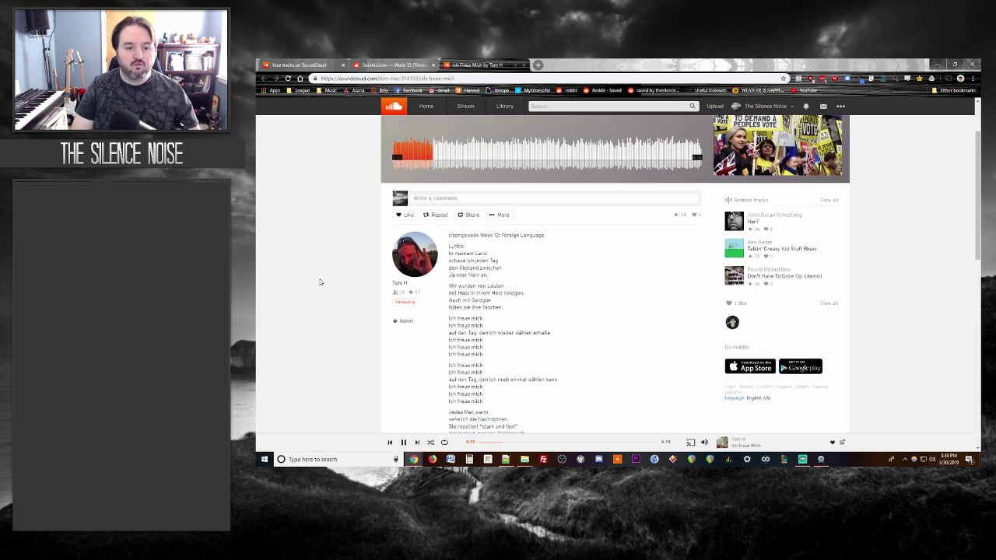
scroll(321, 282, "up", 1)
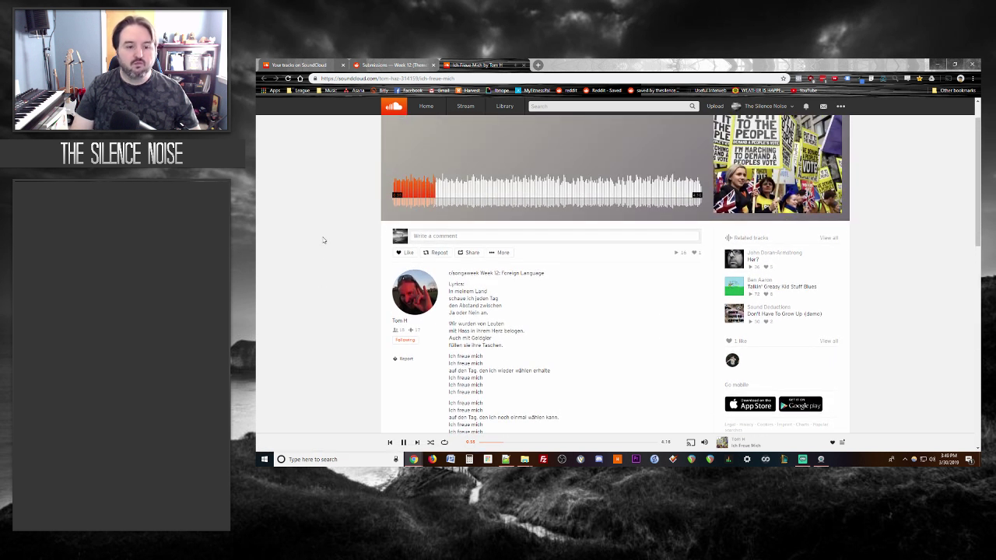
scroll(326, 235, "down", 1)
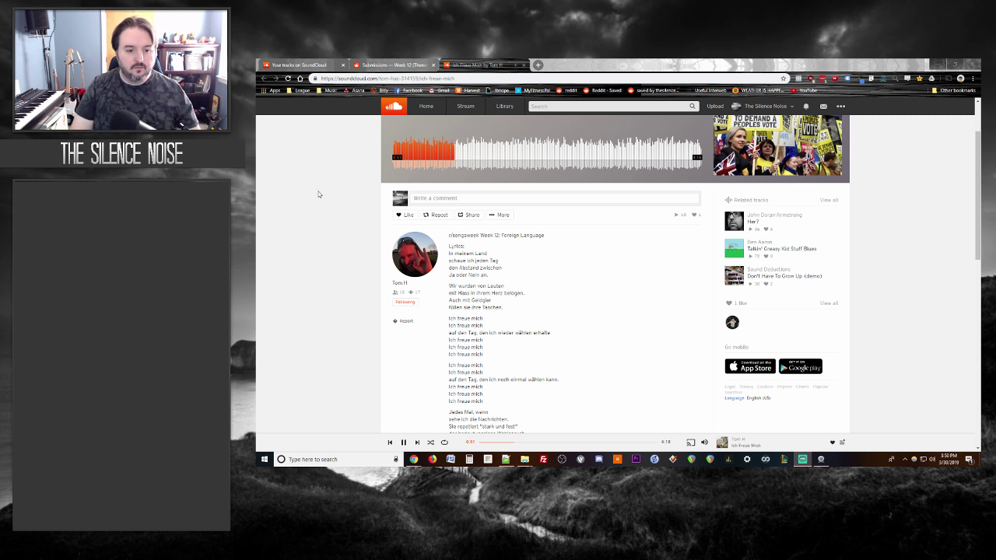
scroll(324, 187, "up", 1)
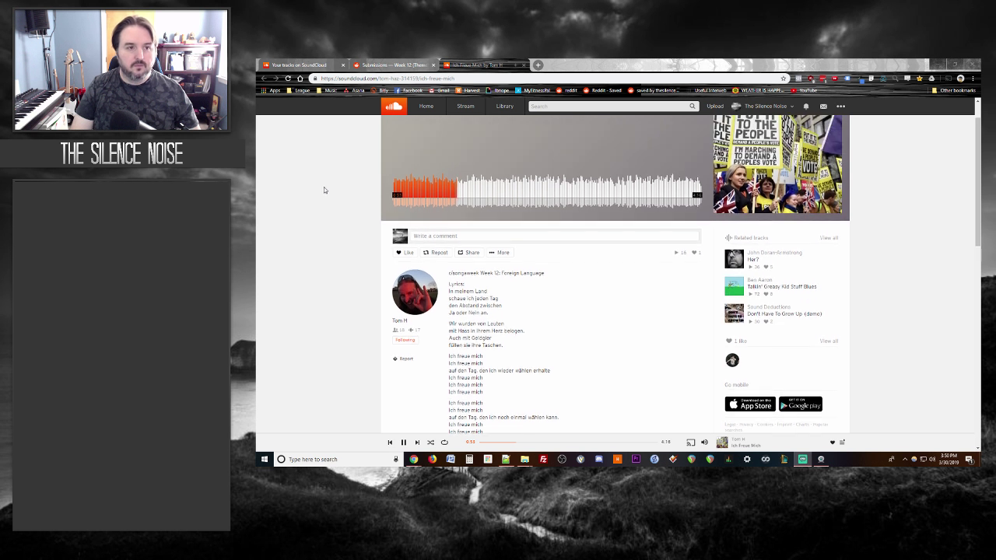
Step: Glance at the track page once more, then settle on the Ich Freue Mich Reddit post
key("ctrl+shift+Tab")
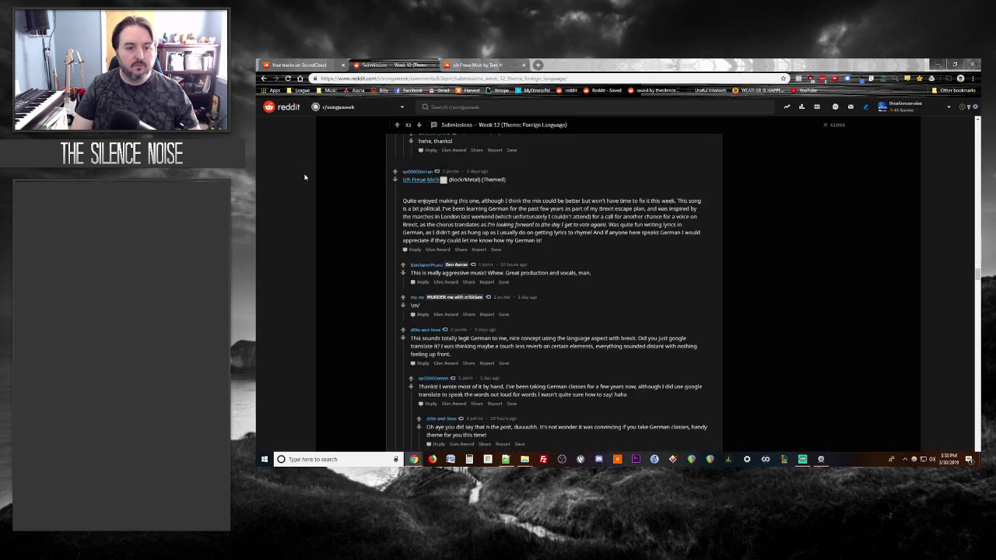
key("ctrl+Tab")
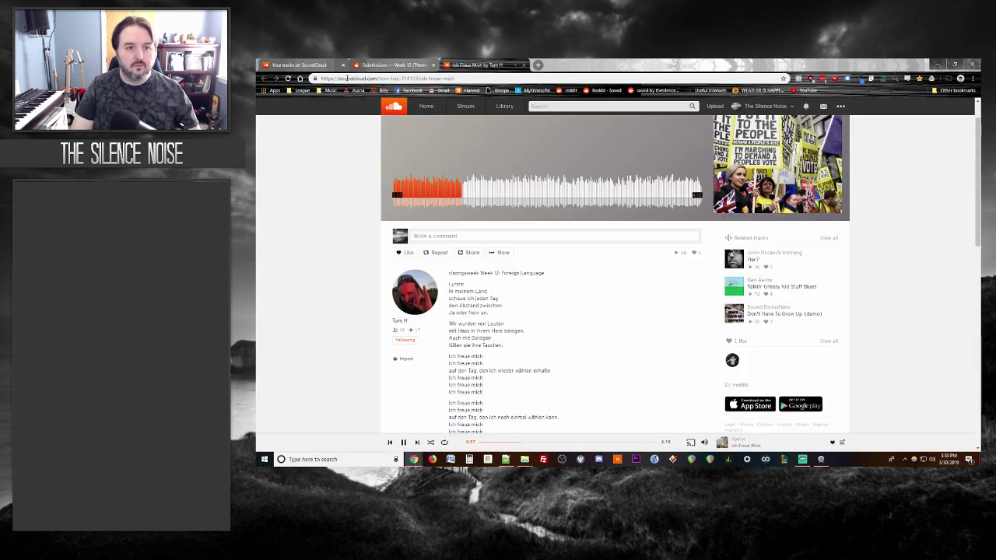
scroll(323, 194, "up", 1)
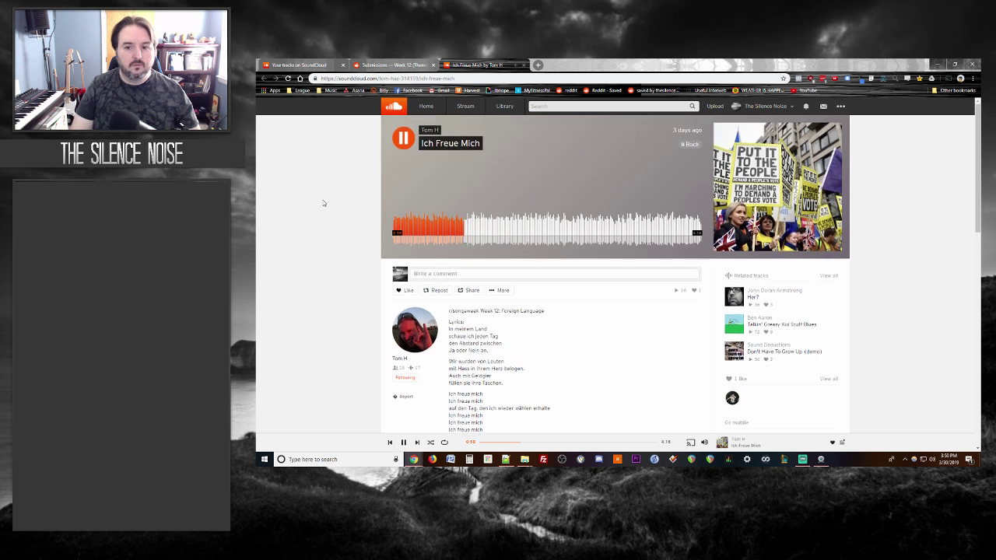
scroll(326, 210, "down", 2)
key("ctrl+shift+Tab")
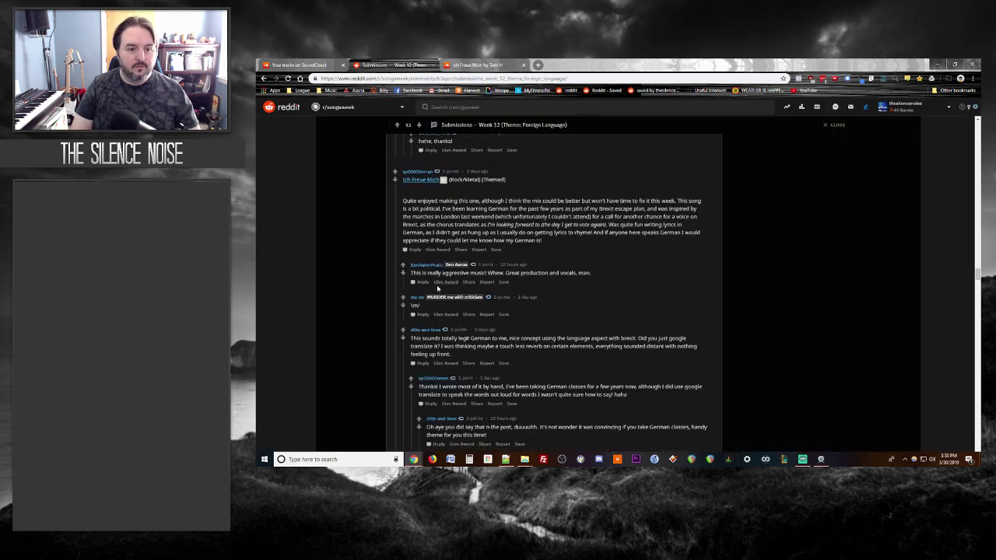
Step: Post a reply saying Ich Freue Mich sounds like a German Motorhead
left_click(414, 250)
type("Good t")
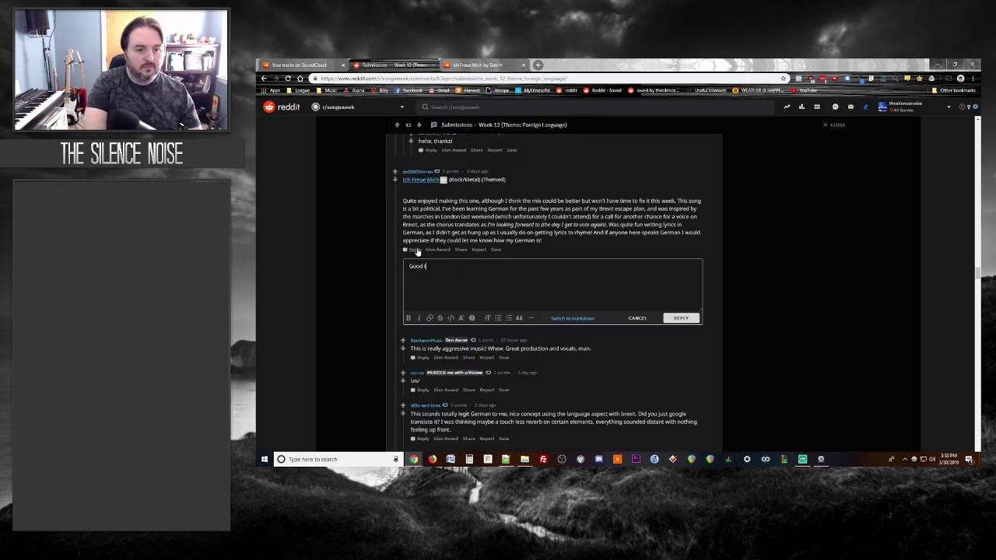
type("hing you've got")
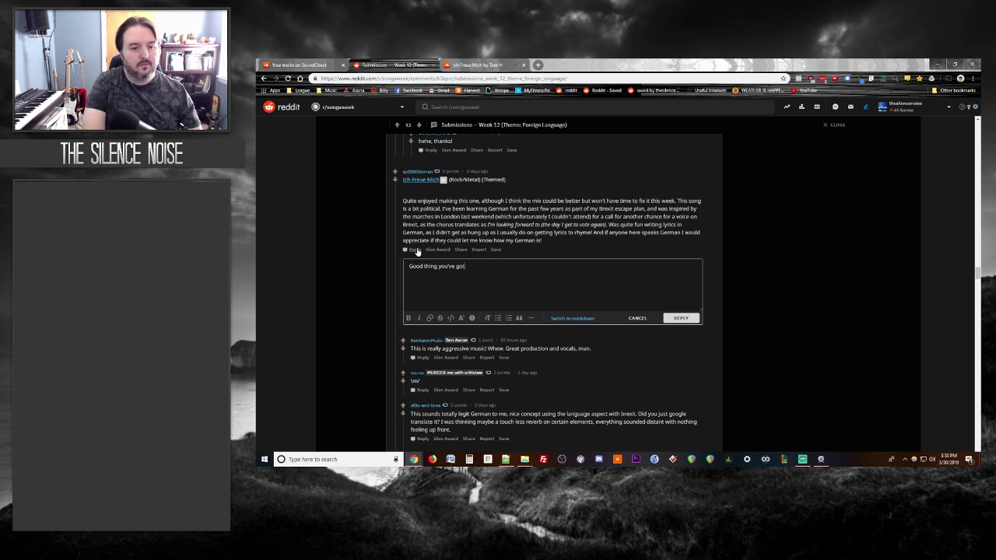
key("BackSpace")
key("BackSpace")
key("BackSpace")
key("BackSpace")
key("BackSpace")
key("BackSpace")
key("BackSpace")
key("BackSpace")
key("BackSpace")
key("BackSpace")
key("BackSpace")
key("BackSpace")
key("BackSpace")
key("BackSpace")
key("BackSpace")
key("BackSpace")
key("BackSpace")
key("BackSpace")
key("BackSpace")
key("BackSpace")
type("This sounds like")
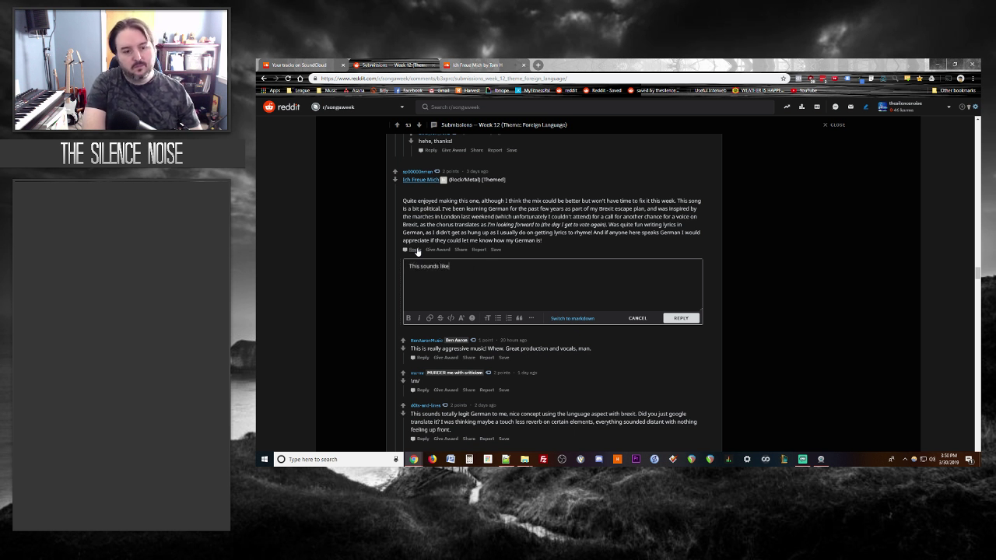
type(" what Motorhead would be ")
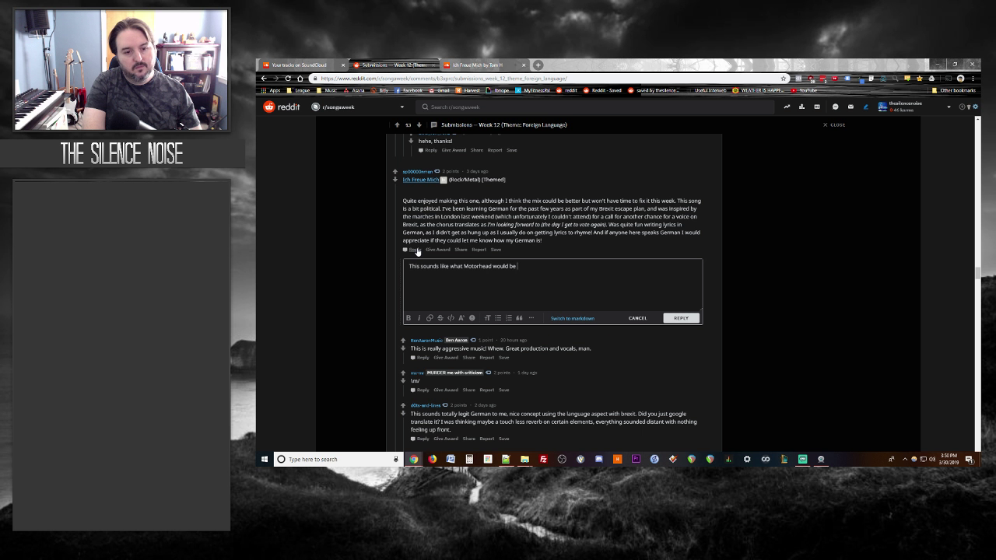
type("doing if they were Germ")
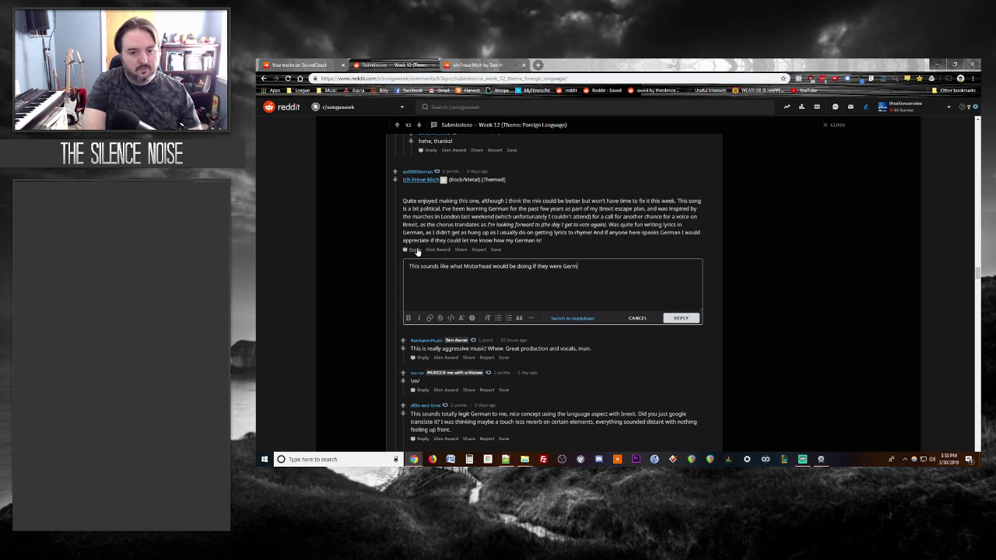
type("an. ")
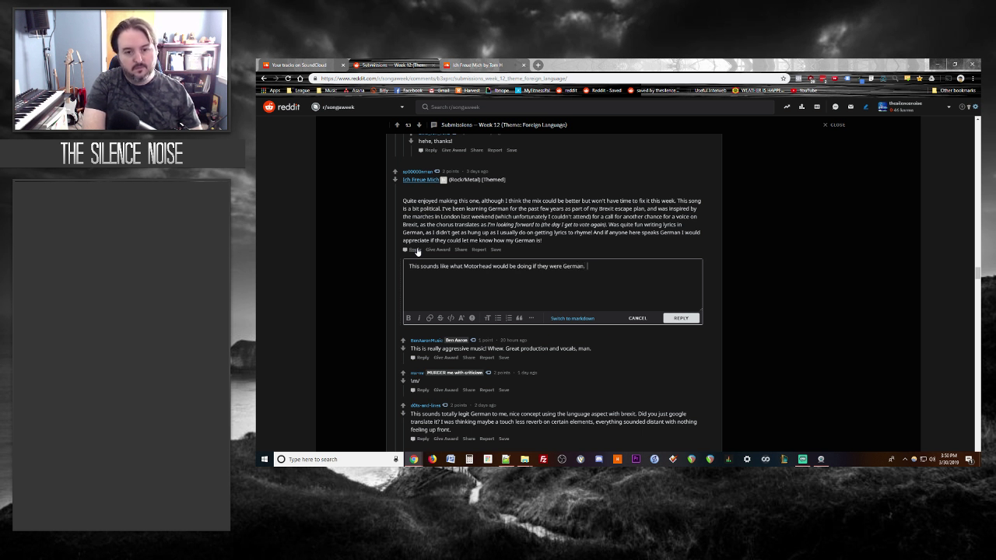
type("Becau")
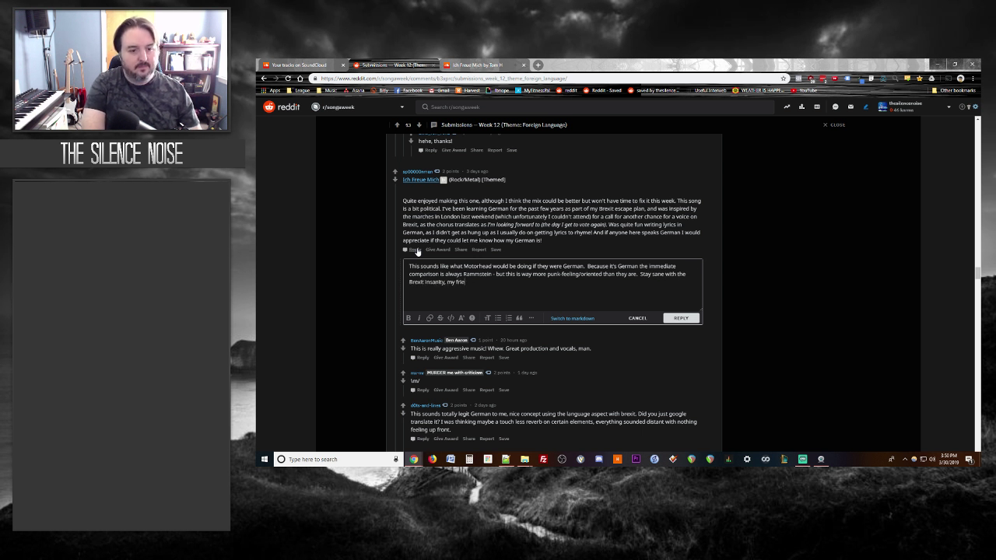
key("Return")
key("Return")
type("I")
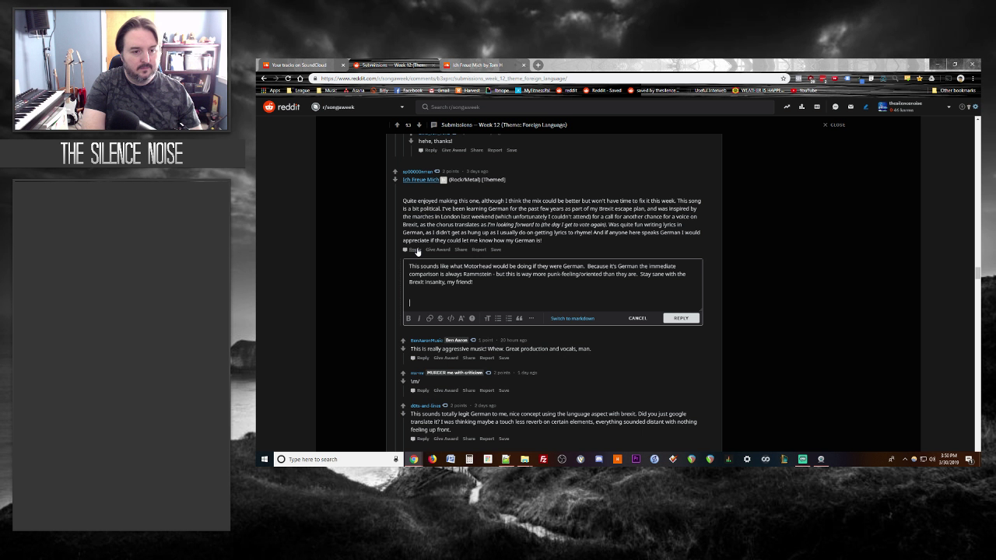
key("BackSpace")
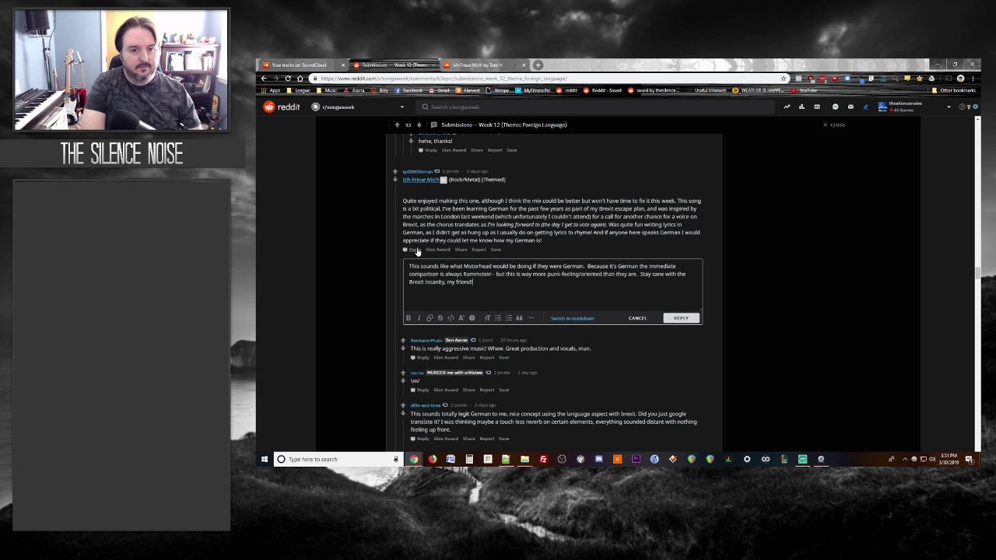
left_click(681, 319)
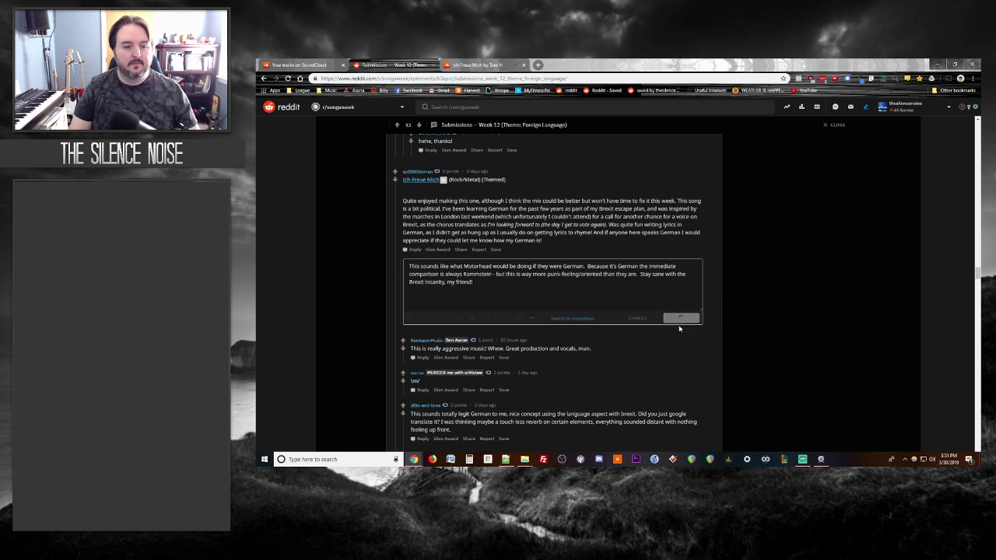
Step: Close the Ich Freue Mich track and open Misplaced Care's YouTube link in a new tab
left_click(468, 63)
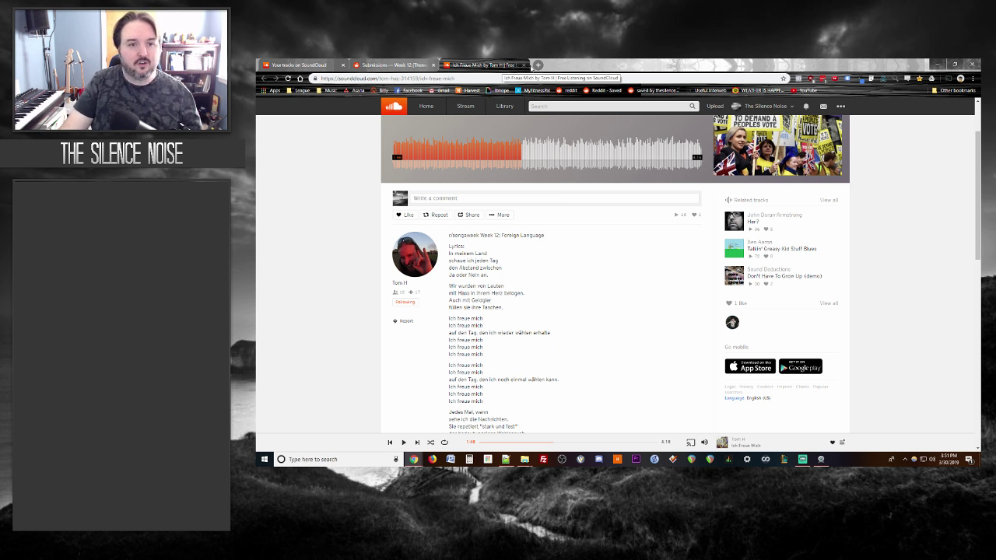
left_click(525, 65)
scroll(338, 244, "down", 5)
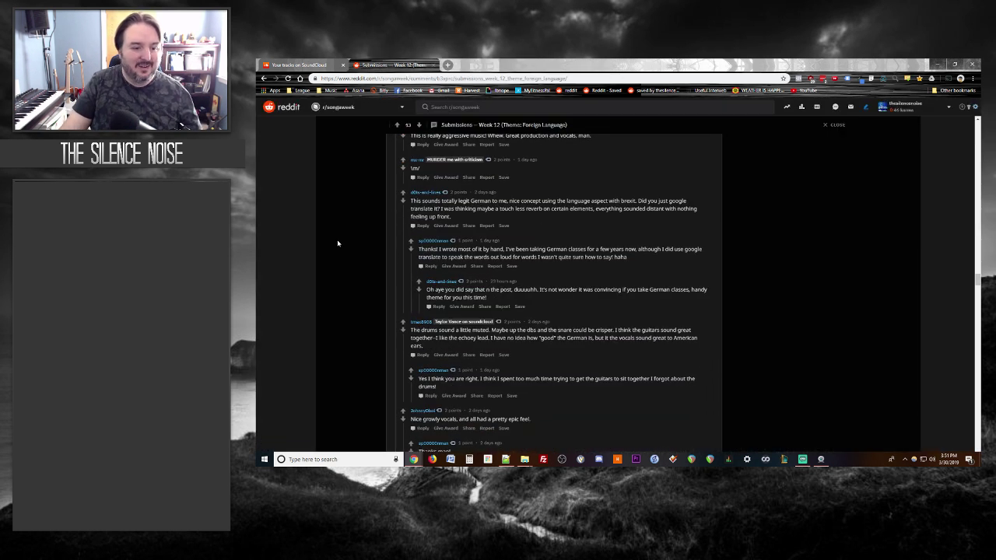
scroll(337, 243, "down", 8)
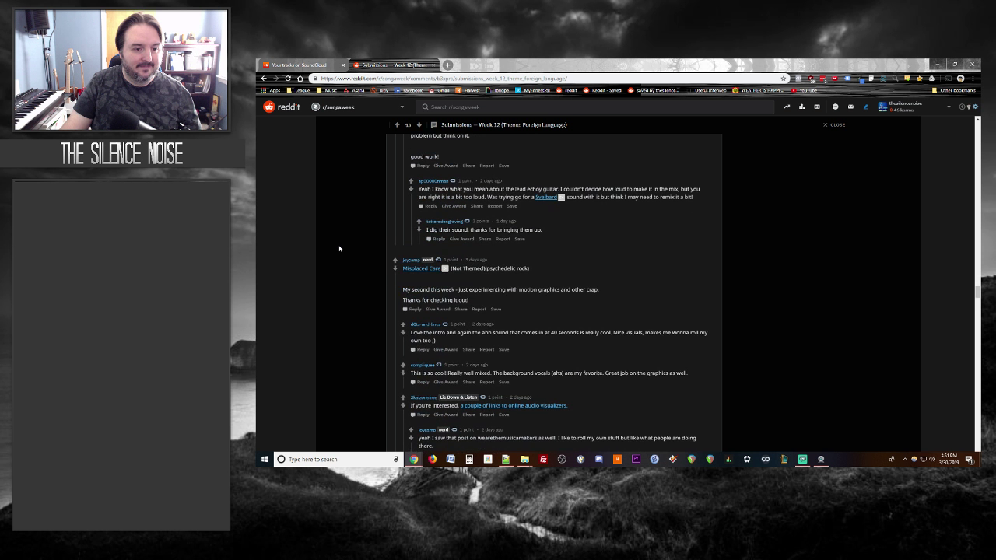
middle_click(418, 268)
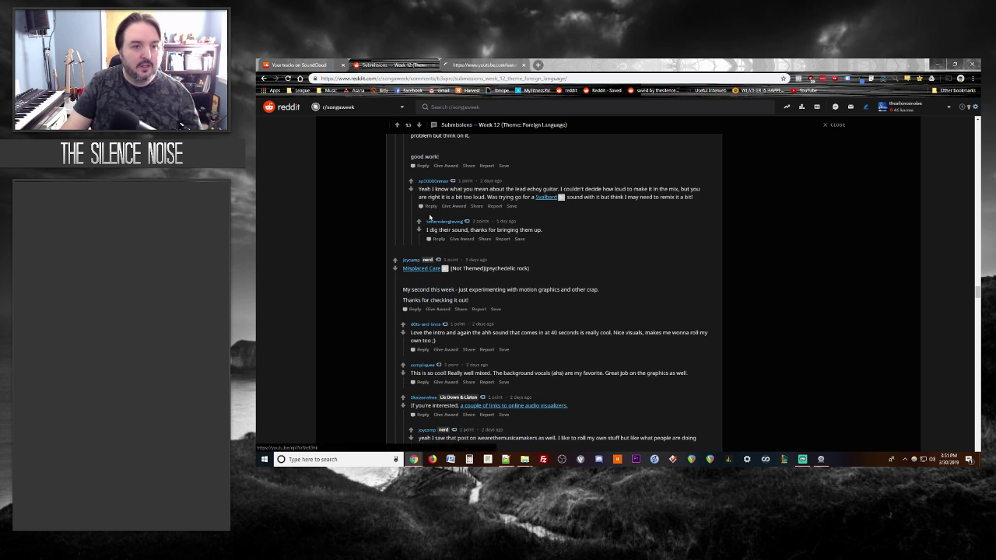
Step: Start the Misplaced Care YouTube video and open a reply box under its Reddit post
left_click(469, 66)
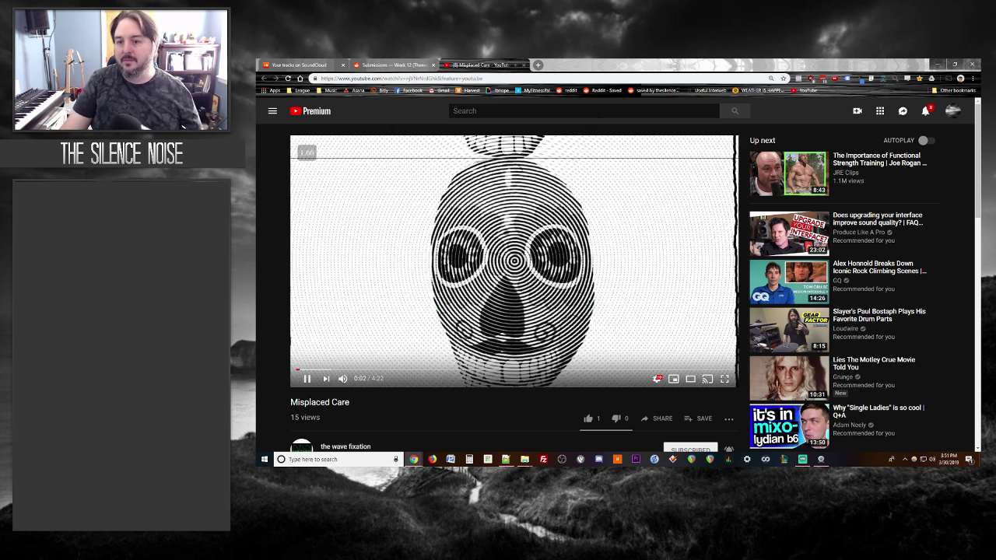
scroll(281, 305, "down", 1)
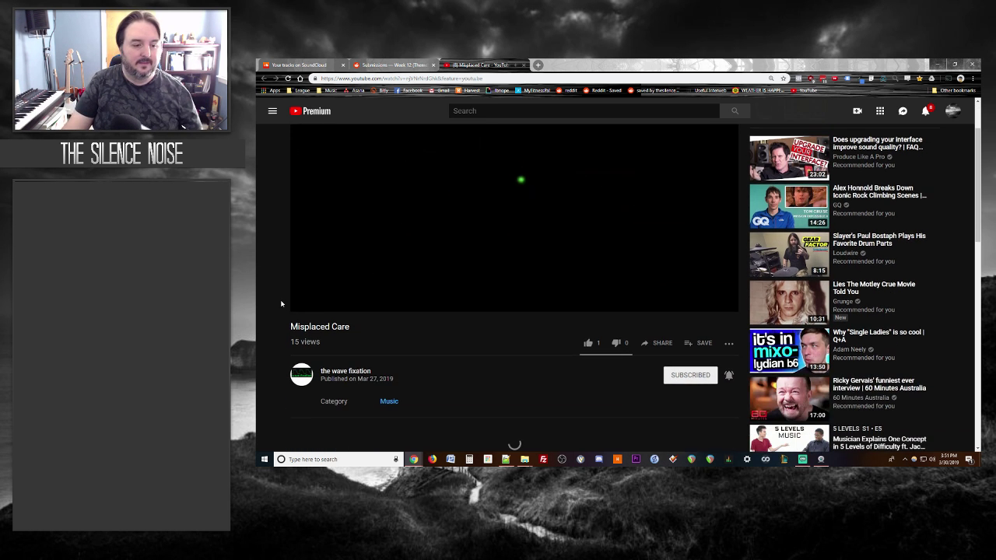
scroll(282, 304, "up", 1)
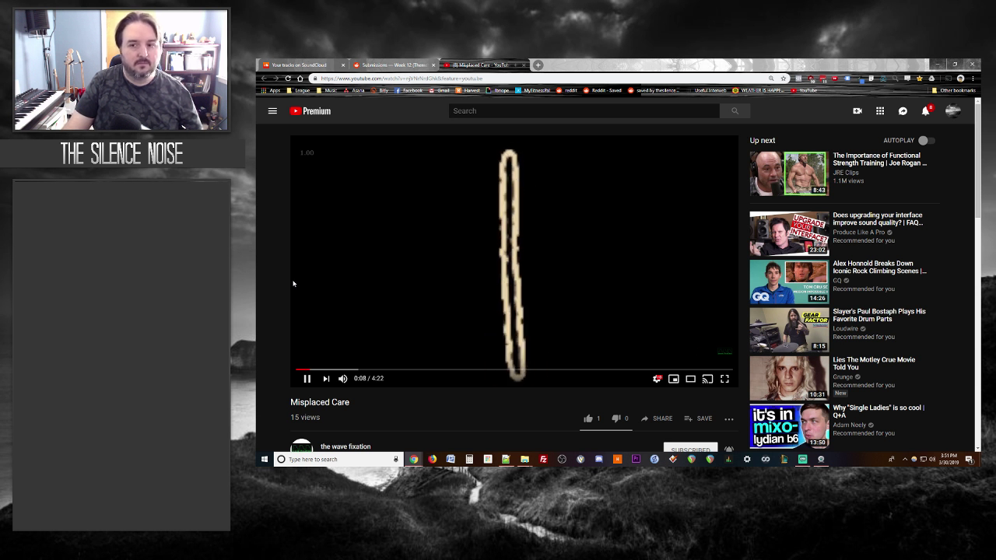
left_click(389, 66)
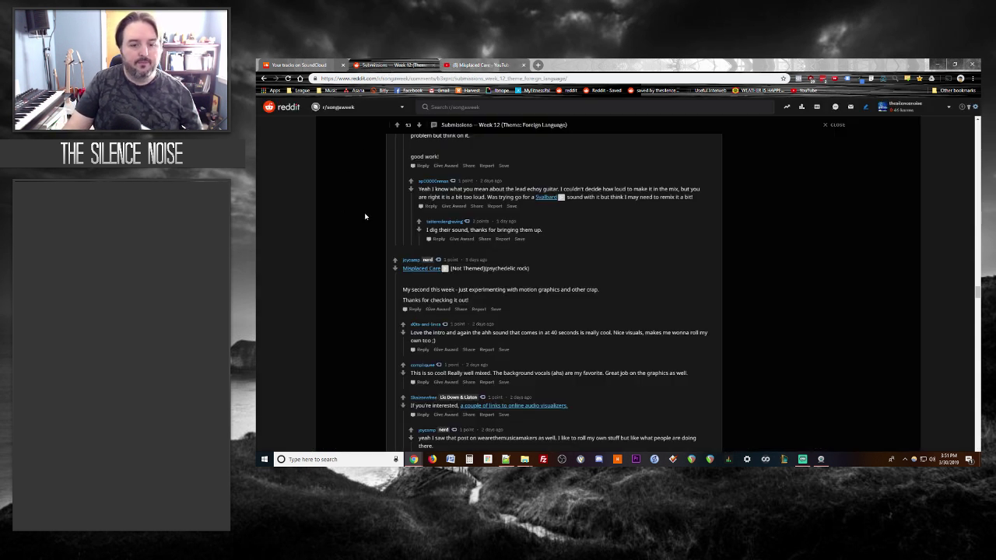
left_click(415, 310)
left_click(478, 65)
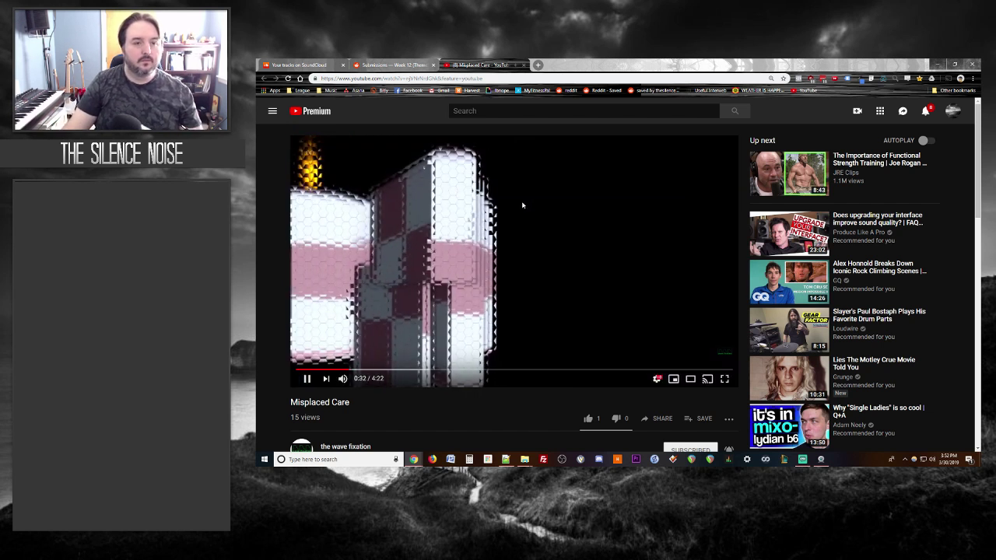
Step: Post a reply calling the Misplaced Care video trippy and praising its big, full-sounding mix
left_click(378, 65)
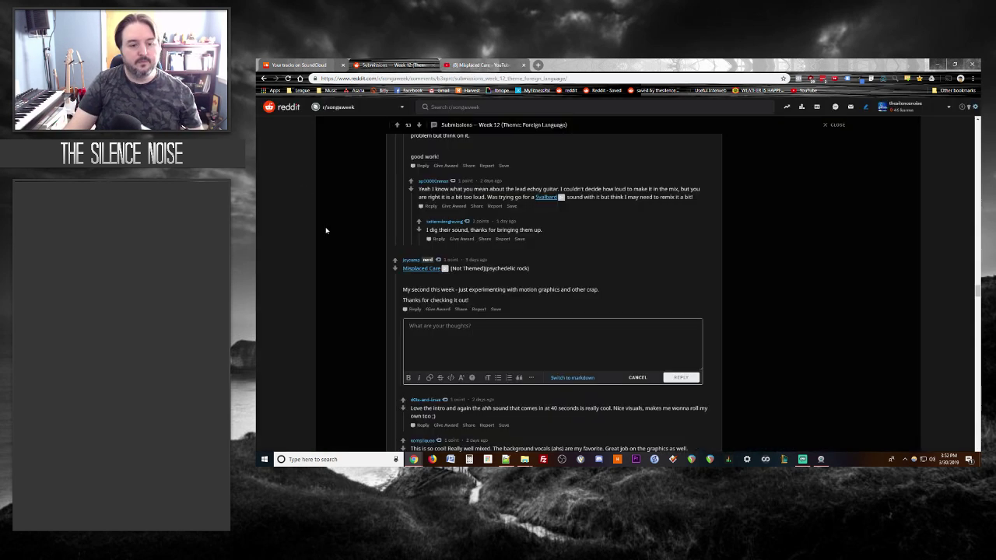
type("This video is definitely trippy, my friend.")
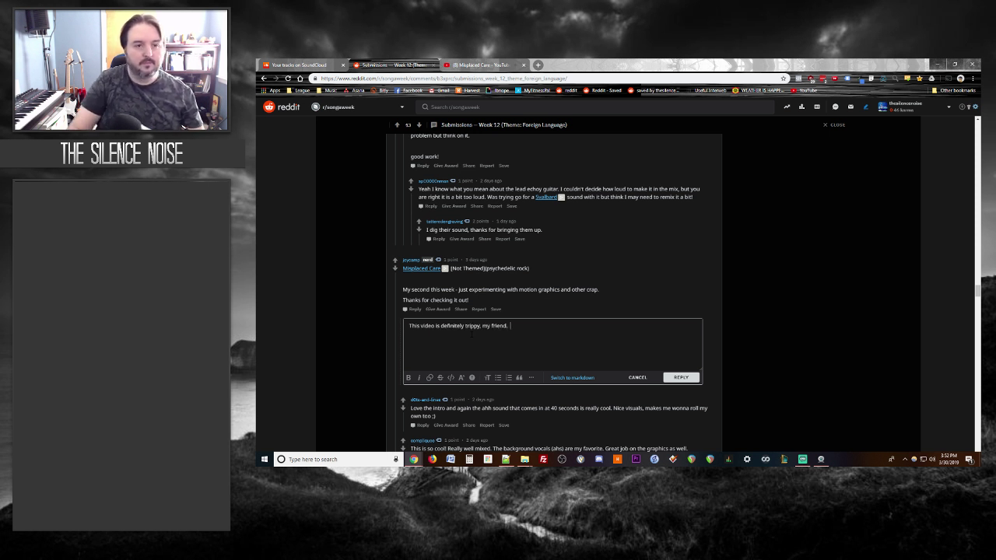
left_click(489, 64)
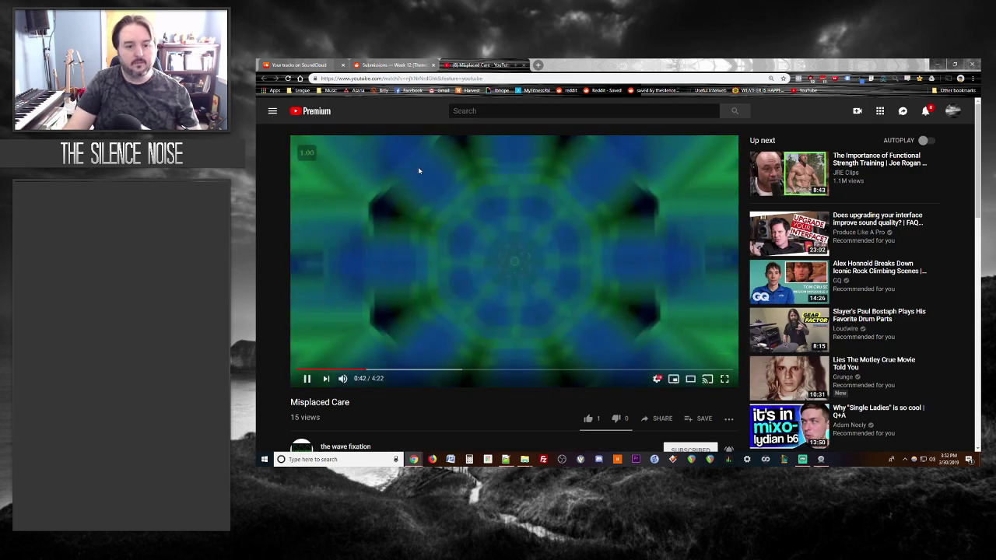
left_click(413, 64)
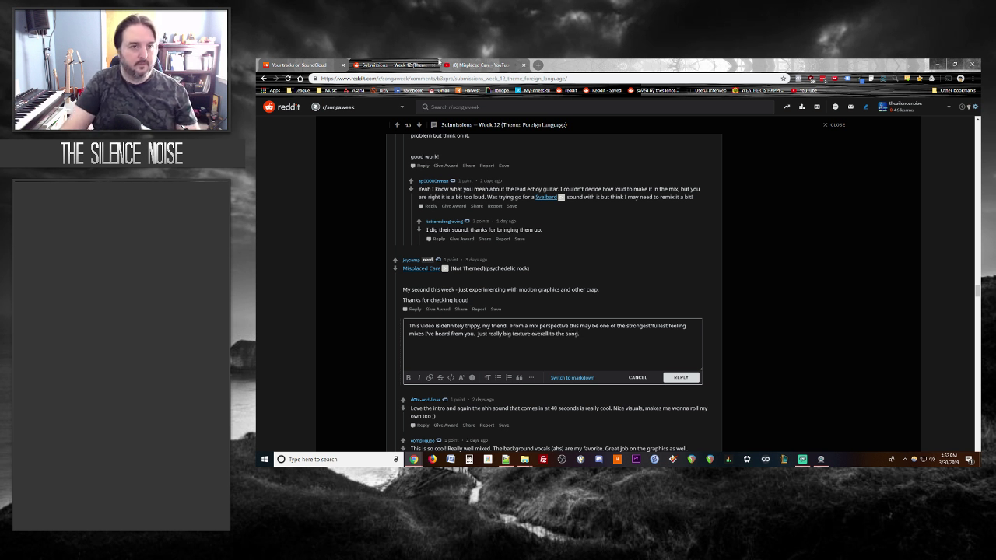
left_click(454, 65)
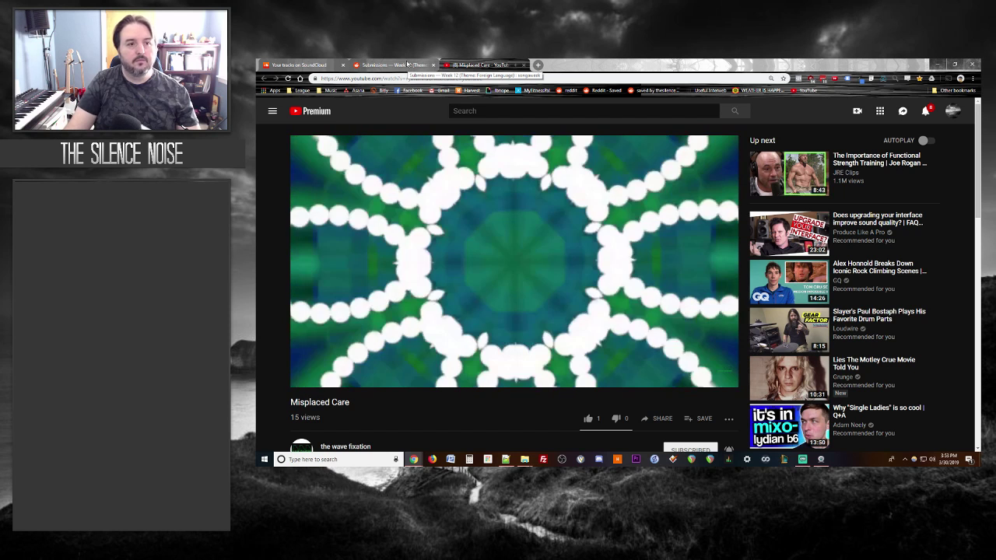
left_click(408, 65)
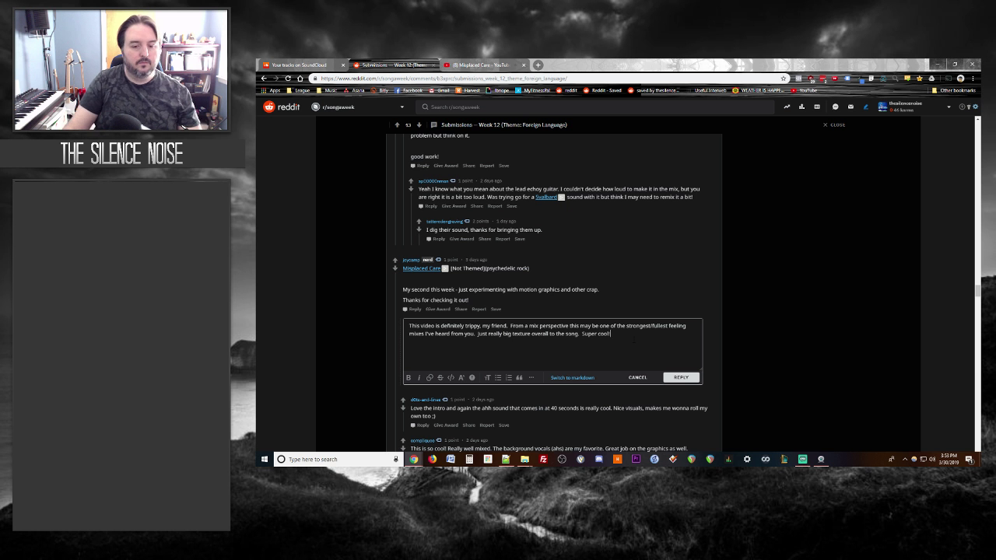
left_click(673, 379)
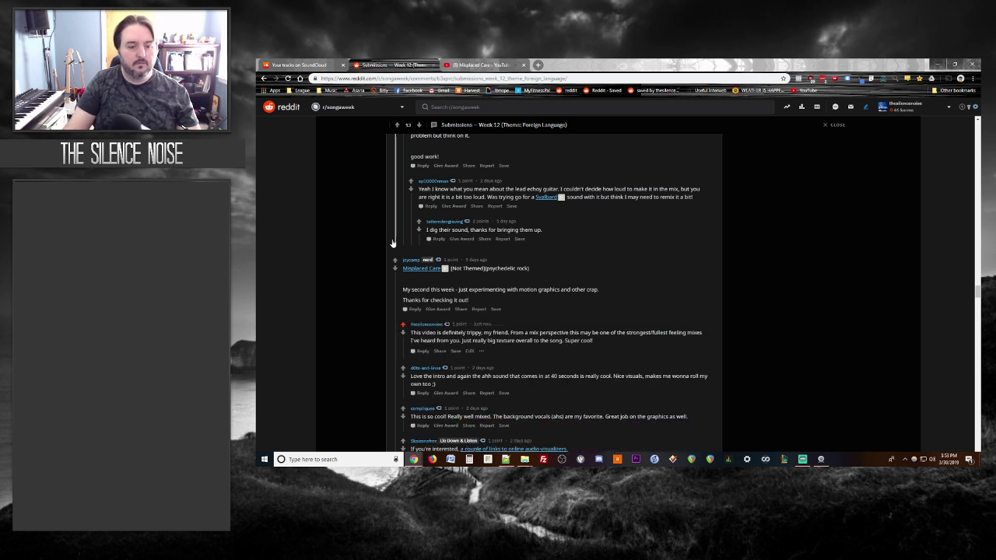
Step: Pause the Misplaced Care video and glance back at the Reddit thread
key("ctrl+Tab")
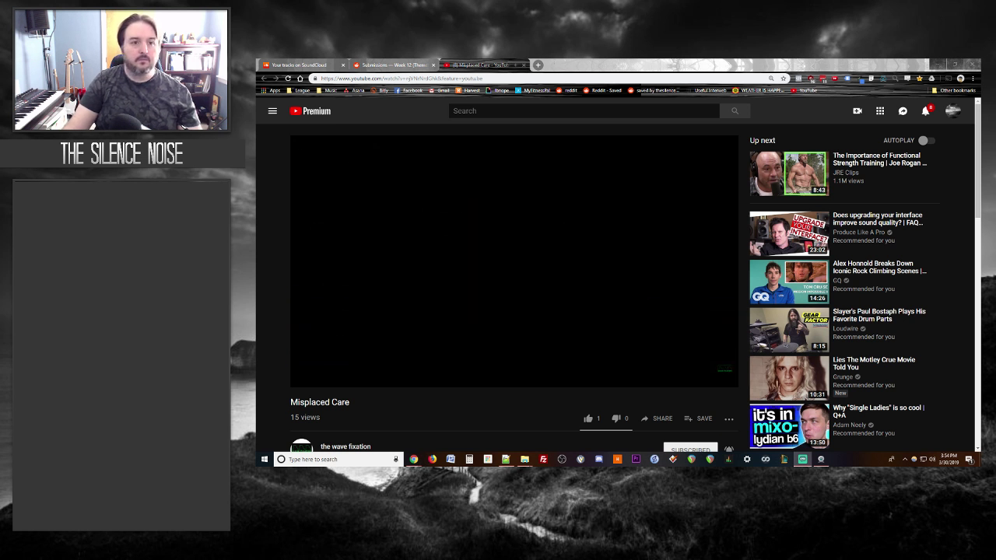
left_click(308, 378)
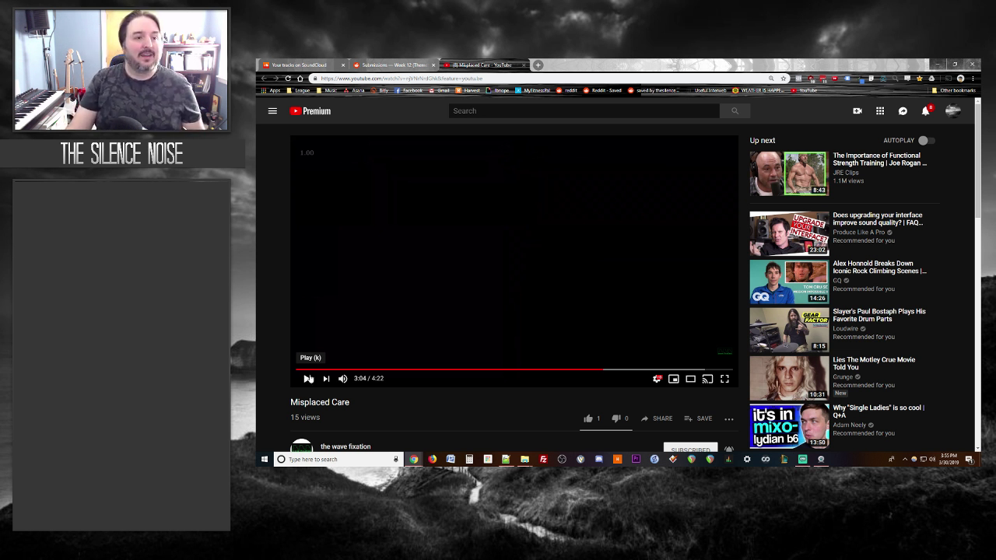
left_click(399, 63)
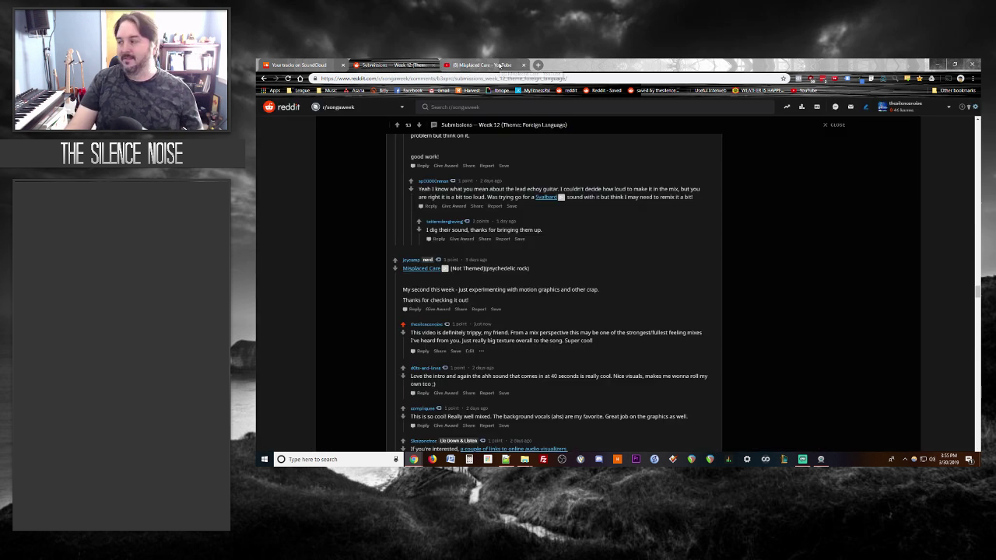
left_click(502, 65)
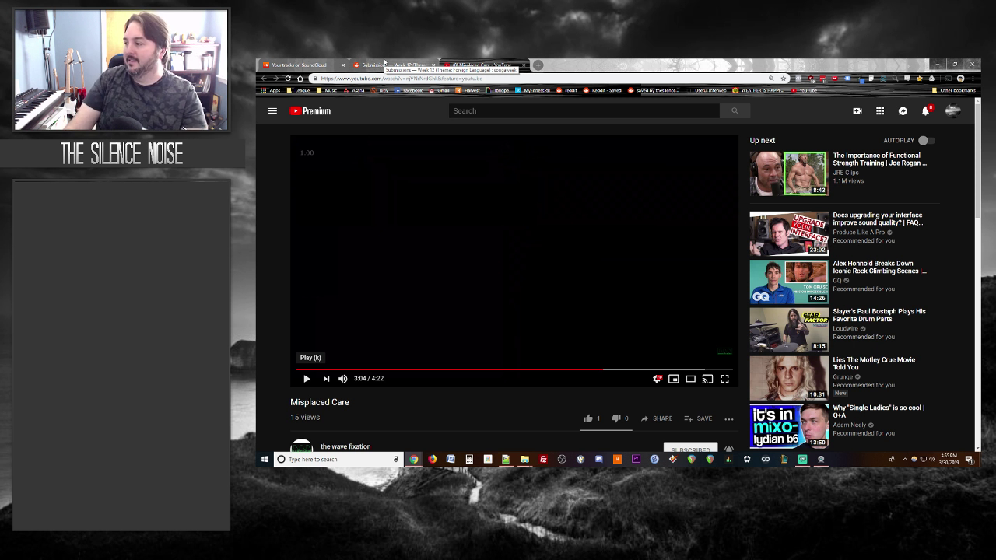
Step: Resume the Misplaced Care video until its end screen, then open a blank tab
left_click(376, 63)
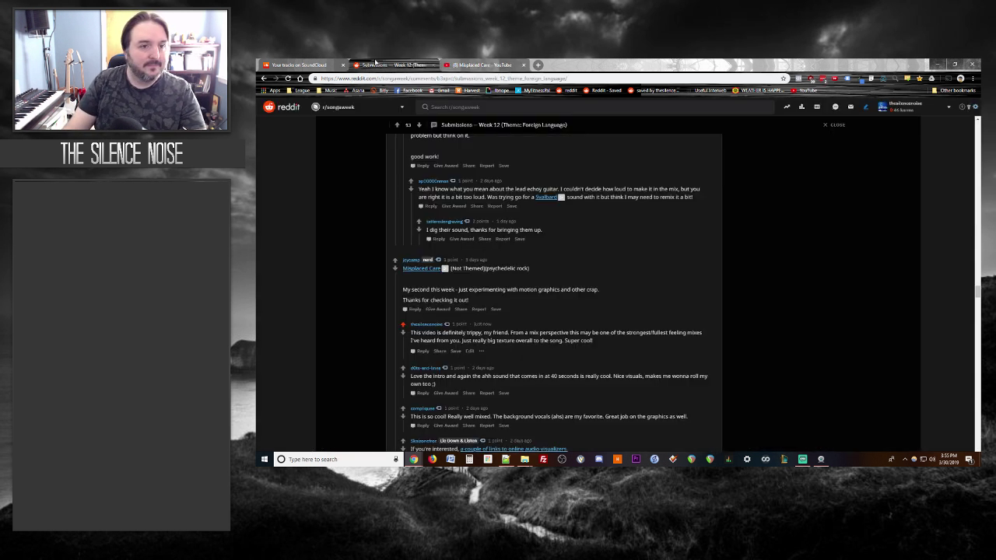
left_click(476, 63)
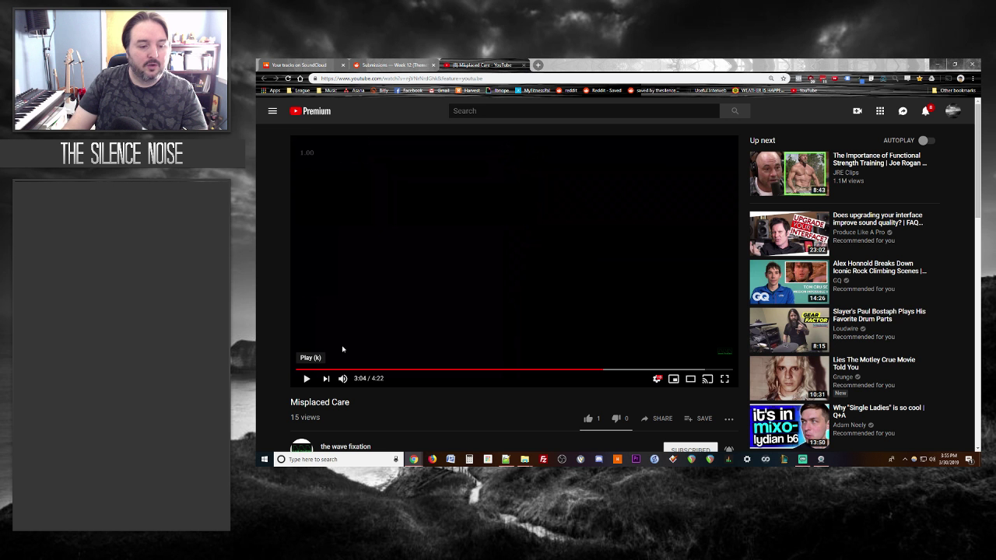
left_click(308, 379)
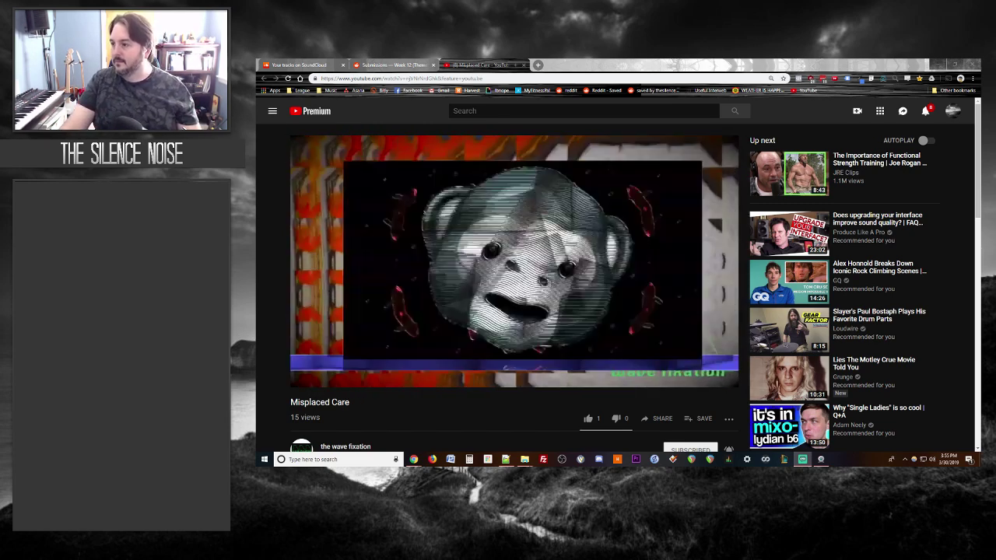
left_click(537, 65)
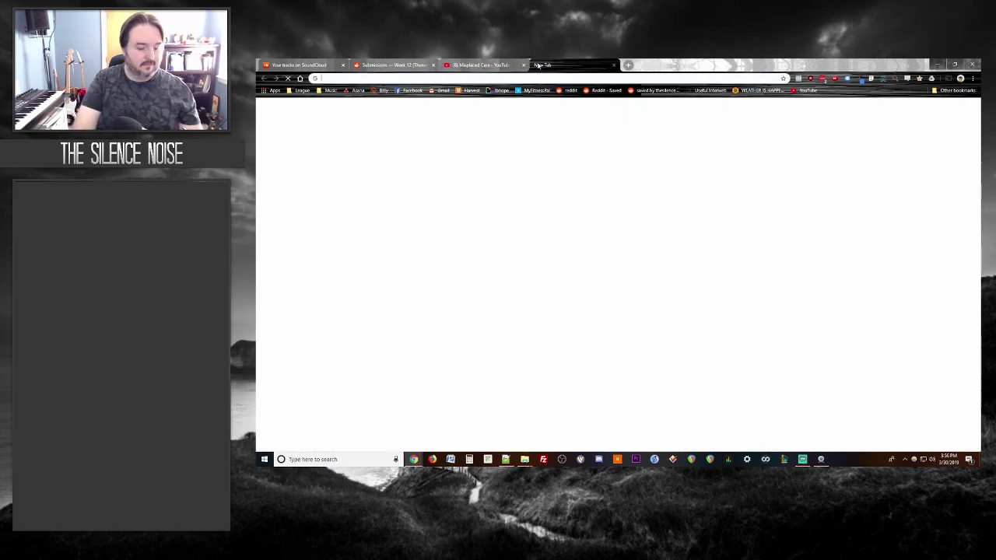
Step: Go to nightbot.tv, sign in, and open the Spam Protection filters
type("nightbot")
key("Return")
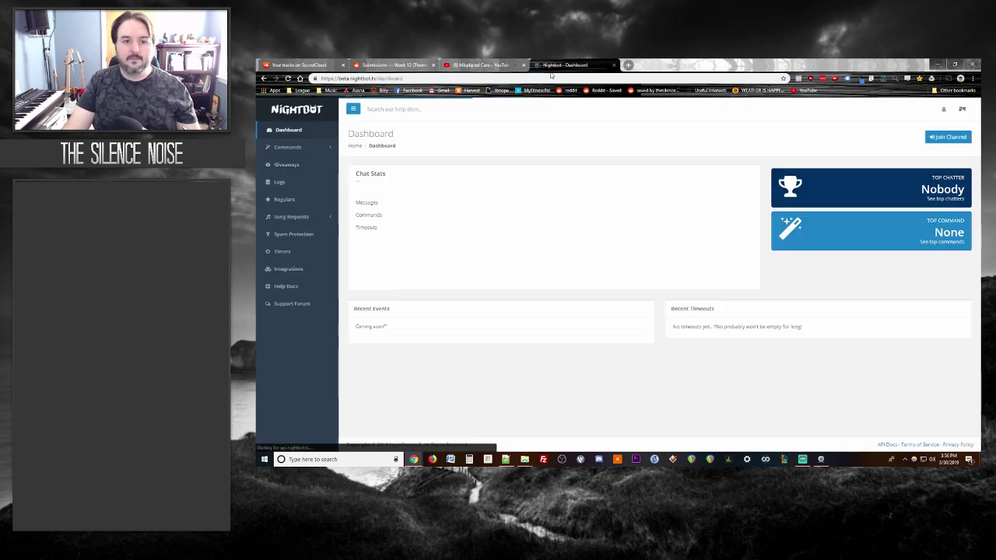
left_click(454, 65)
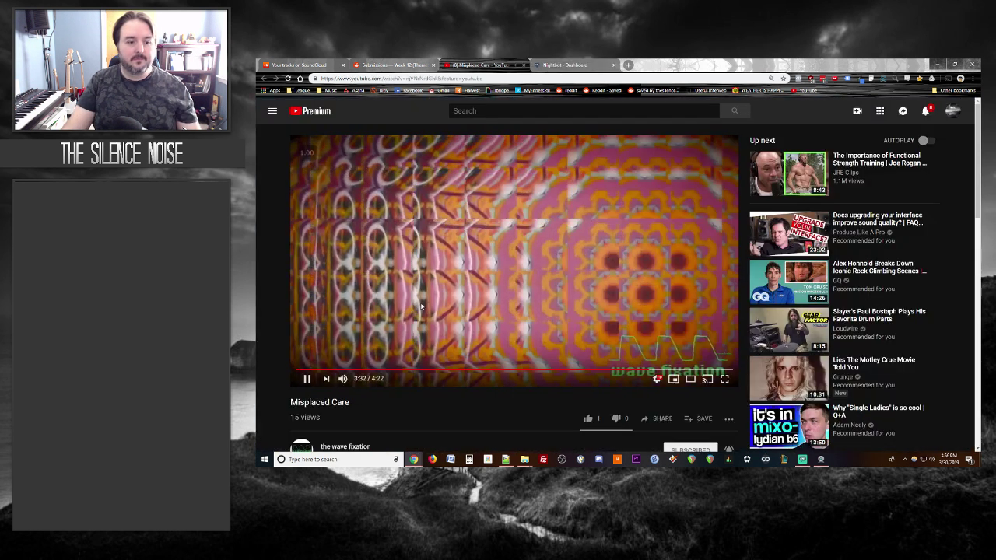
left_click(565, 64)
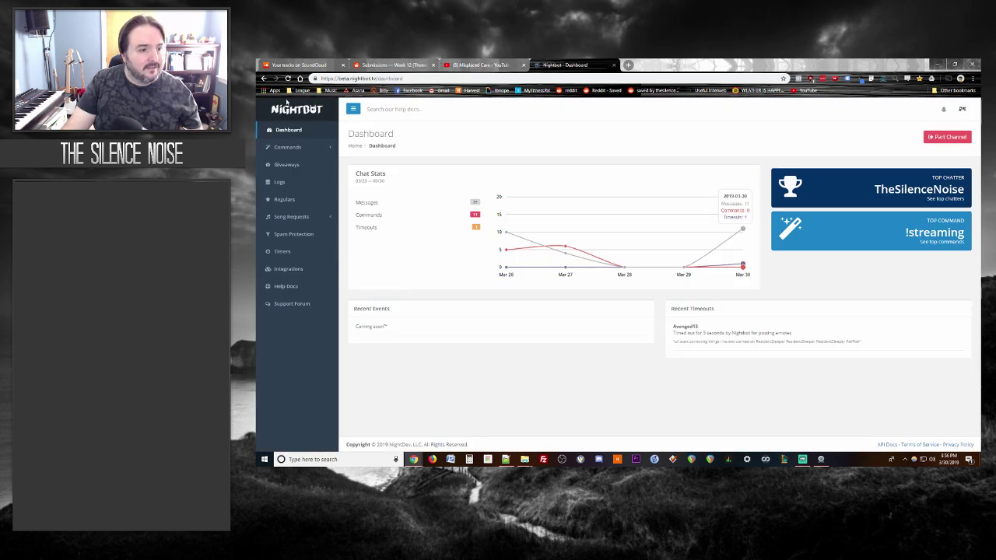
left_click(291, 235)
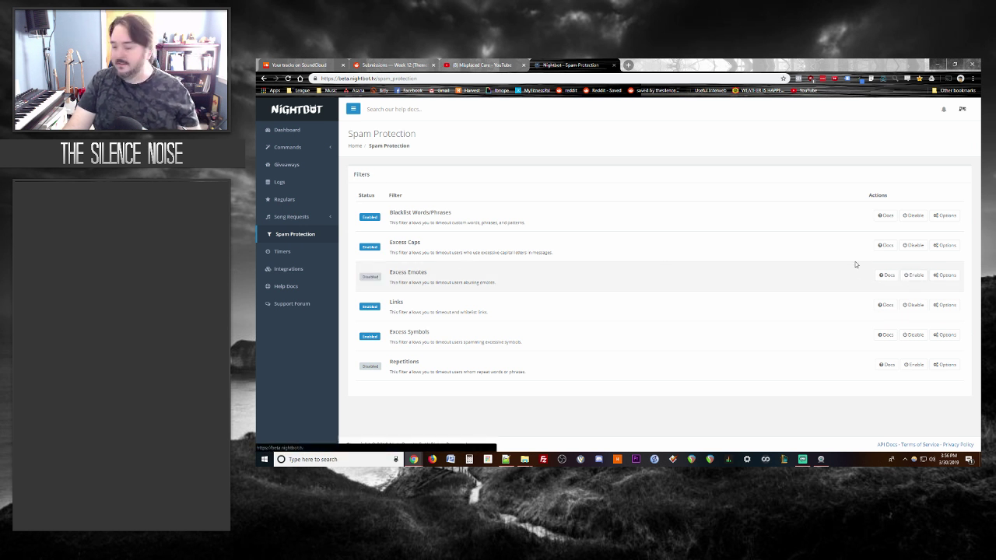
Step: Resume the Misplaced Care video on YouTube
left_click(470, 64)
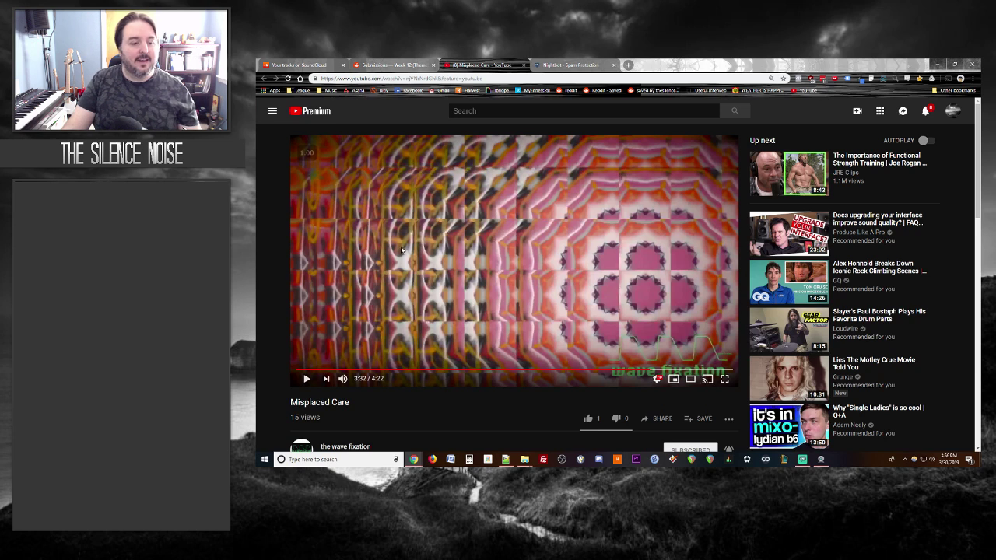
left_click(401, 249)
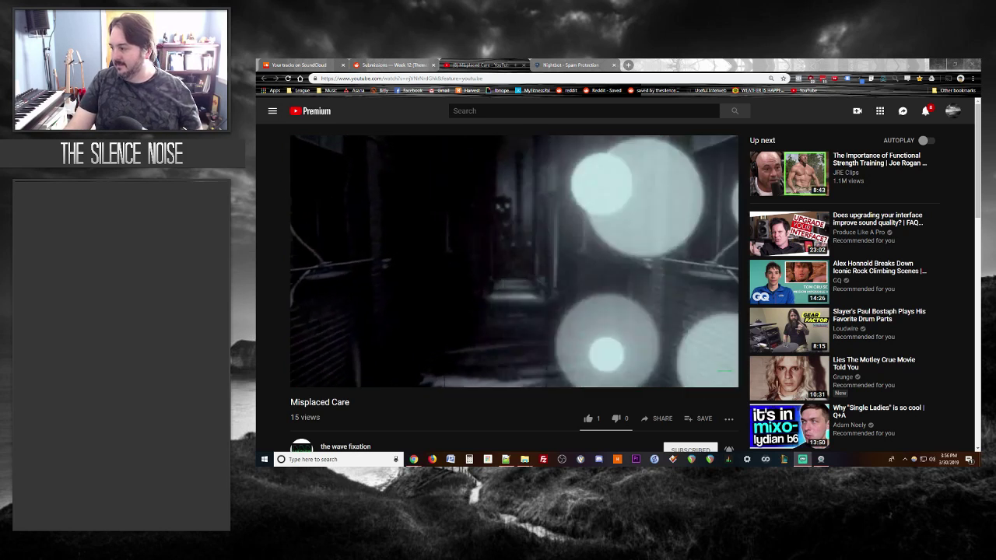
mouse_move(430, 253)
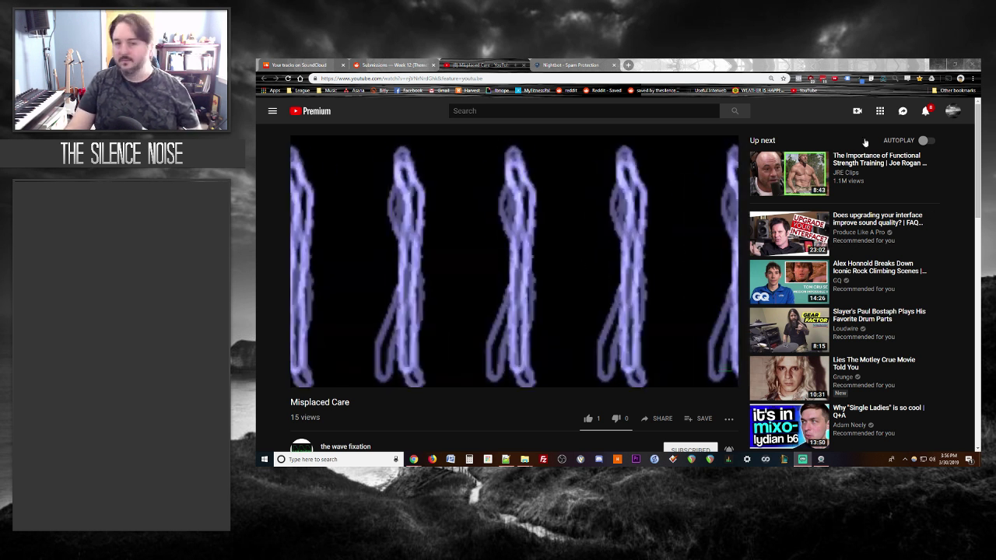
Step: Disable Nightbot's Excess Caps filter, then return to the Misplaced Care video
key("ctrl+Tab")
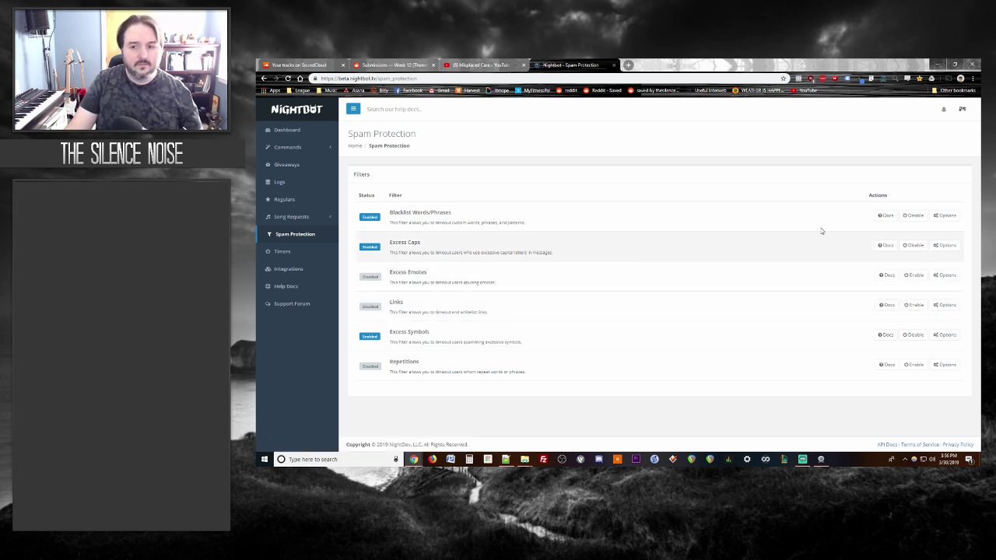
left_click(913, 245)
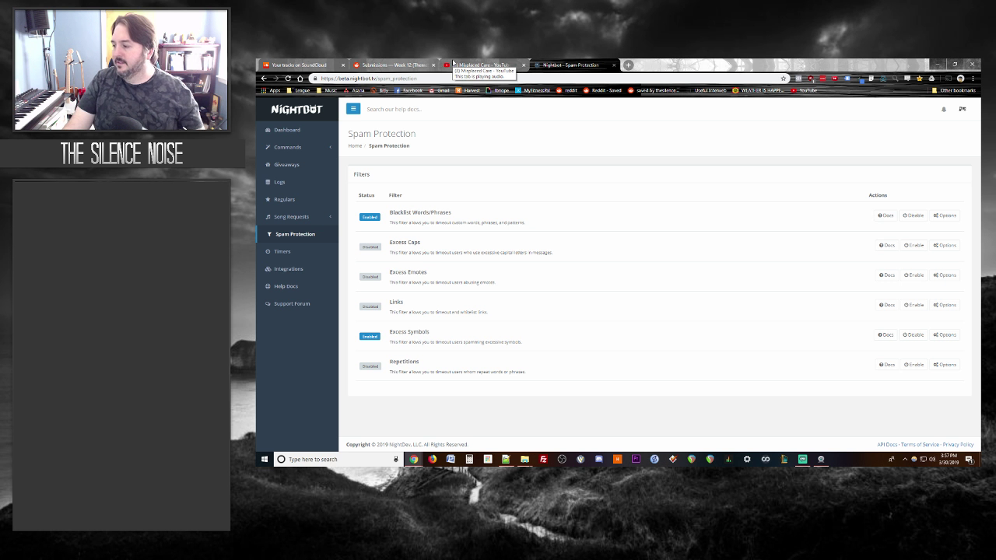
left_click(481, 65)
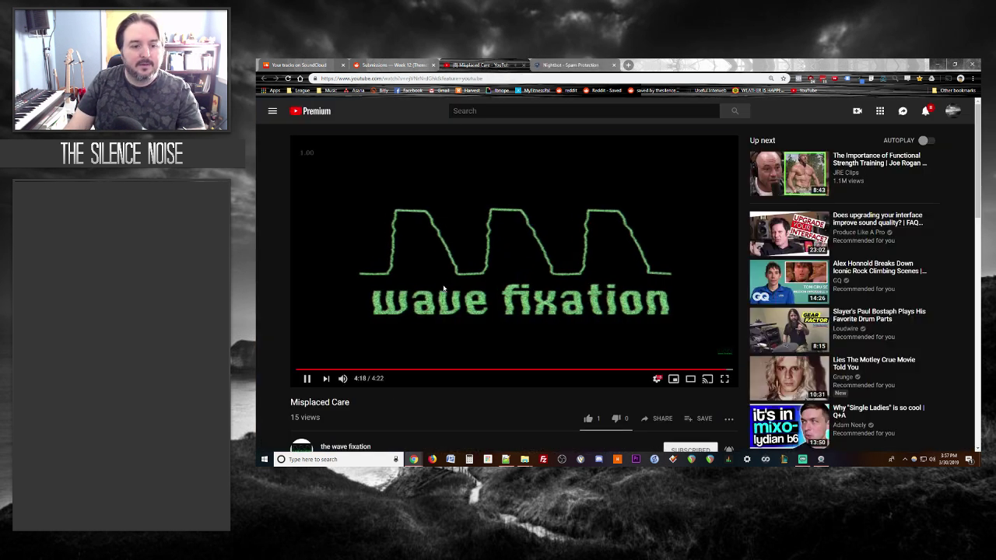
left_click(570, 63)
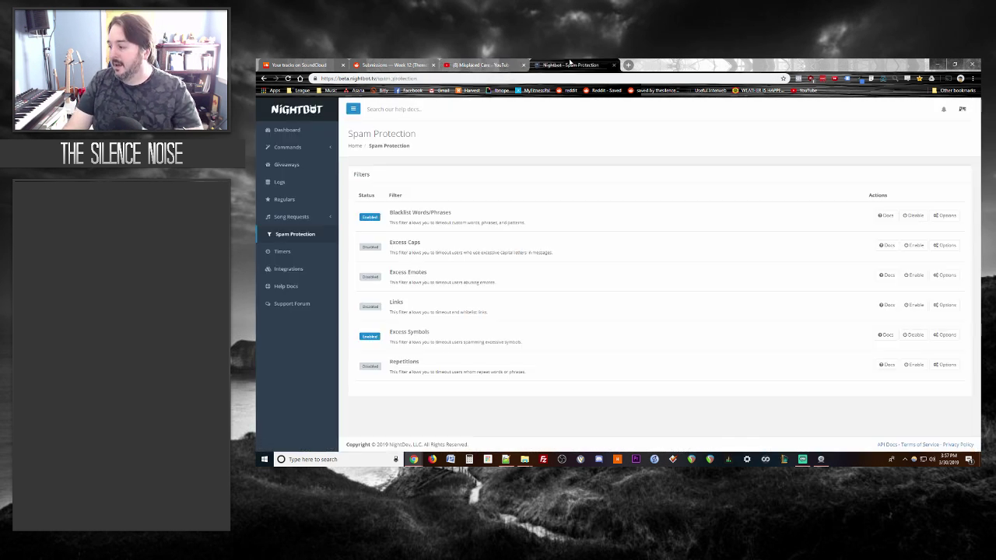
left_click(473, 64)
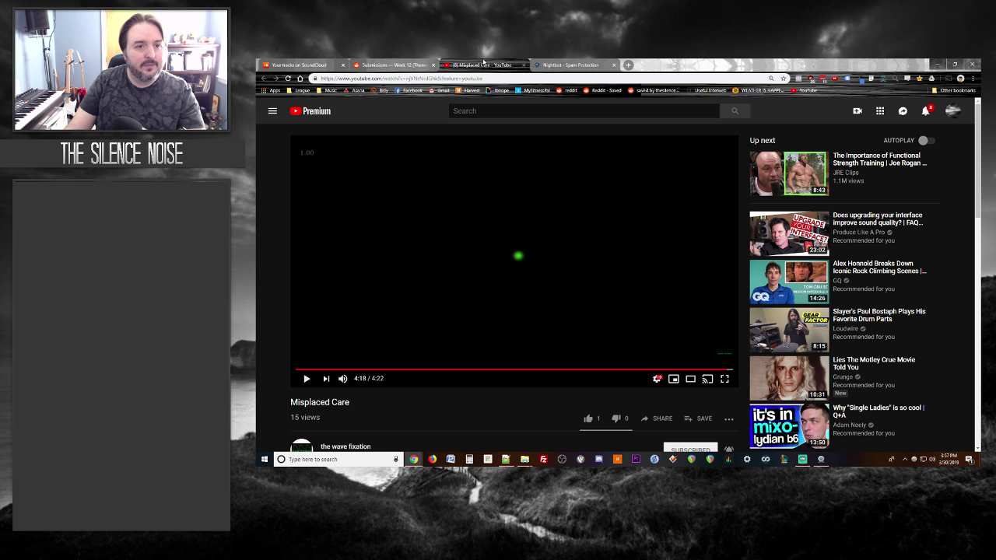
Step: Close the finished Misplaced Care tab and scroll through the replies under it
left_click(525, 64)
left_click(393, 64)
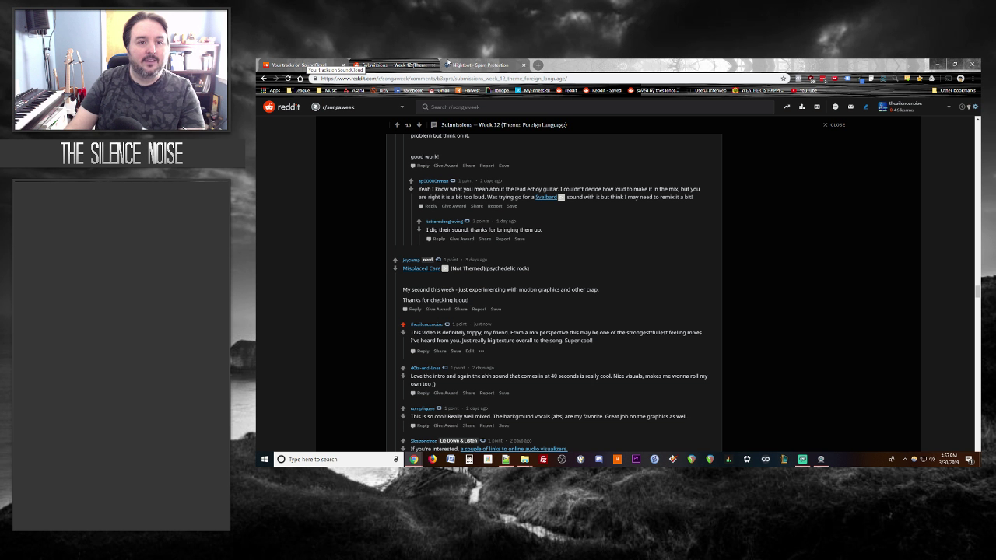
left_click(488, 64)
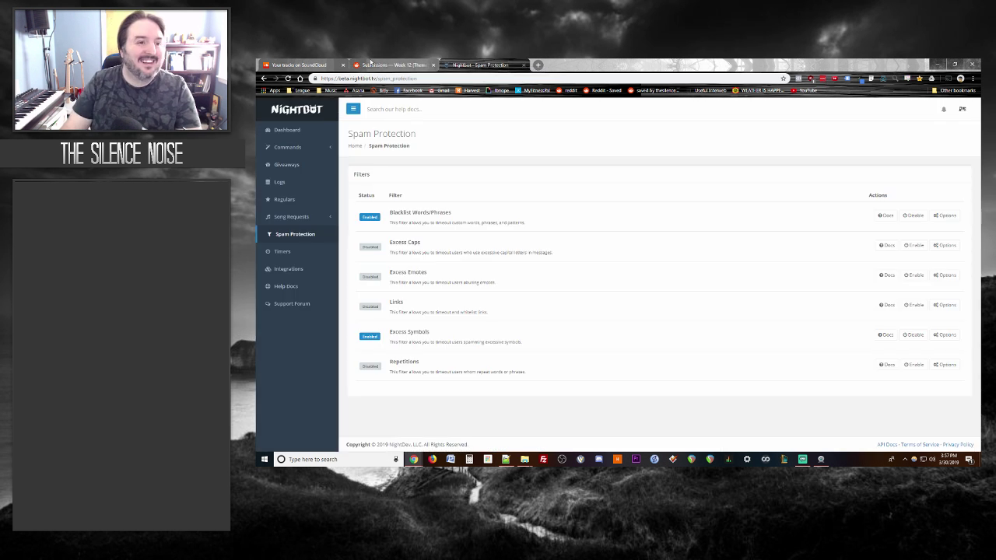
left_click(372, 64)
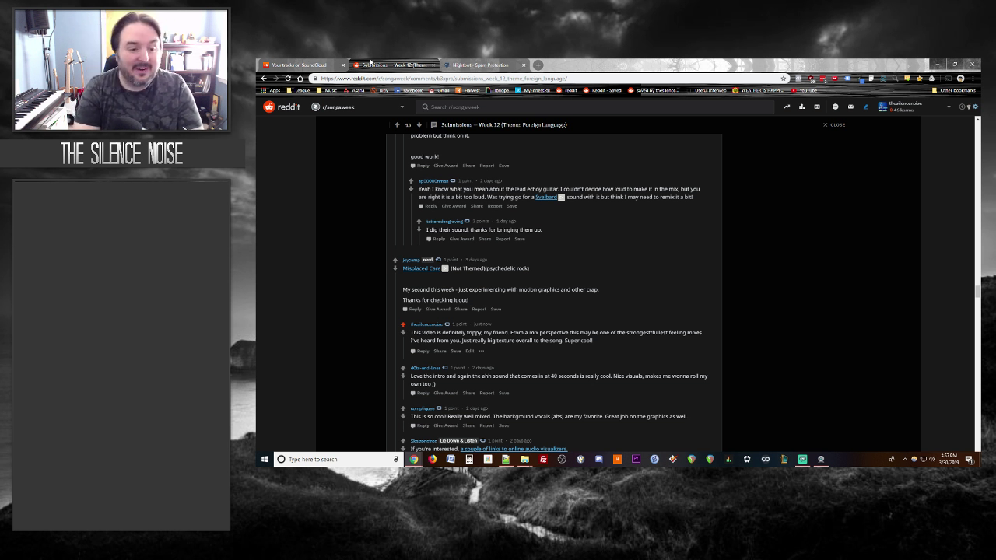
scroll(349, 230, "down", 3)
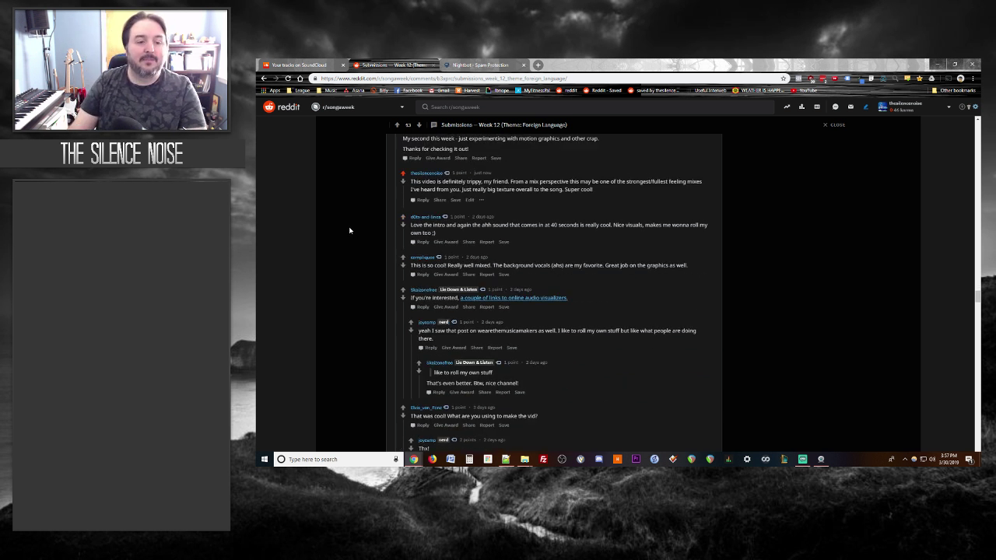
scroll(350, 230, "down", 1)
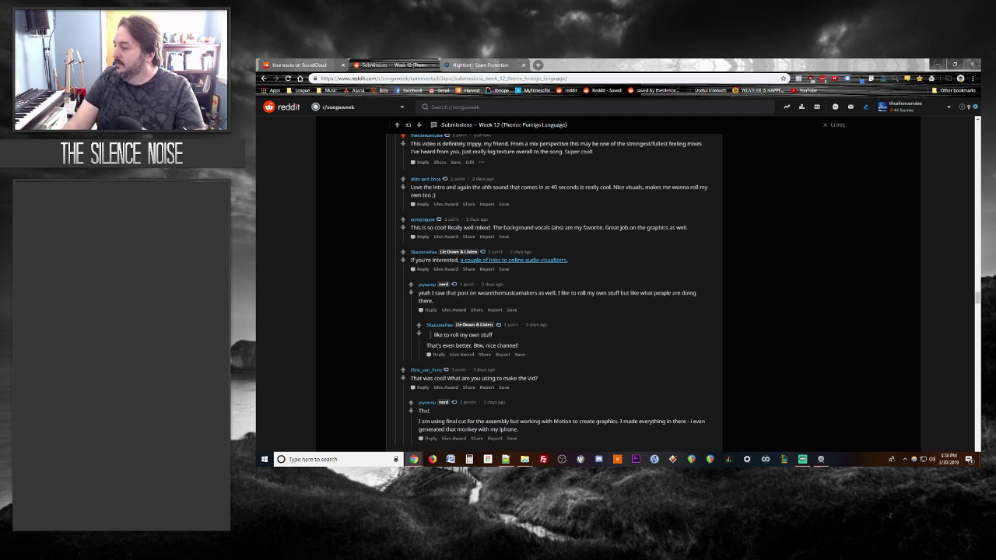
left_click(501, 64)
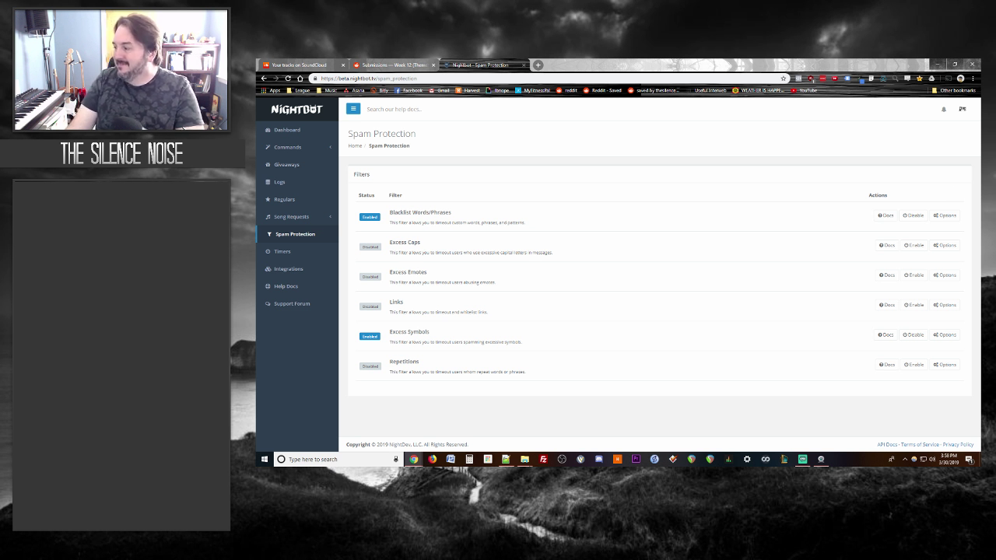
Step: Scroll the Week 12 thread down to the Un Retour post and its lyrics
left_click(382, 64)
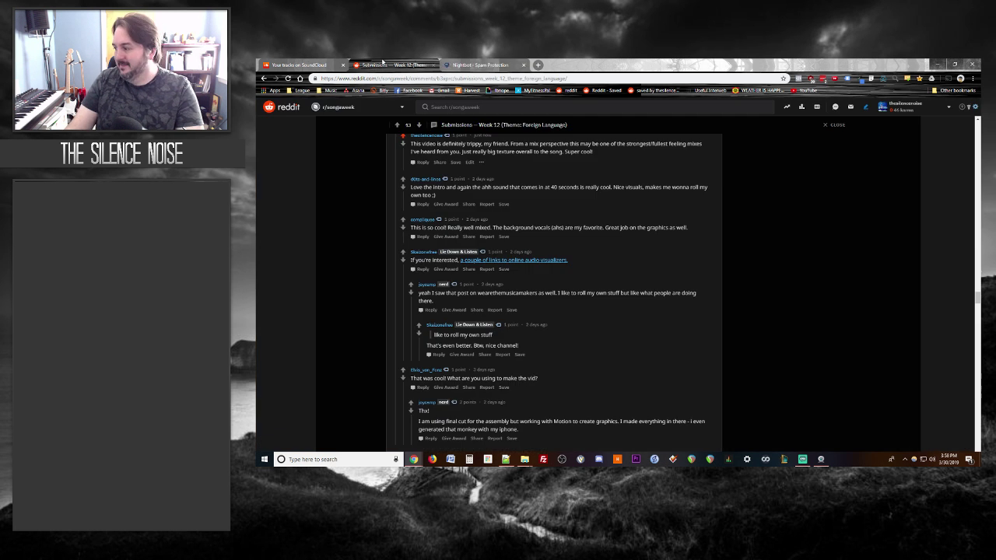
scroll(348, 220, "down", 3)
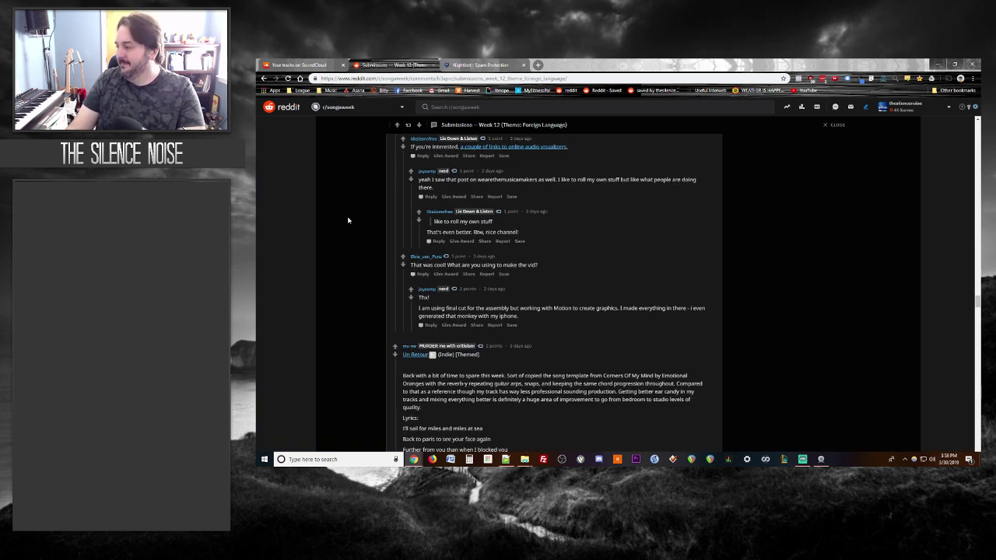
scroll(348, 220, "down", 3)
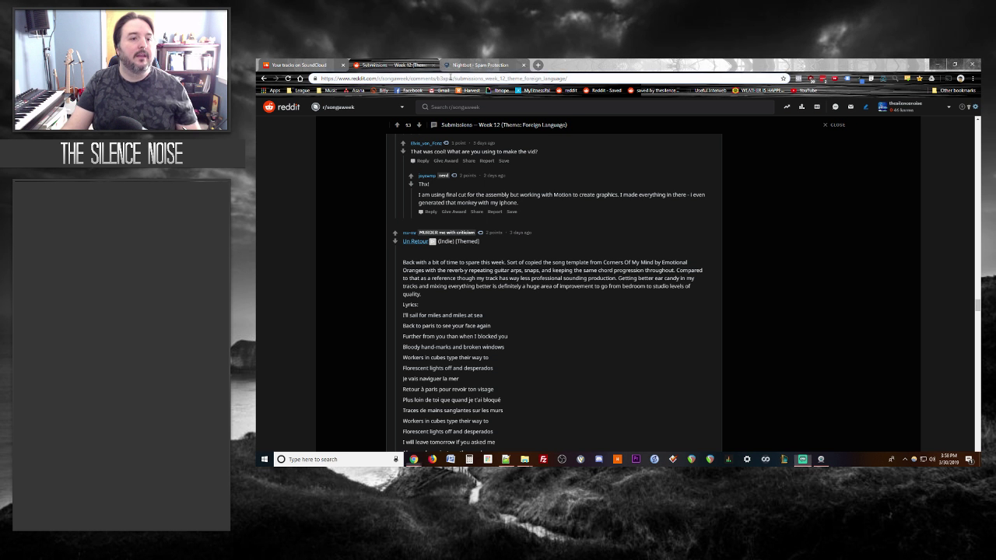
left_click(452, 79)
Step: Load the pasted SoundCloud link for Love Me Like You Do 1 3 1 in a new tab
left_click(484, 65)
left_click(471, 78)
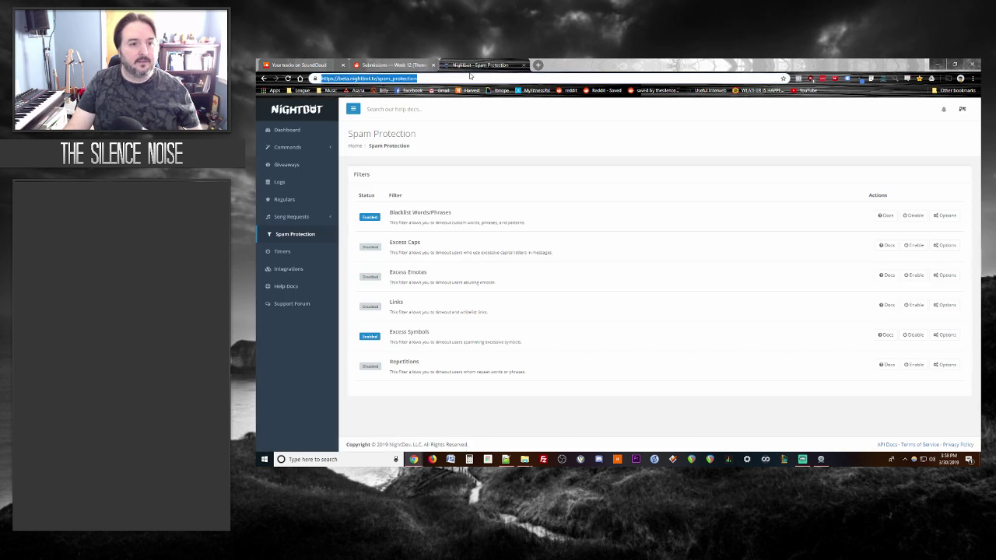
left_click(538, 65)
key("Return")
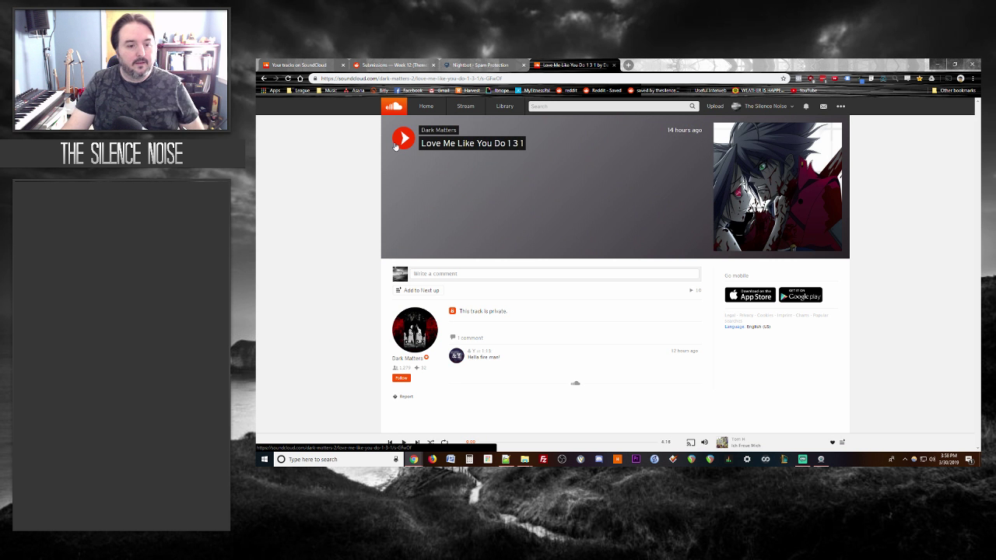
Step: Follow the artist Dark Matters and play the track to about 0:28 before pausing
left_click(400, 379)
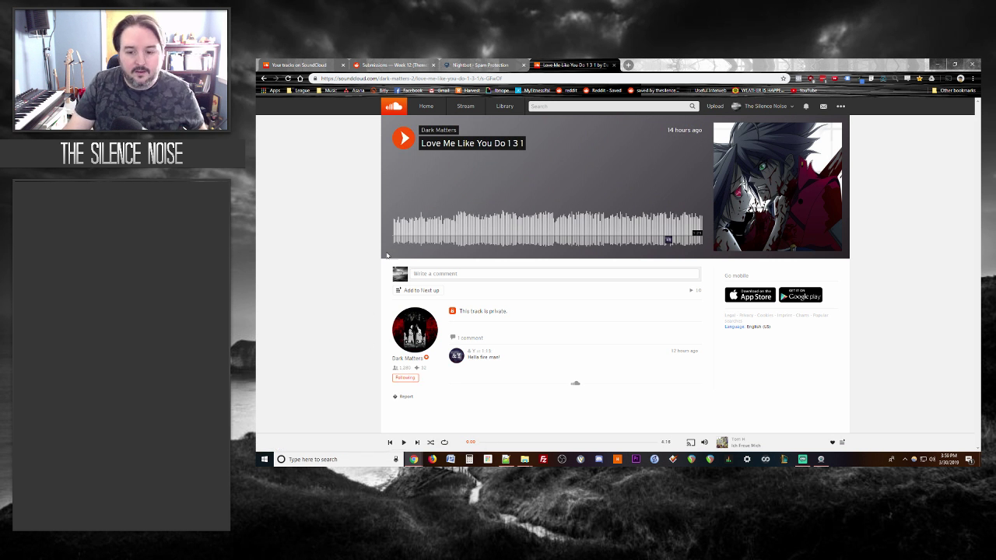
left_click(395, 140)
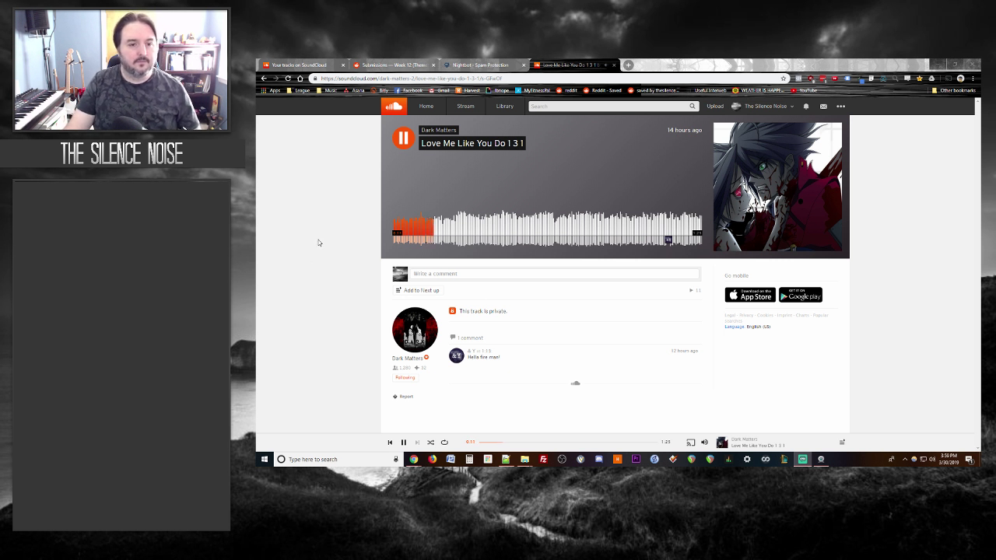
mouse_move(667, 241)
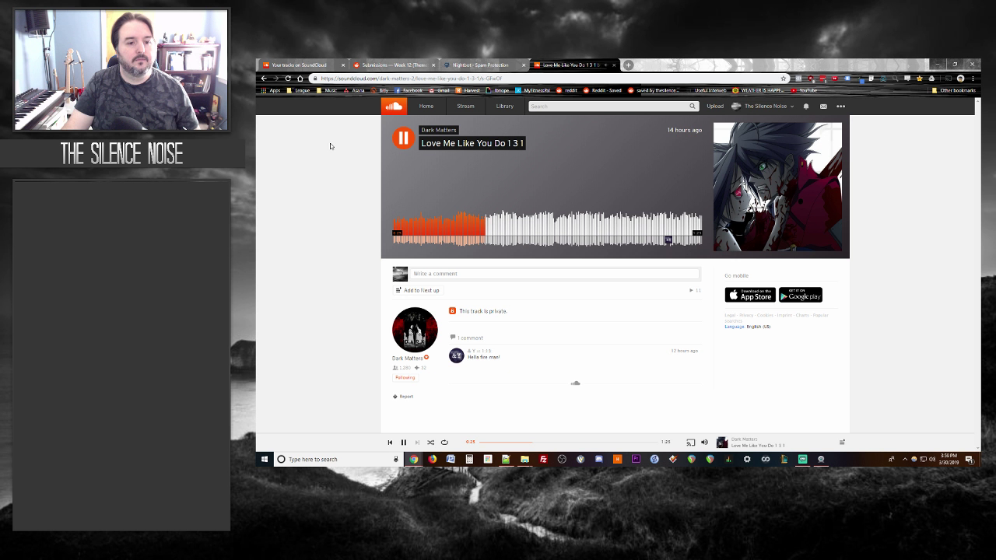
left_click_drag(404, 143, 400, 145)
left_click(400, 146)
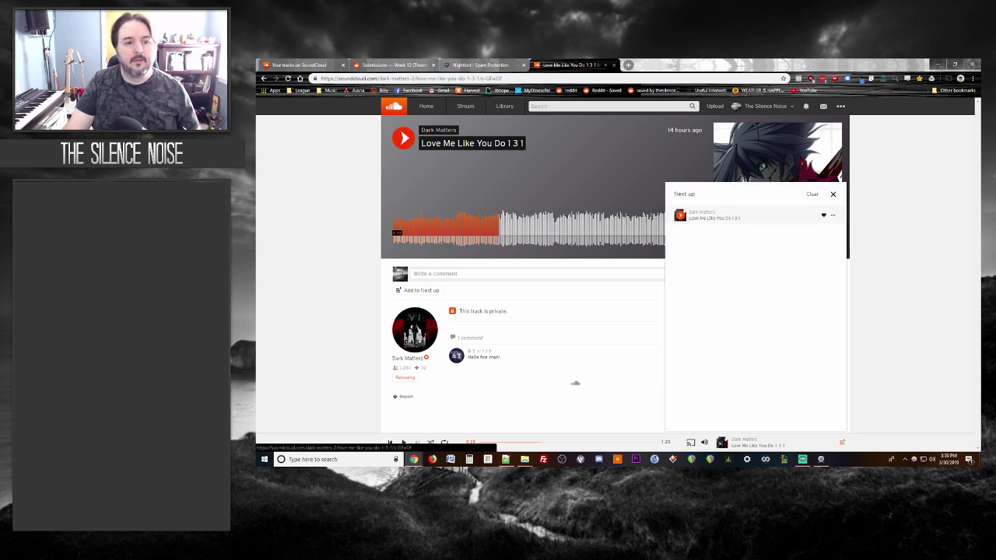
Step: Close the Next up queue and seek the track to about 0:17 on the waveform
left_click(832, 195)
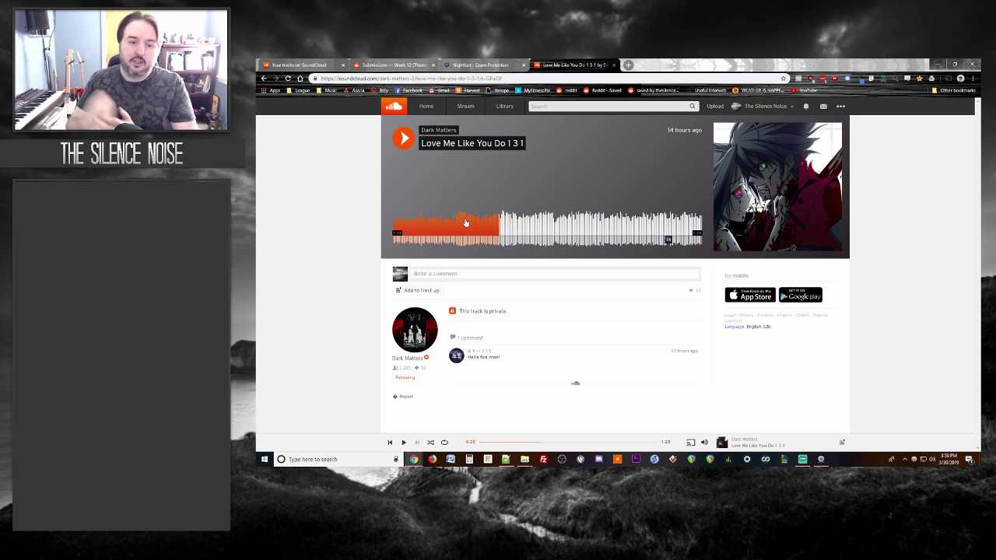
left_click(449, 225)
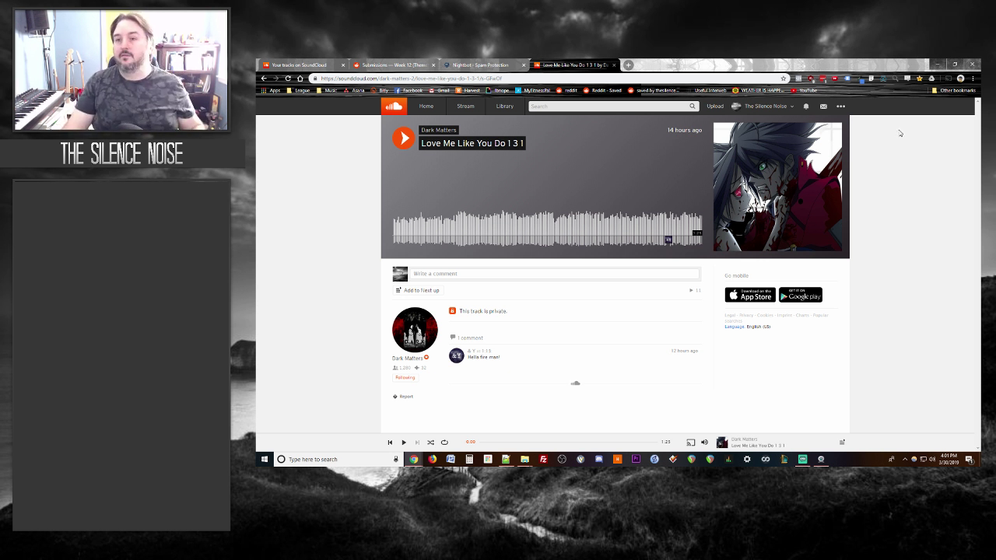
Step: Open the suggested twitch.tv/ channel page in a new tab and copy its URL
left_click(628, 65)
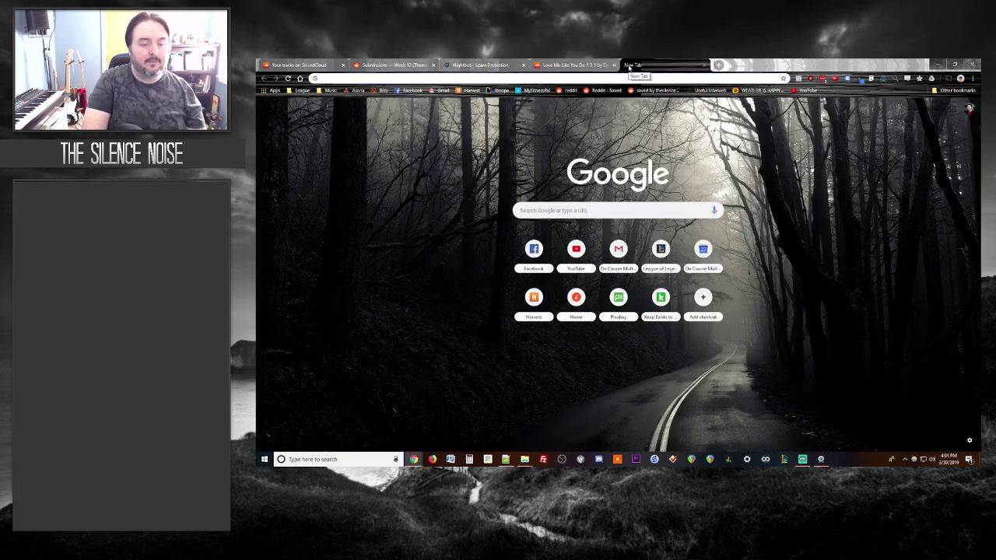
type("twitch.tv/")
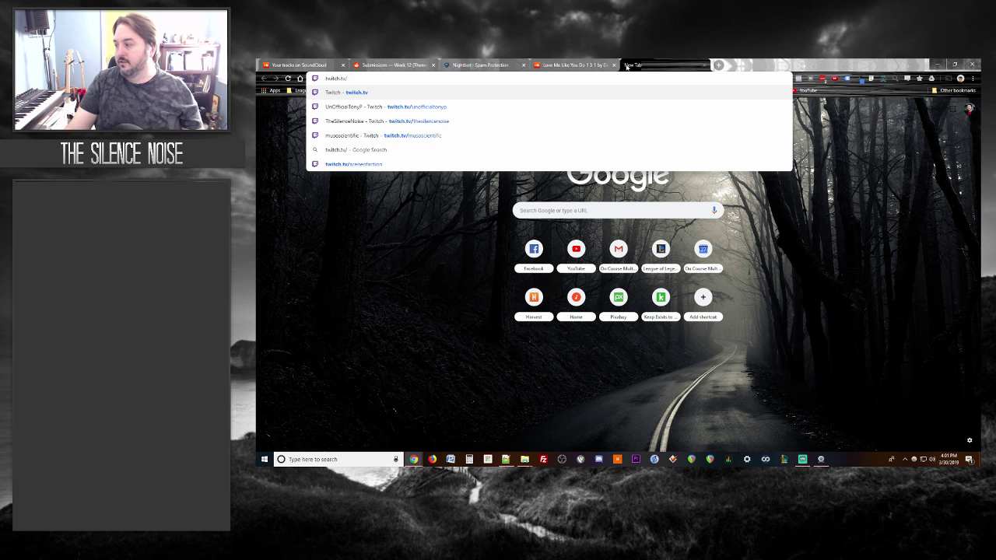
key("Down")
left_click(443, 109)
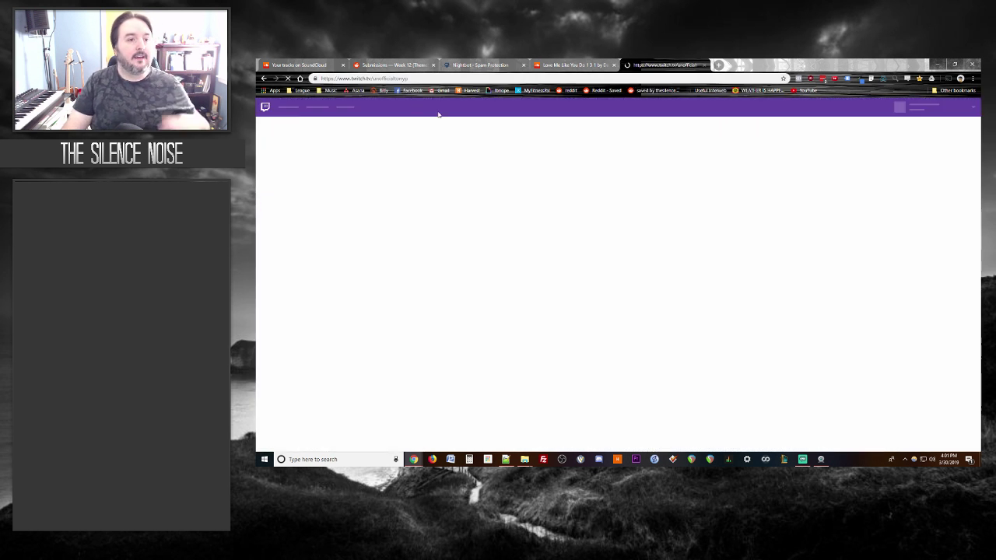
right_click(379, 79)
left_click(392, 121)
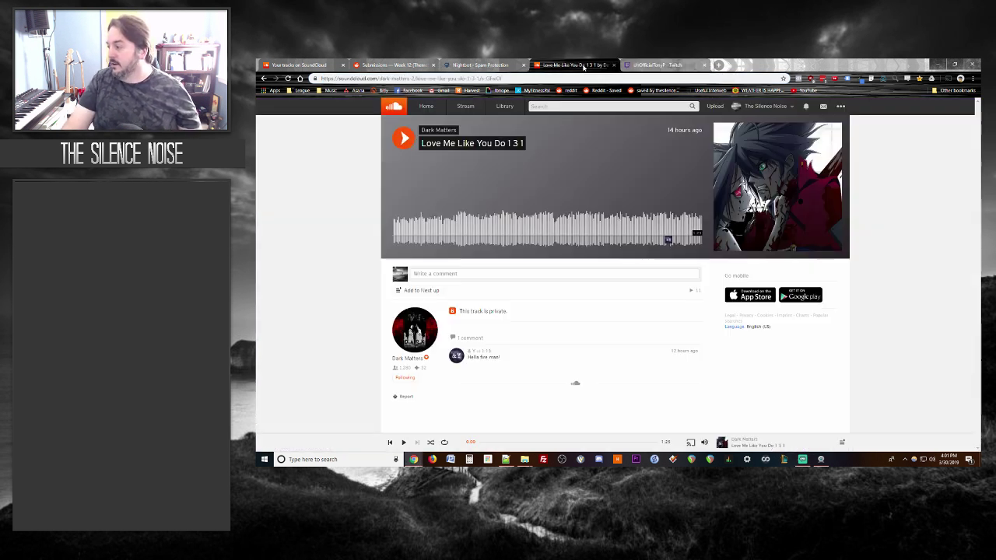
left_click(575, 65)
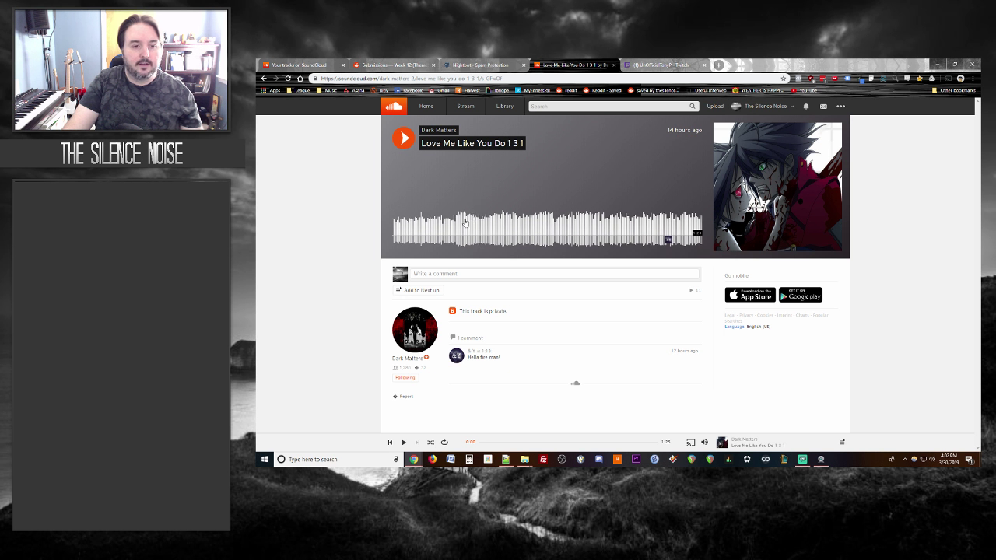
Step: Play Love Me Like You Do 1 3 1 briefly and pause it near 0:14
left_click(443, 223)
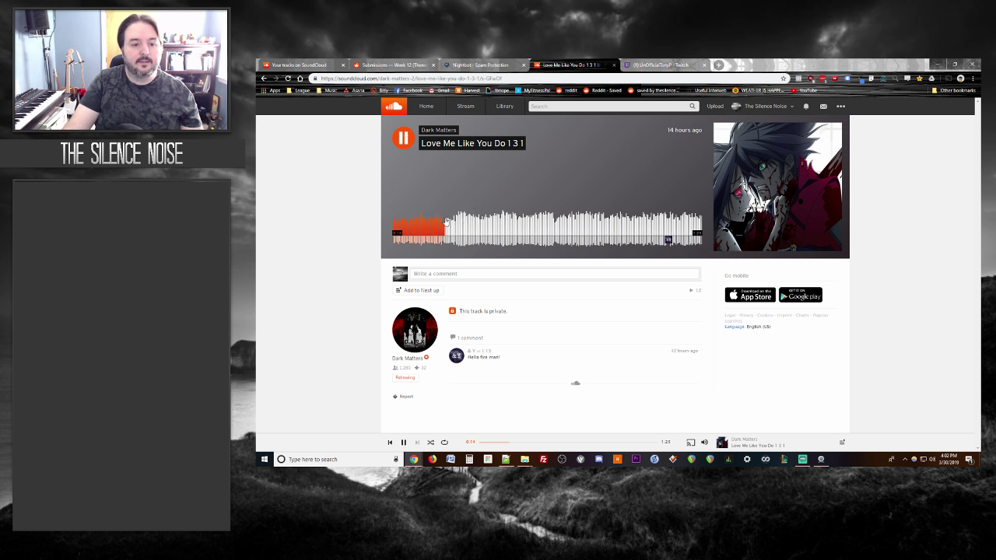
left_click(403, 138)
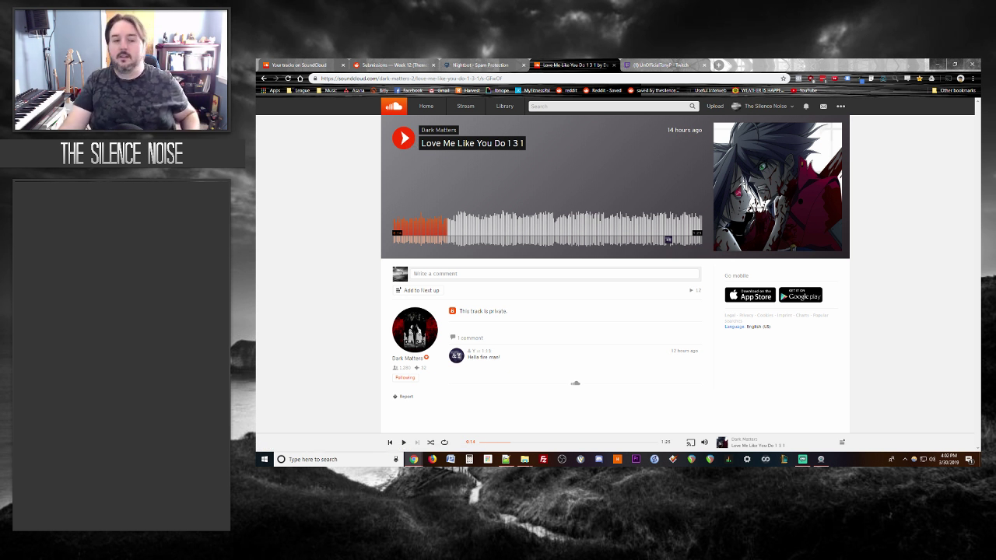
Step: Check the unread Twitch notifications, then return to the paused Love Me Like You Do 1 3 1 track
left_click(657, 65)
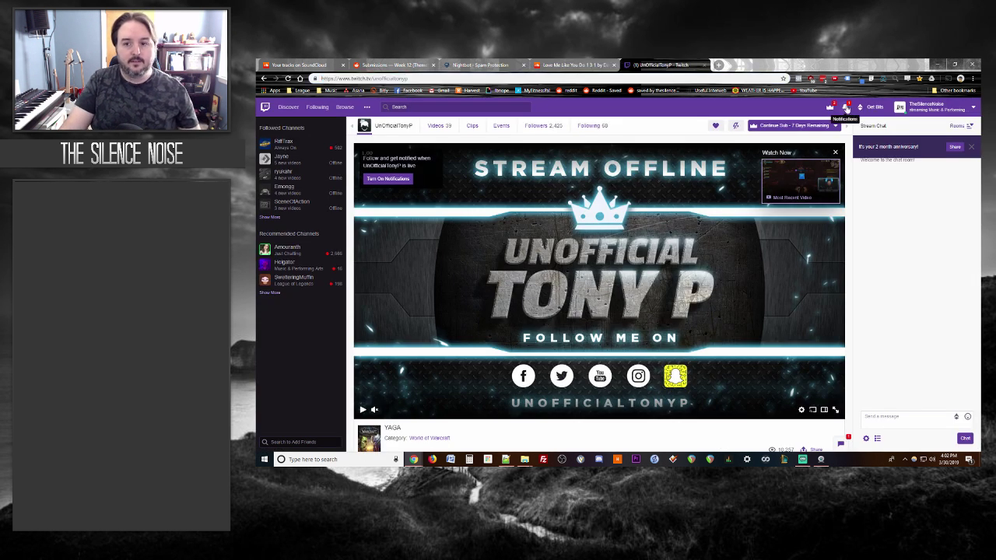
left_click(845, 107)
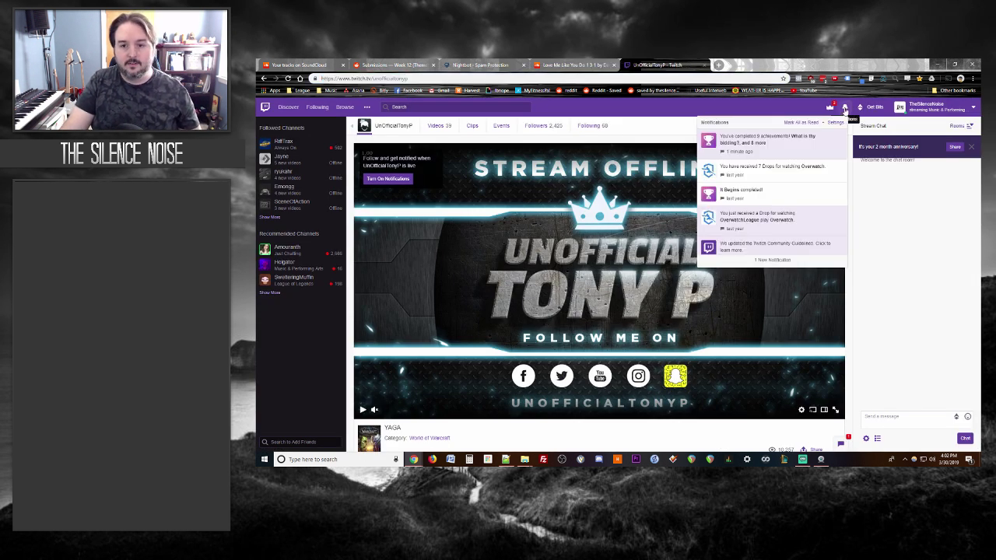
left_click(845, 109)
left_click(573, 64)
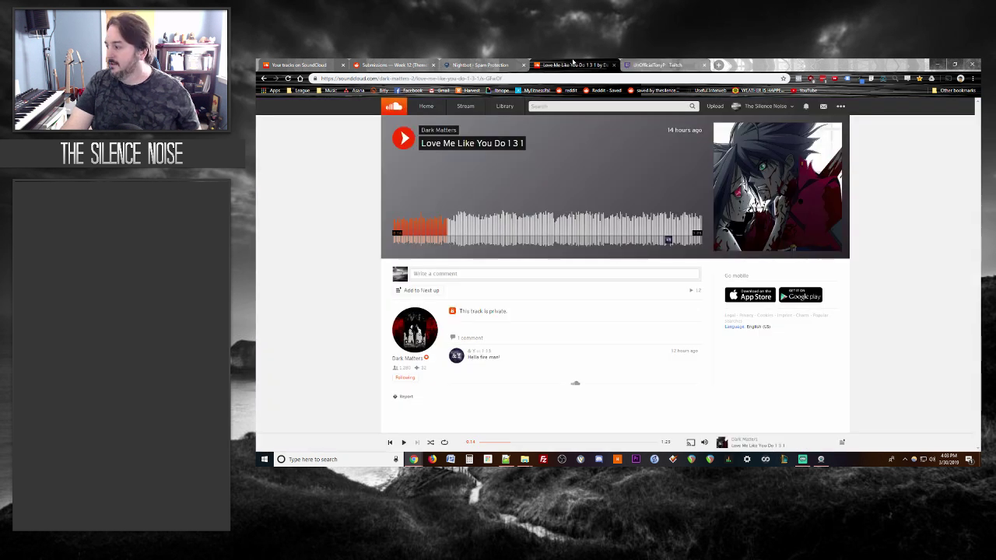
Step: Play Love Me Like You Do 1 3 1 from about 0:13 and pause it near 0:28
left_click(441, 222)
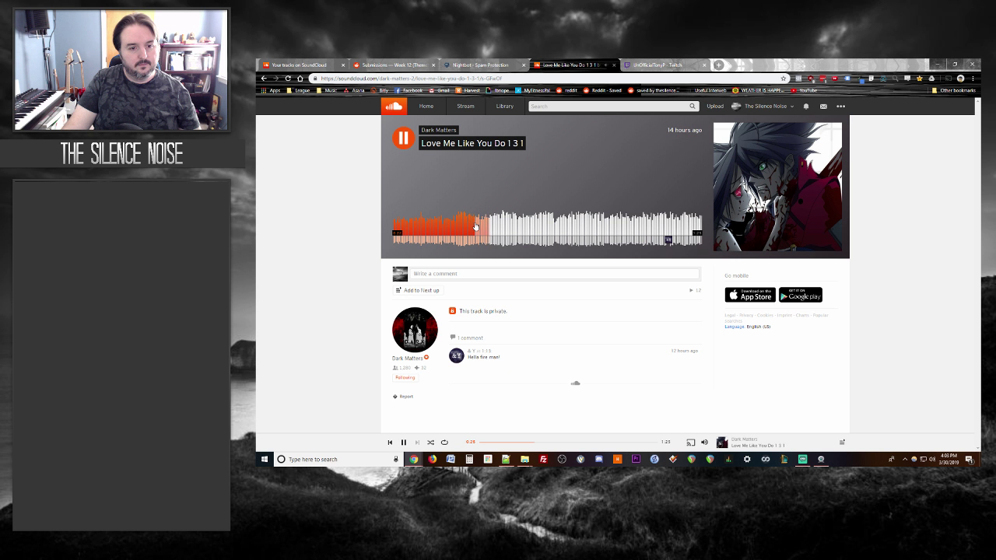
left_click(407, 145)
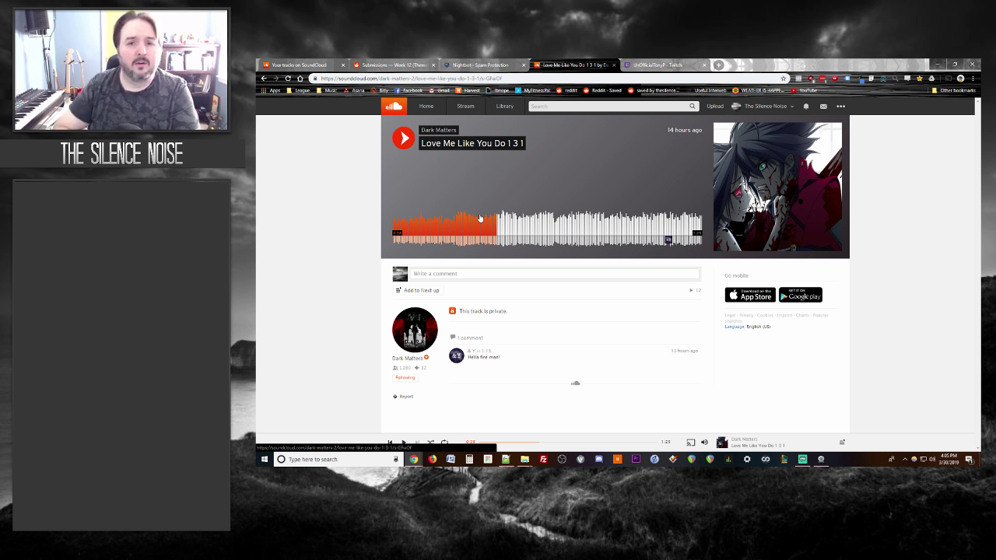
Step: Disable Nightbot's Recording Live timer and go back to the paused SoundCloud track
left_click(449, 64)
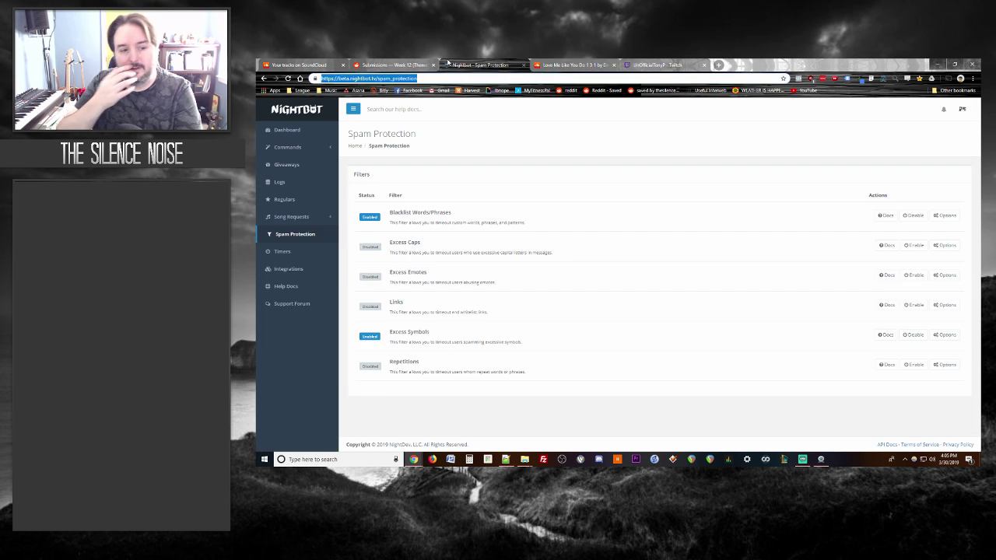
left_click(297, 256)
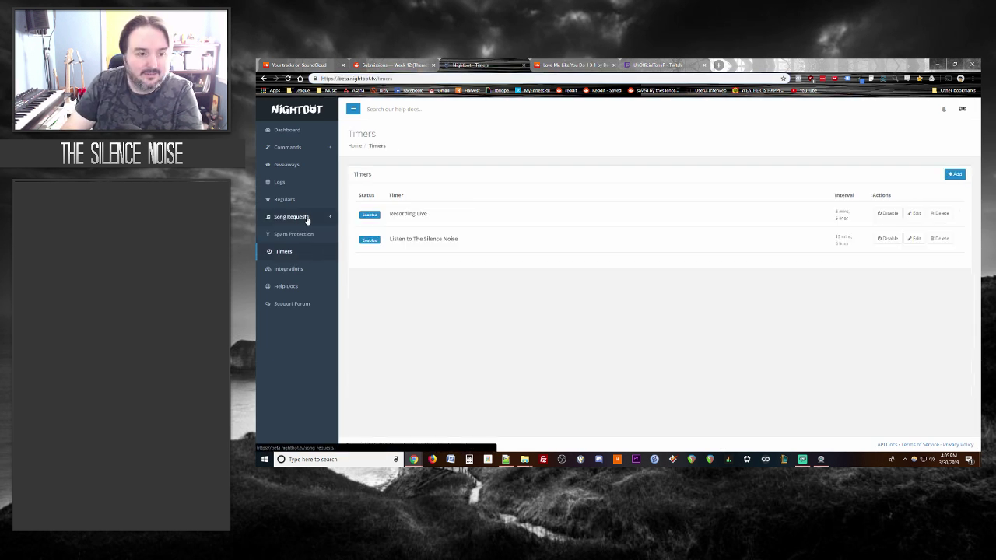
left_click(880, 217)
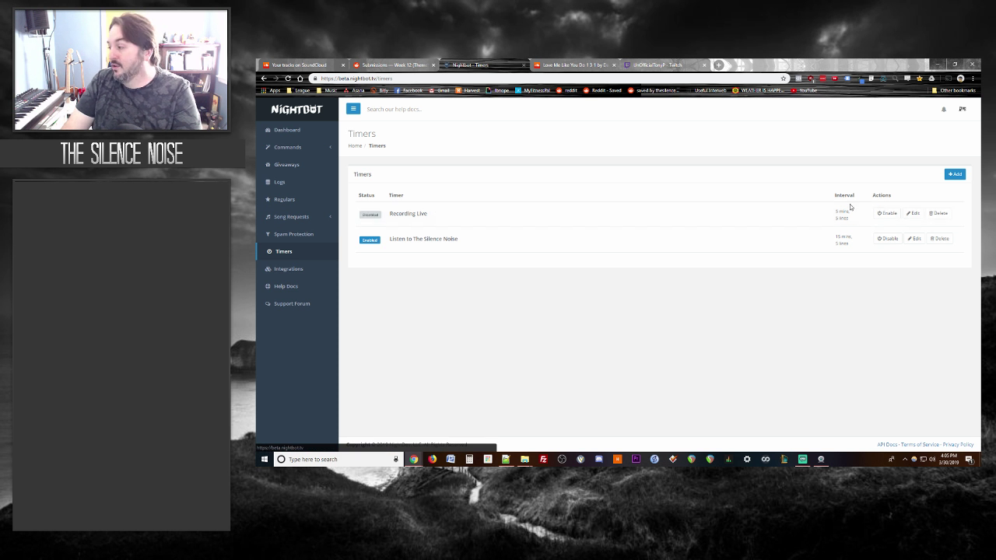
left_click(576, 65)
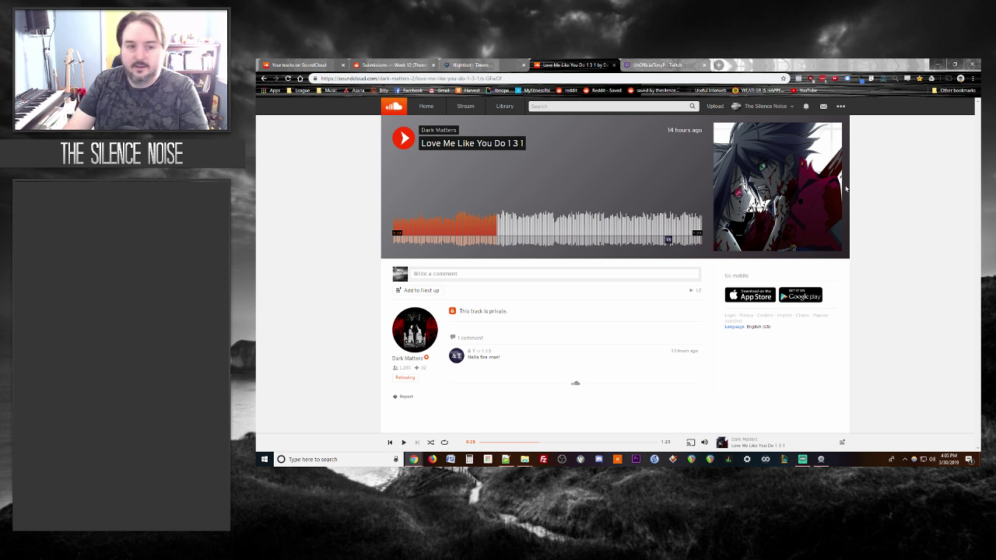
Step: Select the artist part of the track URL, close the Dark Matters tab, and return to the Week 12 thread
left_click_drag(417, 78, 320, 79)
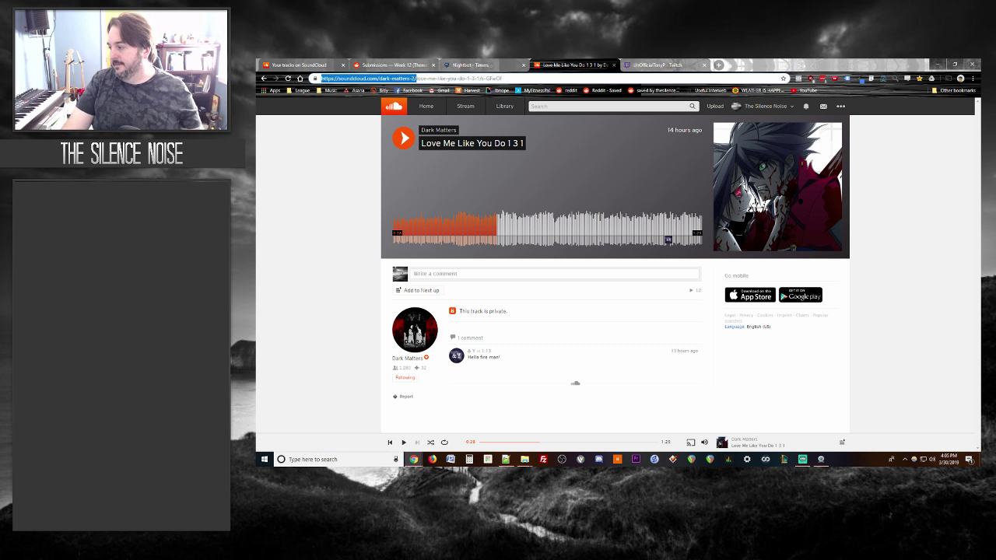
left_click(718, 65)
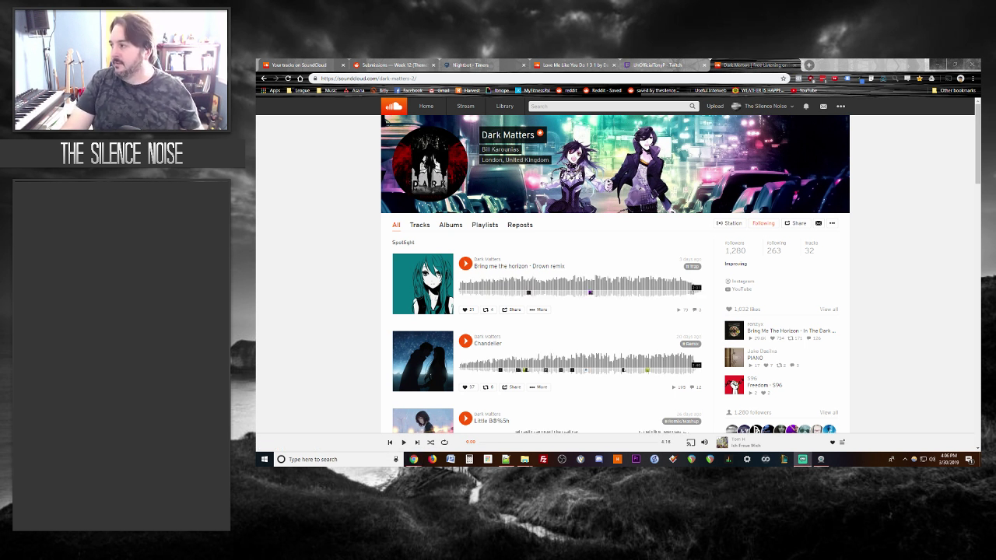
left_click(677, 64)
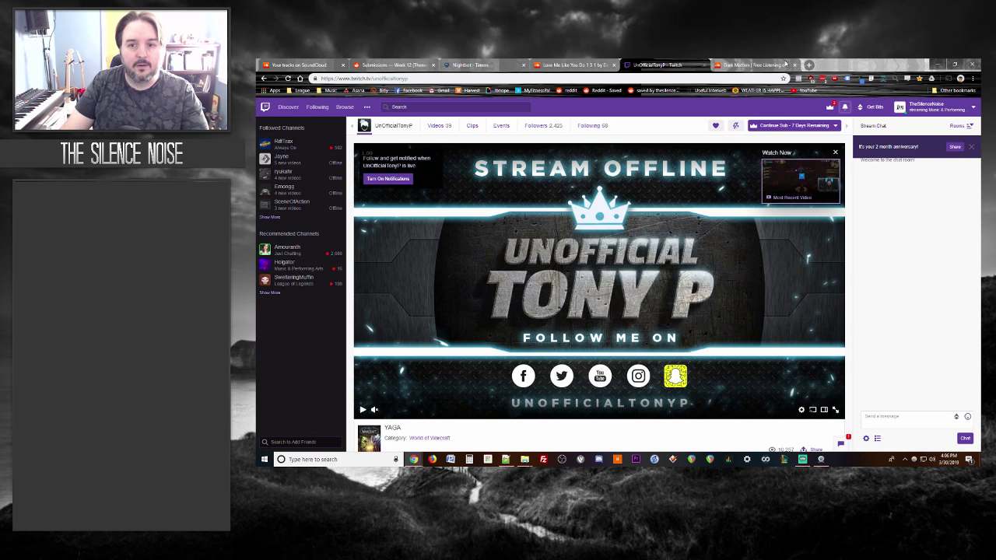
left_click(782, 65)
left_click(793, 65)
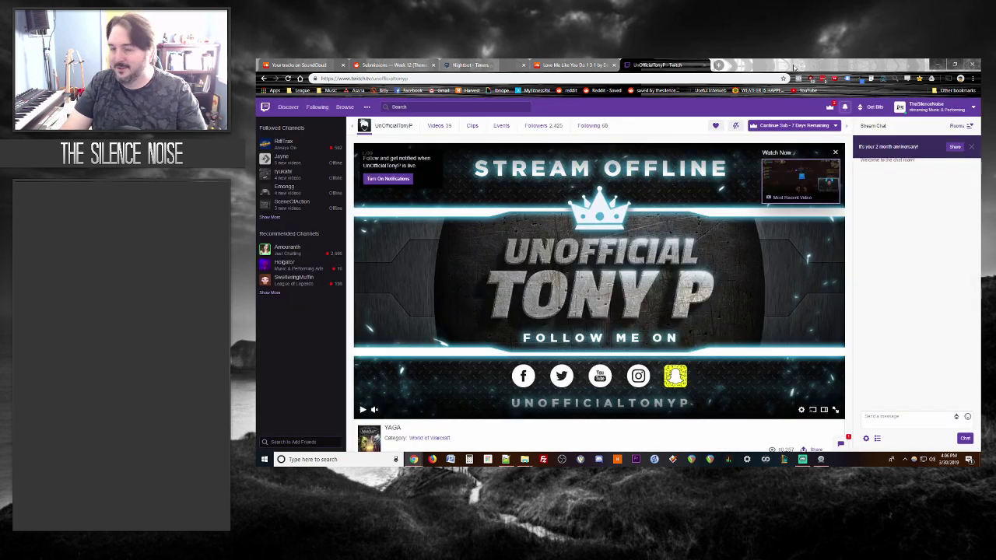
left_click(591, 65)
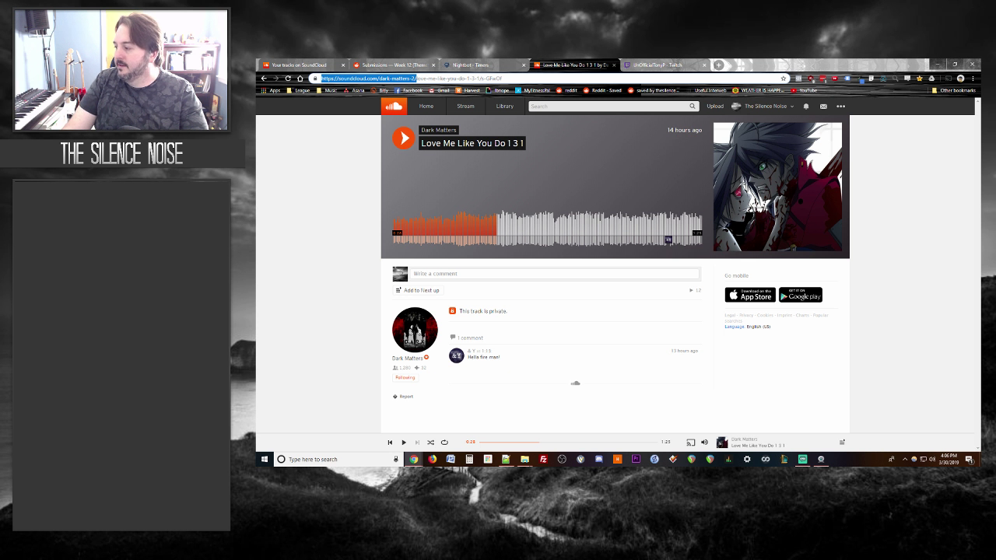
left_click(391, 64)
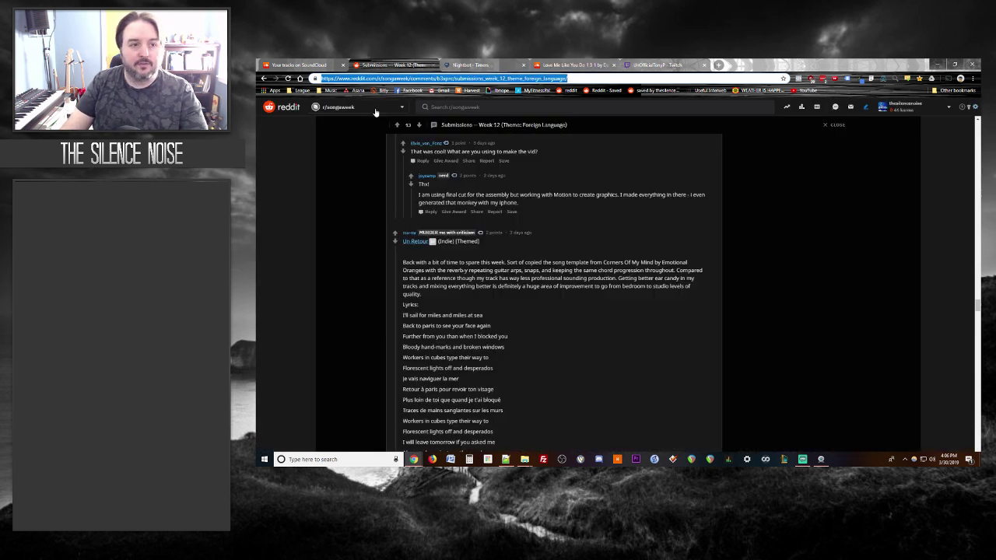
Step: Select the Week 12 thread's full web address, then switch back to the Love Me Like You Do 1 3 1 track
left_click(413, 78)
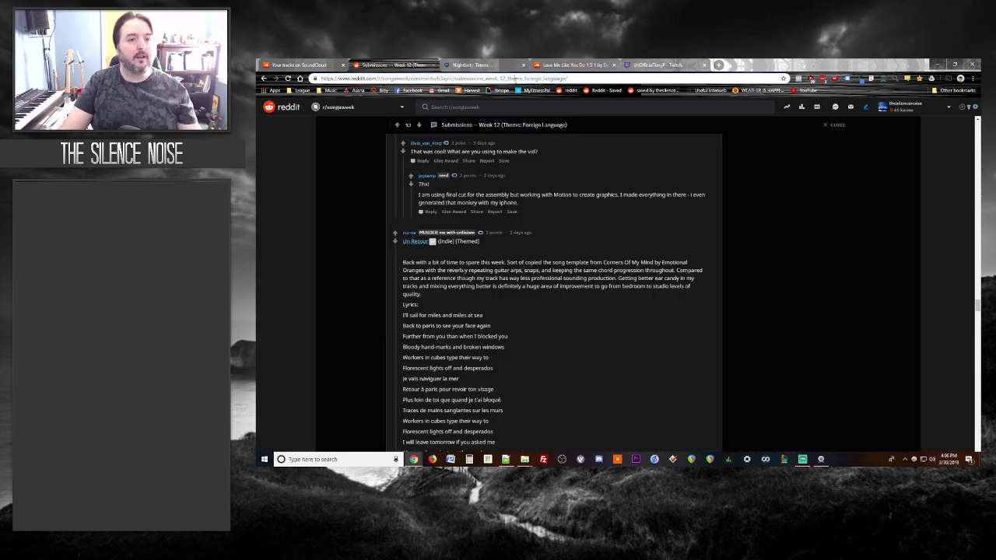
key("ctrl+a")
key("alt+Tab")
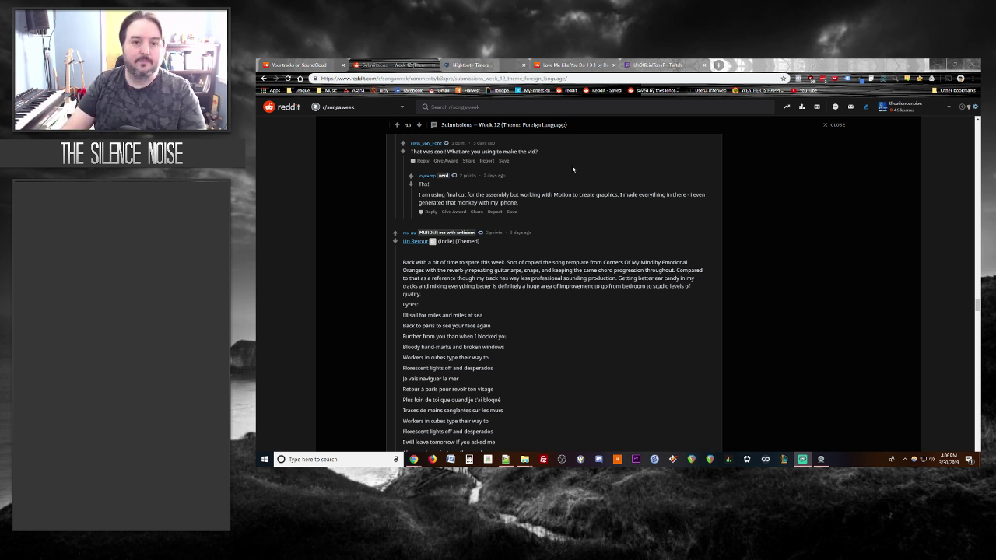
left_click(558, 65)
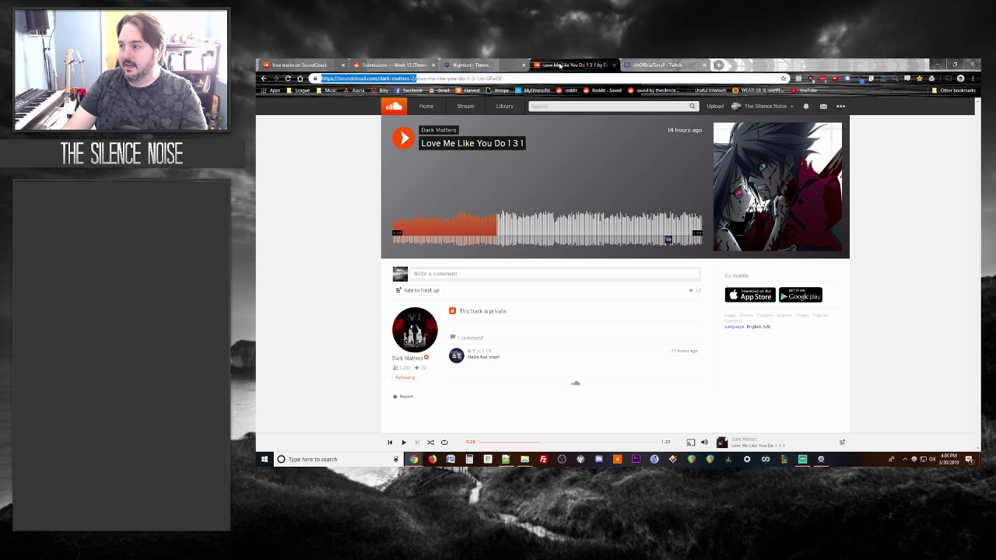